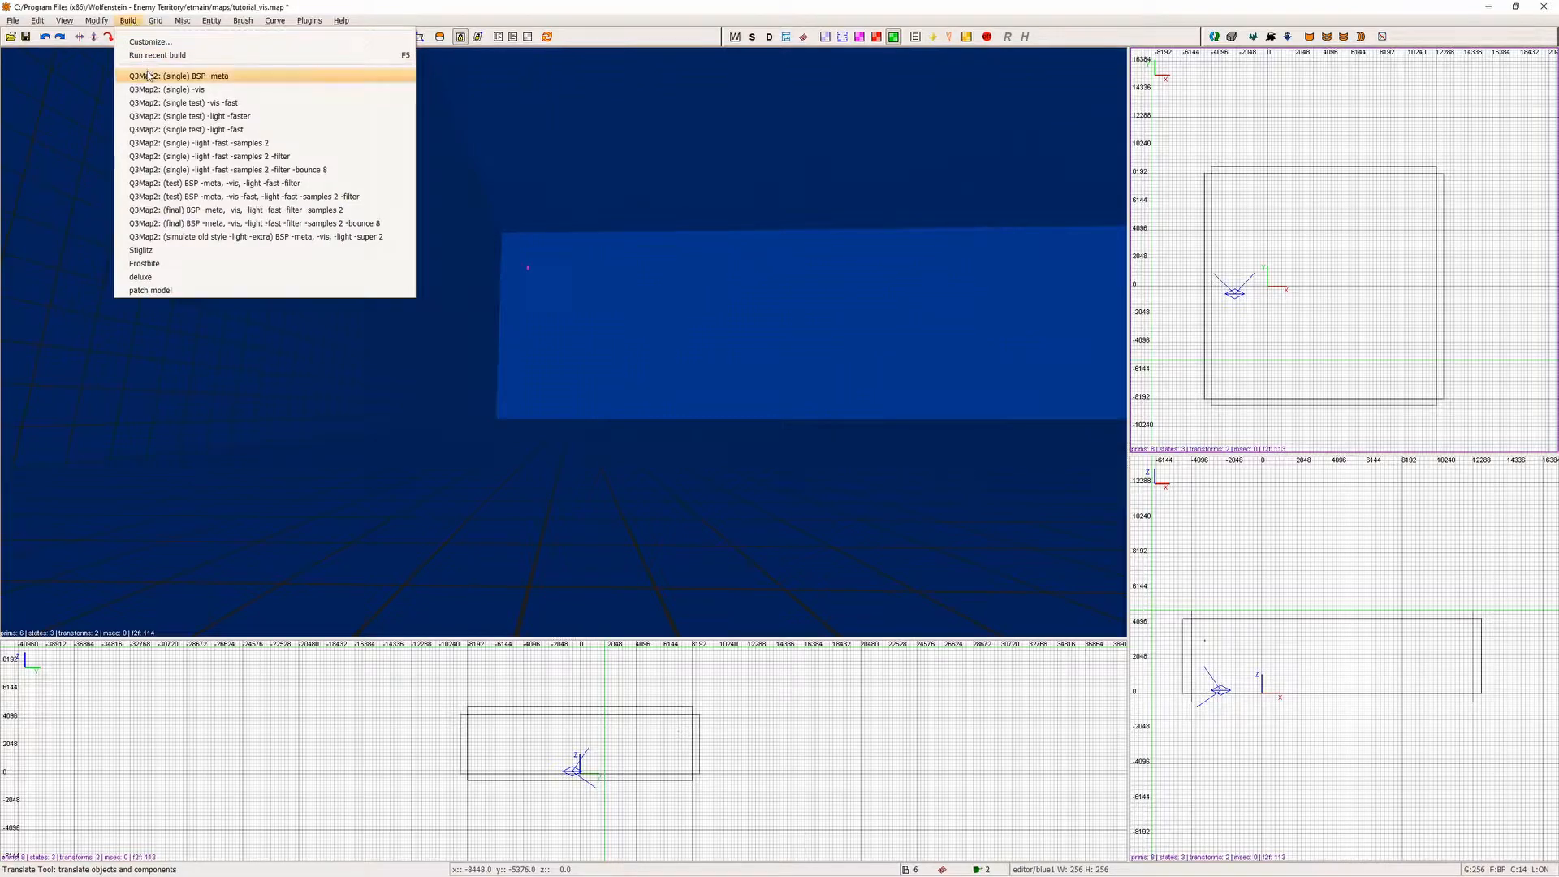
Compile the map with the single BSP -meta build and the single -vis build.
click(130, 21)
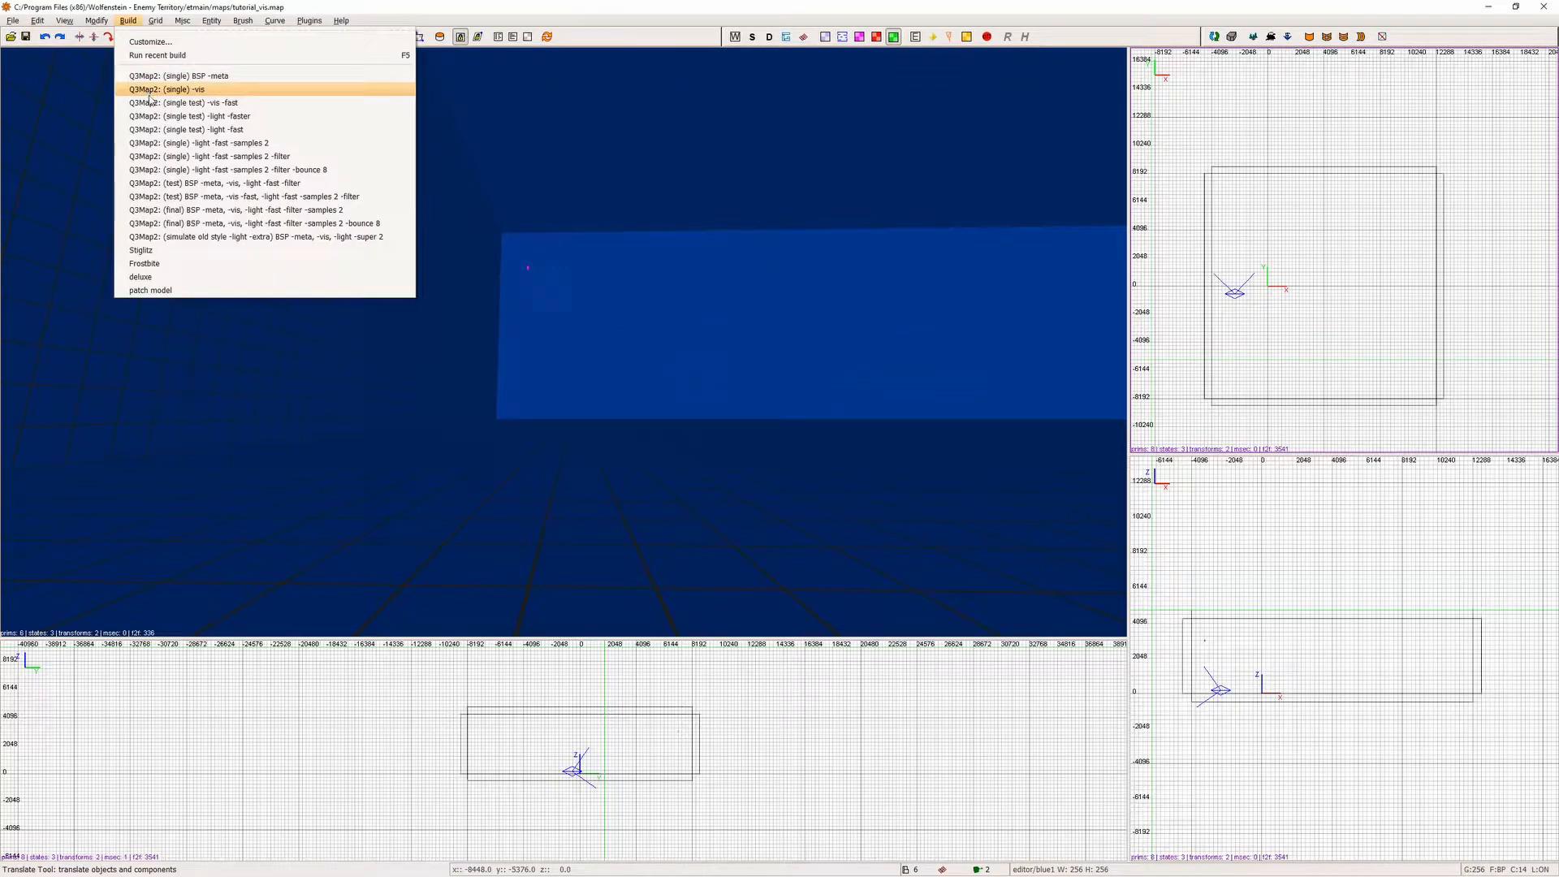
click(150, 91)
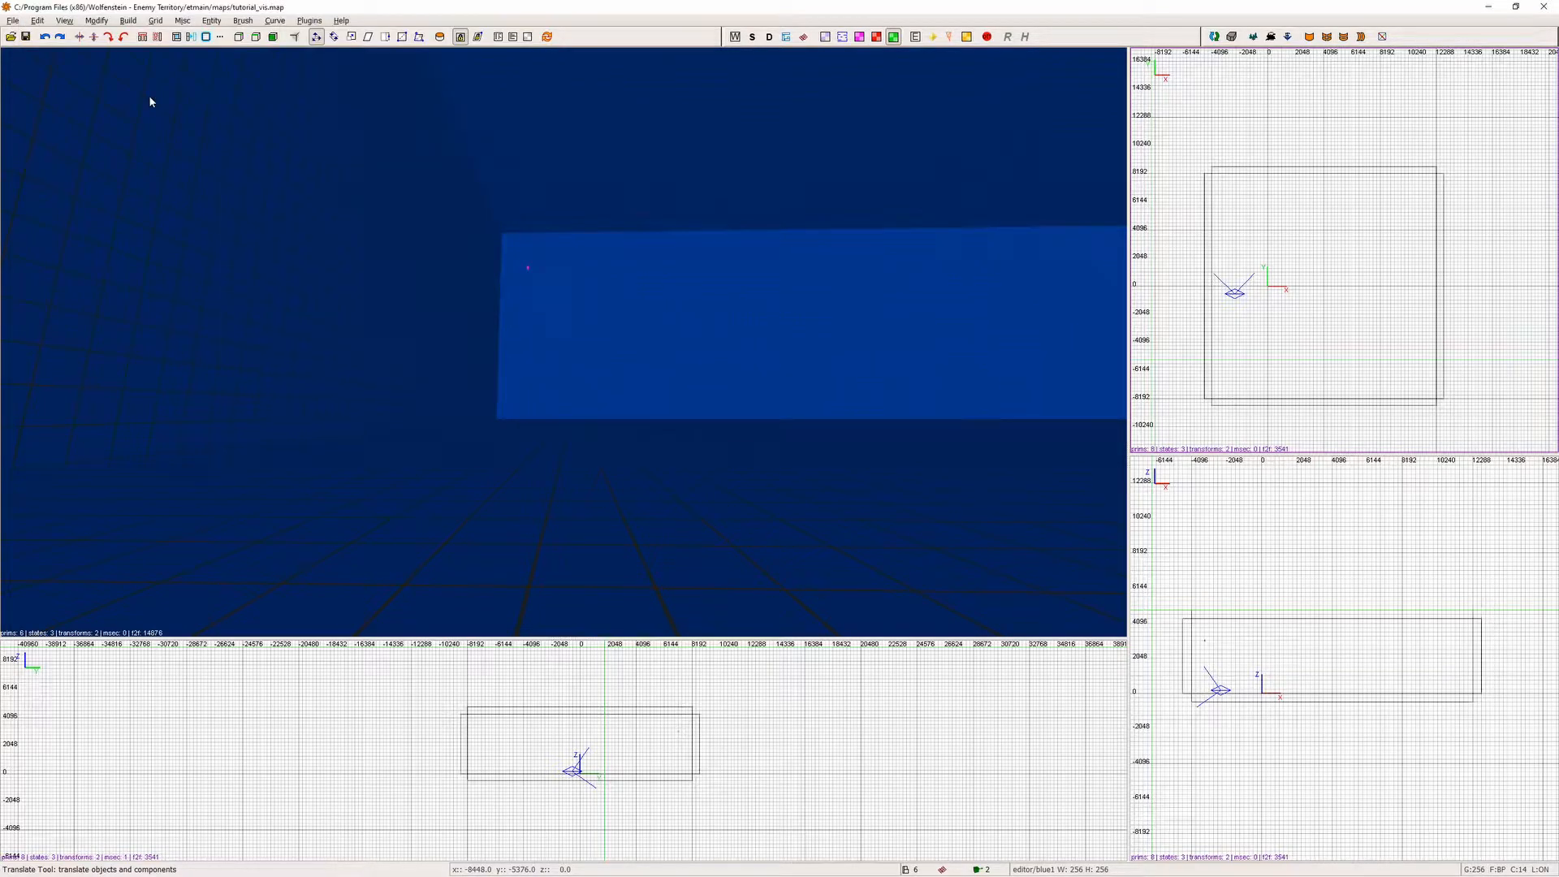
Load the tutorial_vis.prt portal file in prtview with both 3D and 2D portal display enabled.
right_click(289, 66)
key(Down)
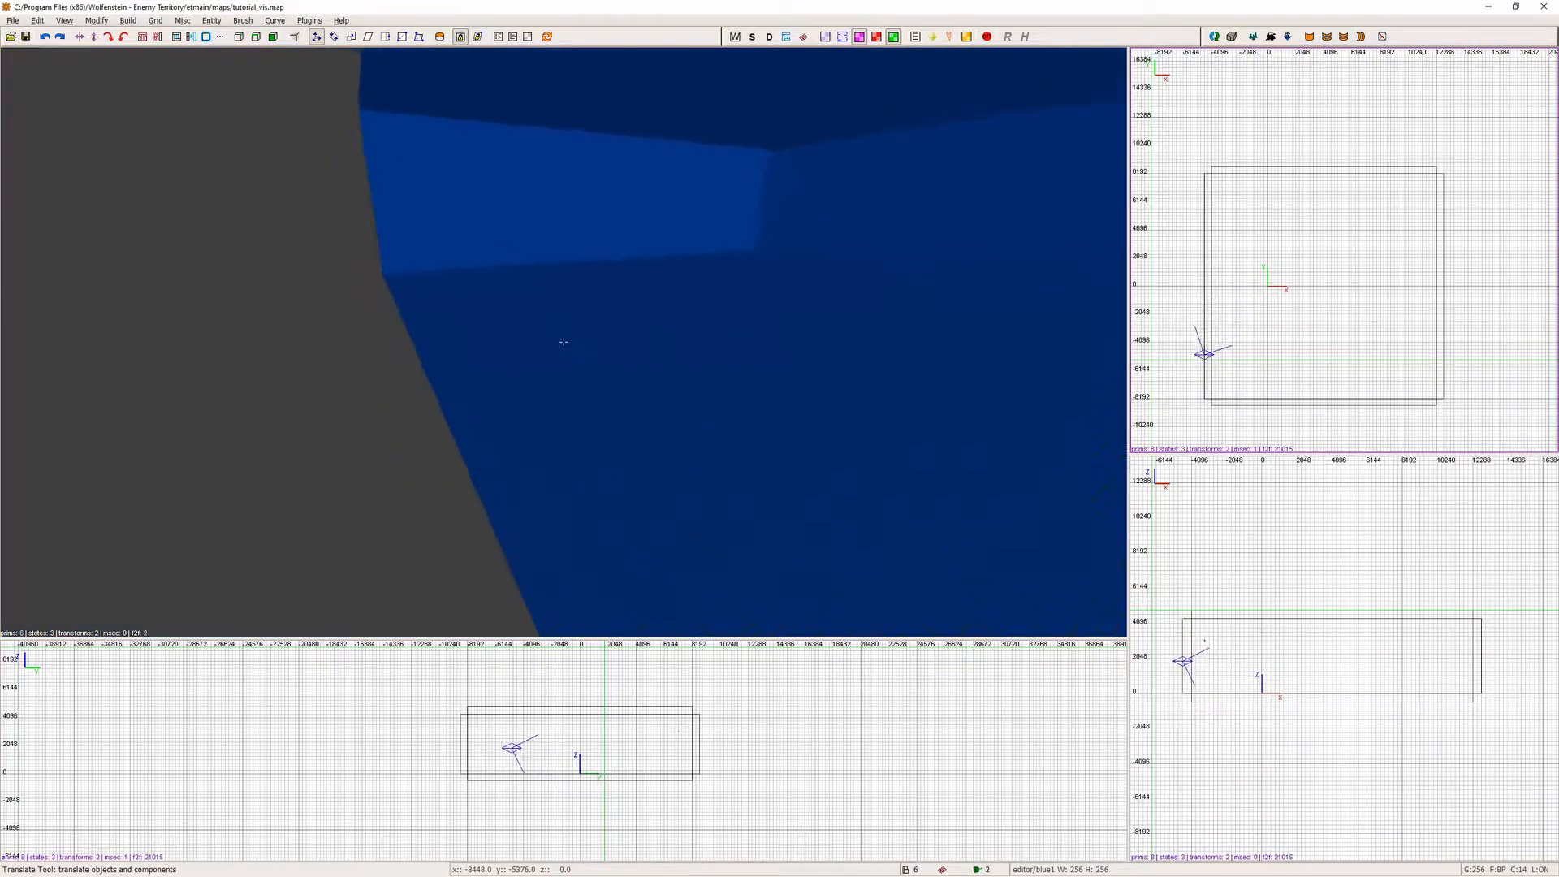
key(Down)
right_click(564, 342)
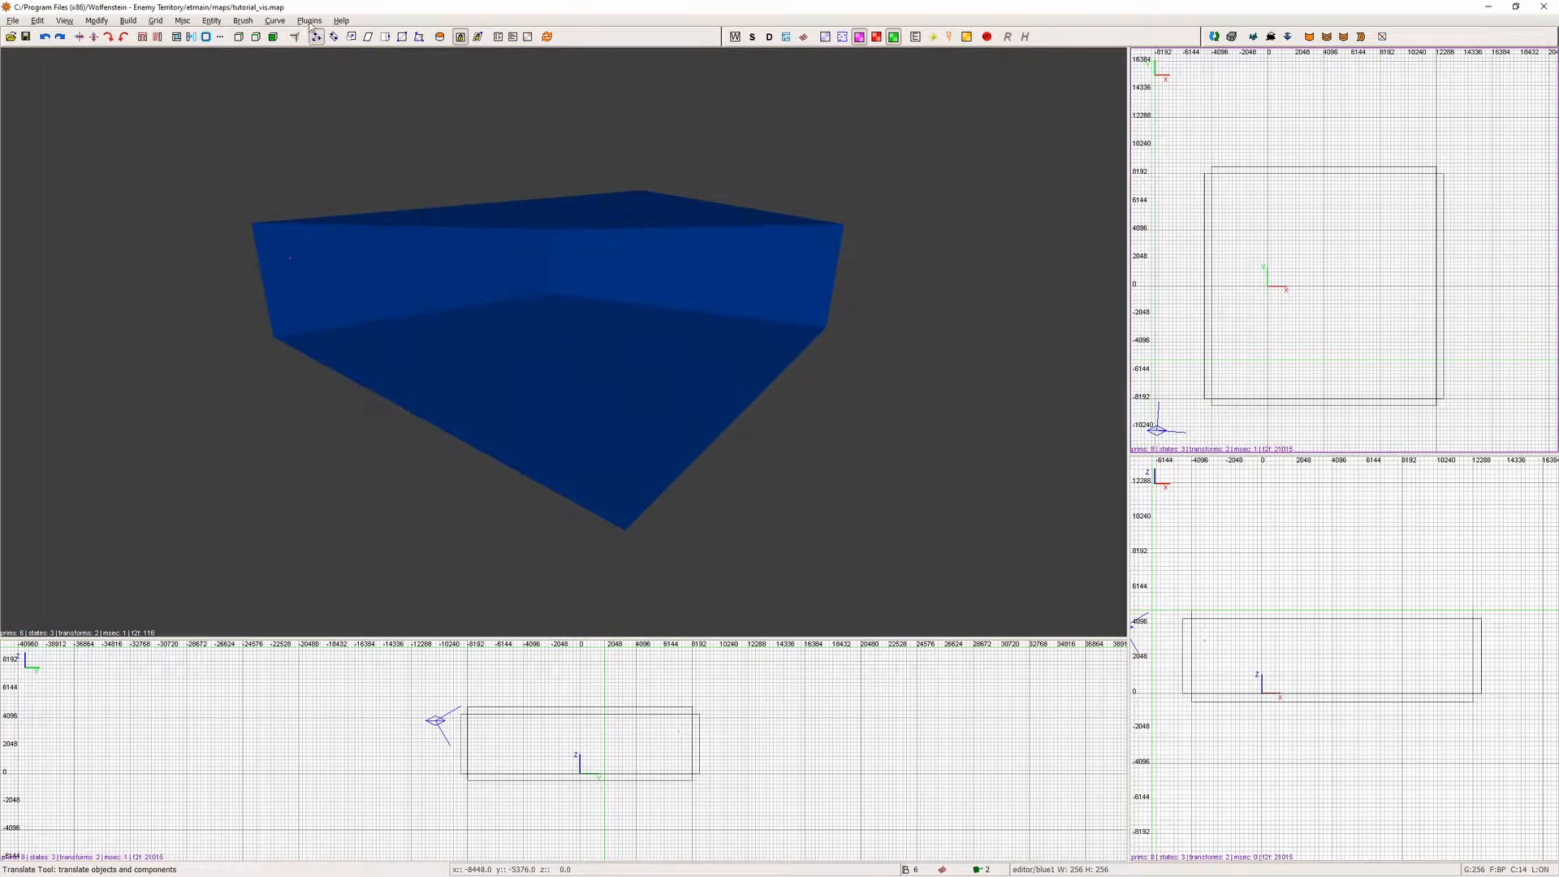
click(309, 22)
mouse_move(335, 123)
click(438, 132)
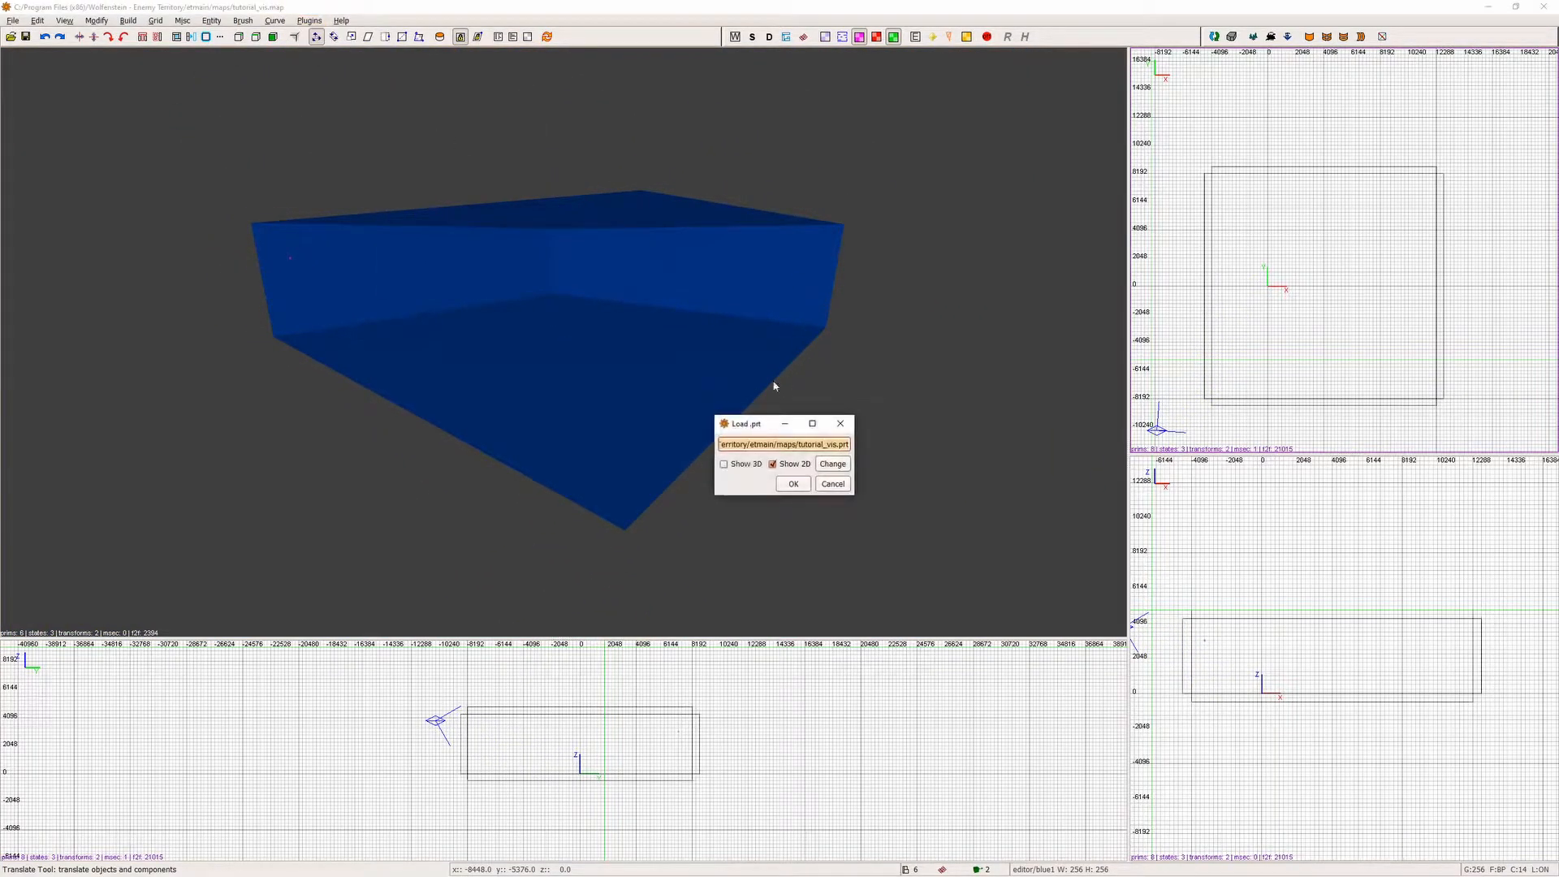
click(793, 484)
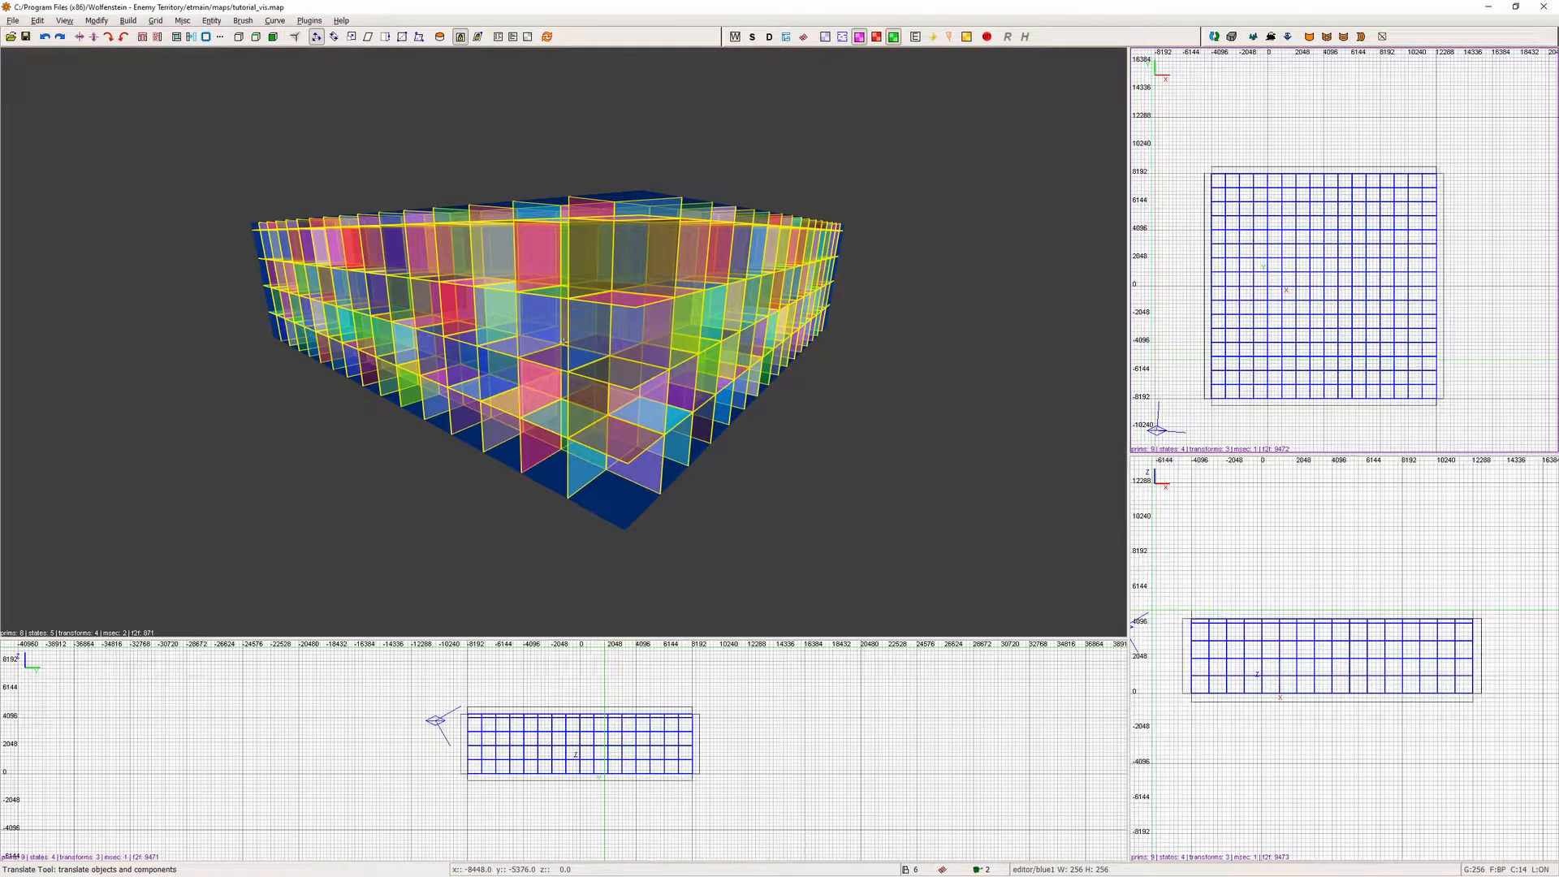
Examine the portal grid in the 3D view from outside and inside the box room.
key(Up)
key(Right)
key(Up)
key(Up)
key(Left)
key(Up)
key(Left)
key(Up)
key(Left)
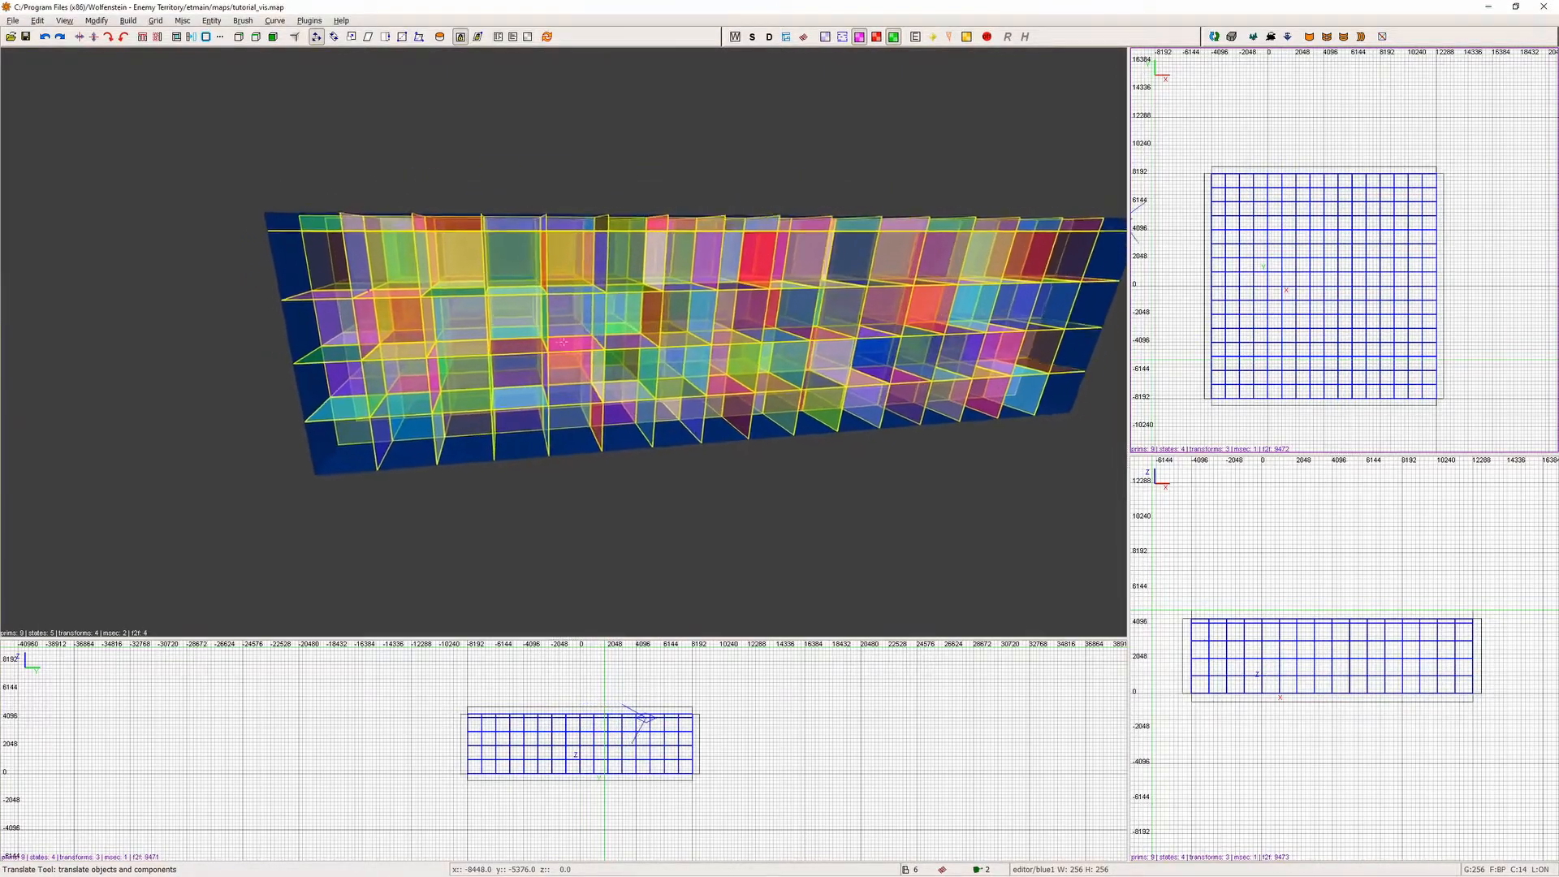
key(Up)
key(Left)
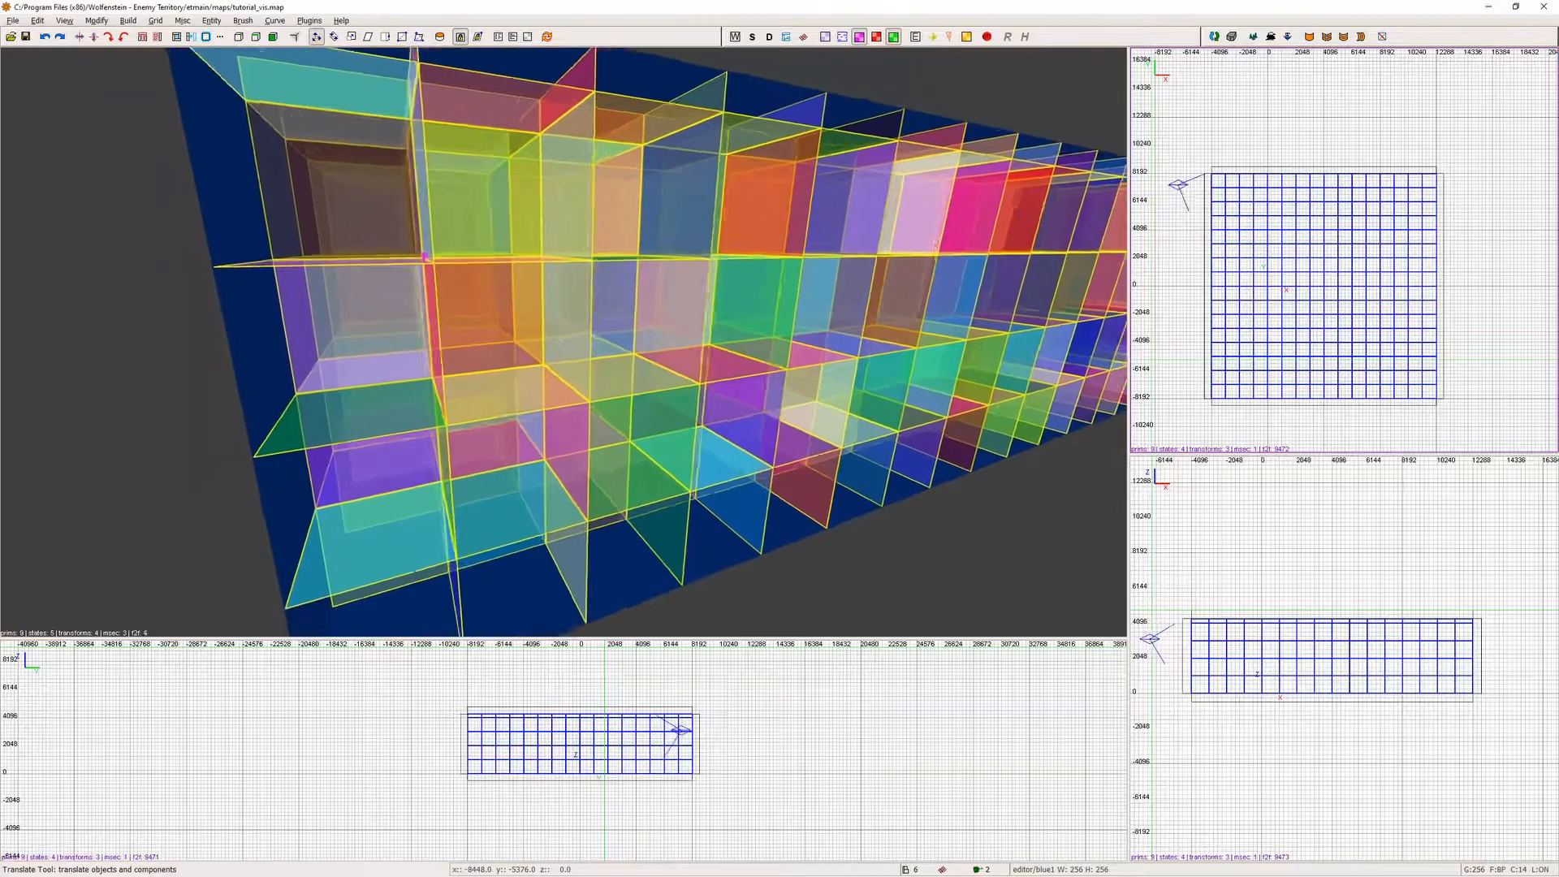
key(Up)
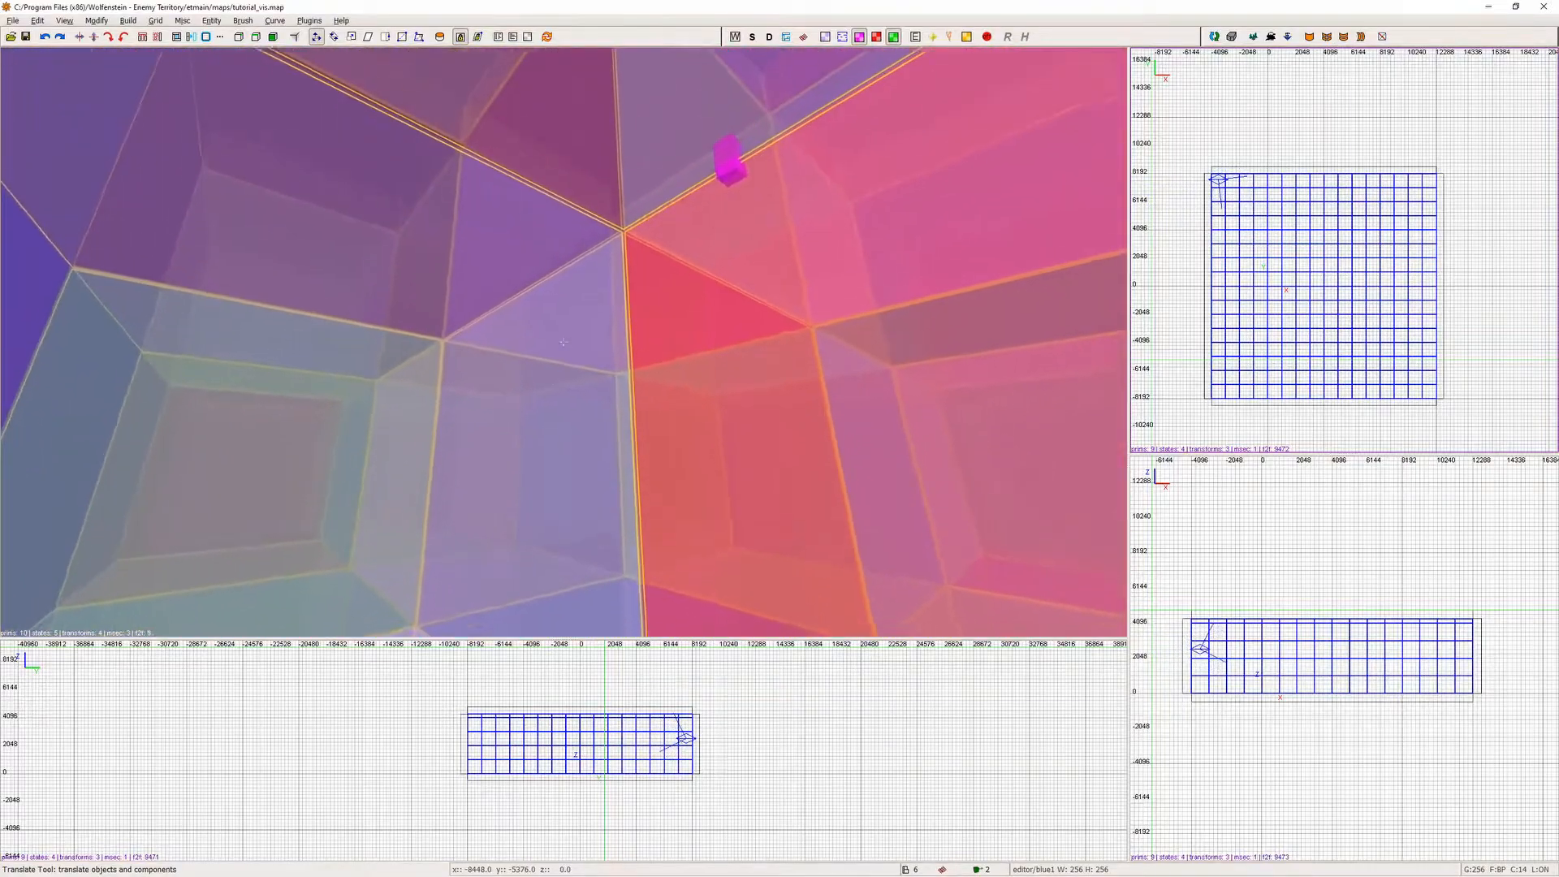
key(Left)
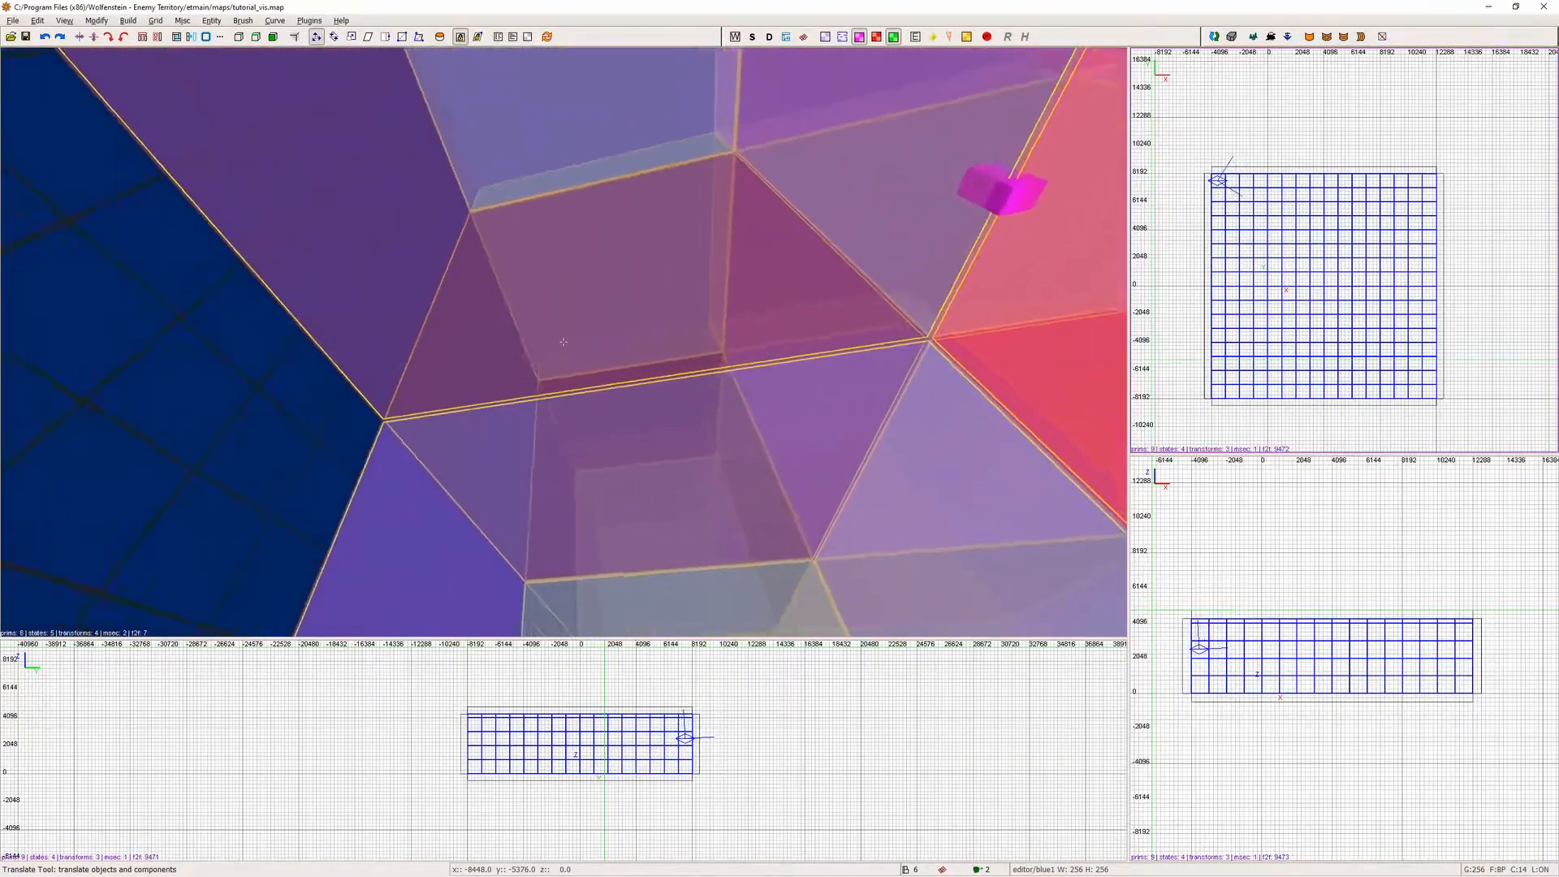
key(Left)
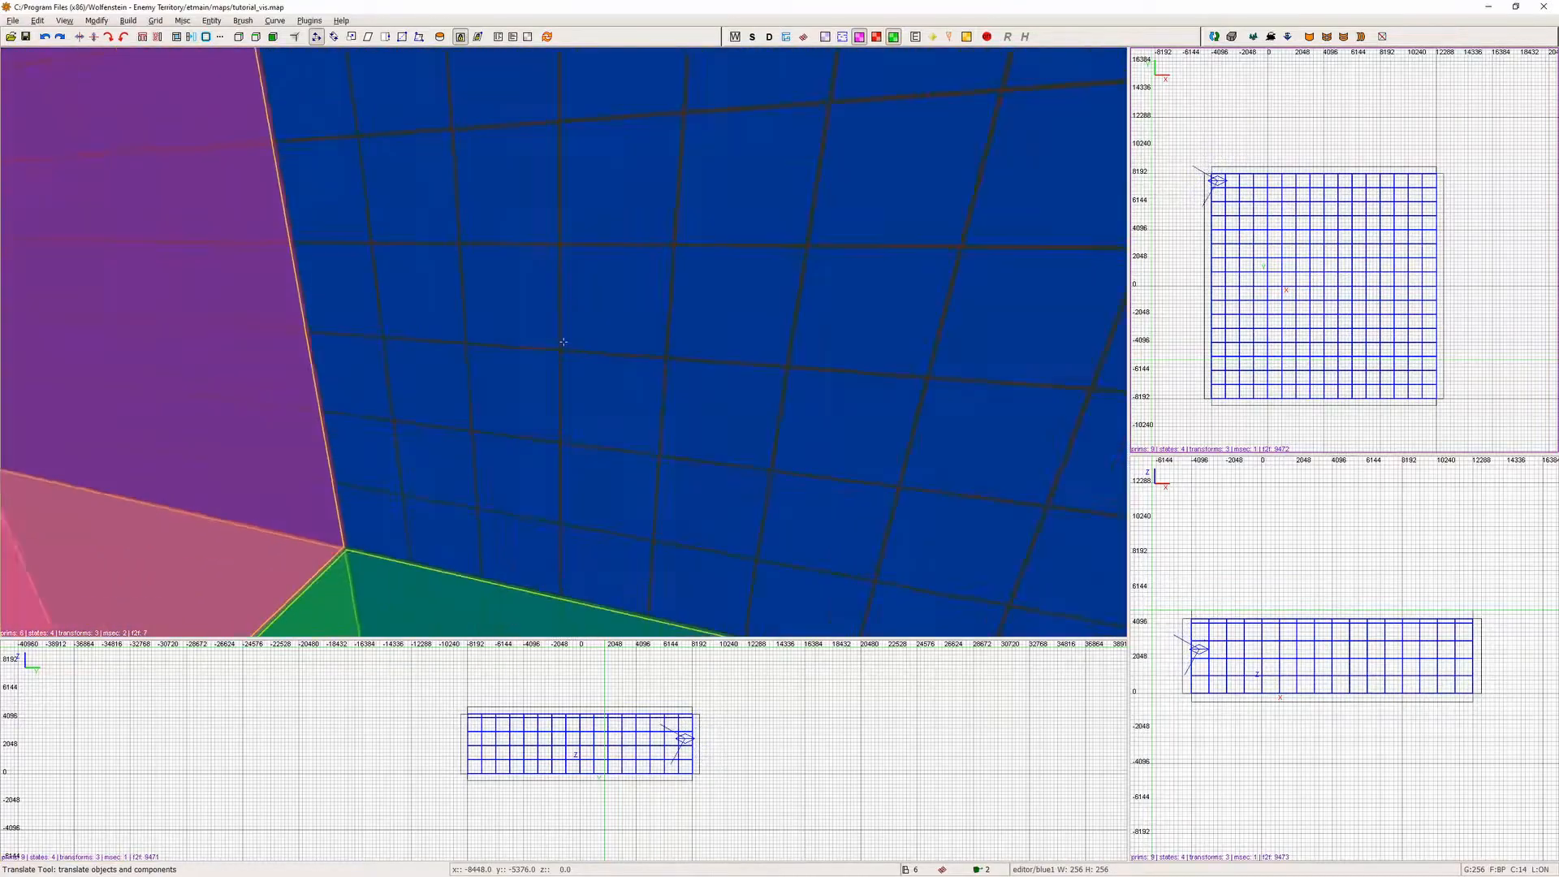
key(Left)
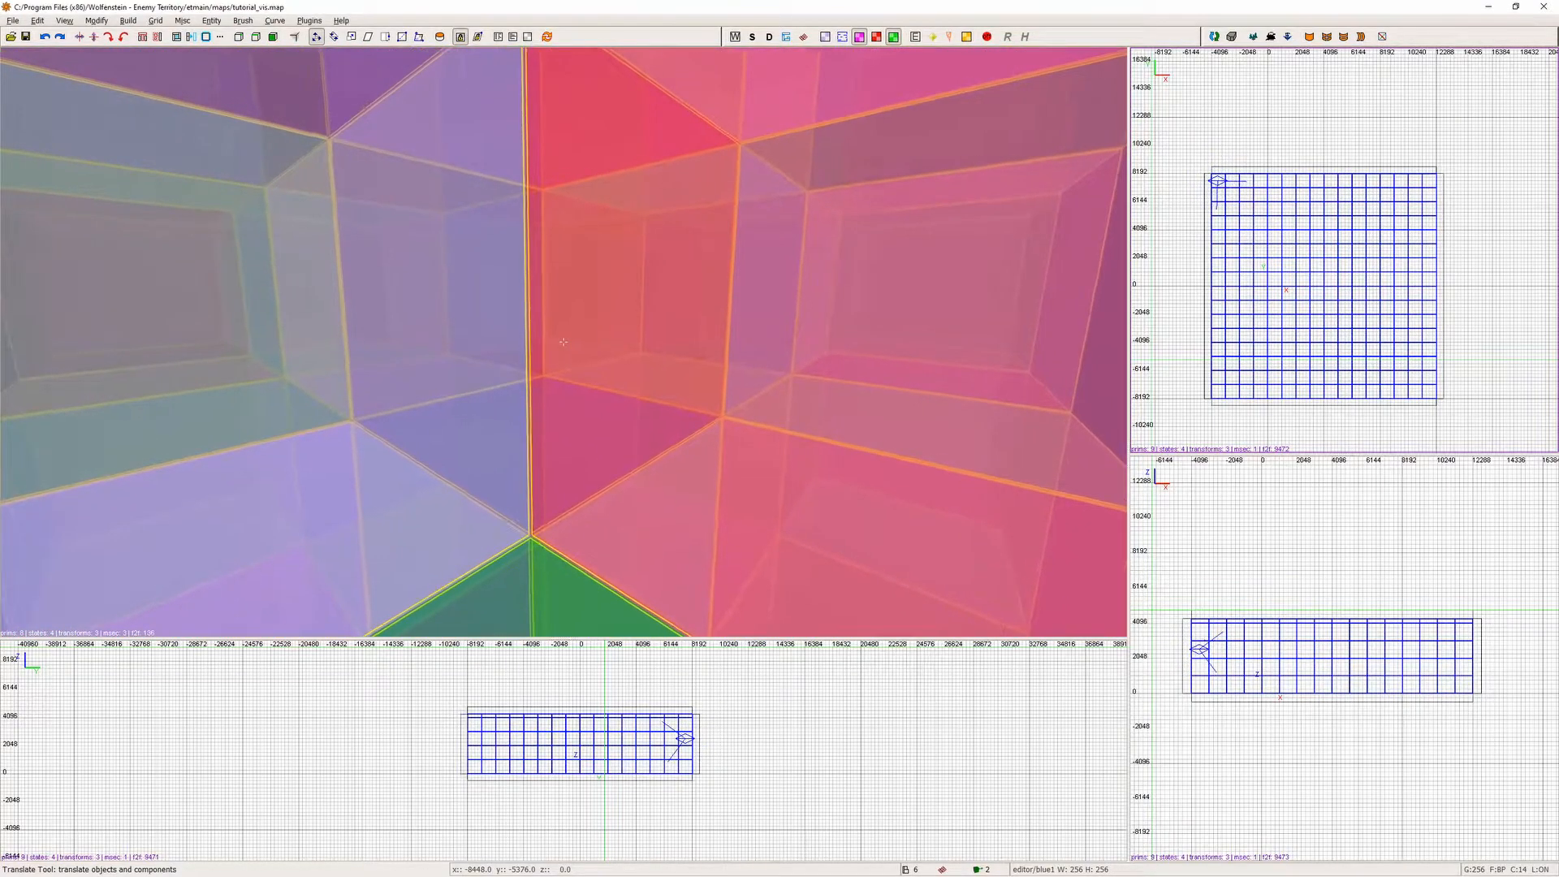
key(Left)
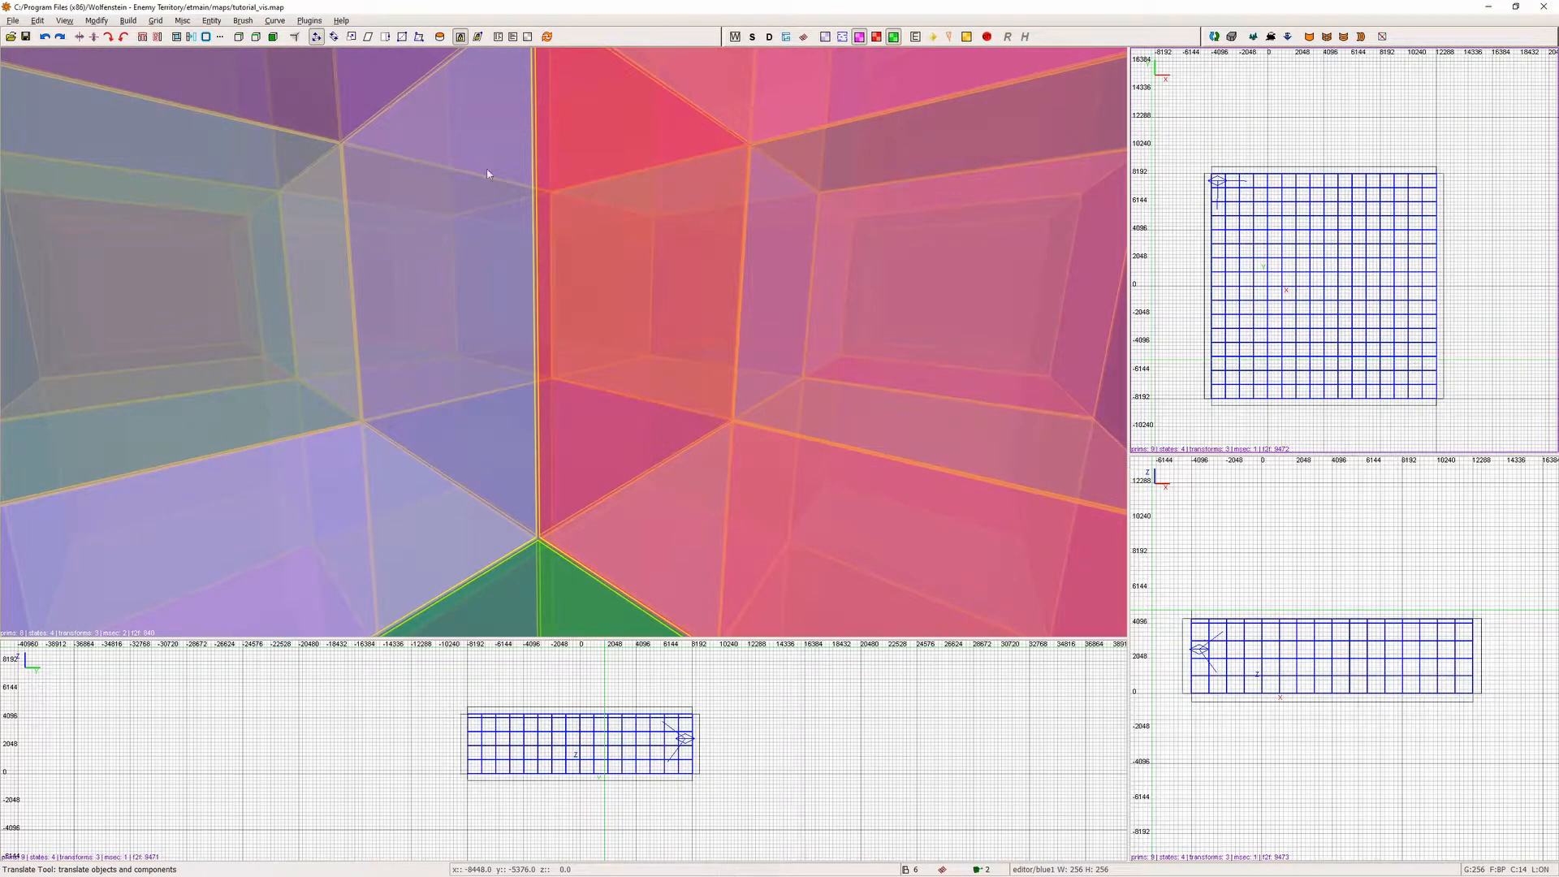
Turn off the prtview portal display in the 3D view.
click(310, 21)
mouse_move(333, 123)
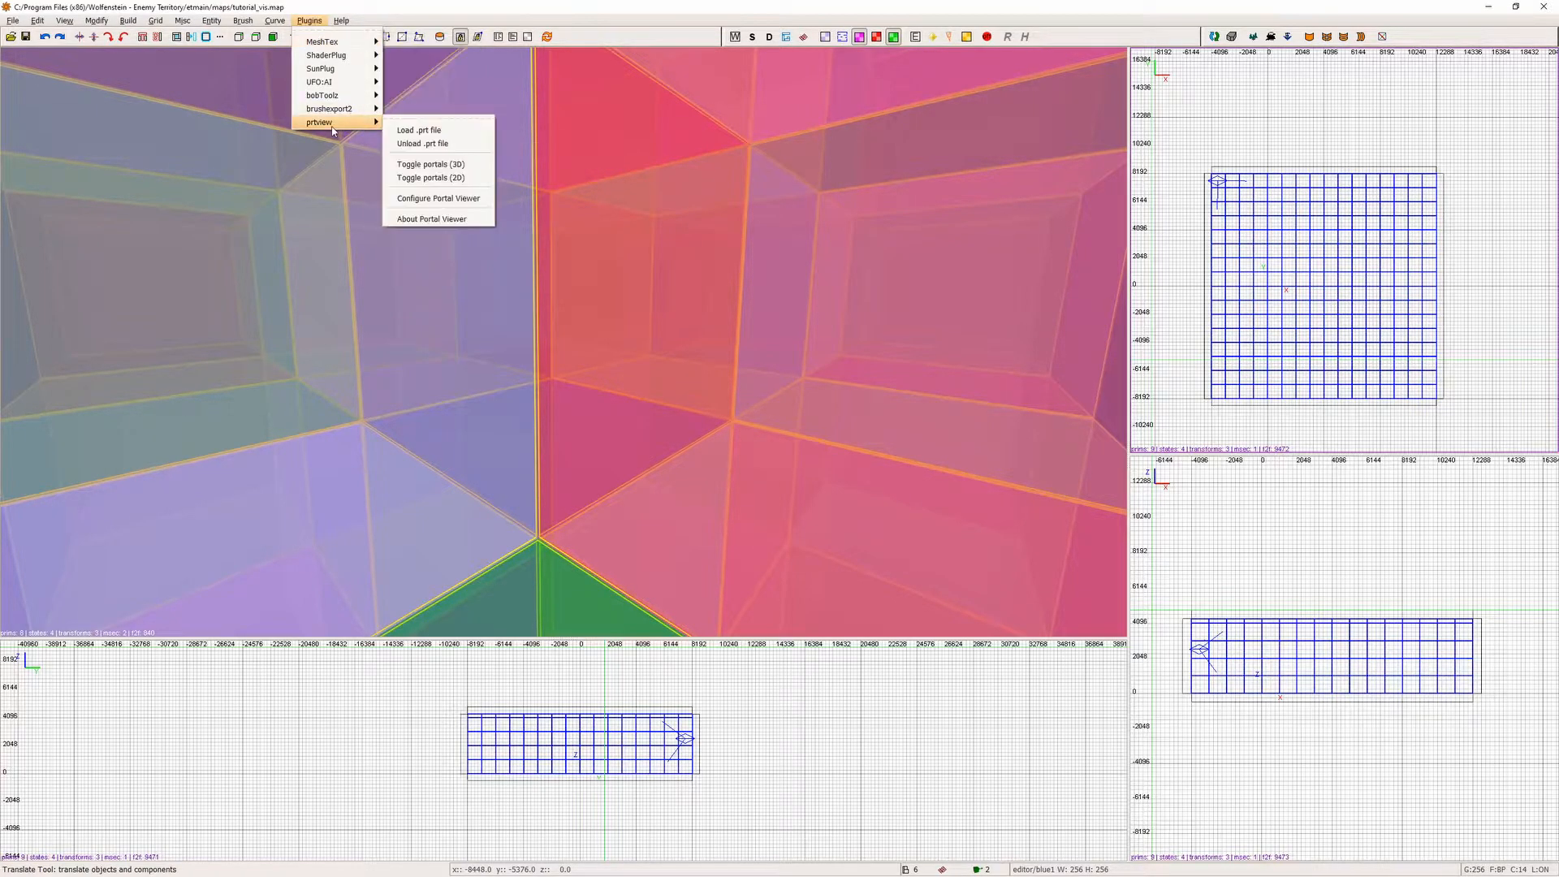
click(431, 164)
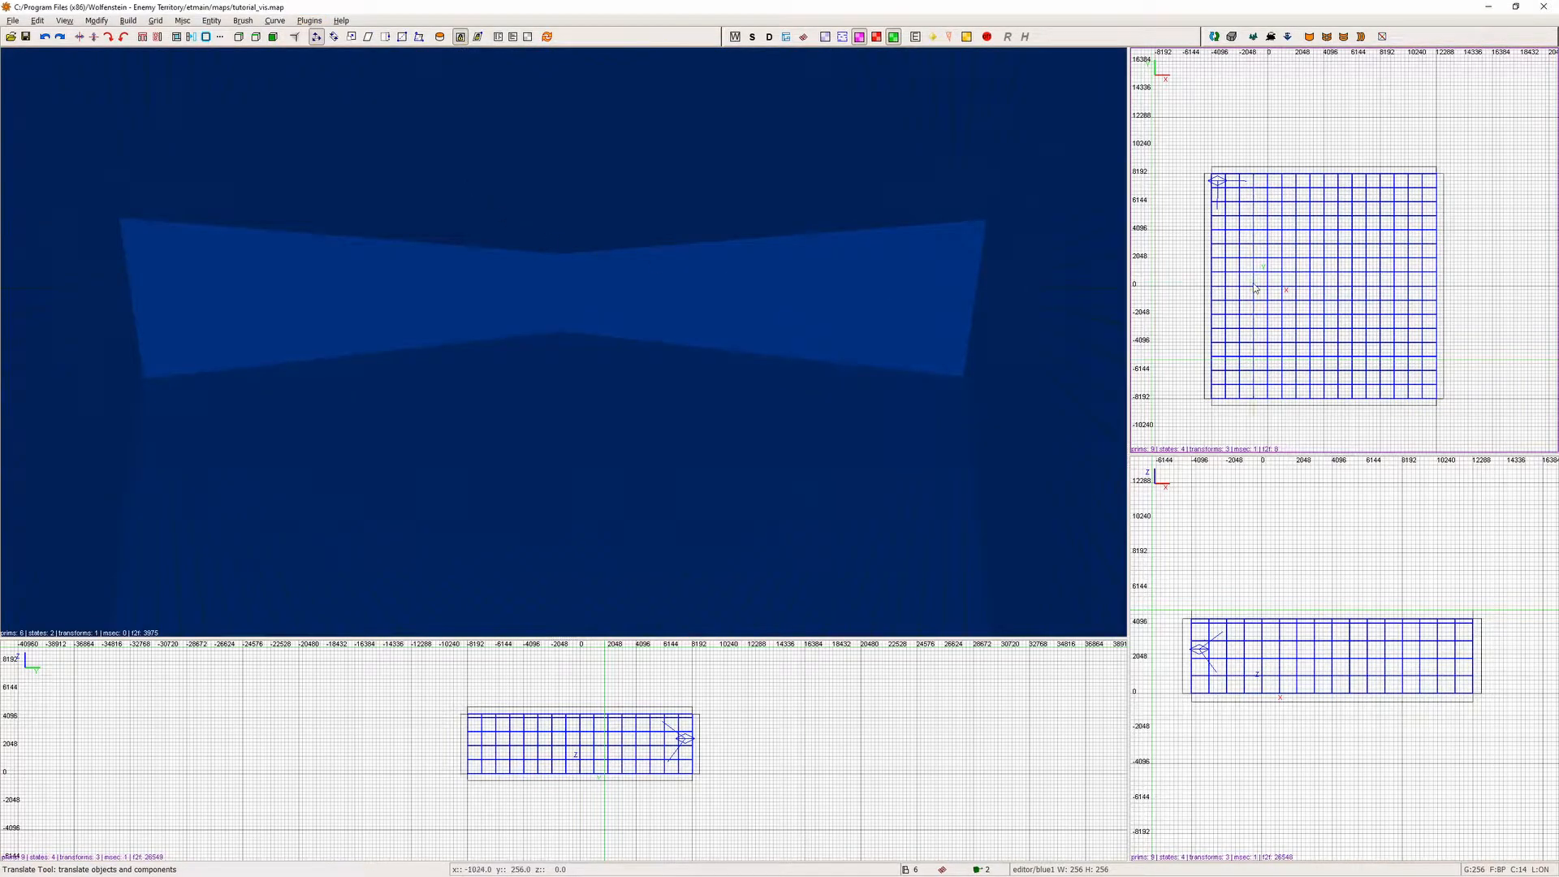
Draw a 1024 × 2048 × 256 unit slab brush near the room's corner and lower it so its top sits at z 1024.
scroll(1256, 289, up, 2)
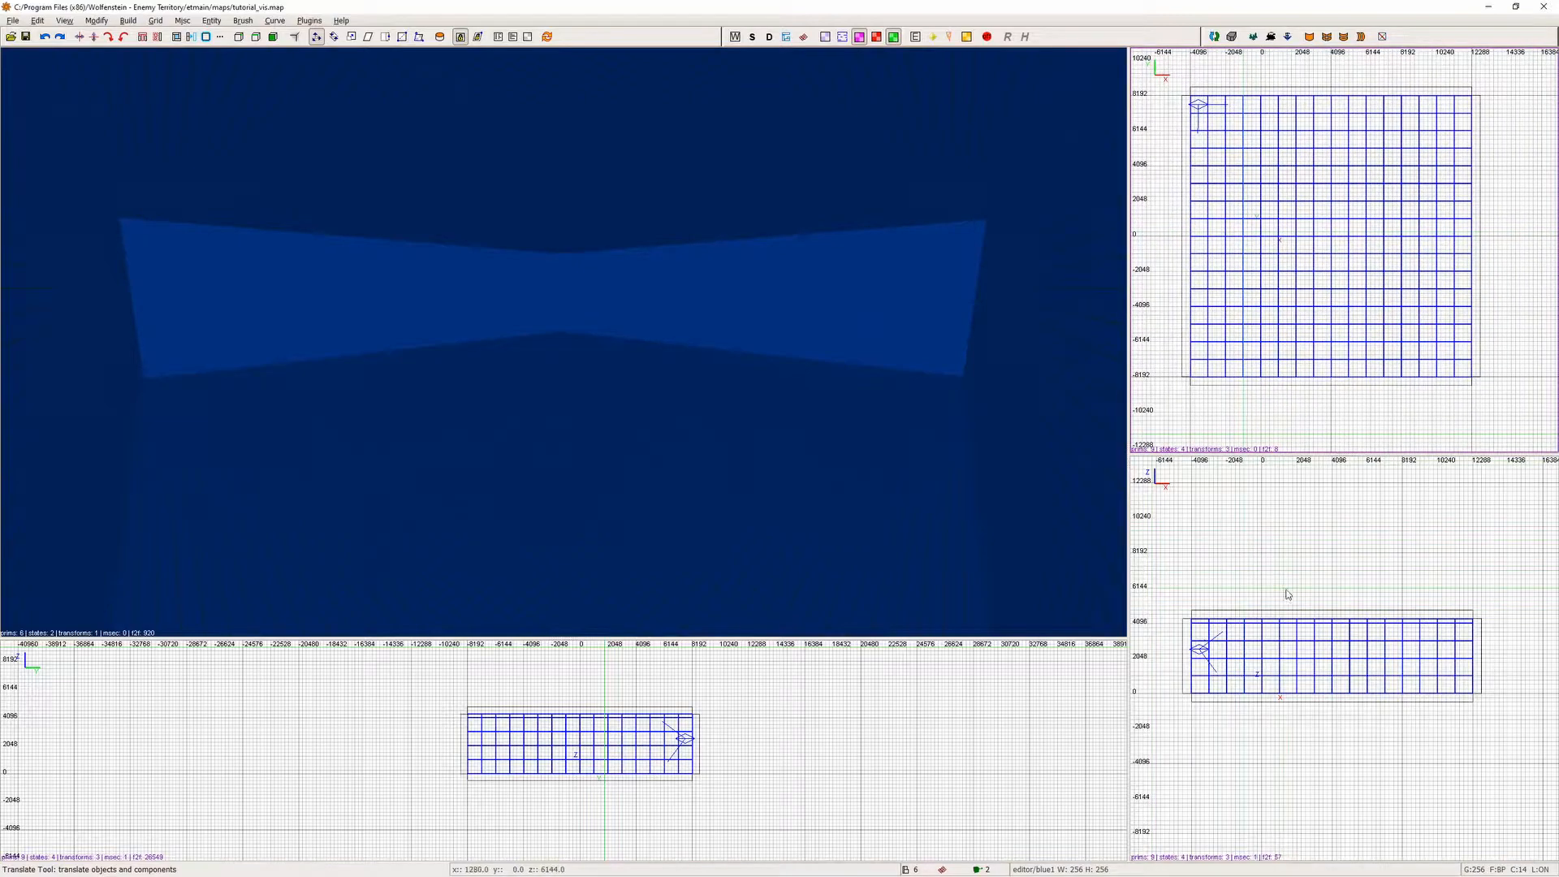
scroll(812, 723, up, 3)
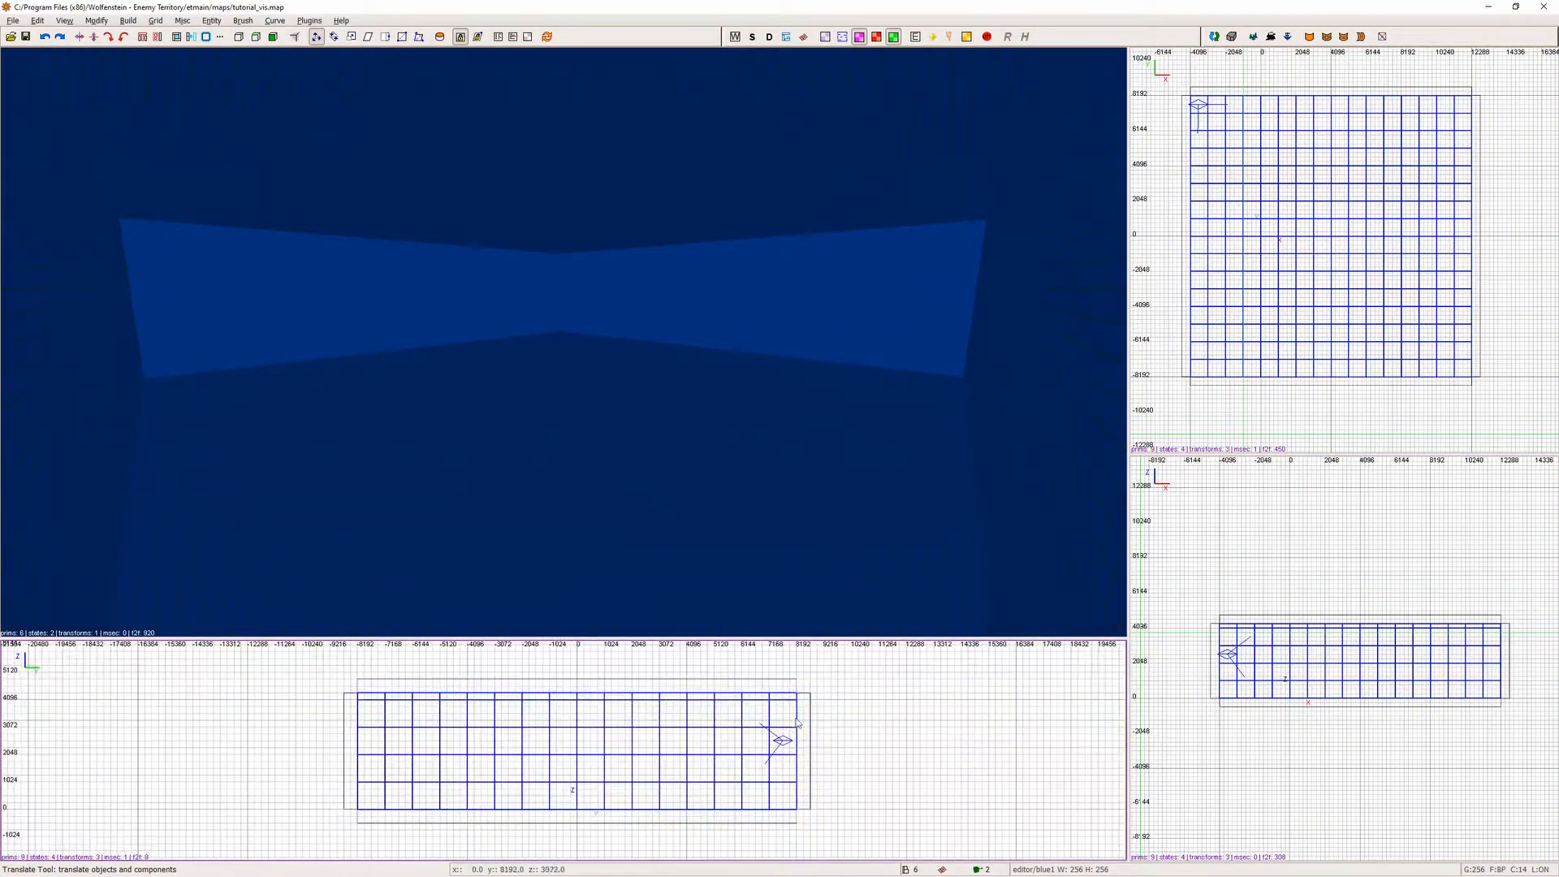
key(Up)
right_click(563, 342)
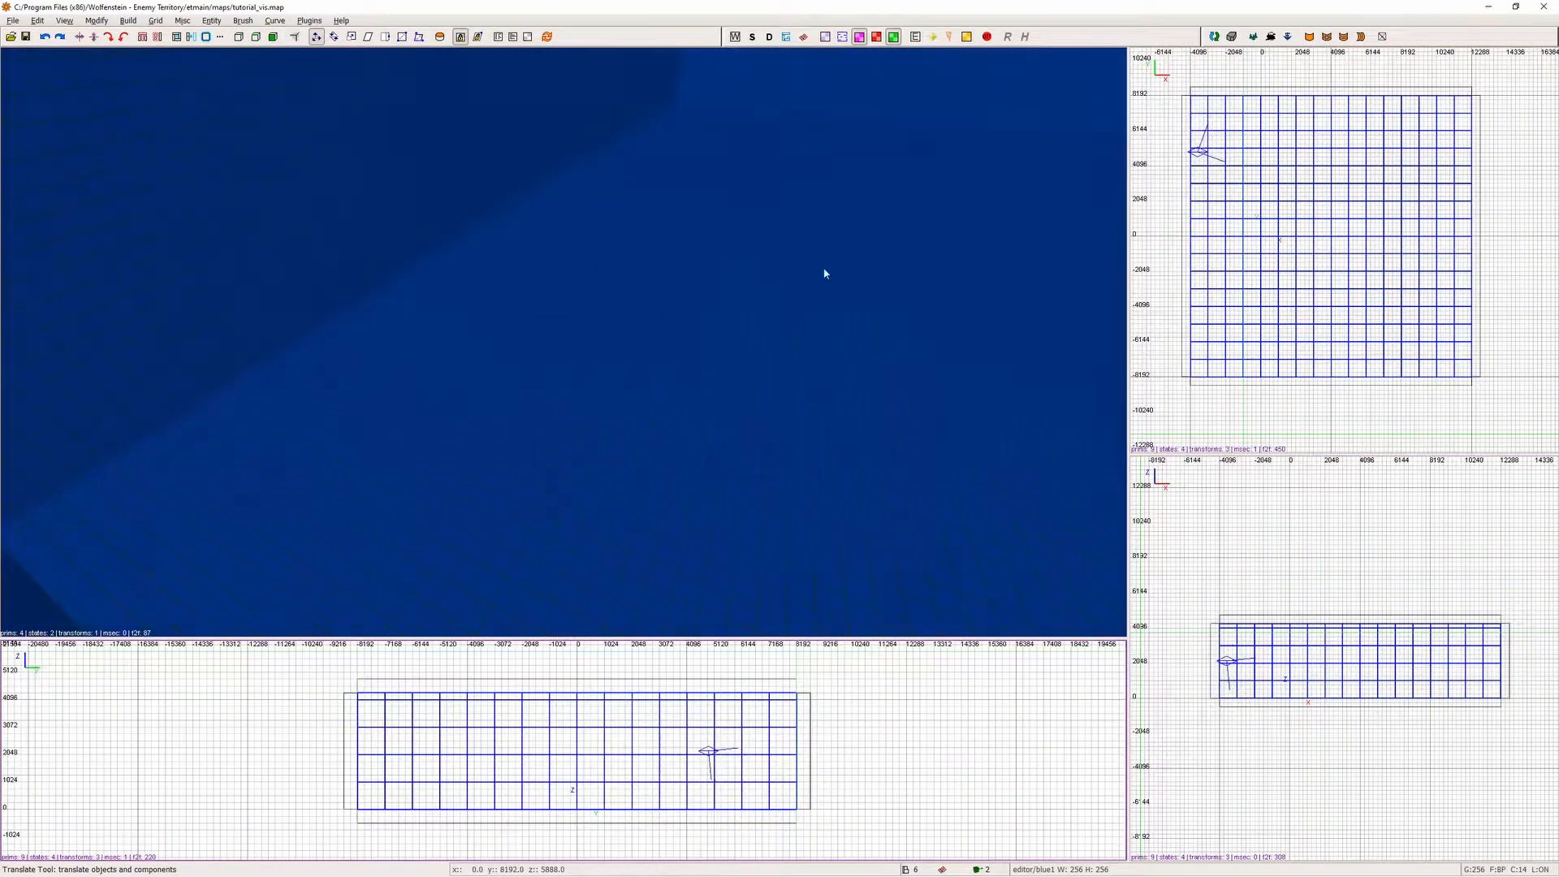
right_drag(1278, 200, 1310, 279)
scroll(1261, 172, up, 4)
drag(1236, 173, 1269, 236)
key(alt+6)
right_click(563, 341)
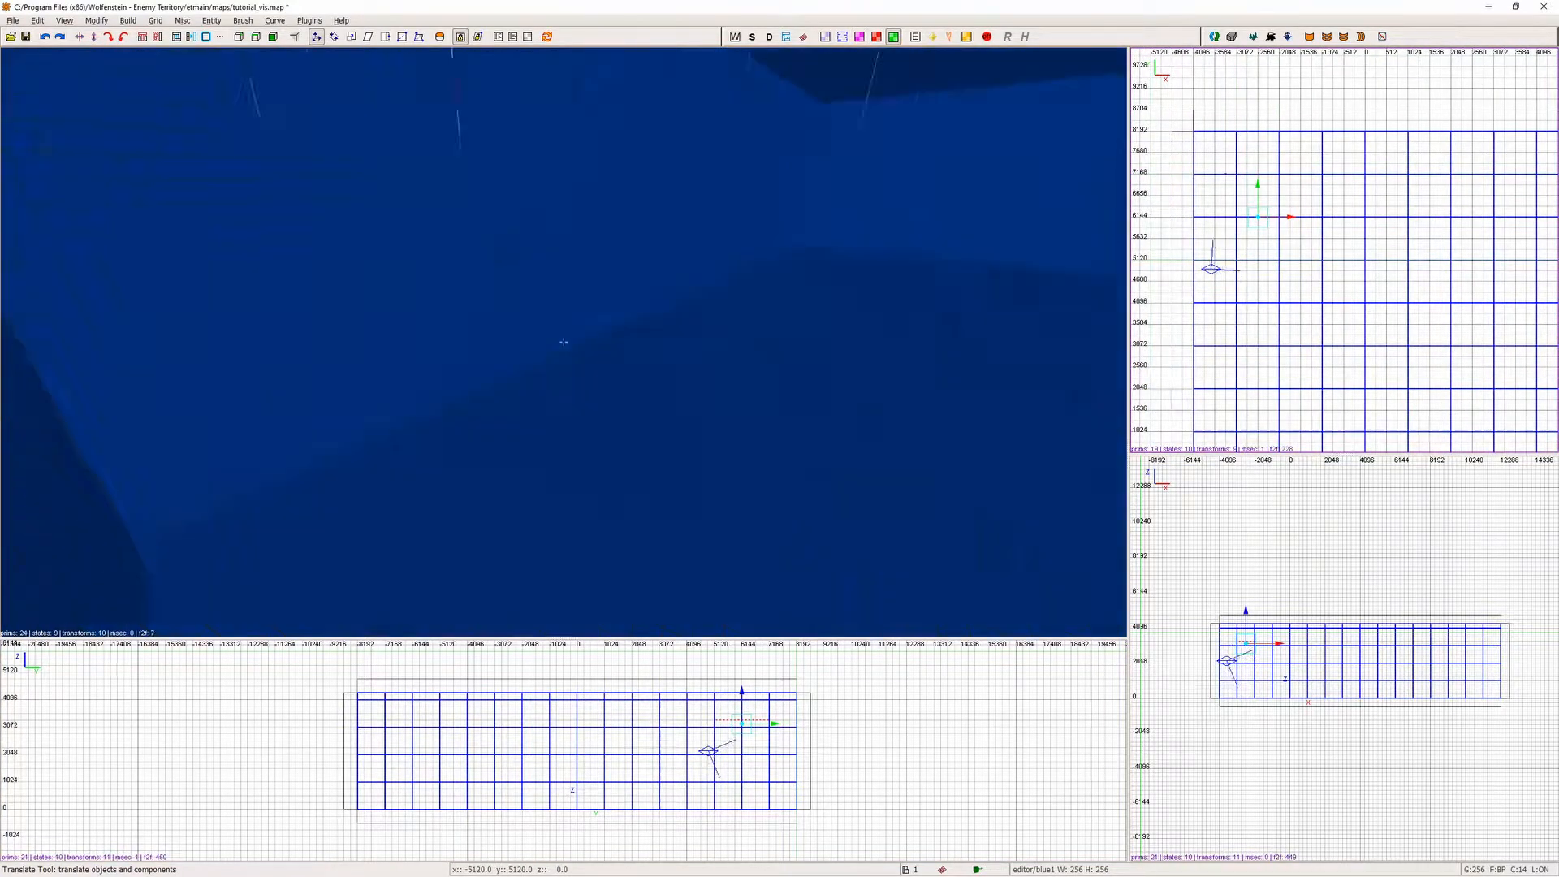
key(Down)
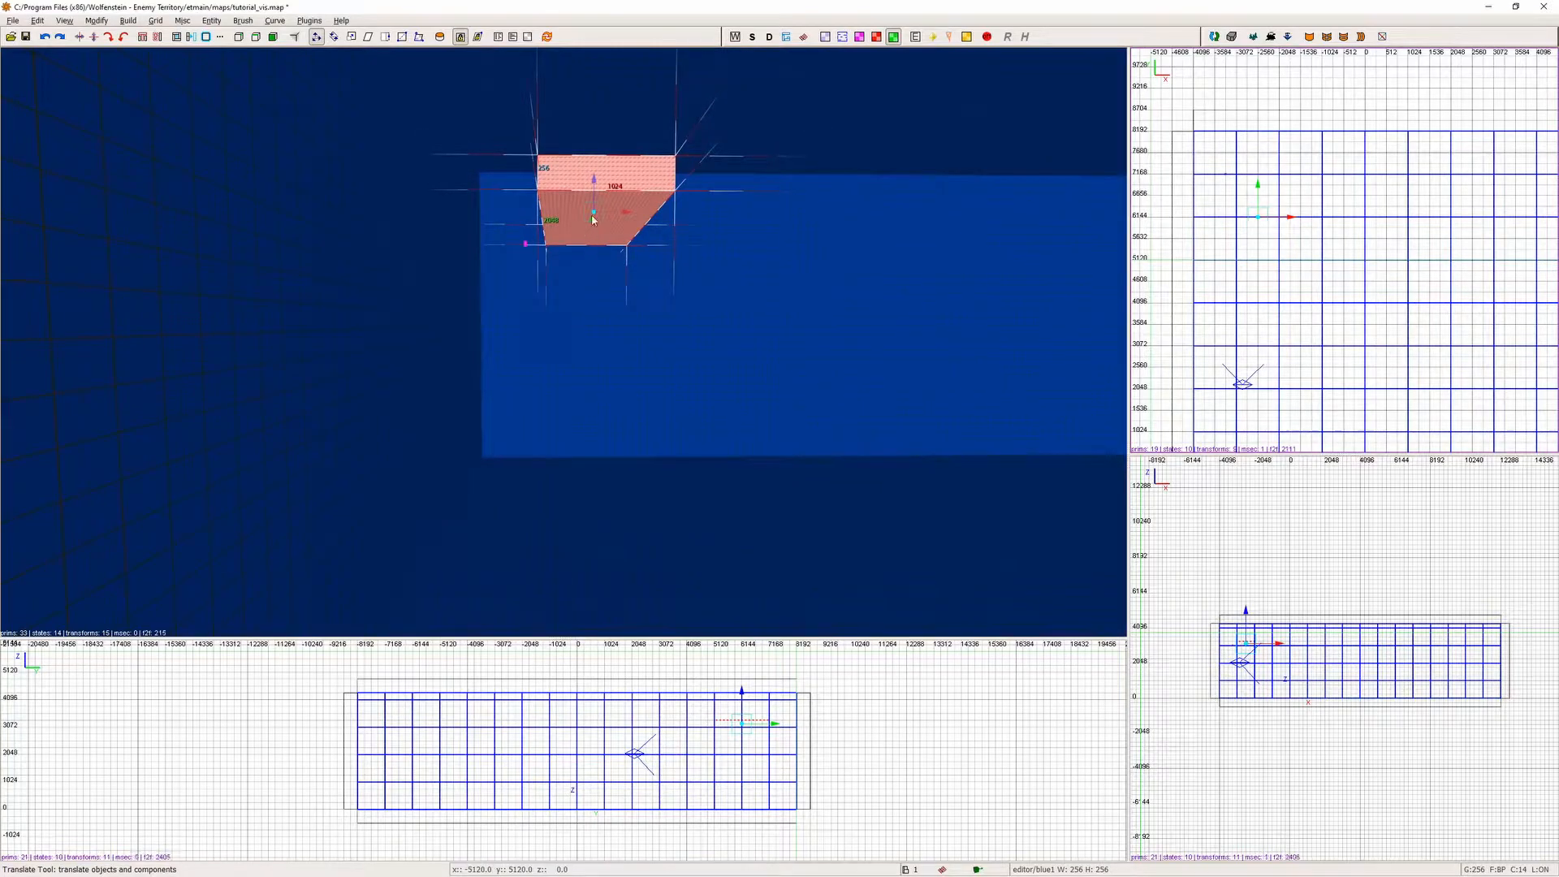
mouse_move(595, 177)
mouse_down()
mouse_move(606, 393)
mouse_move(625, 411)
mouse_up()
Set the grid to 64 and draw a wall brush 1024 wide, 128 thick and 1024 high across the middle of the slab.
scroll(1348, 682, up, 8)
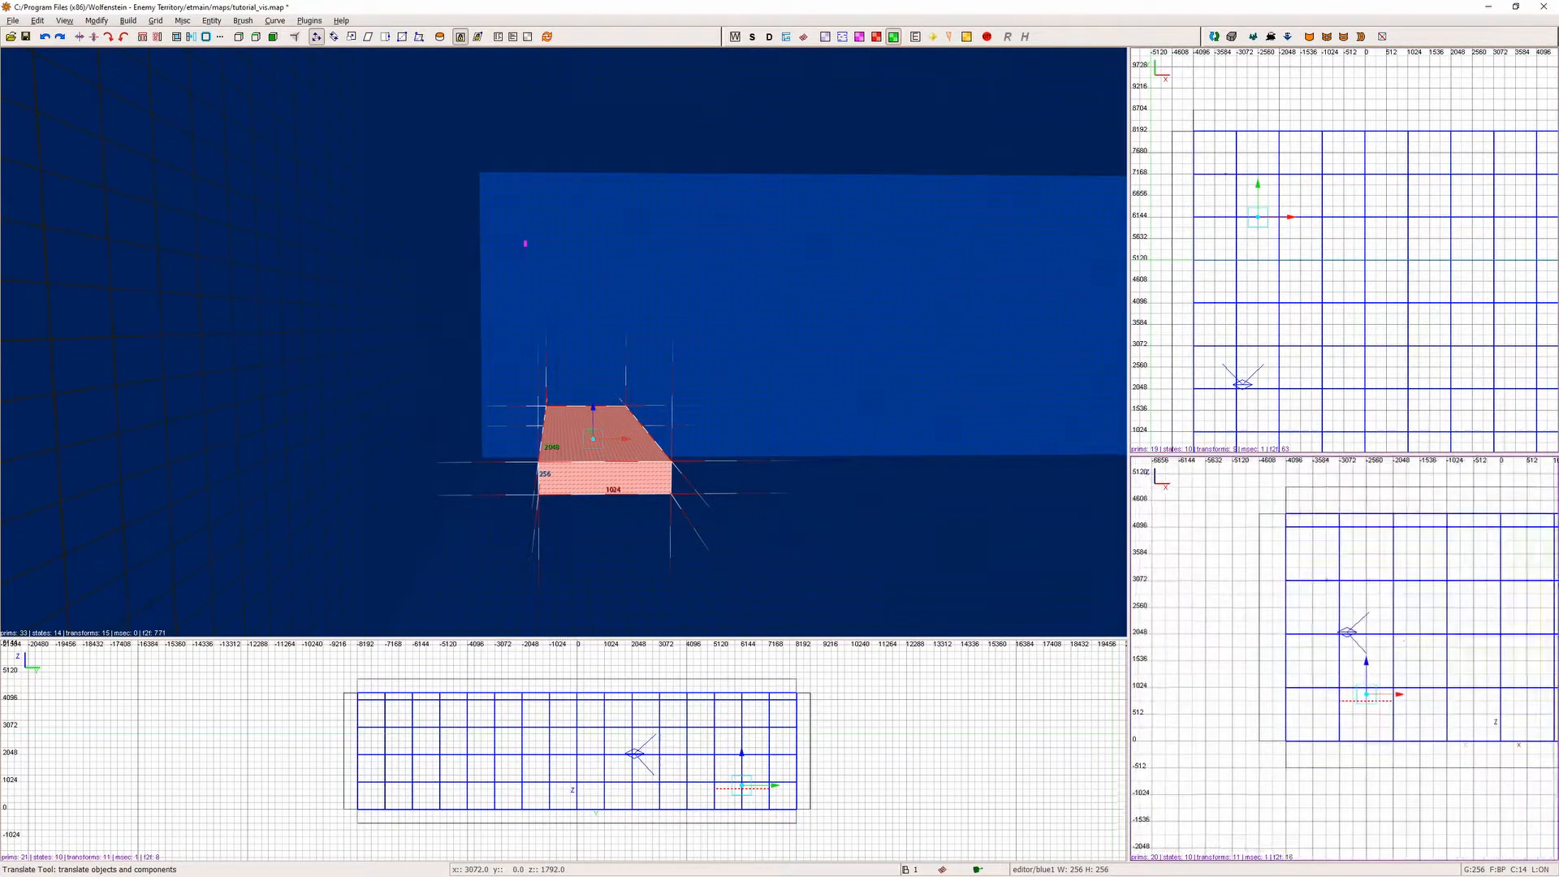
scroll(737, 756, up, 8)
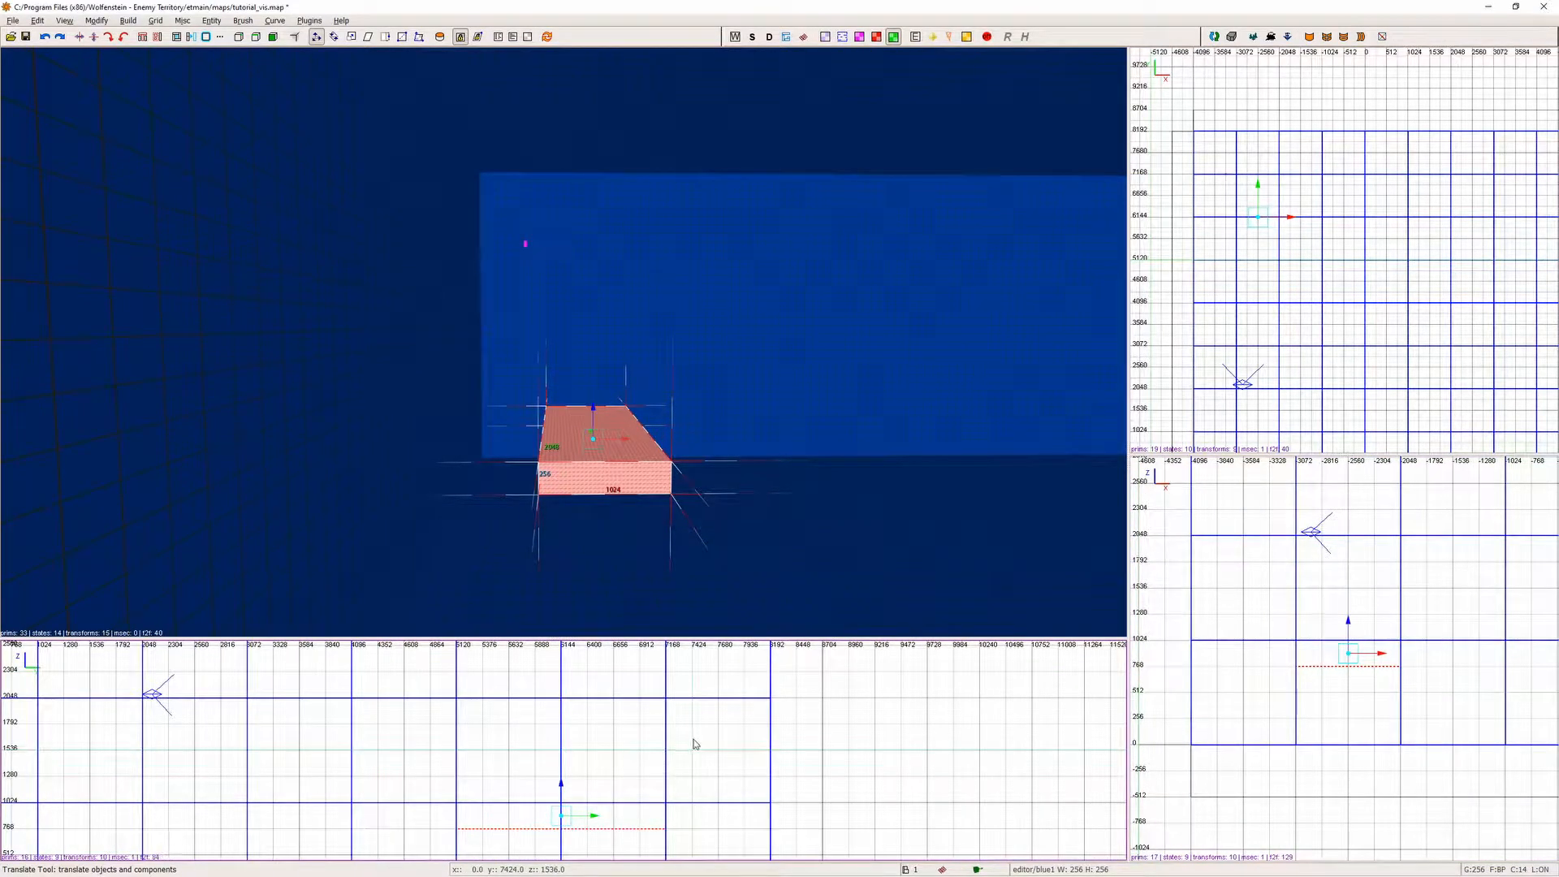
key(7)
right_drag(578, 812, 577, 787)
key(Escape)
drag(566, 782, 575, 710)
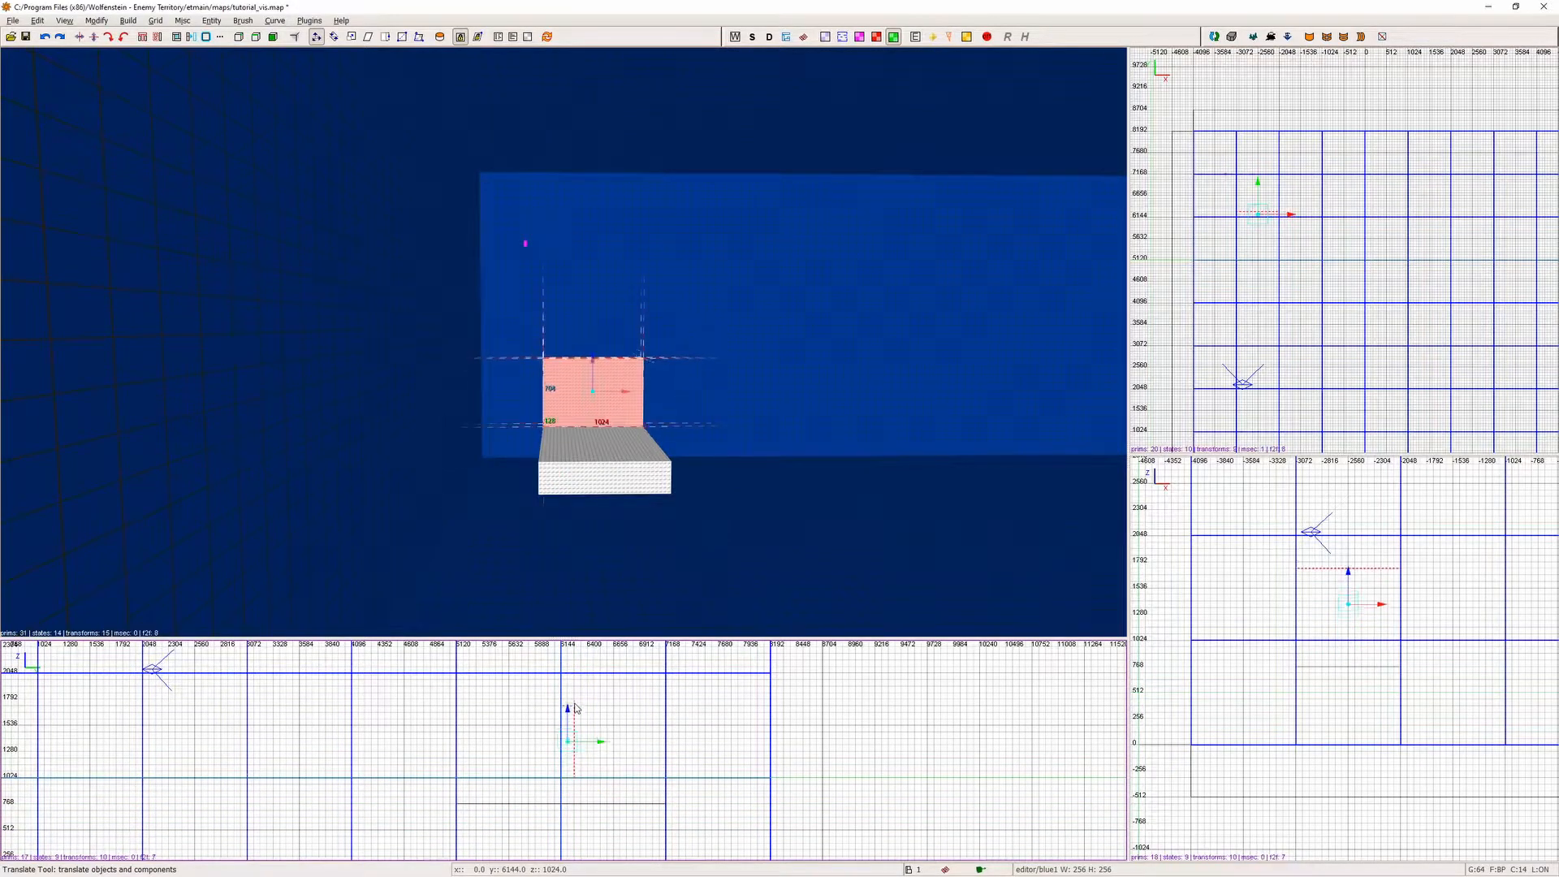
Apply the editor/green1 texture to both the wall and the slab.
right_click(644, 475)
key(w)
key(a)
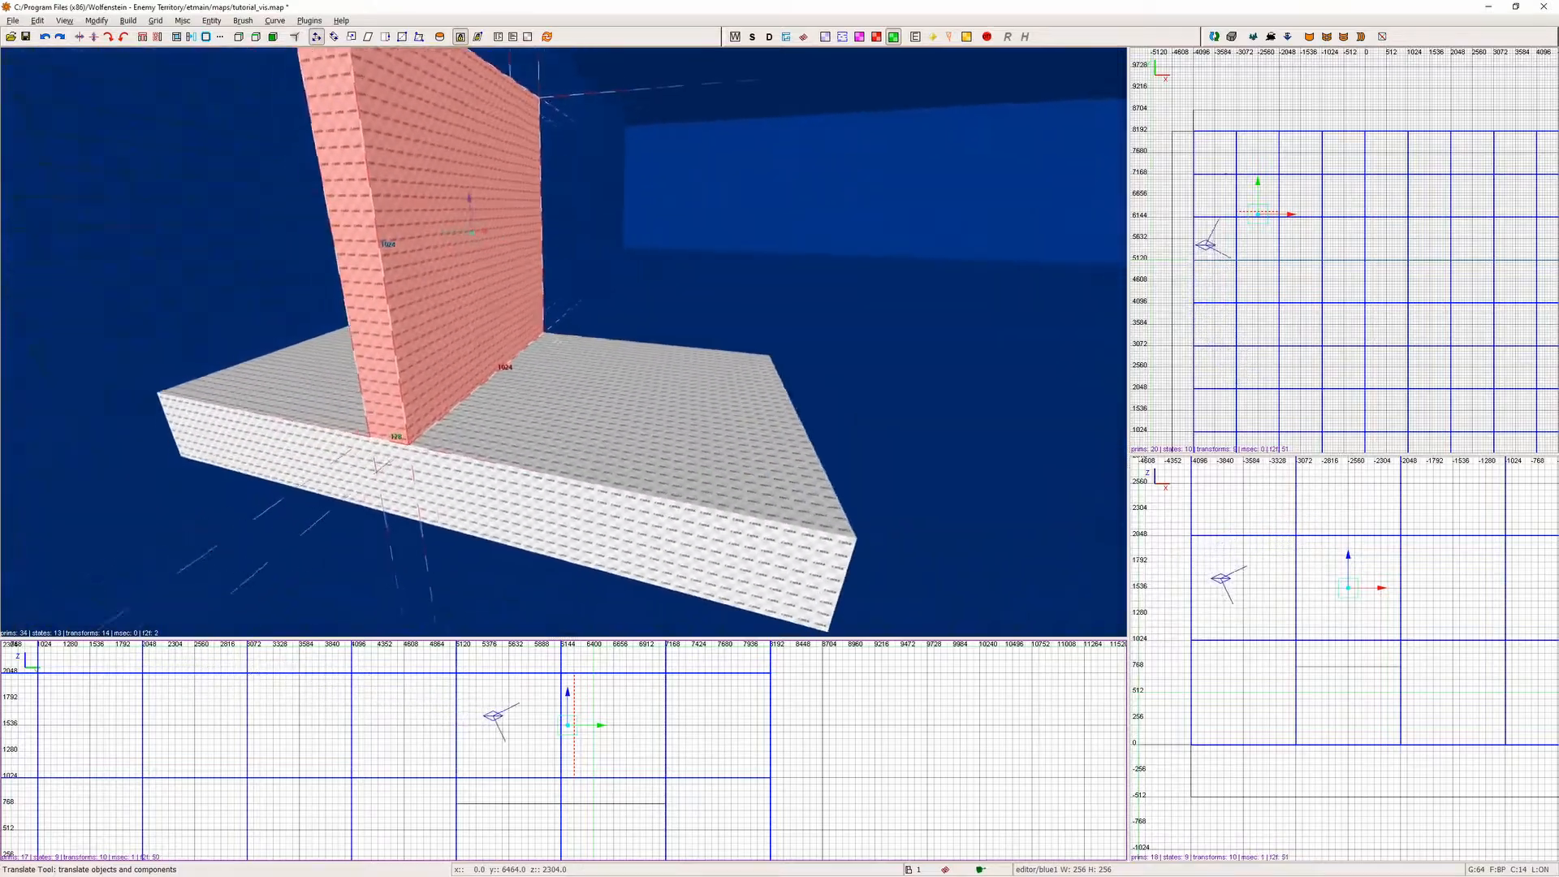
key(a)
key(s)
key(s)
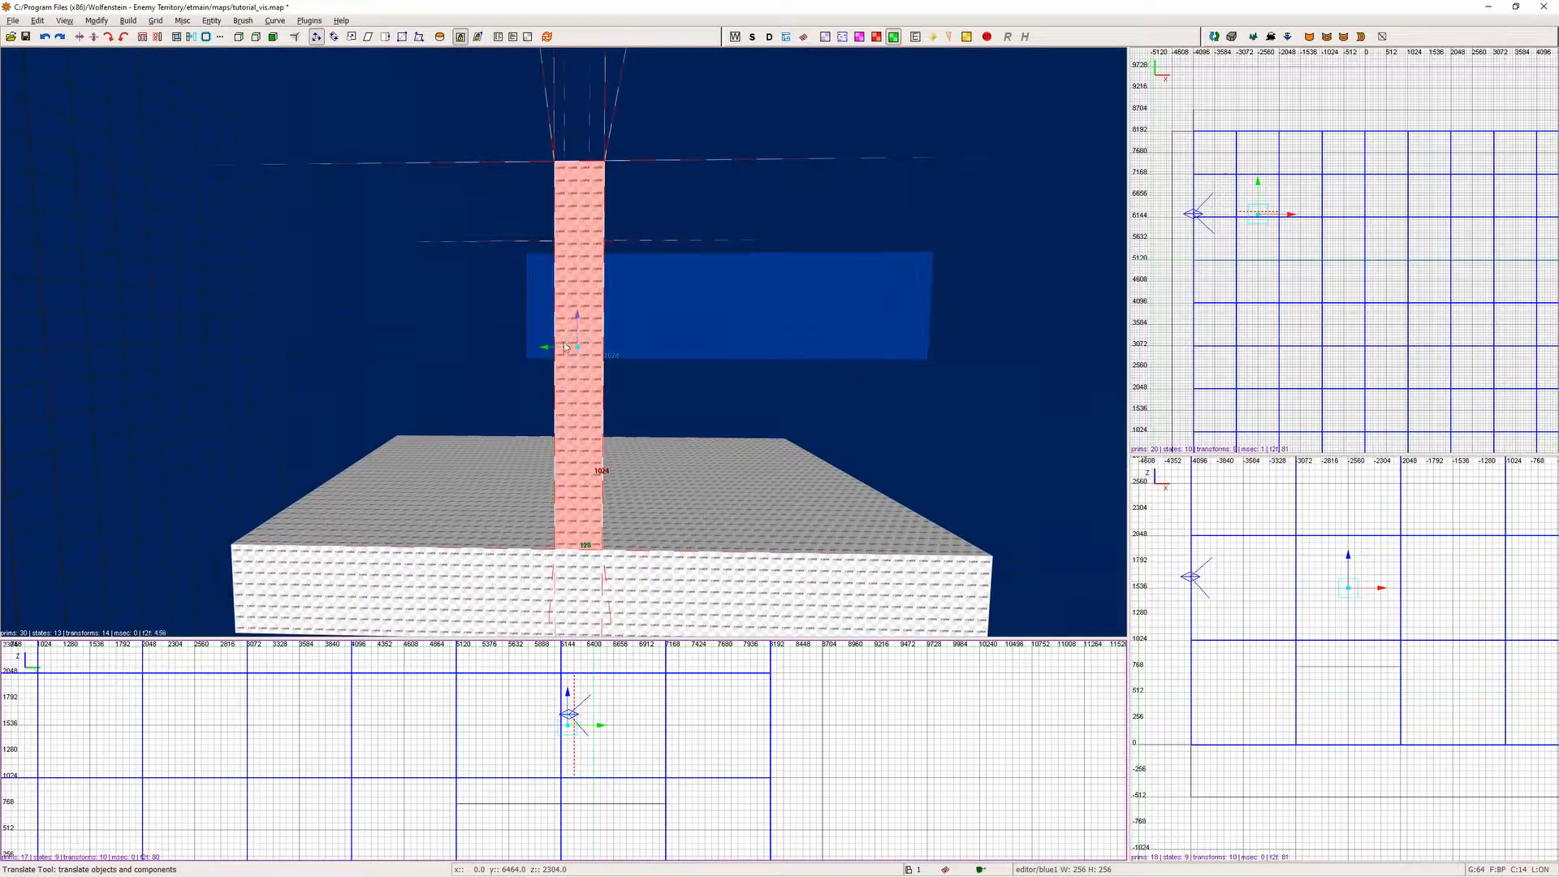
shift+click(515, 518)
key(t)
scroll(1300, 487, down, 5)
click(1330, 496)
click(1409, 171)
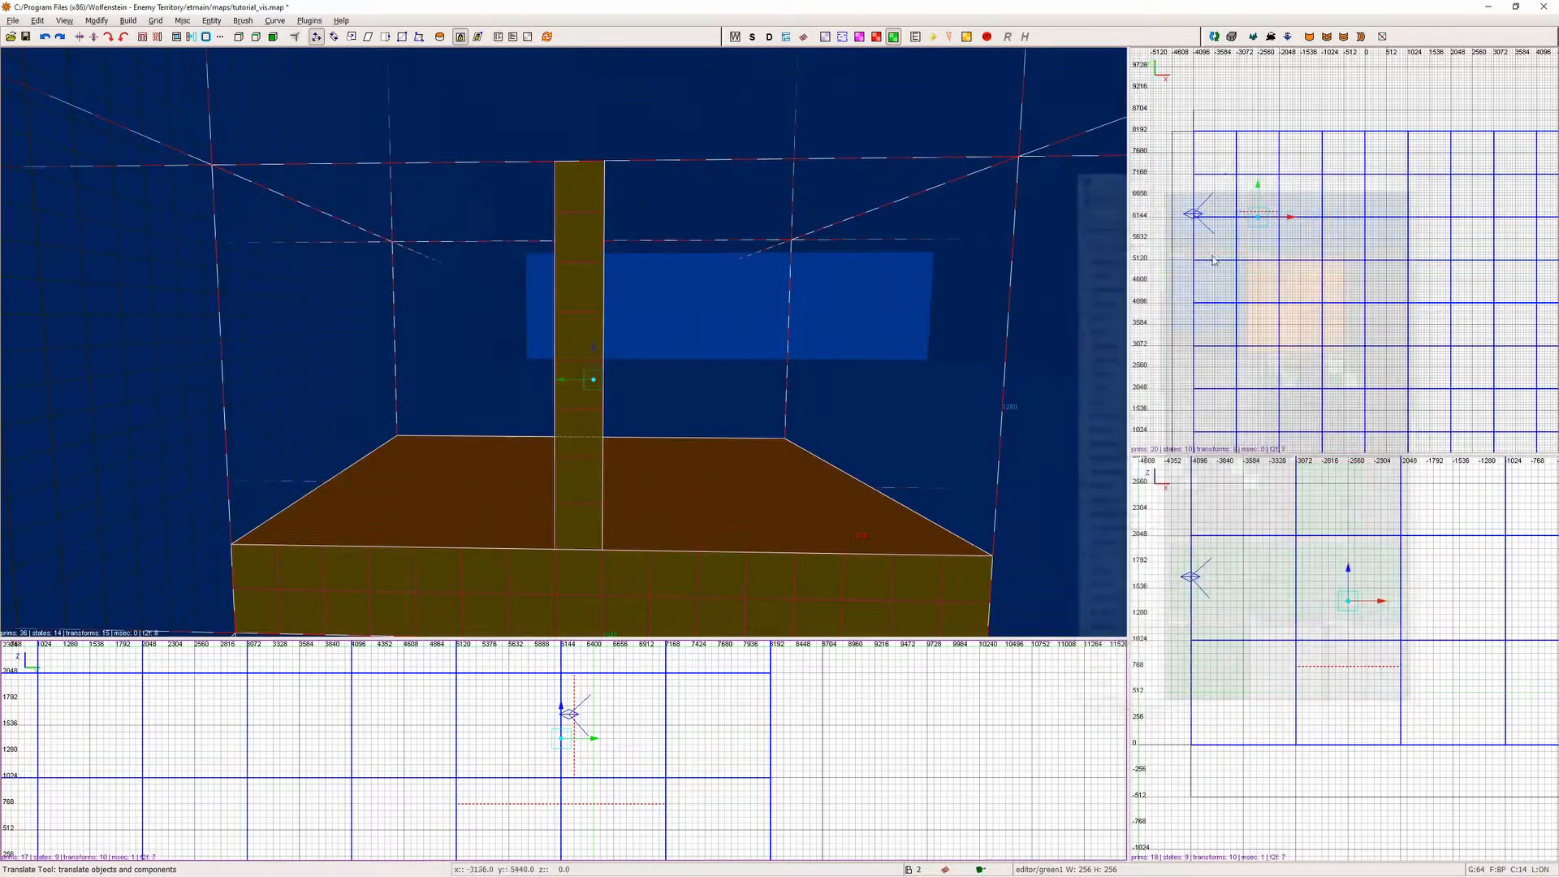
key(Escape)
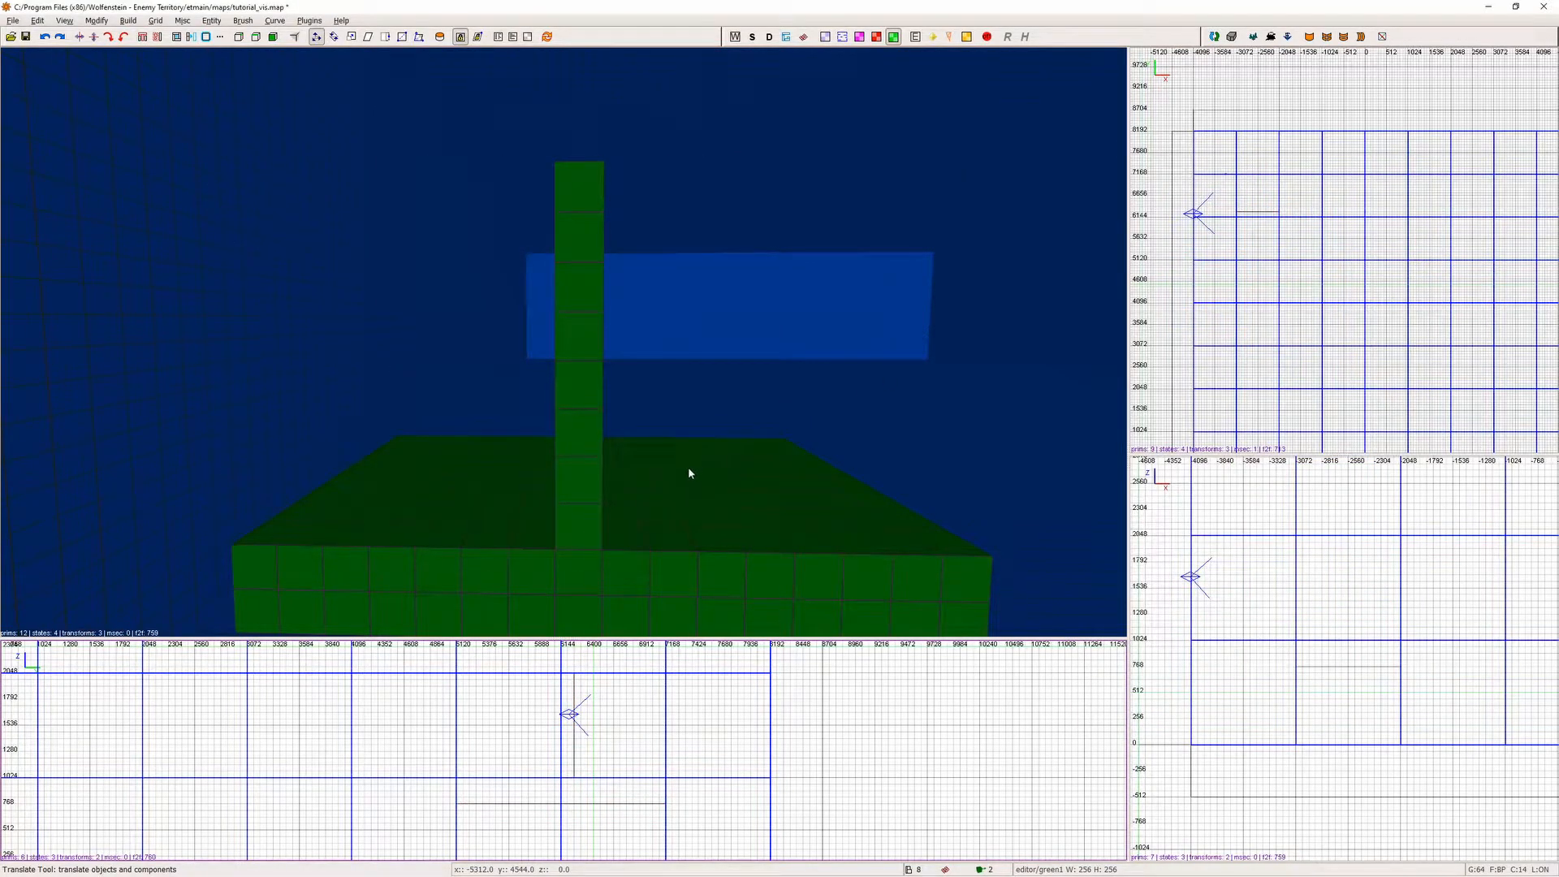
Draw a small brush about 64 × 64 units beside the wall, shrink it to a cube and position it floating above the slab.
right_click(687, 474)
scroll(1323, 240, up, 4)
drag(1332, 241, 1341, 249)
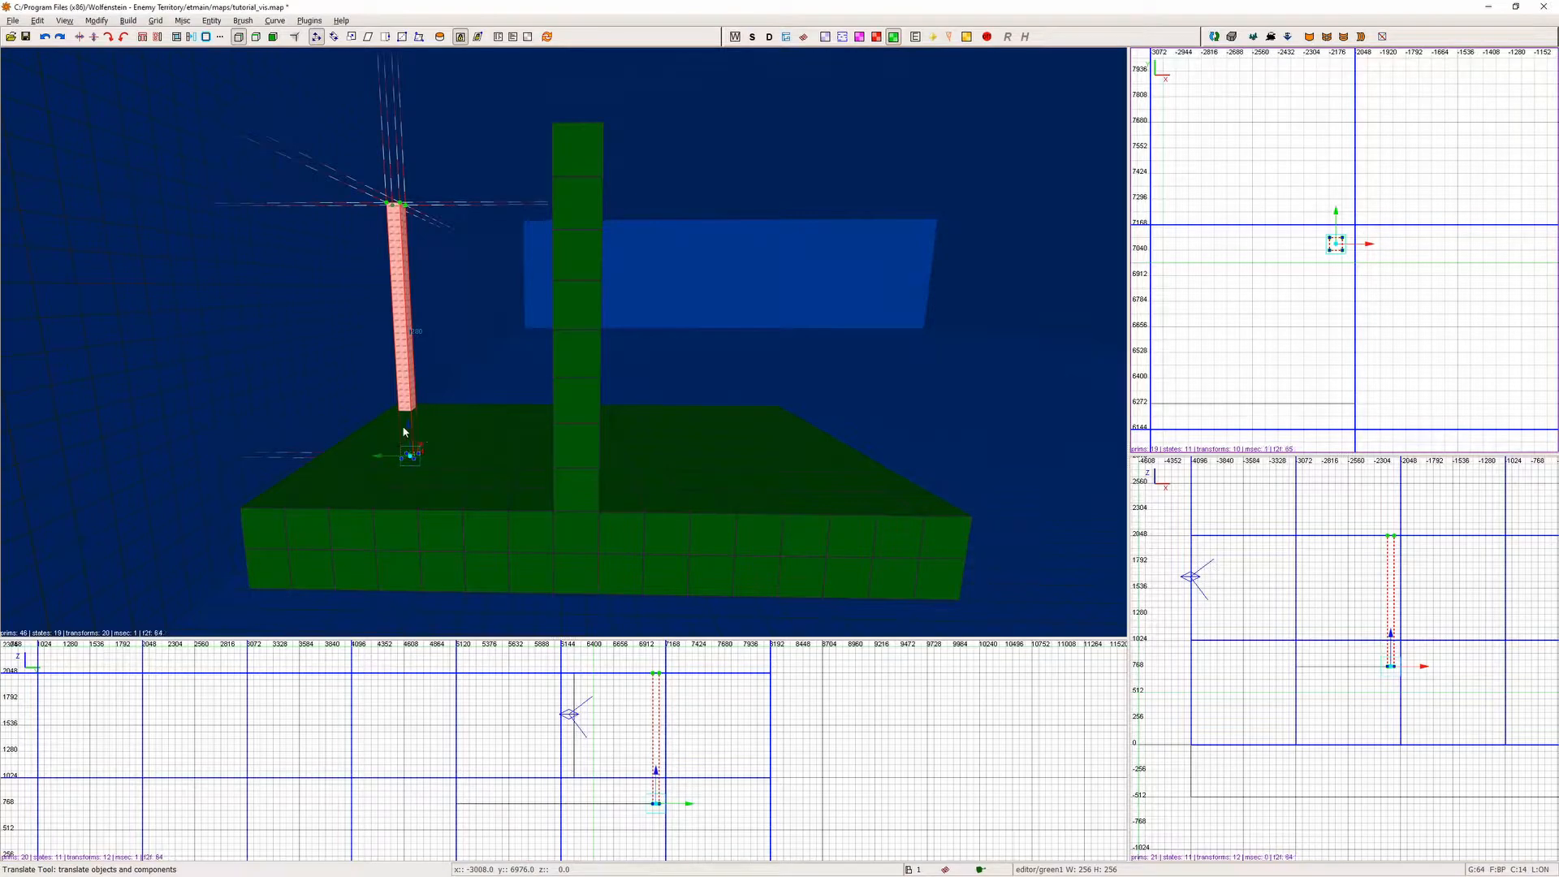
mouse_move(394, 306)
mouse_down()
mouse_move(387, 190)
mouse_move(407, 263)
mouse_up()
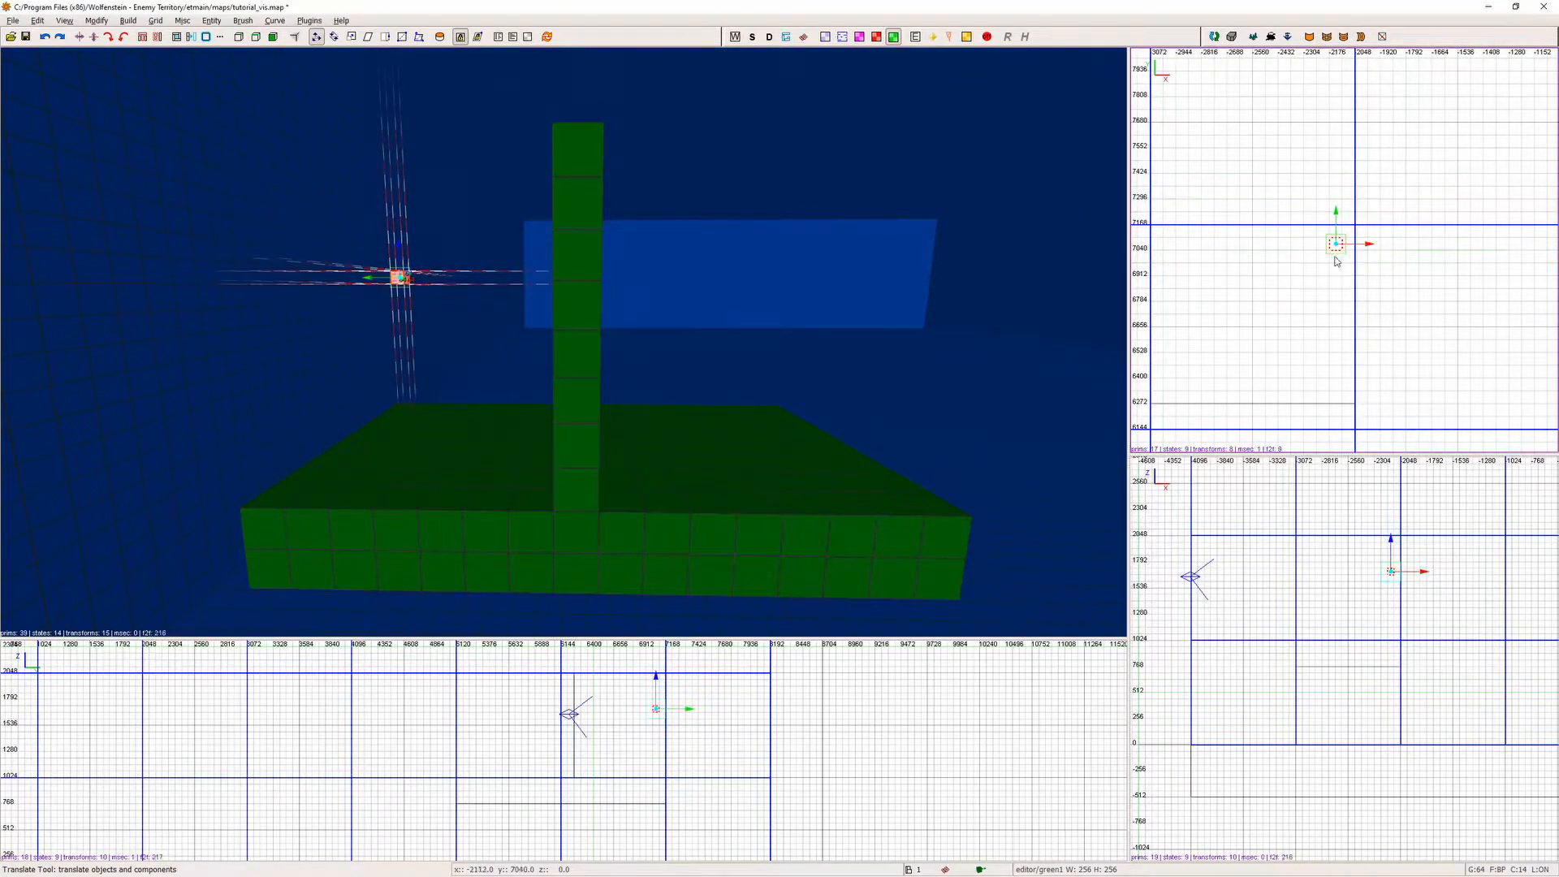
drag(1333, 260, 1322, 270)
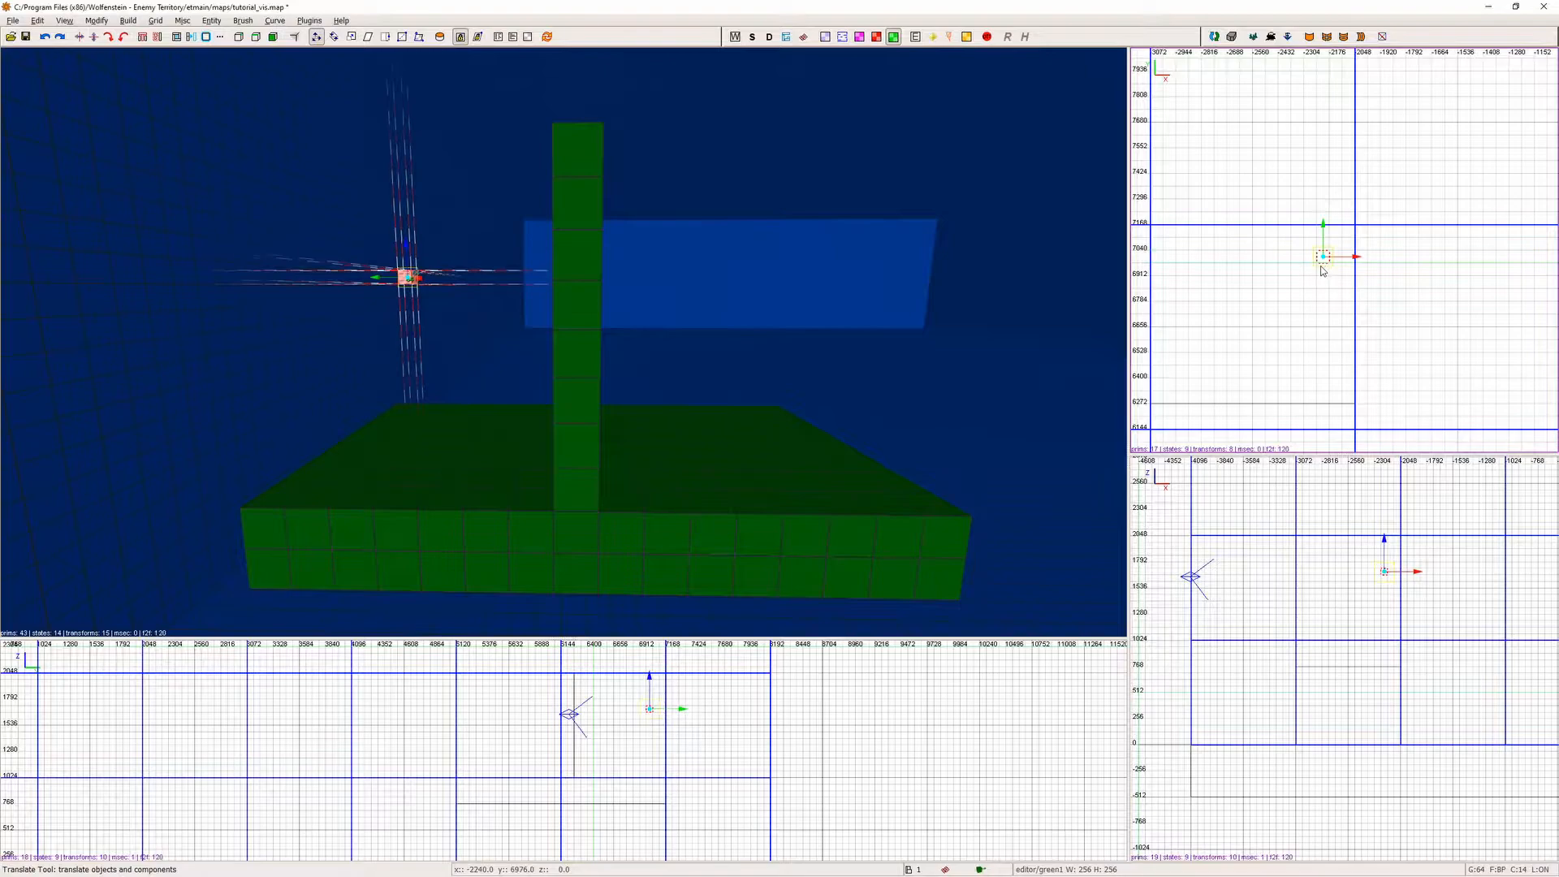
Make the small cube a detail brush and apply the editor/red5 texture to it.
click(242, 21)
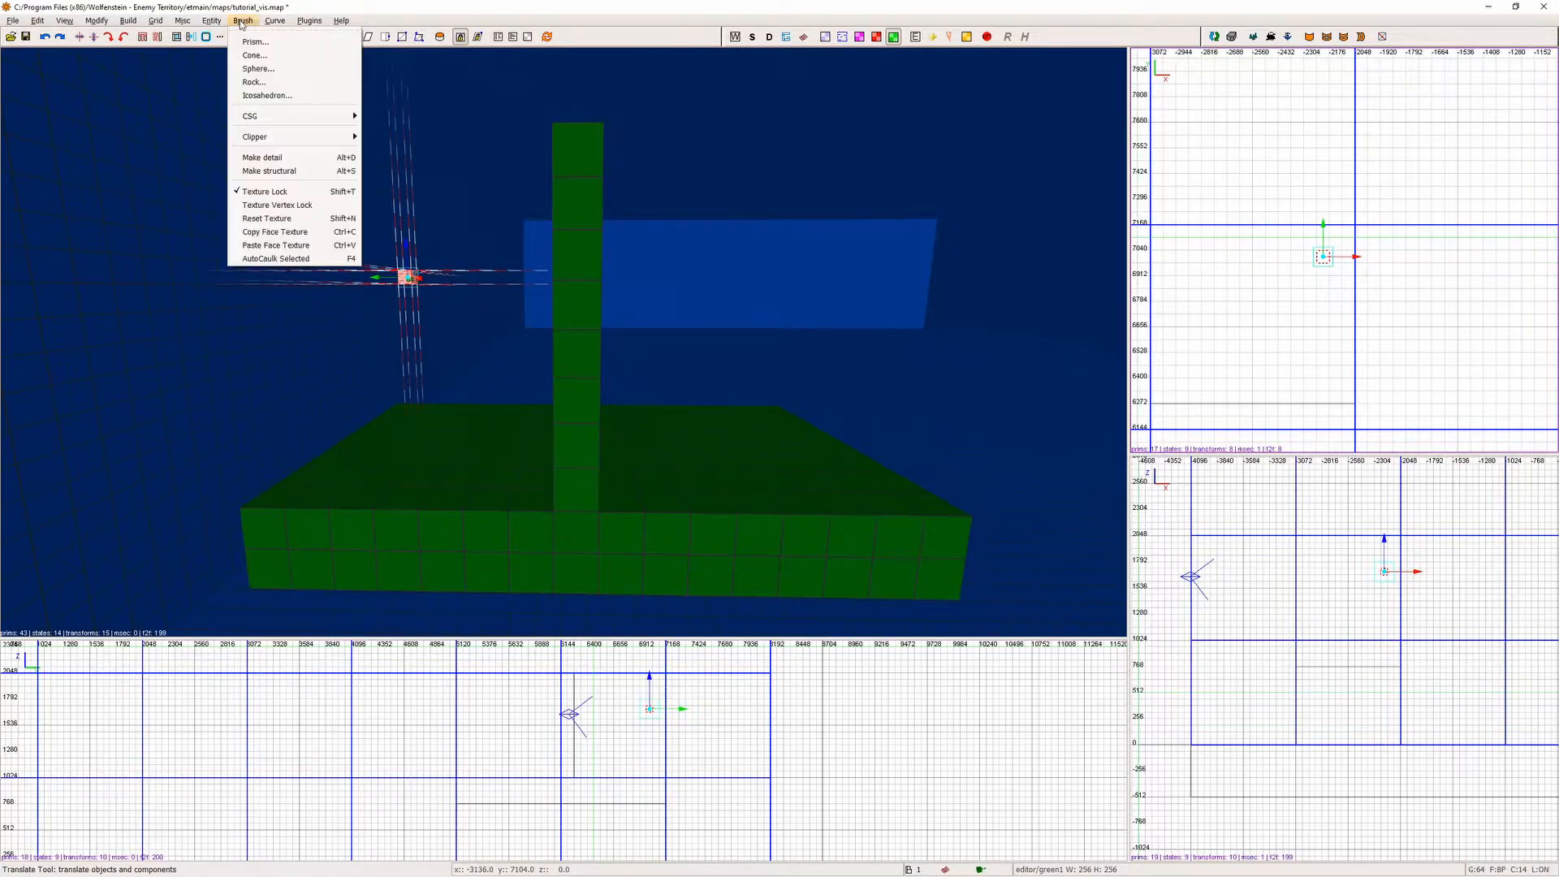
click(286, 160)
key(t)
scroll(1283, 390, down, 9)
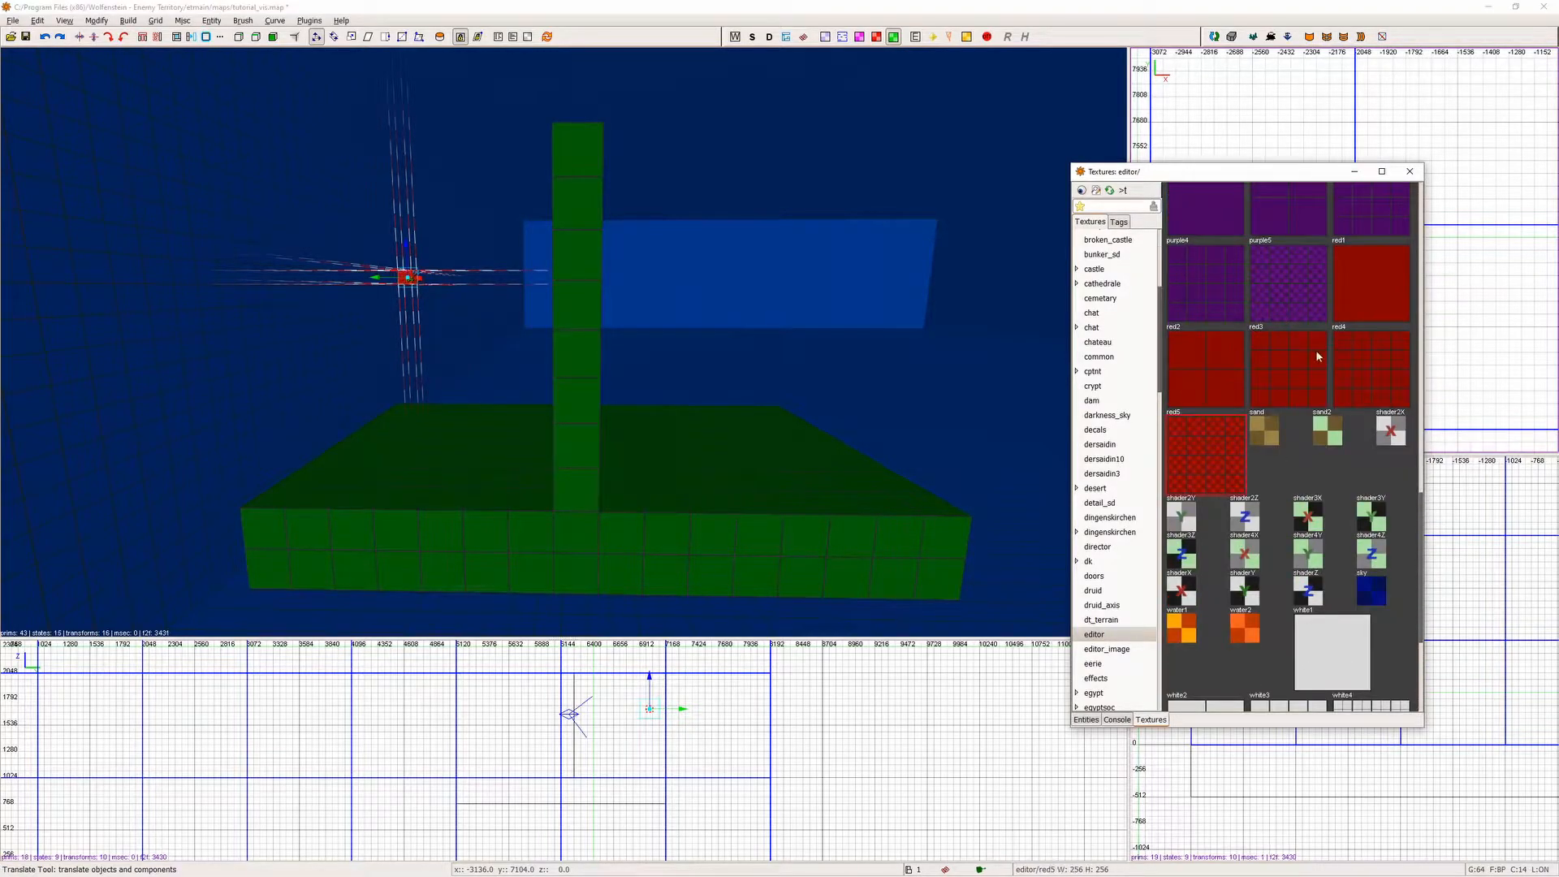
click(1413, 172)
Clone the red detail cube four times and scatter the copies at different positions and heights on the same side of the wall.
right_click(939, 243)
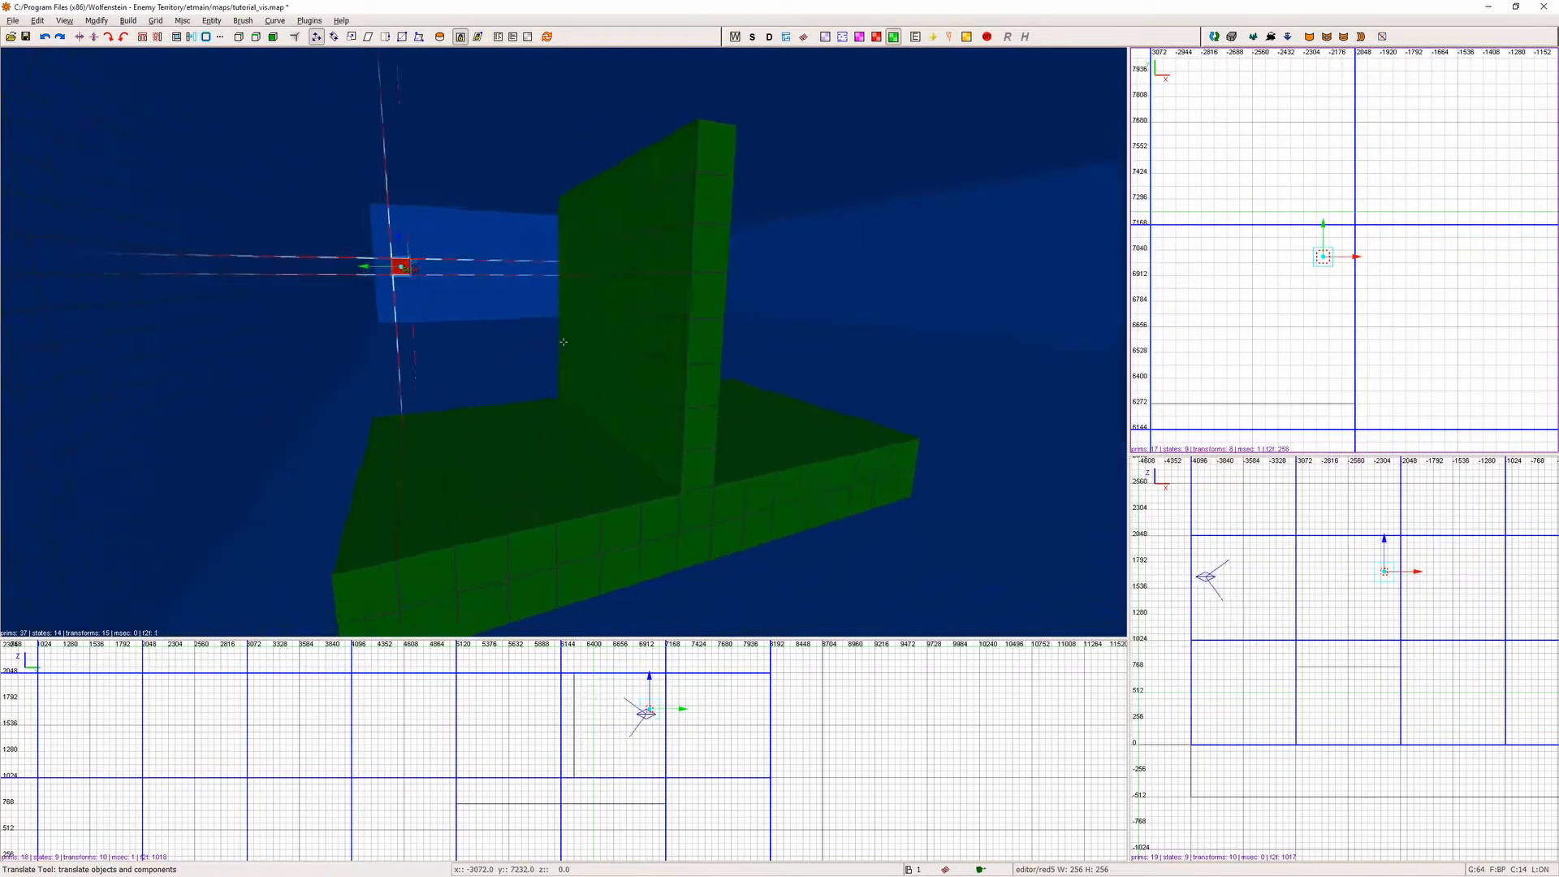
key(Down)
right_click(564, 342)
scroll(1343, 270, down, 1)
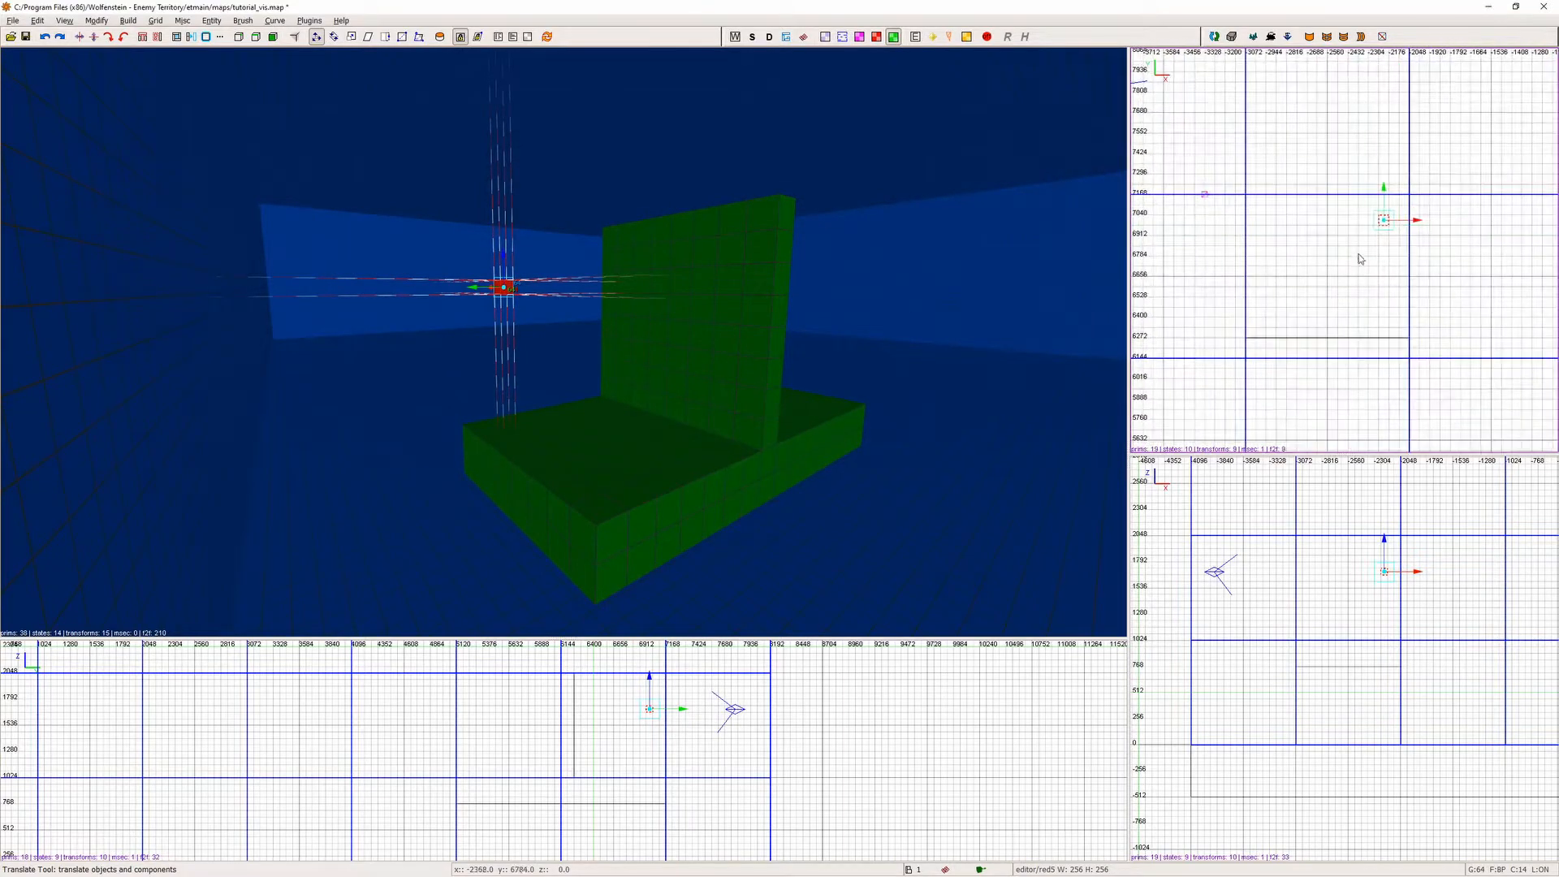
mouse_move(588, 258)
mouse_down()
mouse_move(604, 432)
mouse_move(605, 295)
mouse_up()
key(space)
drag(1267, 224, 1287, 224)
key(space)
drag(1287, 224, 1306, 273)
drag(622, 295, 619, 230)
key(space)
drag(1301, 266, 1301, 328)
drag(683, 227, 680, 382)
key(Escape)
right_click(850, 304)
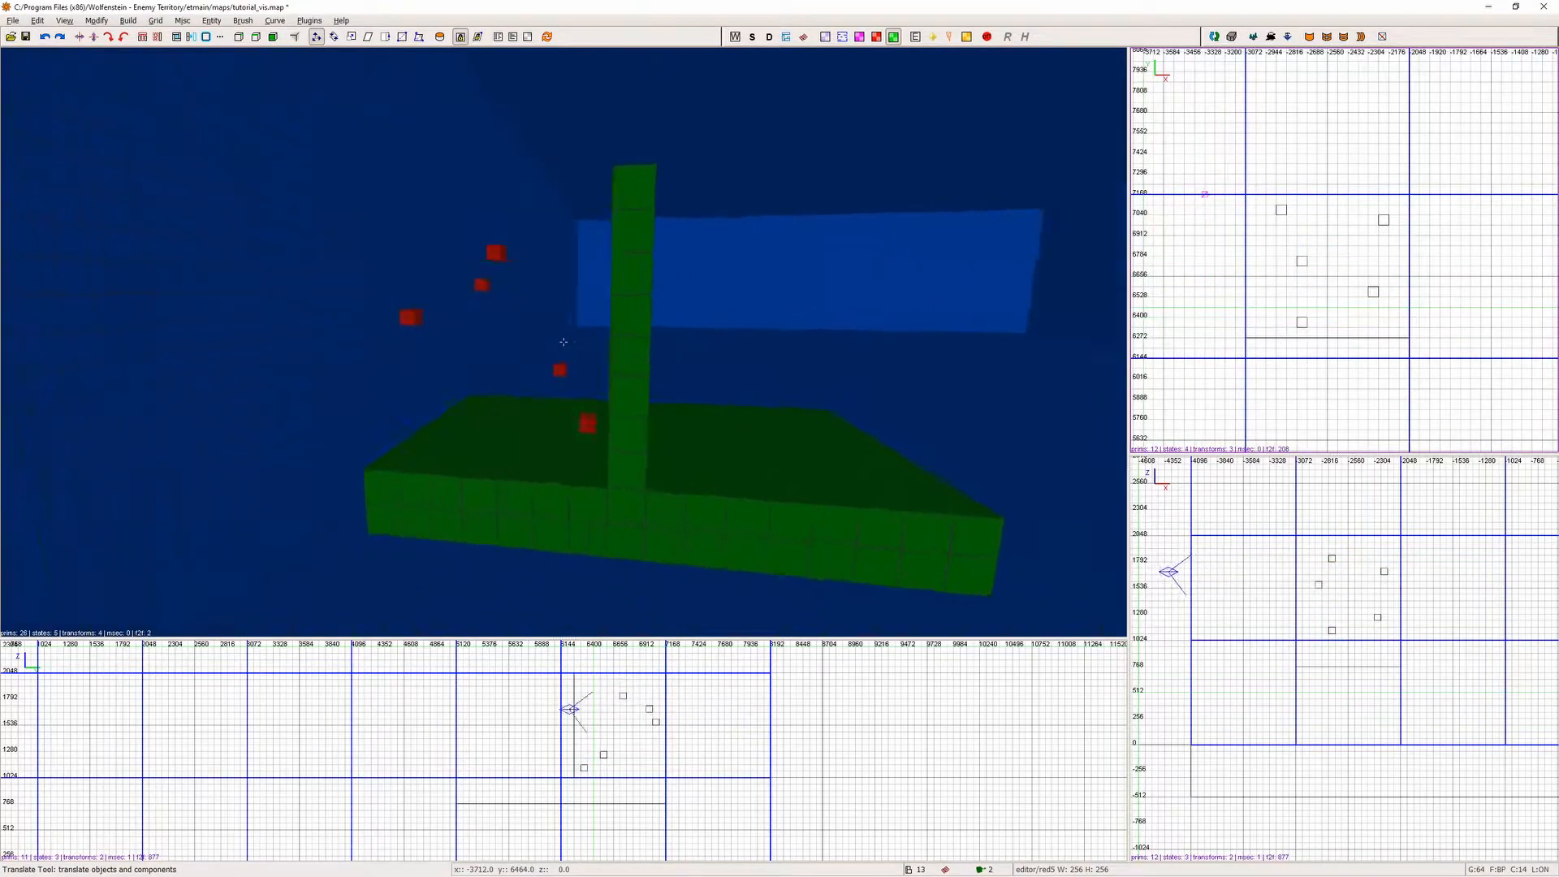
Clone the wall, slab and five cubes three times on the 256 grid, spacing the copies diagonally across the room.
key(Up)
key(Up)
key(Up)
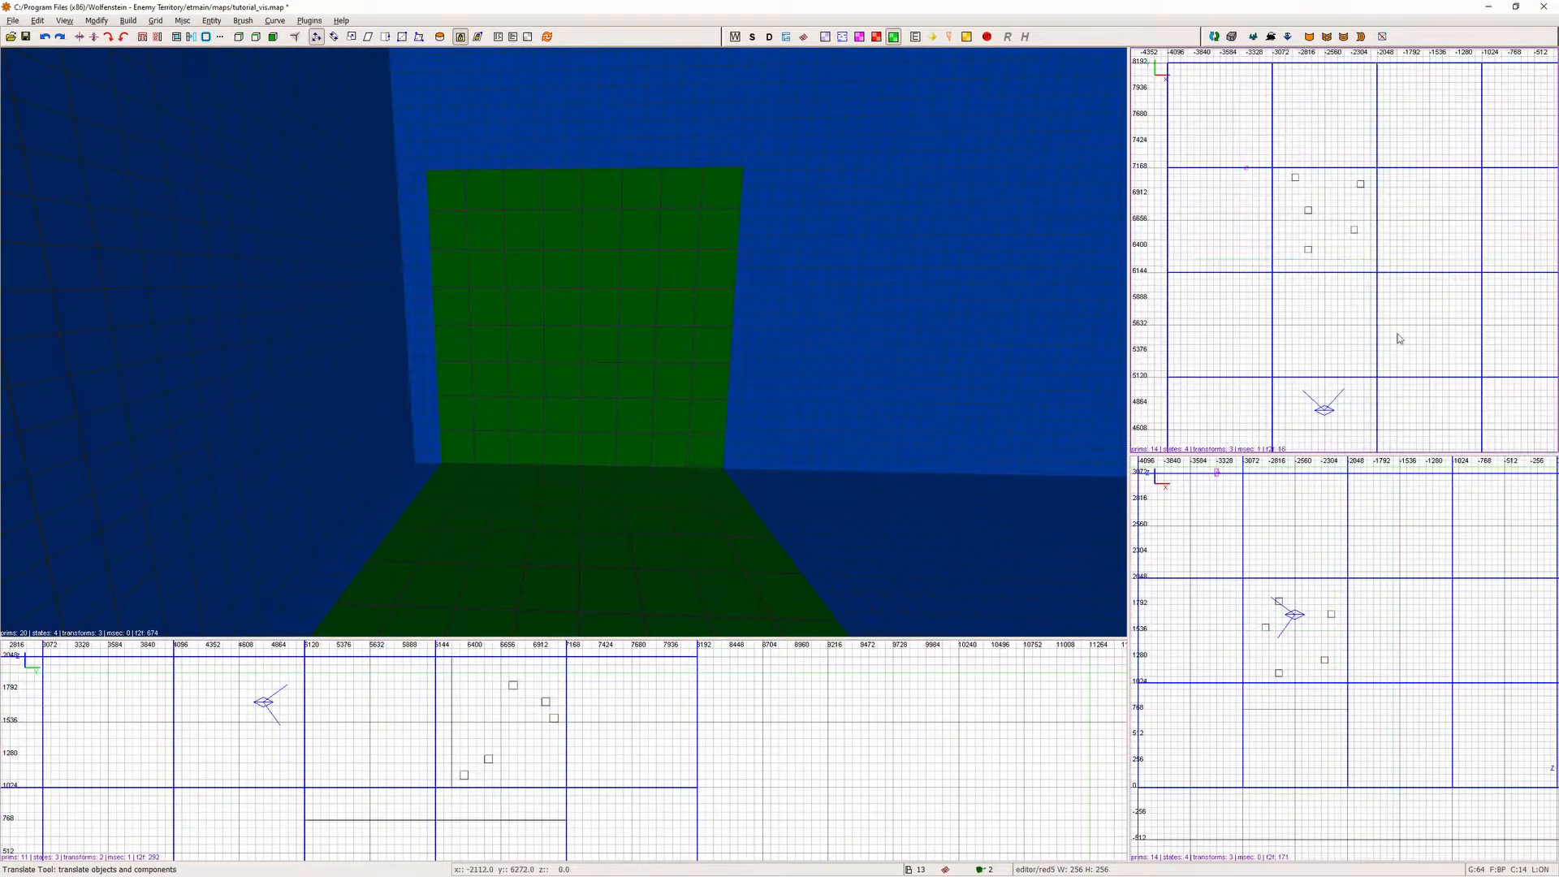
key(ctrl+a)
key(Down)
key(Down)
key(Down)
scroll(1380, 341, down, 2)
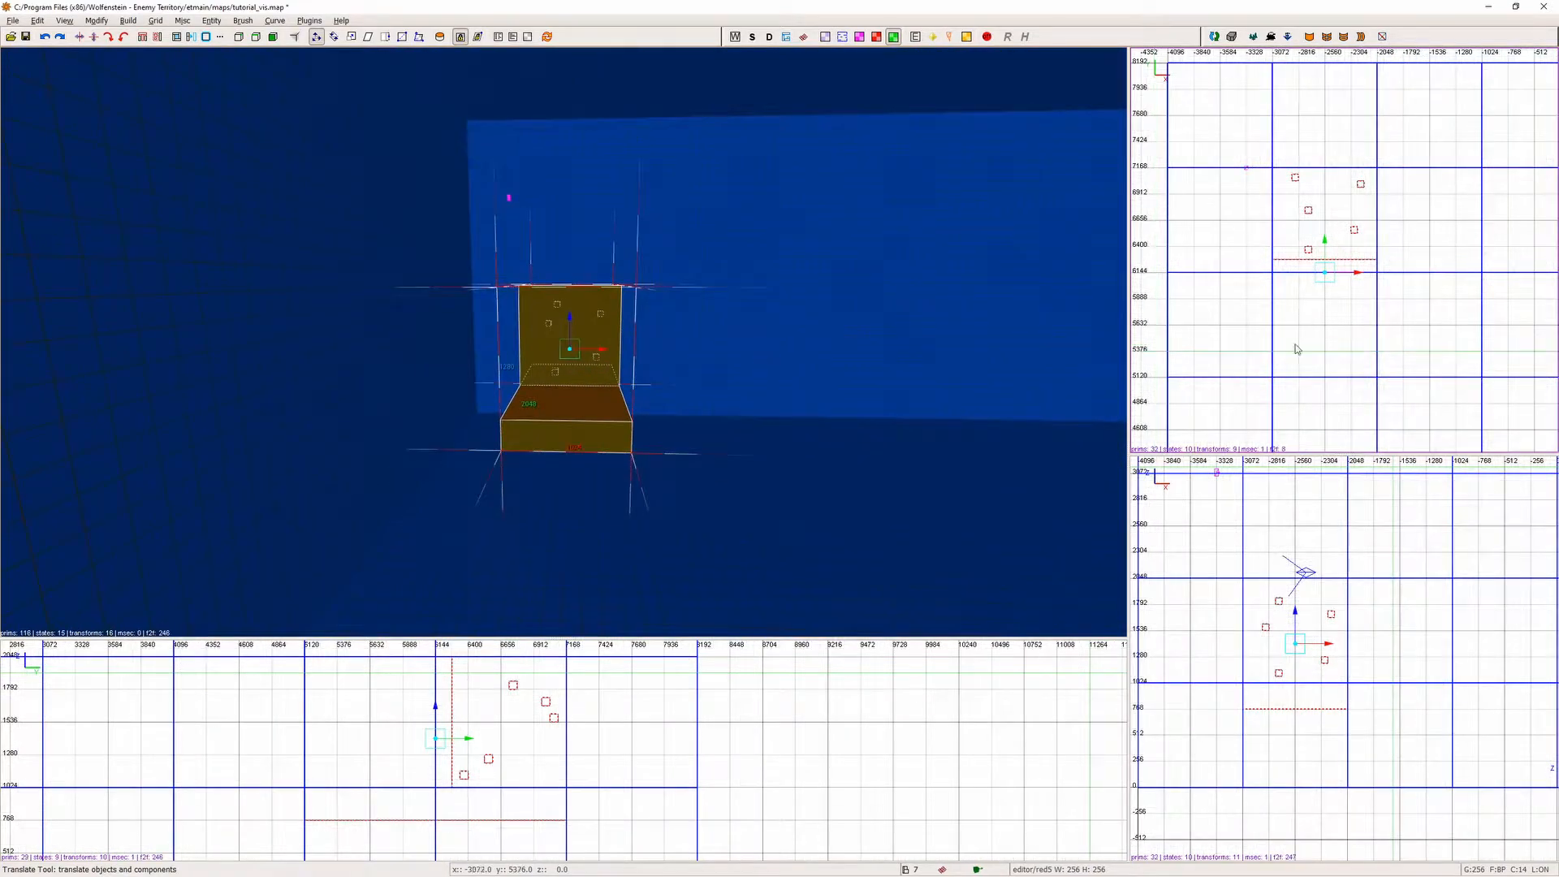
drag(1347, 242, 1401, 371)
scroll(1402, 370, down, 2)
key(space)
drag(1347, 266, 1378, 359)
Apply the editor/grey1 texture to the wall and slab of the second structure.
right_click(567, 349)
key(Down)
key(Right)
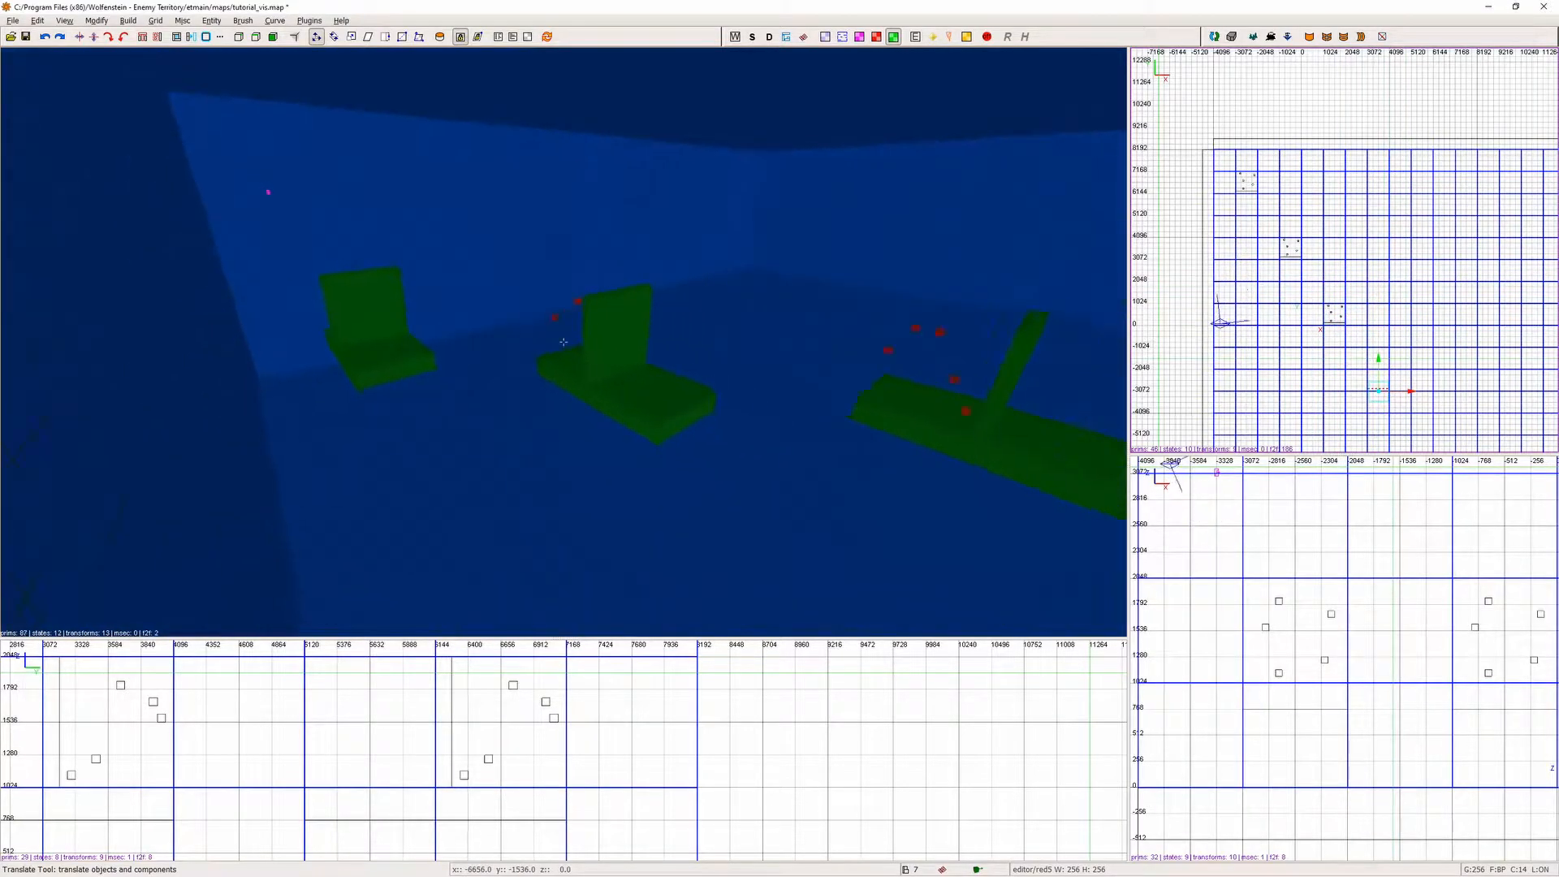
right_click(567, 349)
key(Escape)
shift+drag(445, 323, 455, 358)
key(t)
scroll(1218, 446, up, 5)
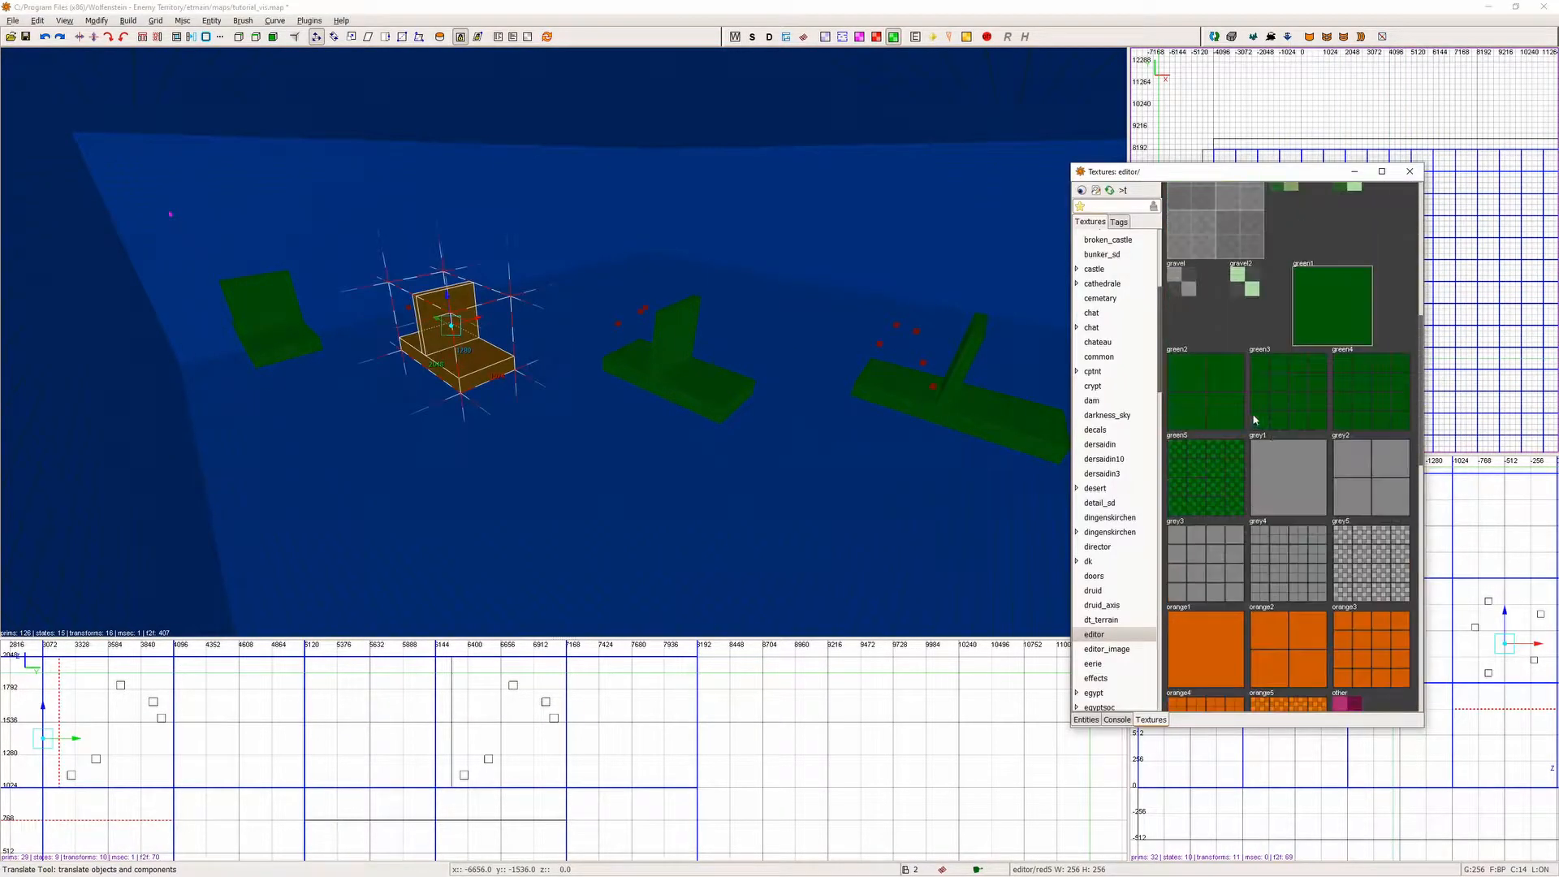
click(1288, 476)
key(t)
Apply the editor/orange1 texture to the wall and slab of the third structure.
key(Escape)
shift+click(679, 362)
key(t)
click(1205, 648)
key(Up)
key(Right)
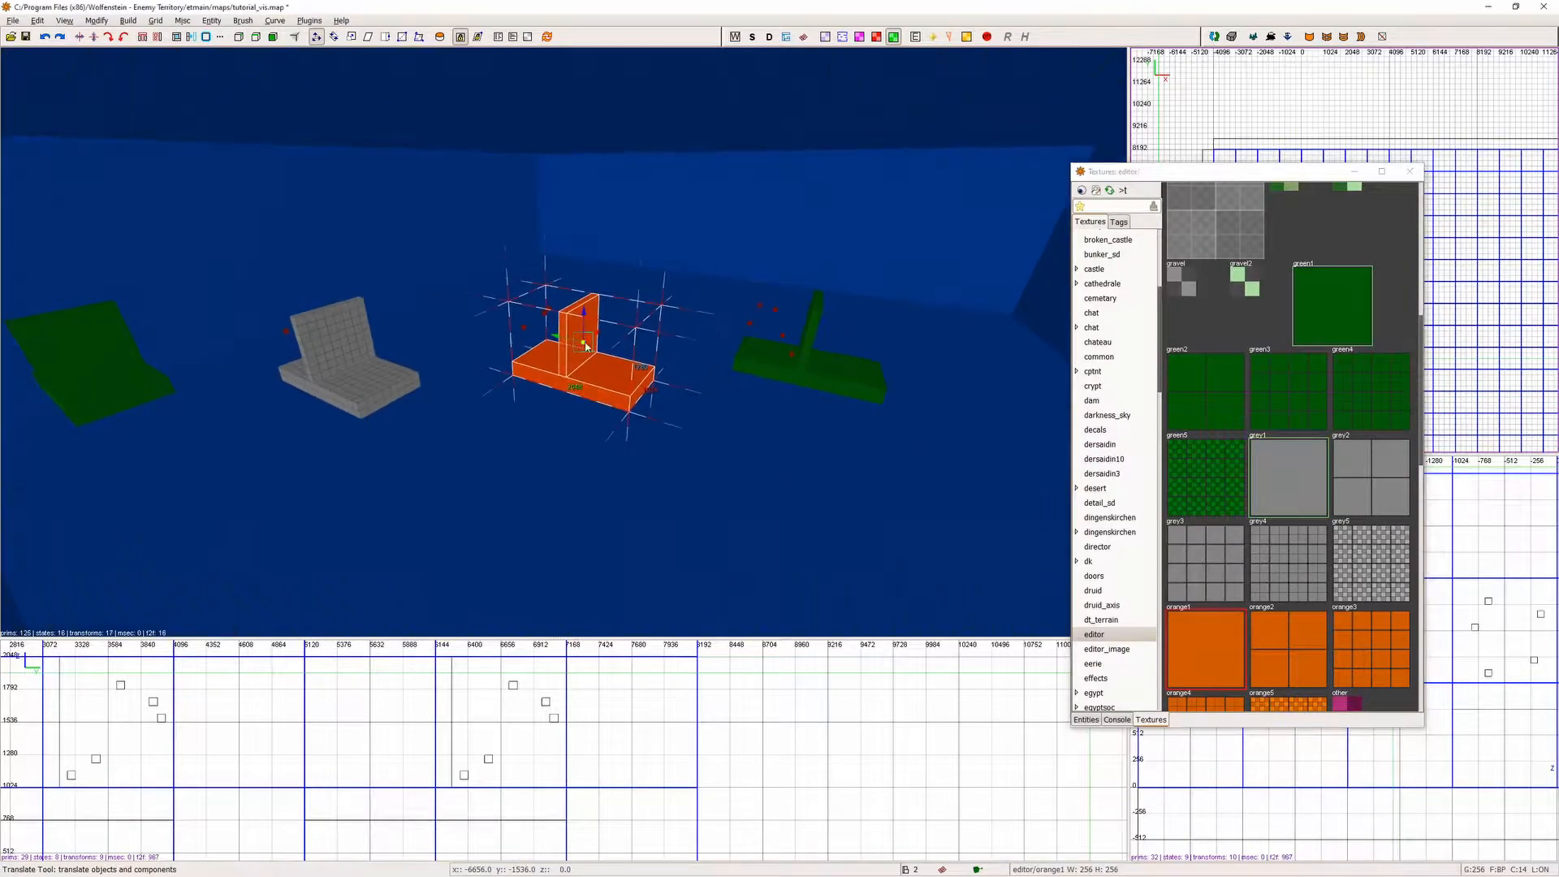
Apply the editor/yellow1 texture to the wall and slab of the fourth structure.
shift+click(816, 374)
scroll(1265, 528, down, 10)
click(1265, 560)
key(t)
key(Escape)
Set the grid to 64 and lower the top edge of the grey wall by 64 units, off the 1024 grid line.
right_click(957, 333)
key(Up)
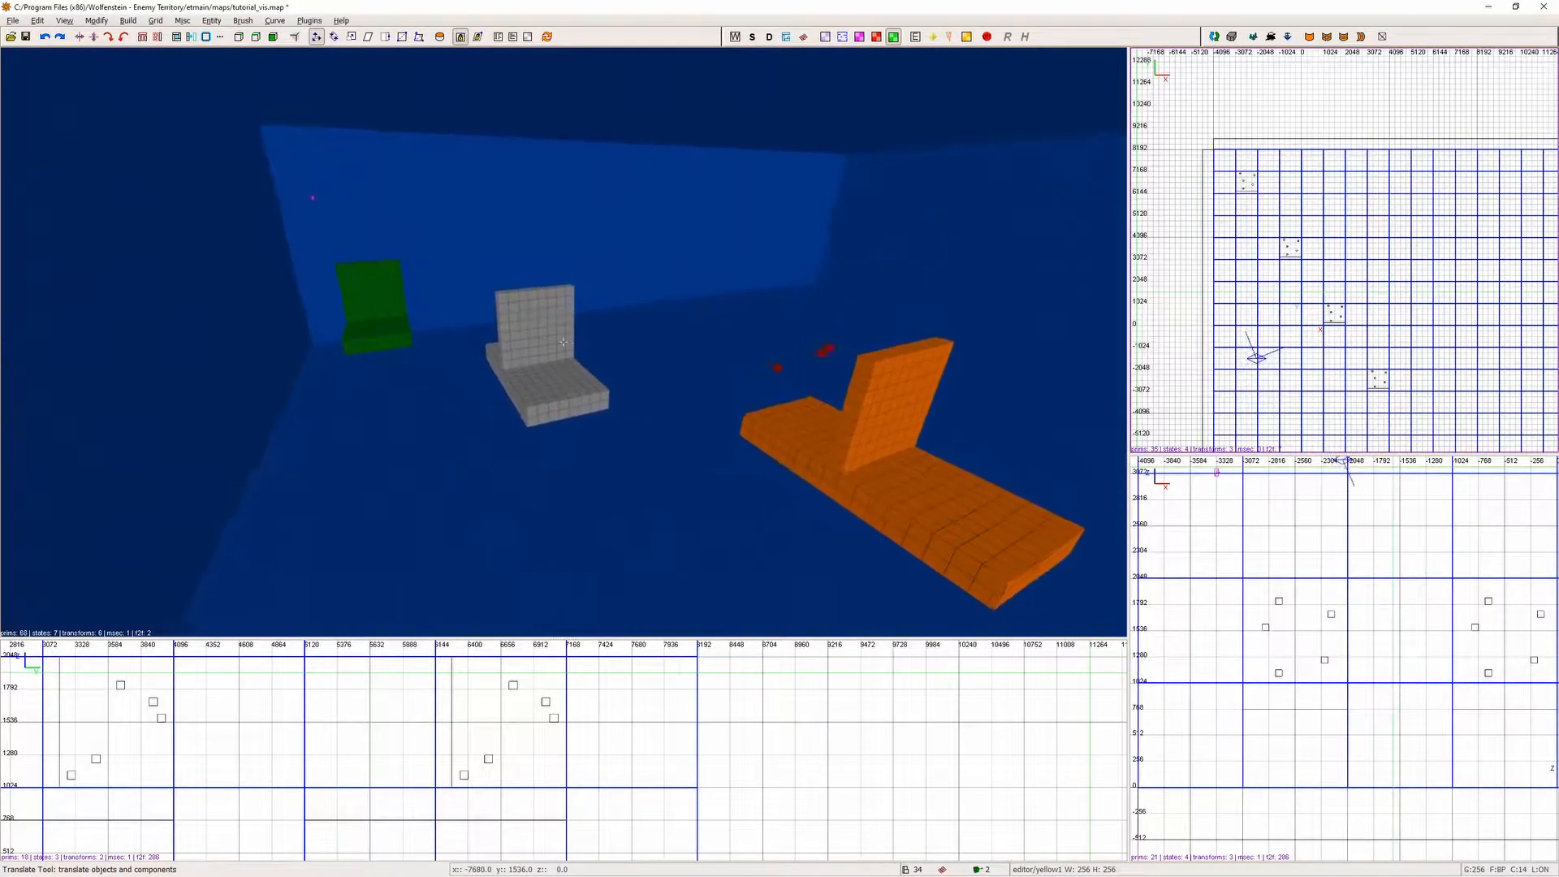
key(Up)
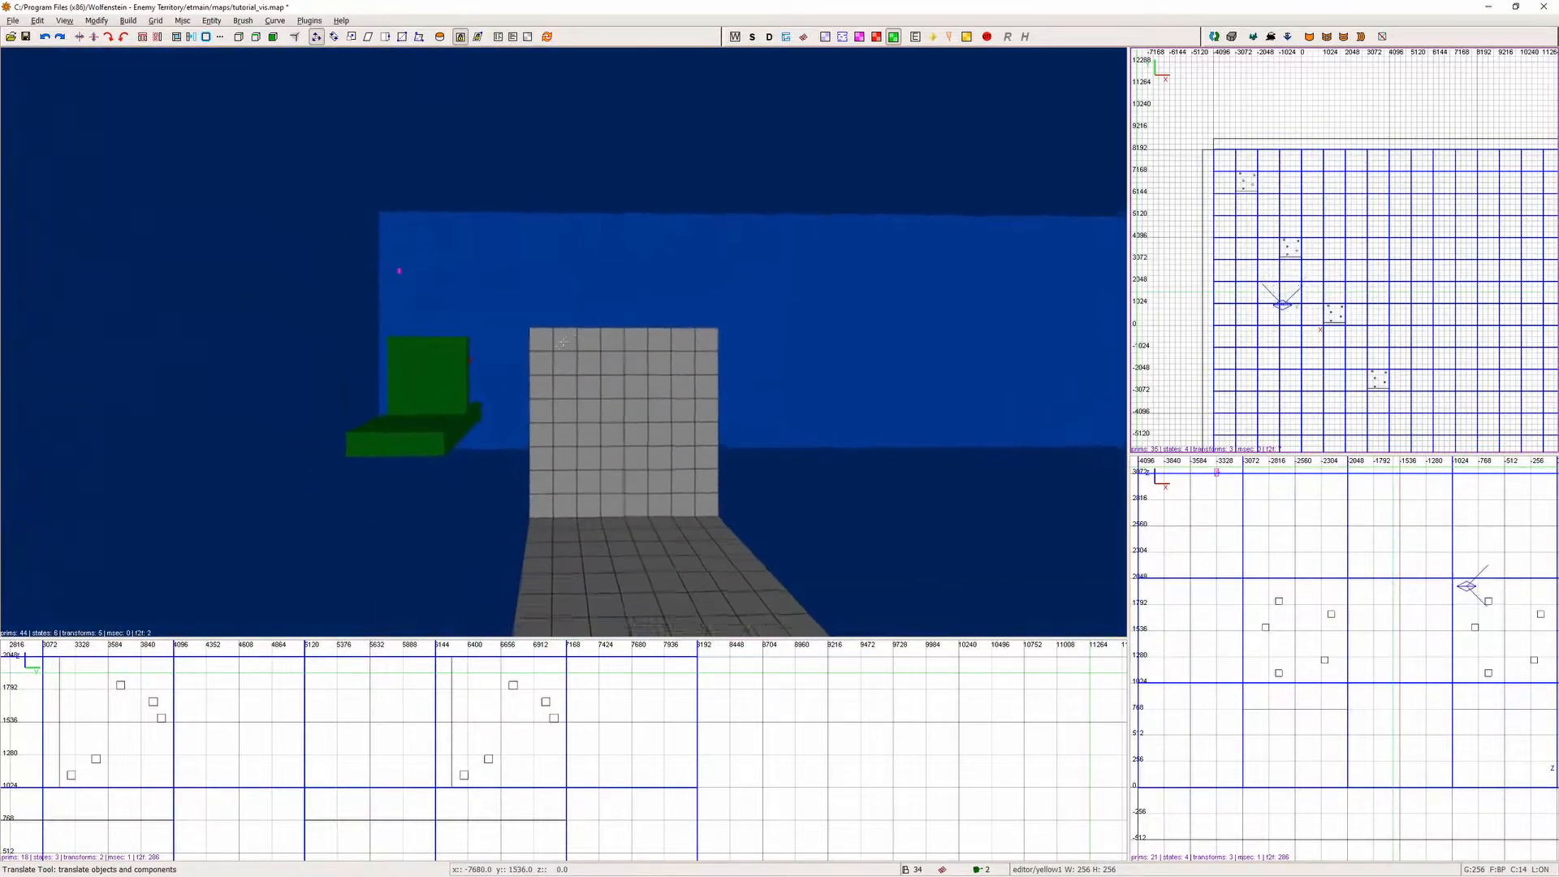
right_click(578, 358)
shift+click(622, 380)
right_drag(304, 715, 646, 724)
right_drag(1295, 665, 1206, 669)
scroll(1296, 665, down, 3)
scroll(1305, 633, up, 4)
key(e)
shift+click(648, 348)
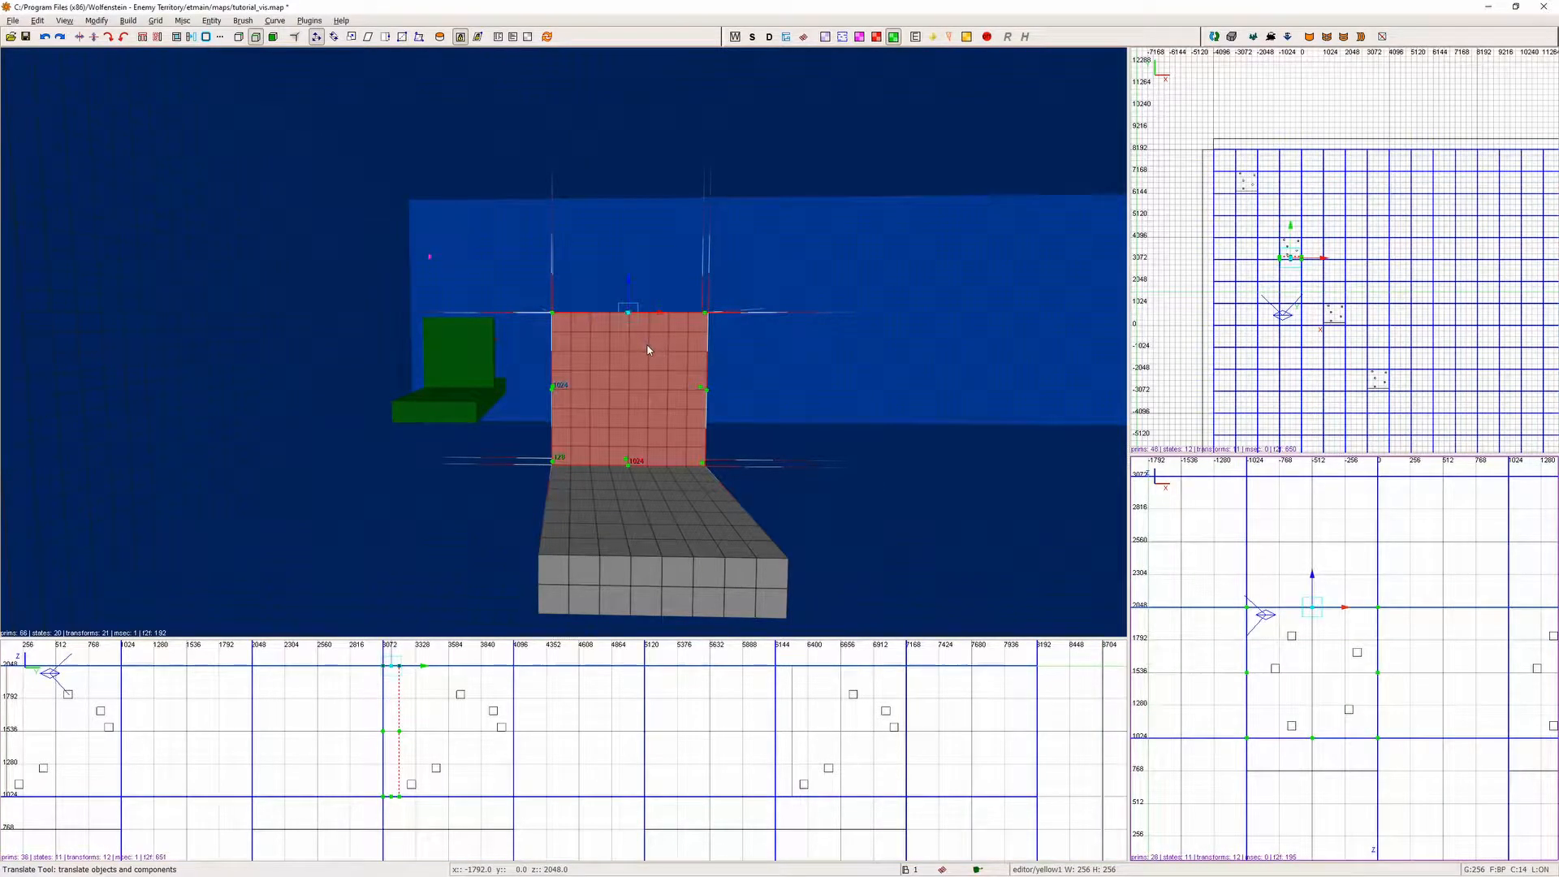
key(7)
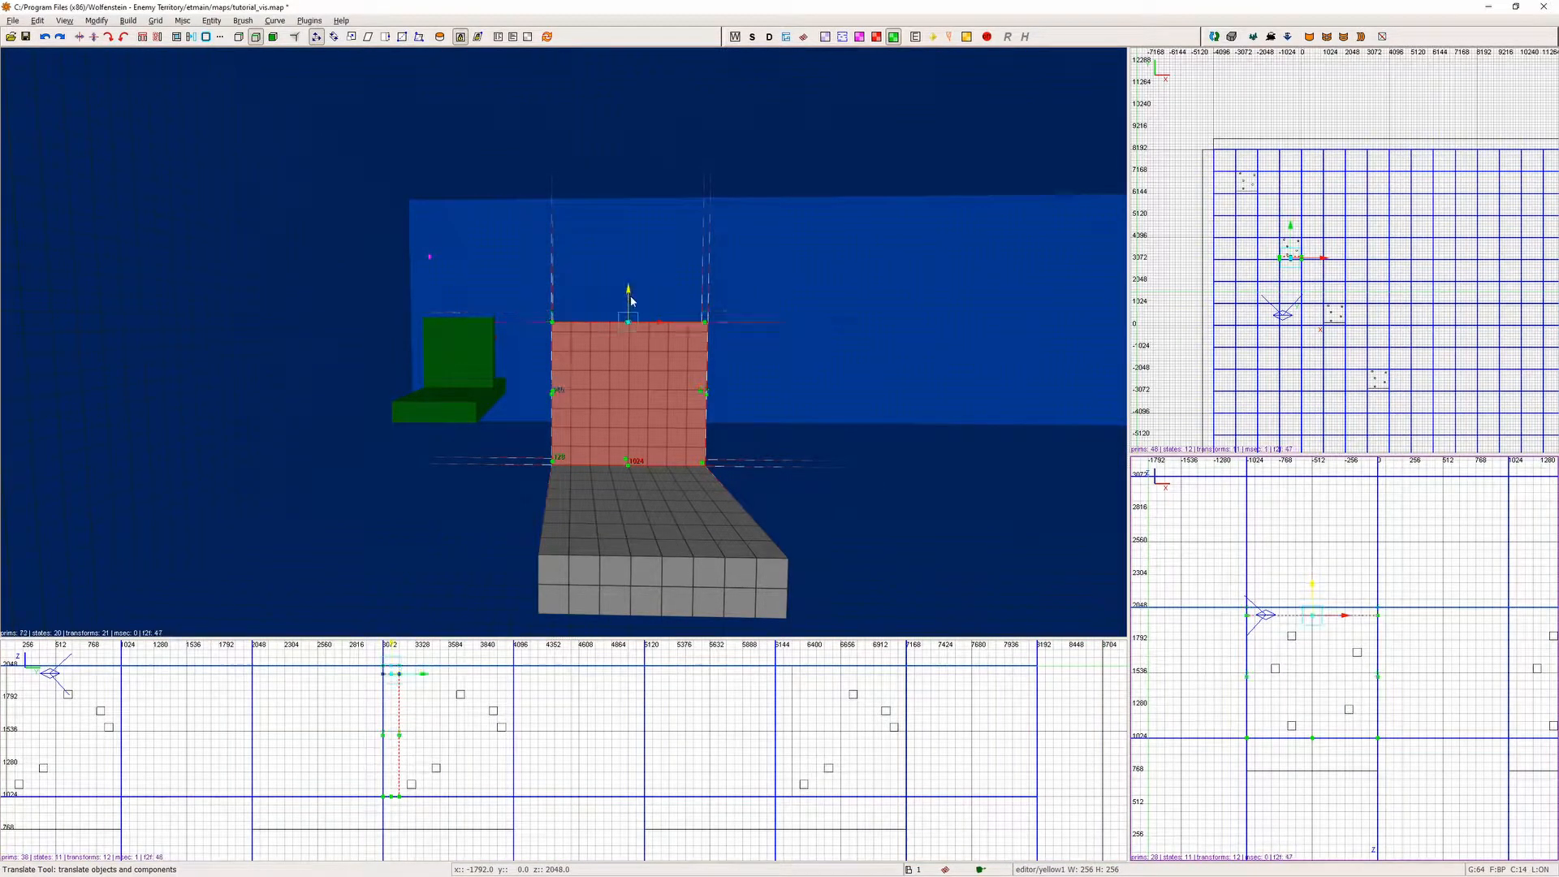
key(Escape)
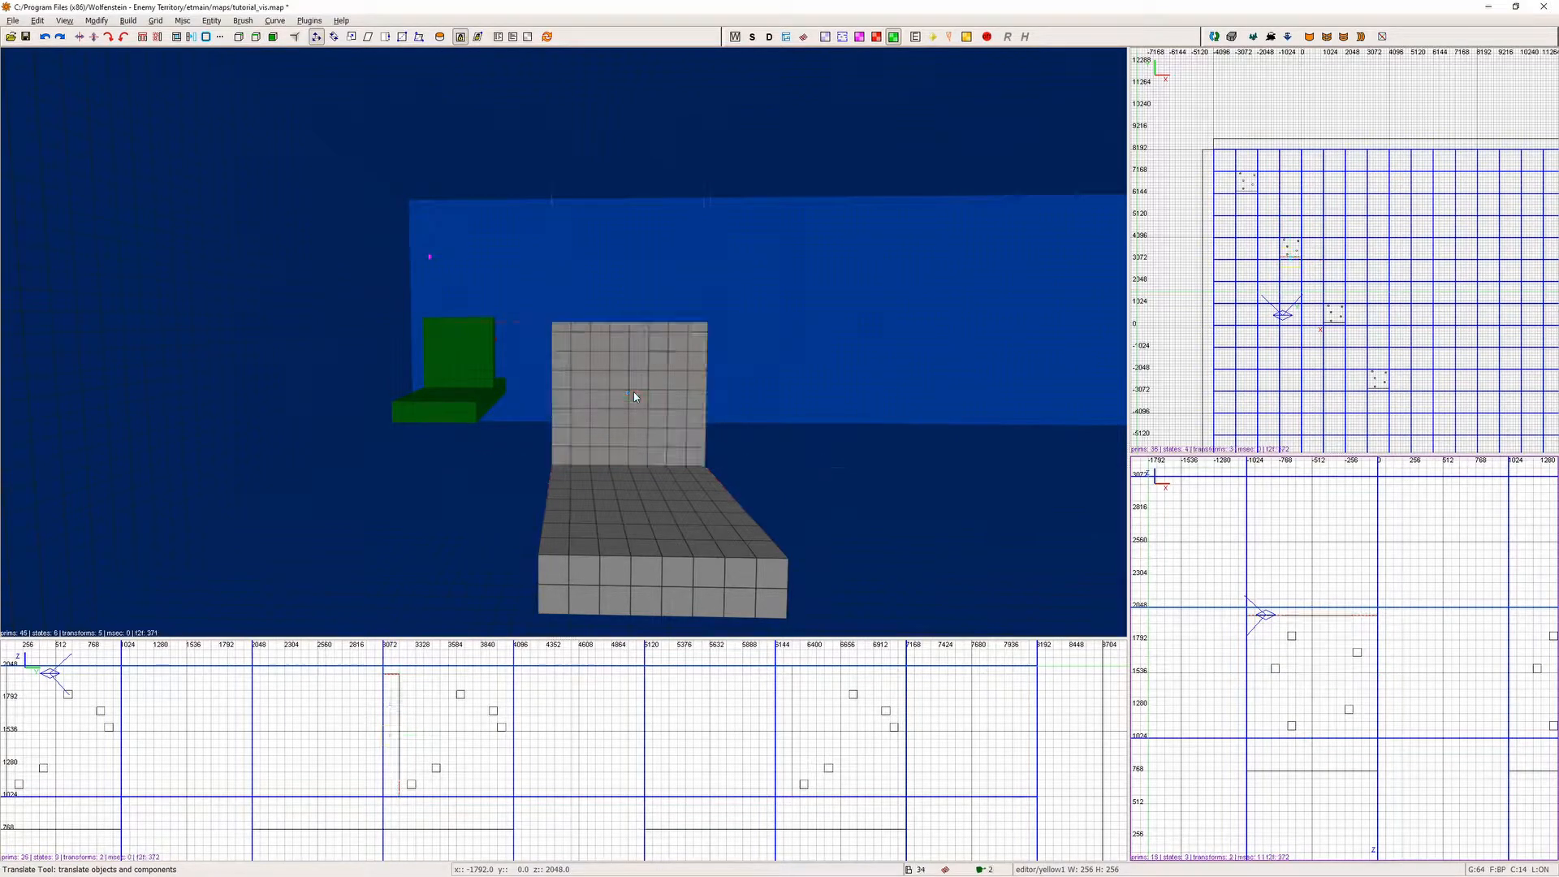
right_drag(1432, 626, 1429, 598)
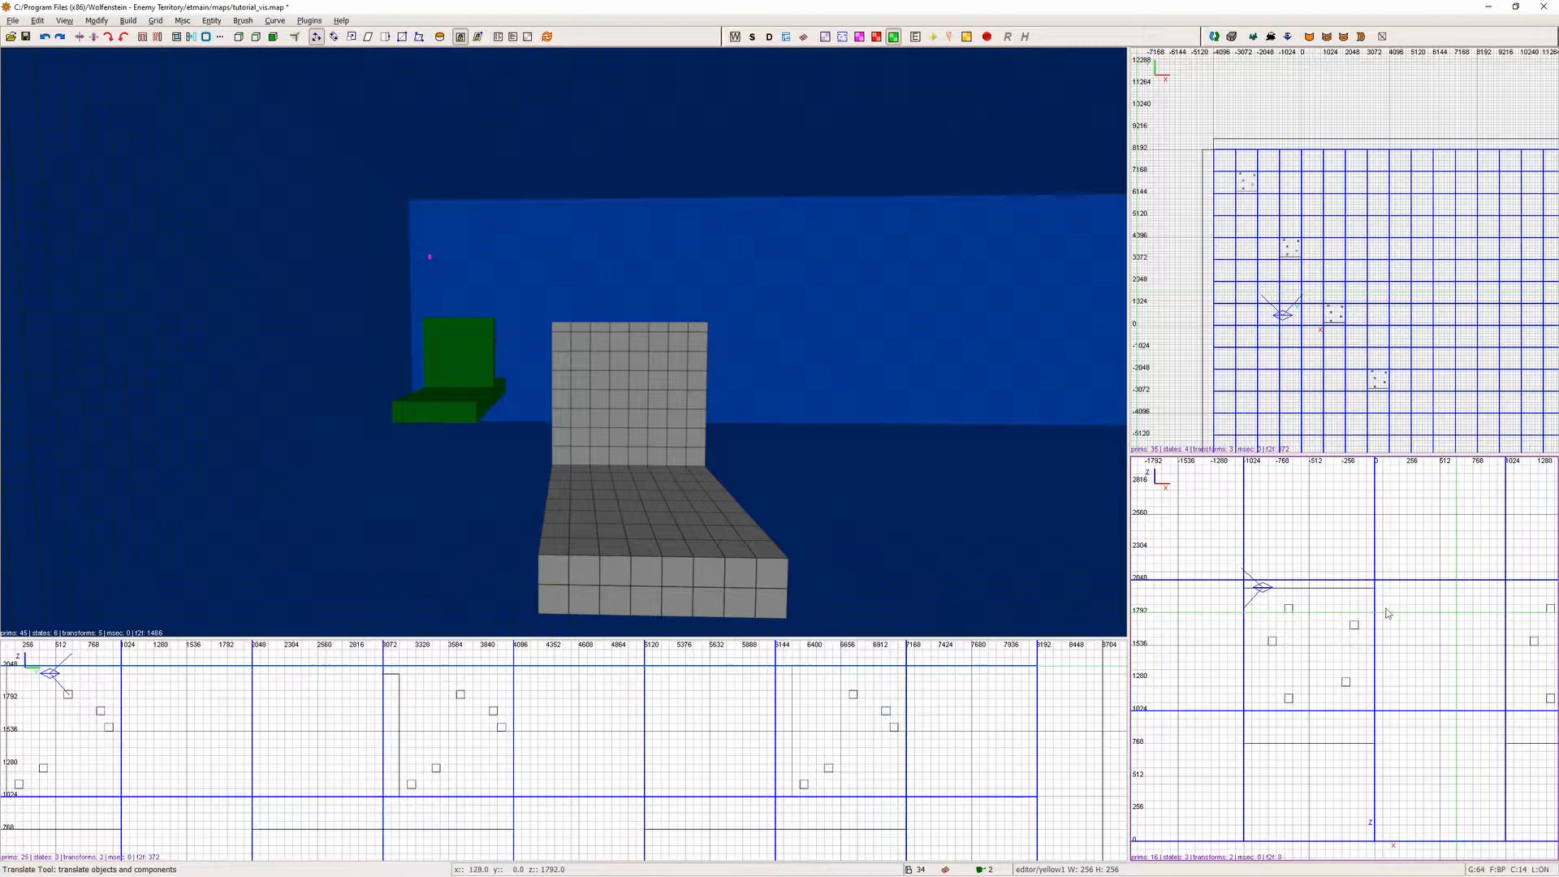
right_drag(436, 675, 446, 685)
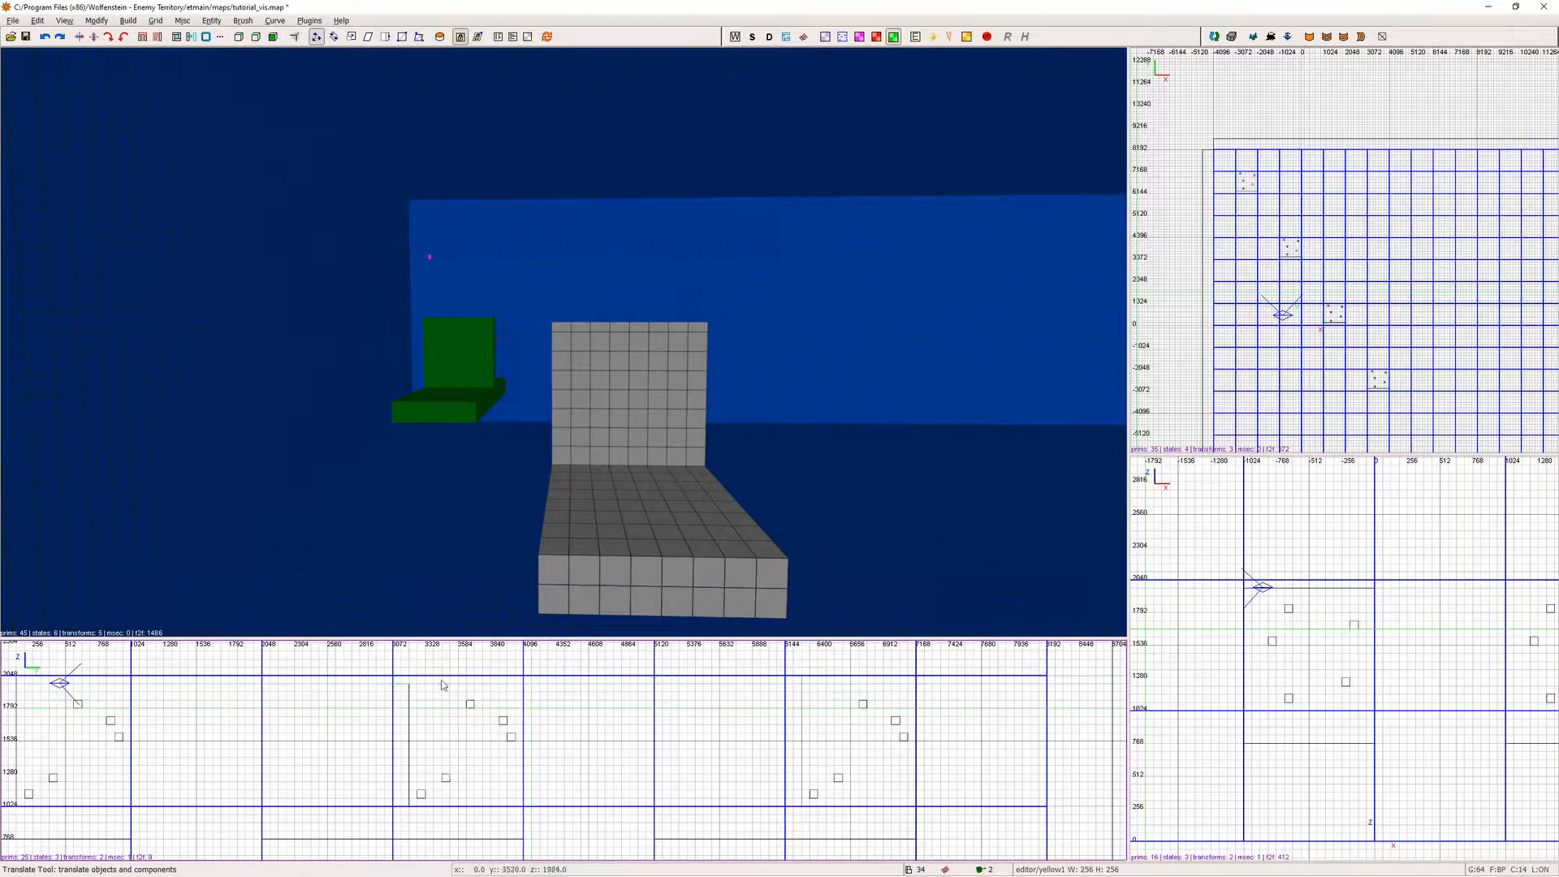
Narrow the orange wall and slab together to 960 units by moving their shared side edge inward 64 units.
key(Down)
key(Right)
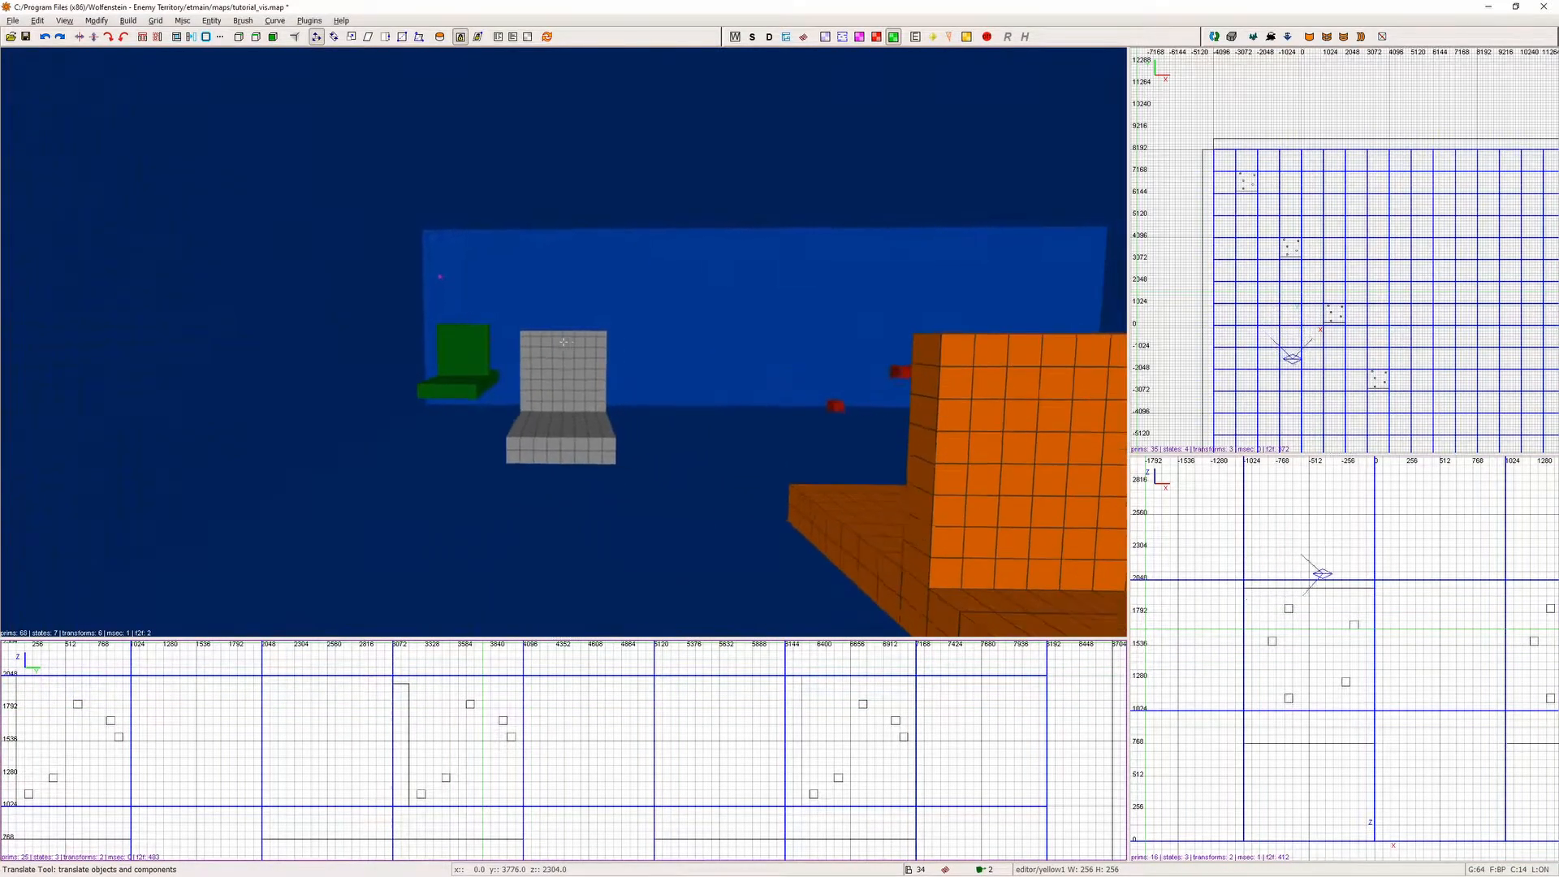
right_click(569, 346)
shift+click(568, 351)
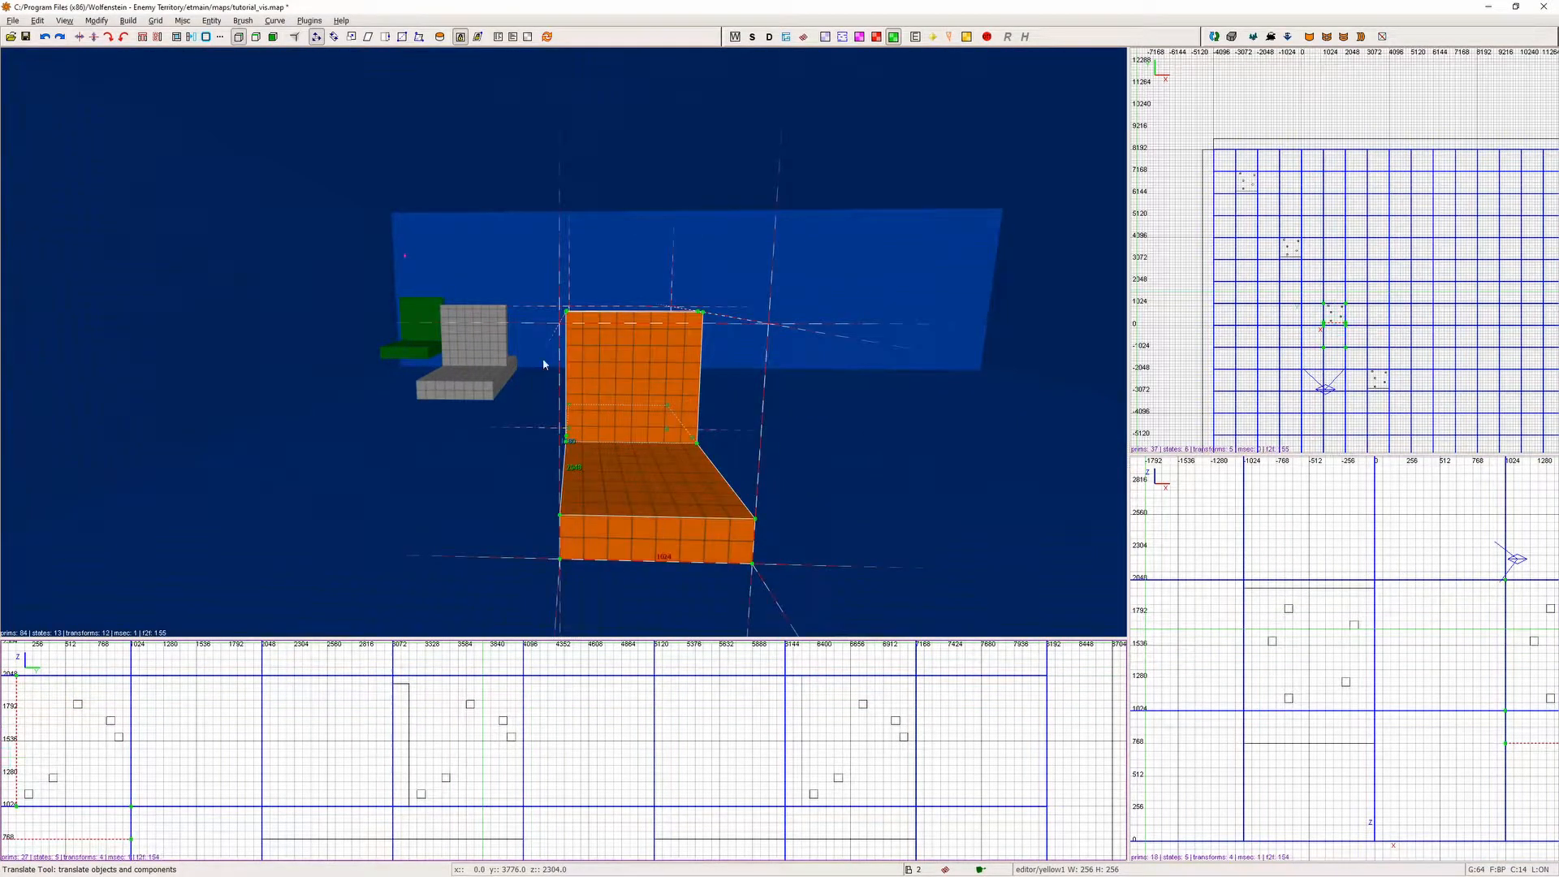
scroll(1318, 224, up, 5)
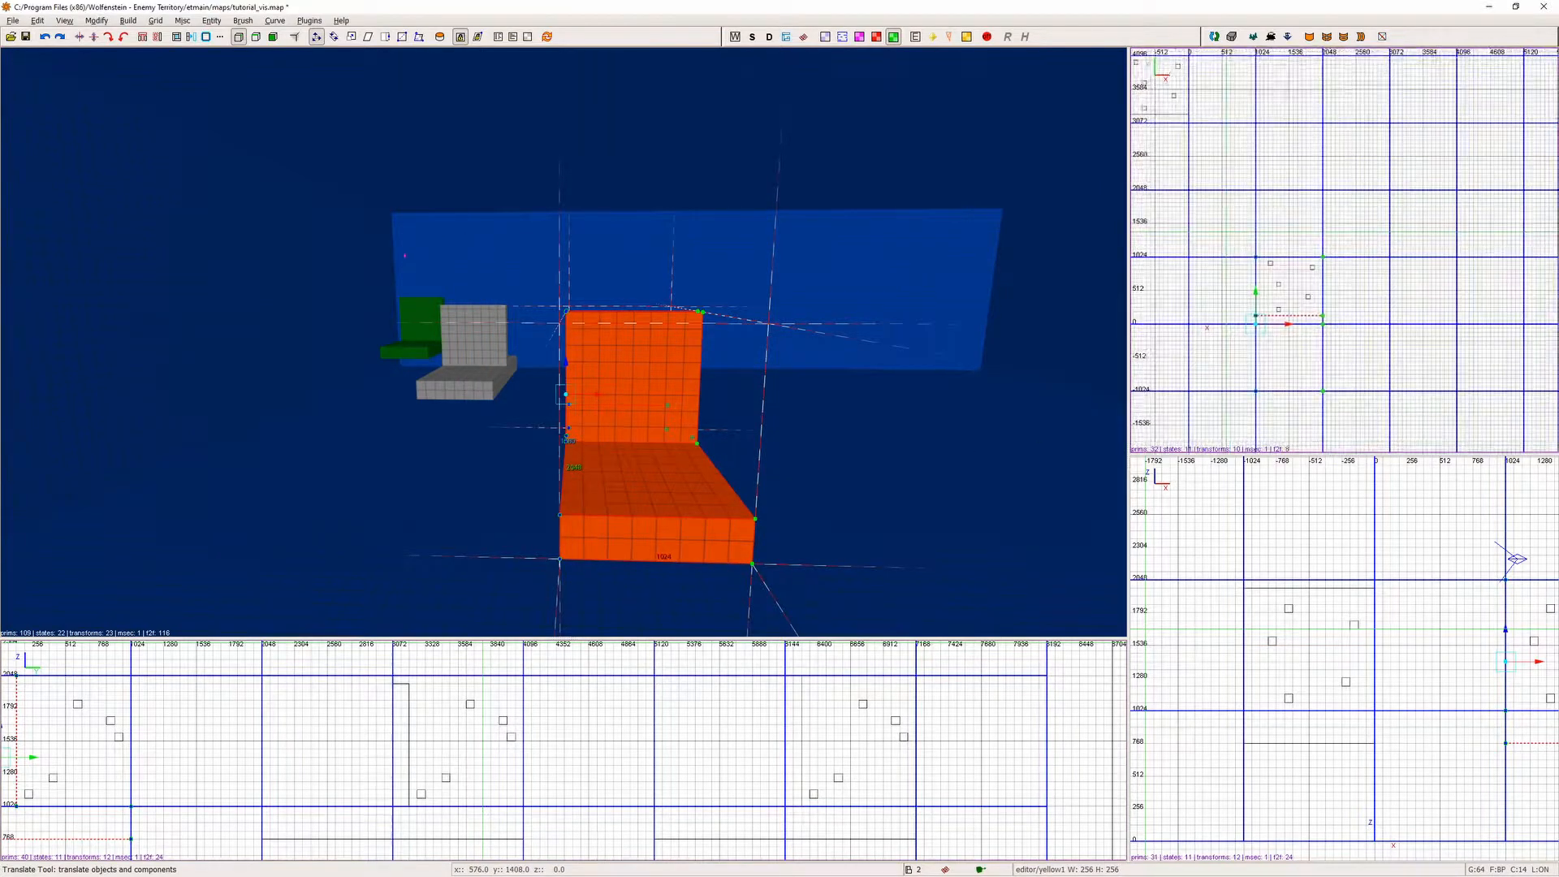
drag(1318, 224, 1320, 224)
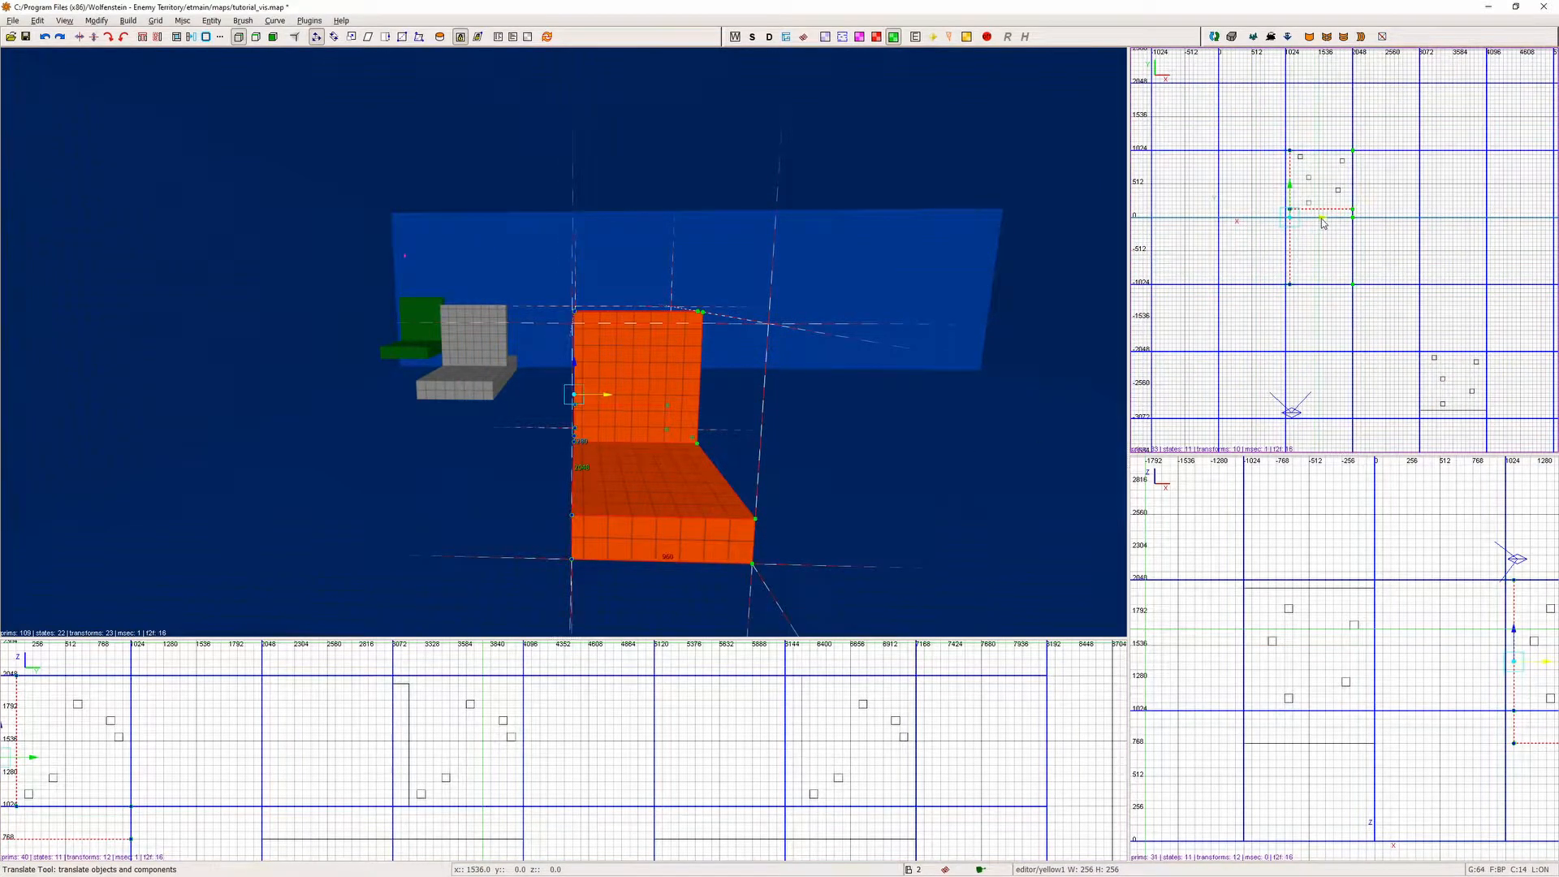
scroll(701, 759, down, 3)
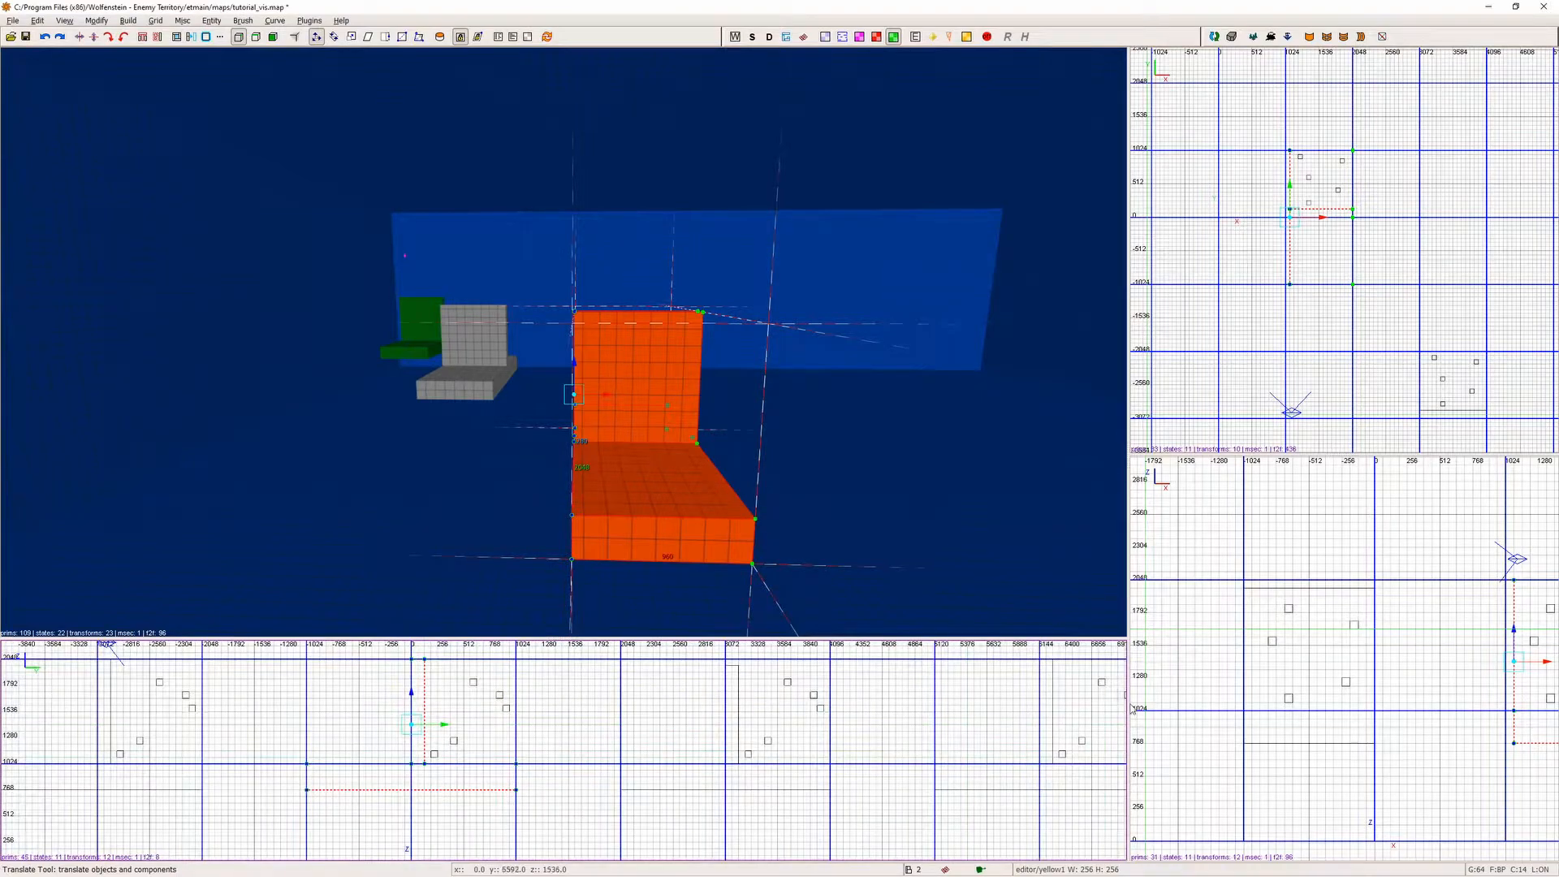
key(Escape)
Shift the yellow wall, slab and its cubes 64 units sideways along X and 64 units down.
right_click(931, 501)
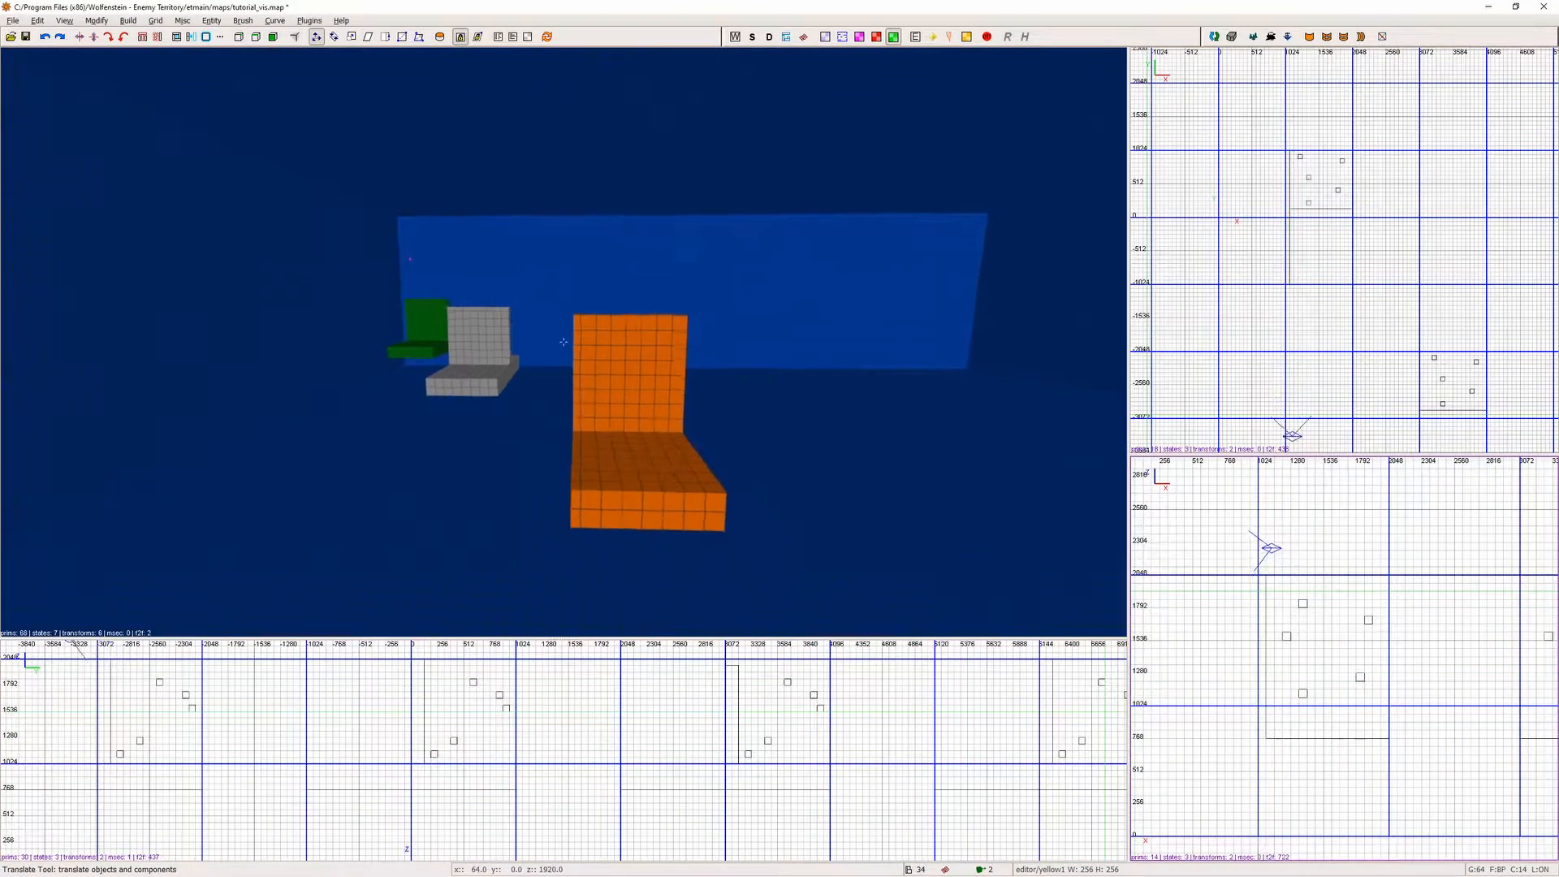
mouse_move(1272, 252)
right_down()
mouse_move(1239, 253)
mouse_move(1112, 151)
right_up()
shift+drag(1252, 238, 1355, 406)
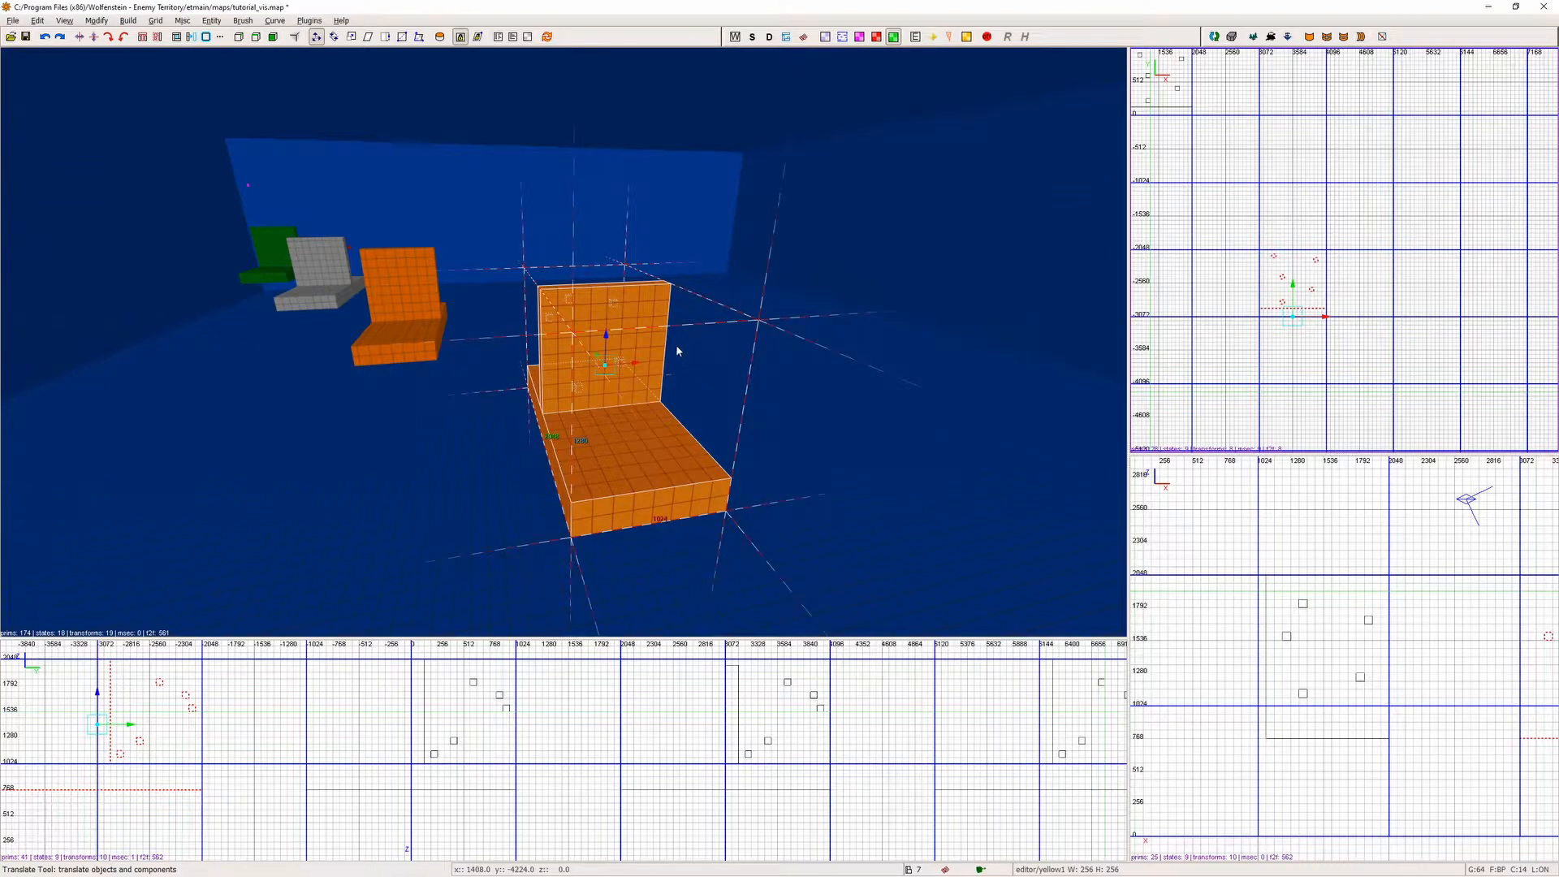
drag(634, 367, 617, 346)
key(Escape)
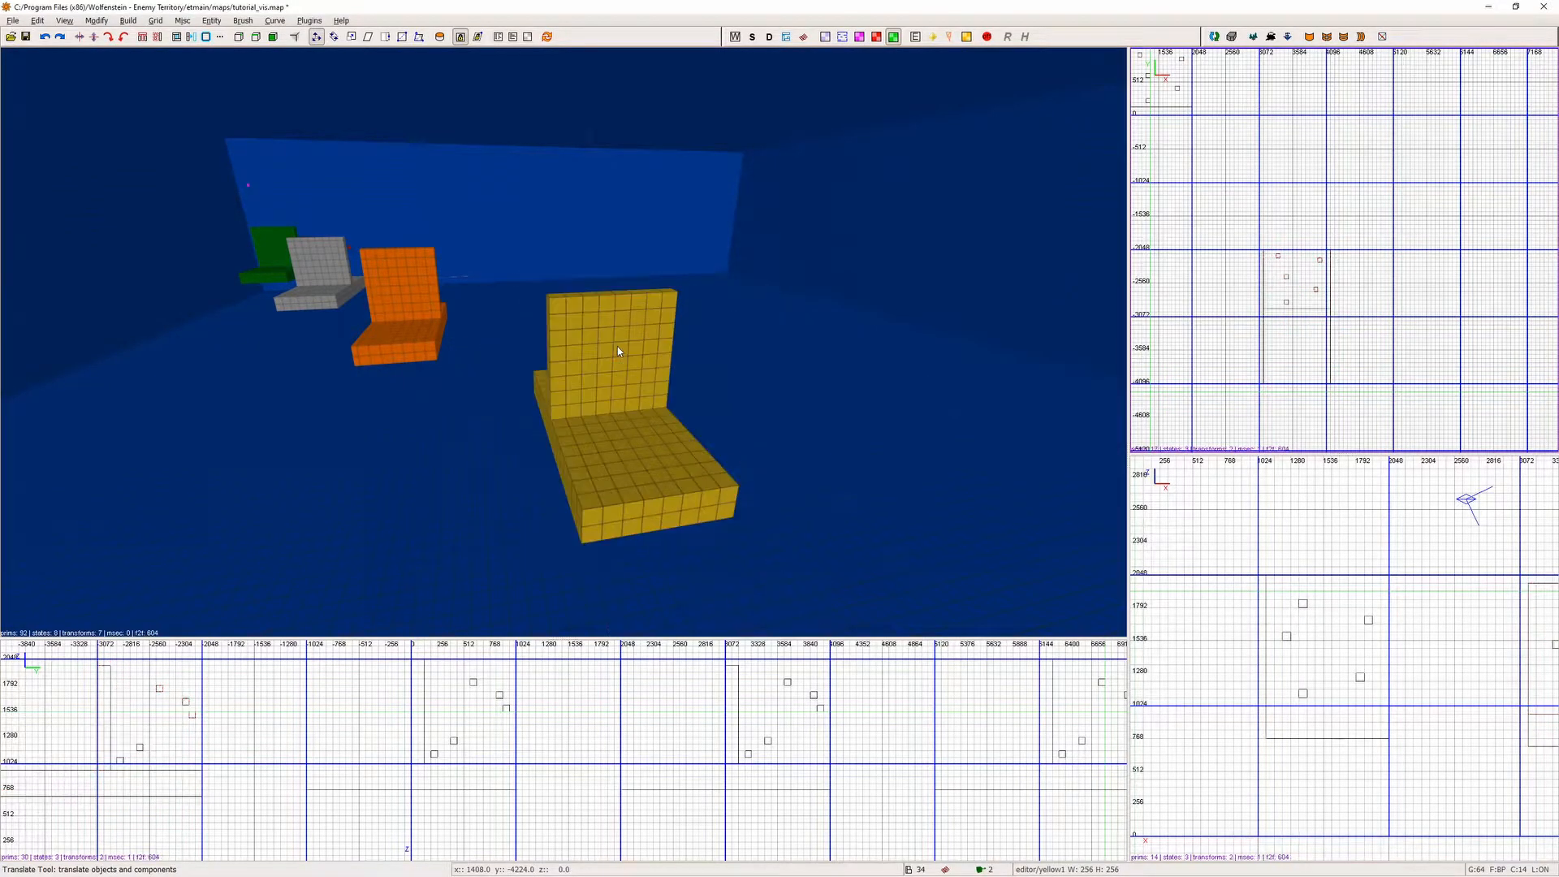
Compile the map with one of the build options.
click(127, 20)
click(128, 20)
click(128, 20)
click(156, 92)
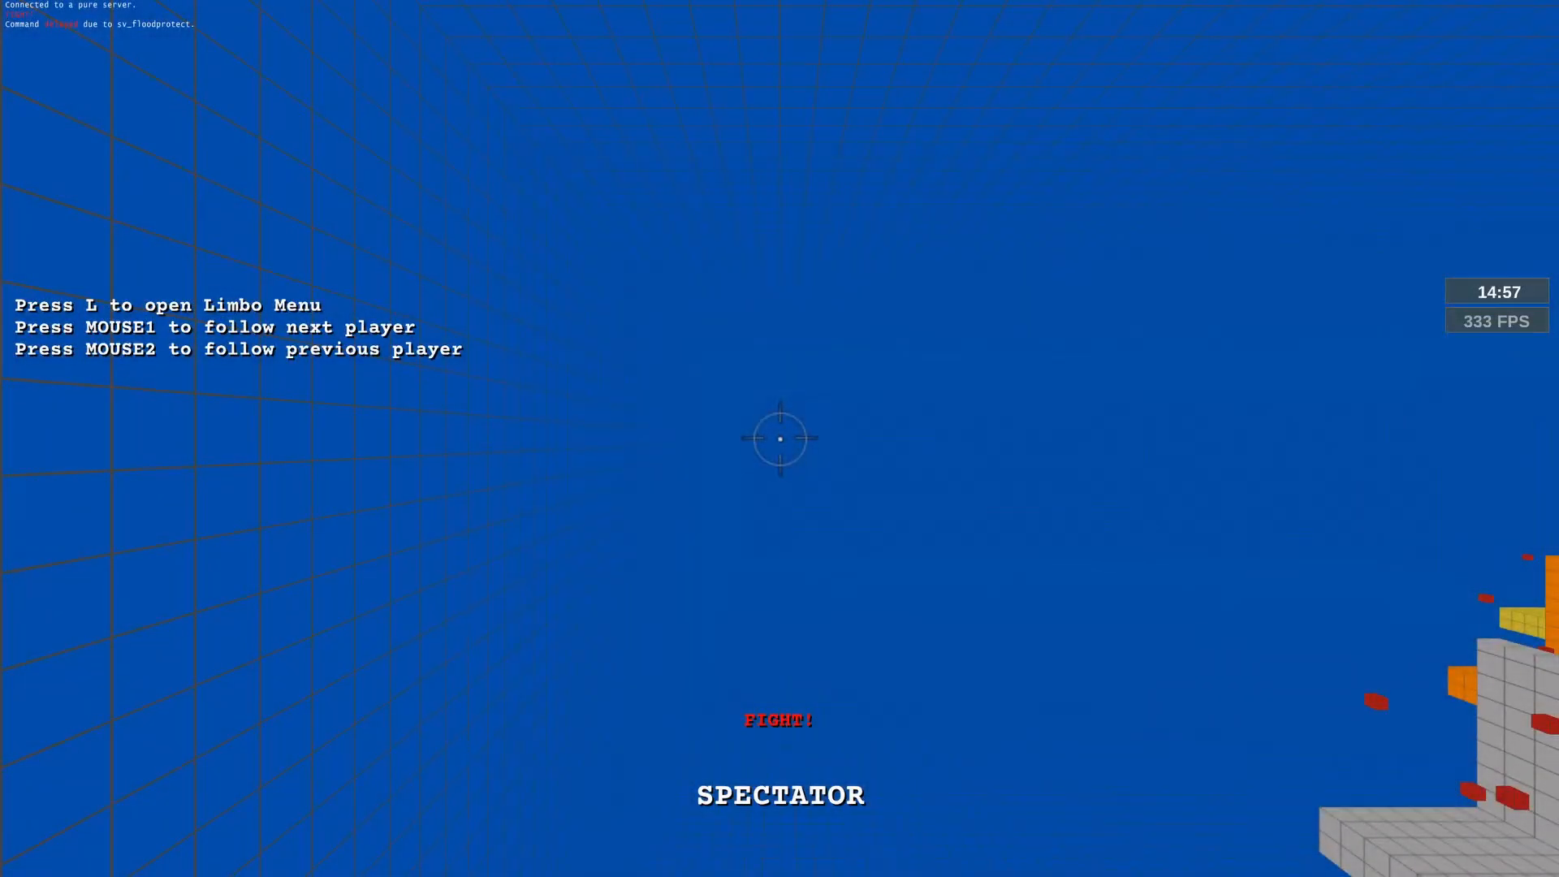
In the game, face the row of structures and turn on triangle outlines with the console command /r_showtris 2.
key(s)
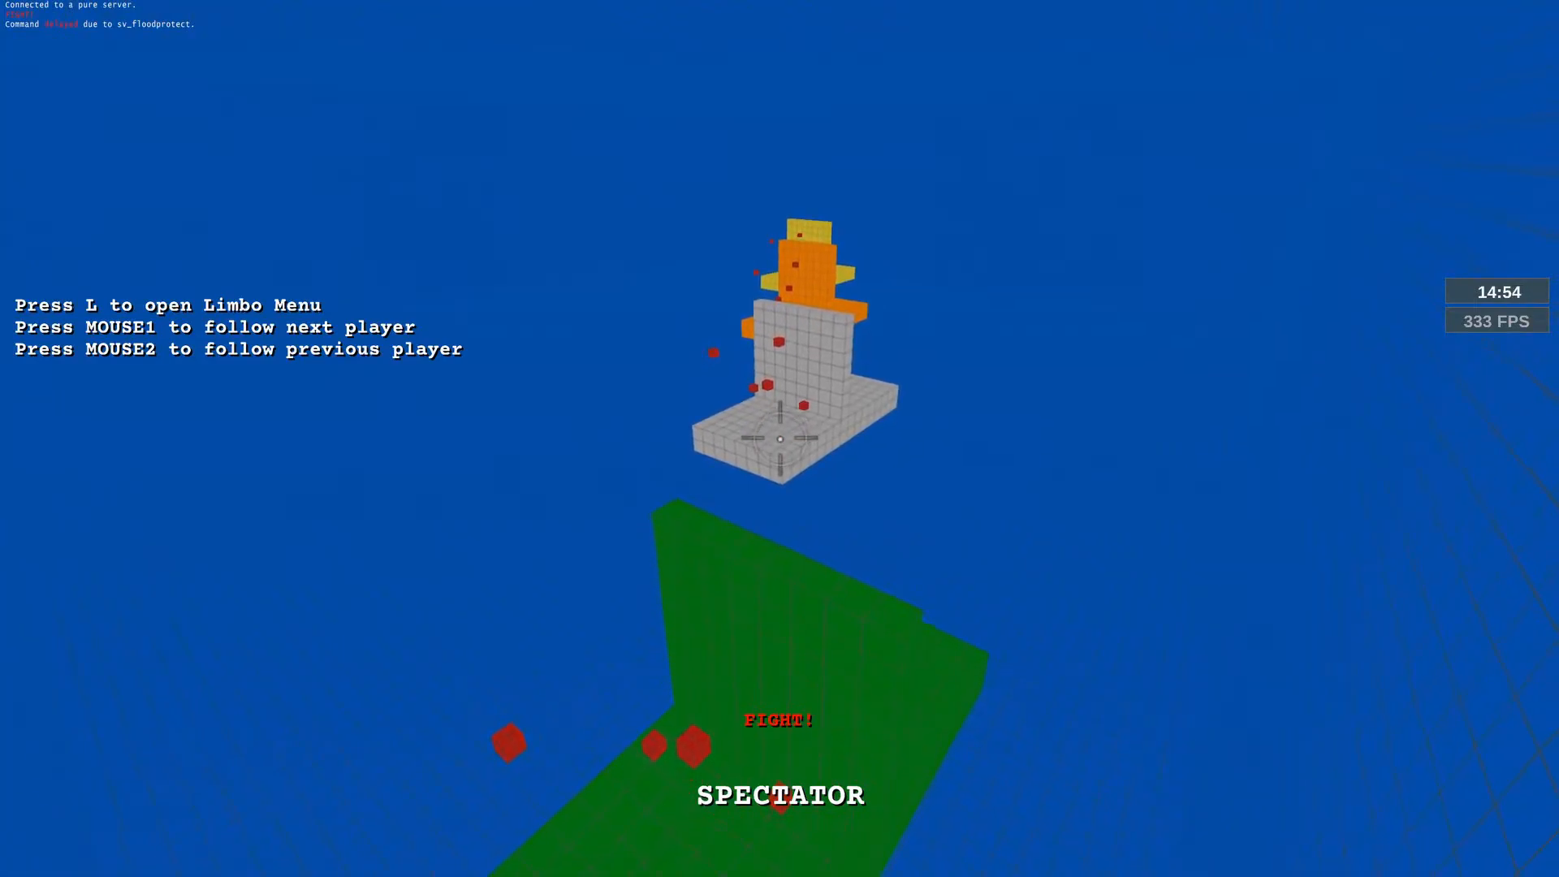
key(grave)
text(/r_s)
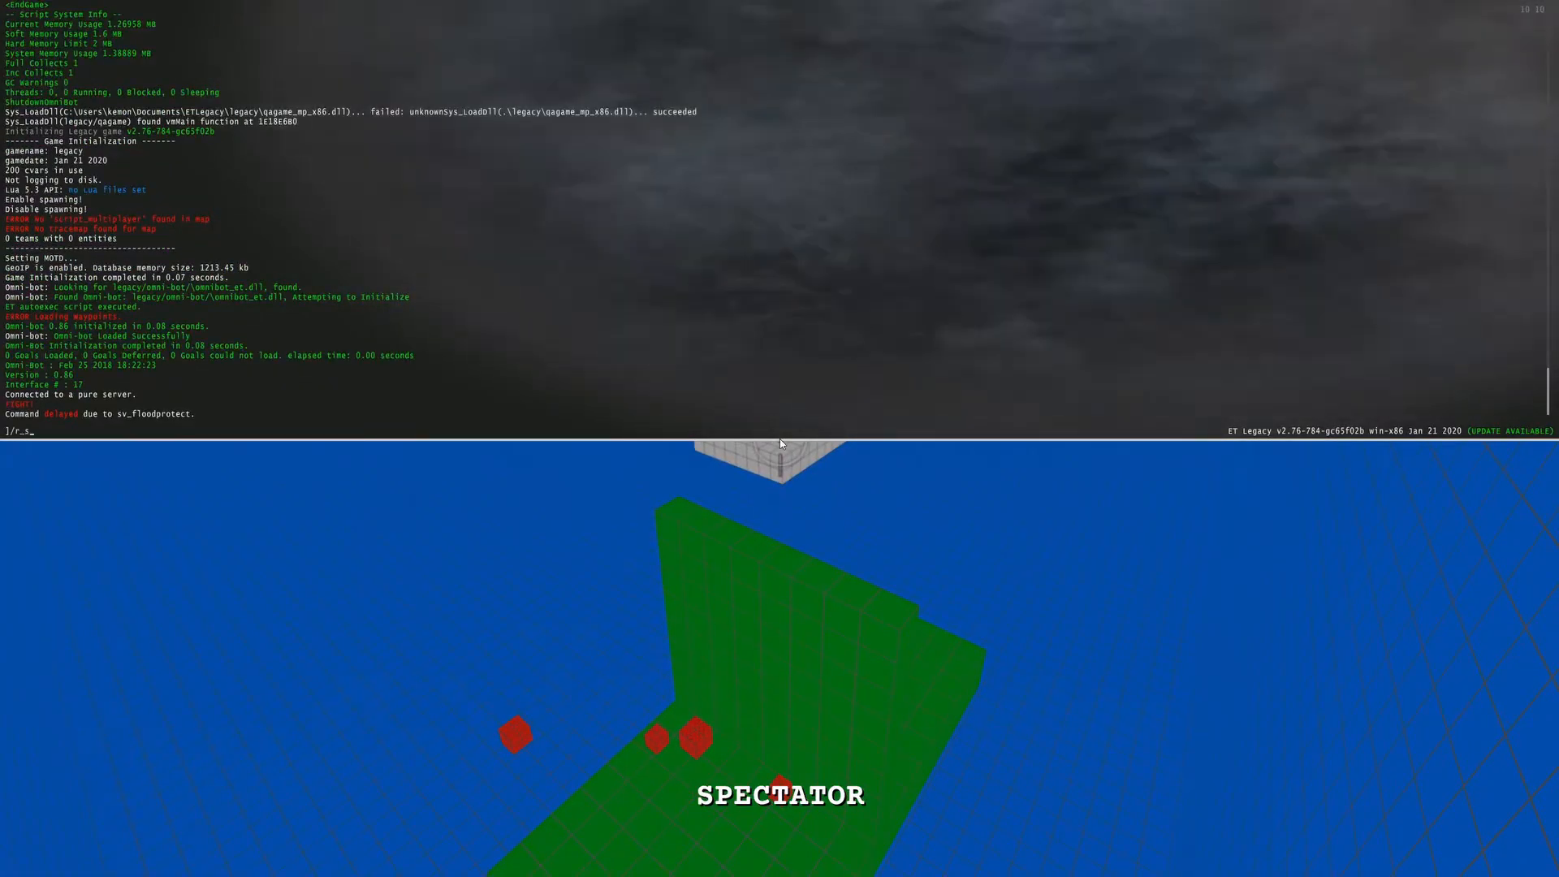
key(Return)
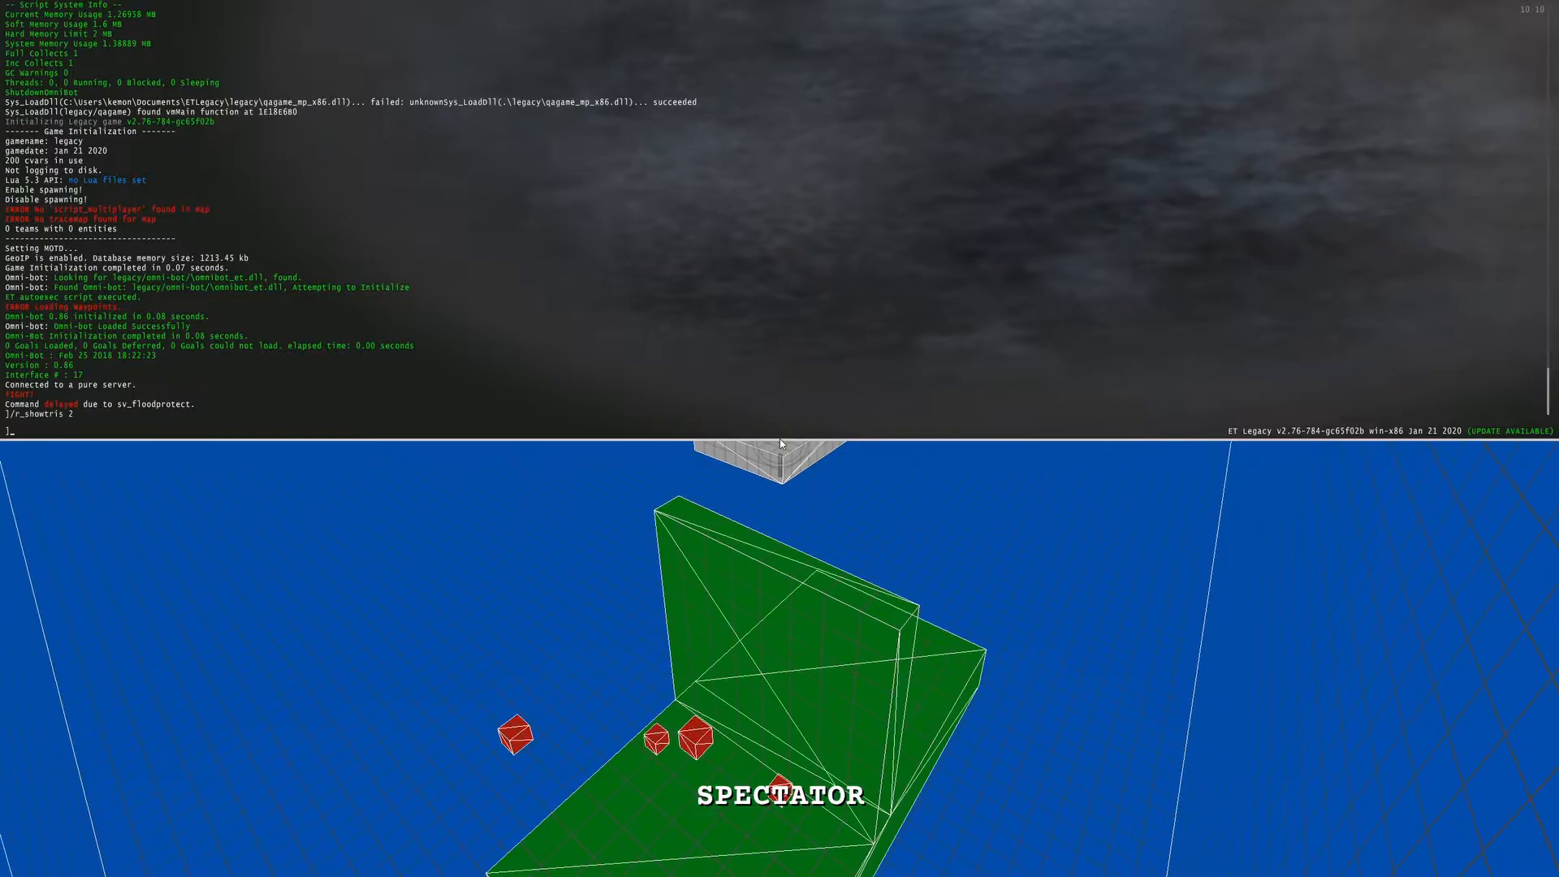
key(grave)
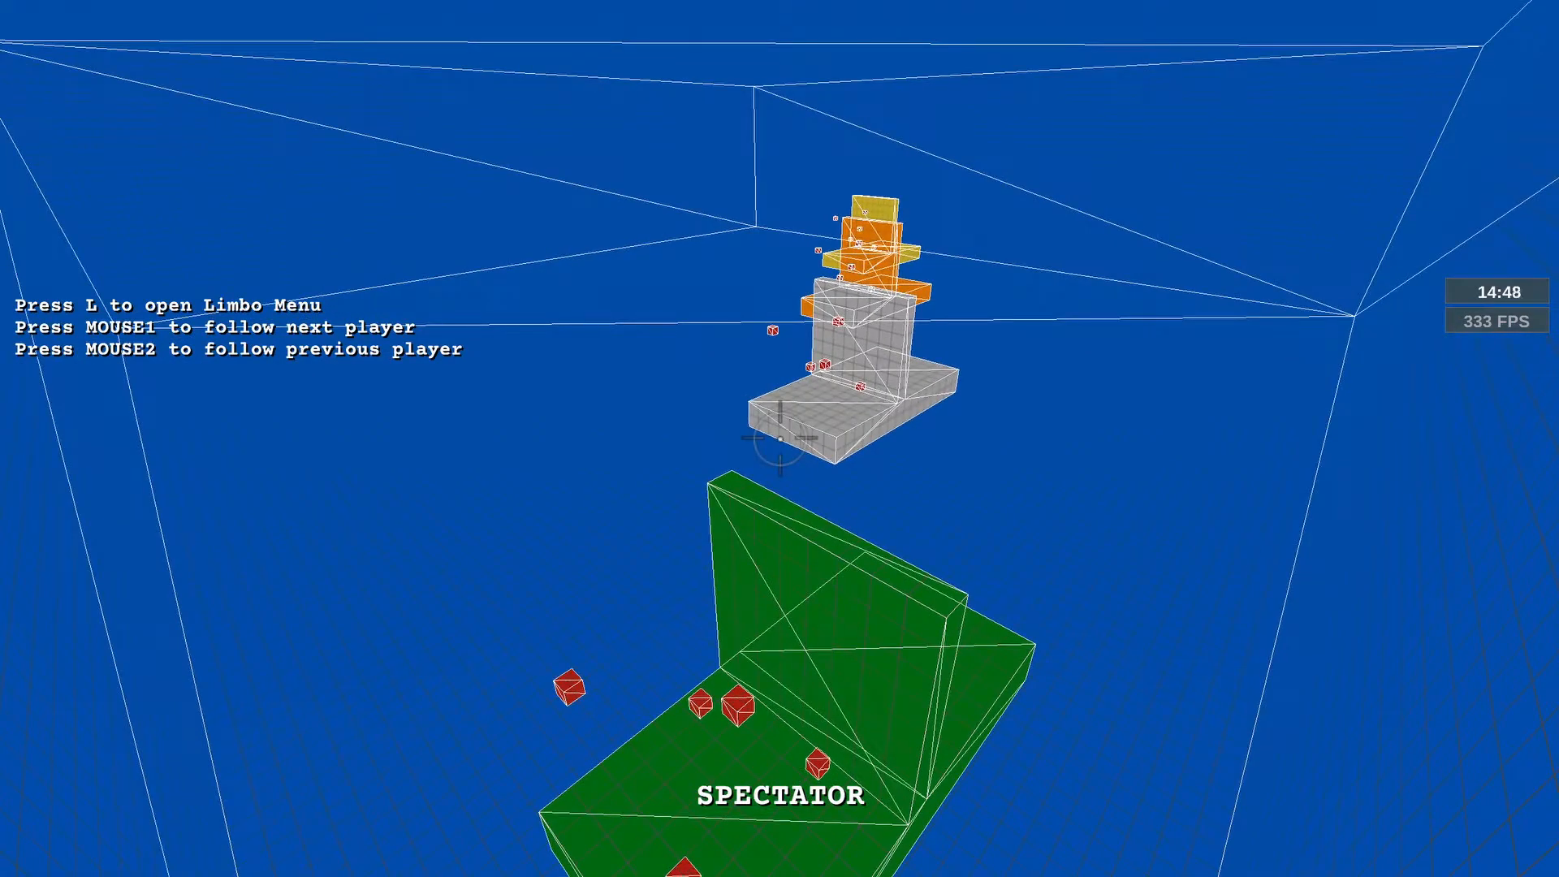
Switch the outline mode with the console command /r_showtris 1 to compare the drawn triangles.
key(grave)
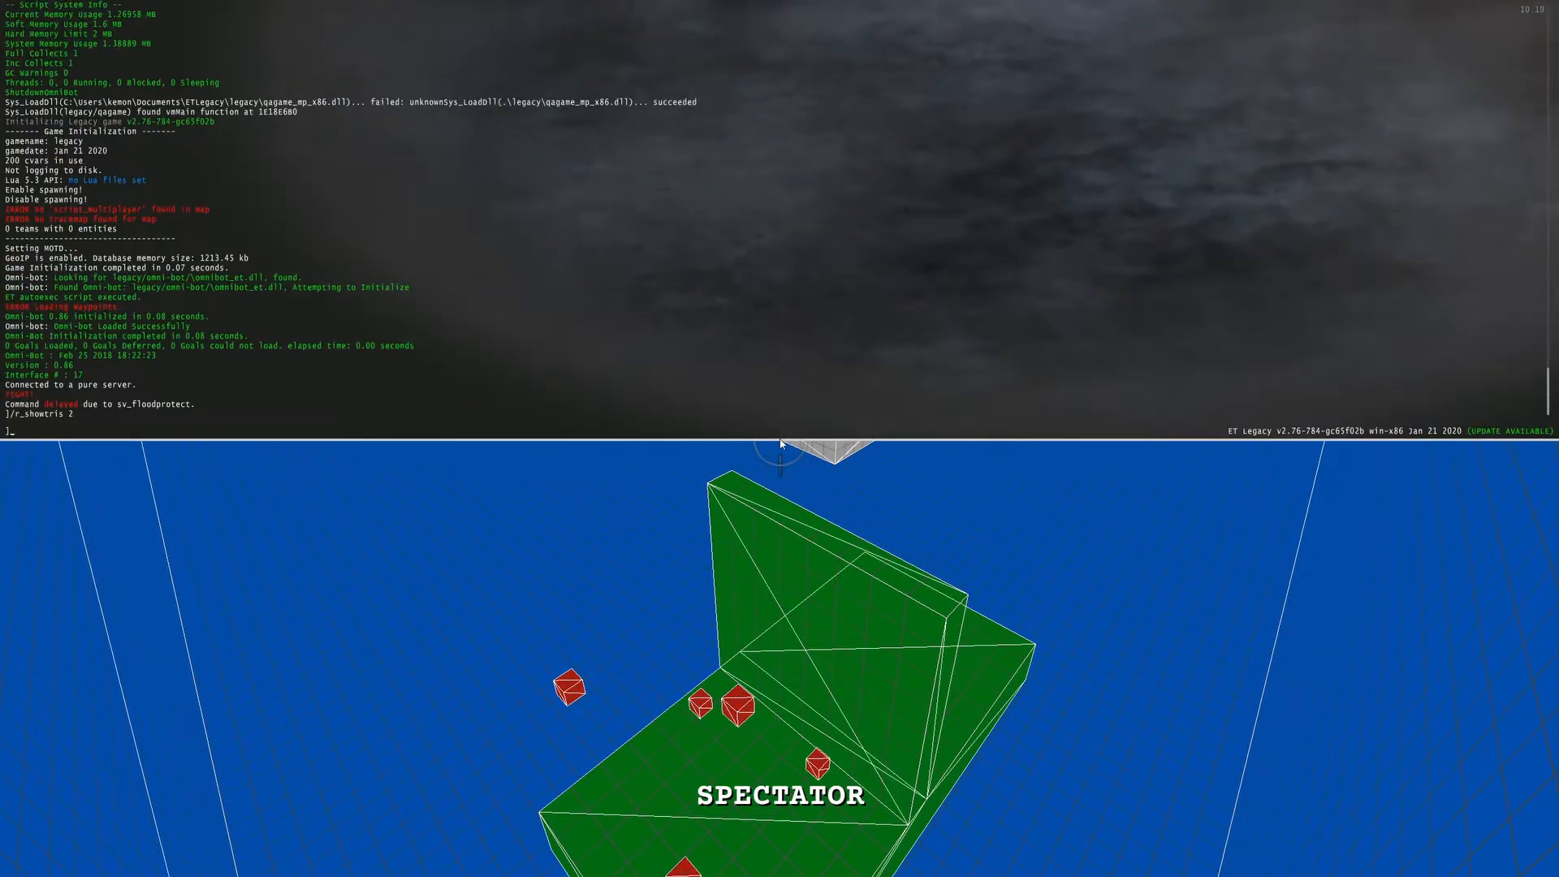
text(/r_showtris 1)
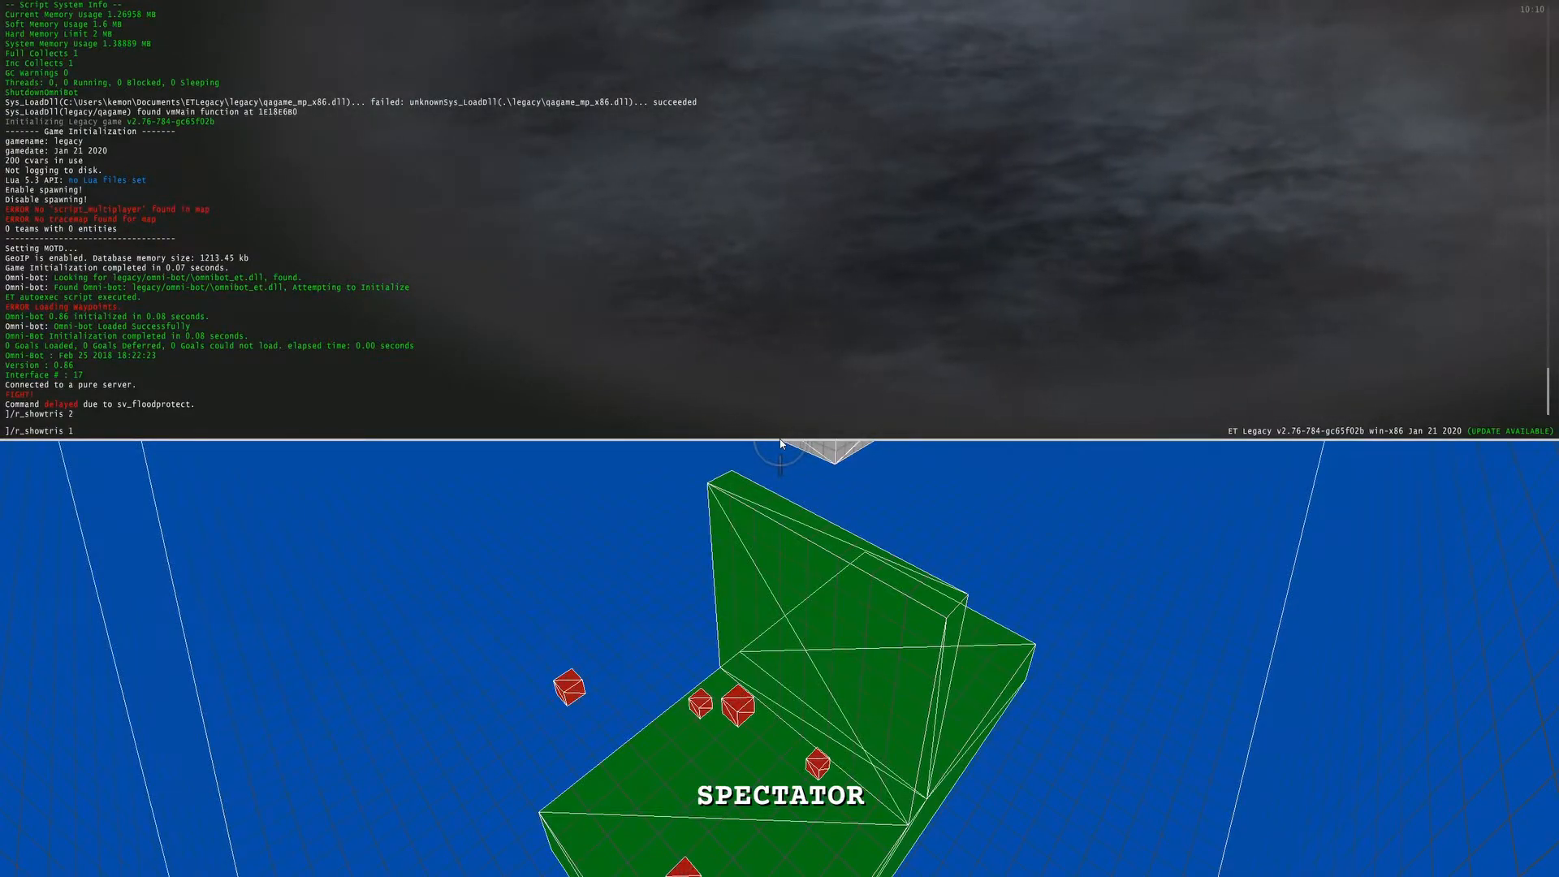
key(Return)
key(grave)
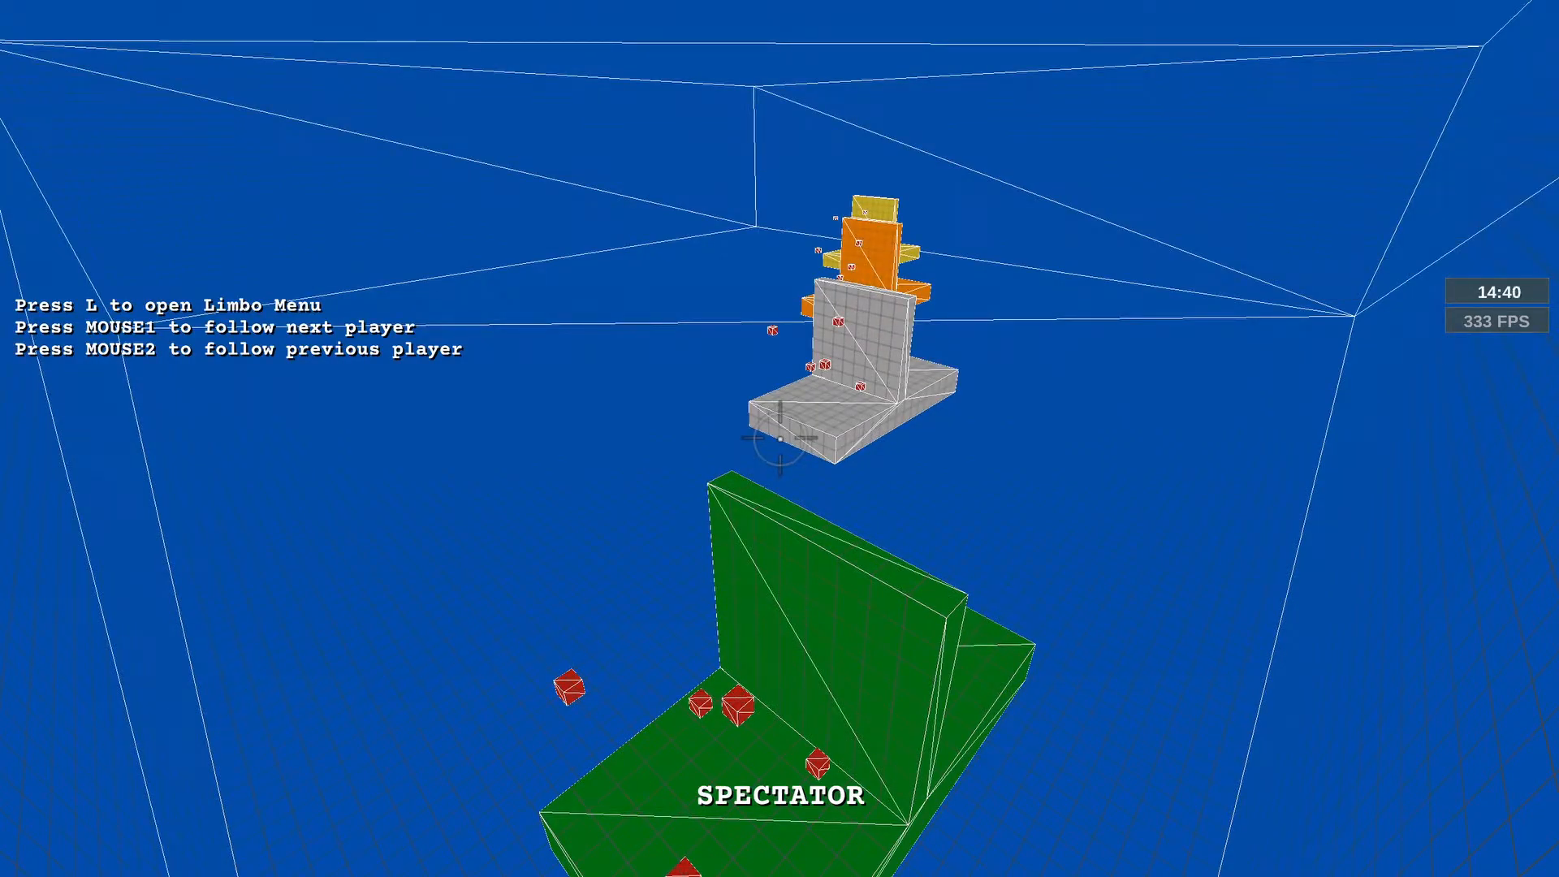
Return to the see-through outline mode by running /r_showtris 2 in the console.
key(grave)
key(Up)
key(BackSpace)
text(2)
key(Return)
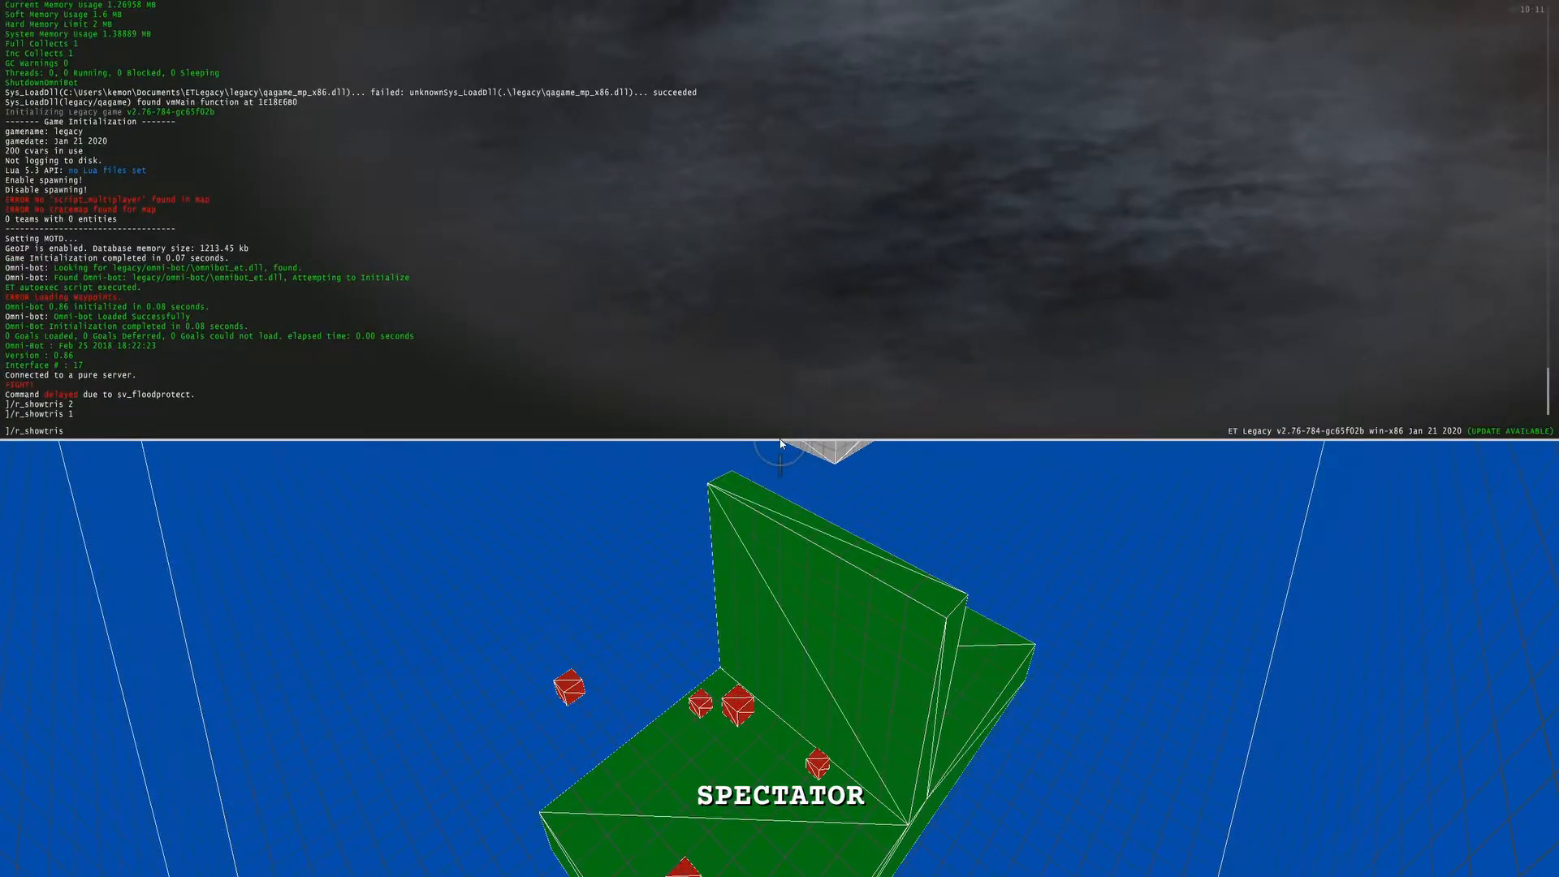
key(grave)
Fly around the green structure and examine which triangles and cubes are drawn from each side of its wall.
key(w)
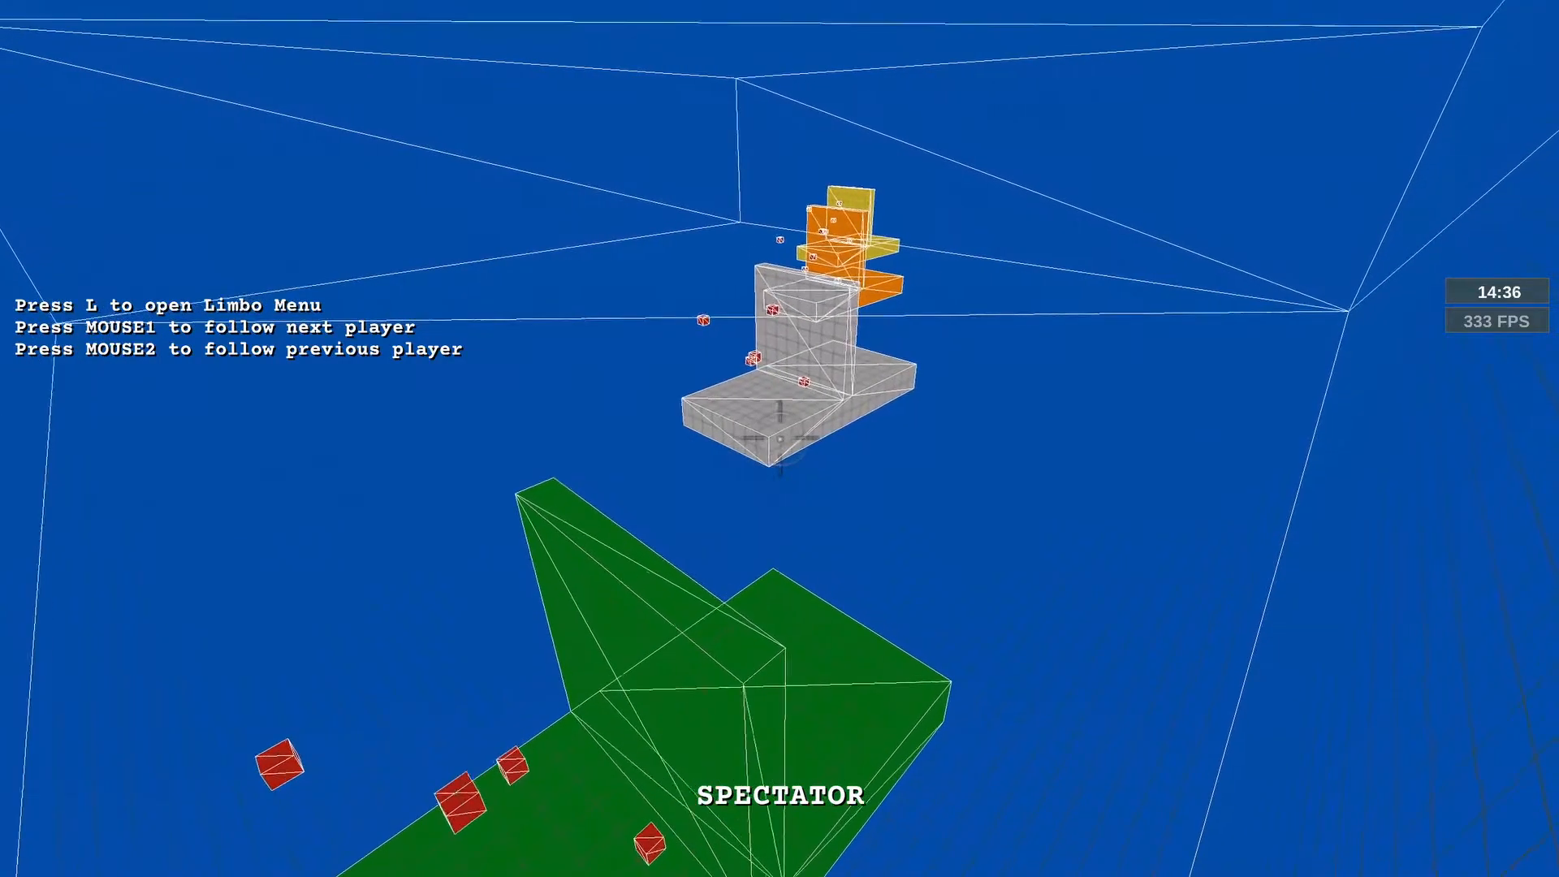
key(w)
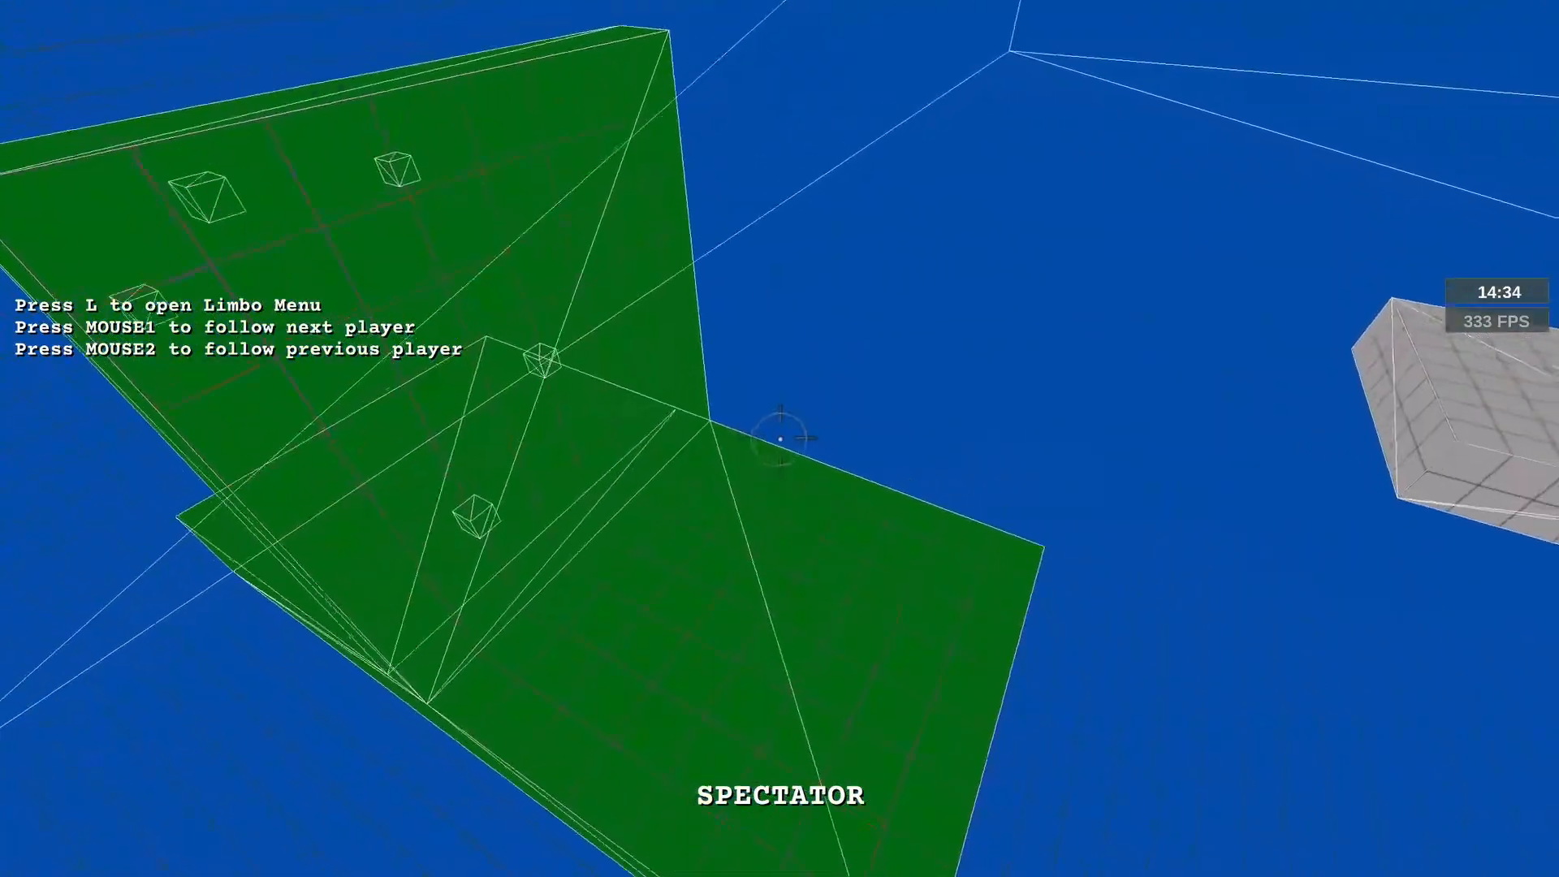
key(s)
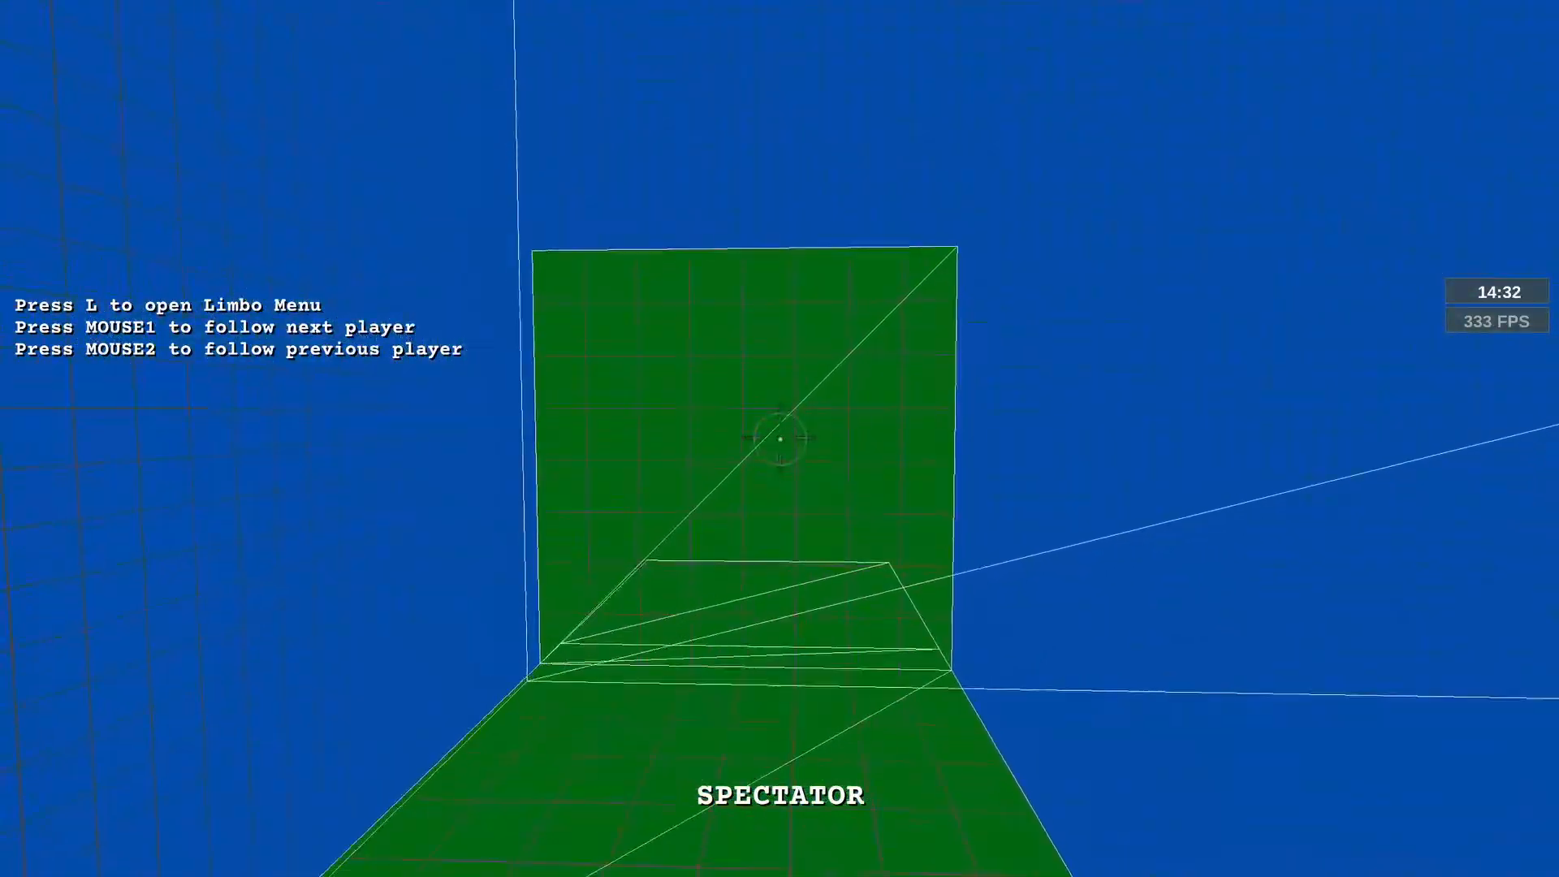
key(w)
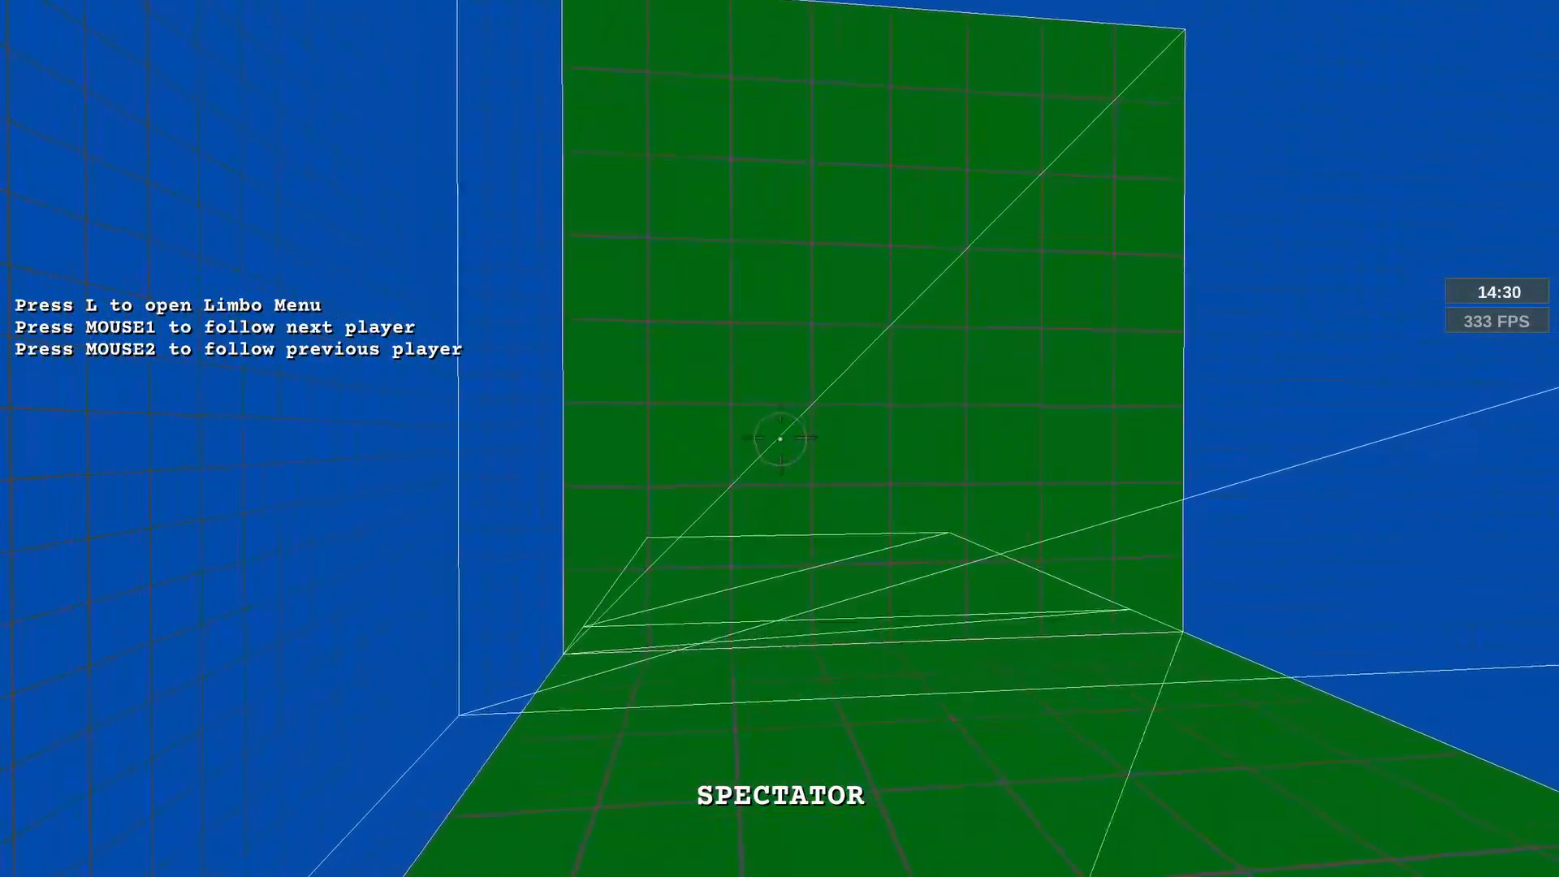
key(d)
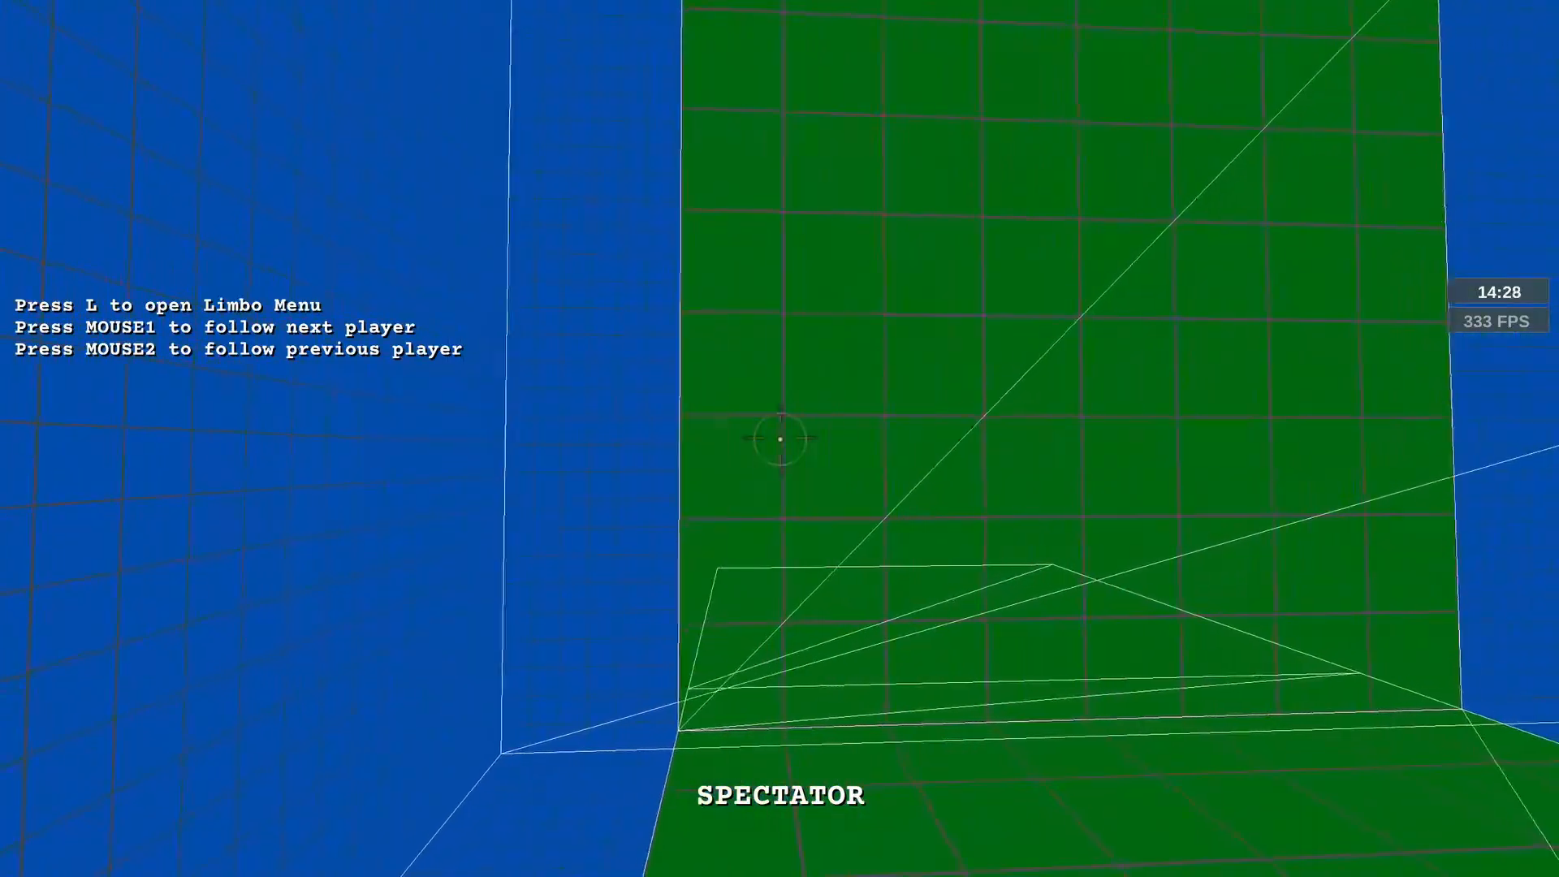
key(a)
key(d)
key(d)
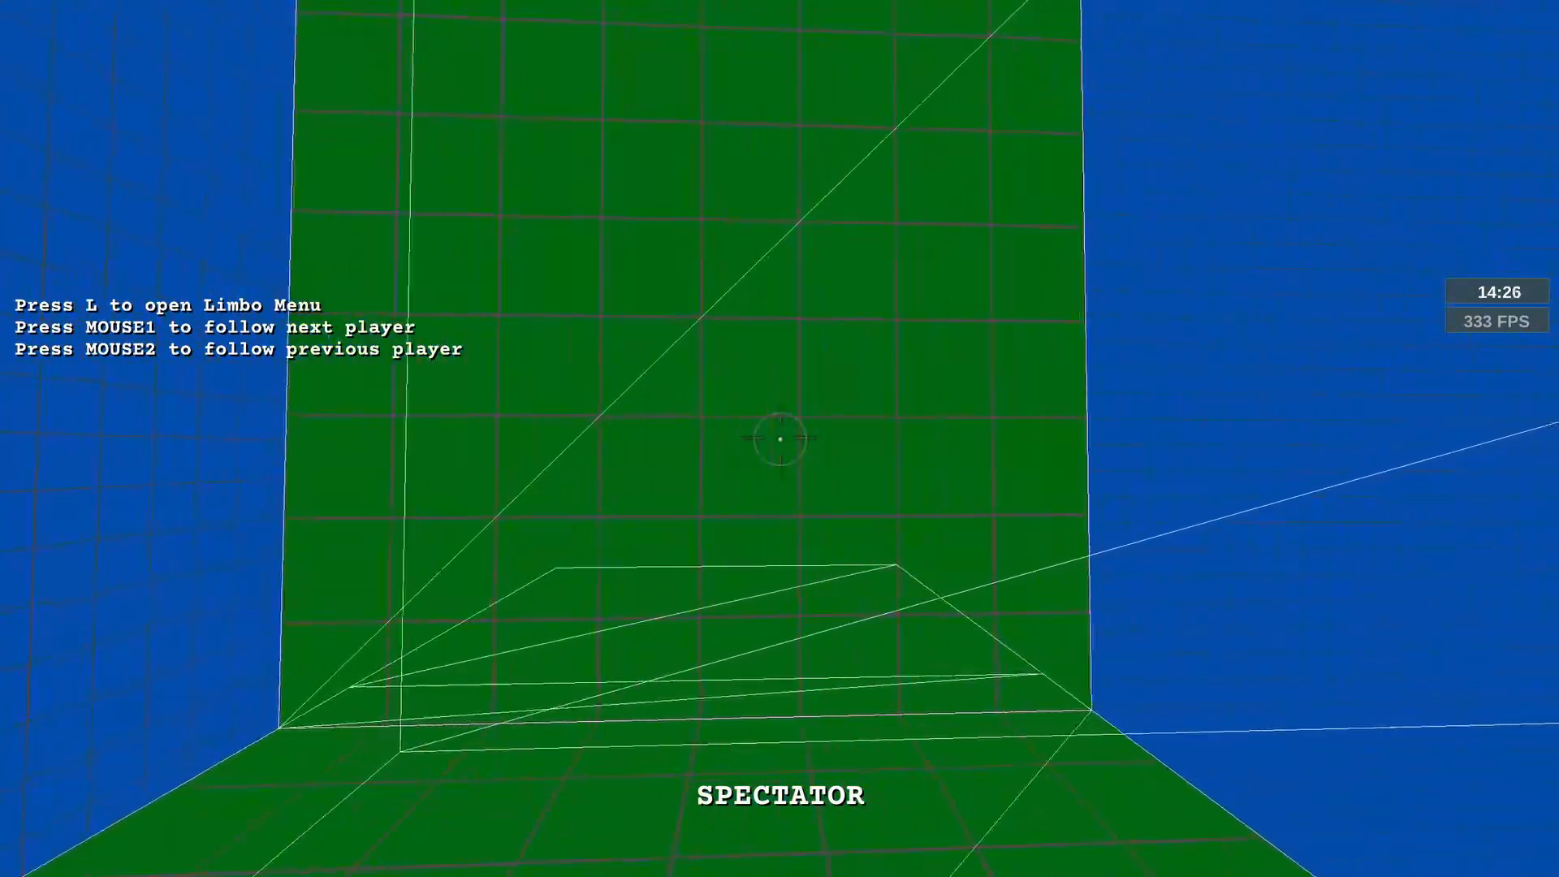
Move sideways behind the green wall and check which triangles are drawn through it.
key(a)
key(d)
key(a)
key(d)
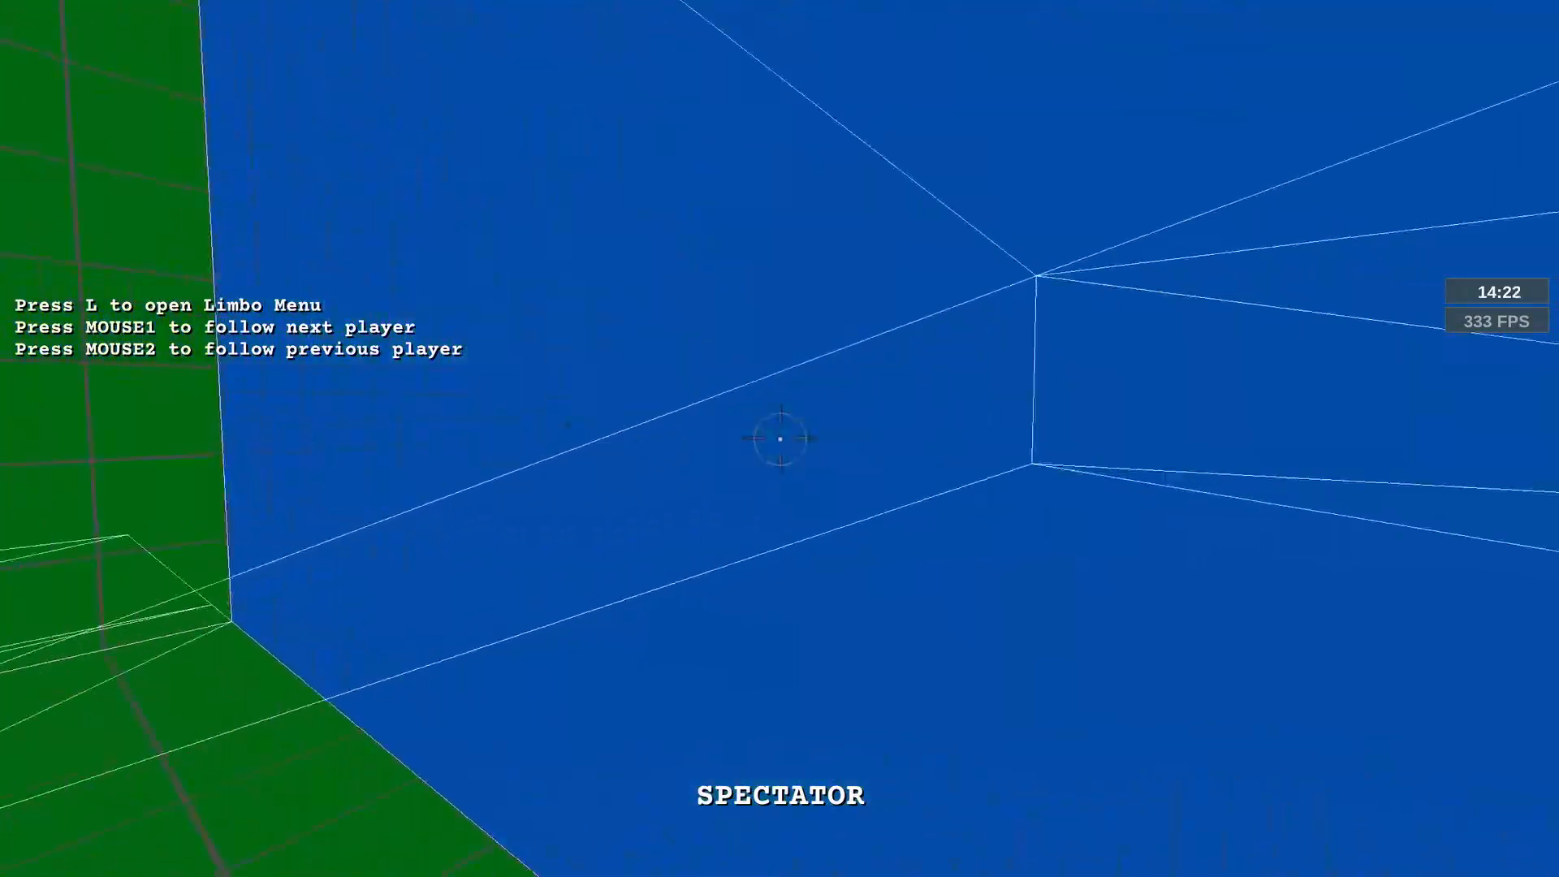
Fly to the grey structure and examine which cubes and triangles are drawn behind its wall from several heights.
key(w)
key(d)
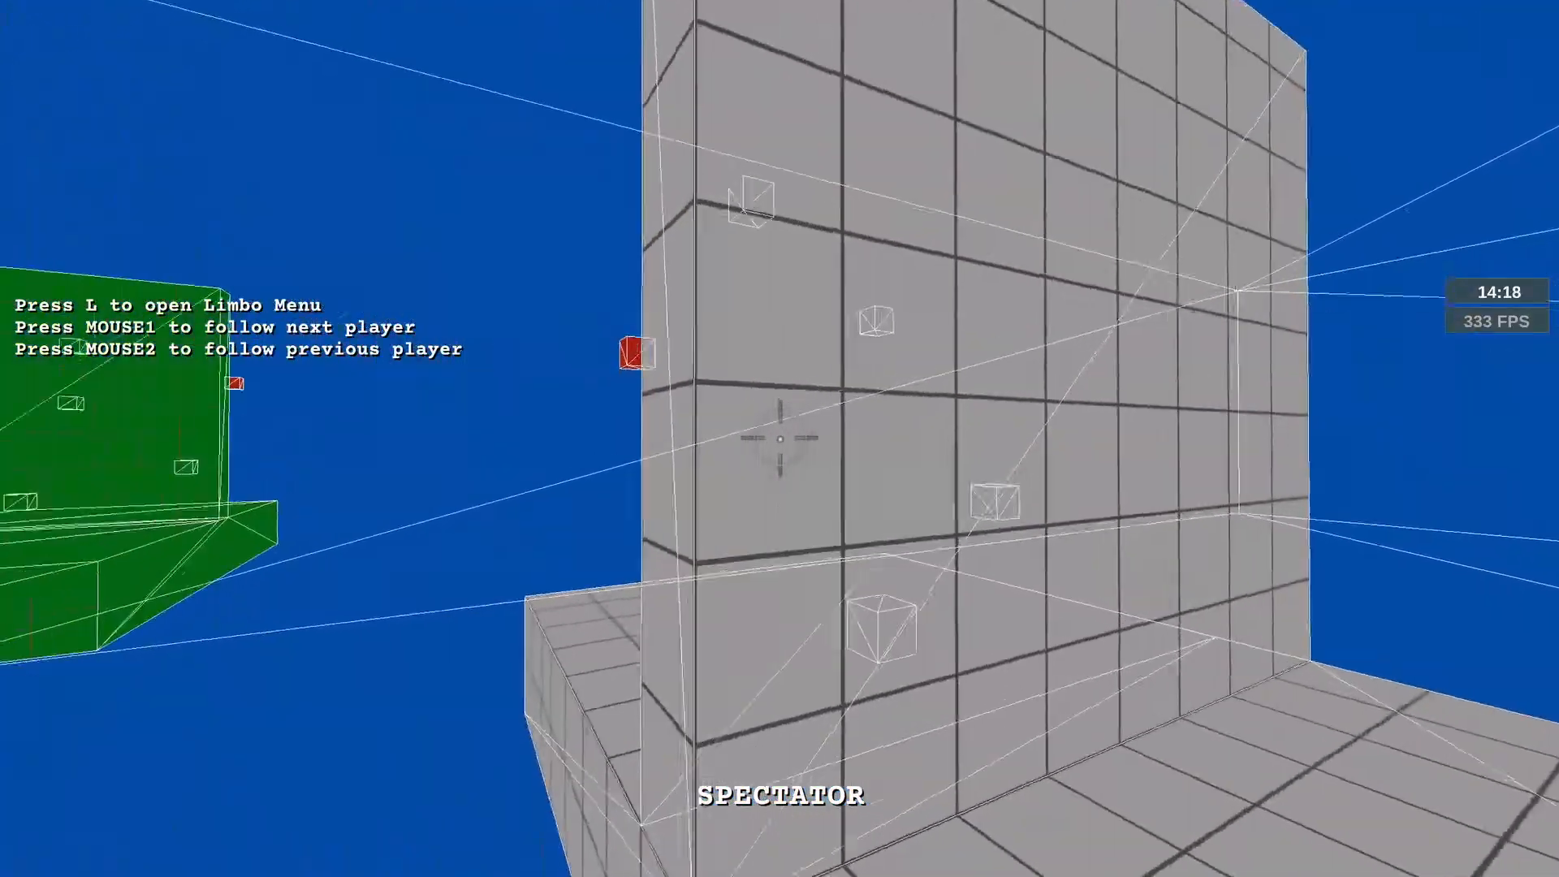
key(a)
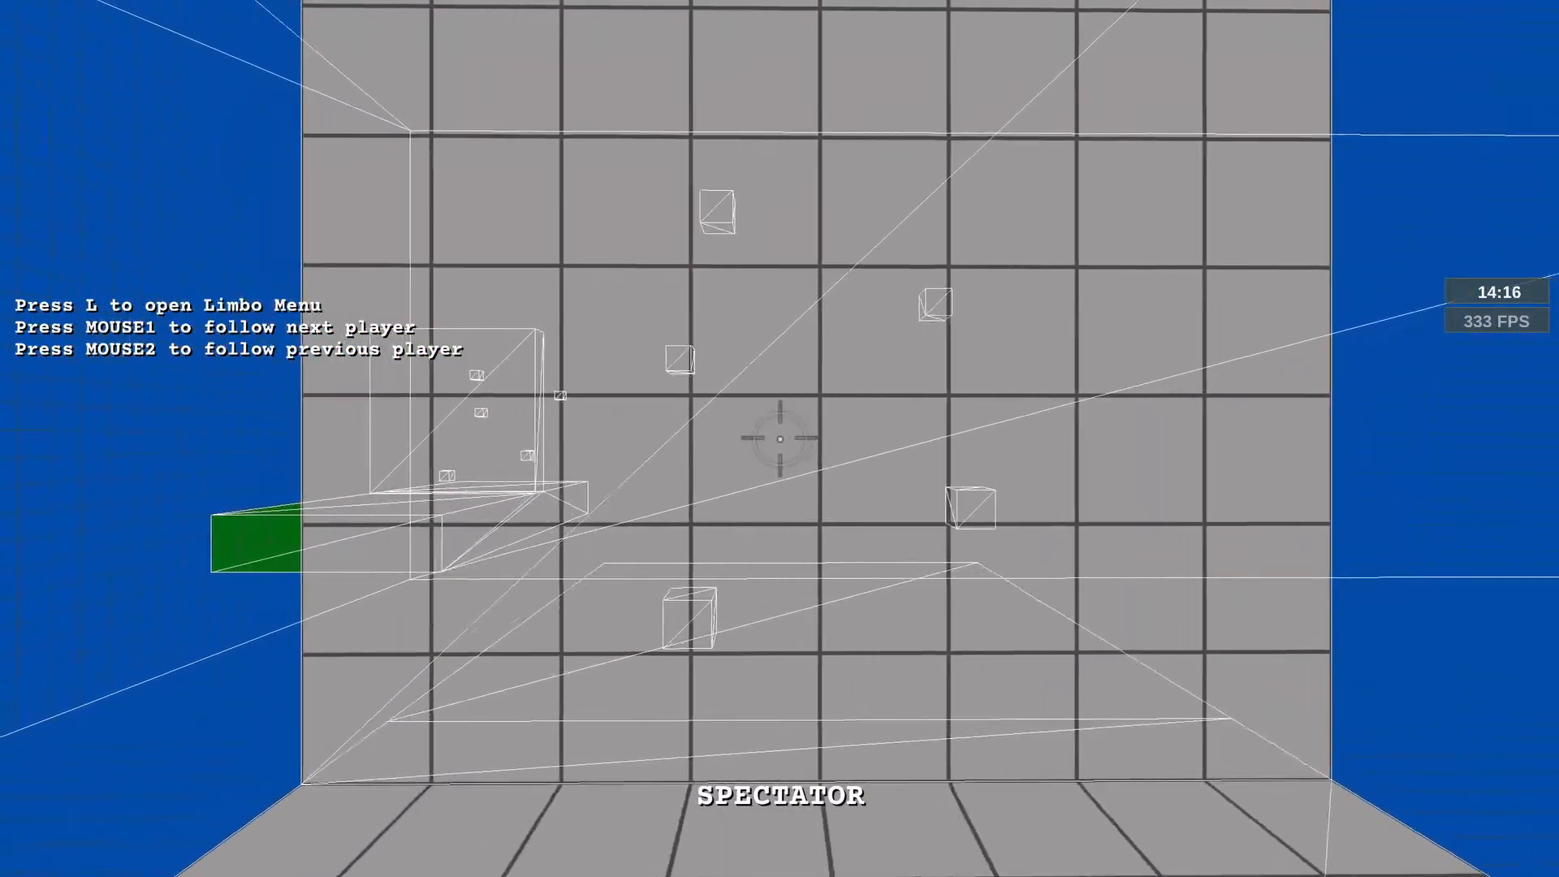
key(d)
key(space)
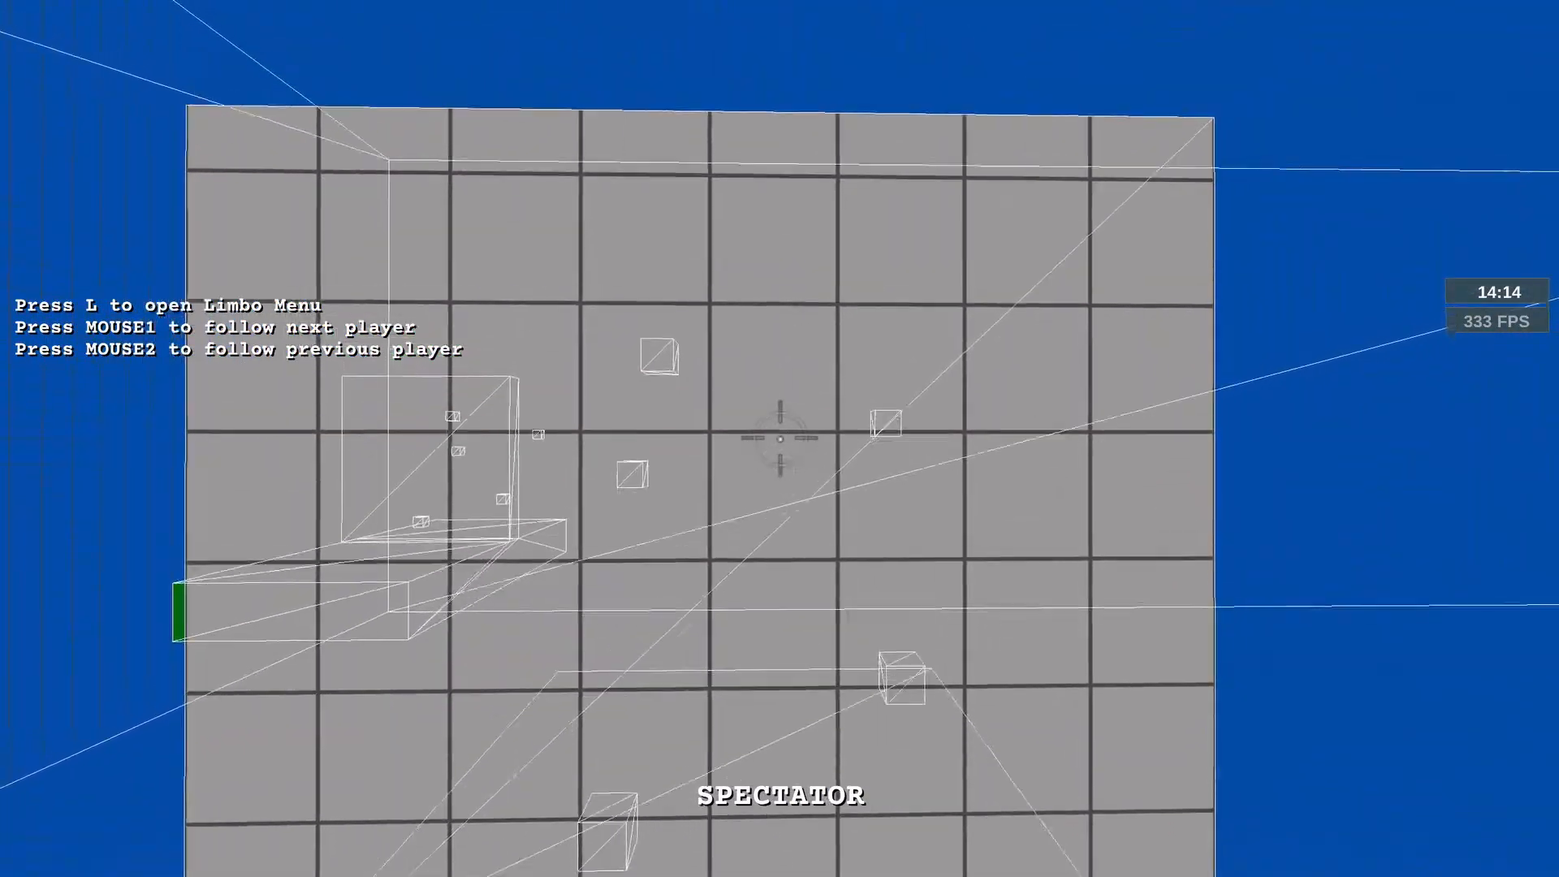
key(c)
key(c)
key(s)
key(d)
Fly to the orange structure and examine the cube outlines drawn behind its wall from the side and front.
key(w)
key(w)
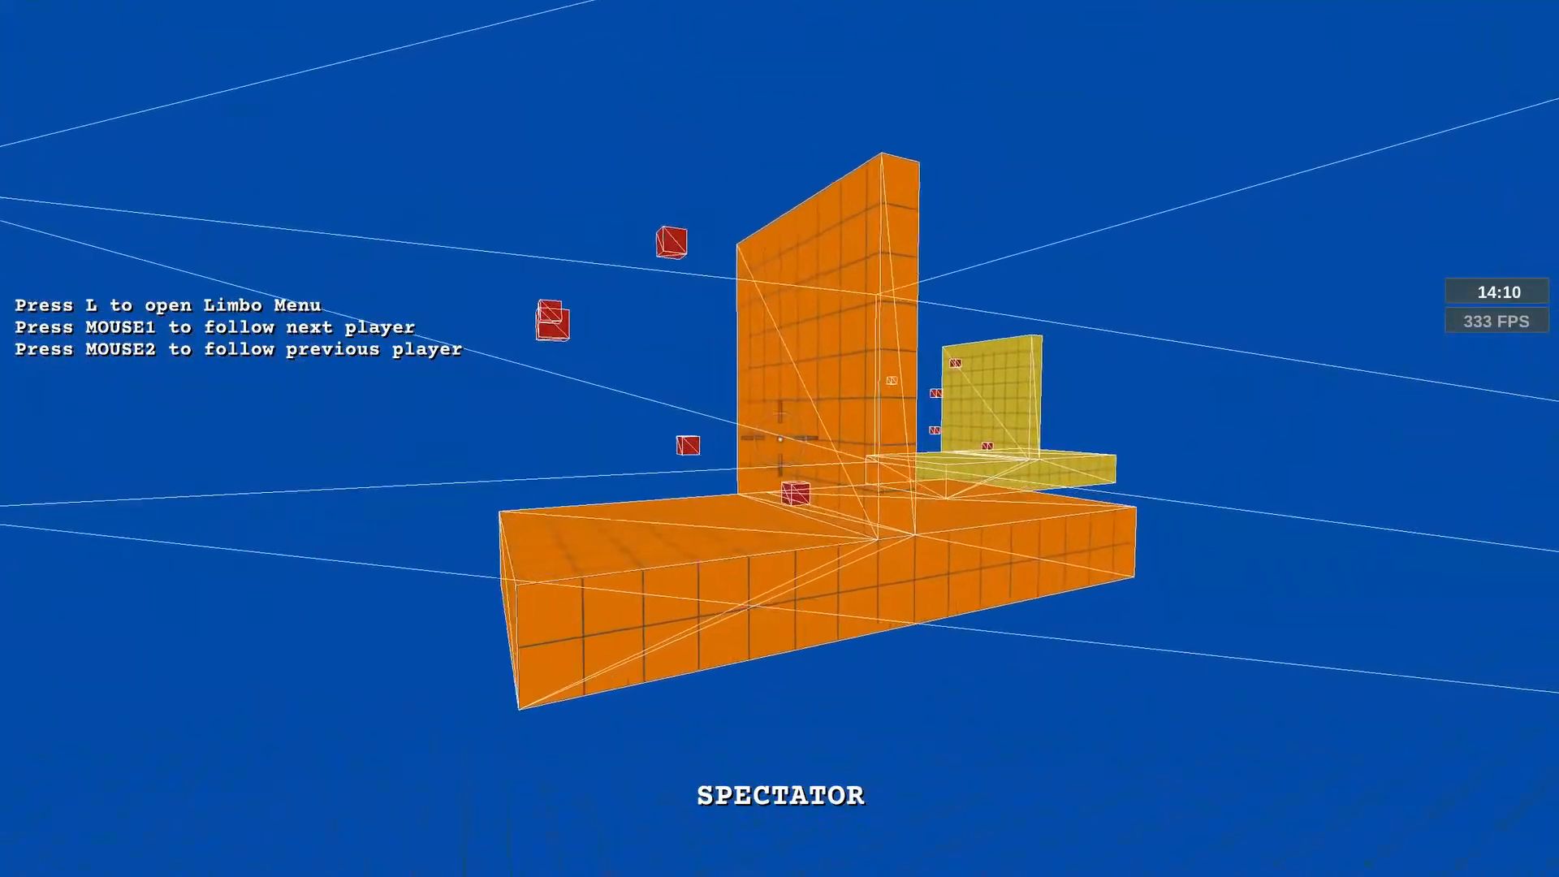
key(w)
key(d)
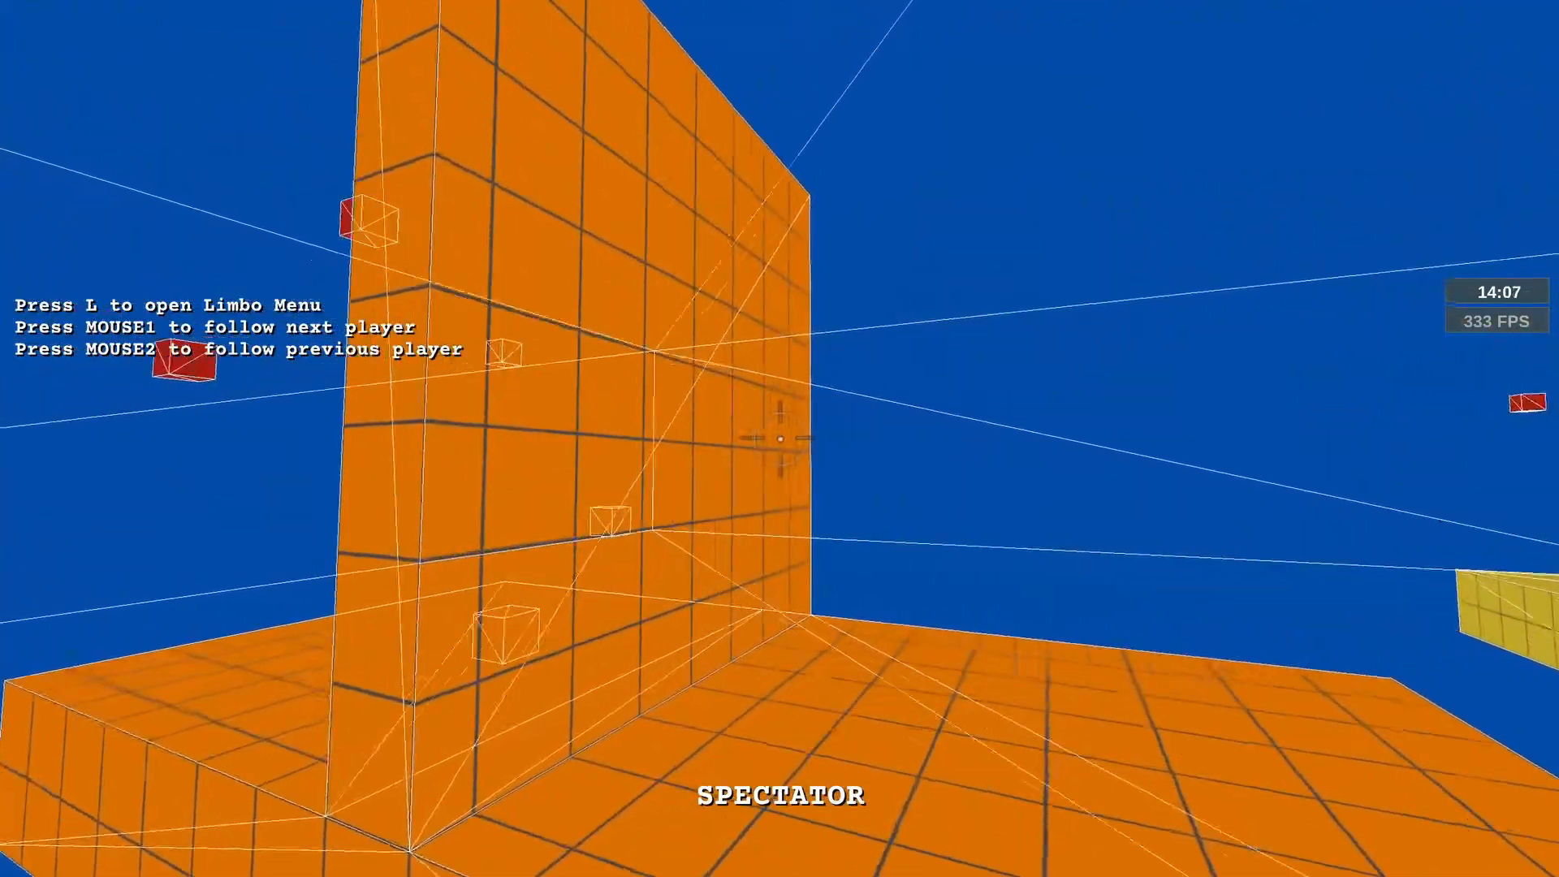
key(a)
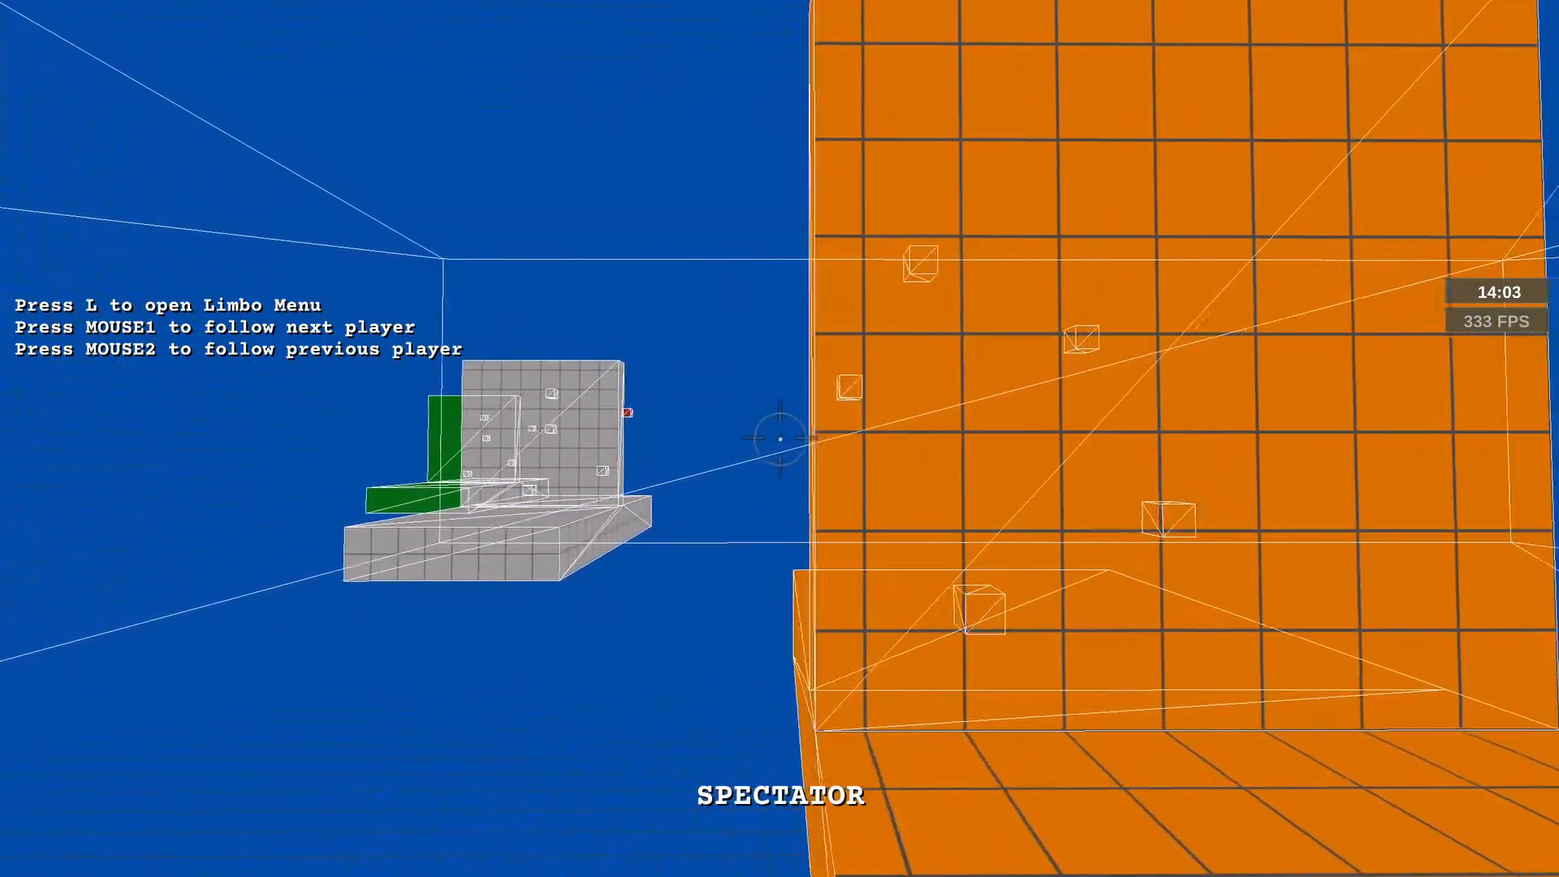
key(d)
key(s)
Fly around the yellow structure and check which cubes and neighbouring structures are drawn through its wall.
key(w)
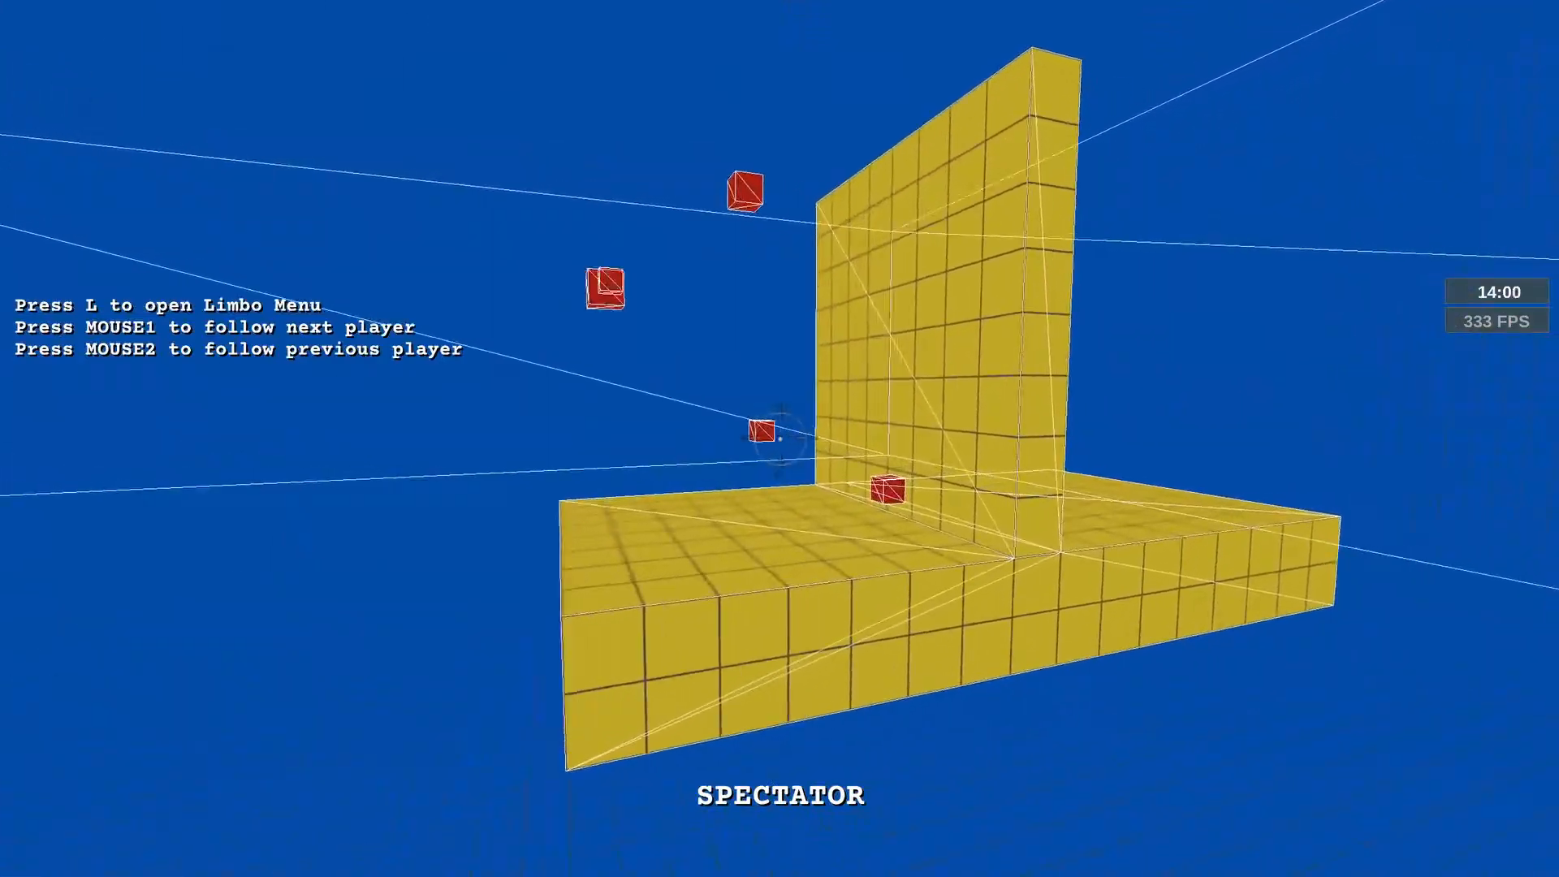
key(s)
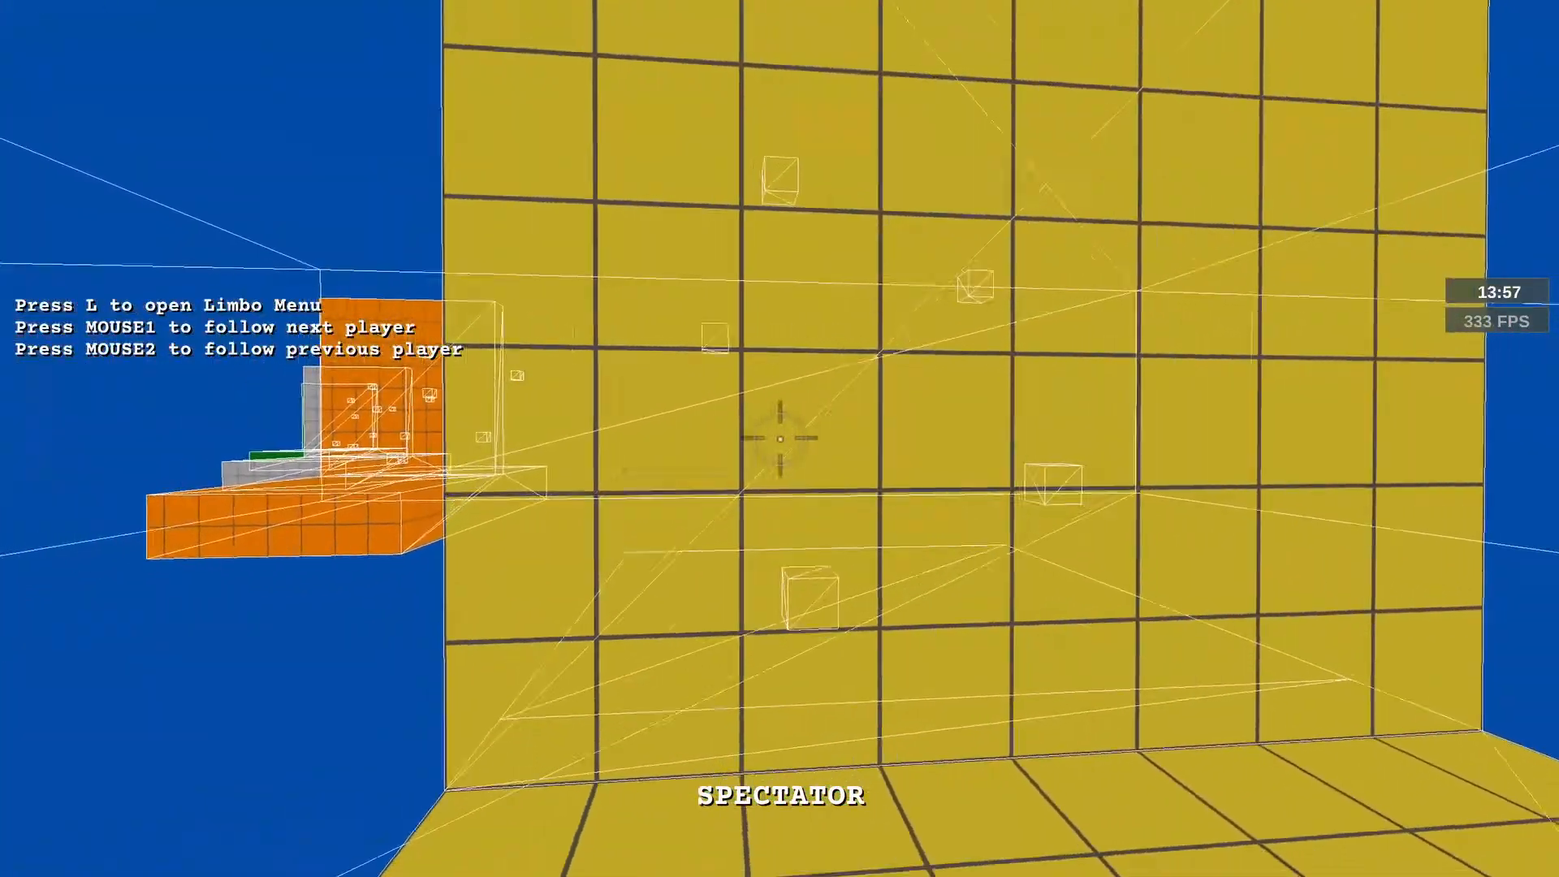
key(a)
key(d)
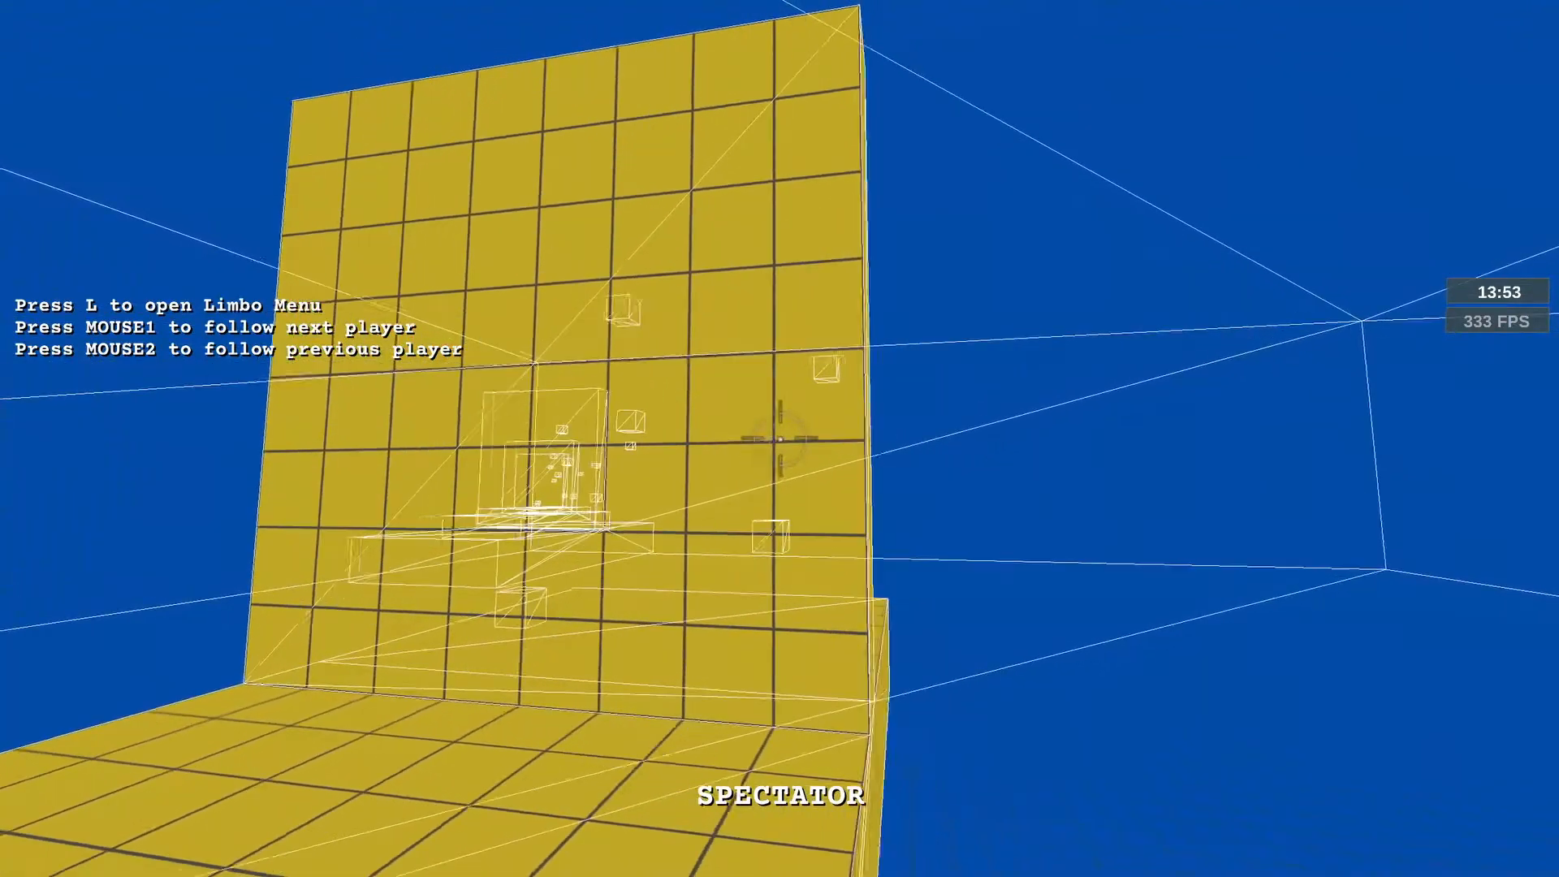
key(a)
key(s)
Exit the game and confirm quitting.
key(Escape)
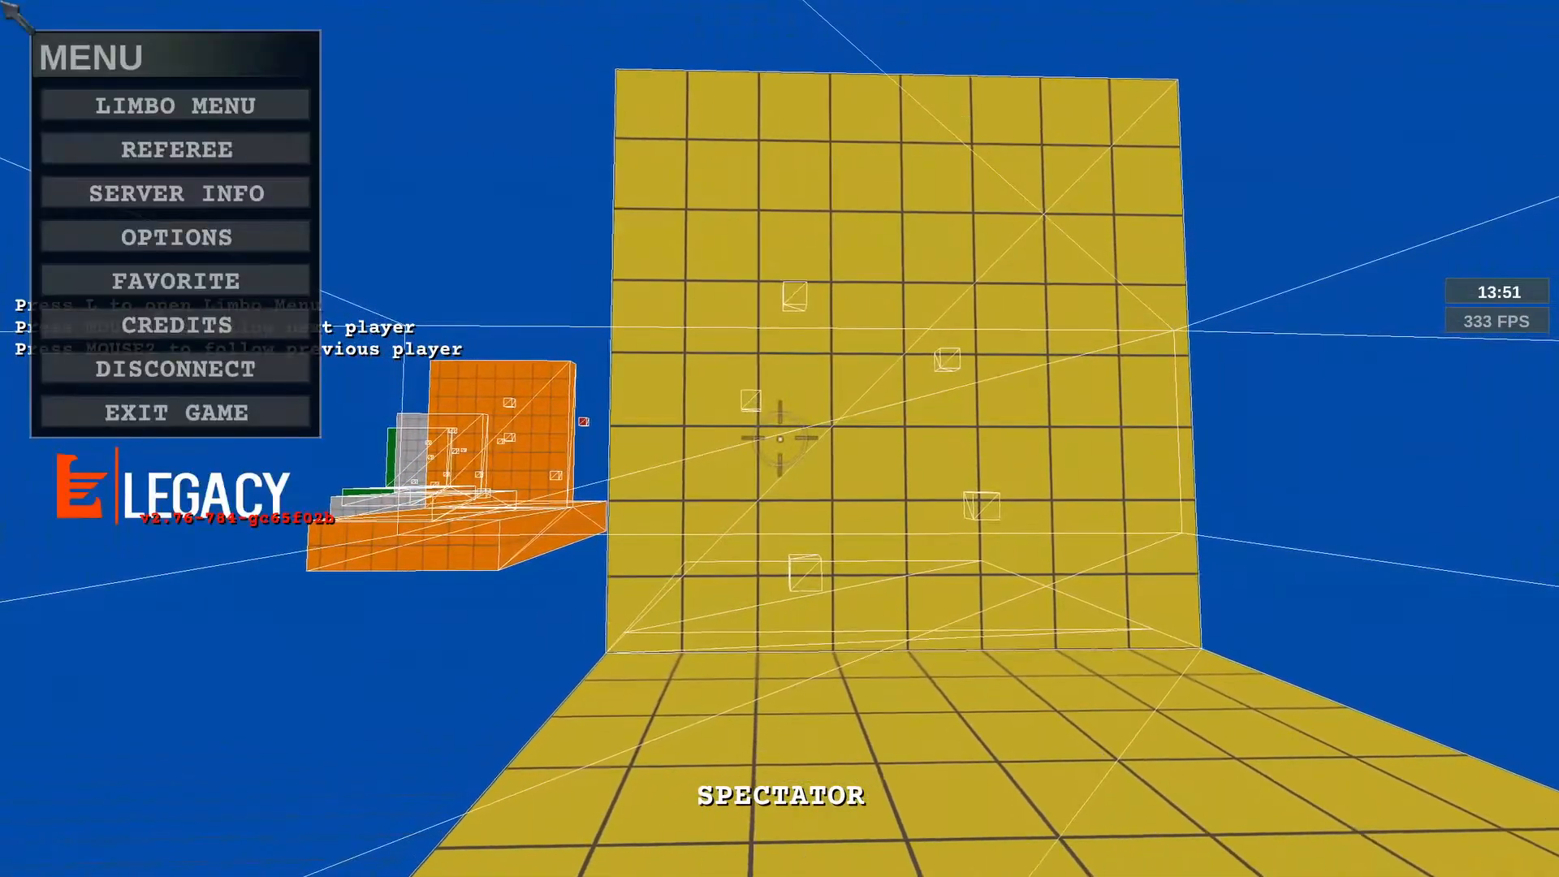
click(183, 412)
click(725, 485)
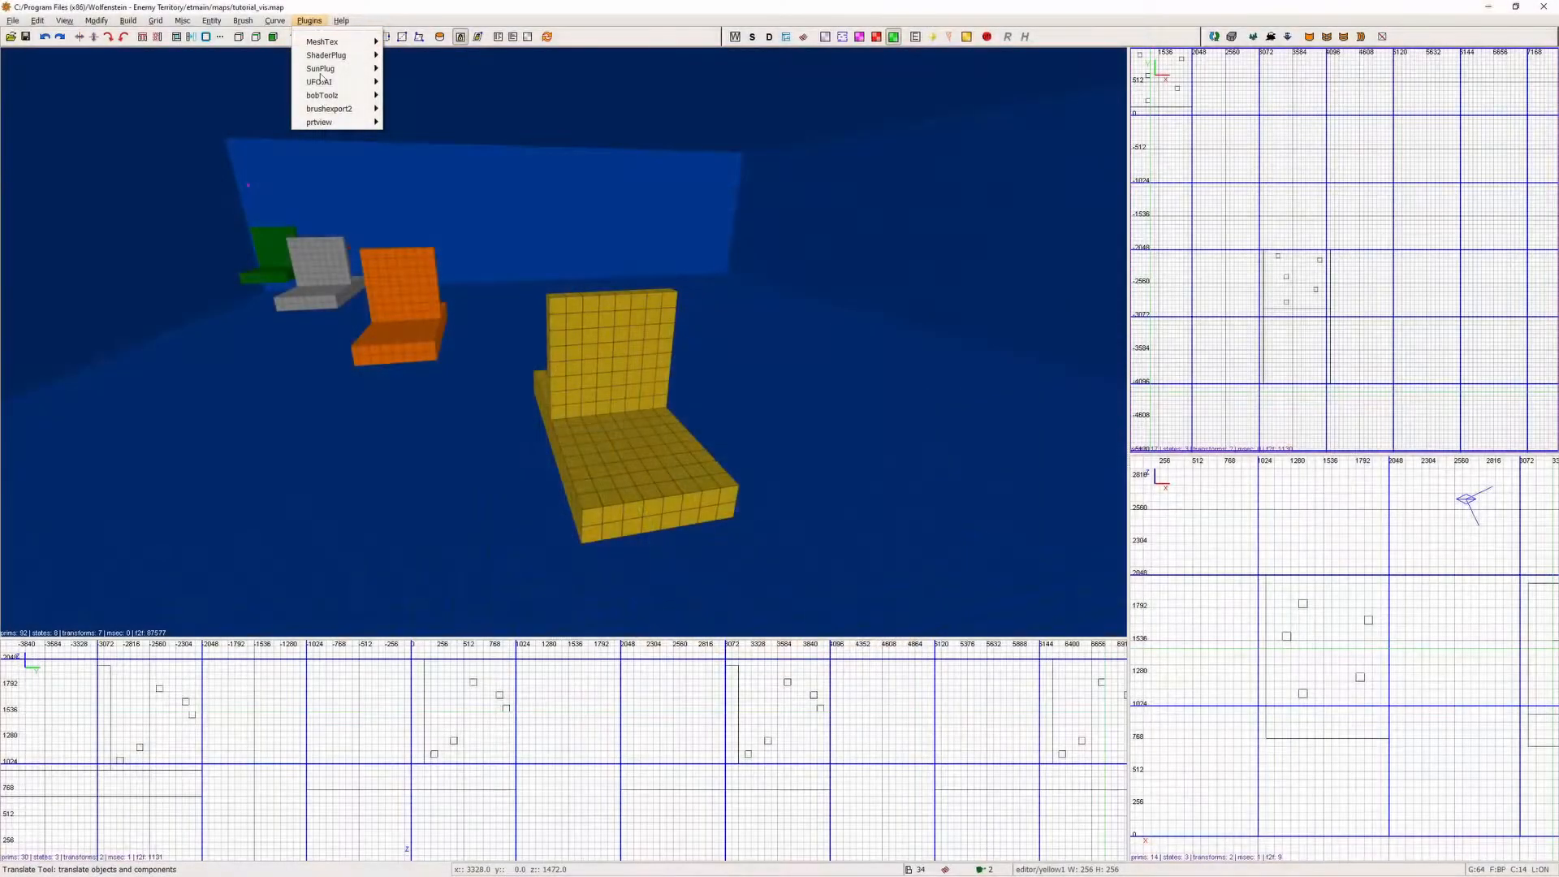
In the level editor, load the portal file tutorial_vis.prt with both 3D and 2D portal display enabled.
mouse_move(324, 122)
click(418, 130)
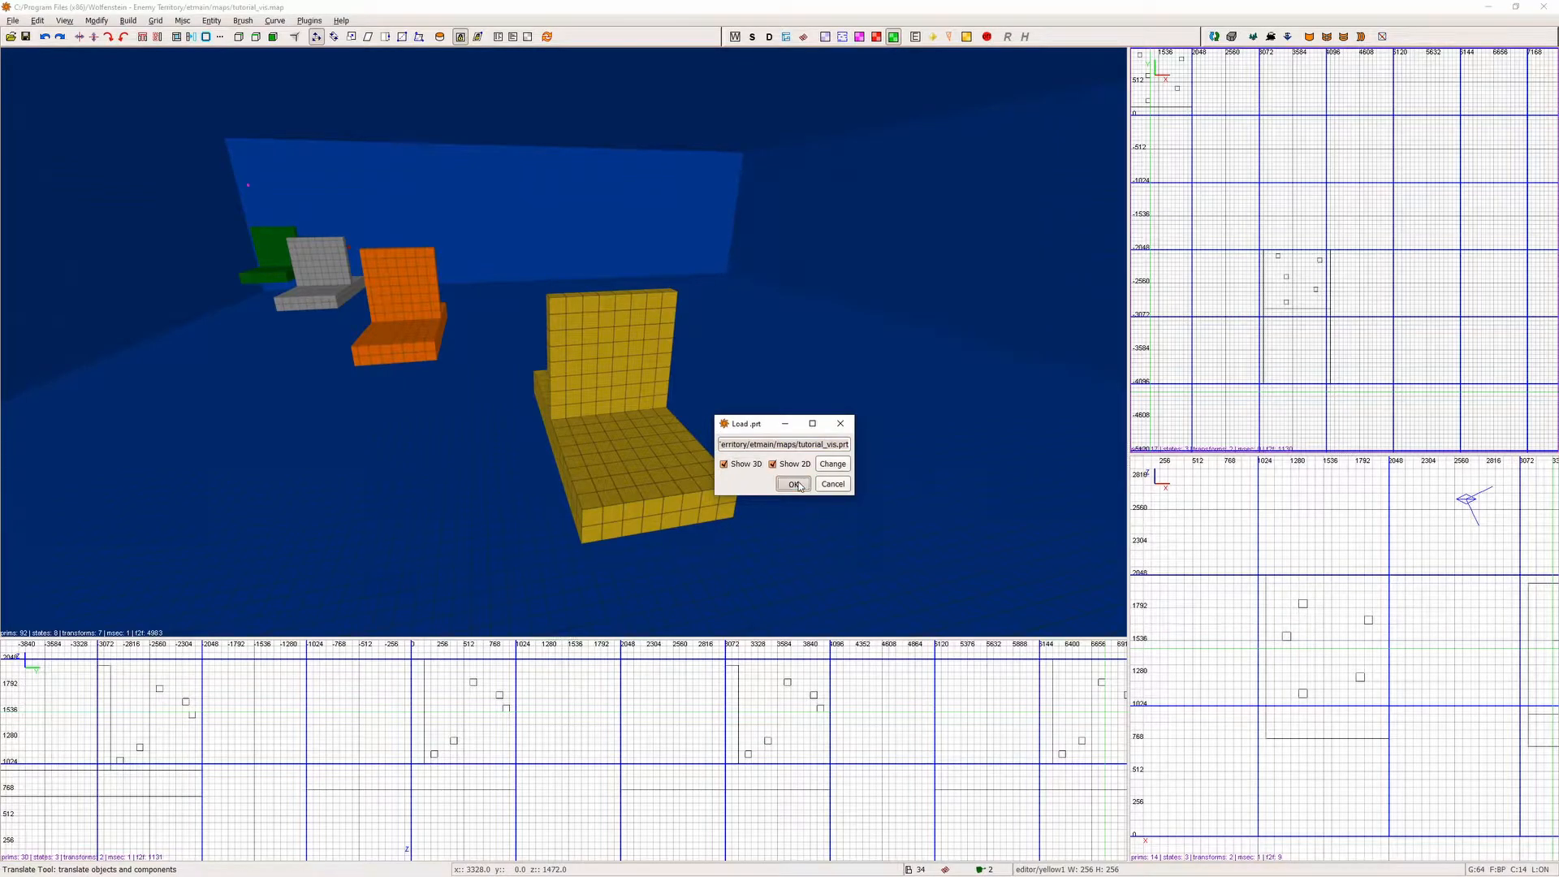
click(794, 484)
Fly through the coloured portals and examine how they divide the space around the orange structure's wall and floor.
key(w)
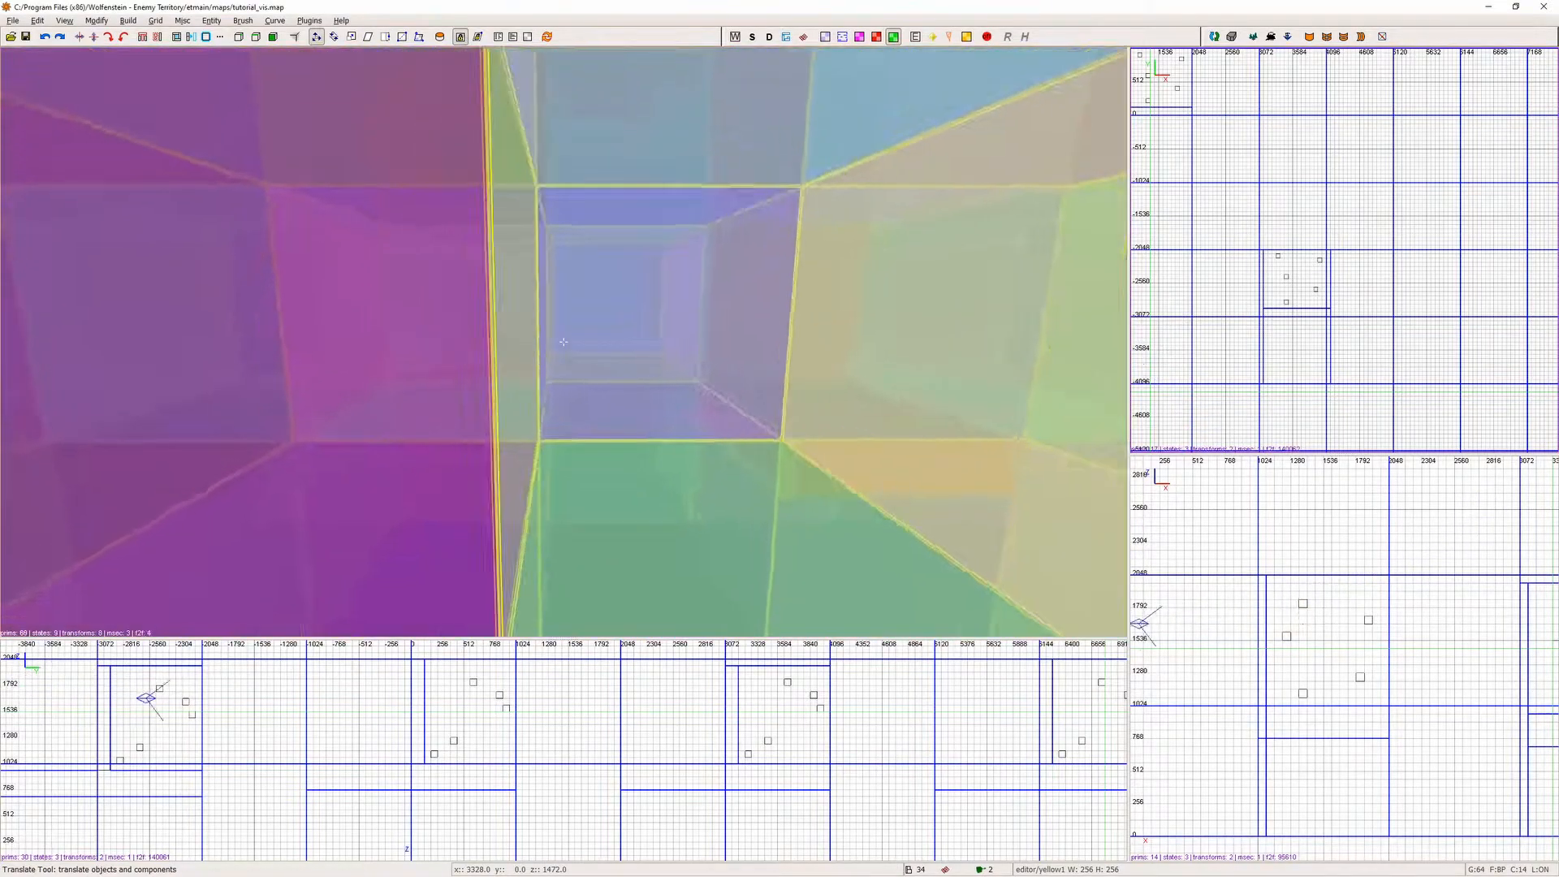
key(w)
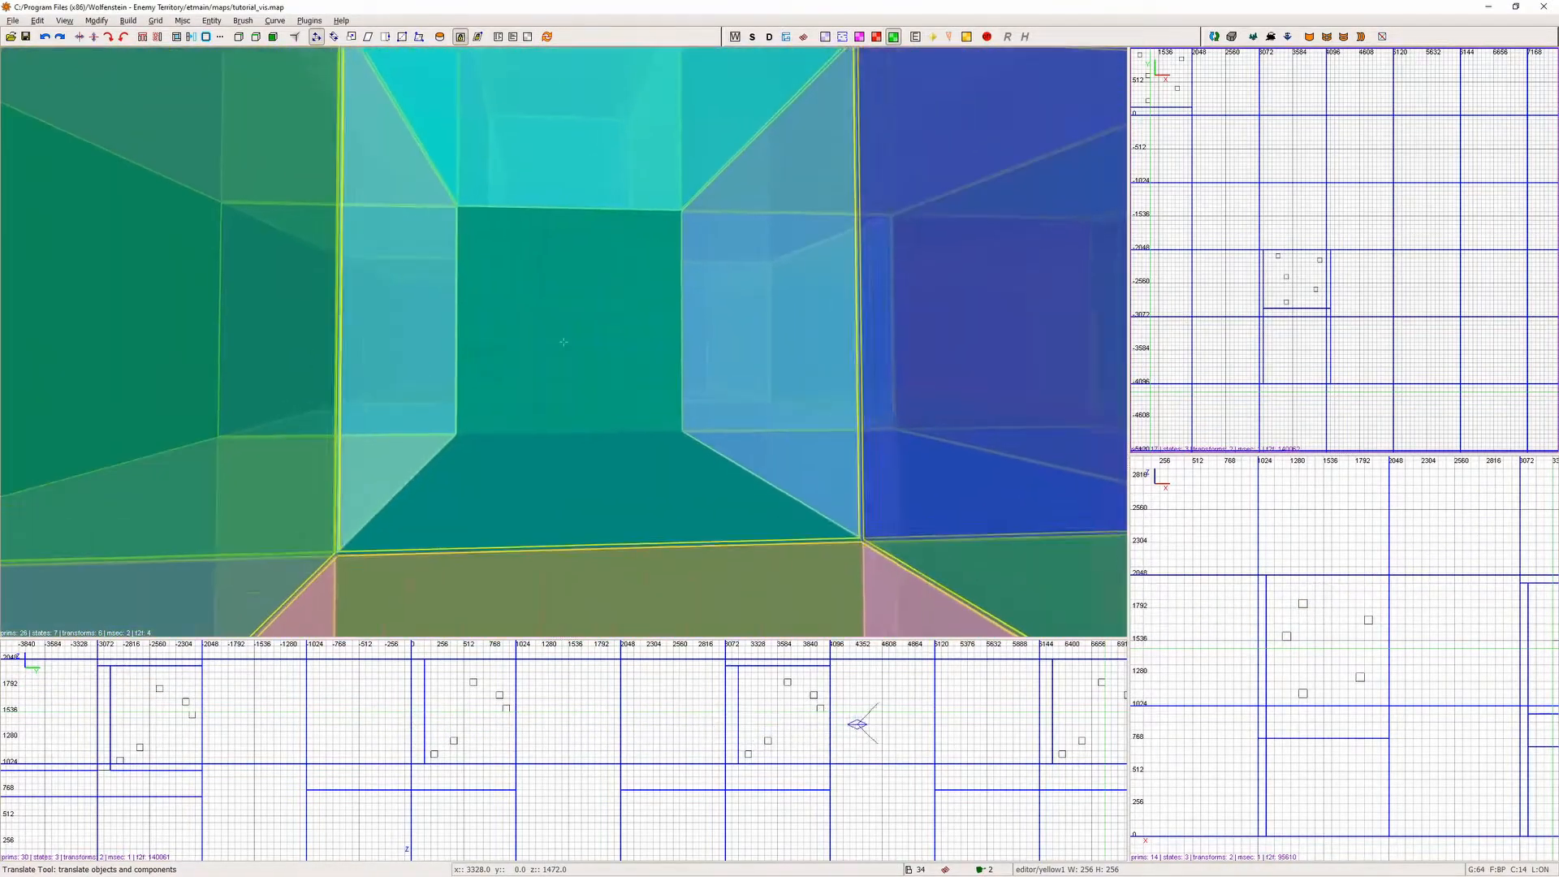
key(w)
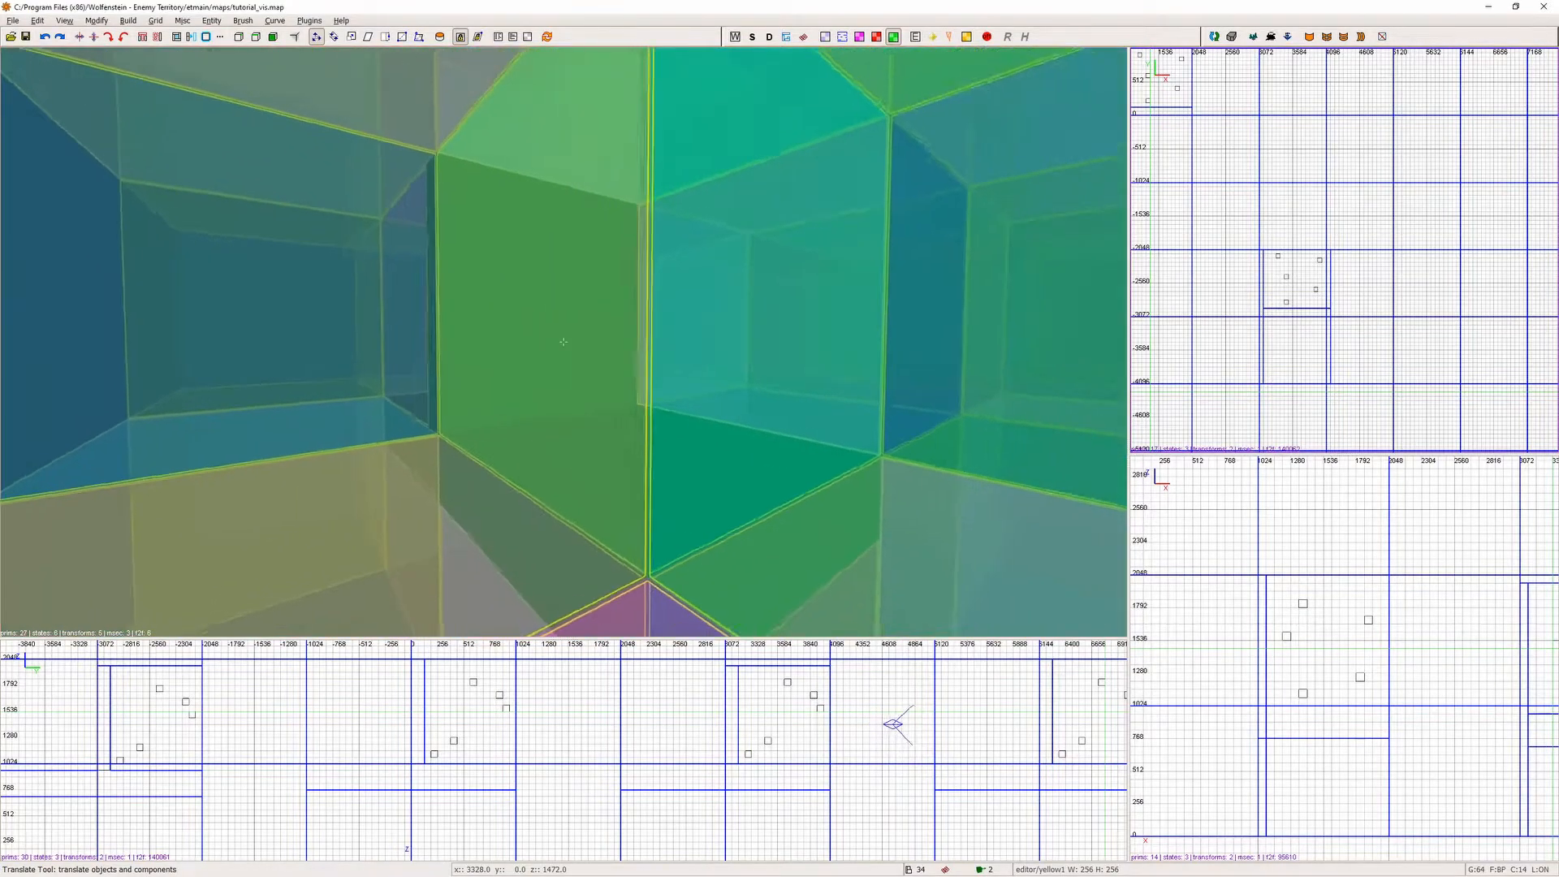
key(w)
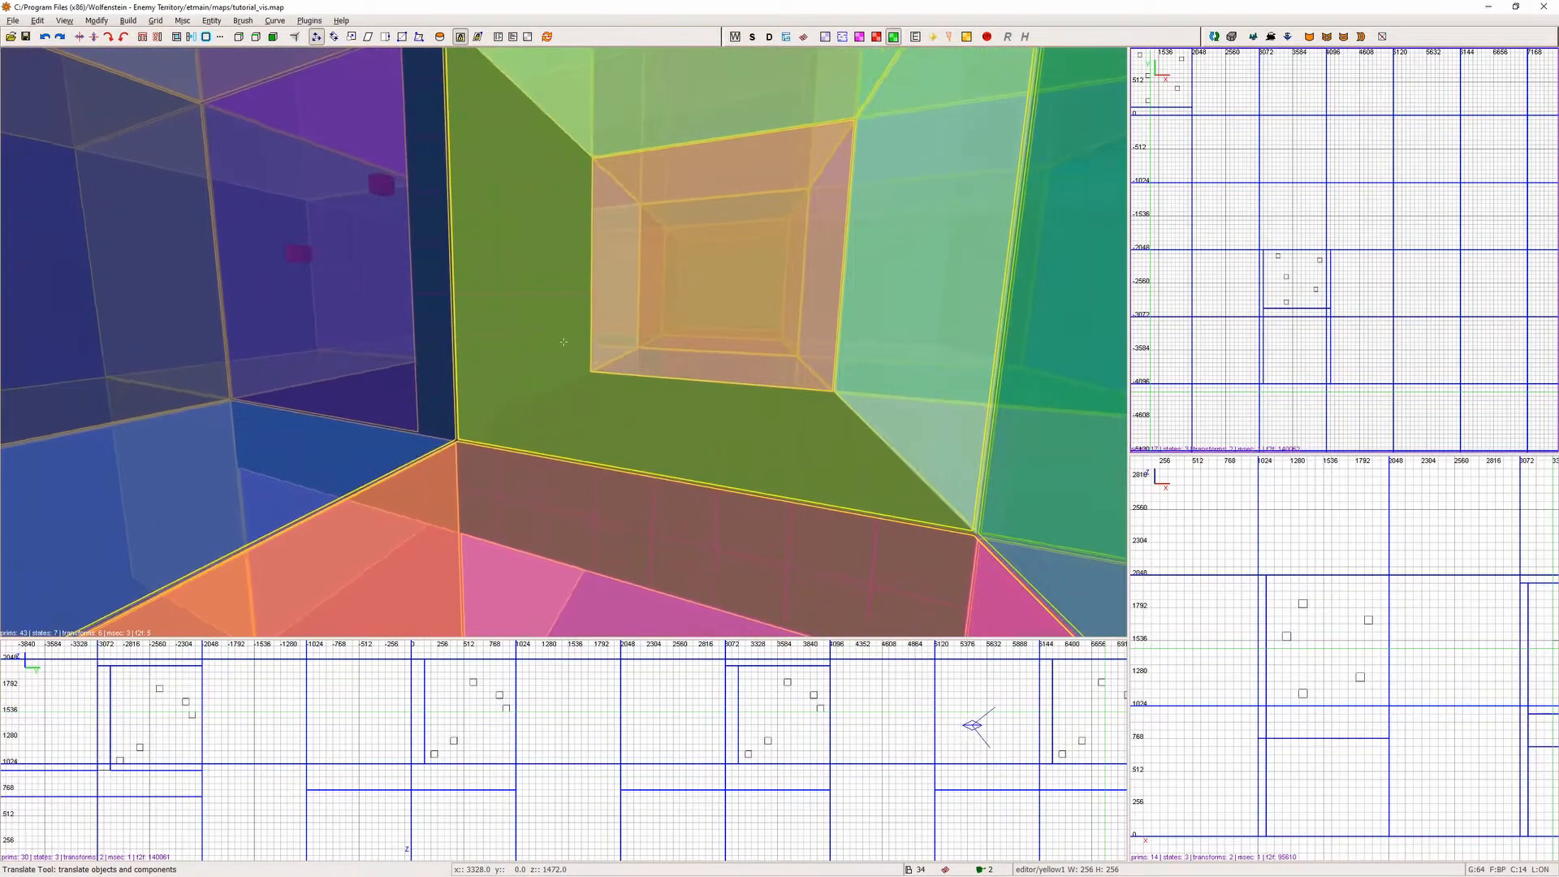
key(w)
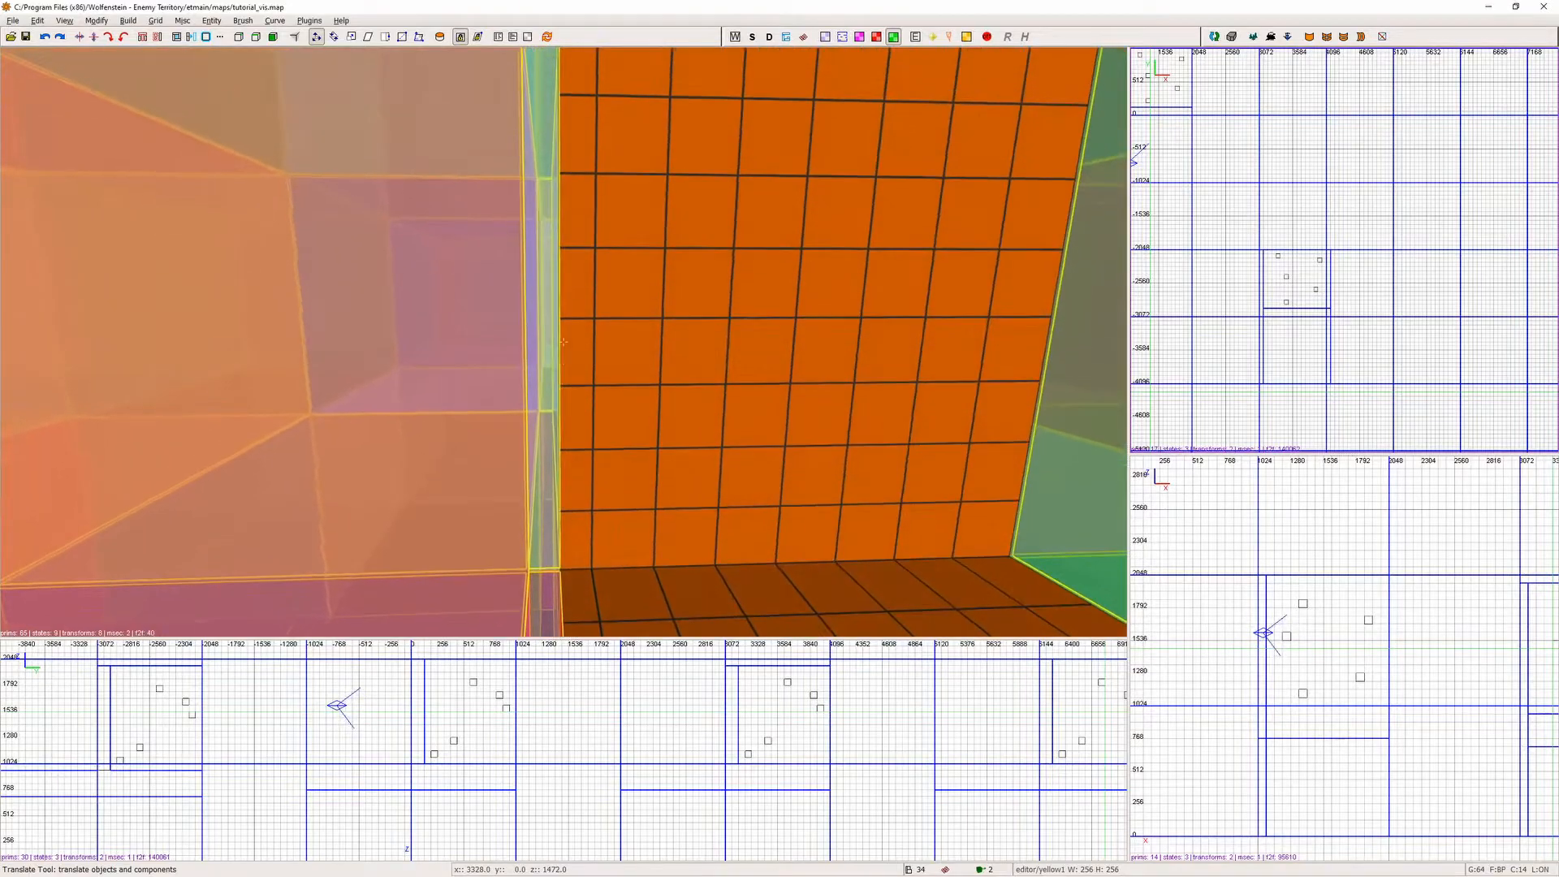
key(Up)
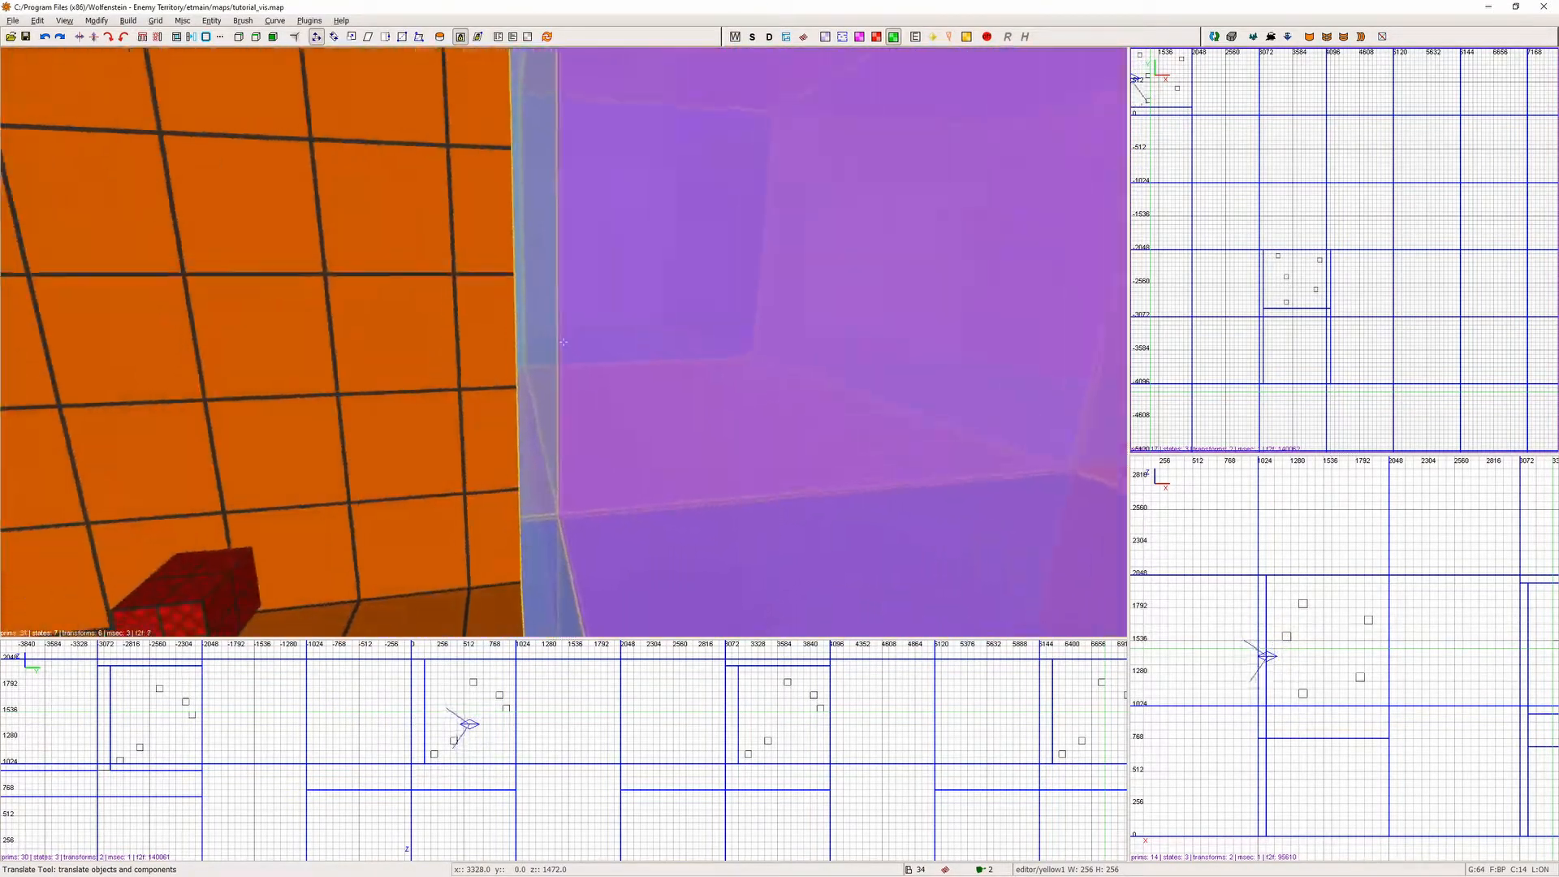
key(Down)
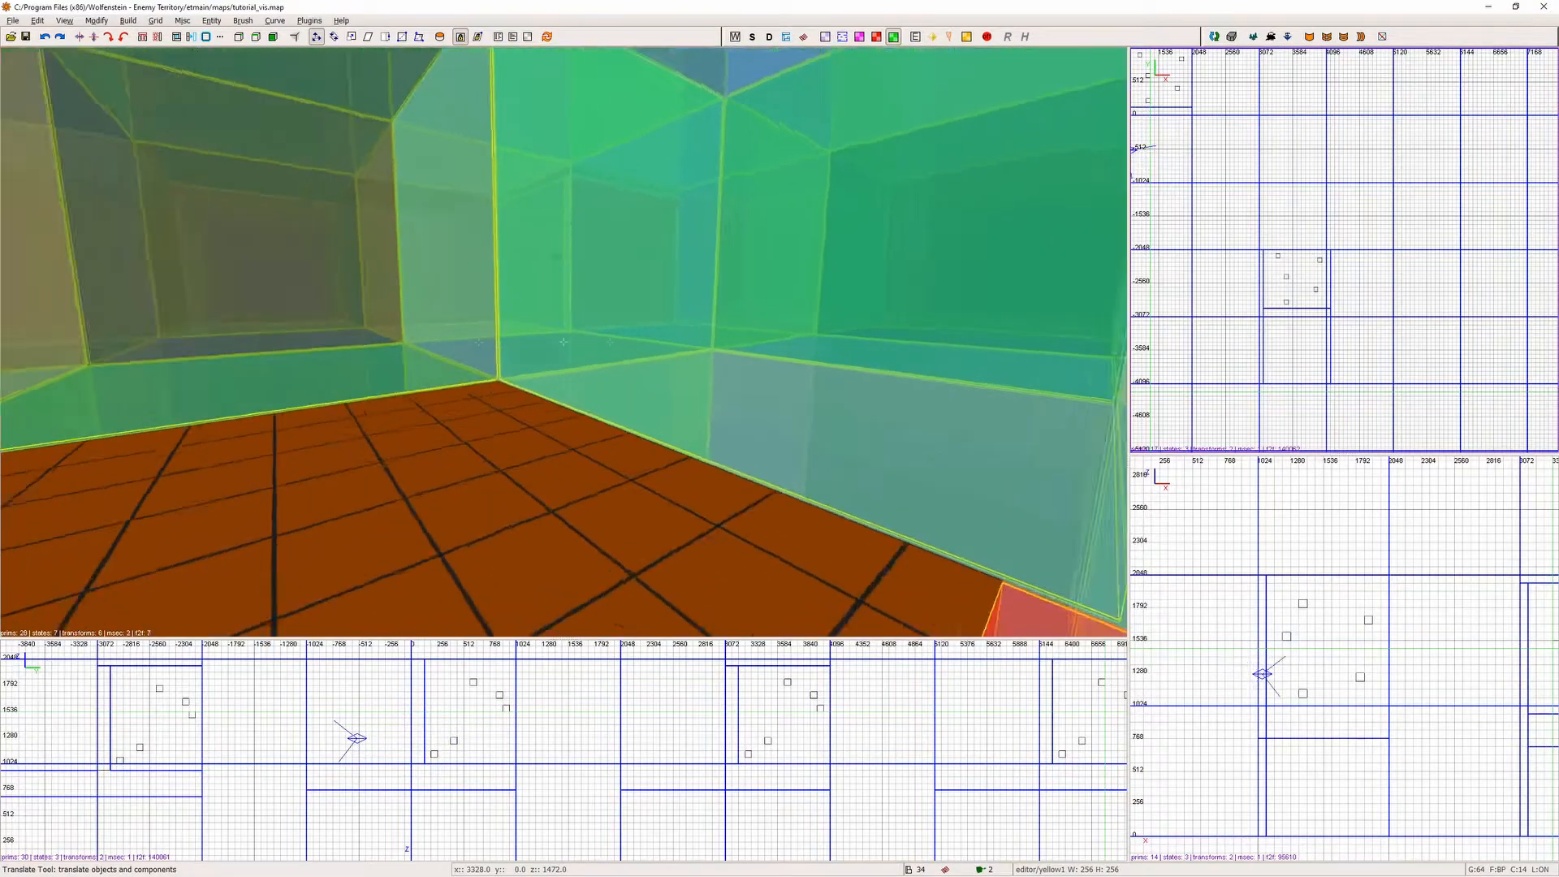
key(Down)
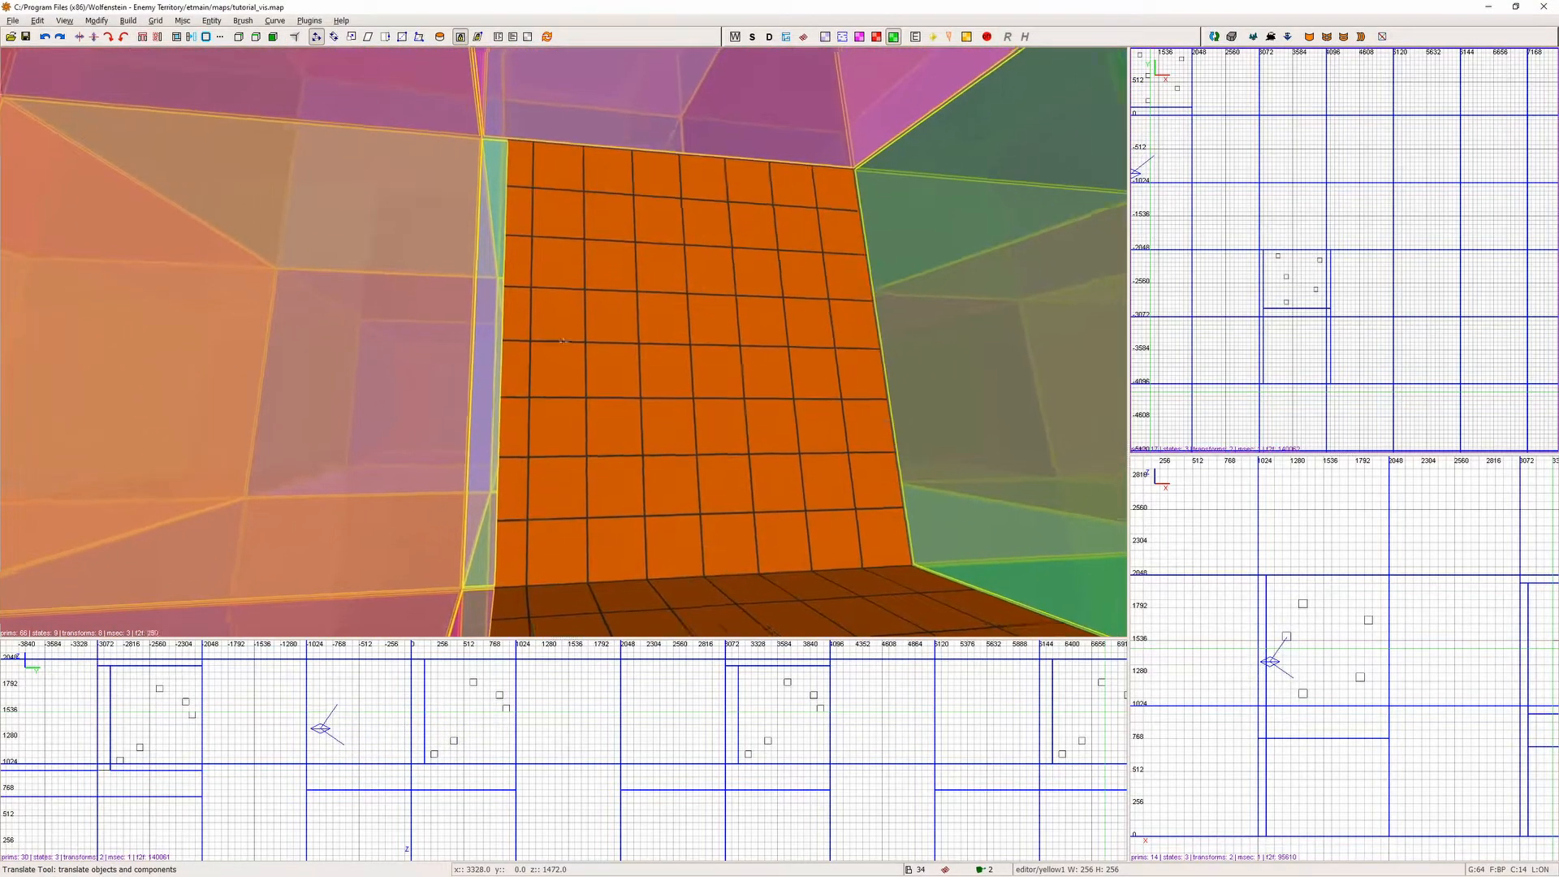
Examine the portals around the yellow structure, including the thin ones beside and above its wall.
key(Right)
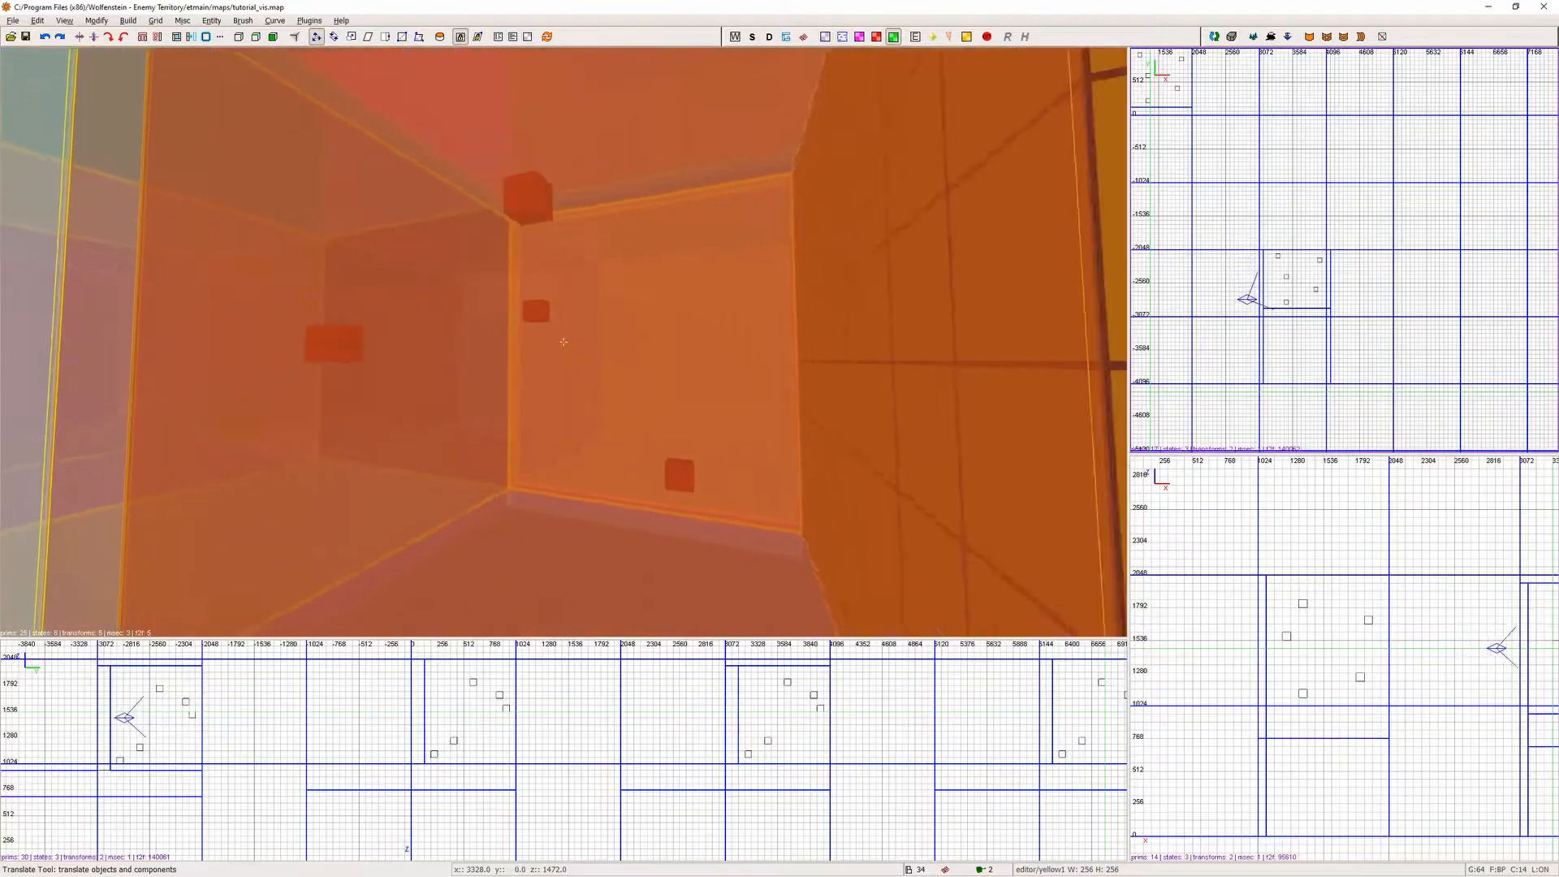
key(Right)
key(Down)
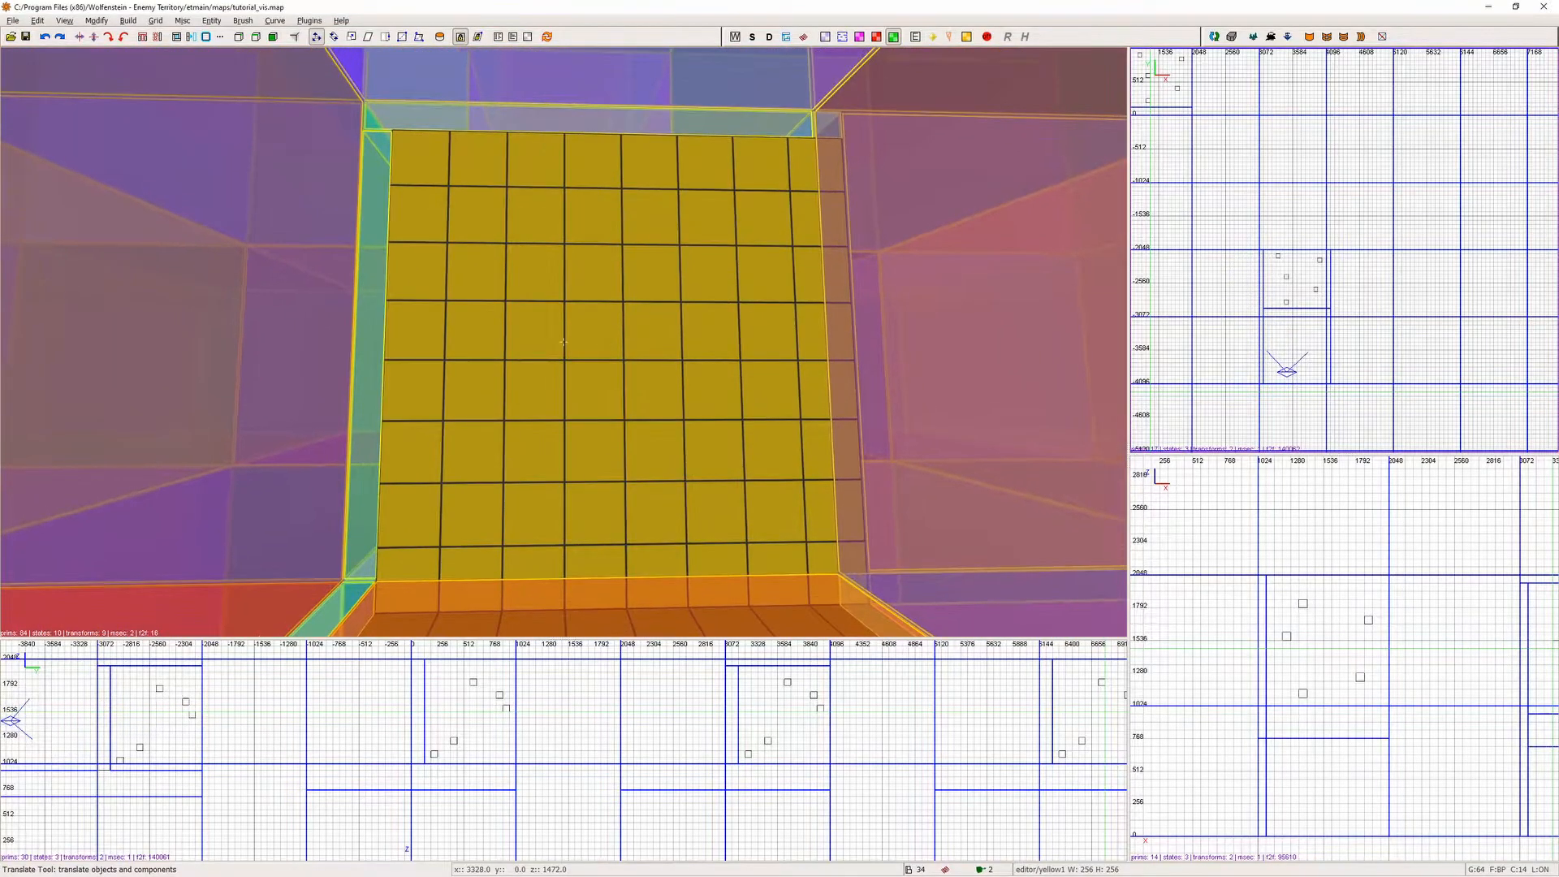
key(Left)
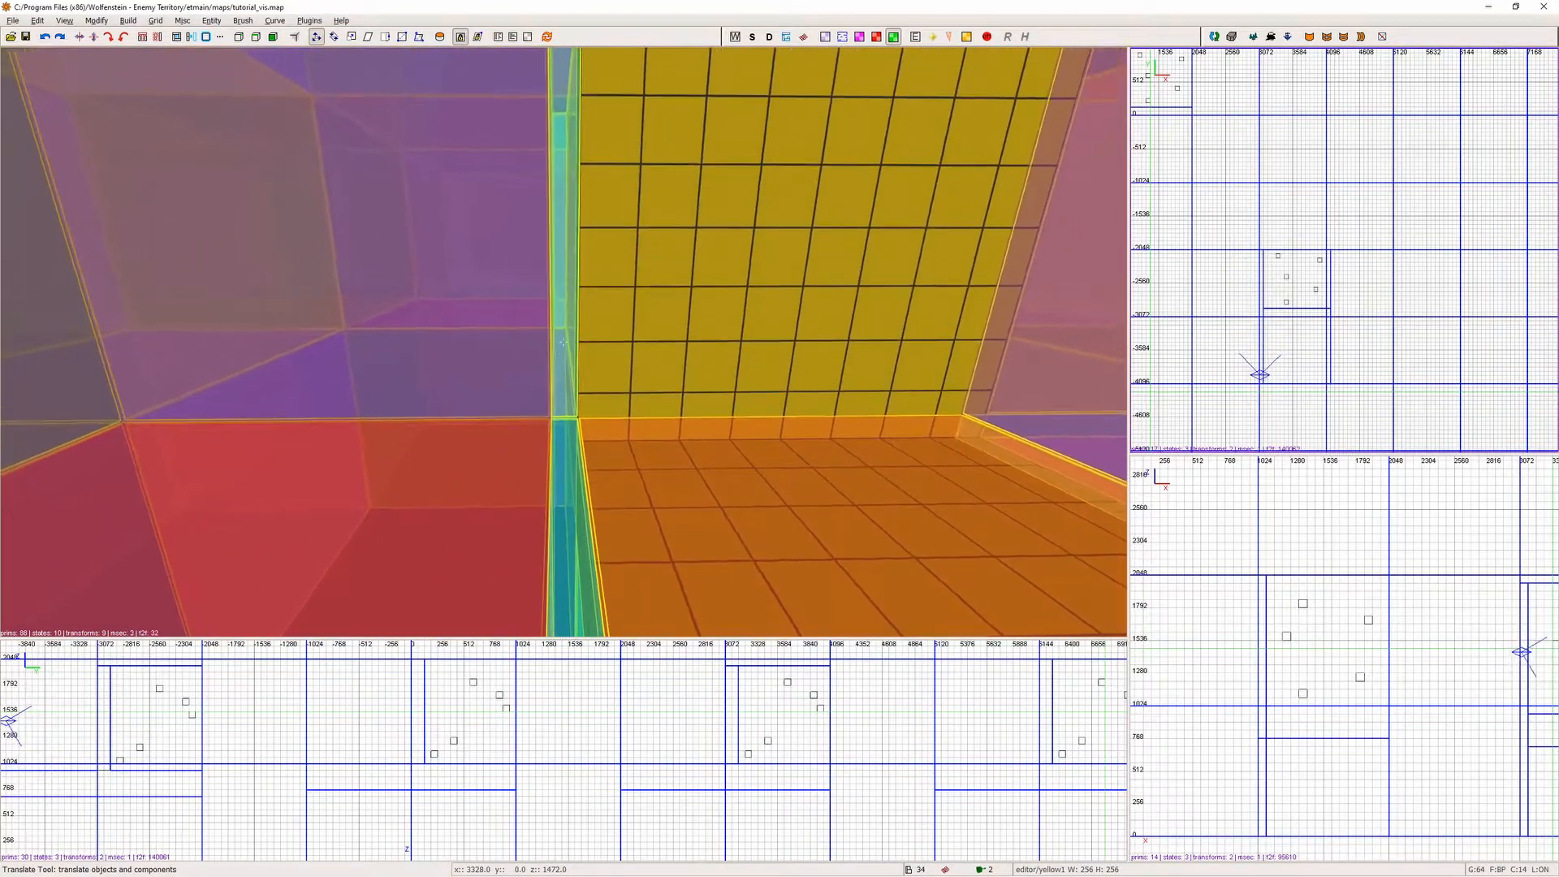
key(Up)
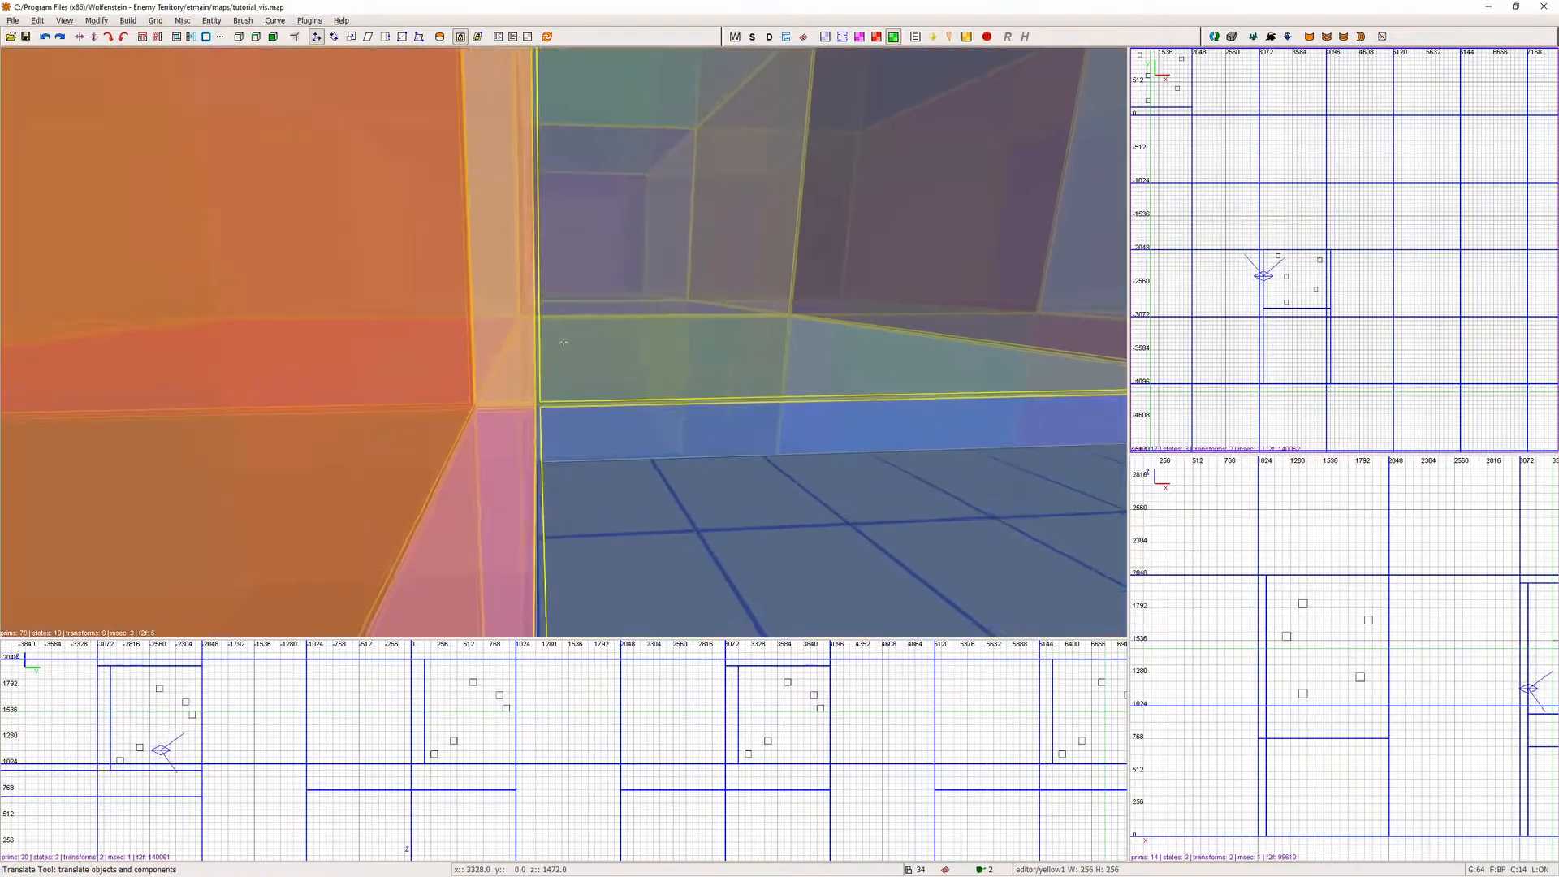
key(Left)
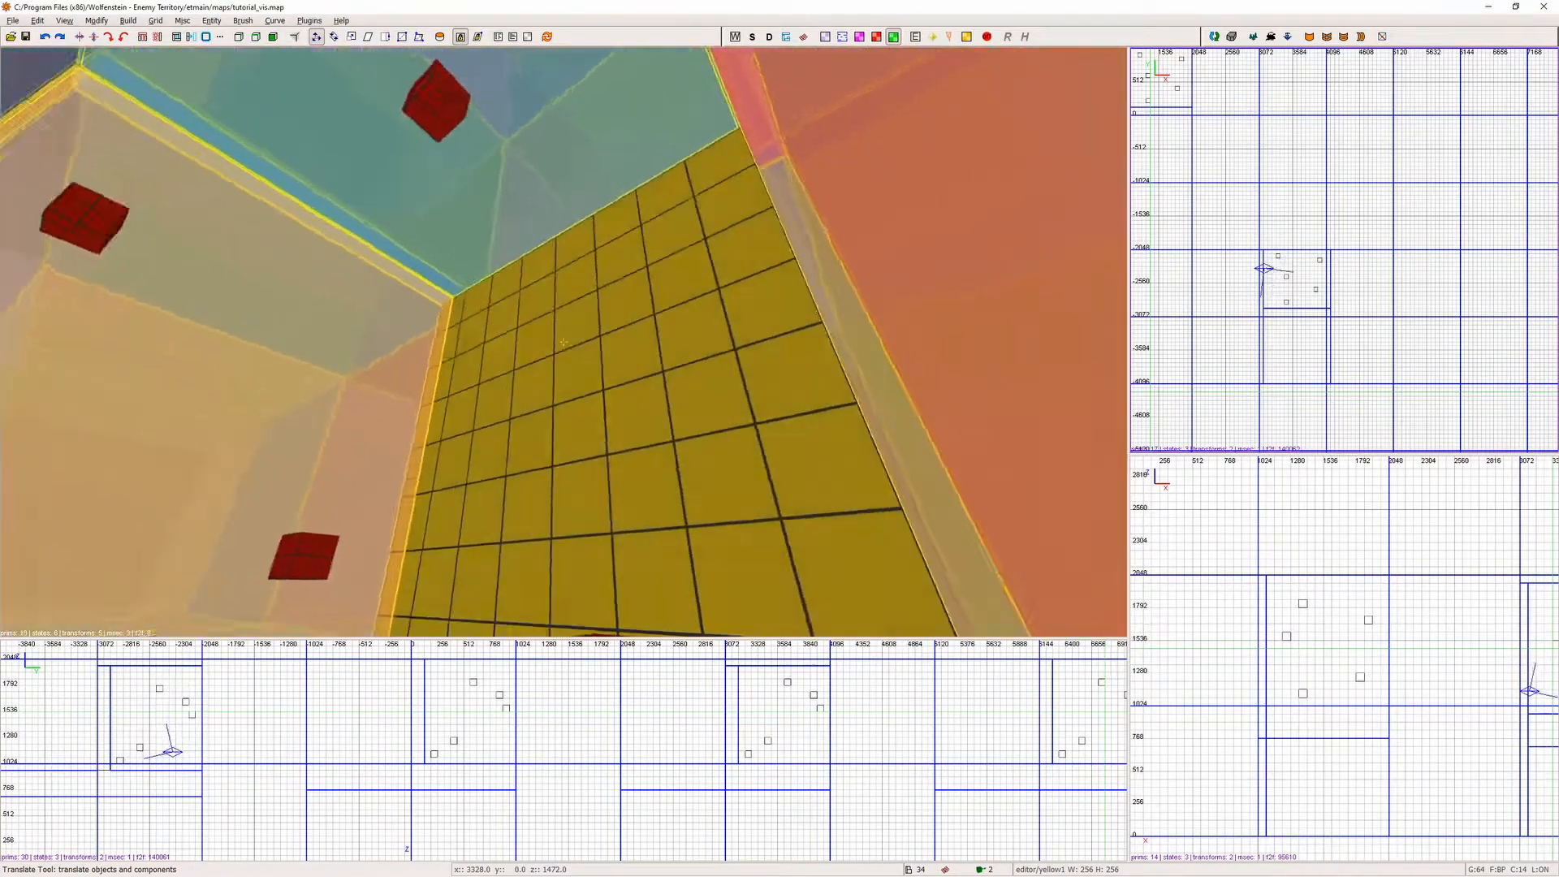
key(Up)
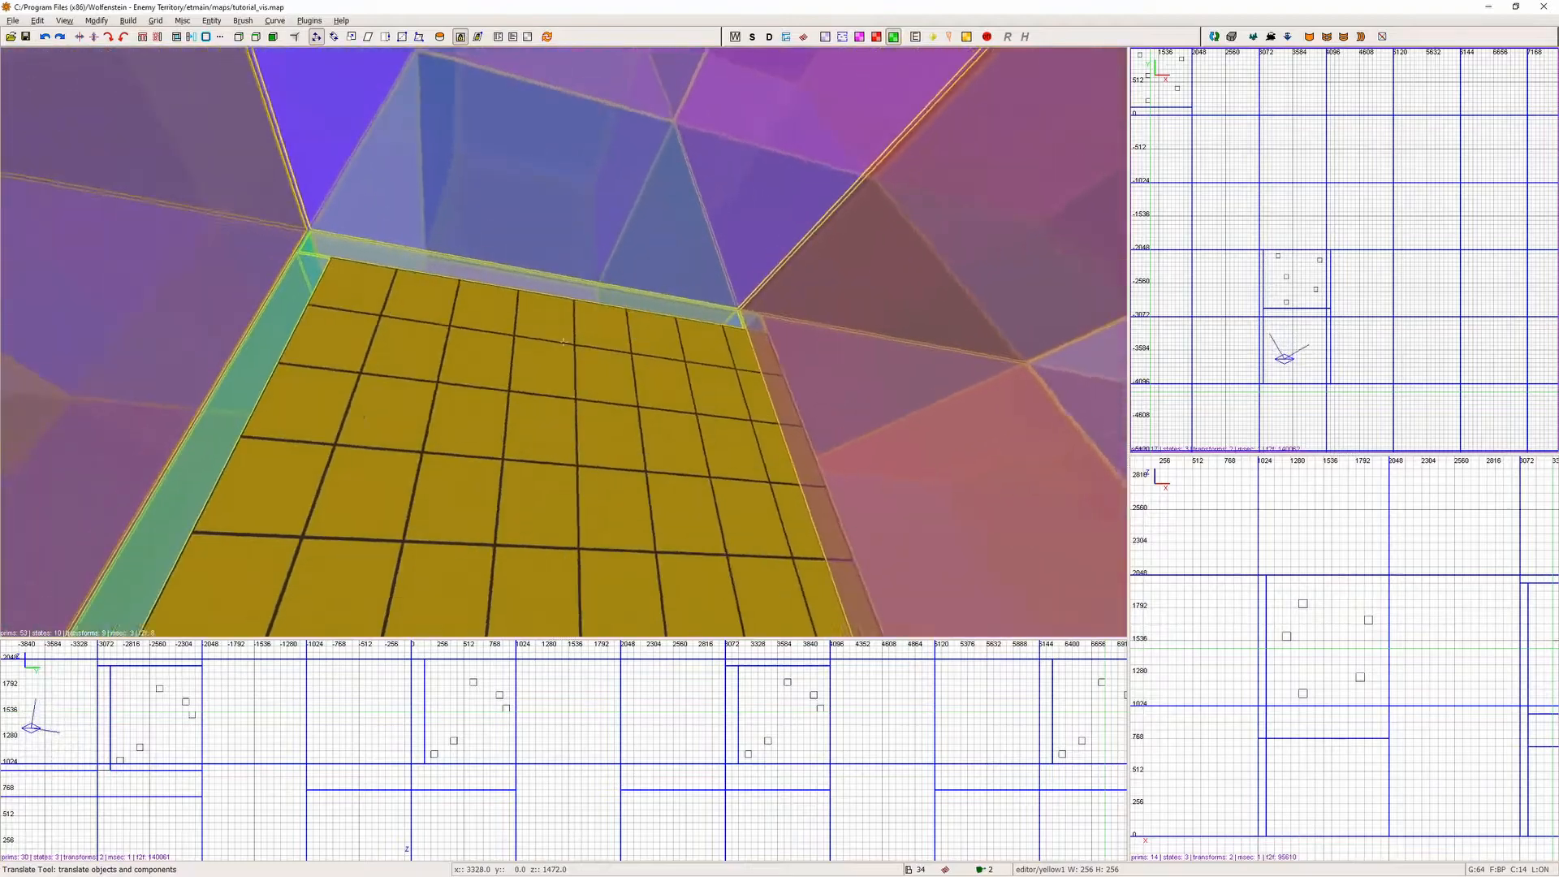
key(d)
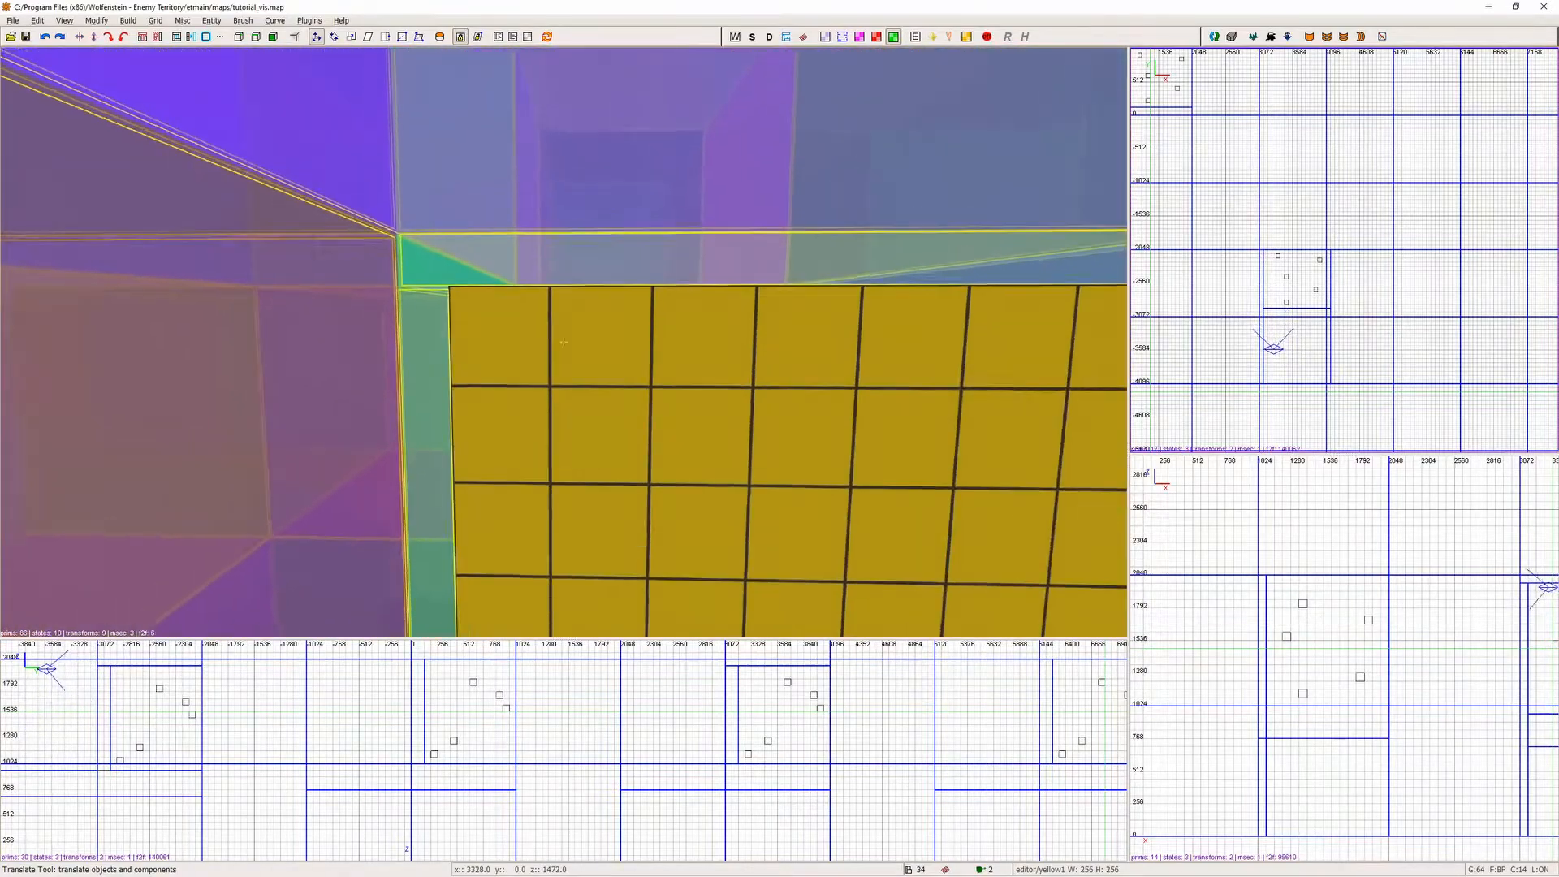
key(Up)
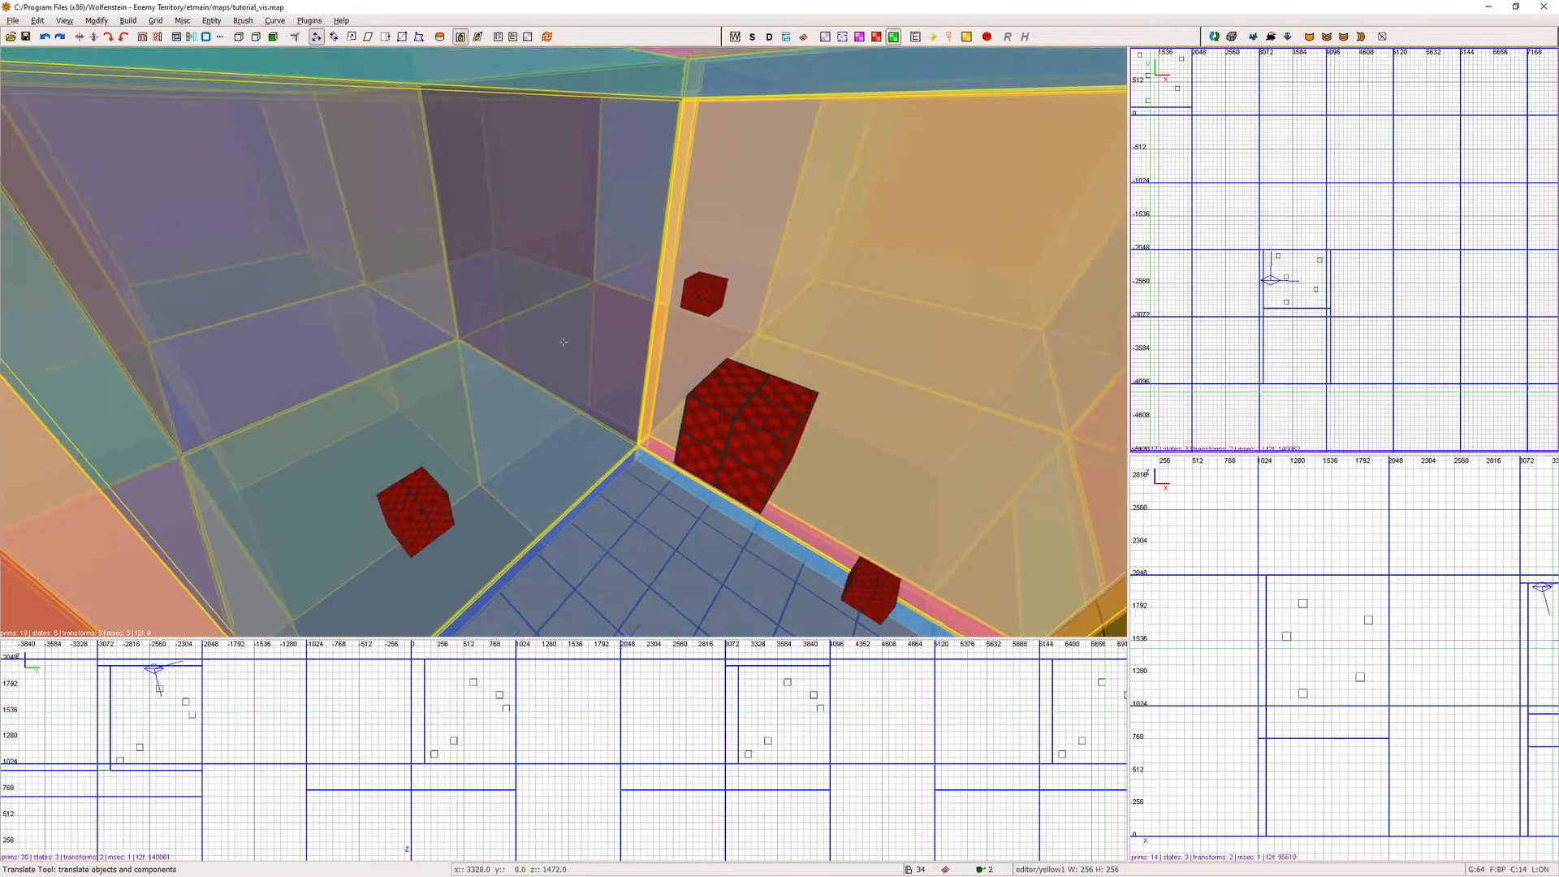
key(Down)
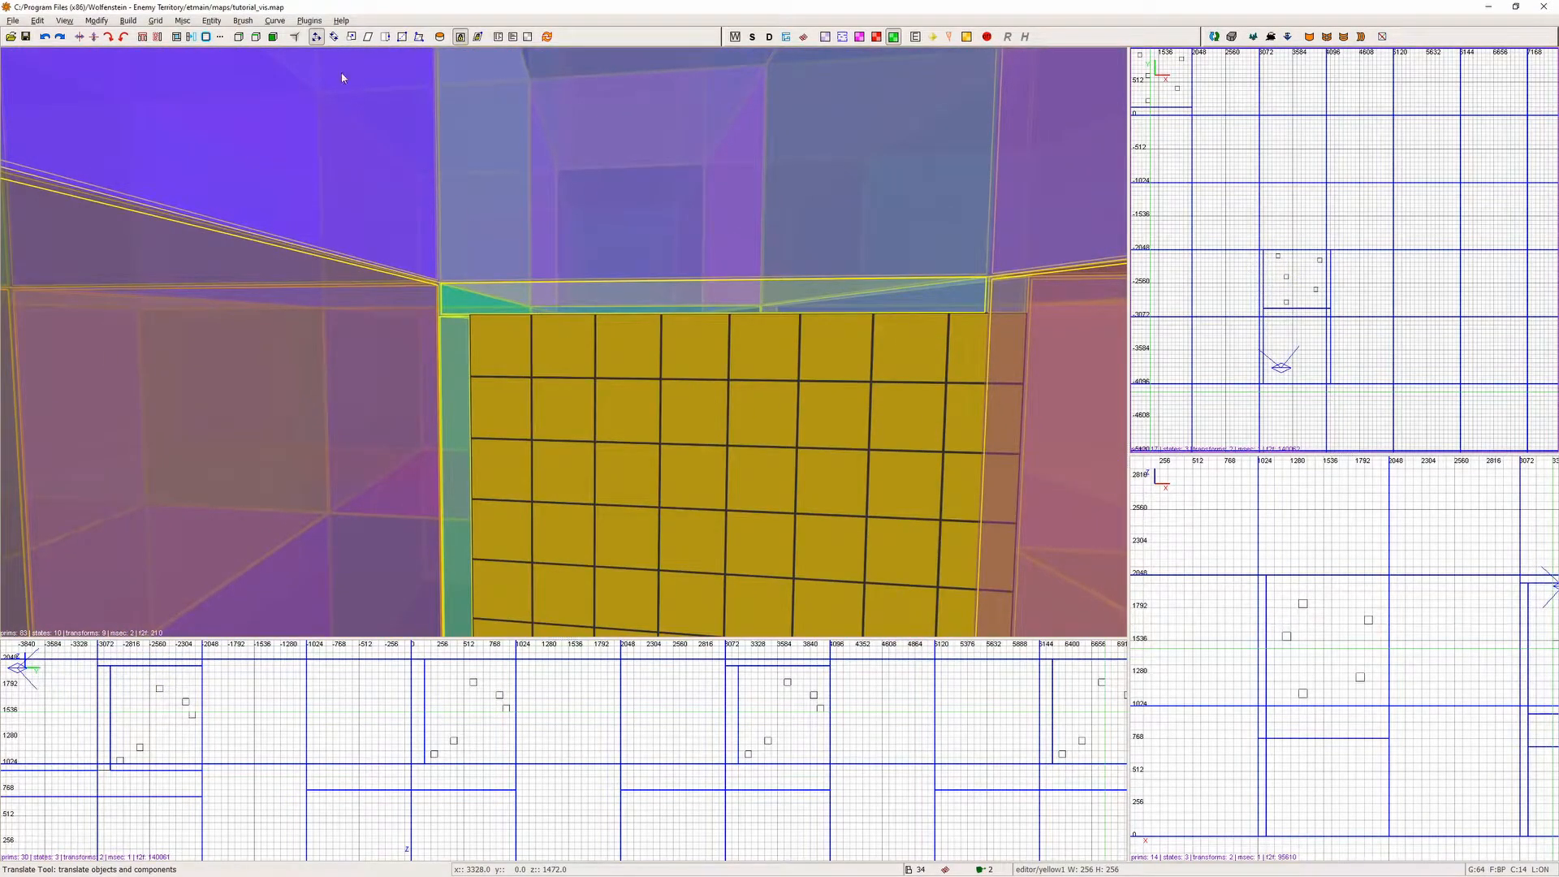
Turn off the portal display in the 3D view and face the row of structures.
click(310, 21)
mouse_move(338, 124)
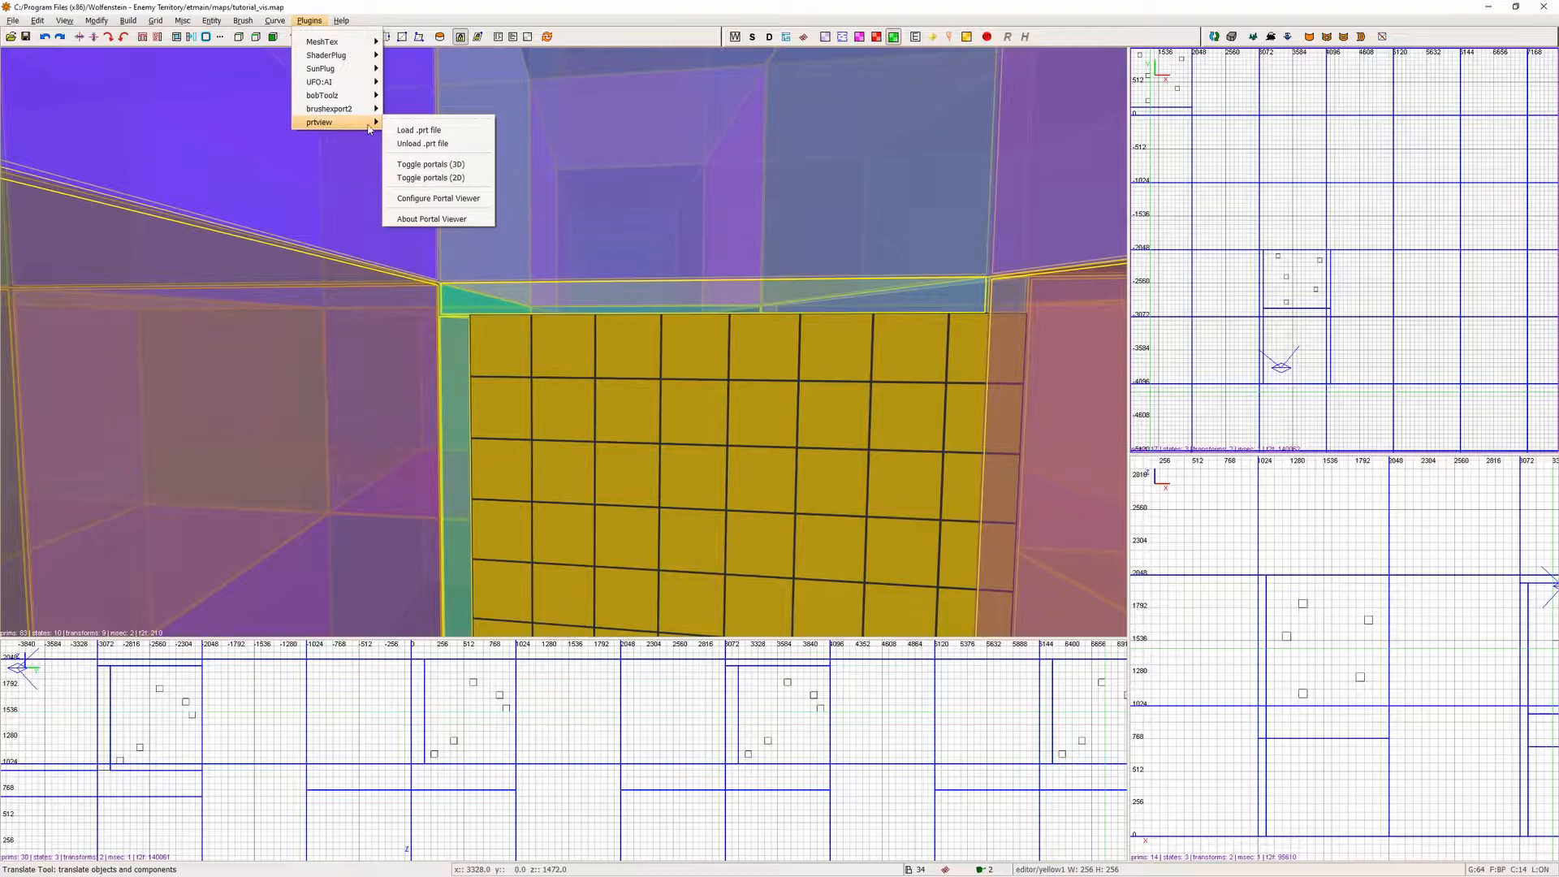
click(435, 160)
right_click(470, 227)
key(Down)
key(Left)
key(Up)
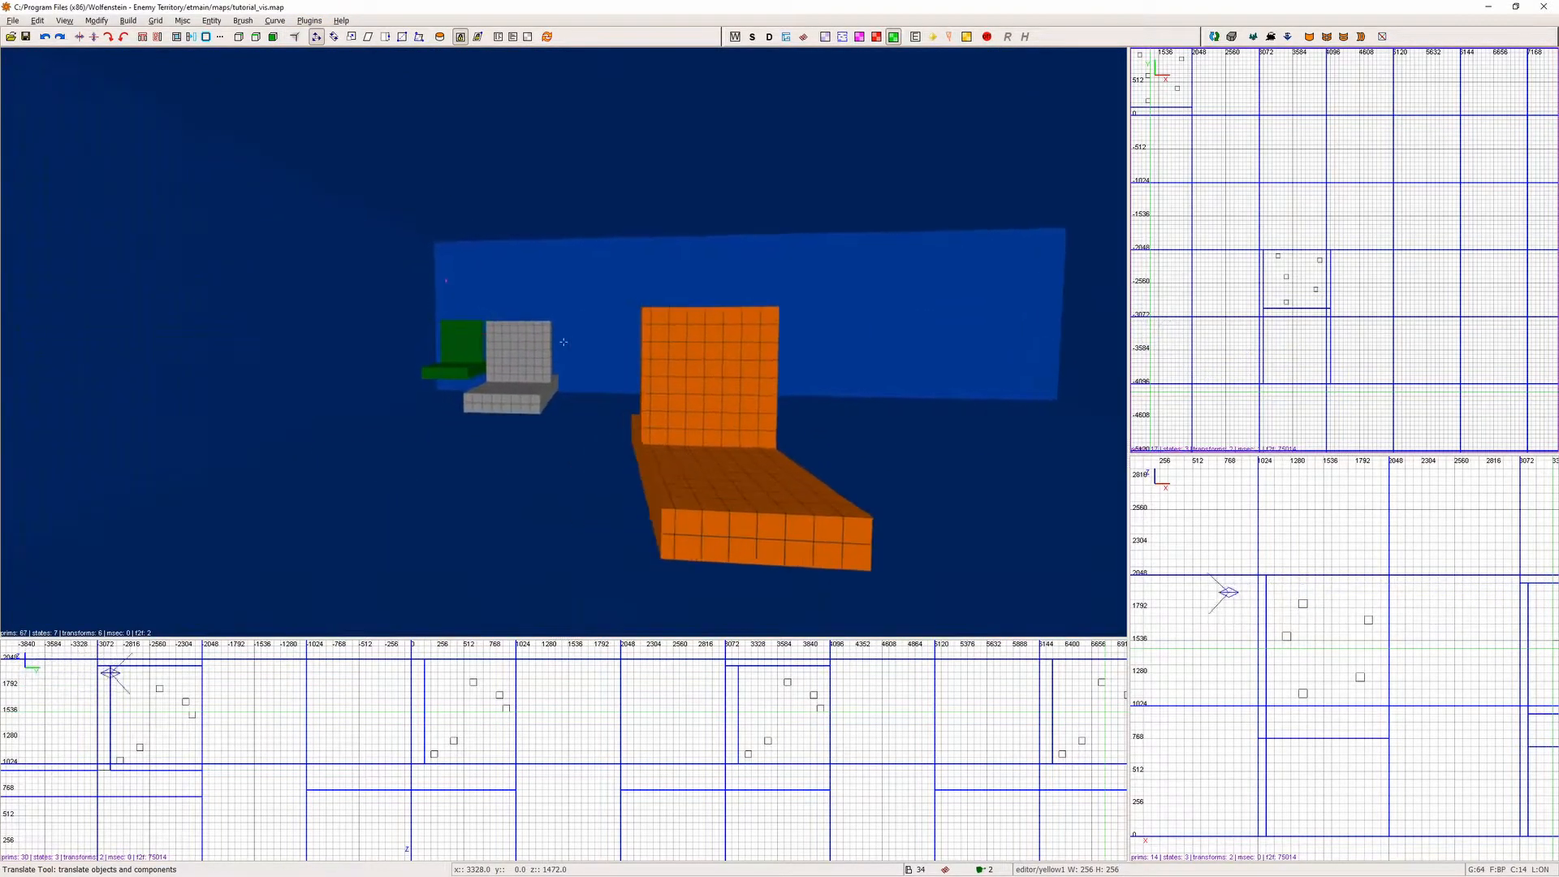
Select the grey structure's upright wall in edge mode to locate it against the portal lines in the side view, and clear the selection.
right_click(564, 343)
shift+click(596, 365)
scroll(542, 745, down, 4)
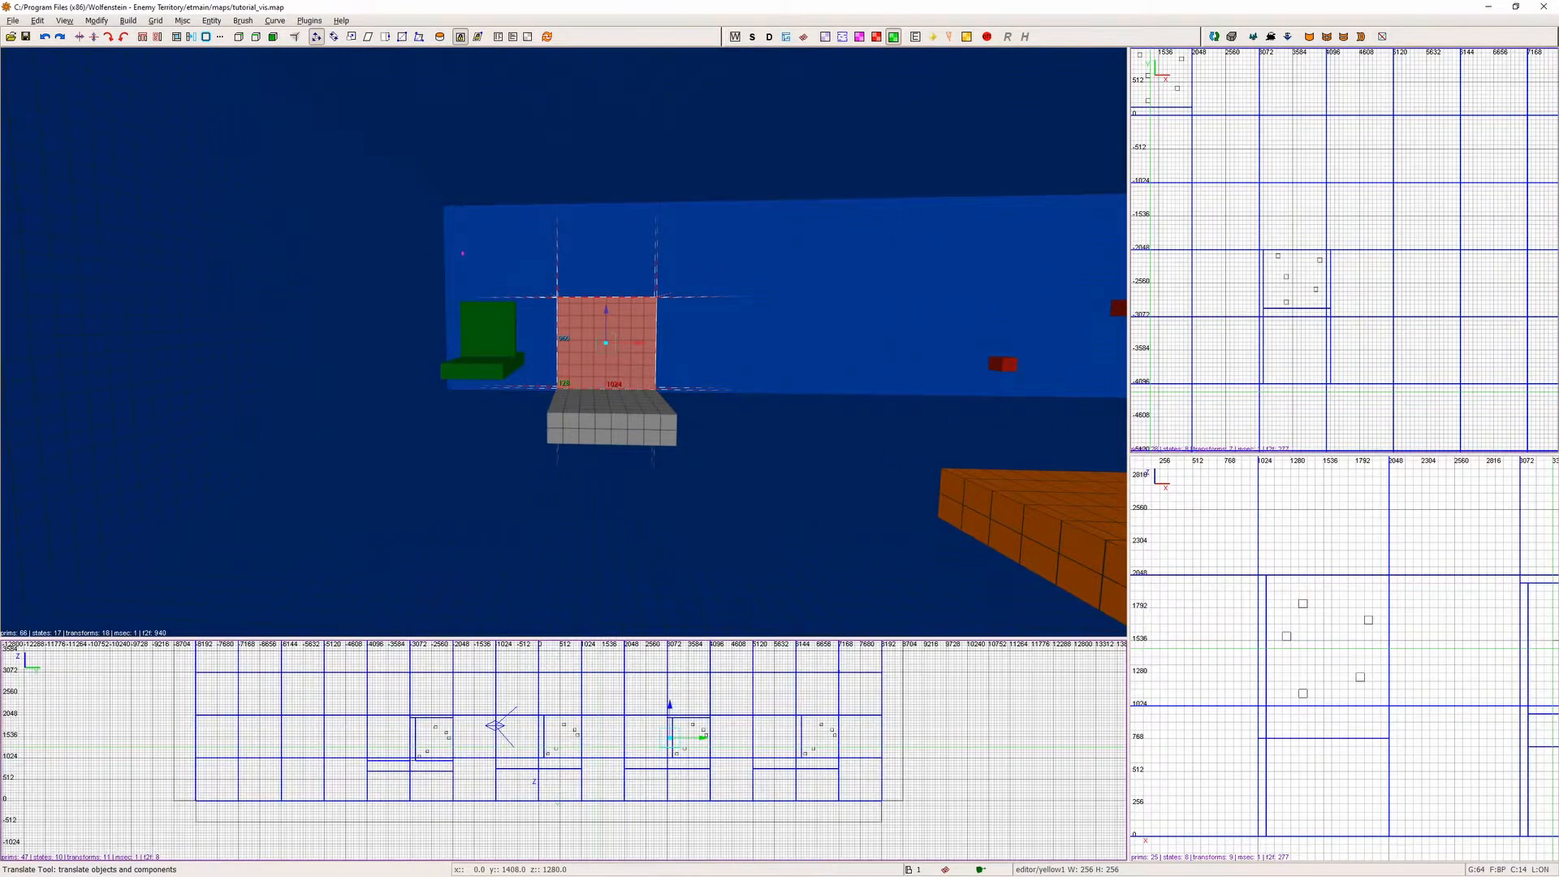
key(e)
scroll(651, 740, up, 4)
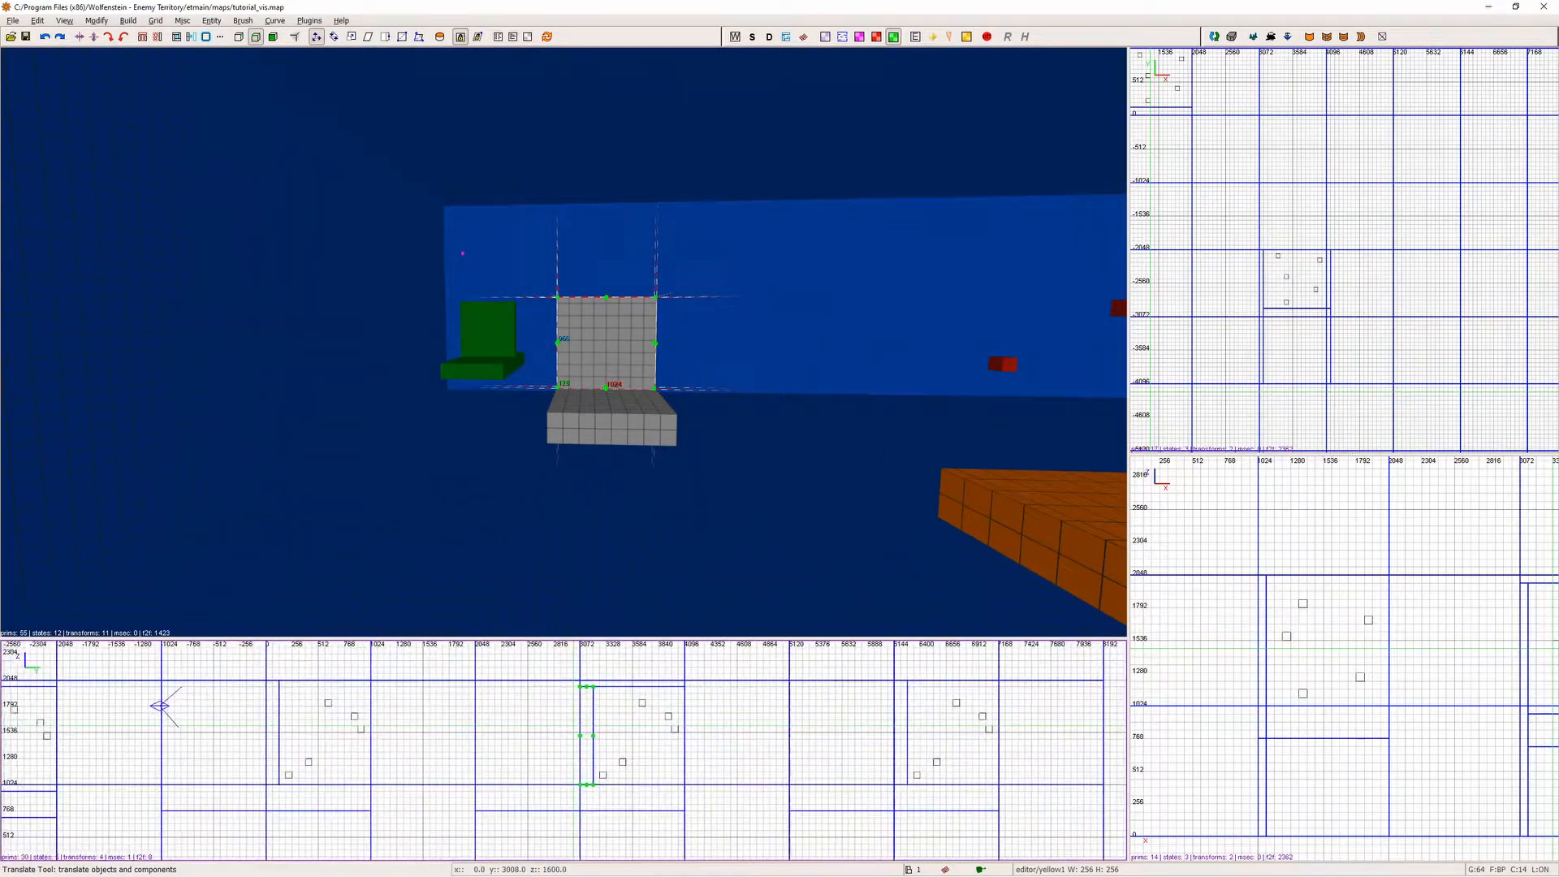
right_drag(657, 724, 666, 734)
key(Escape)
key(Escape)
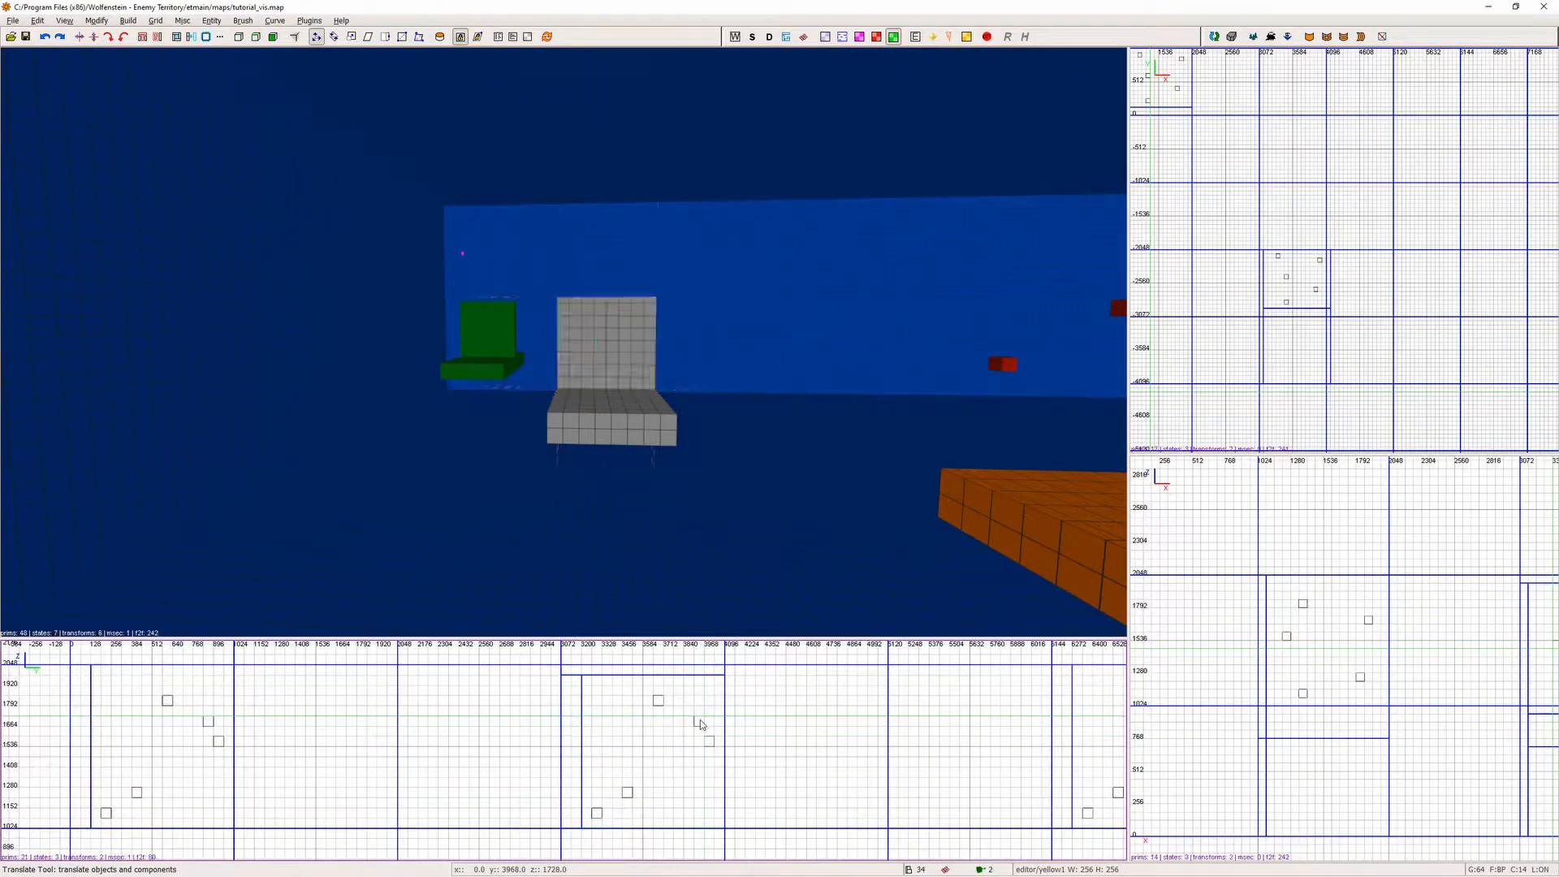
View the grey structure side-on, locate its upright wall in the 2D views by selecting it, and clear the selection.
scroll(1227, 676, down, 4)
right_drag(1309, 660, 1437, 663)
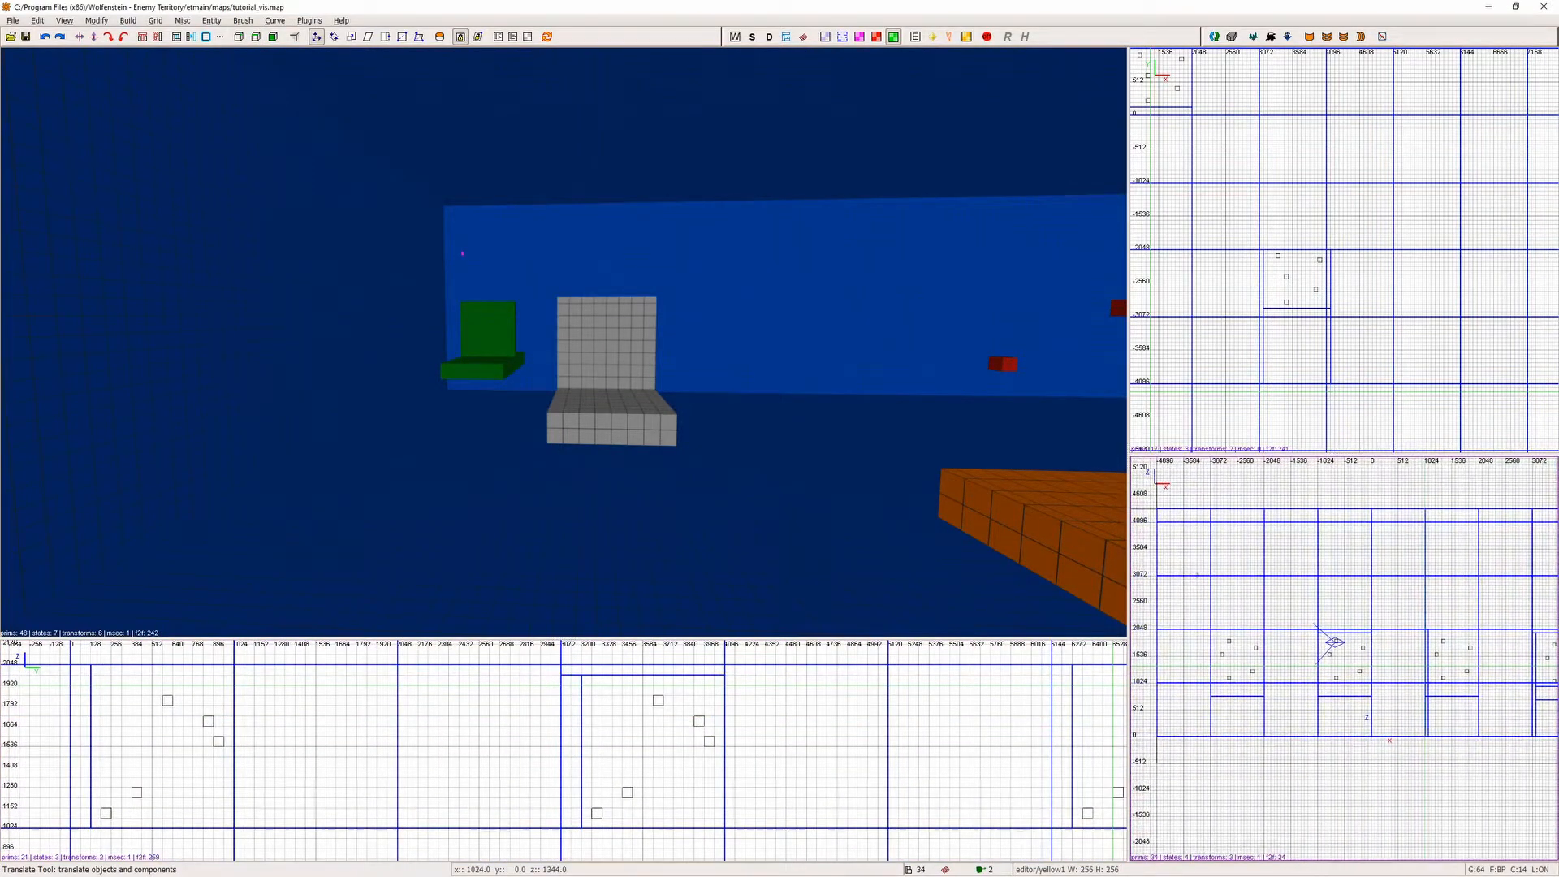
scroll(1309, 660, up, 4)
scroll(1152, 628, up, 1)
right_click(698, 452)
key(w)
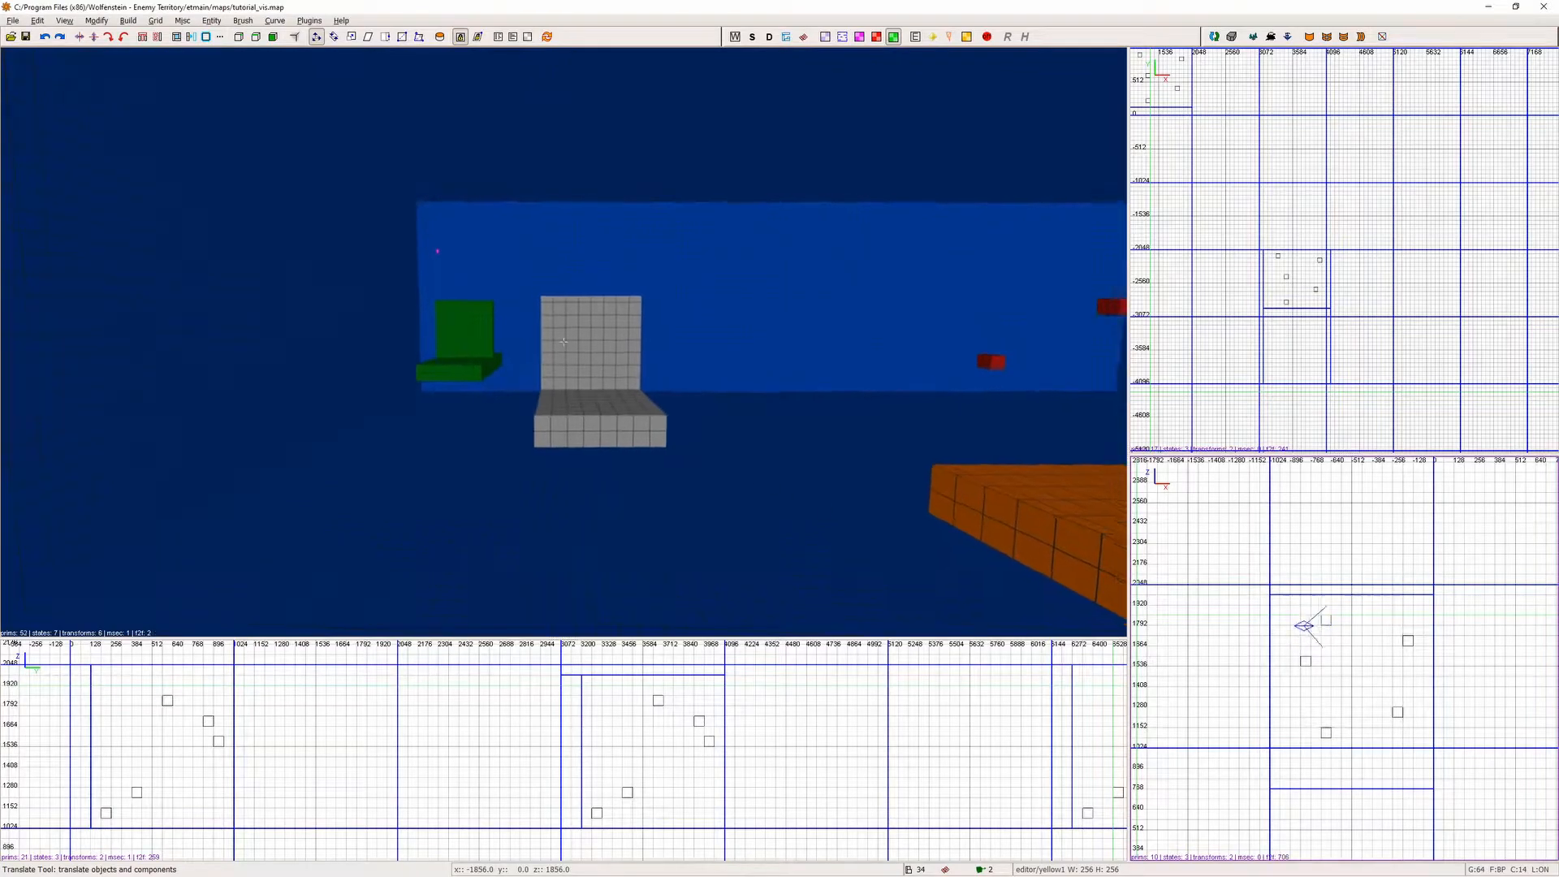
key(s)
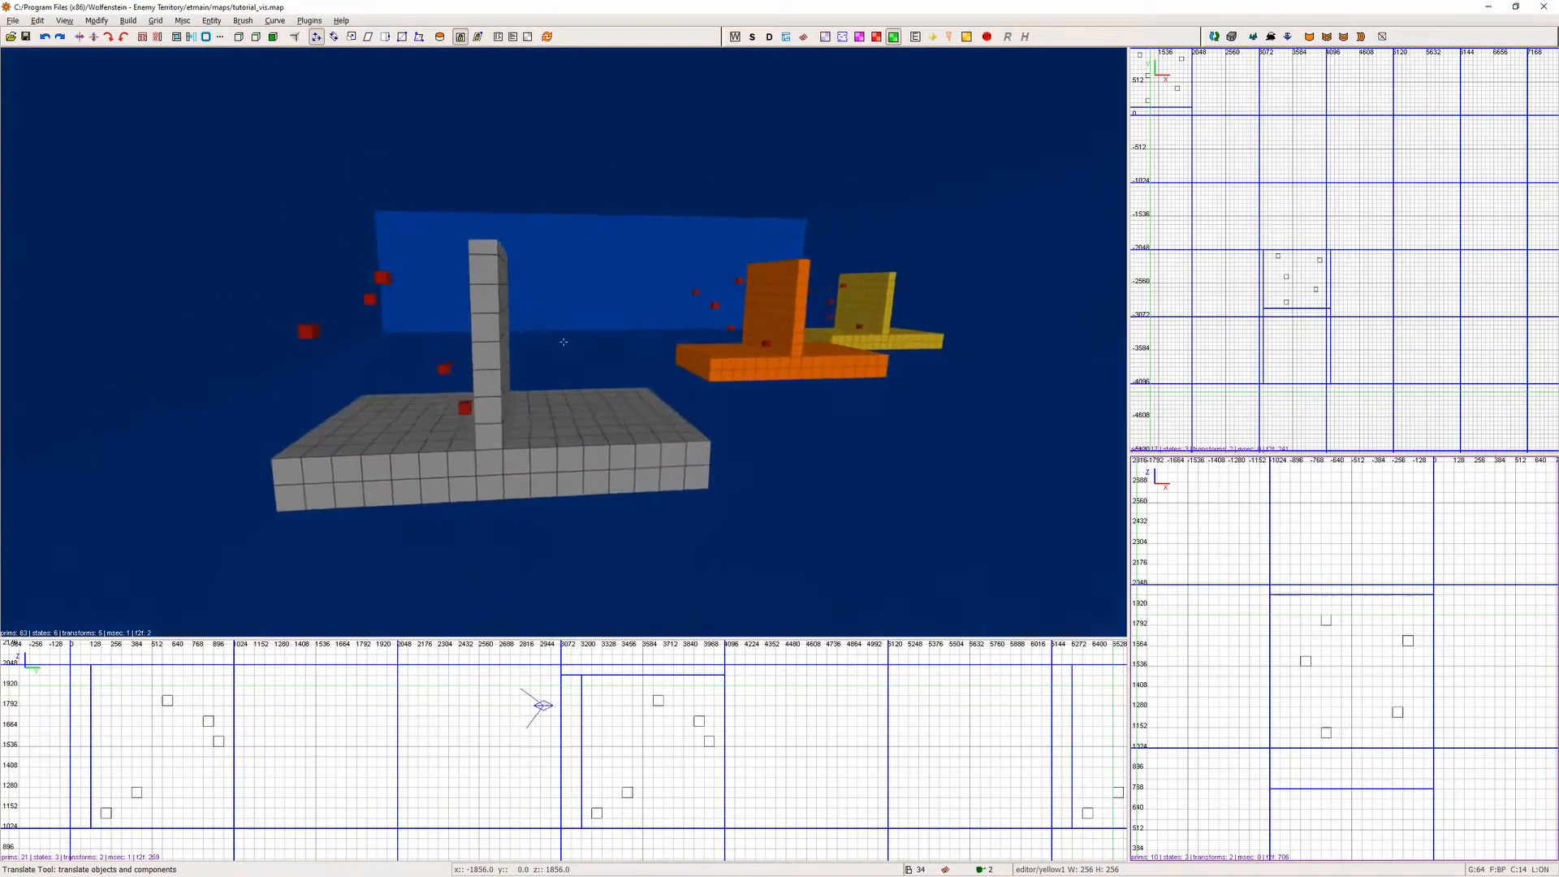
right_click(566, 340)
shift+click(564, 335)
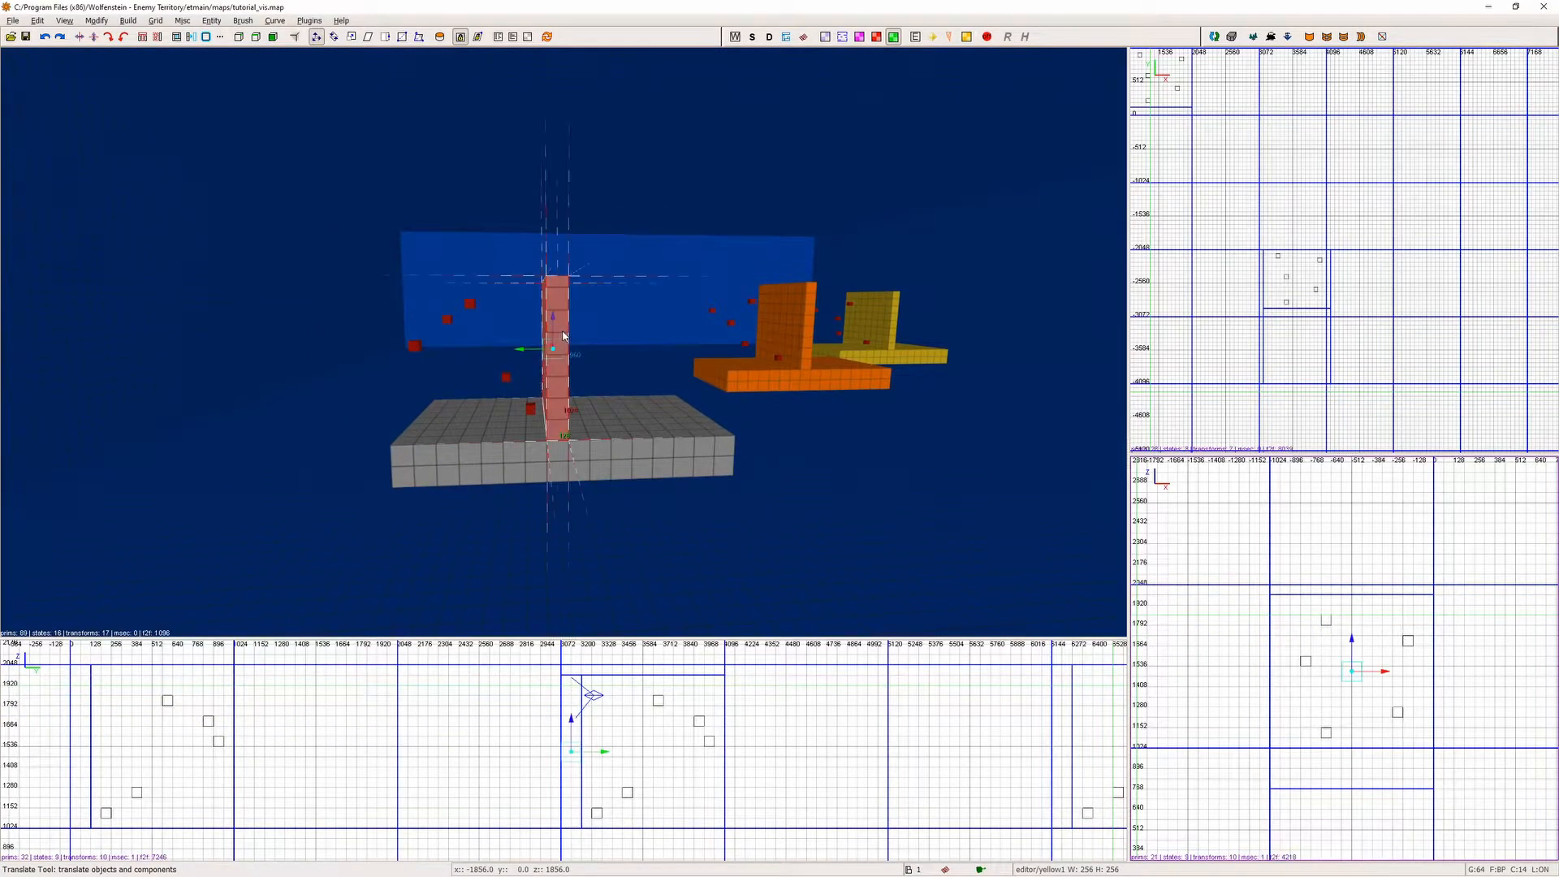
key(Escape)
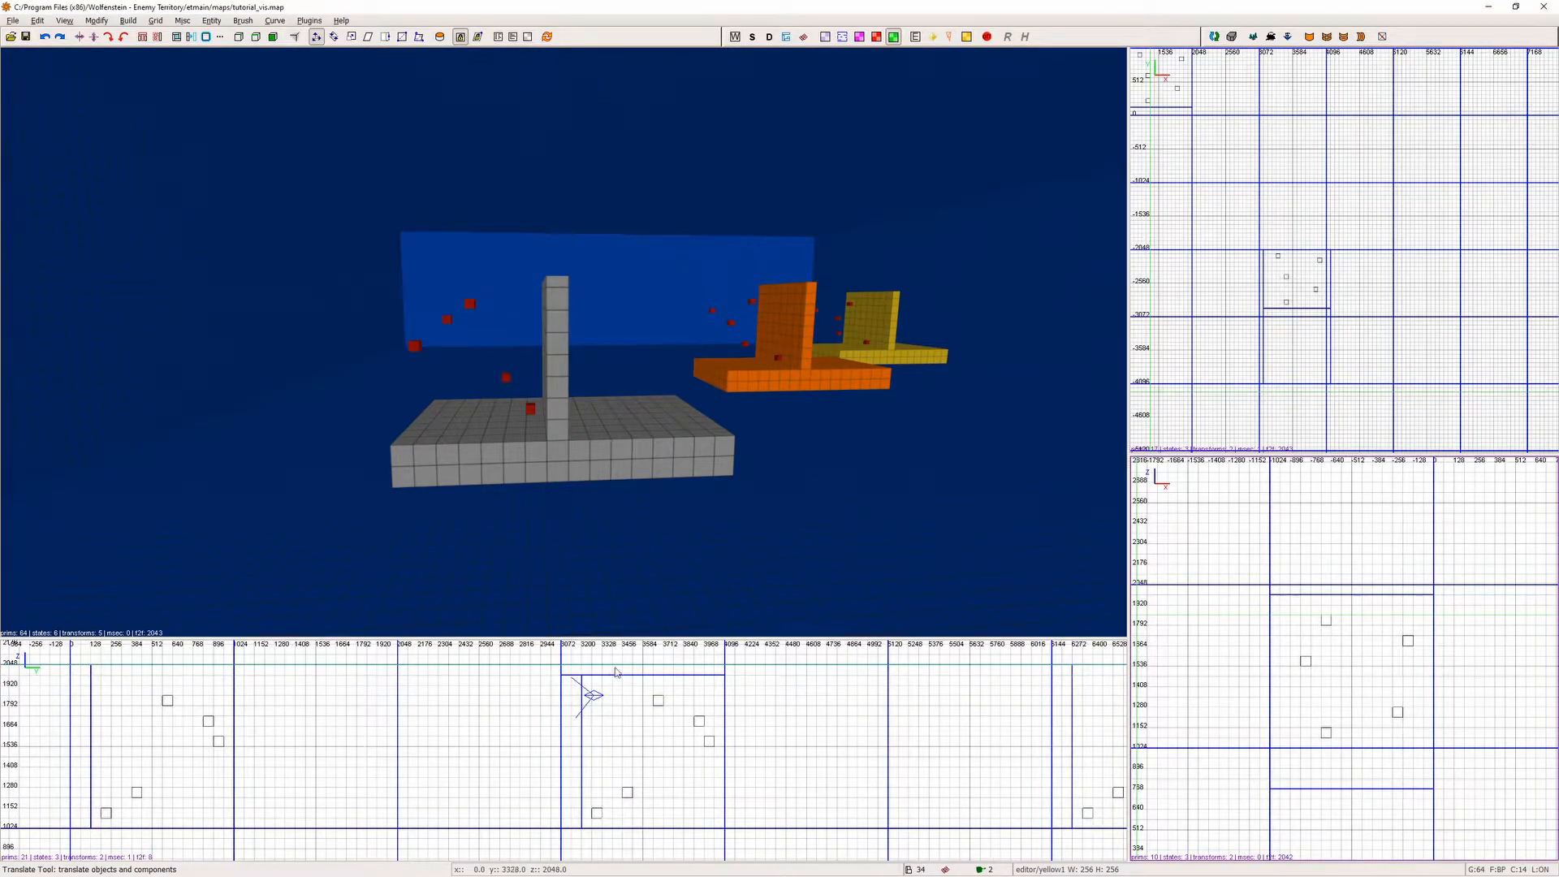
Create a 2048 × 1024 × 64 brush above the grey wall, textured common/hintskip with common/hint on its underside.
drag(560, 672, 403, 679)
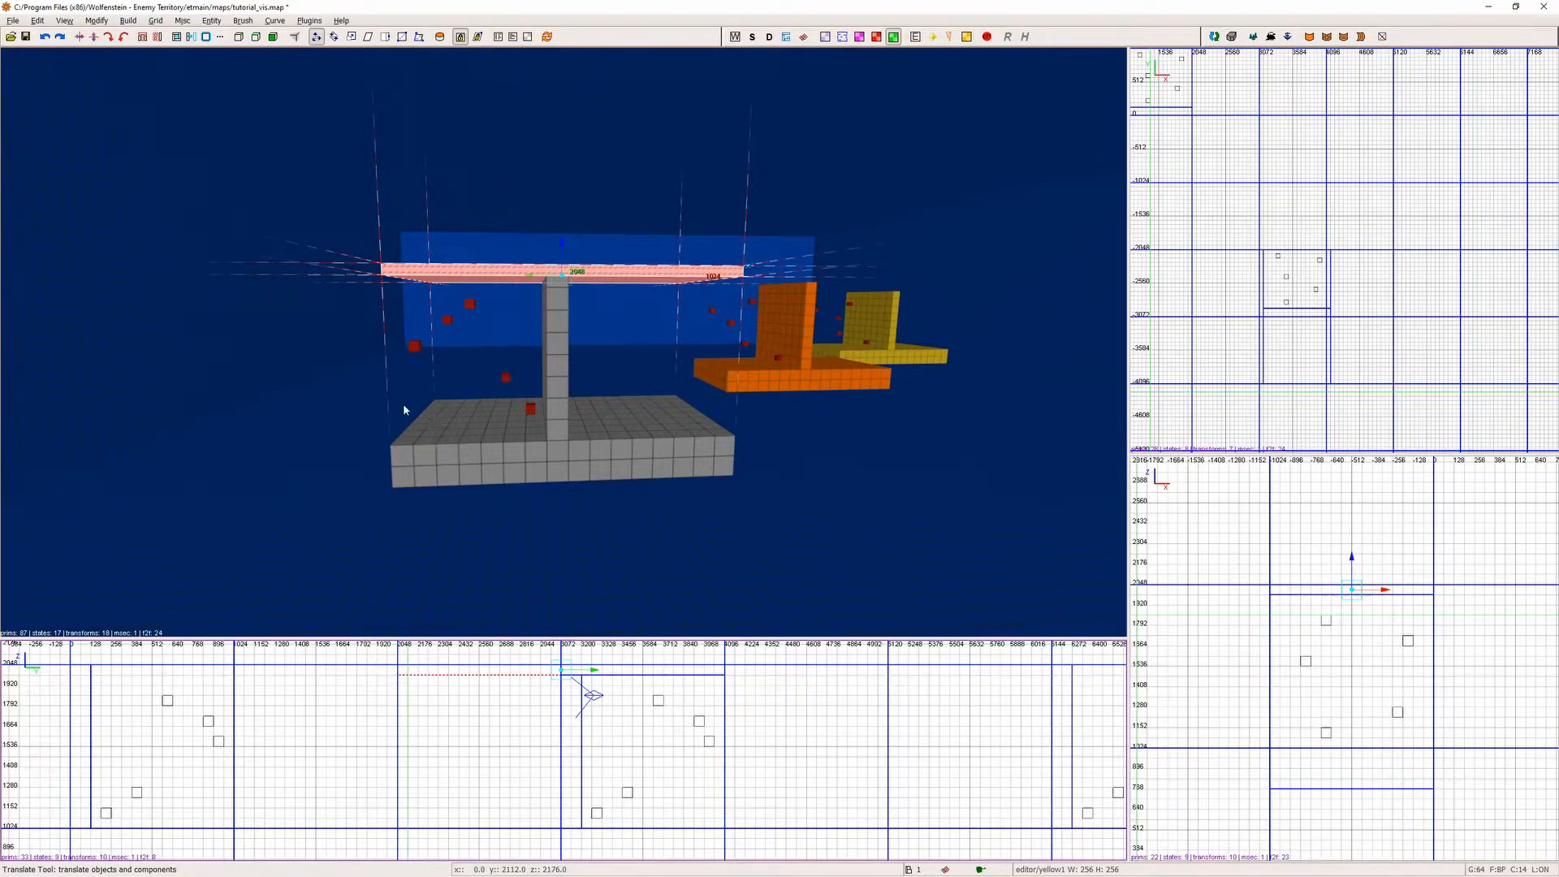
key(t)
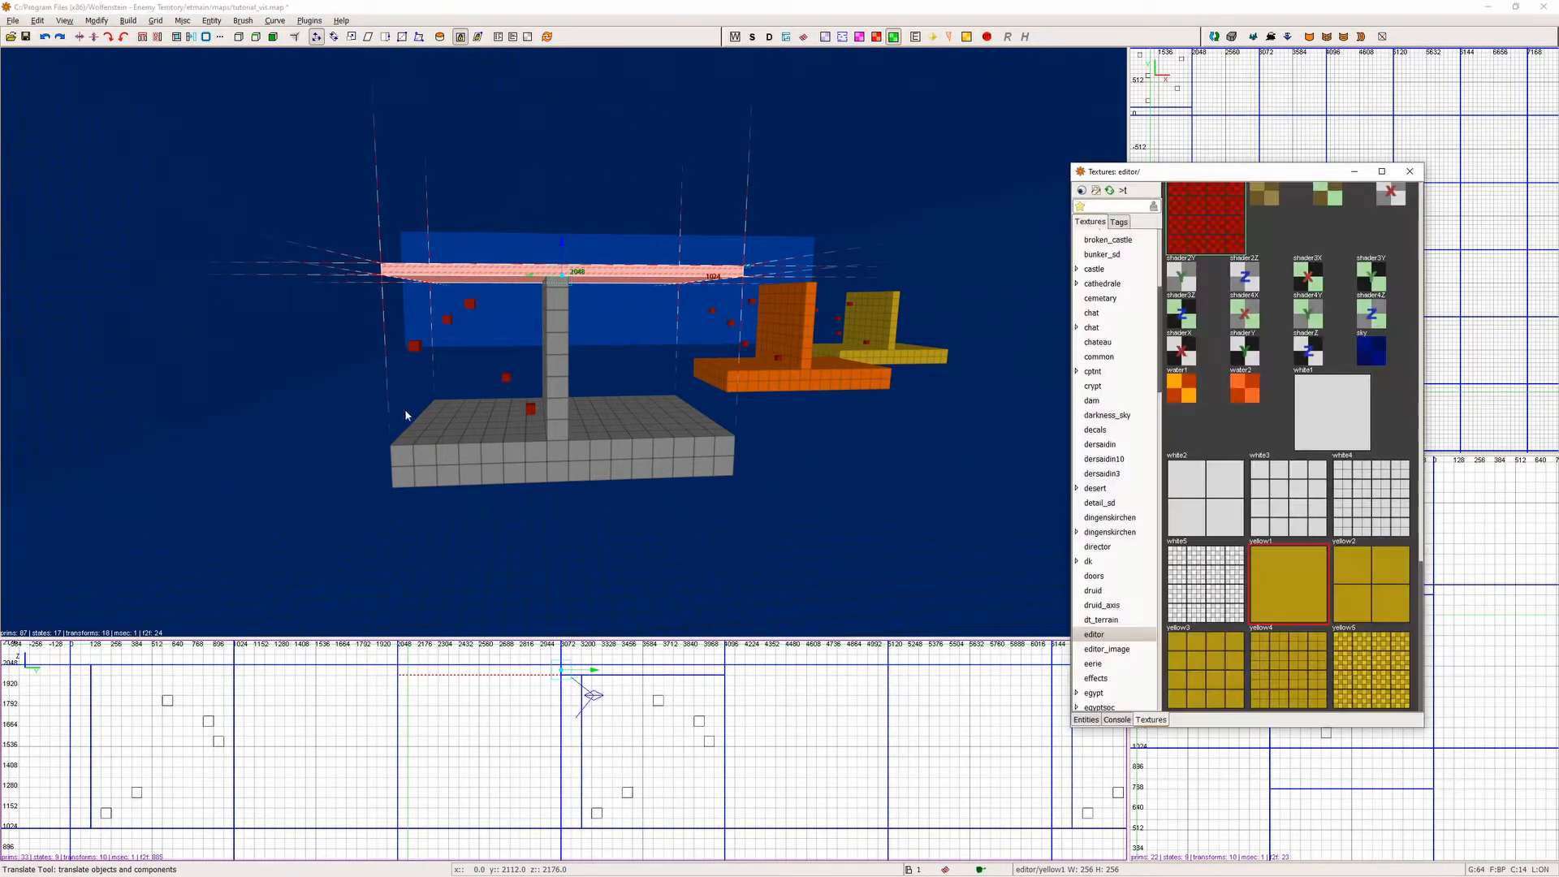
click(1099, 358)
click(1370, 392)
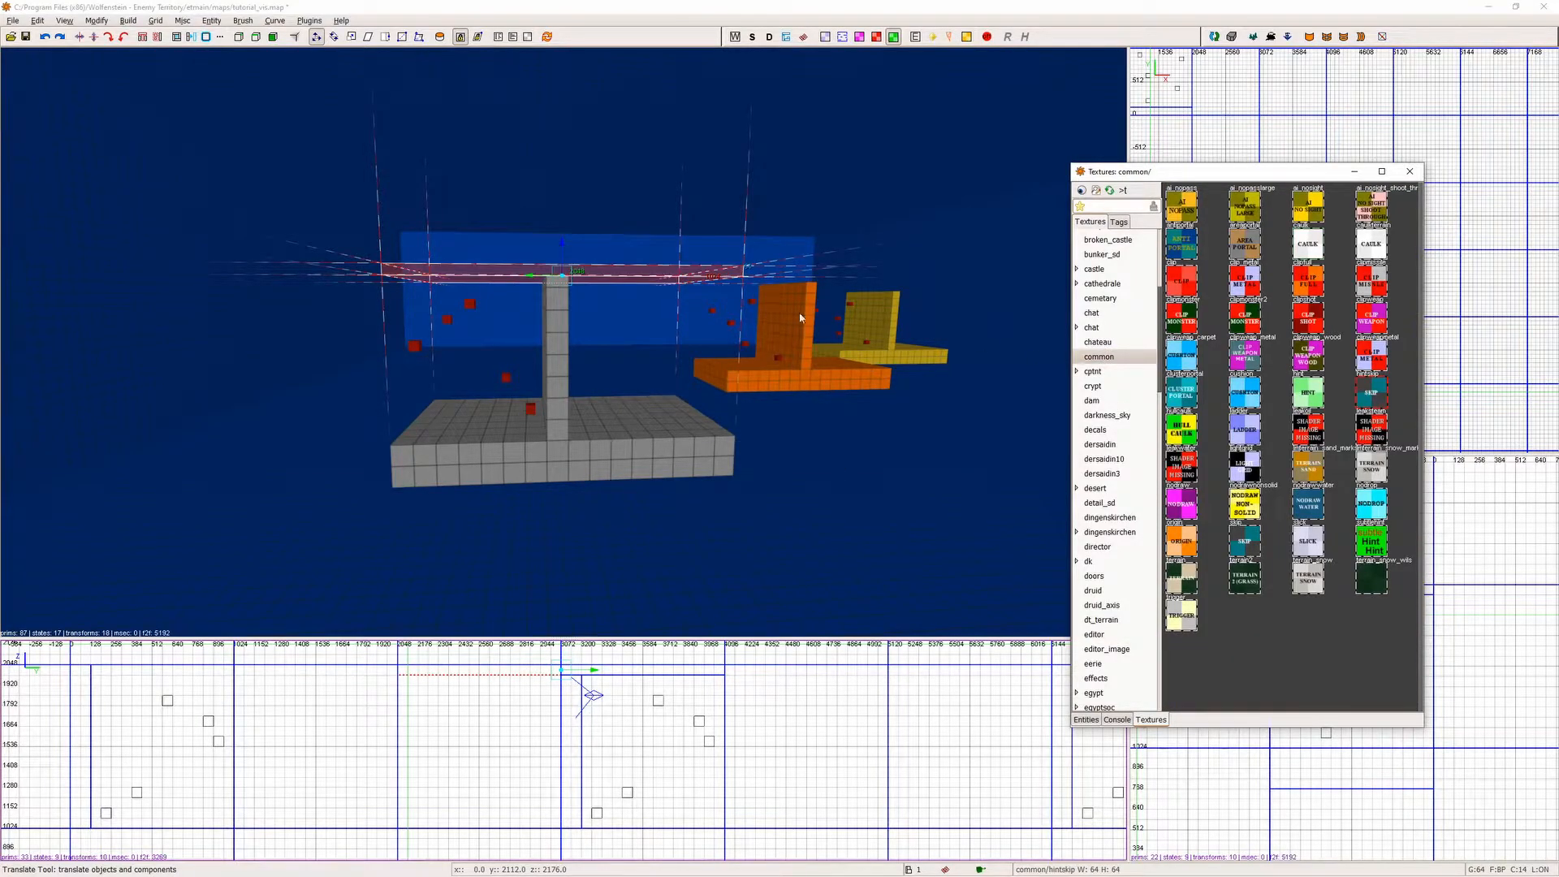
key(t)
key(Escape)
key(t)
key(BackSpace)
click(1410, 172)
key(ctrl+z)
shift+click(626, 275)
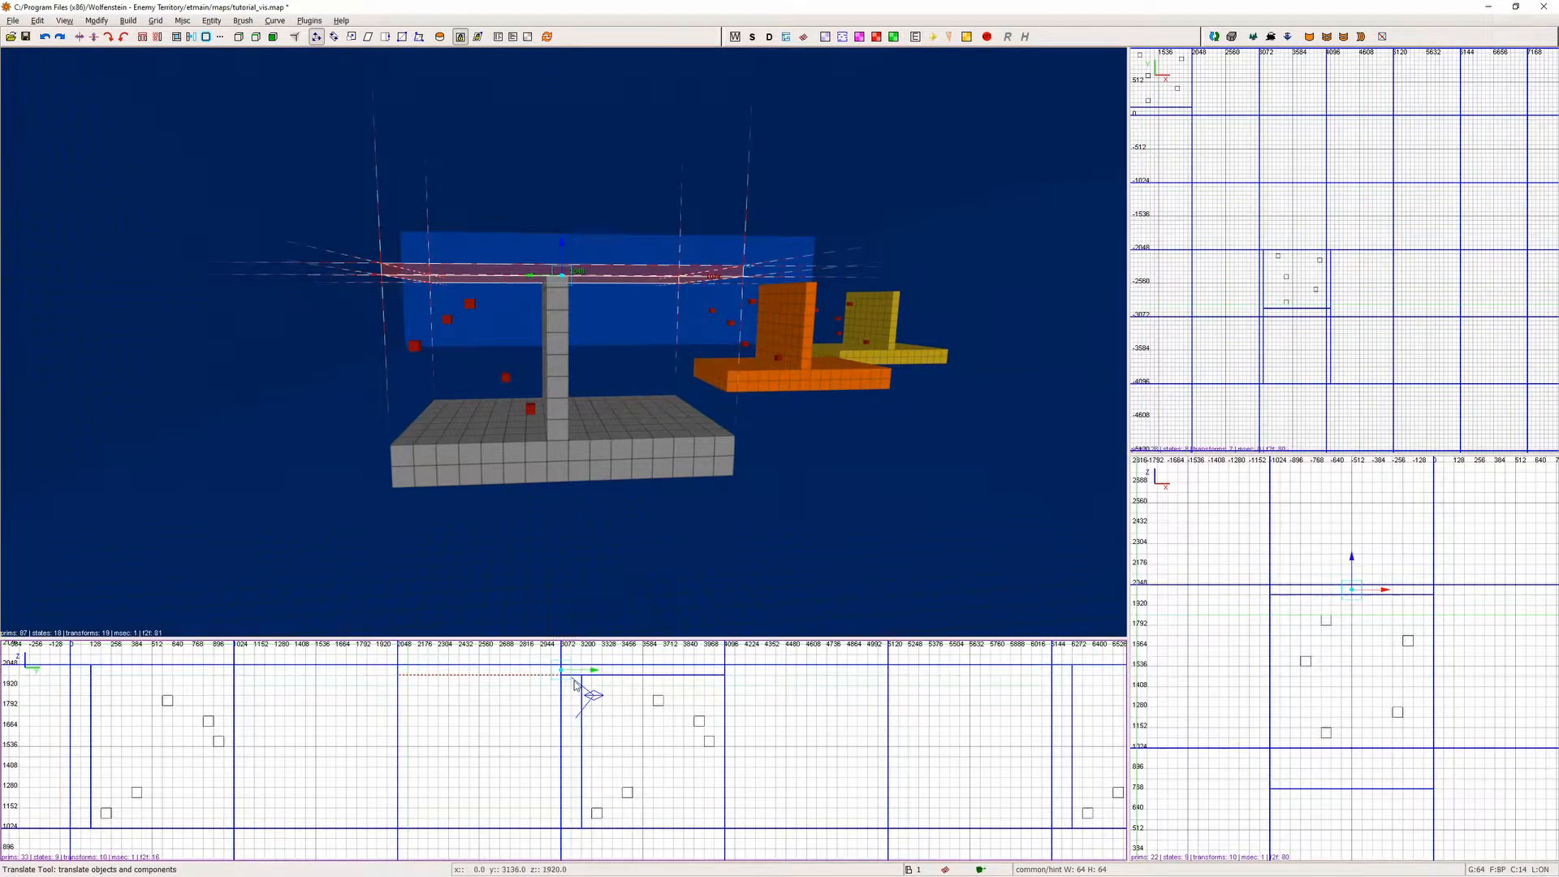
Compile the map's BSP and run the vis stage with the portal file saved.
right_drag(573, 683, 549, 696)
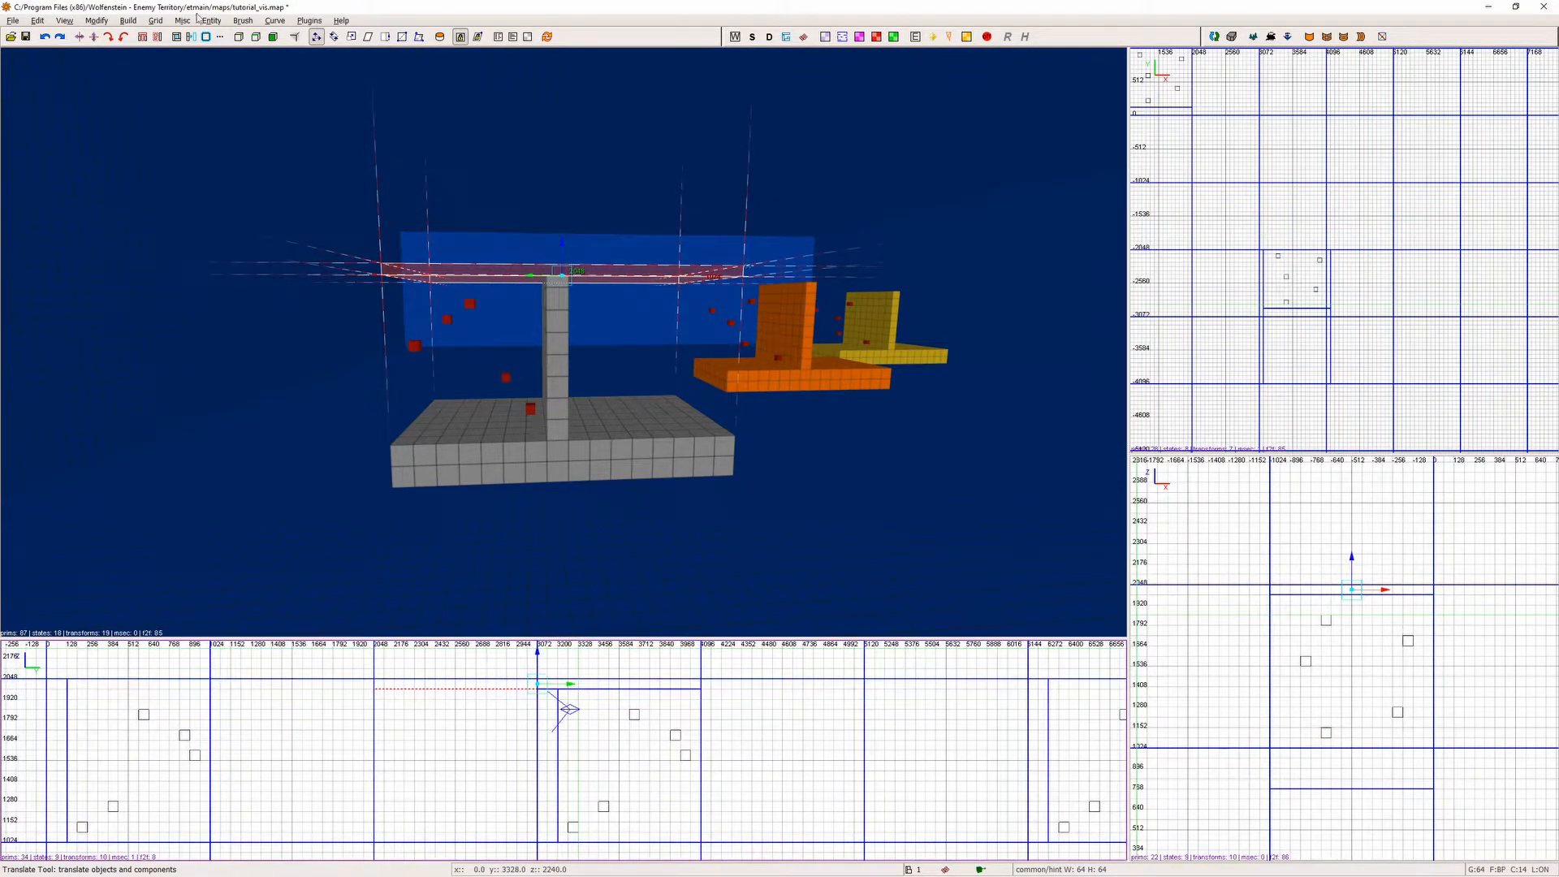
click(127, 19)
click(166, 76)
click(130, 20)
click(165, 89)
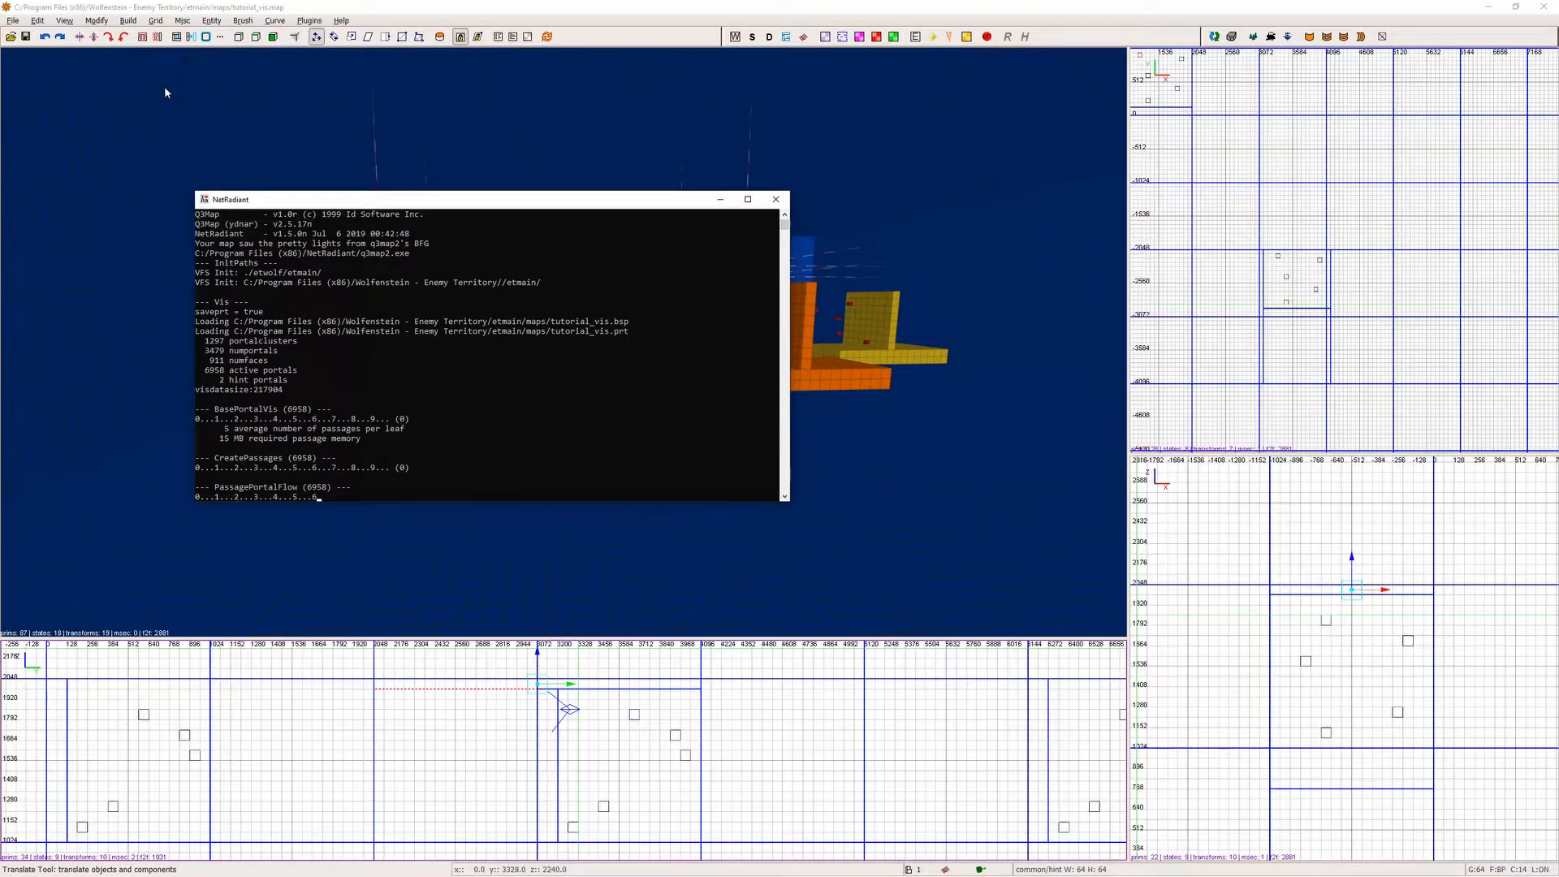
Load tutorial_vis.prt in the portal viewer with both 2D and 3D display enabled.
click(309, 20)
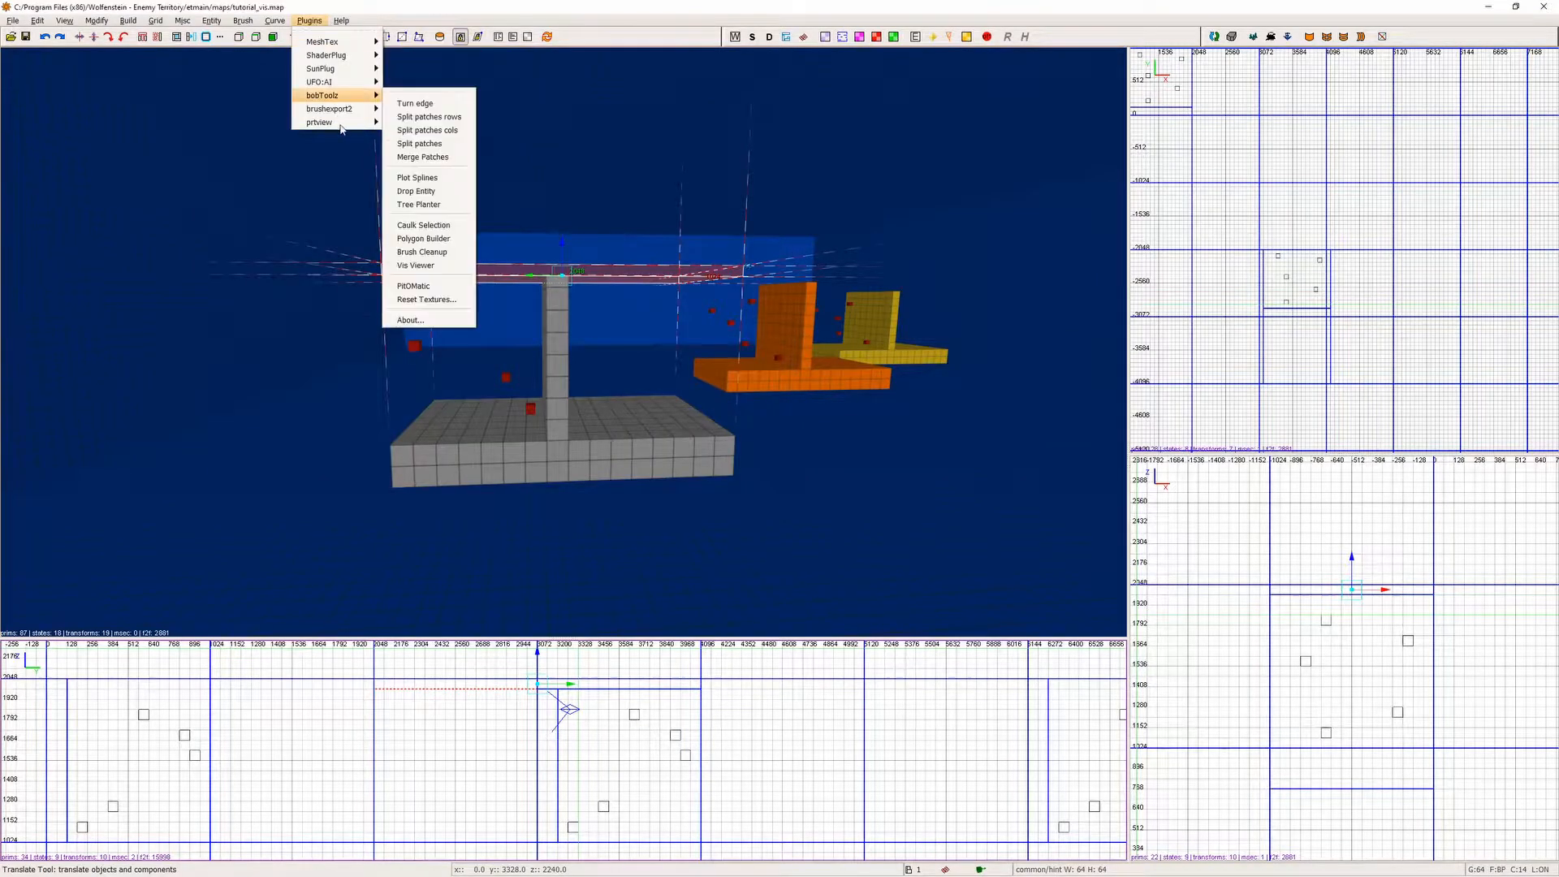
mouse_move(313, 123)
click(418, 129)
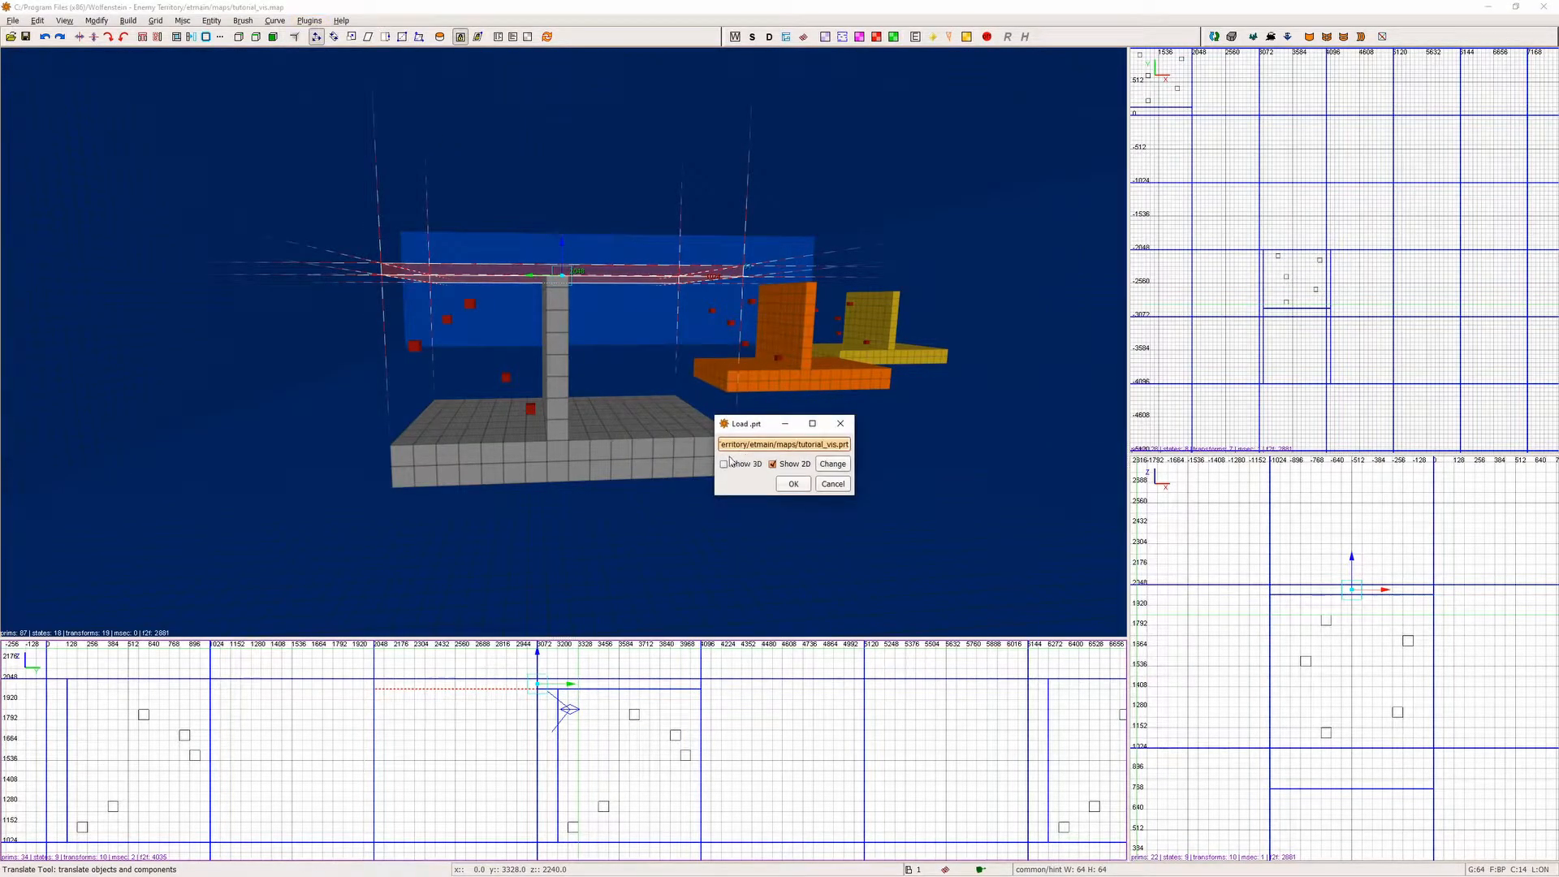
click(793, 484)
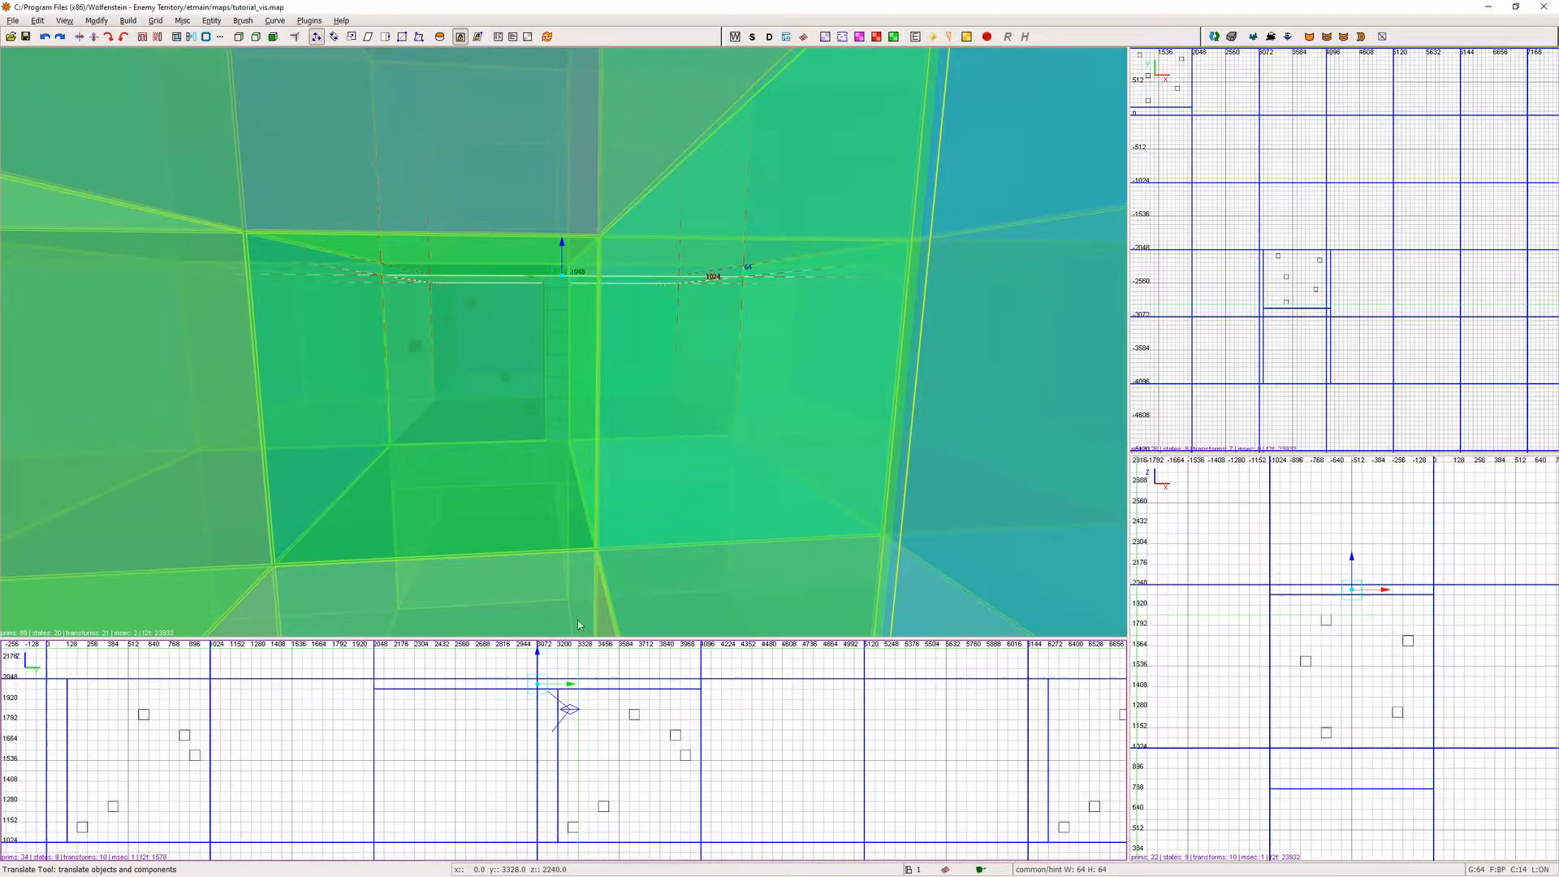
Fly around the grey structure and examine how the hint brush divides the portals above its wall.
right_click(564, 342)
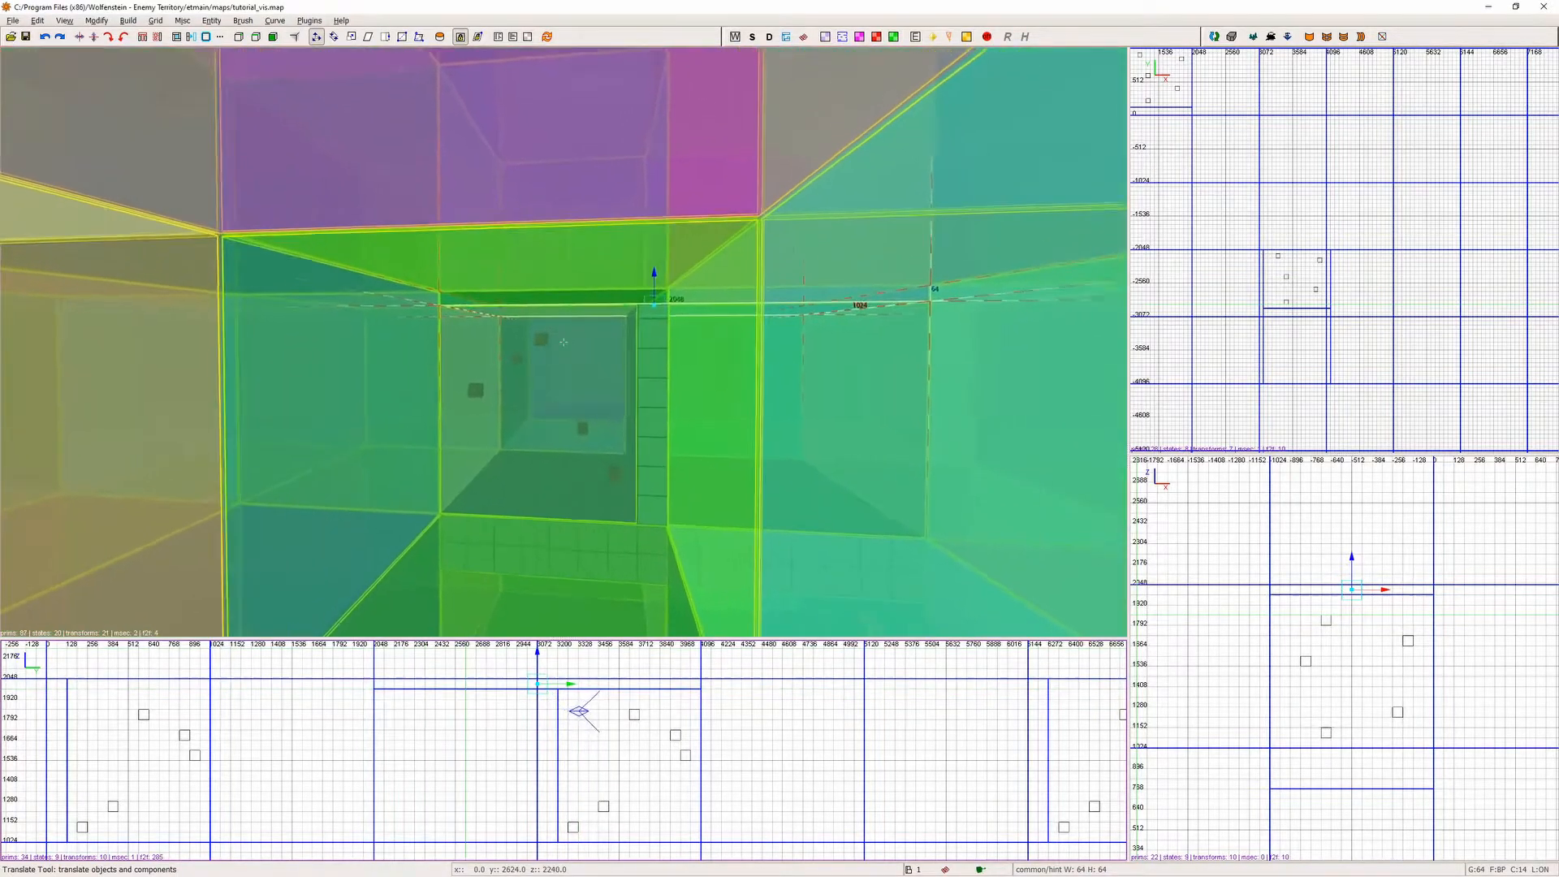
key(Up)
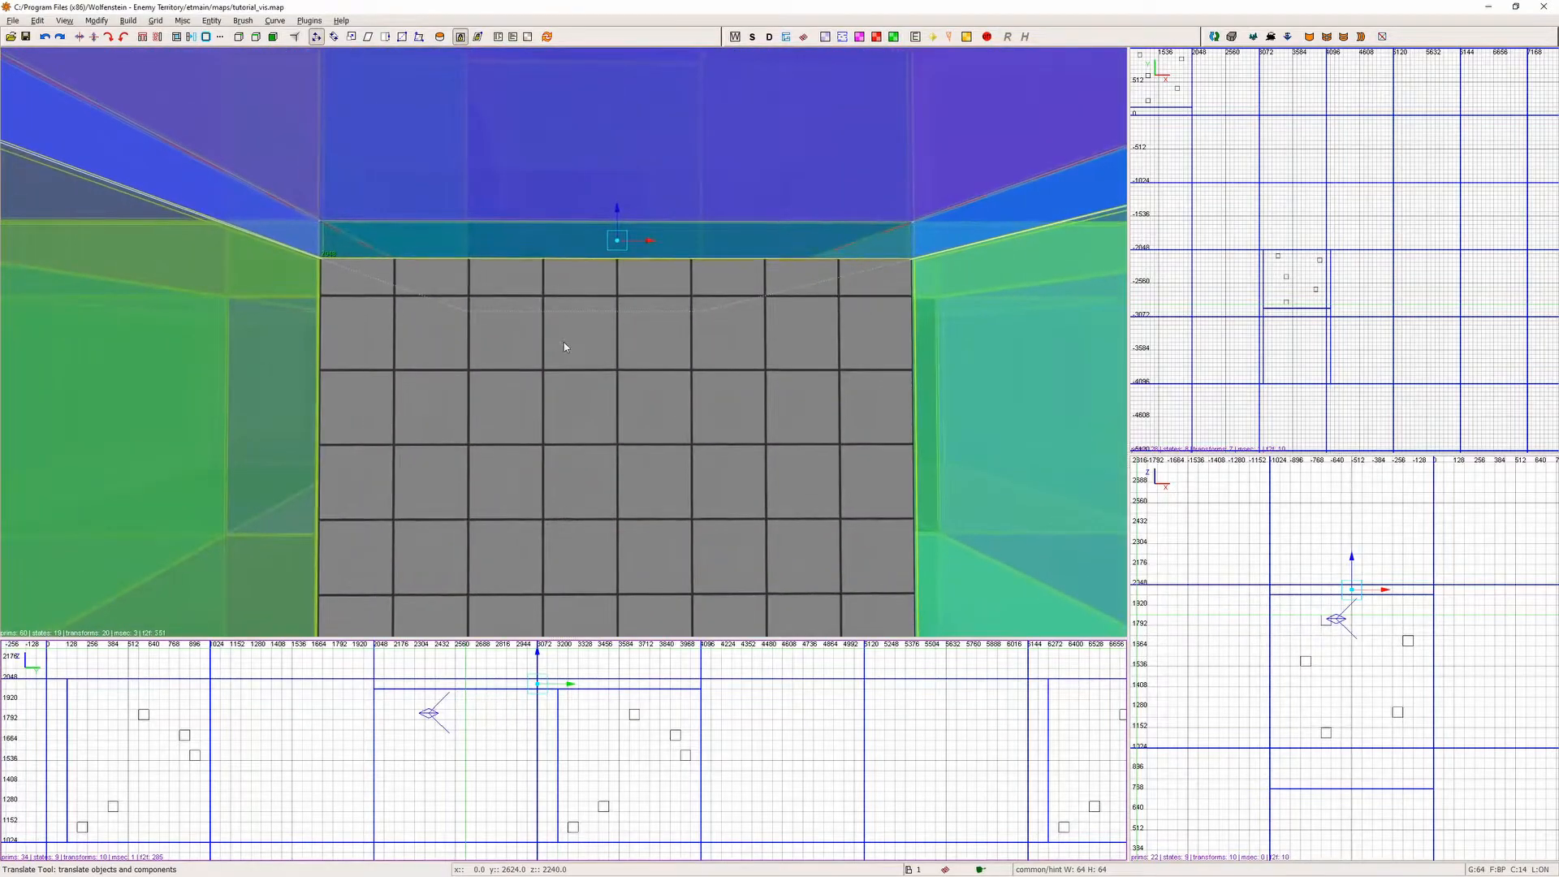
right_click(563, 343)
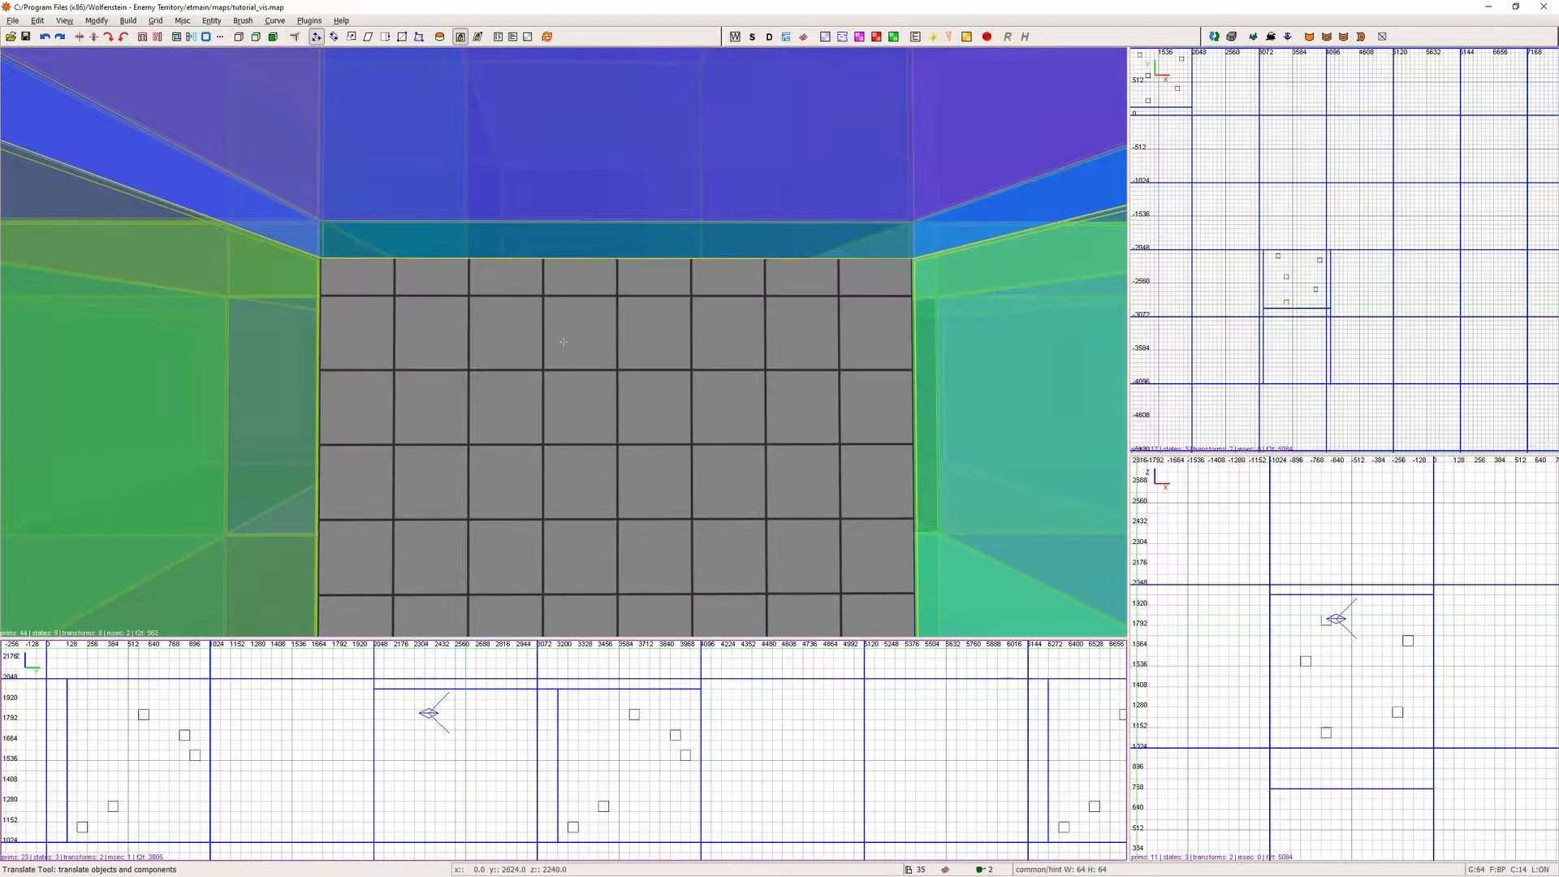
key(Up)
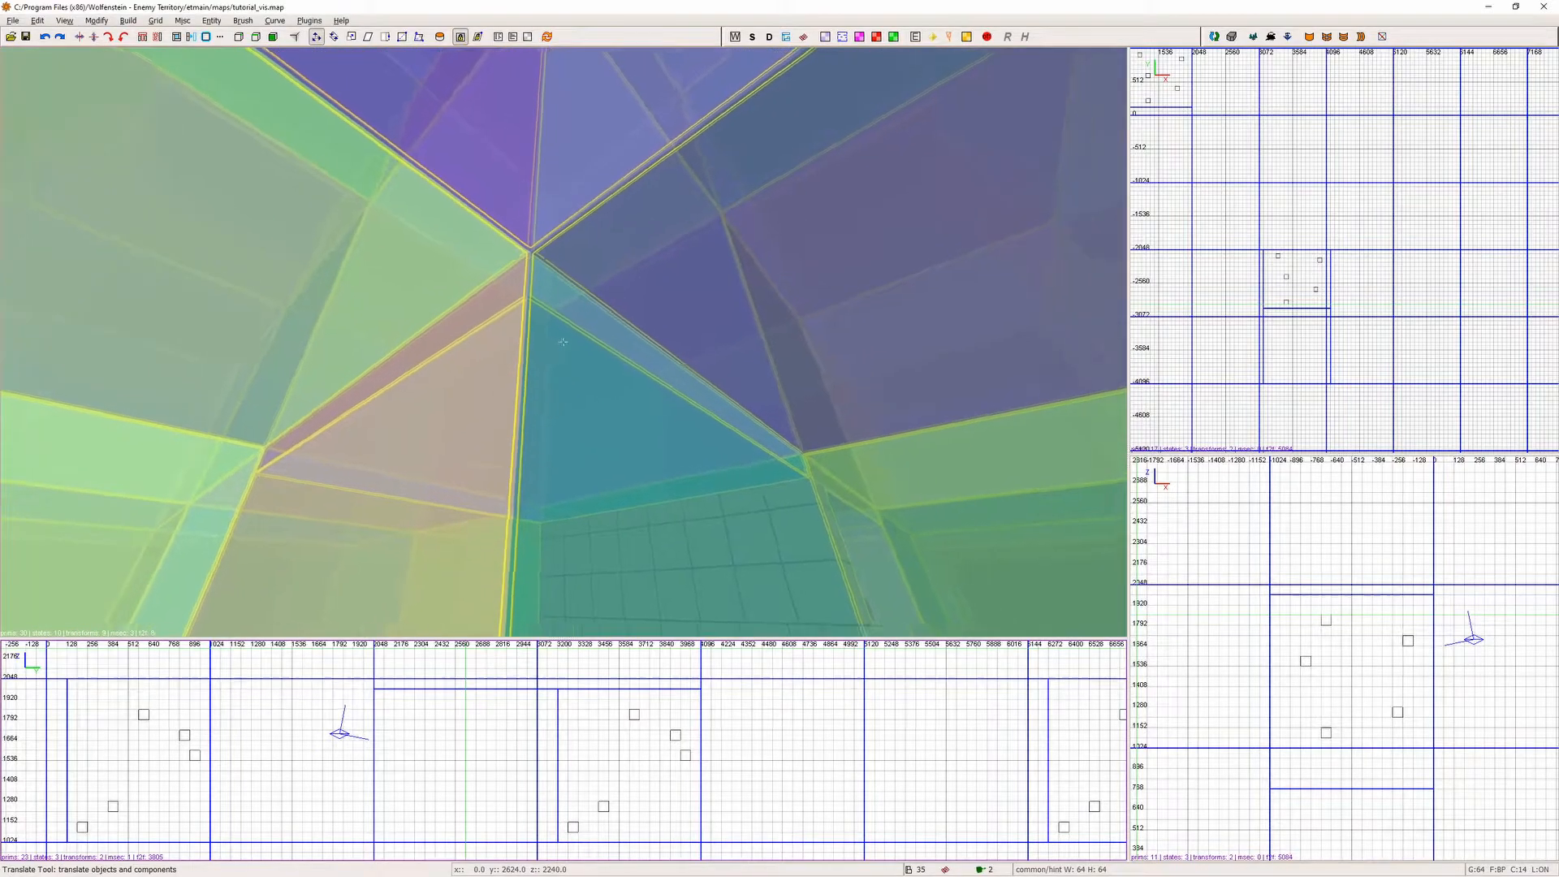
key(Up)
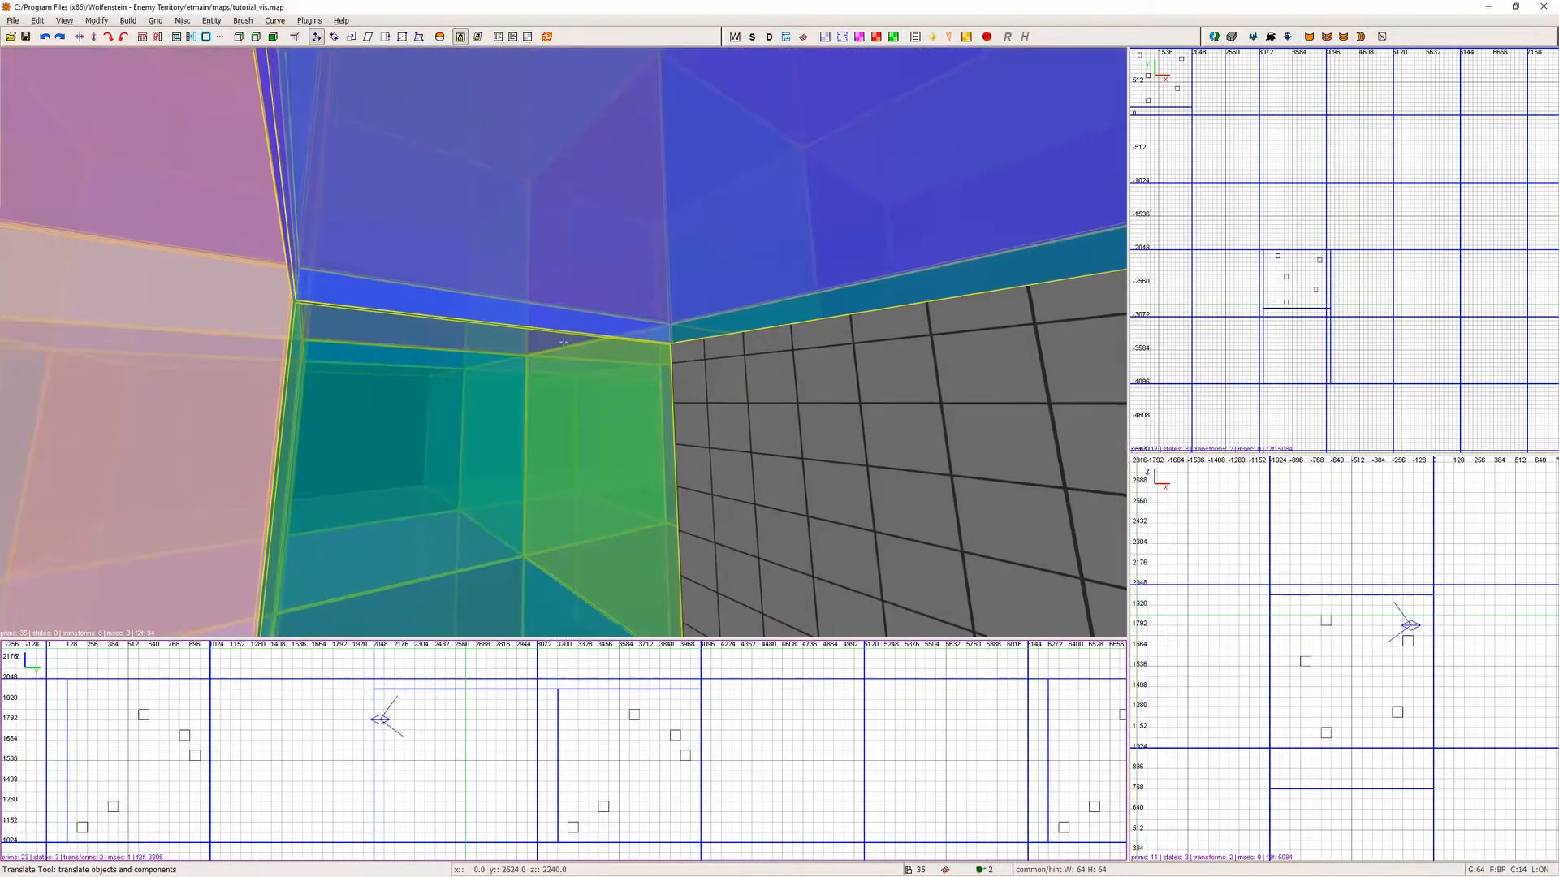
key(Up)
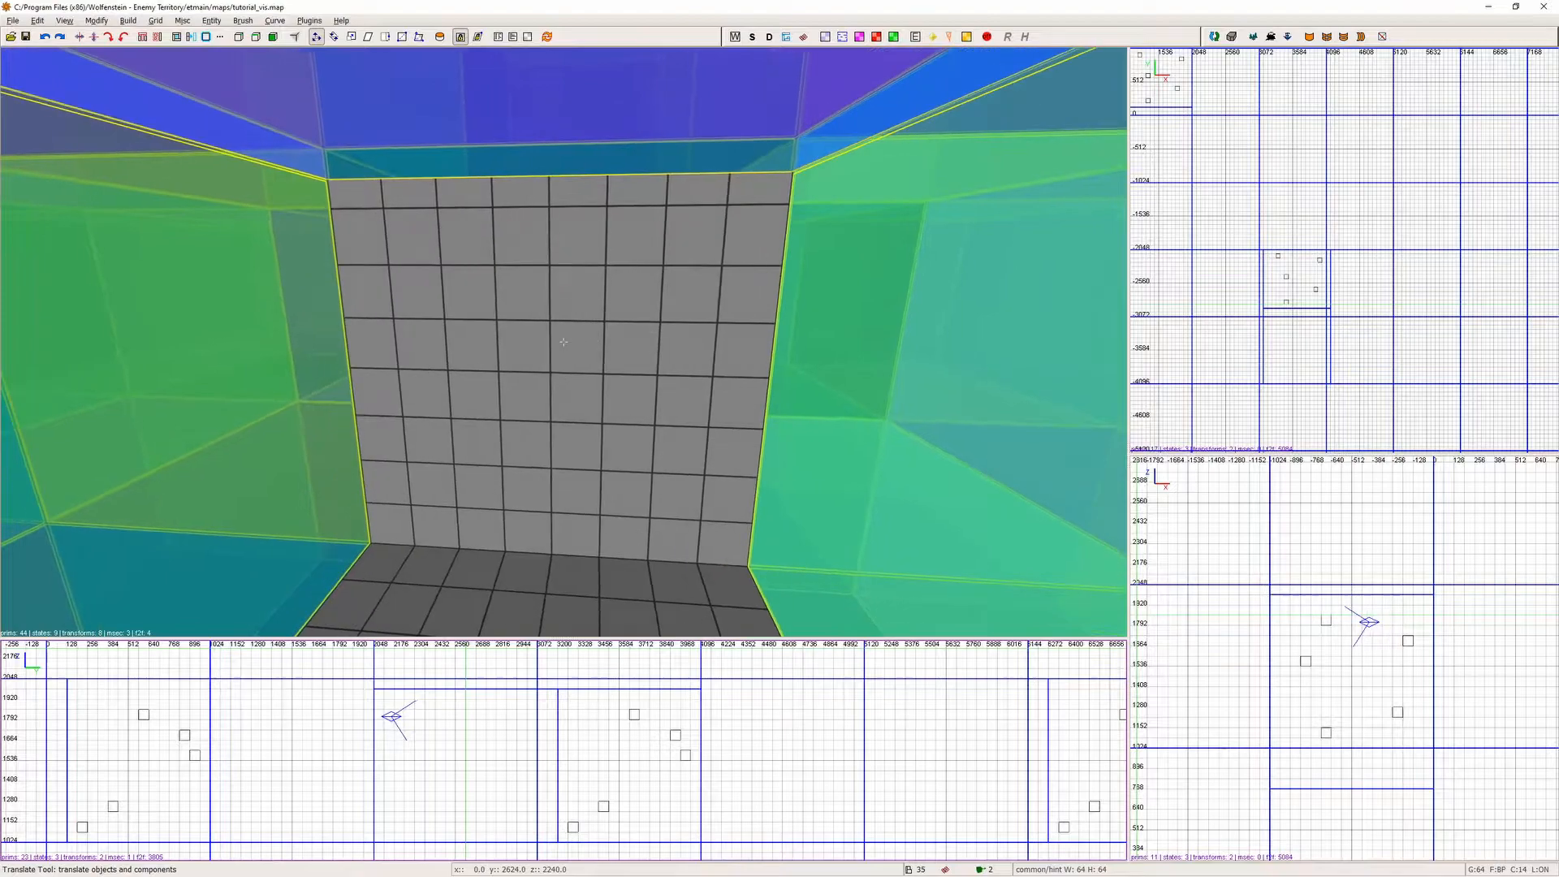
Select the grey wall for reference, inspect the thin portal layer above it from both sides, and clear the selection.
shift+click(528, 313)
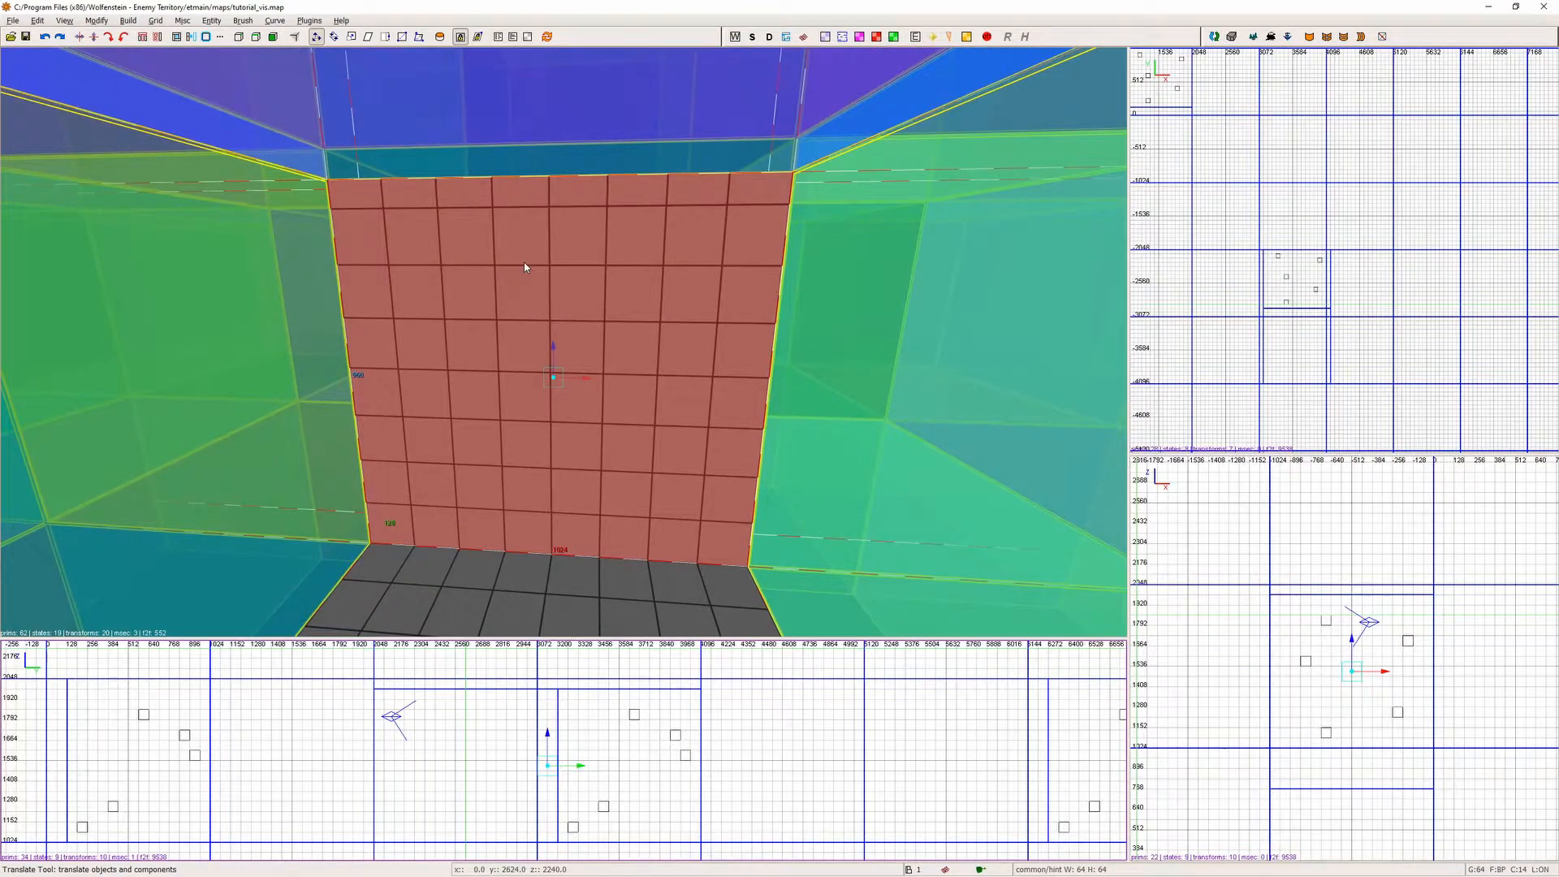
right_click(525, 268)
key(Down)
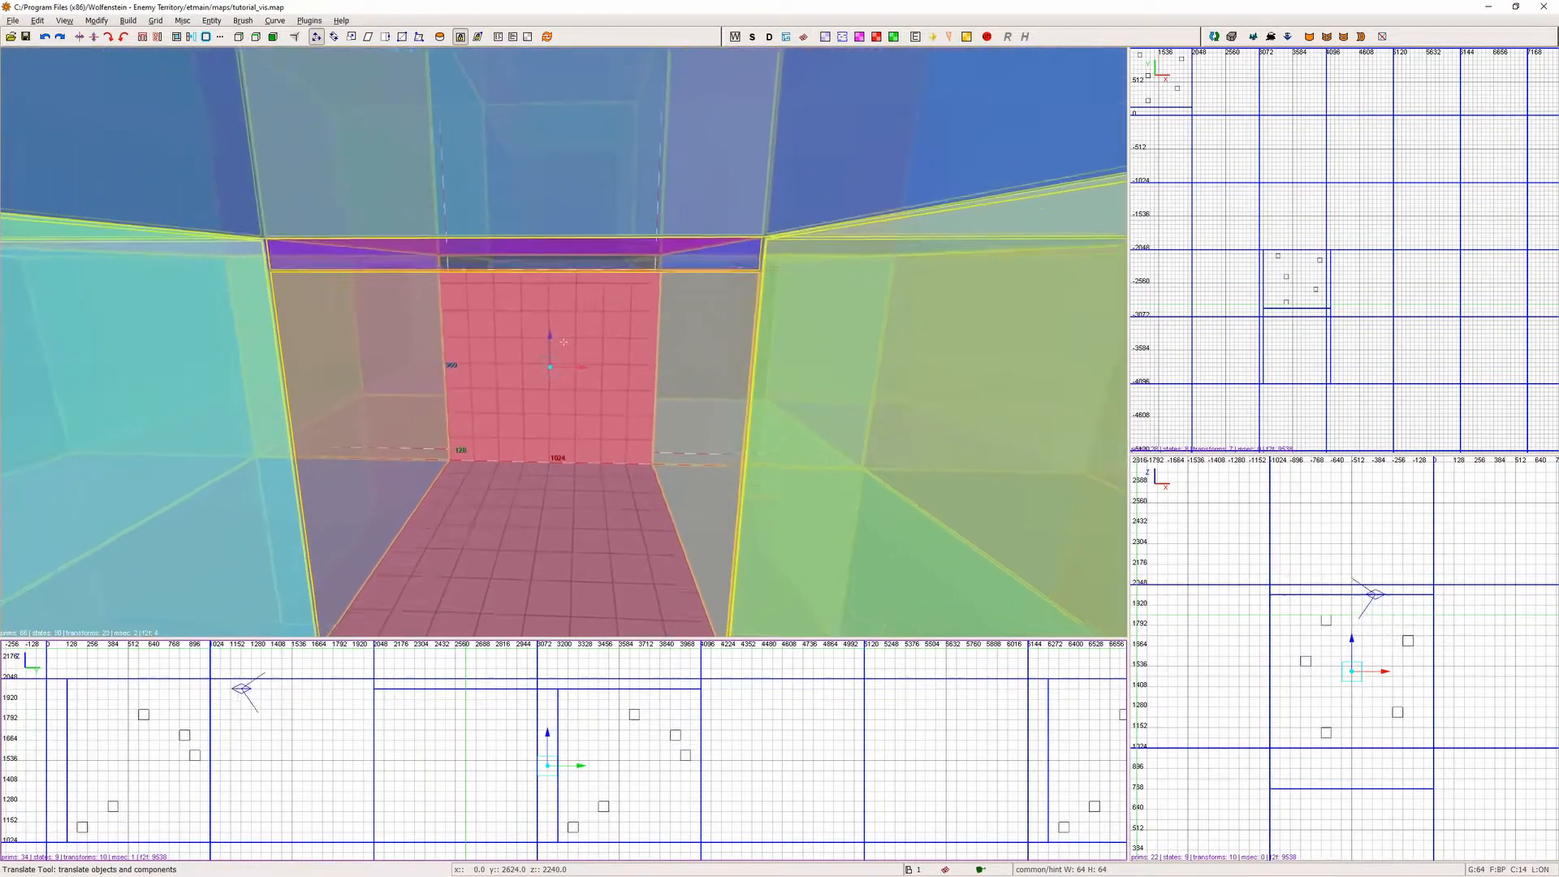
key(Up)
key(Up)
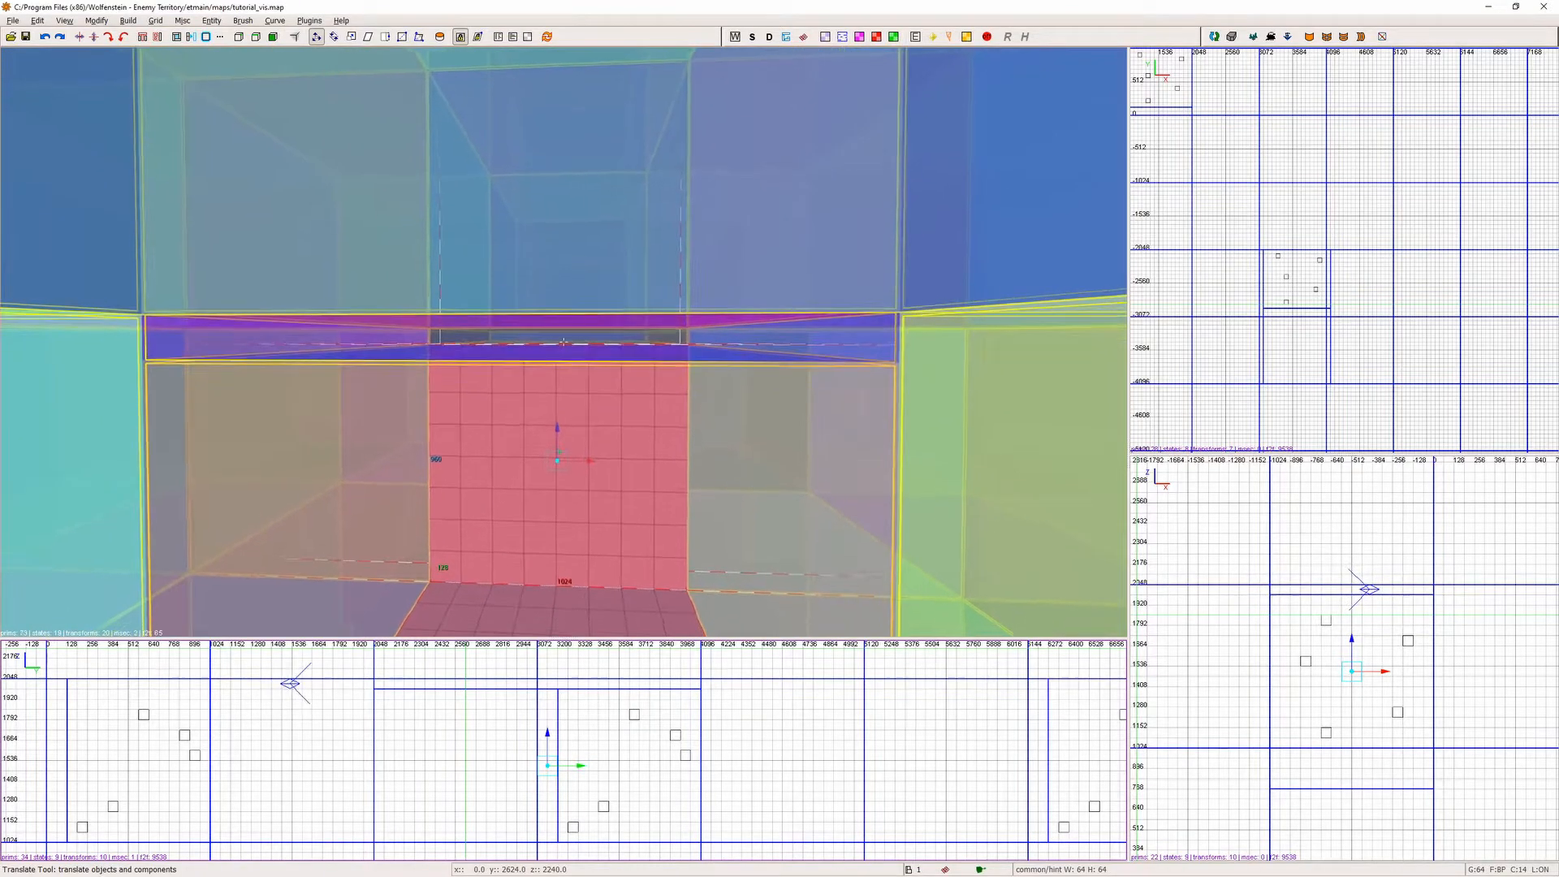
right_drag(343, 659, 367, 682)
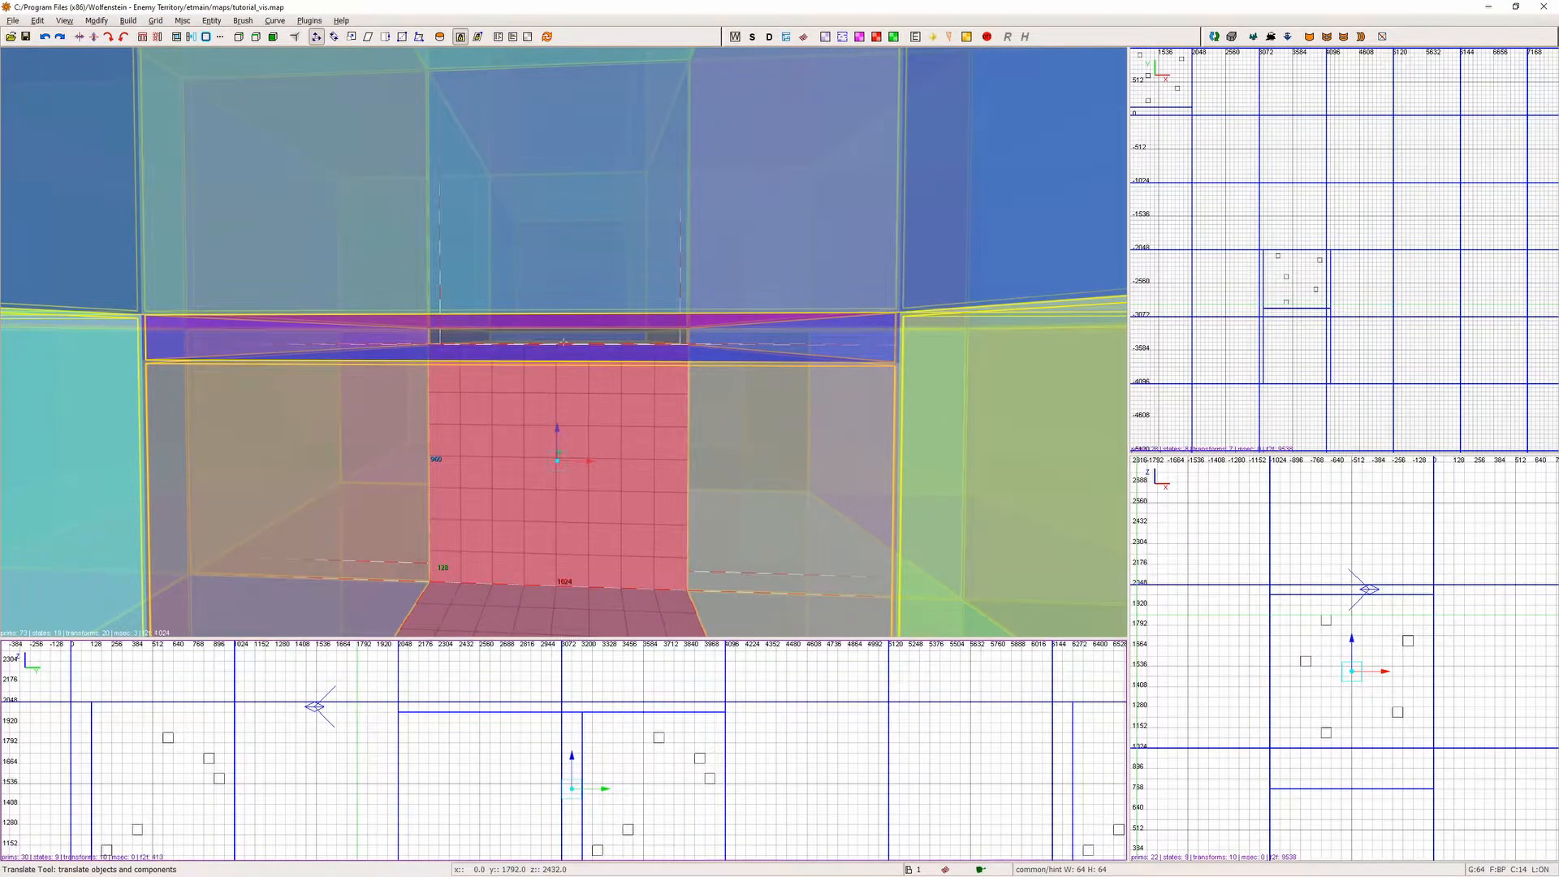
key(Up)
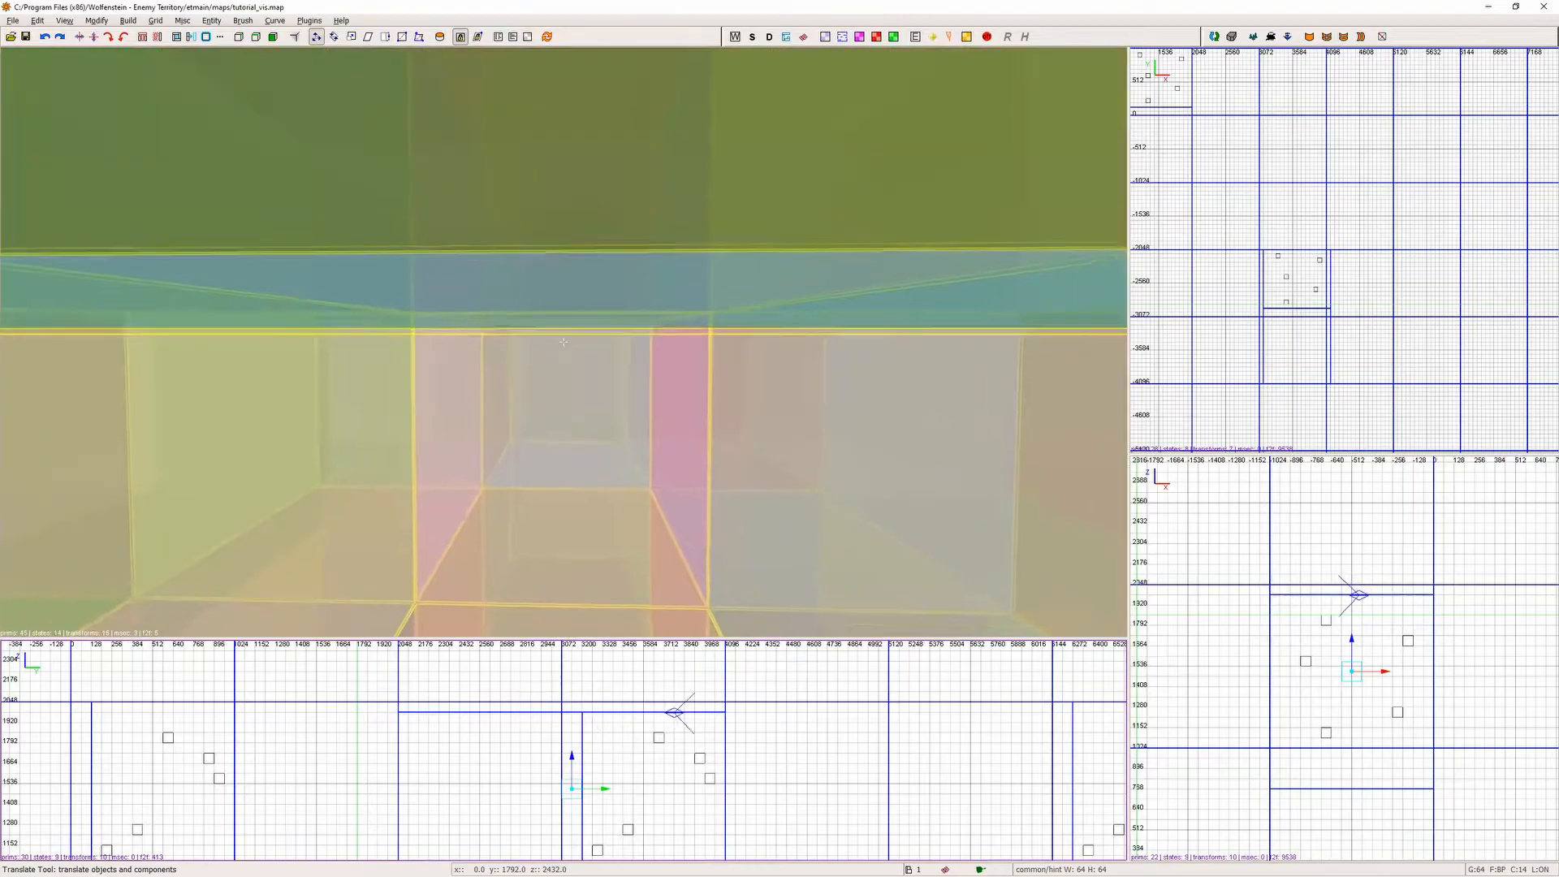
key(Up)
key(Up)
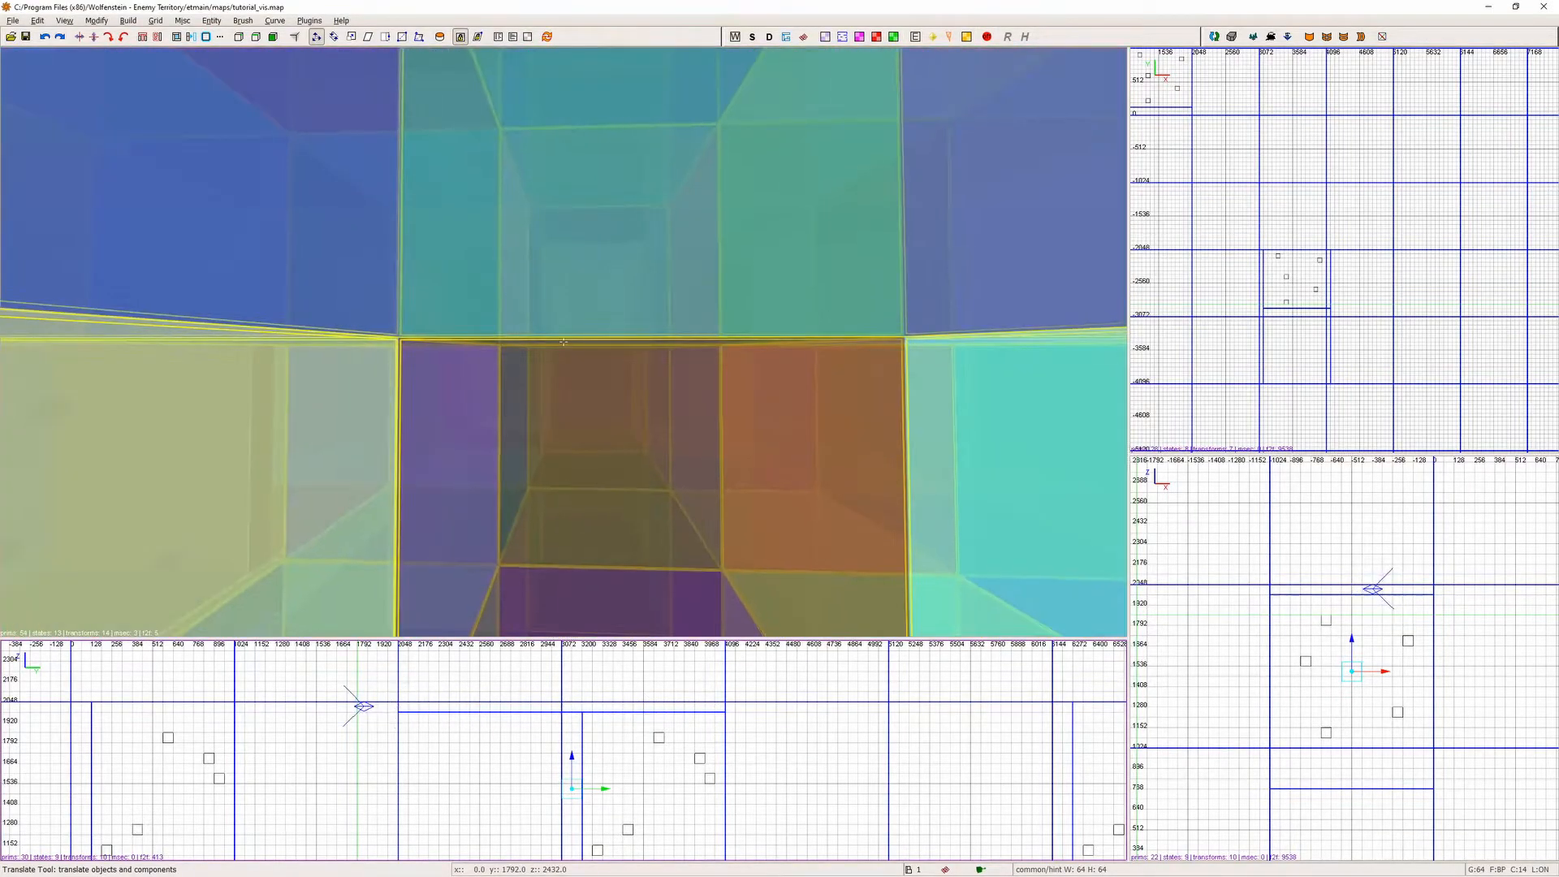
key(Up)
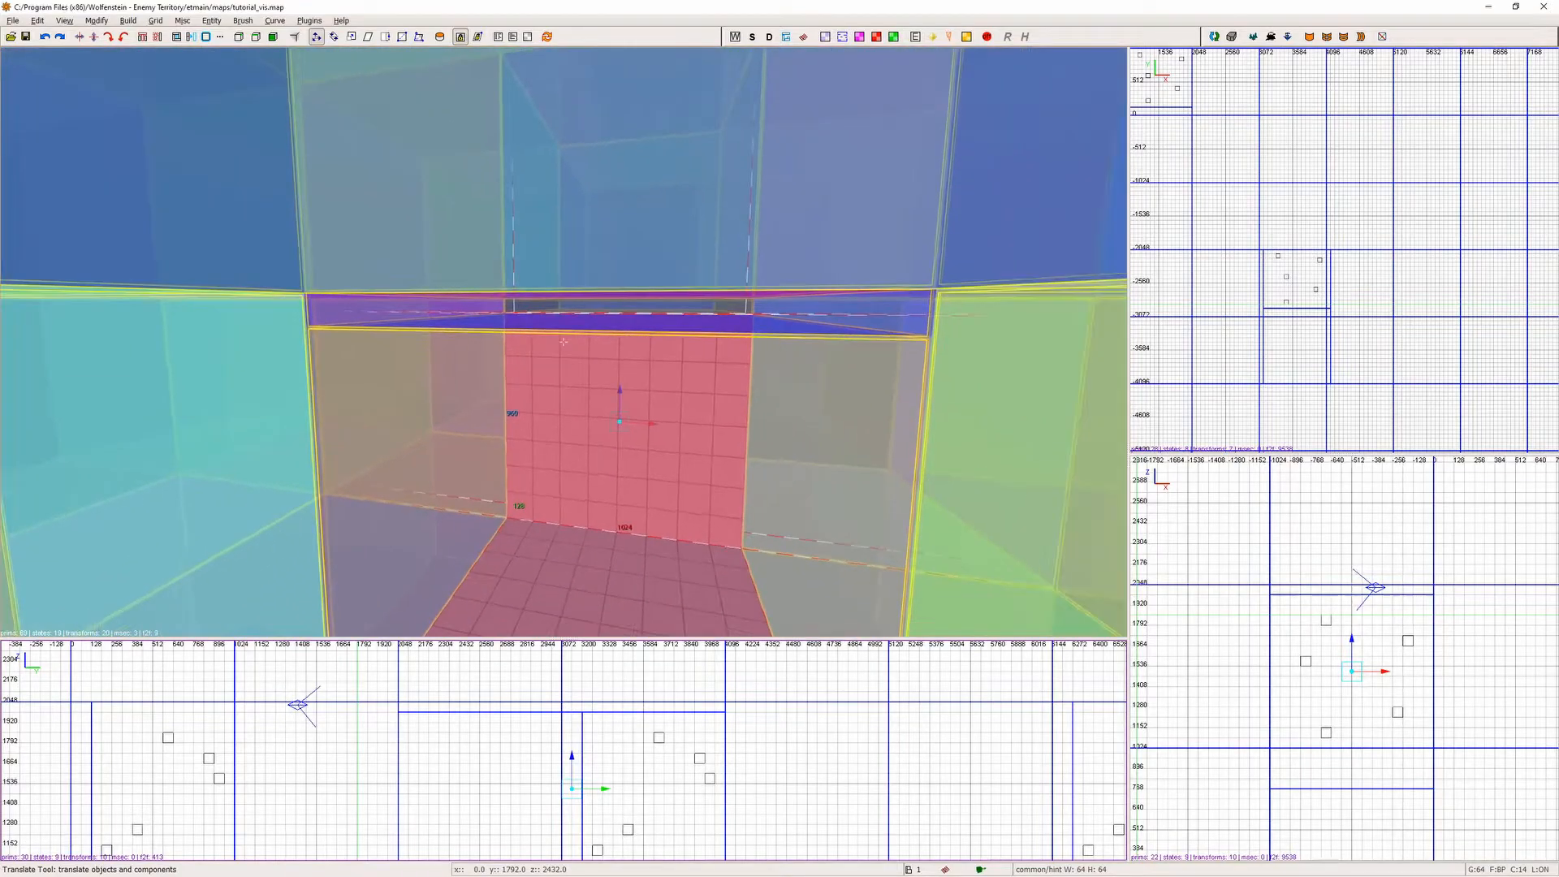
key(e)
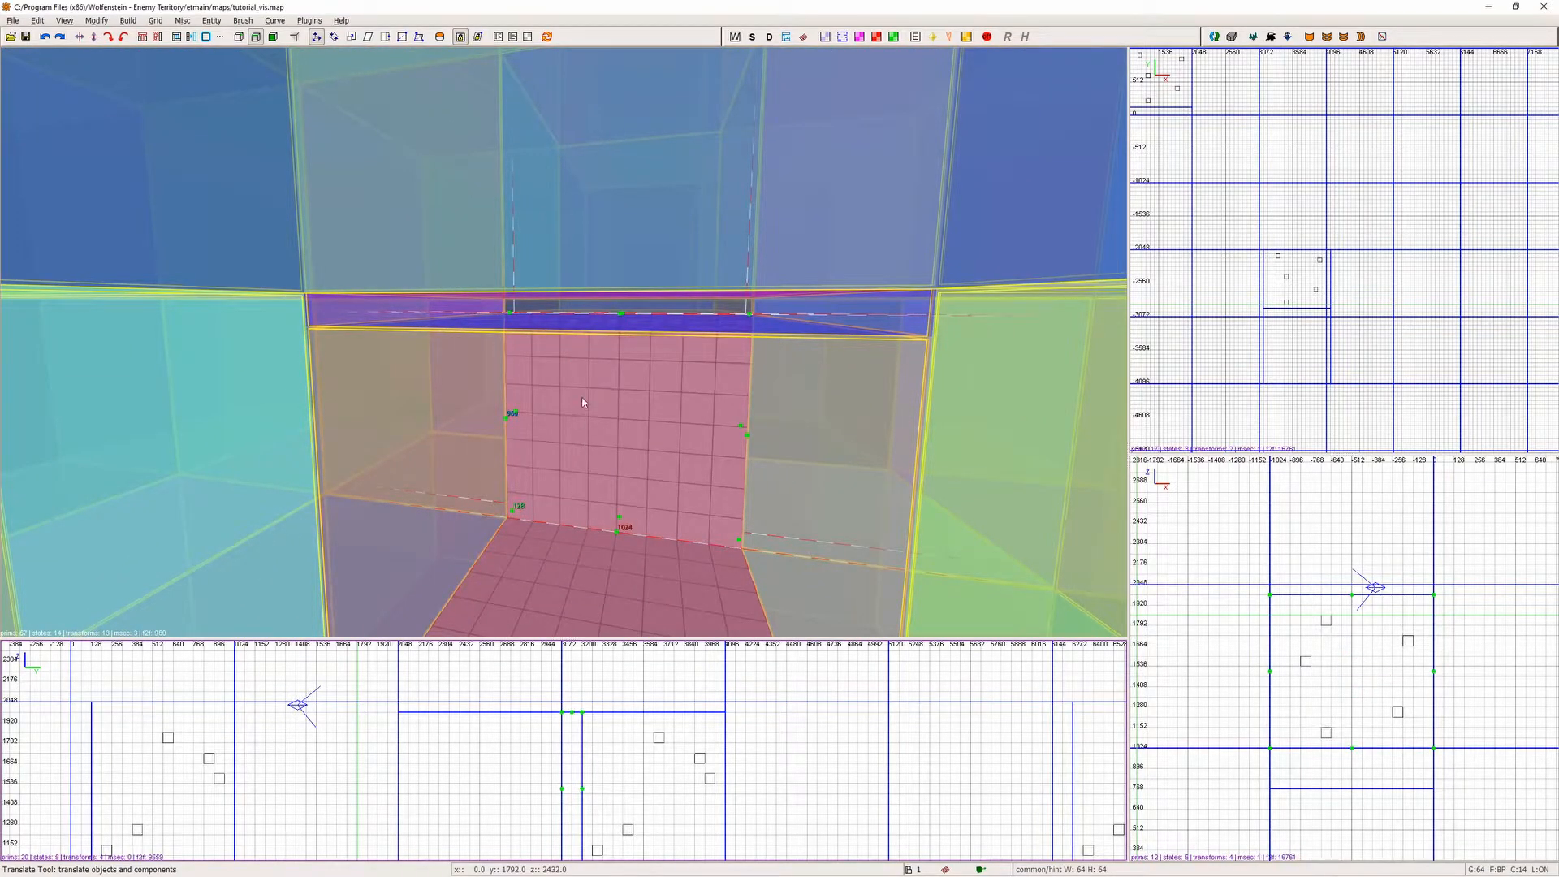
key(Escape)
key(Escape)
Extend the hint brush above the grey wall along the row of structures to Y -8192, using vertex editing, and deselect it.
shift+click(408, 322)
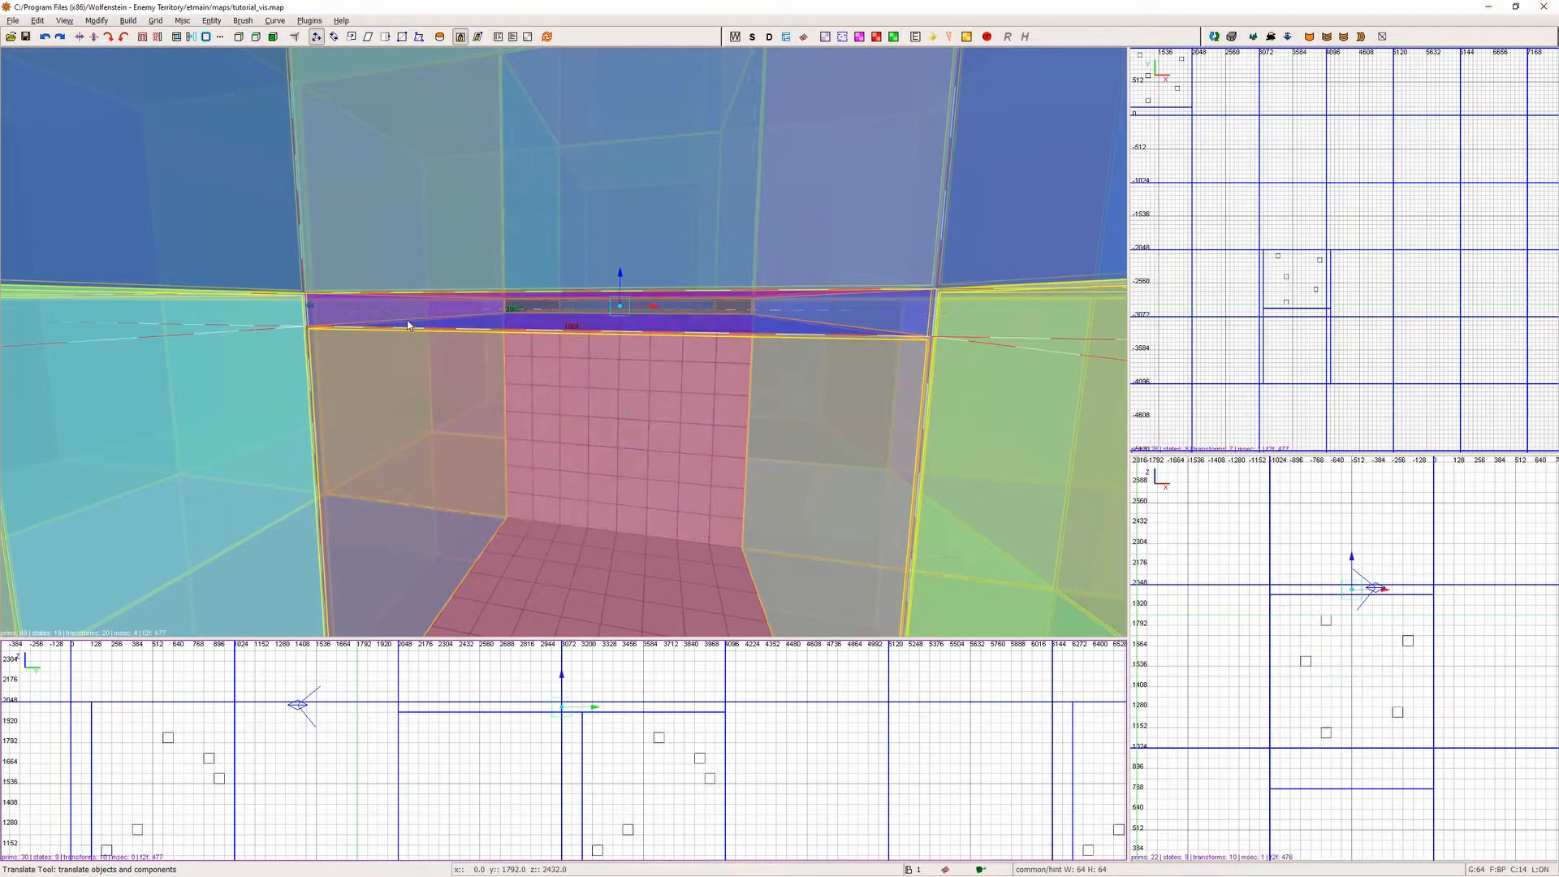
key(v)
right_click(454, 591)
key(d)
right_click(455, 592)
shift+drag(473, 229, 617, 395)
scroll(528, 715, down, 4)
right_drag(547, 734, 807, 731)
drag(758, 730, 87, 730)
key(Escape)
key(Escape)
key(Escape)
Recompile the BSP and vis data for the extended hint brush and reload tutorial_vis.prt in the portal viewer.
click(127, 20)
click(152, 77)
click(128, 20)
click(147, 90)
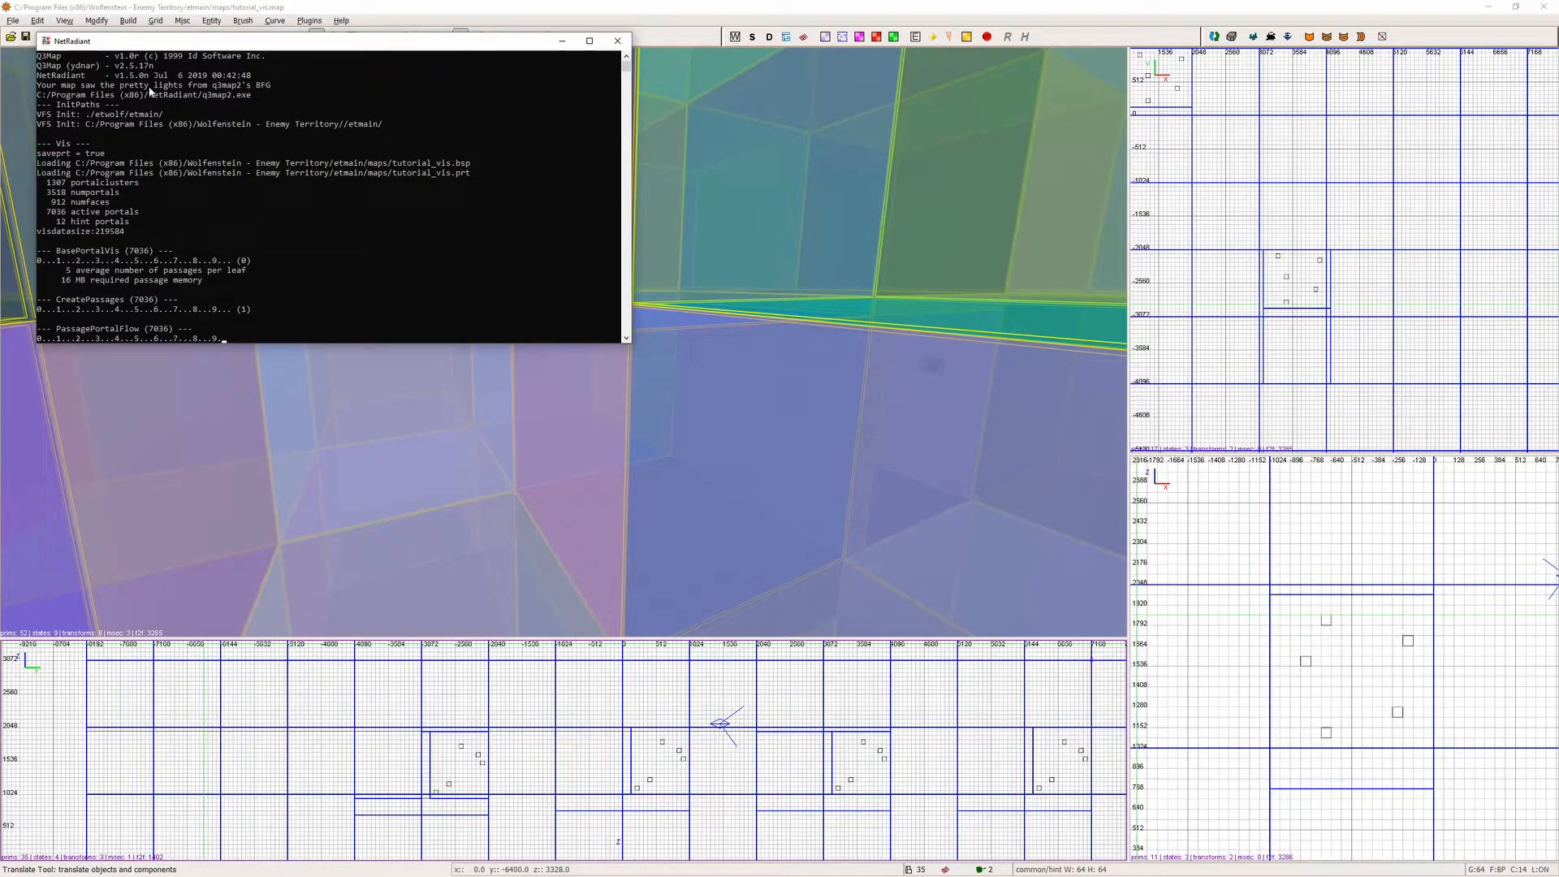
click(309, 20)
click(421, 139)
click(793, 483)
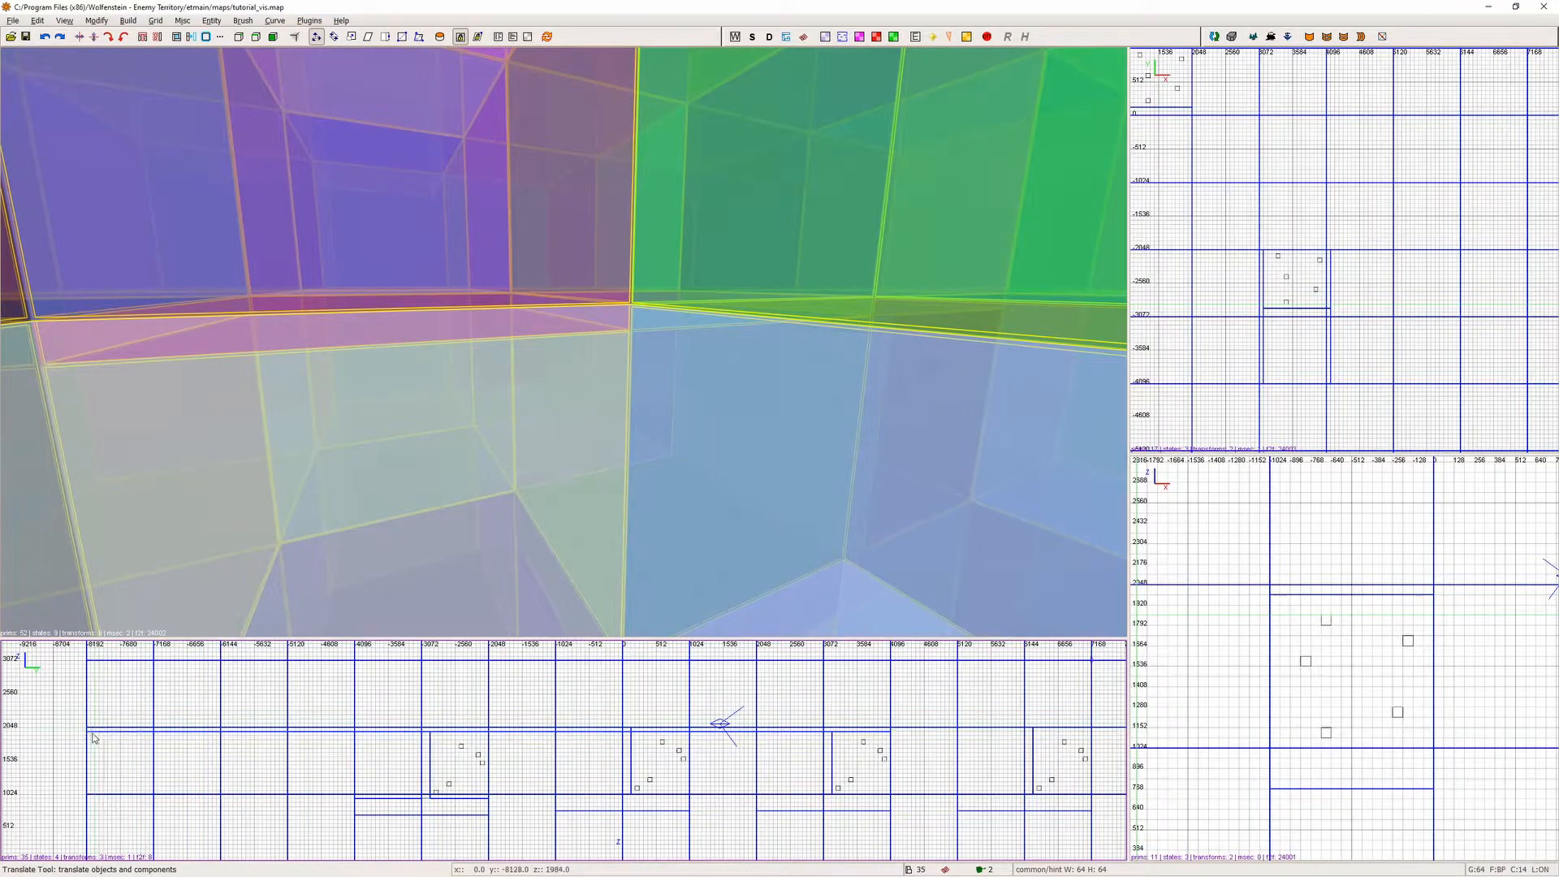
Fly between the structures and examine the portal layer made by the extended hint brush.
right_click(647, 512)
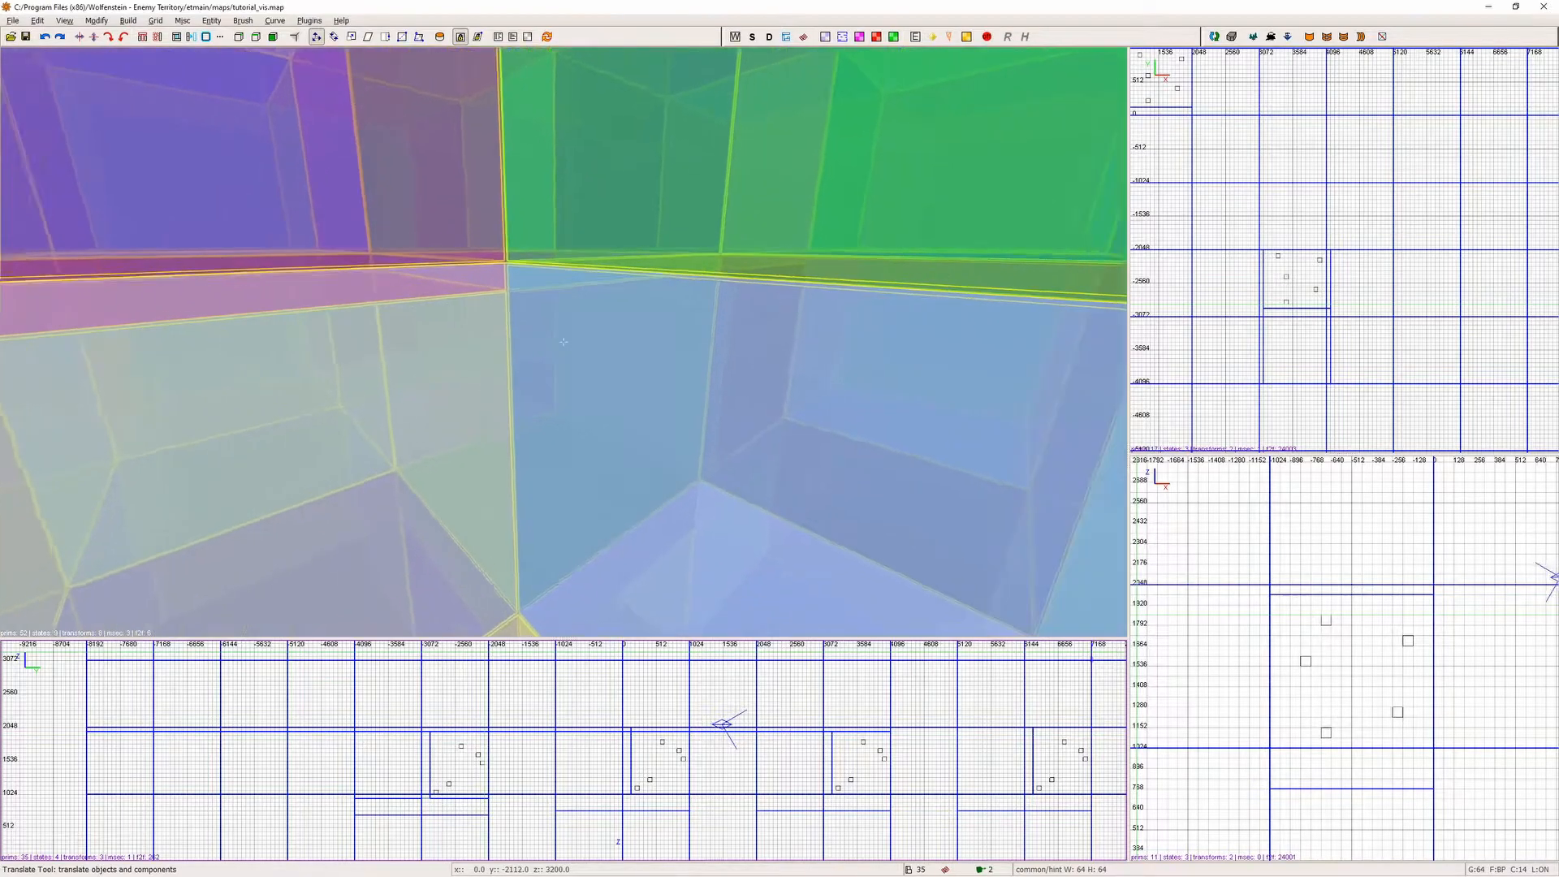
key(Up)
key(Up)
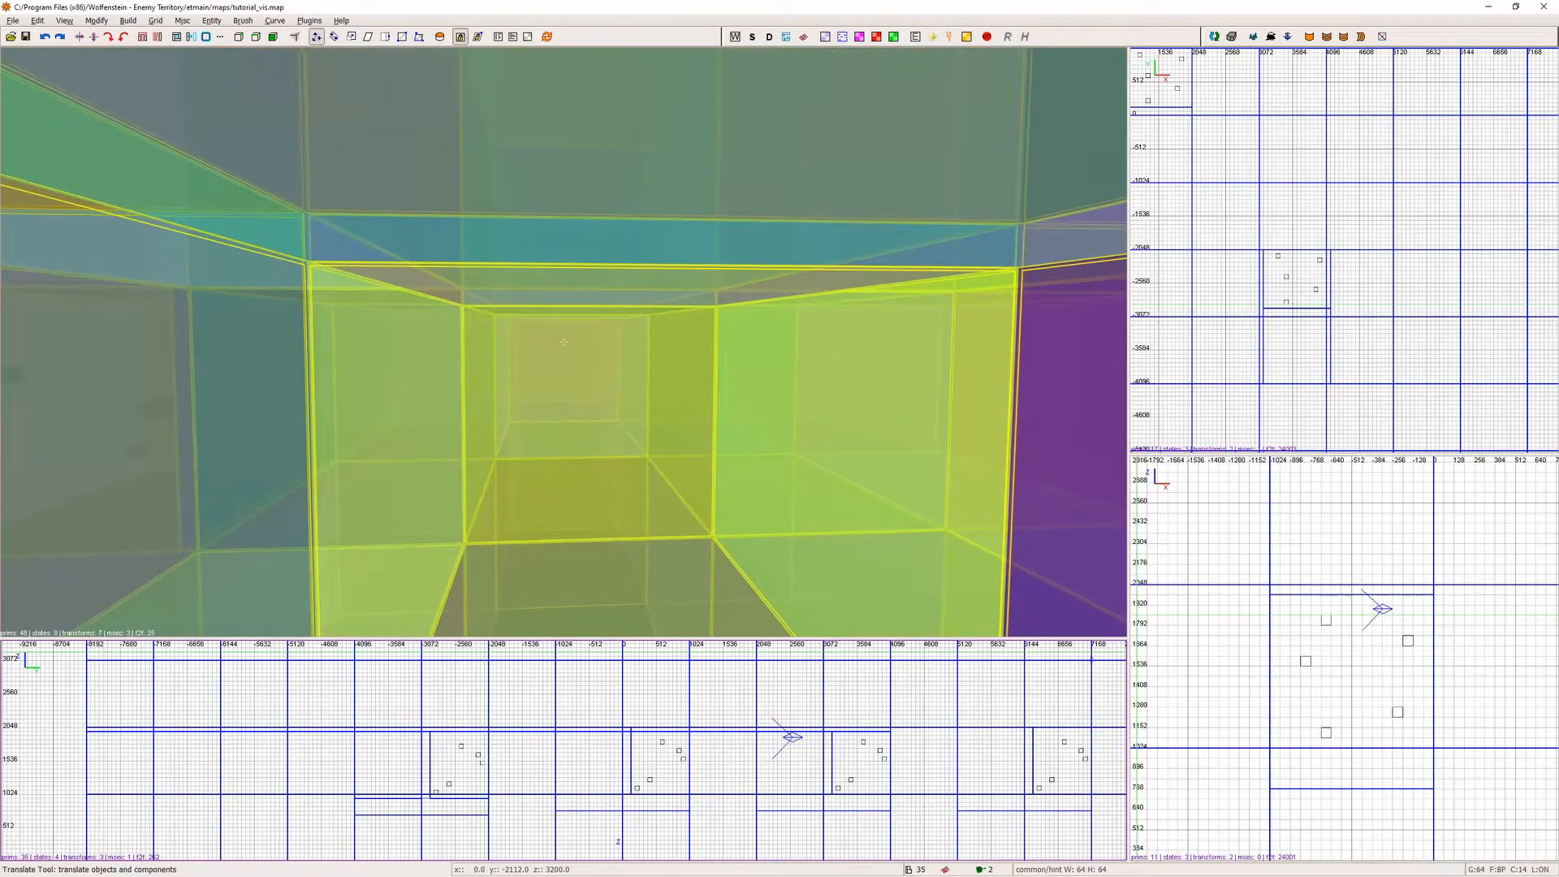
key(Left)
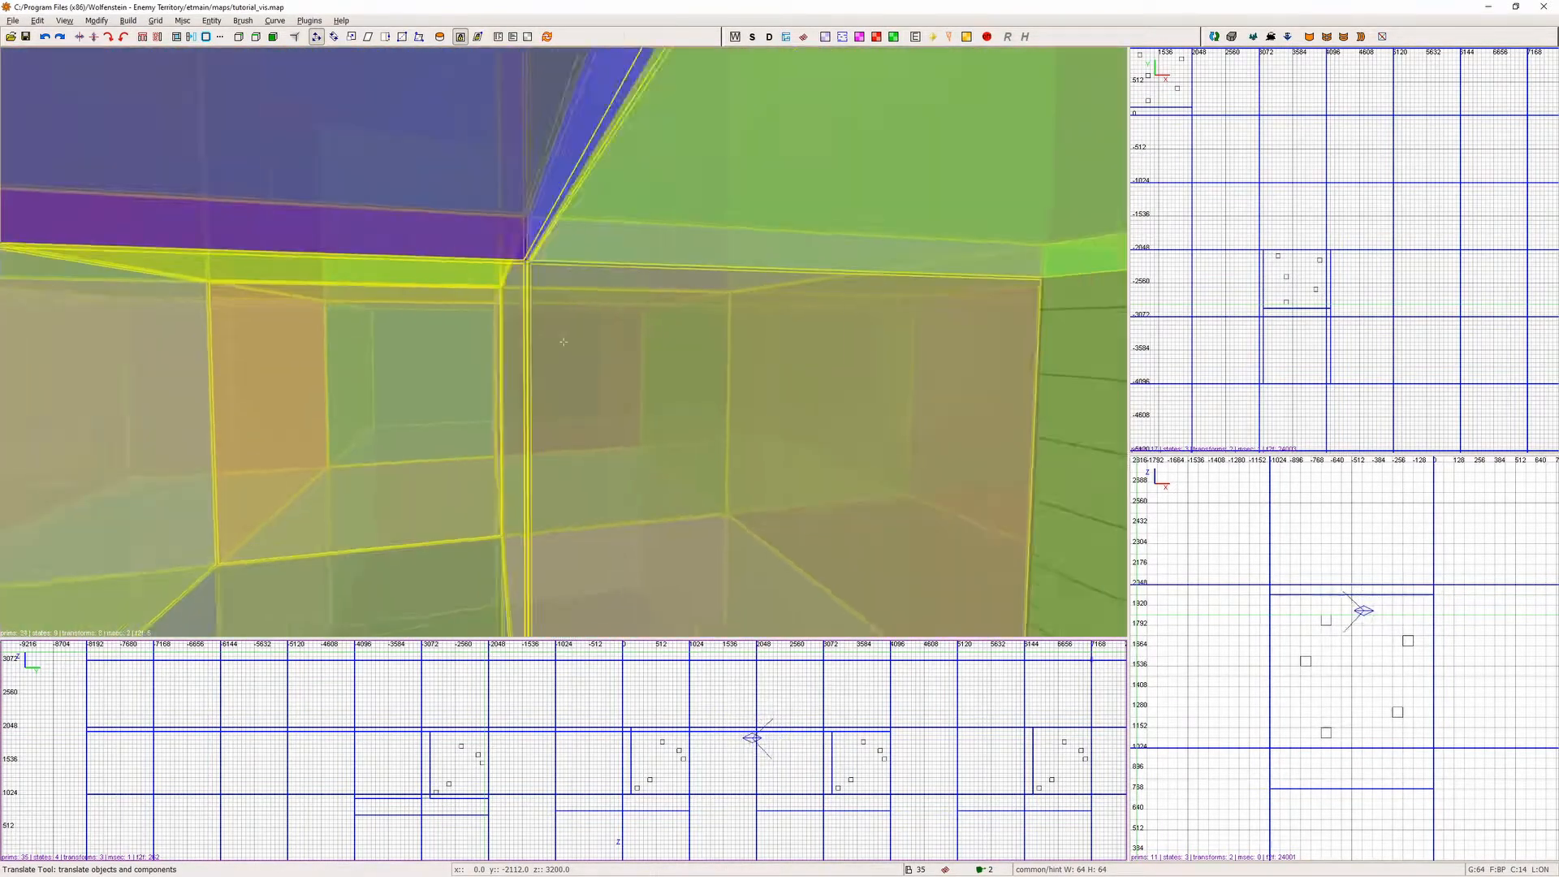
key(Down)
key(Left)
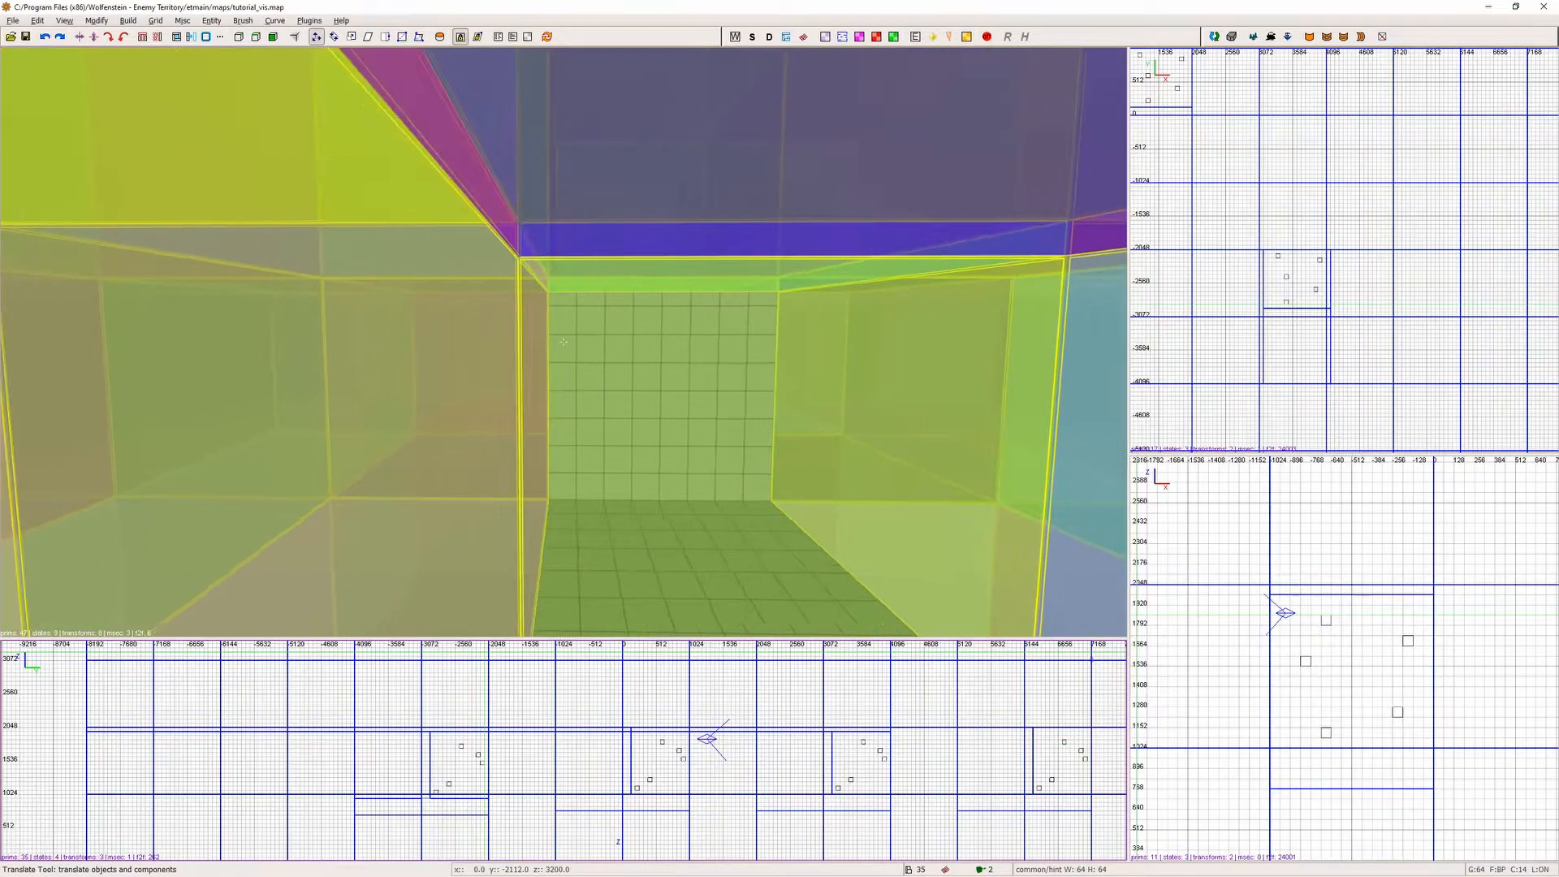
Hide the 3D portals so the structures can be seen without the overlay.
key(Right)
key(Left)
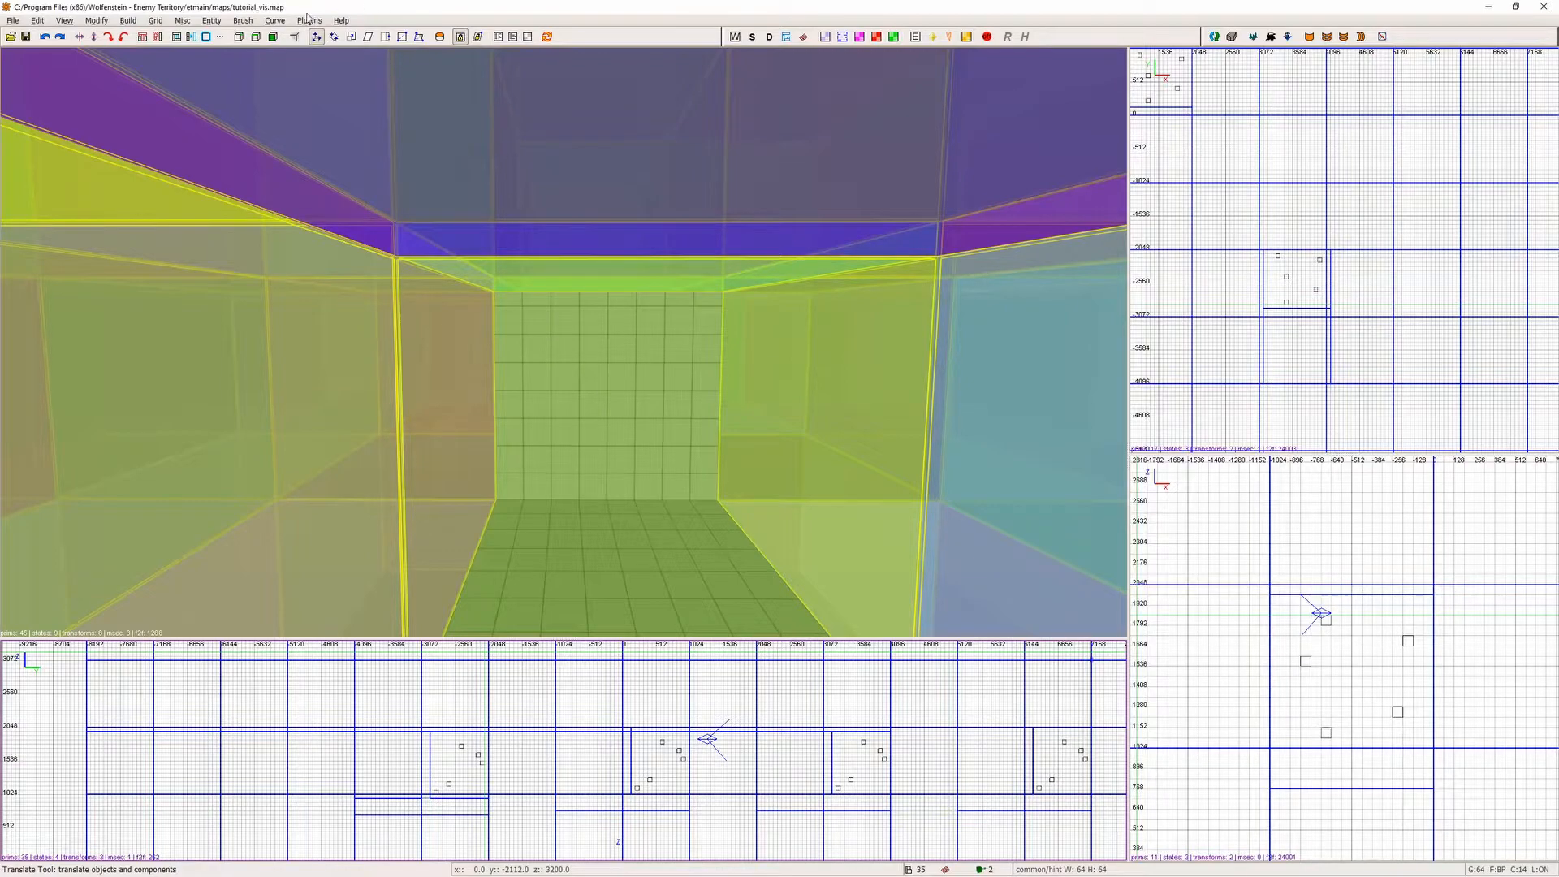
click(309, 20)
mouse_move(331, 122)
click(431, 164)
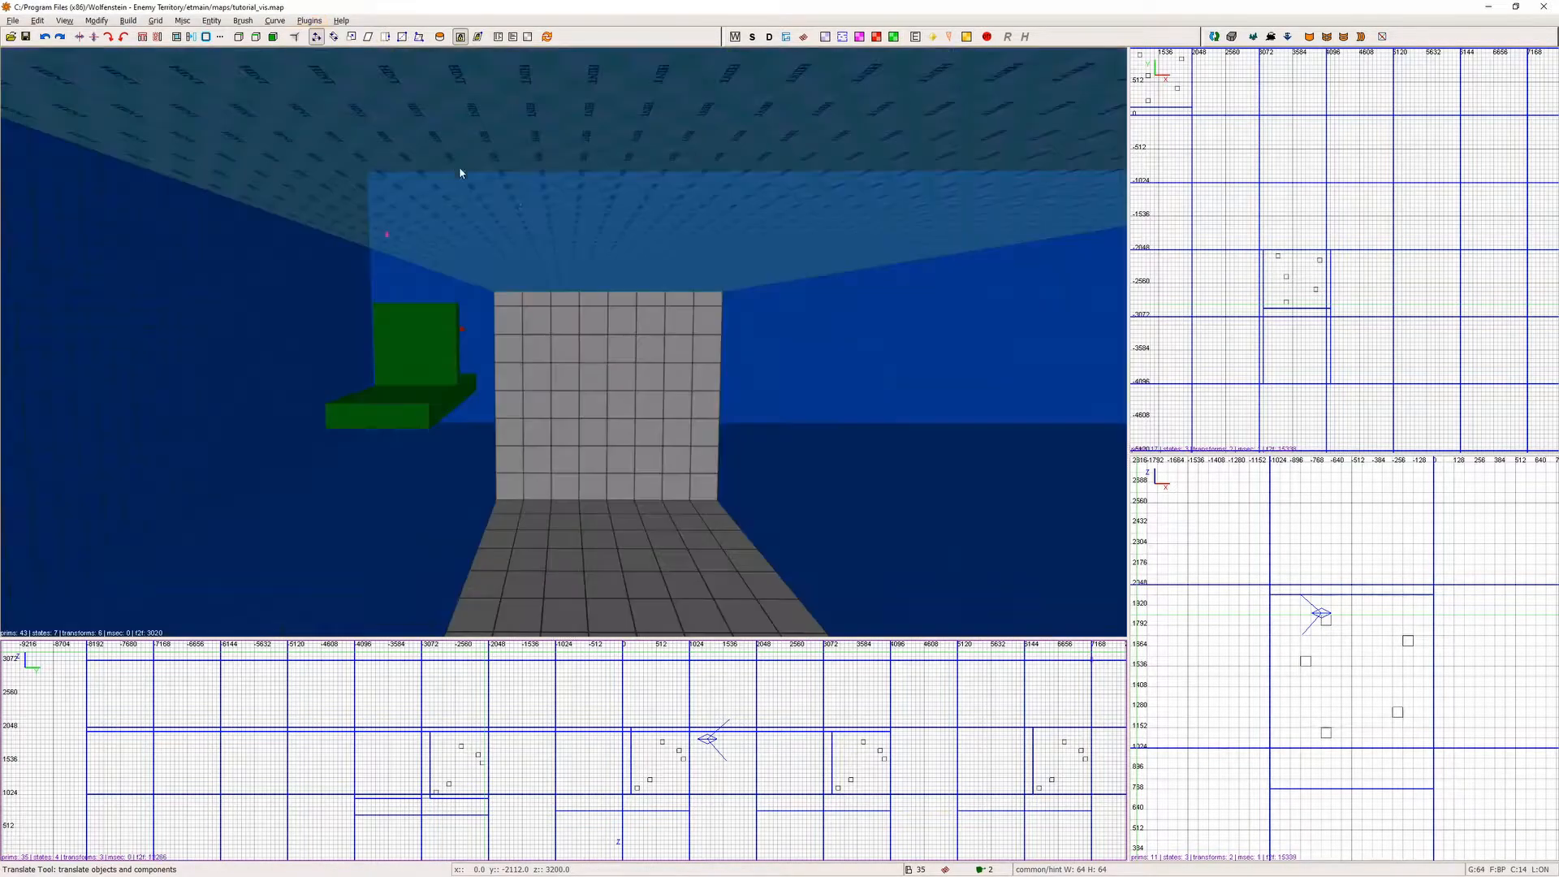
Using the orange wall as reference, draw a brush 64 units thick, 2048 long and 1024 high along the side of the orange structure.
right_click(452, 163)
key(Up)
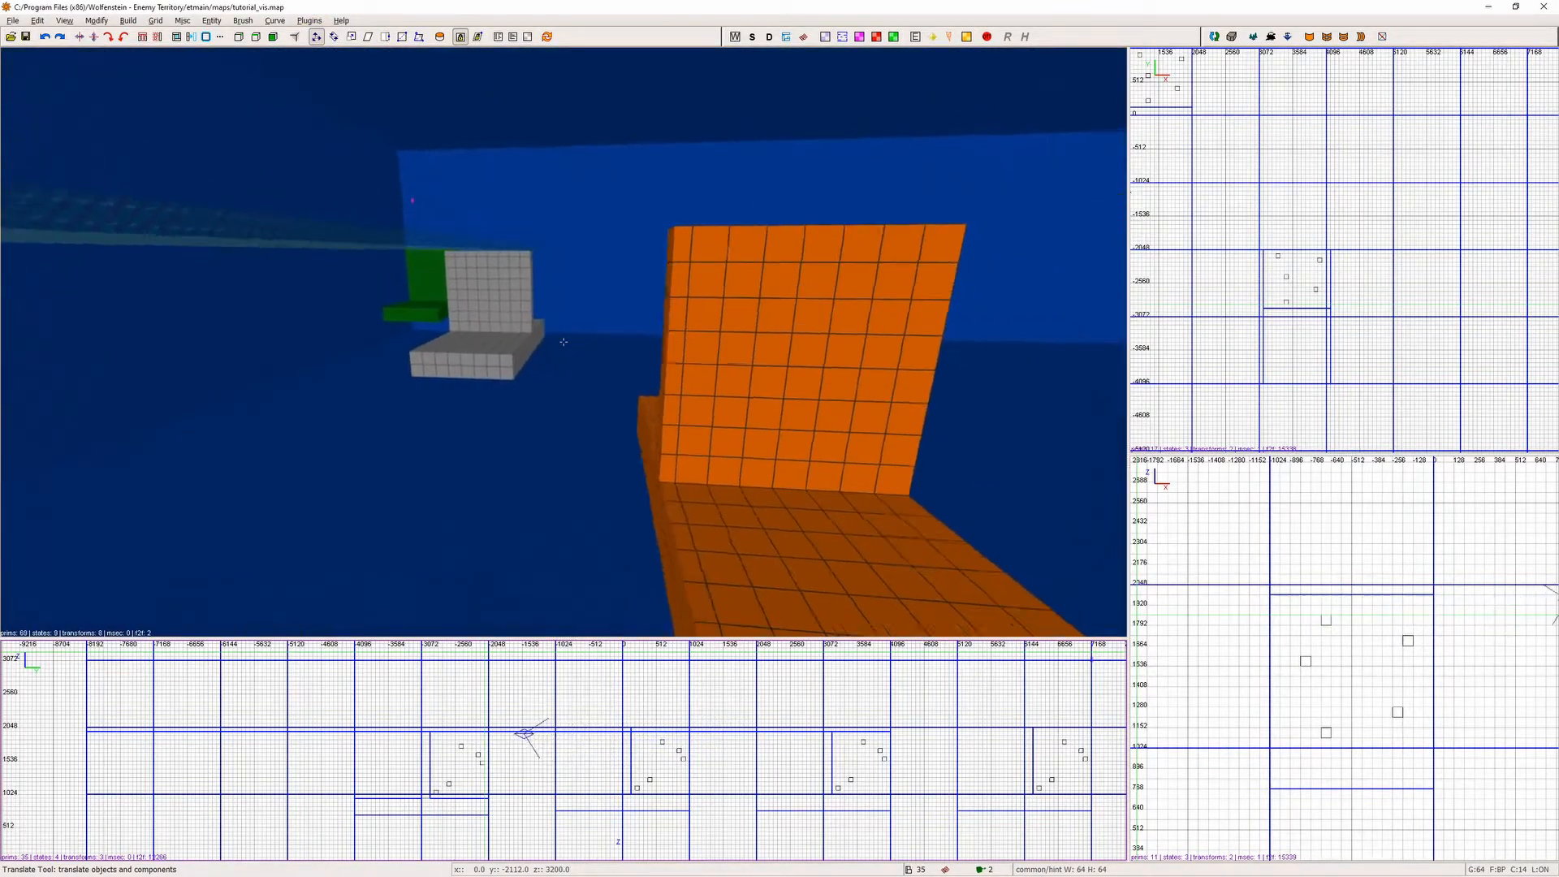
shift+click(673, 371)
scroll(1258, 252, up, 3)
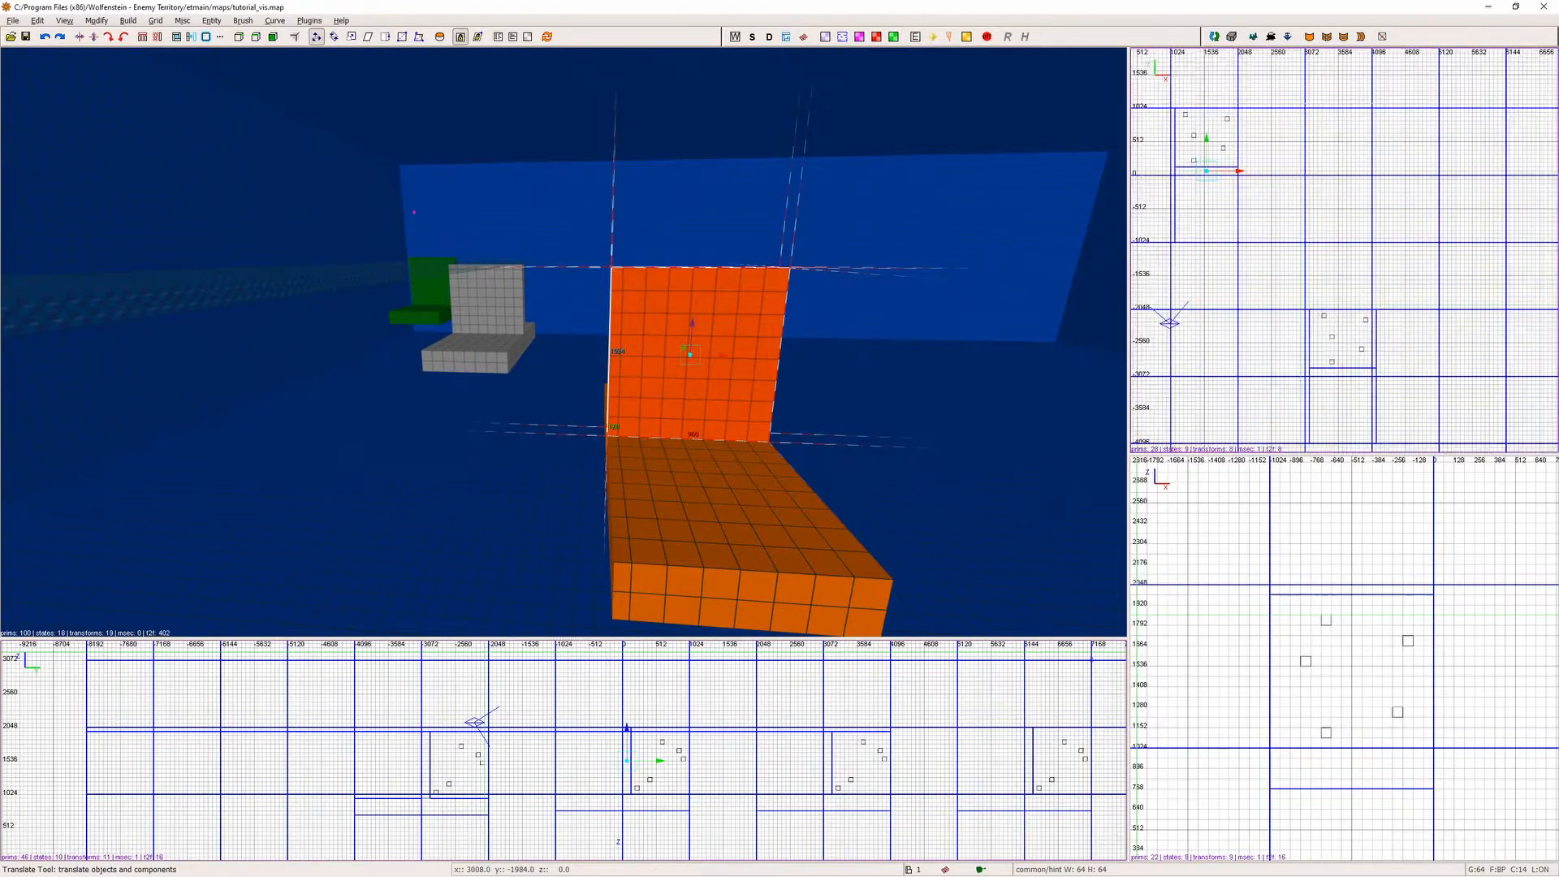
right_drag(540, 743, 466, 721)
scroll(1350, 660, down, 6)
scroll(1274, 572, up, 6)
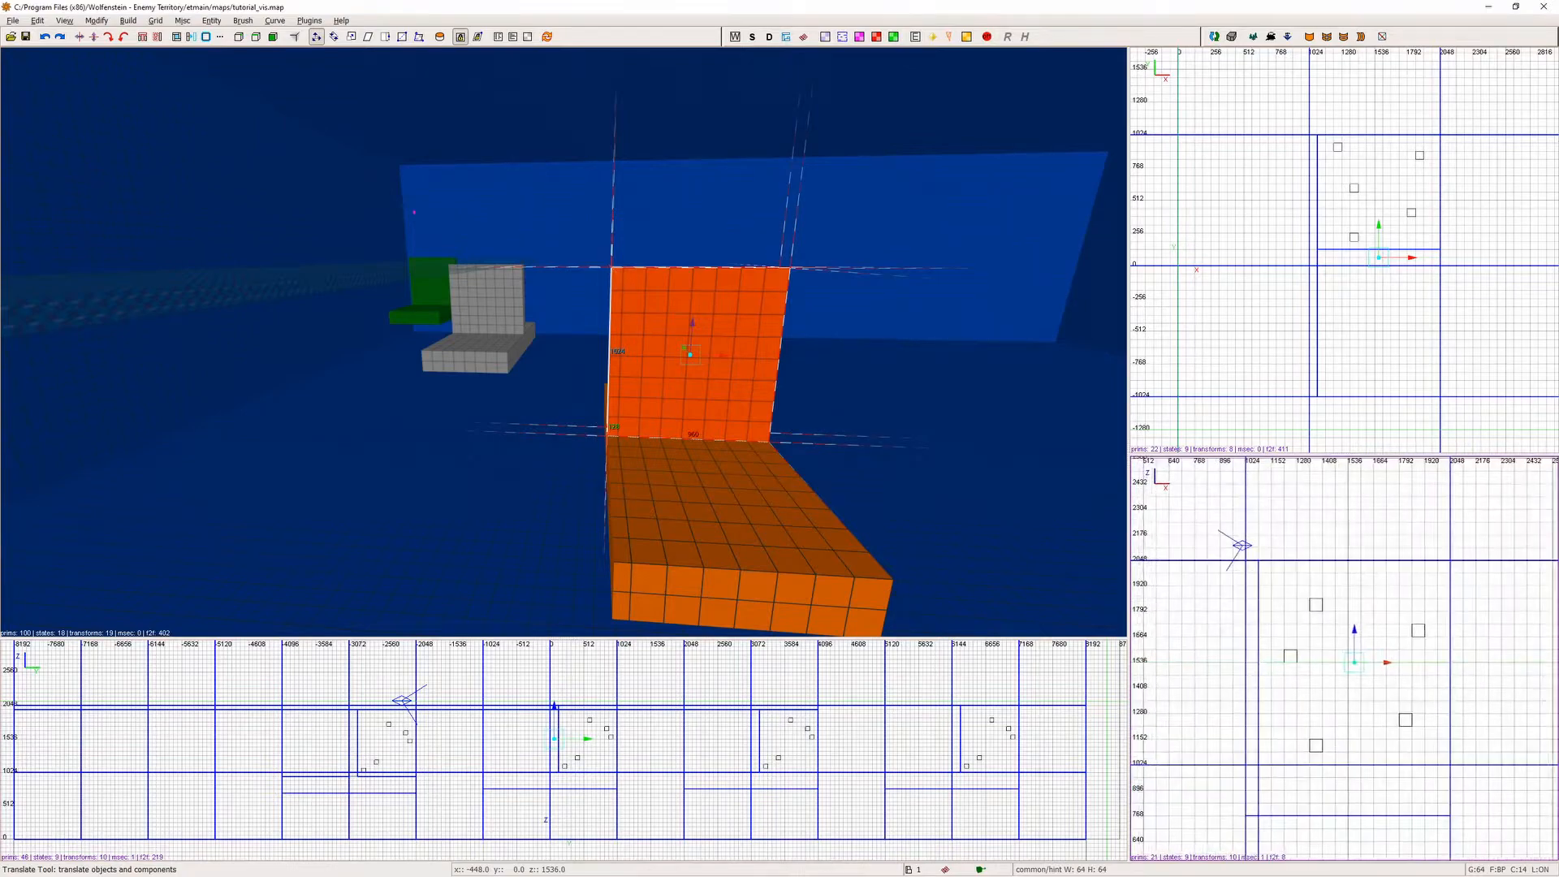
key(Escape)
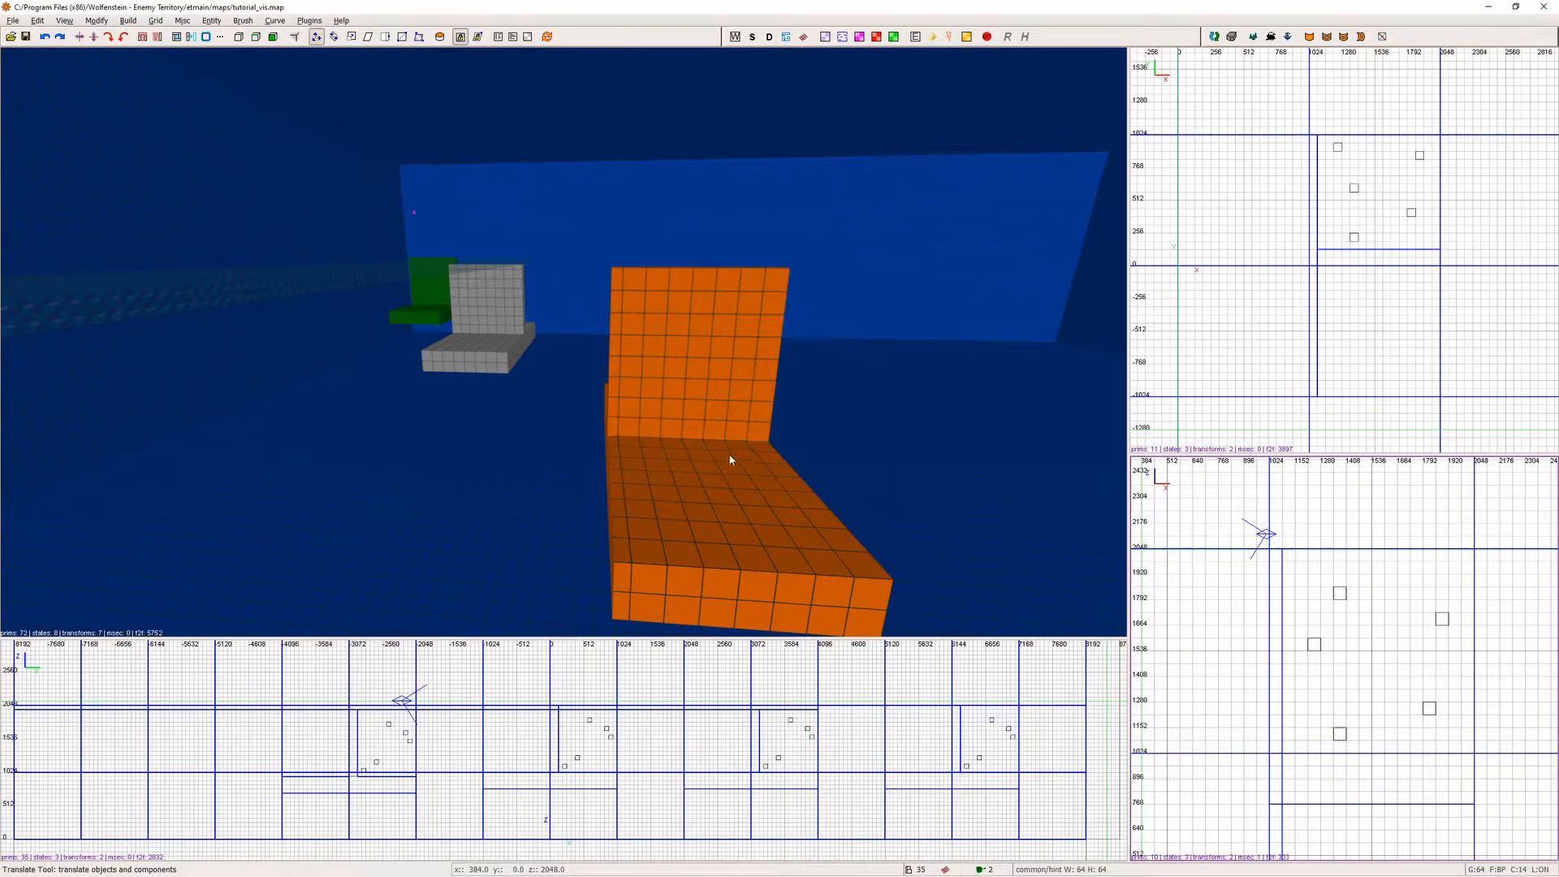
drag(1316, 135, 1313, 395)
right_click(640, 334)
key(d)
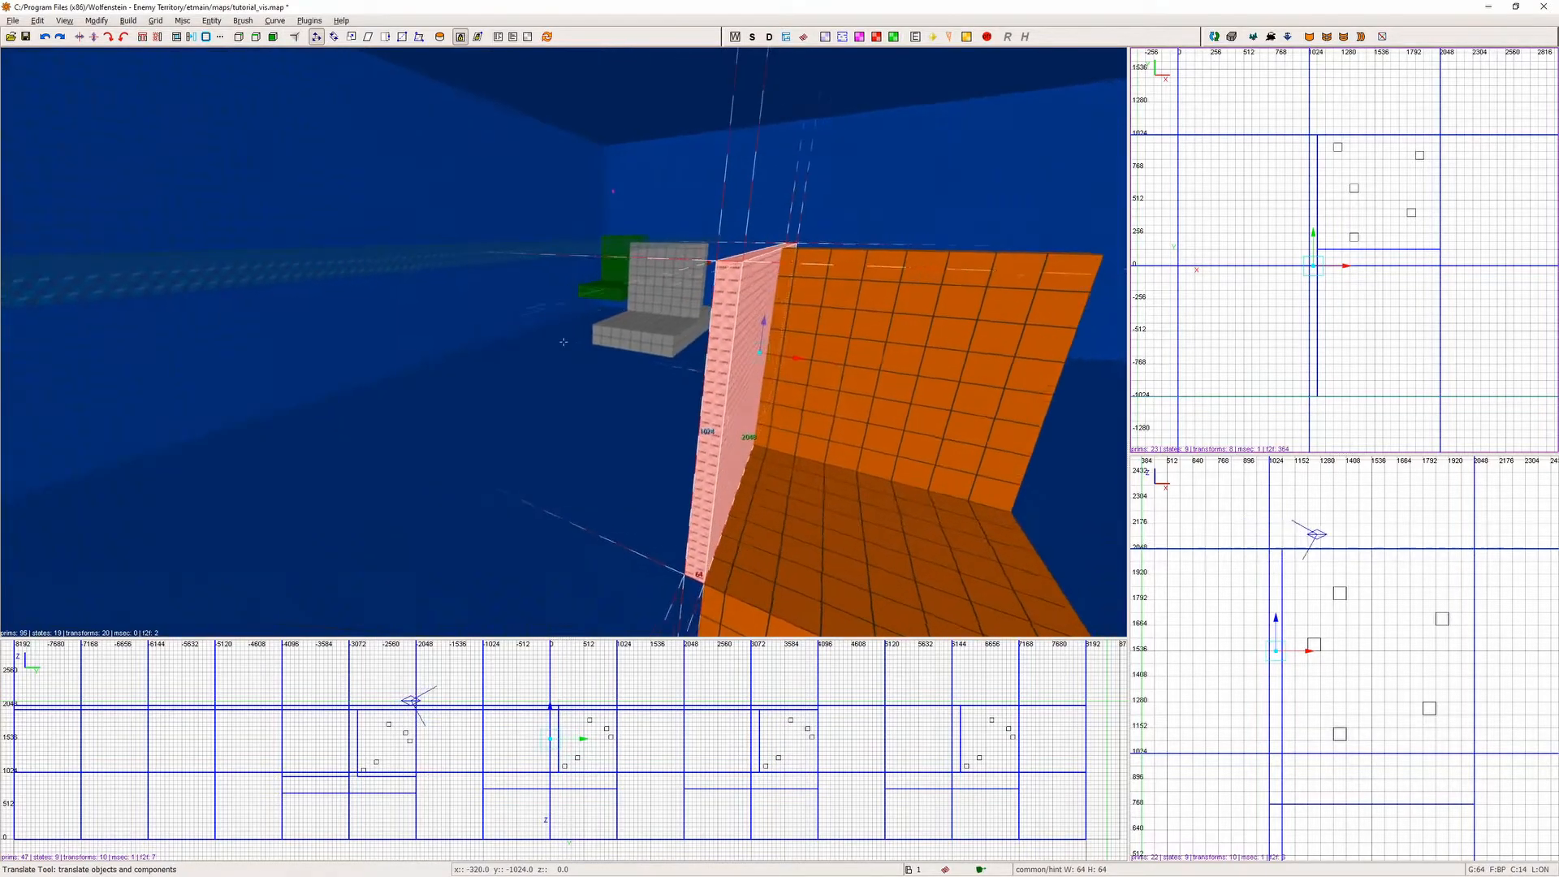
Texture the new brush with common/hintskip and apply the hint texture to its face towards the orange structure.
right_click(639, 333)
key(t)
click(1378, 394)
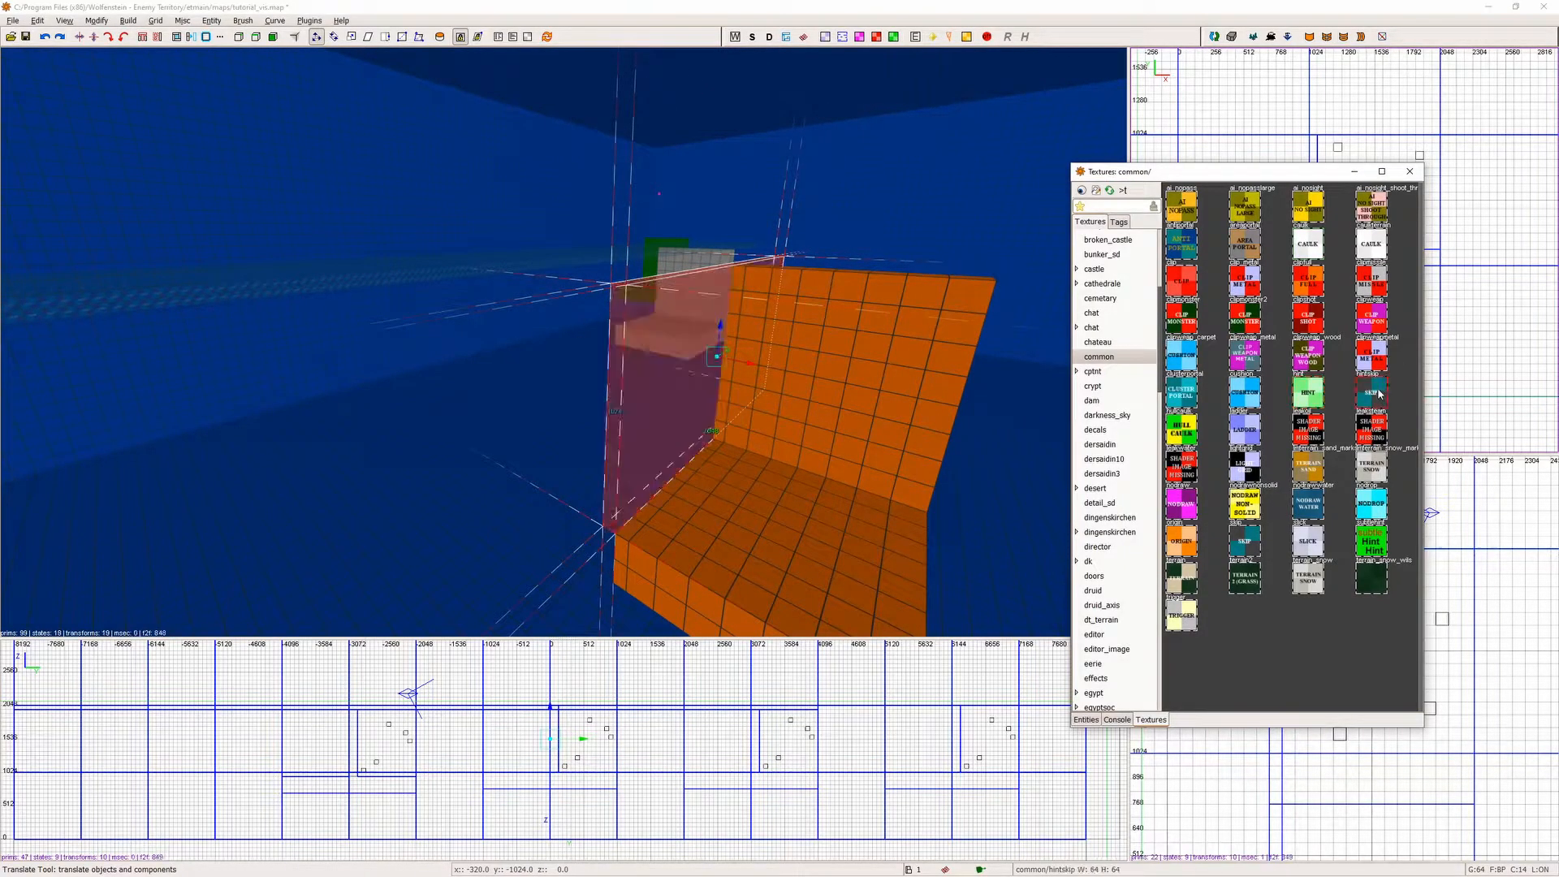
right_click(686, 383)
key(Escape)
shift+click(629, 357)
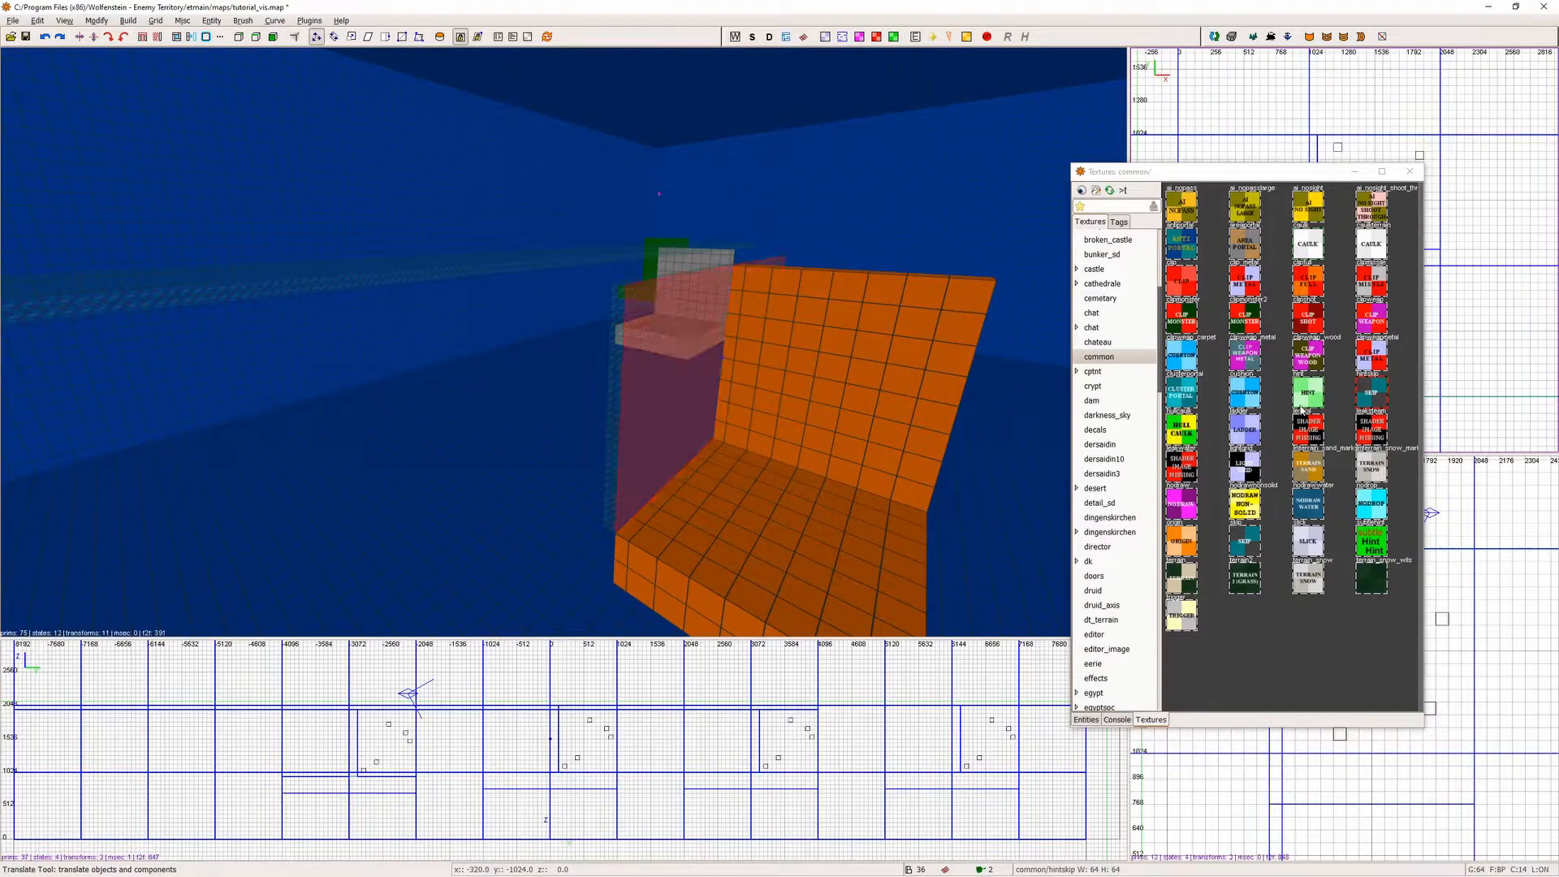
click(1308, 393)
key(Escape)
key(t)
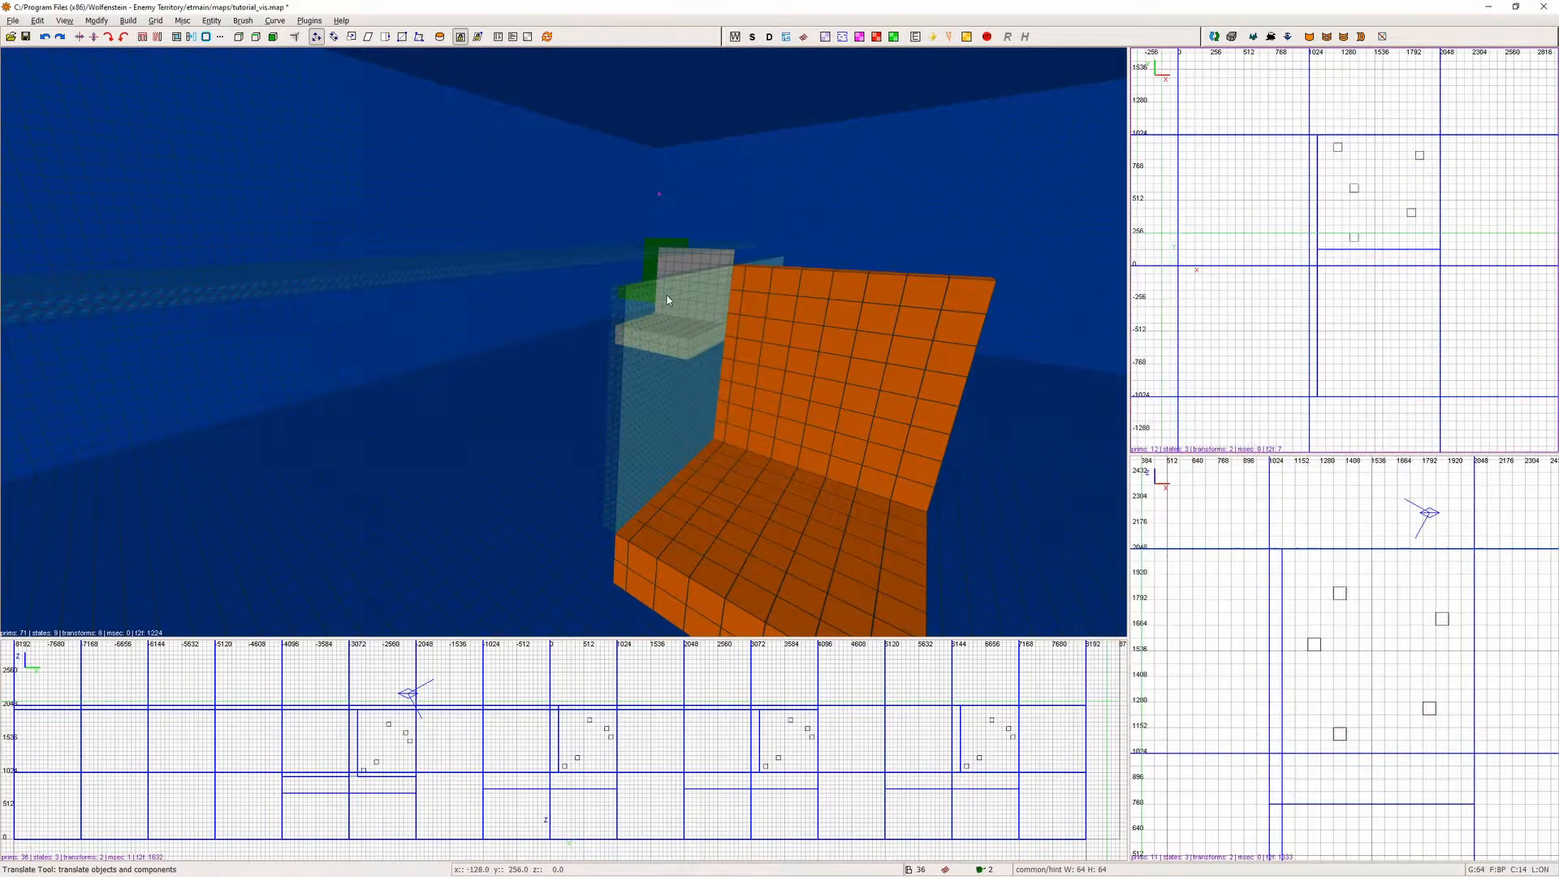
Copy the orange structure's side hint brush to the matching side of the yellow structure and lower it to line up with the wall.
key(Down)
key(Down)
key(Down)
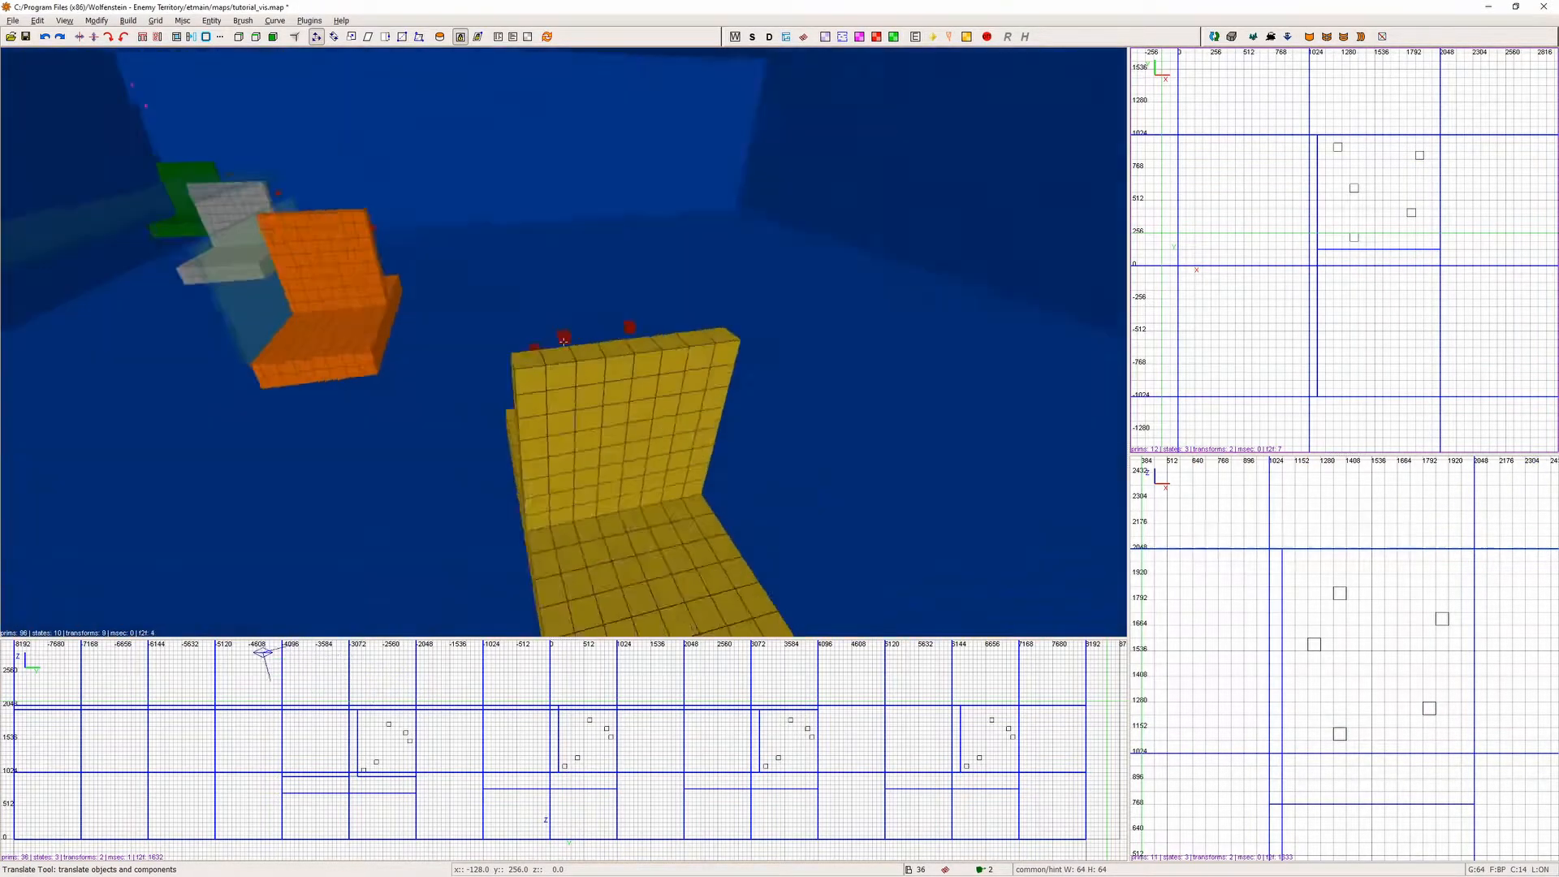
shift+click(391, 236)
right_drag(1349, 317, 1186, 97)
right_click(949, 367)
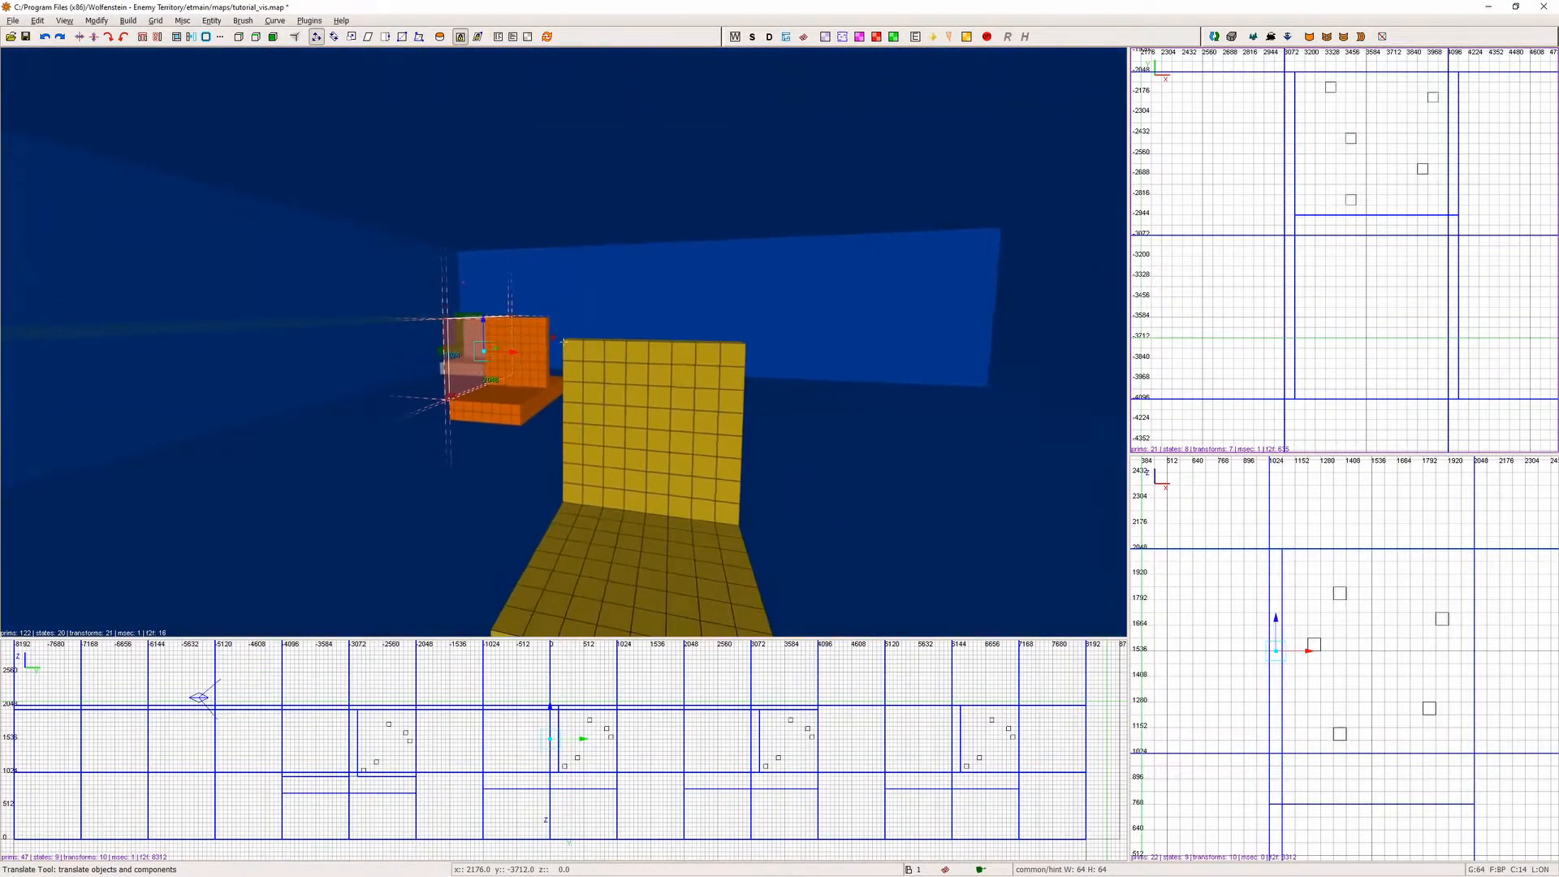
right_click(563, 342)
scroll(1286, 253, down, 5)
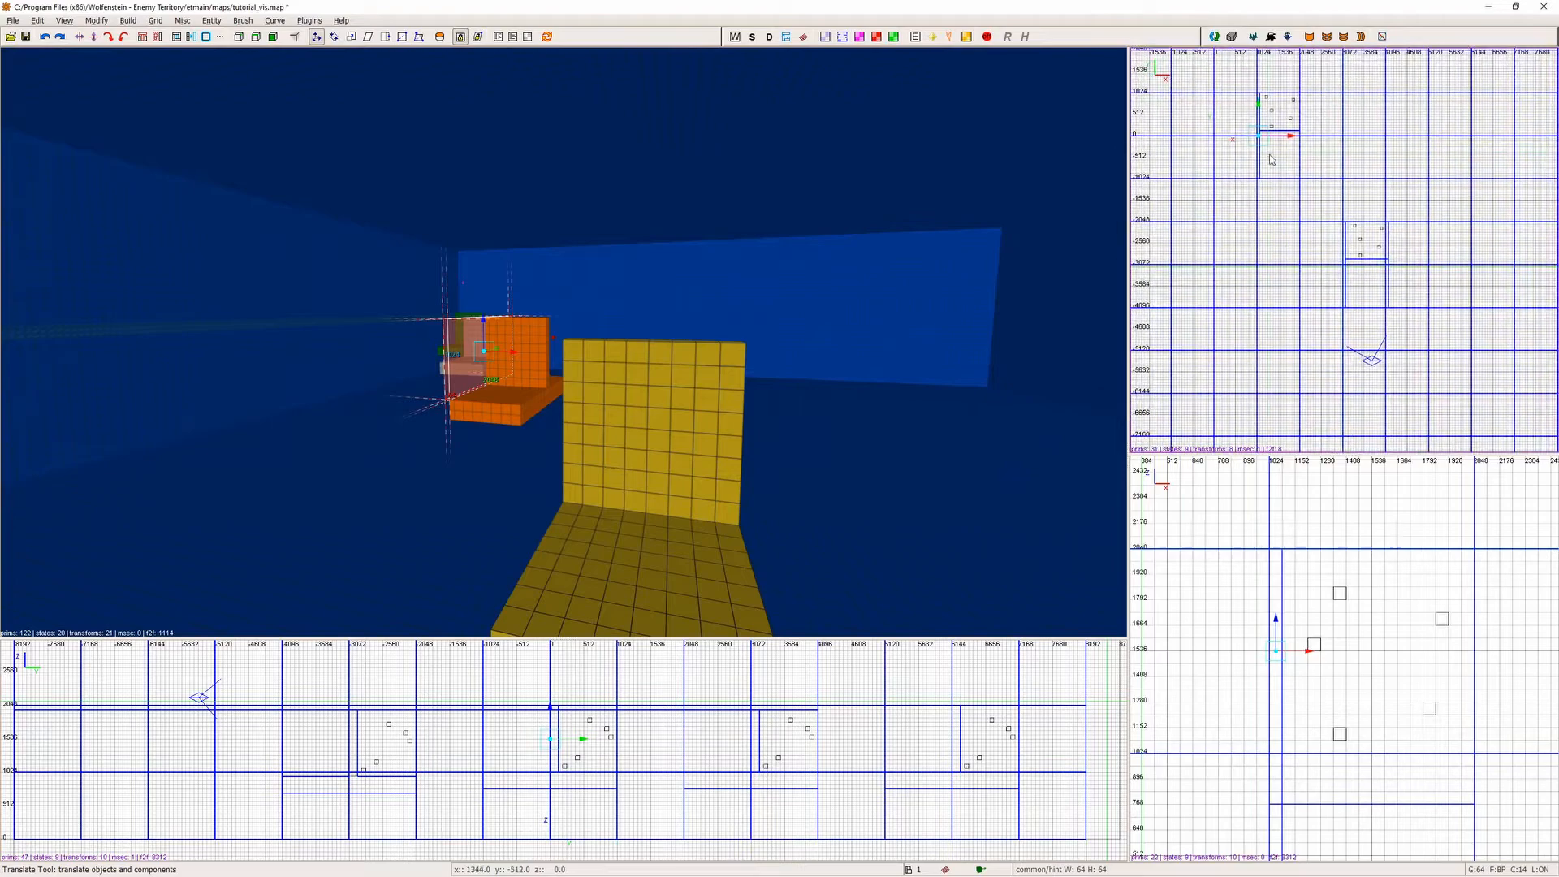
drag(1263, 151, 1347, 277)
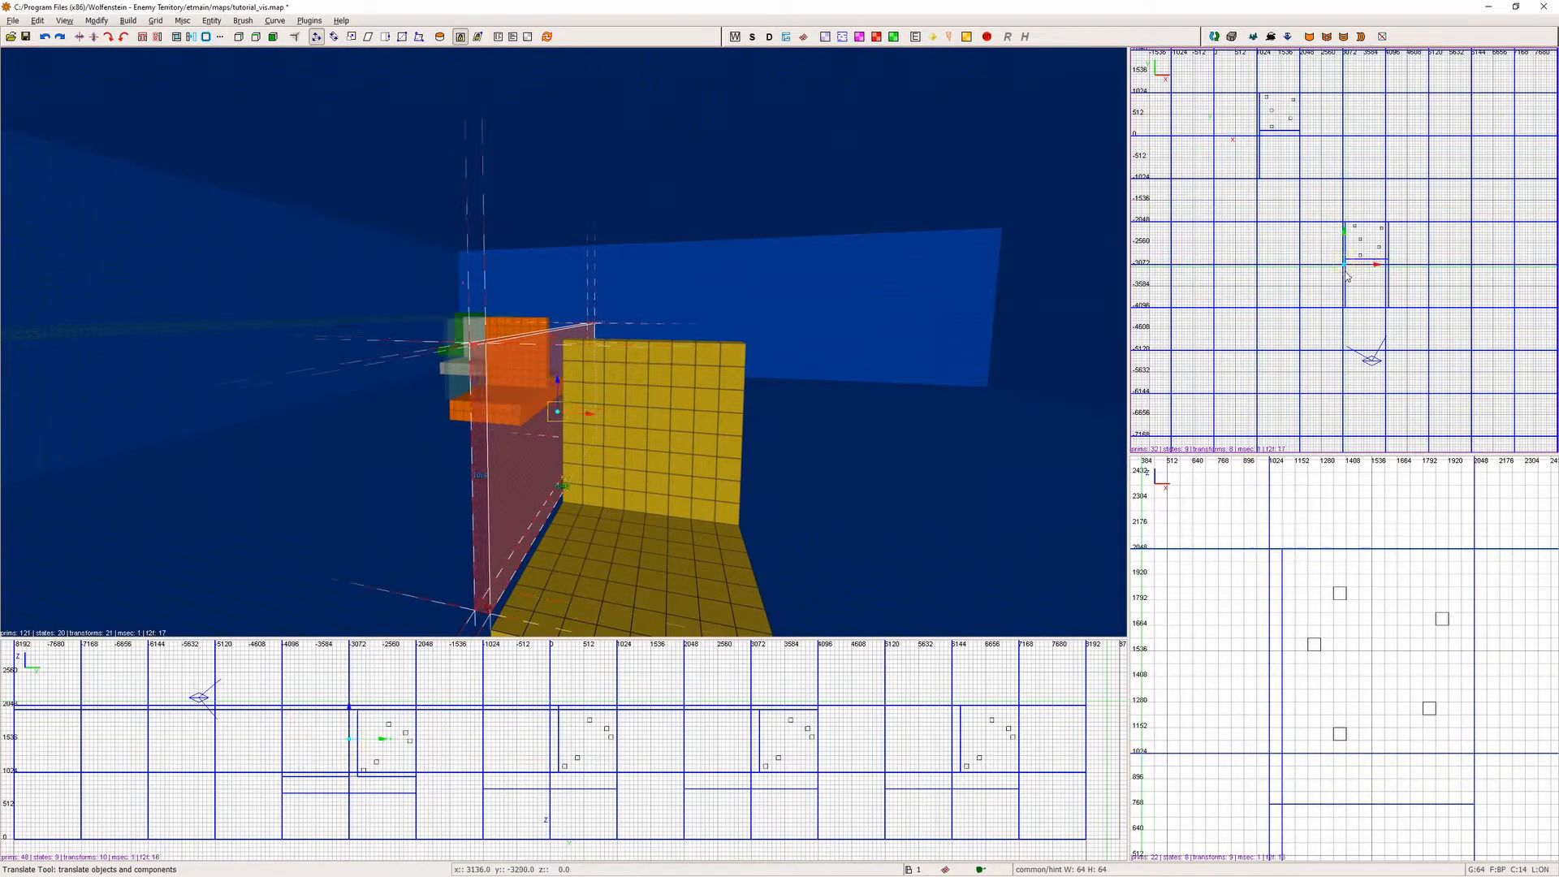
right_drag(1347, 277, 1340, 219)
drag(556, 385, 557, 395)
right_click(560, 400)
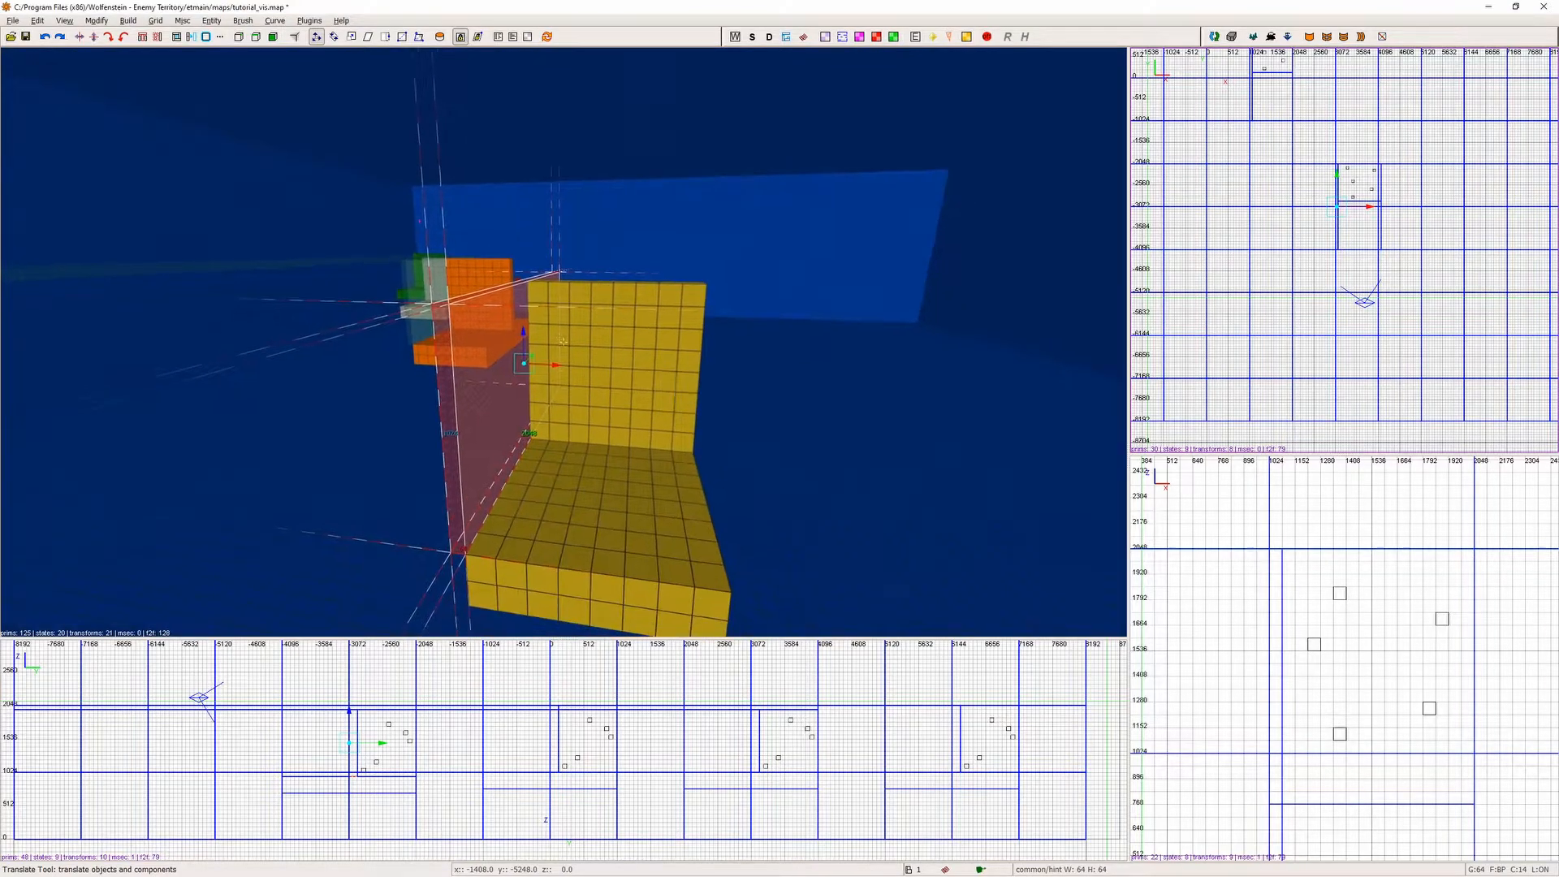
Duplicate the yellow structure's side hint brush, rotate the copy and place it along the opposite side.
click(123, 38)
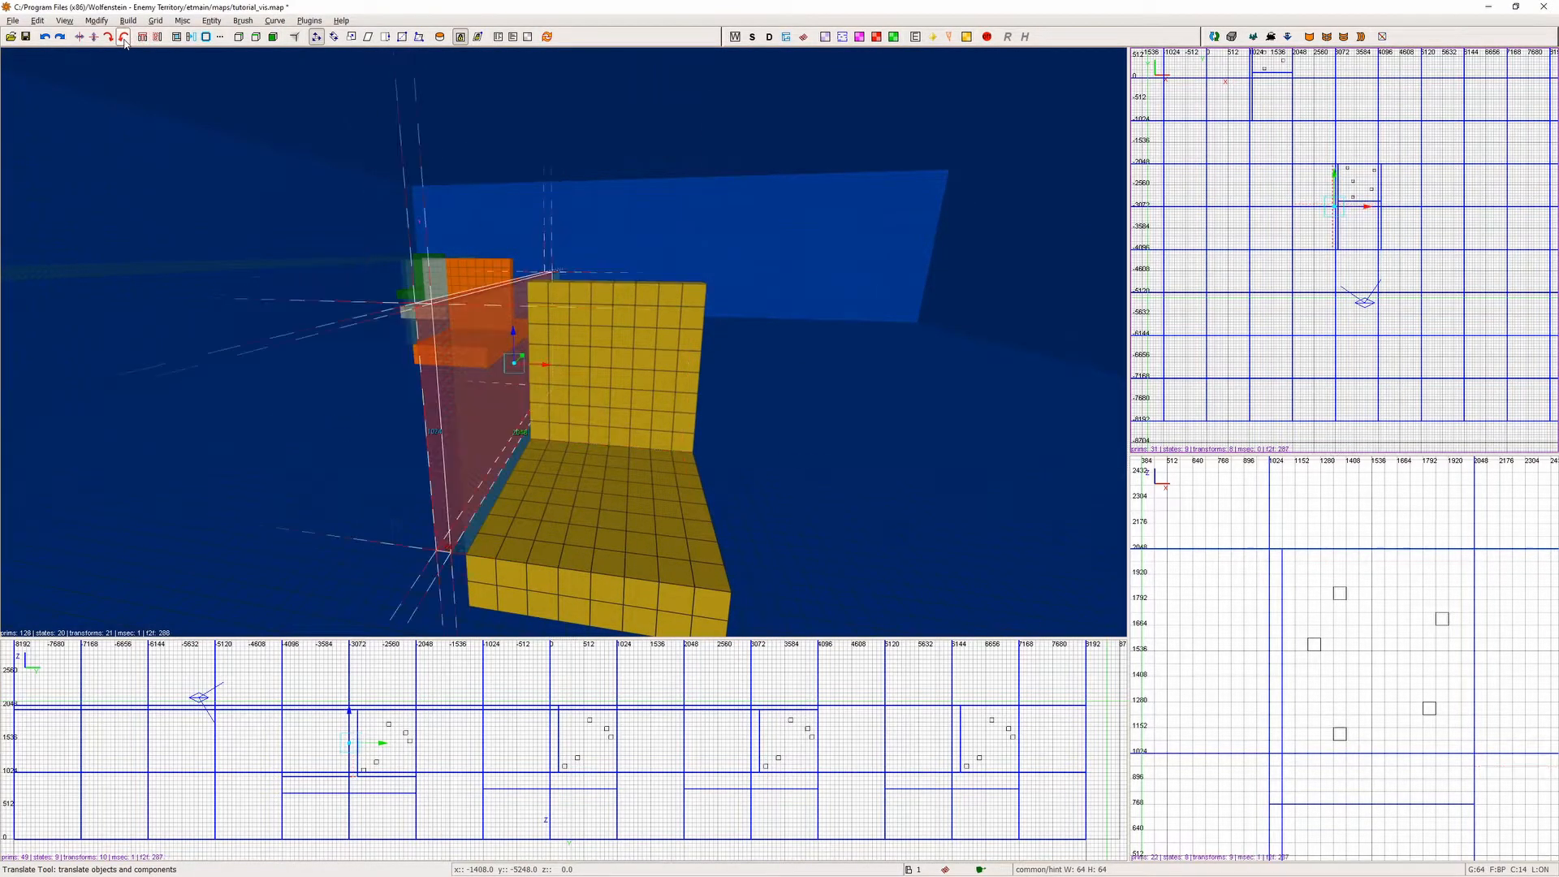
drag(557, 371, 740, 392)
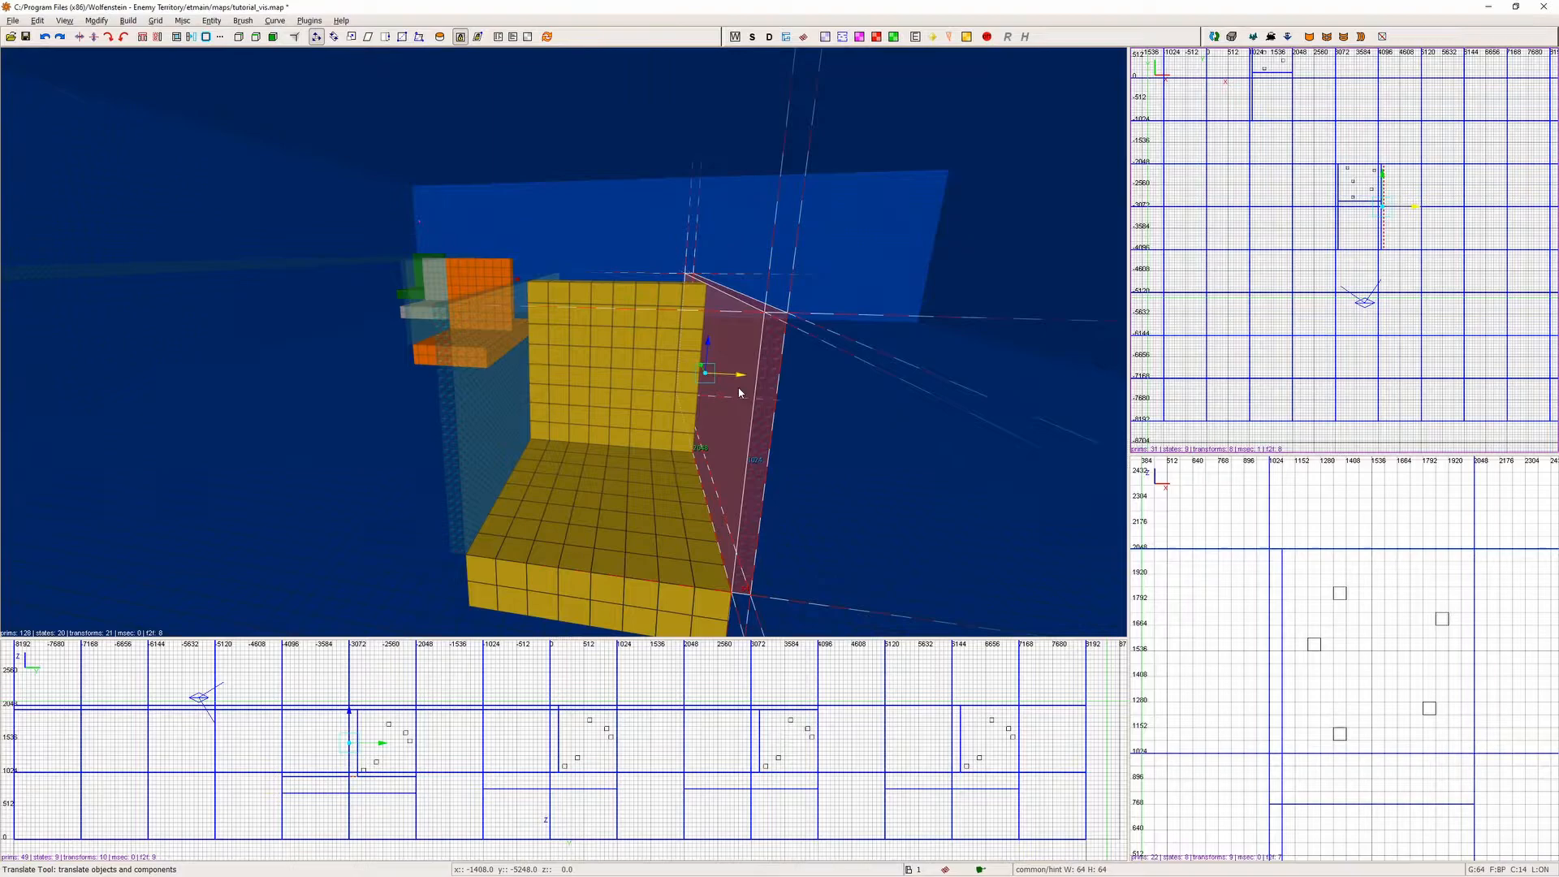
key(Escape)
Using the yellow wall as reference, draw a 1024 by 2048 brush, 64 units thick, across the top of the yellow structure.
shift+click(620, 358)
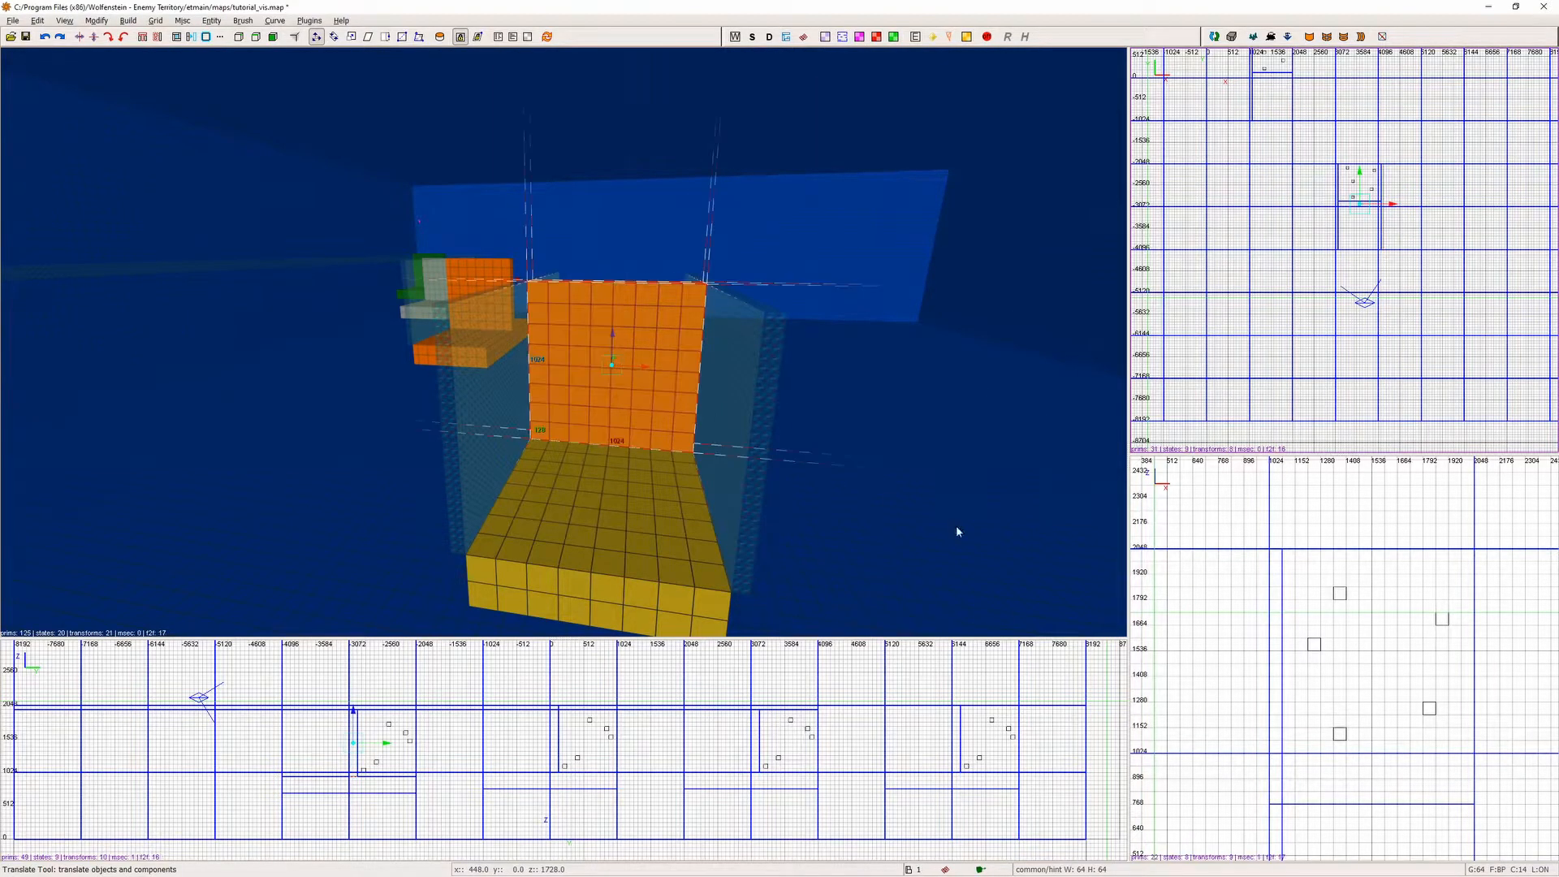
scroll(507, 700, up, 3)
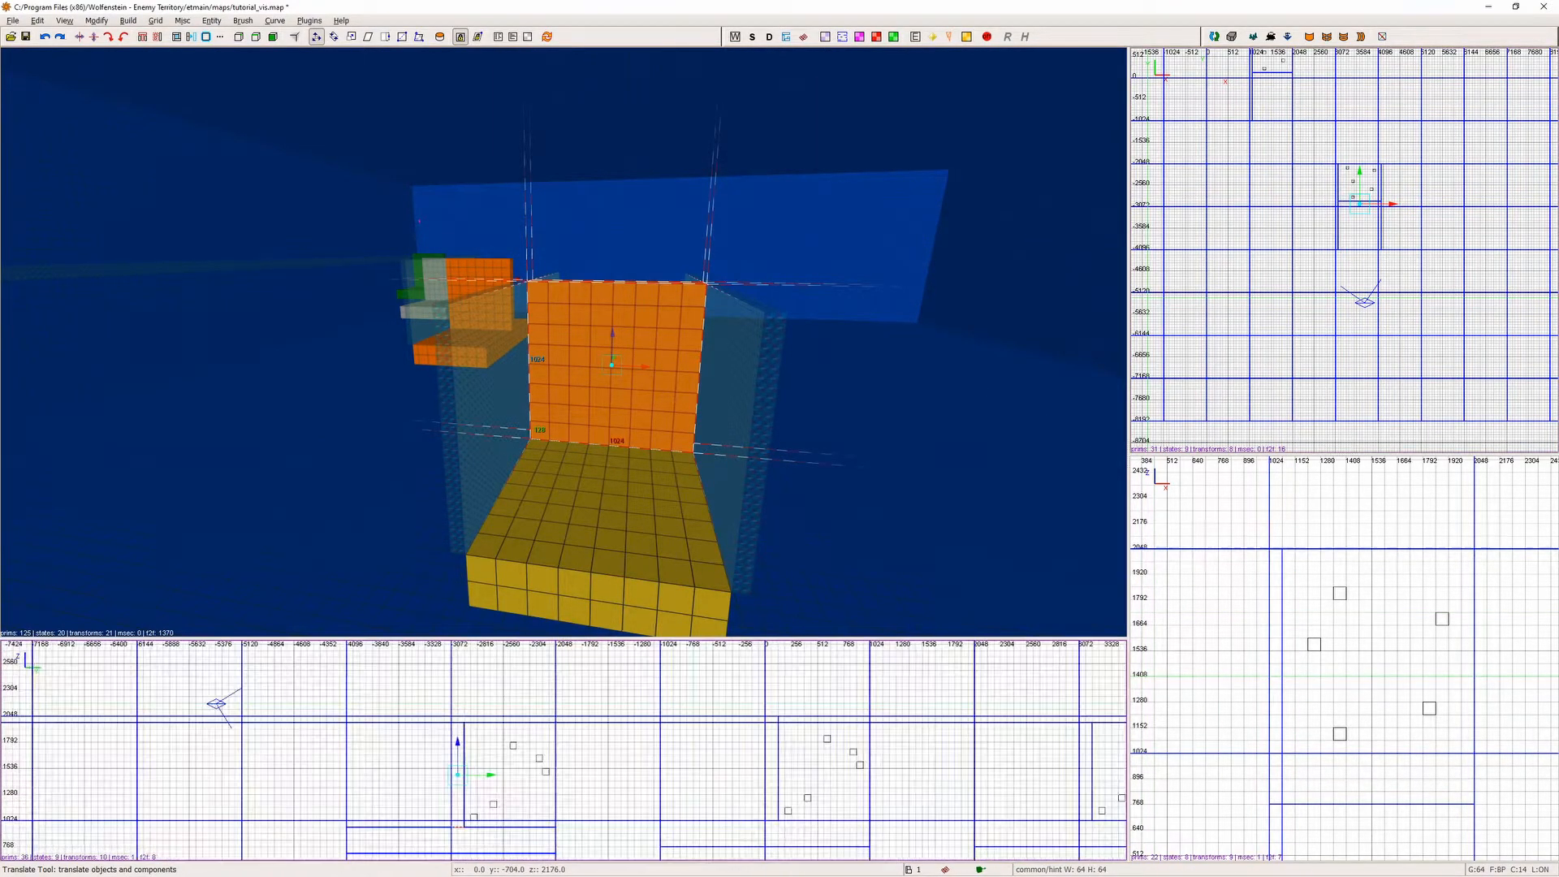
drag(524, 733, 298, 711)
Texture the top brush with common/hintskip and apply the hint texture to its underside.
key(t)
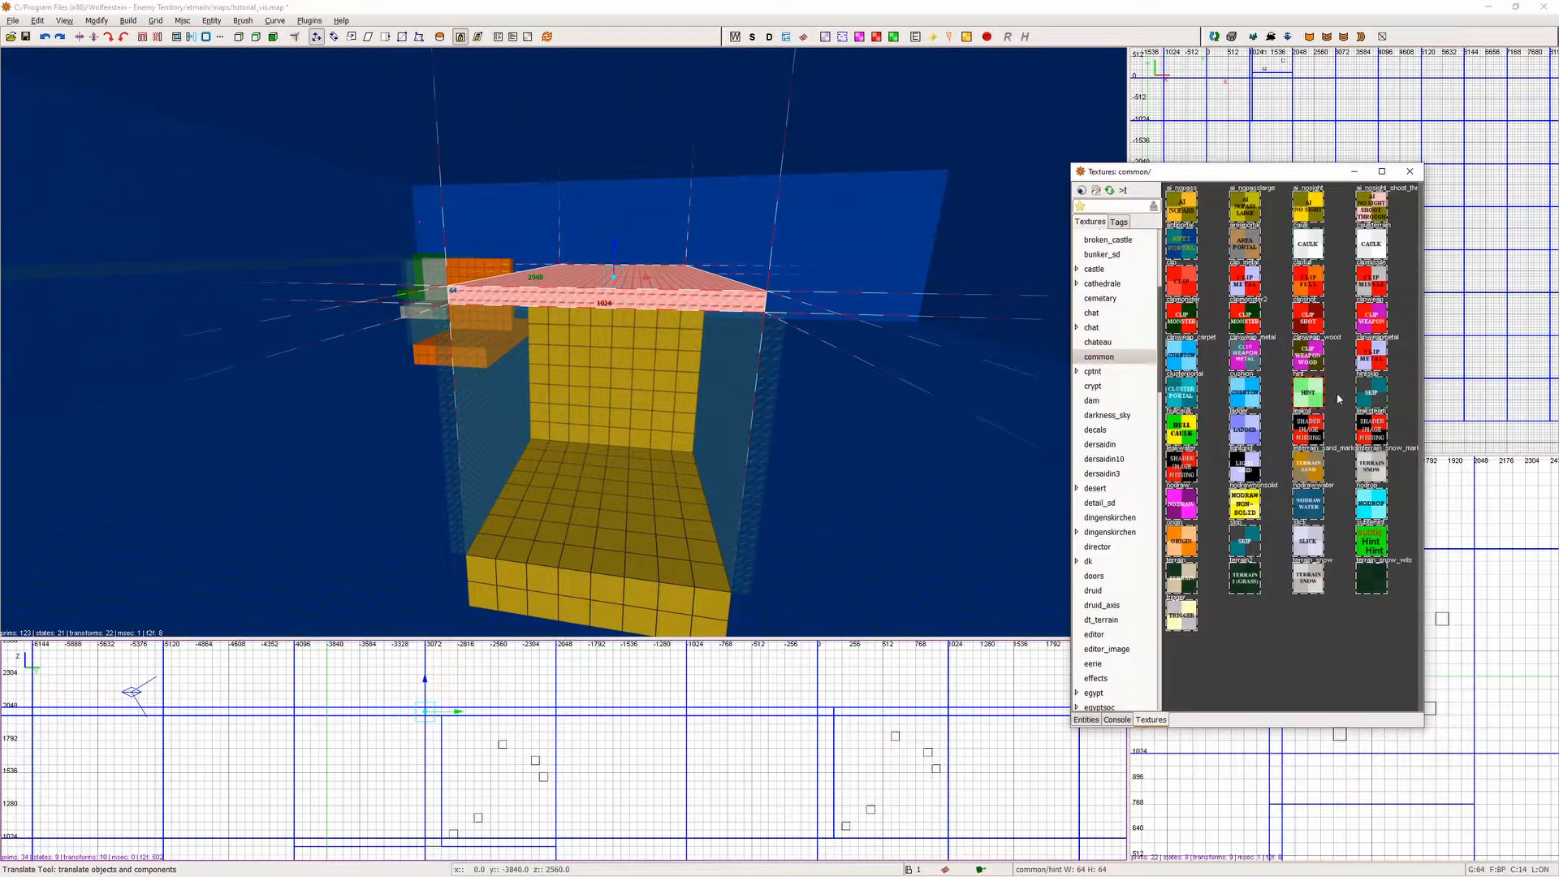
click(1371, 392)
right_click(563, 342)
key(Up)
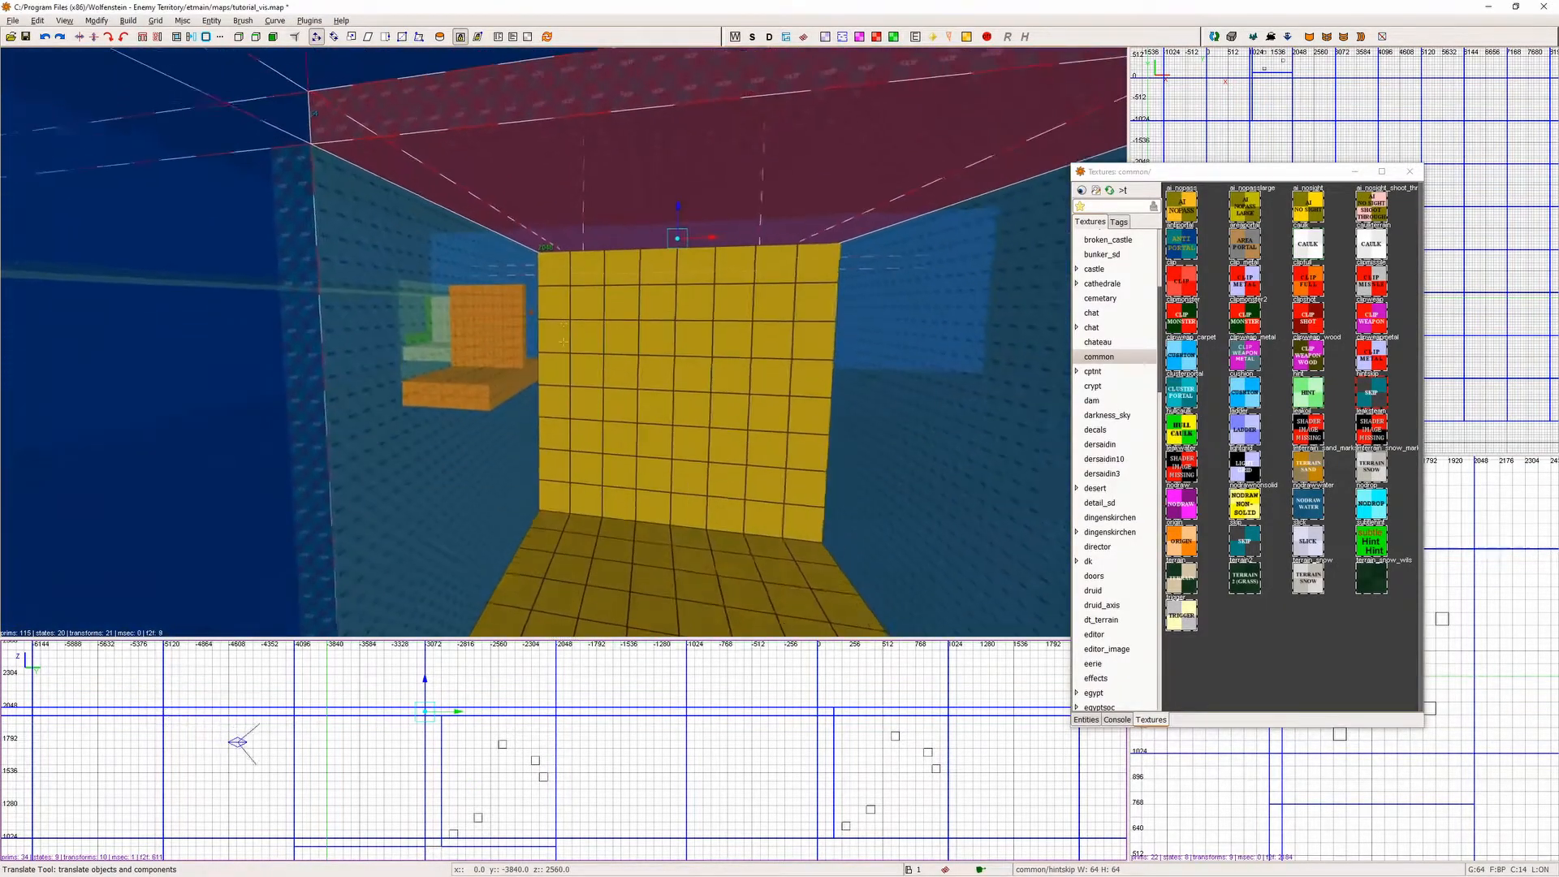
key(Down)
key(Escape)
right_click(945, 370)
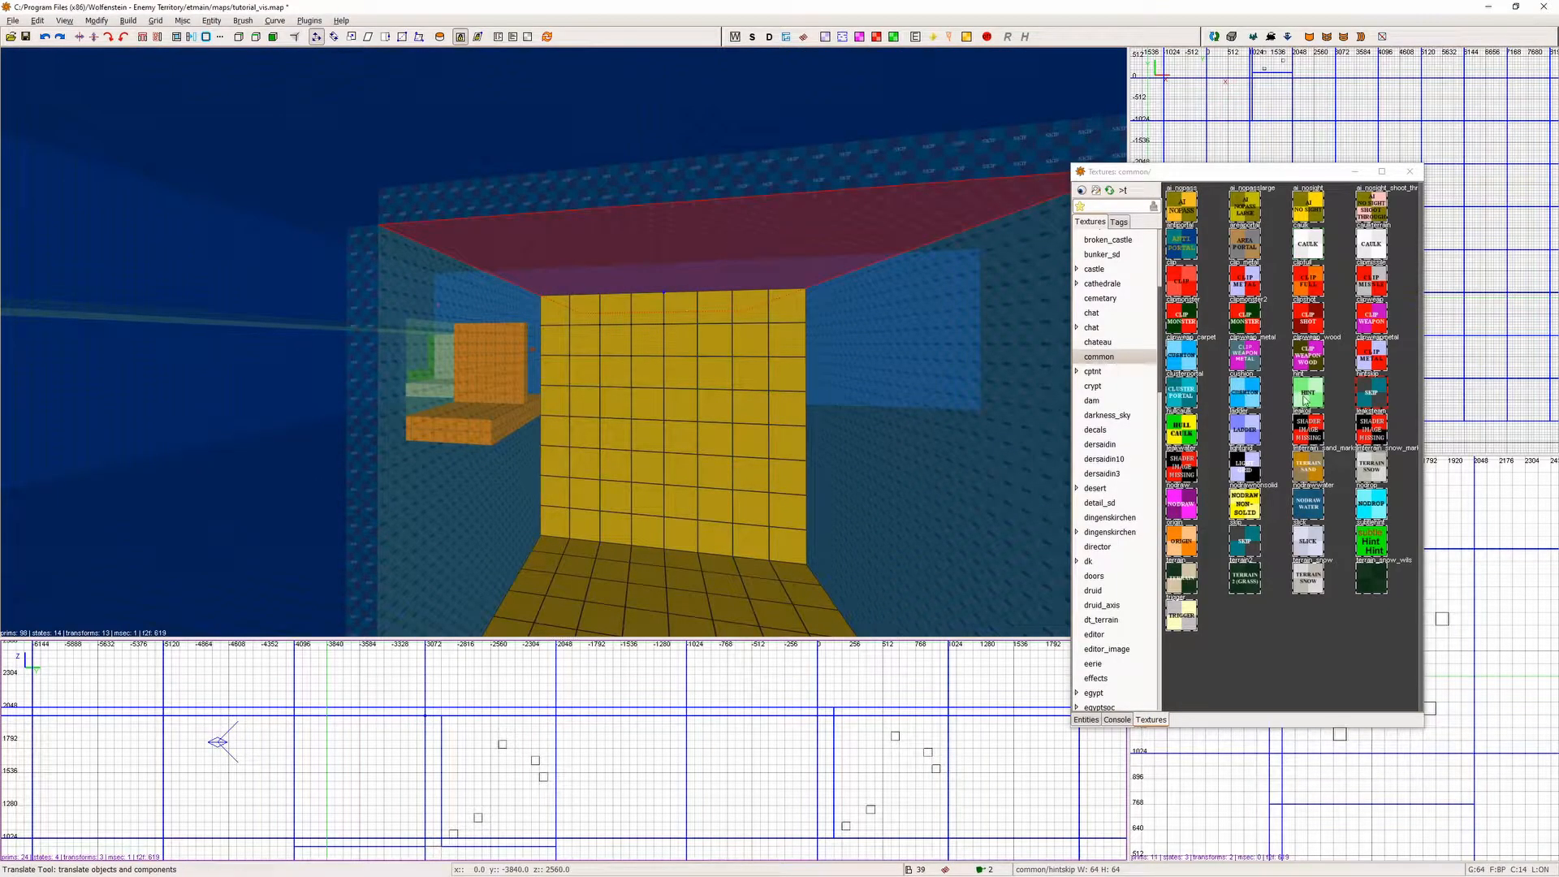
click(1305, 399)
click(1410, 172)
Recompile the BSP and vis data with the new hint brushes around the orange and yellow structures.
click(127, 20)
click(157, 72)
click(128, 20)
click(157, 86)
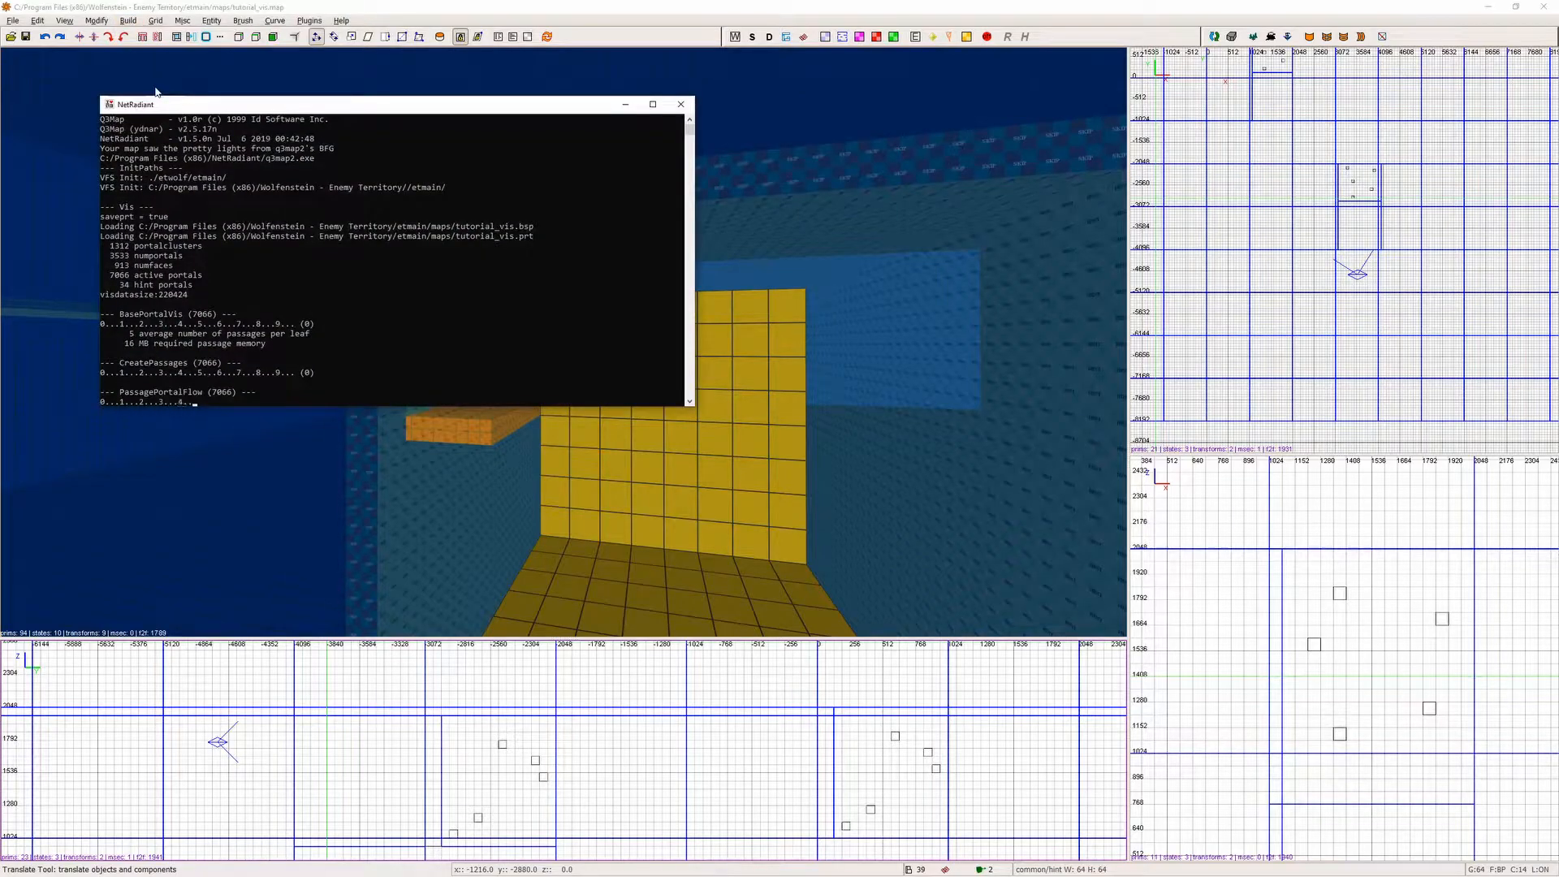
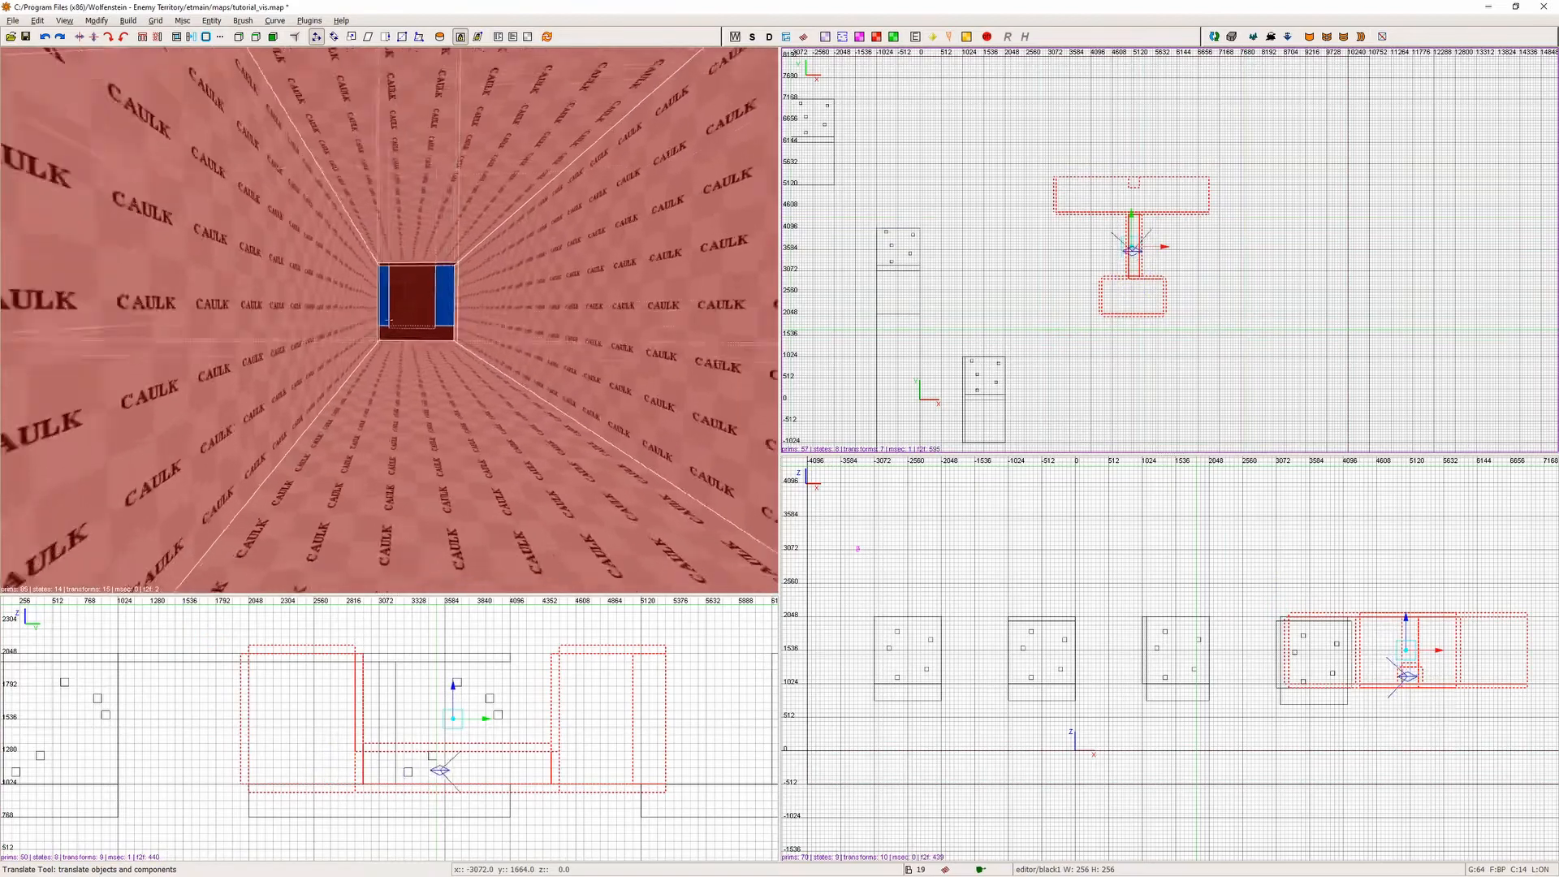
Texture the selected caulk rooms and their connecting corridor with editor/black1 and clear the selection.
right_click(690, 313)
key(t)
click(1270, 268)
click(1411, 171)
key(Escape)
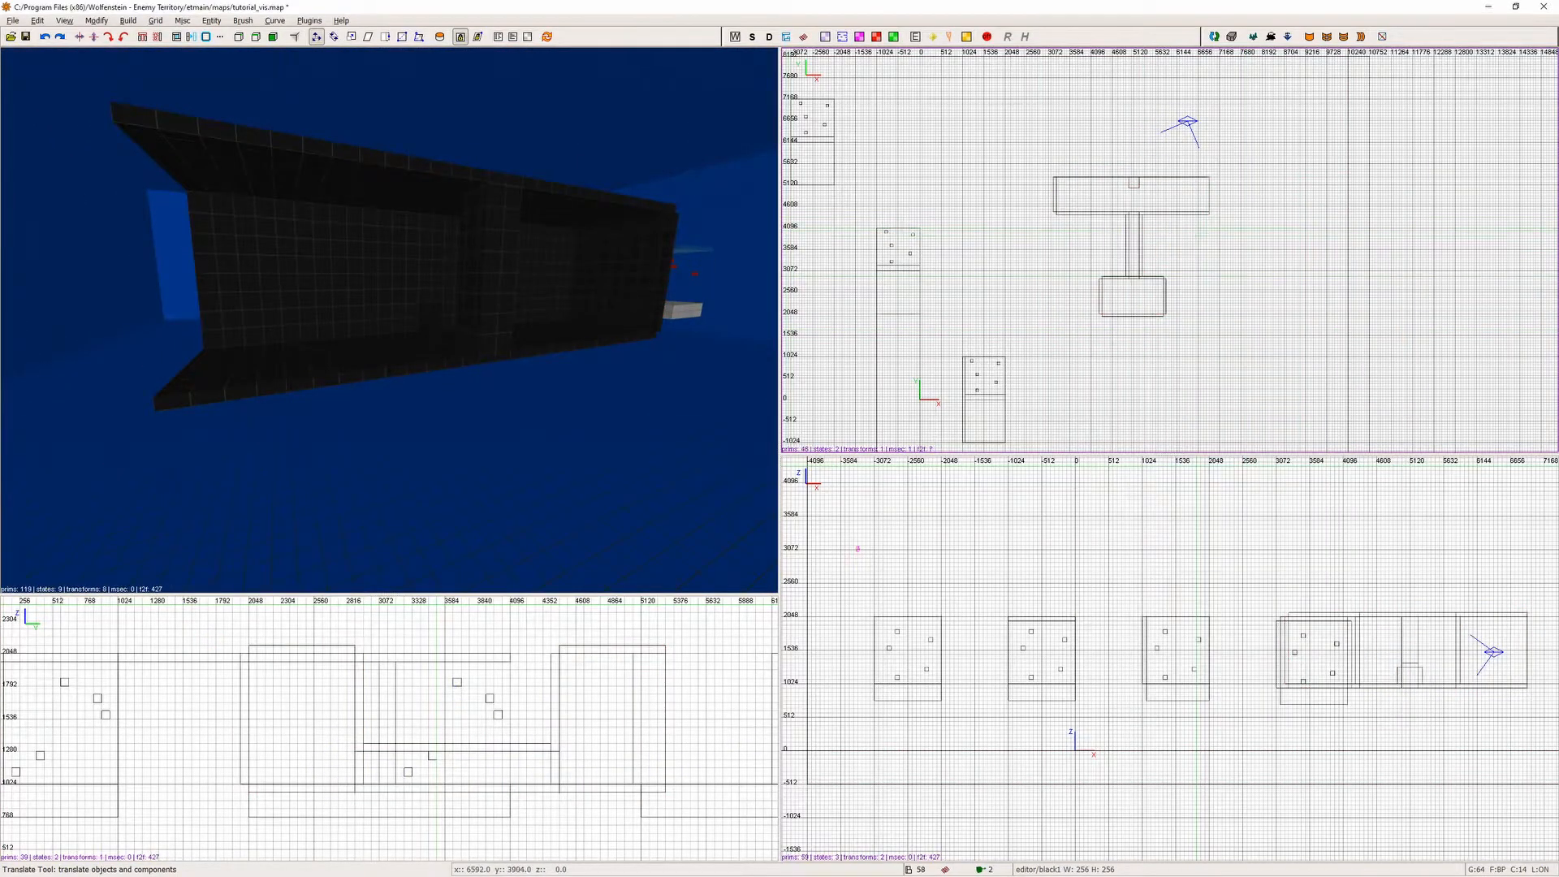
Add a small cube inside the larger black room, make it a detail brush and texture it with editor/red5.
scroll(1189, 236, up, 2)
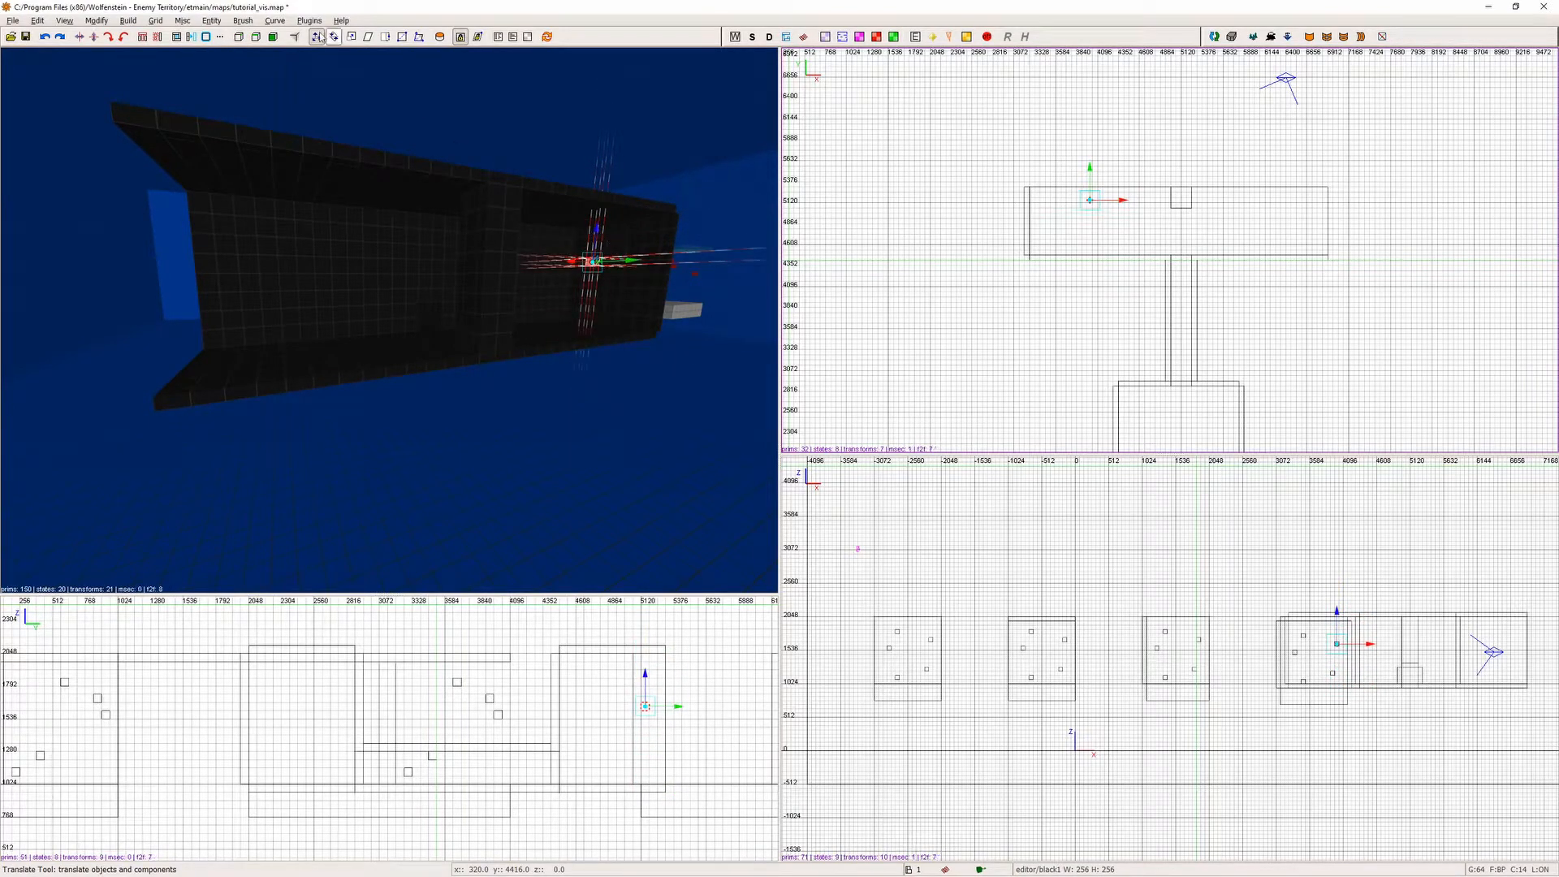
click(242, 21)
click(282, 161)
key(t)
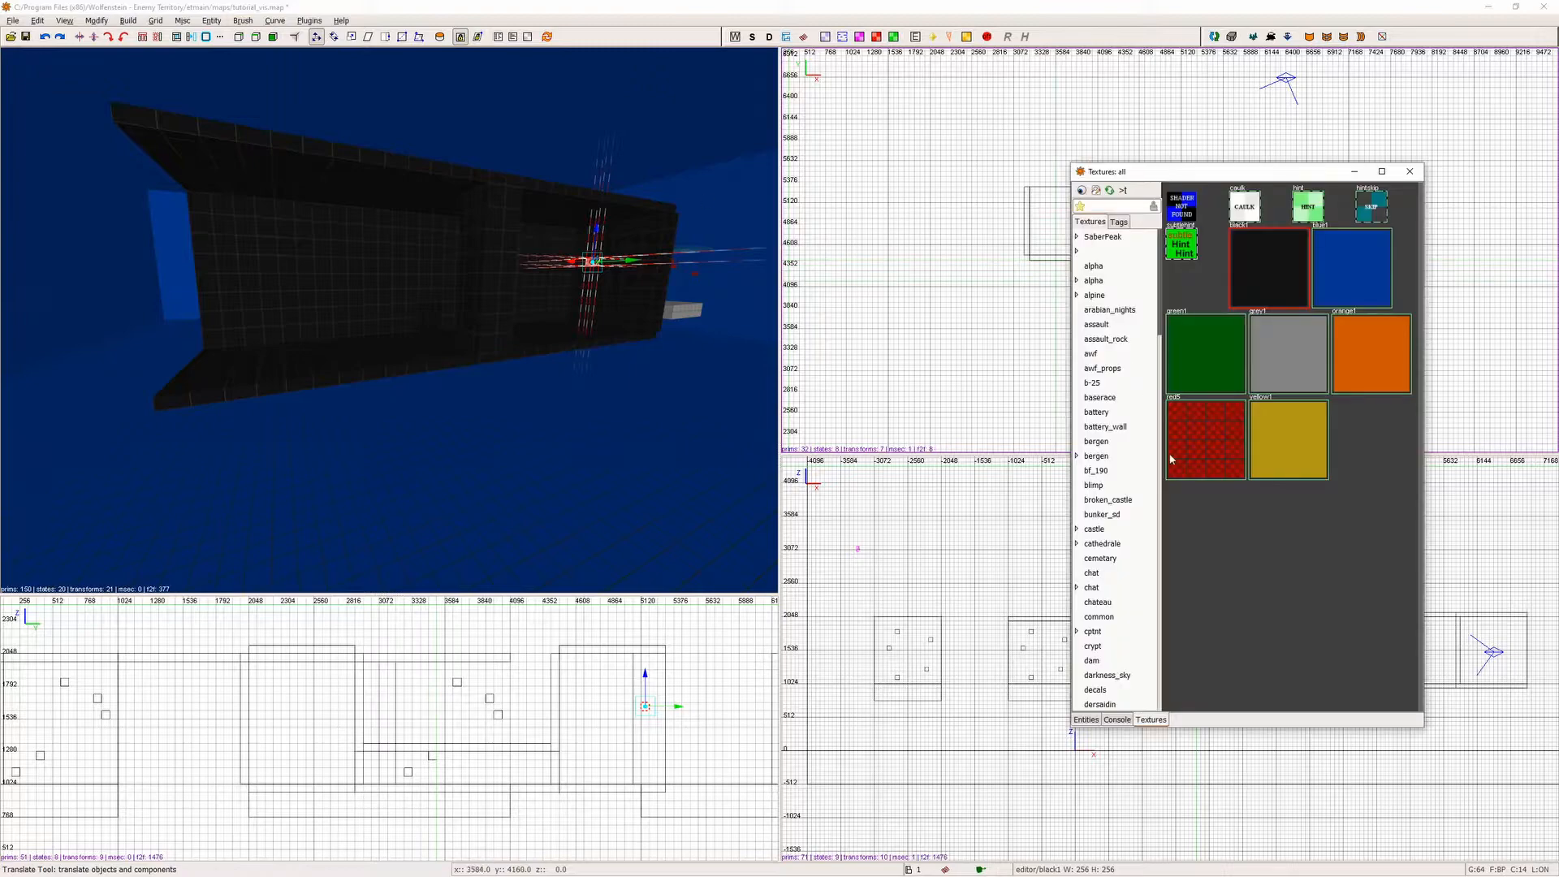
click(1410, 172)
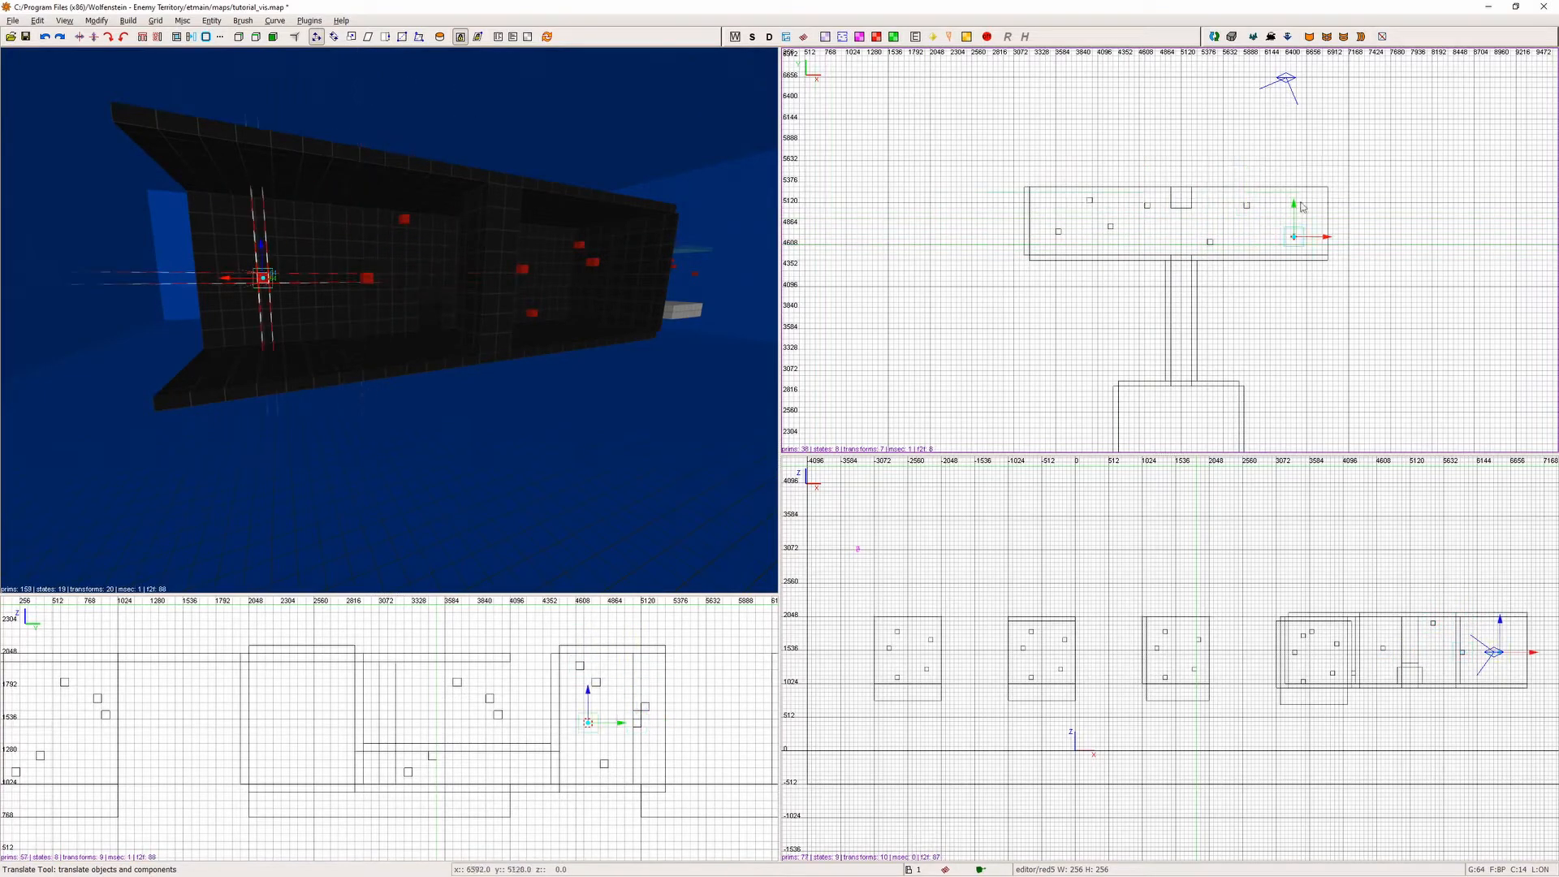
Duplicate the red cube into the smaller black room, spreading four copies at different positions and heights, and deselect.
key(space)
right_drag(1300, 206, 1323, 106)
drag(1317, 136, 1246, 300)
right_click(619, 306)
drag(425, 341, 425, 233)
key(space)
right_drag(1252, 310, 1262, 284)
mouse_move(1262, 283)
mouse_down()
mouse_move(1240, 321)
mouse_move(1171, 284)
mouse_up()
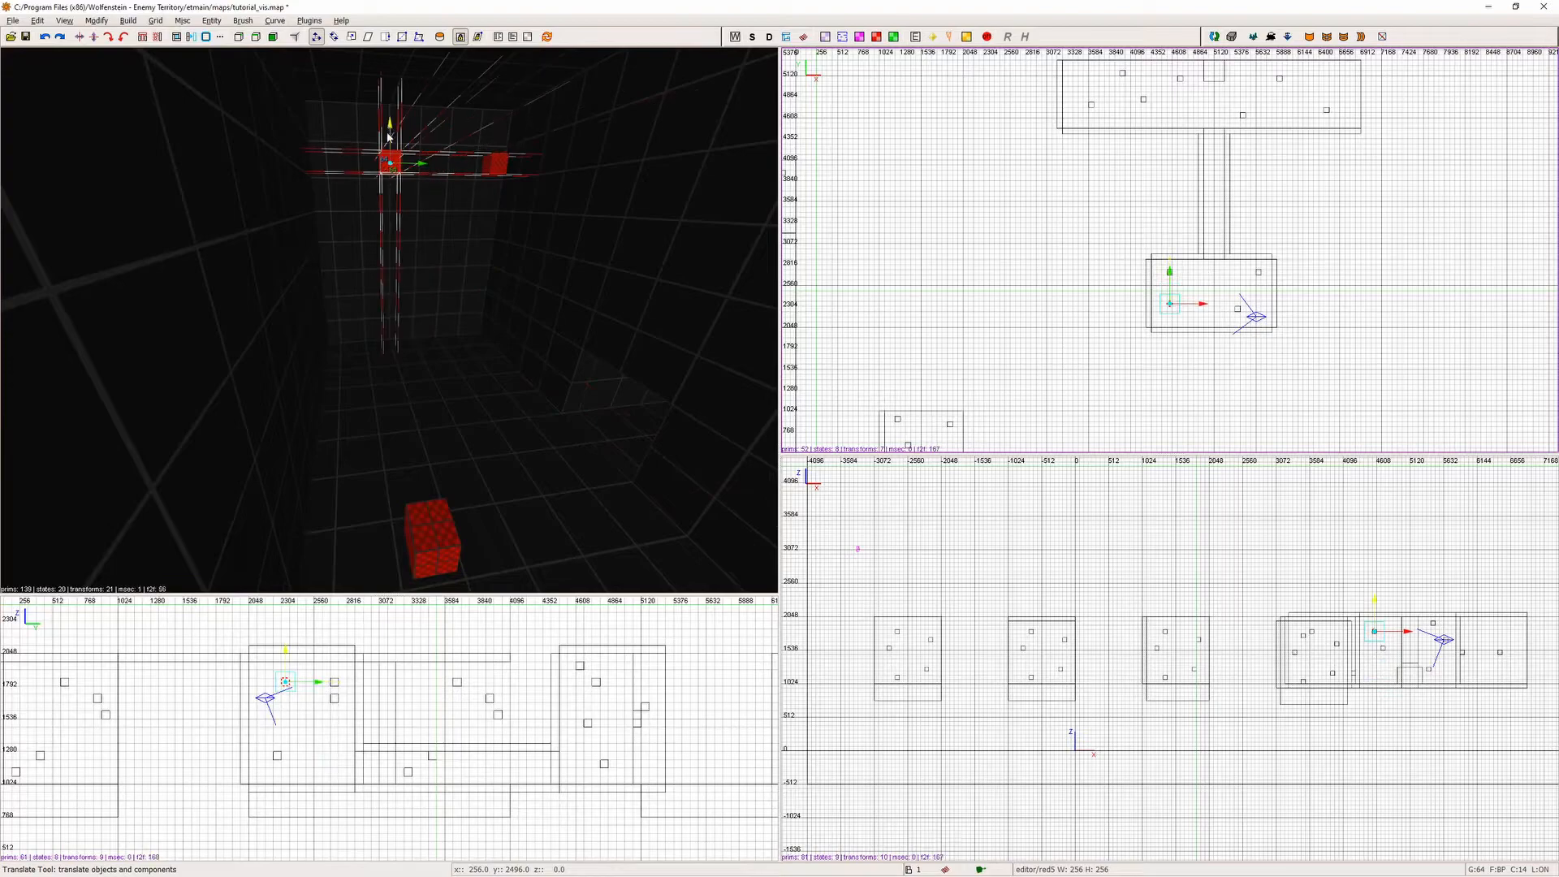
key(Escape)
right_click(388, 136)
Recompile the BSP and vis data for the black rooms and load tutorial_vis.prt with 3D and 2D portals shown.
click(127, 20)
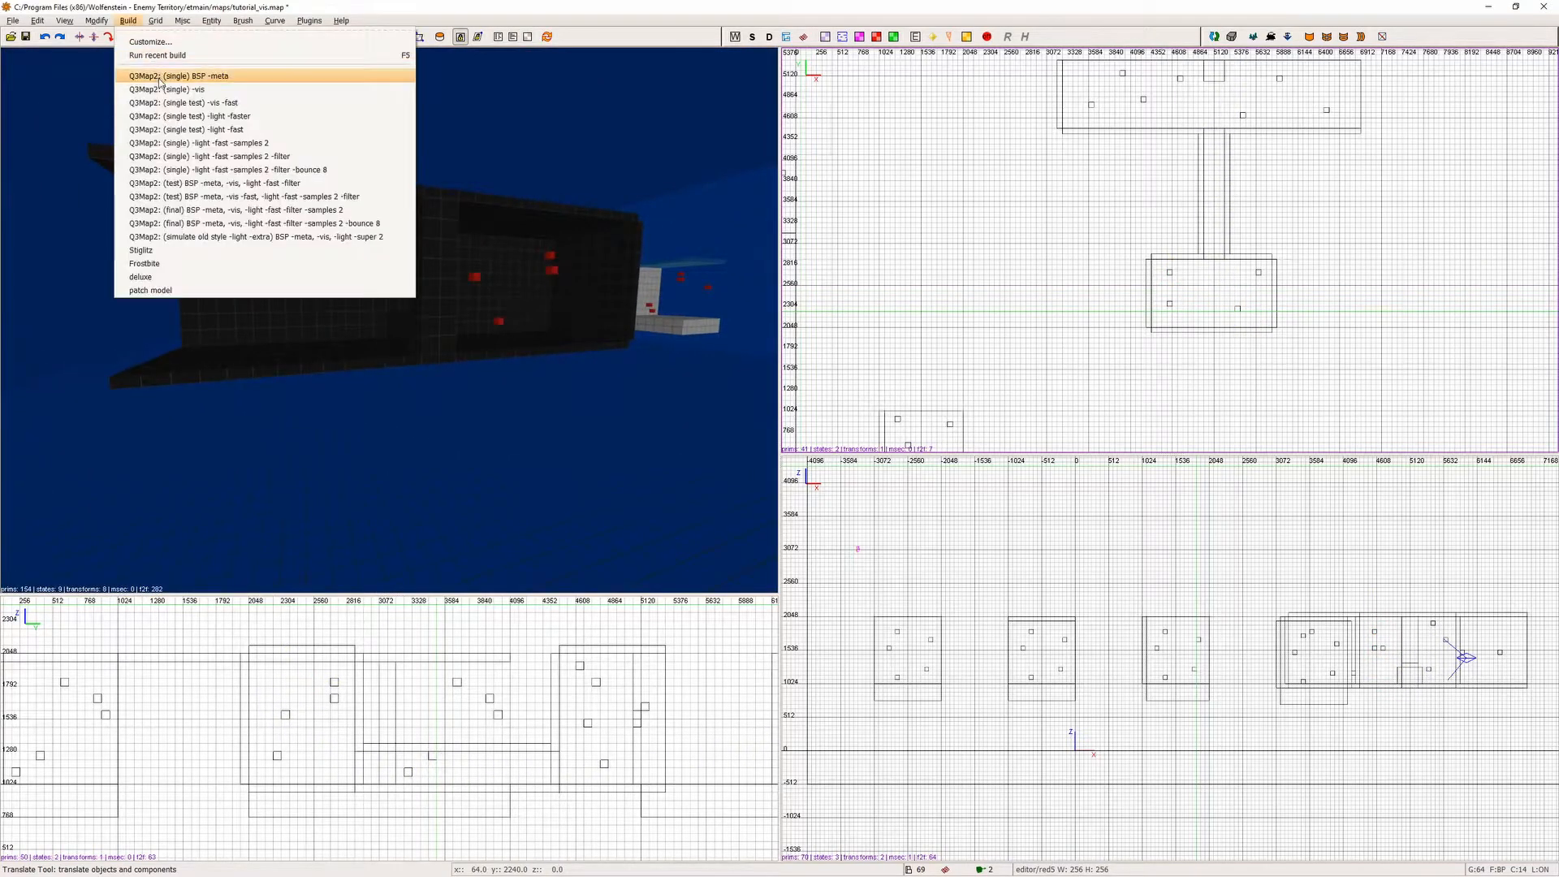
click(160, 76)
click(128, 20)
click(180, 91)
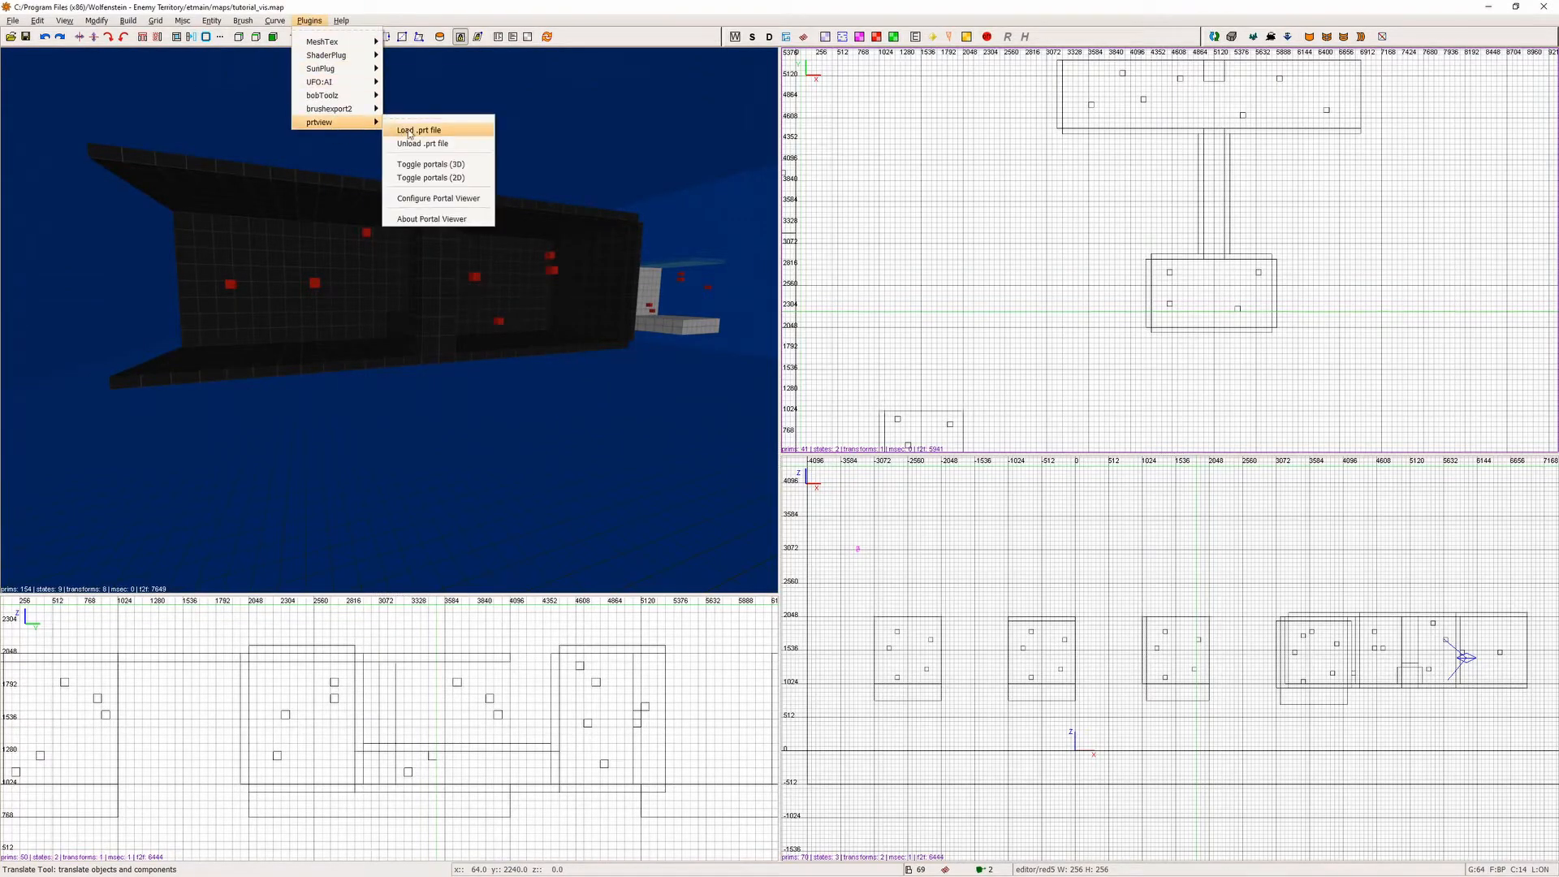
click(410, 132)
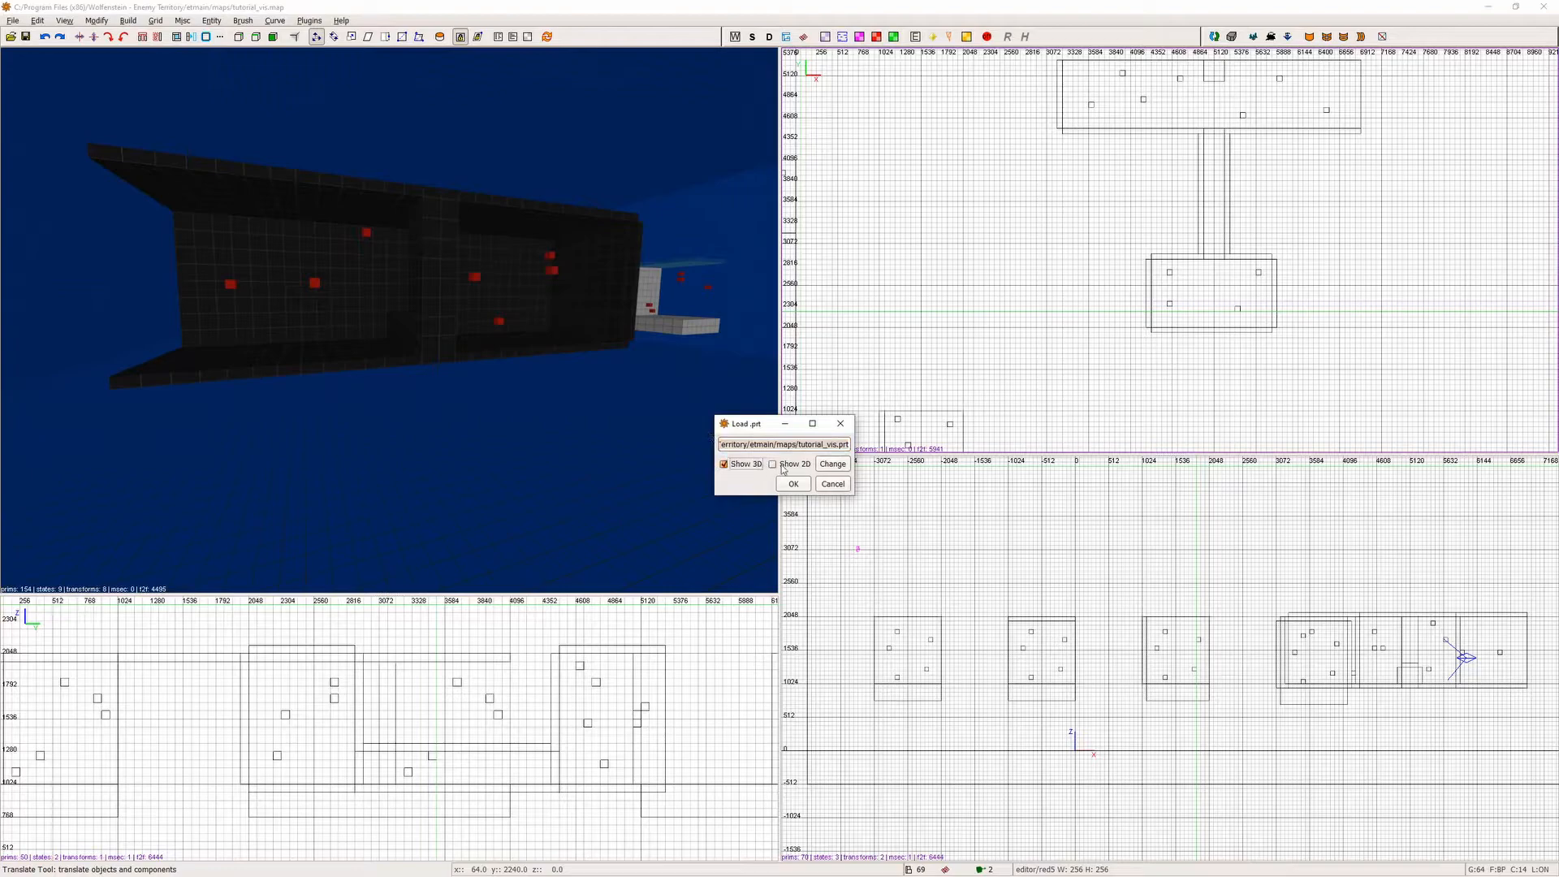
click(793, 484)
Fly through the corridor between the two black rooms and examine how the portals divide it.
key(Up)
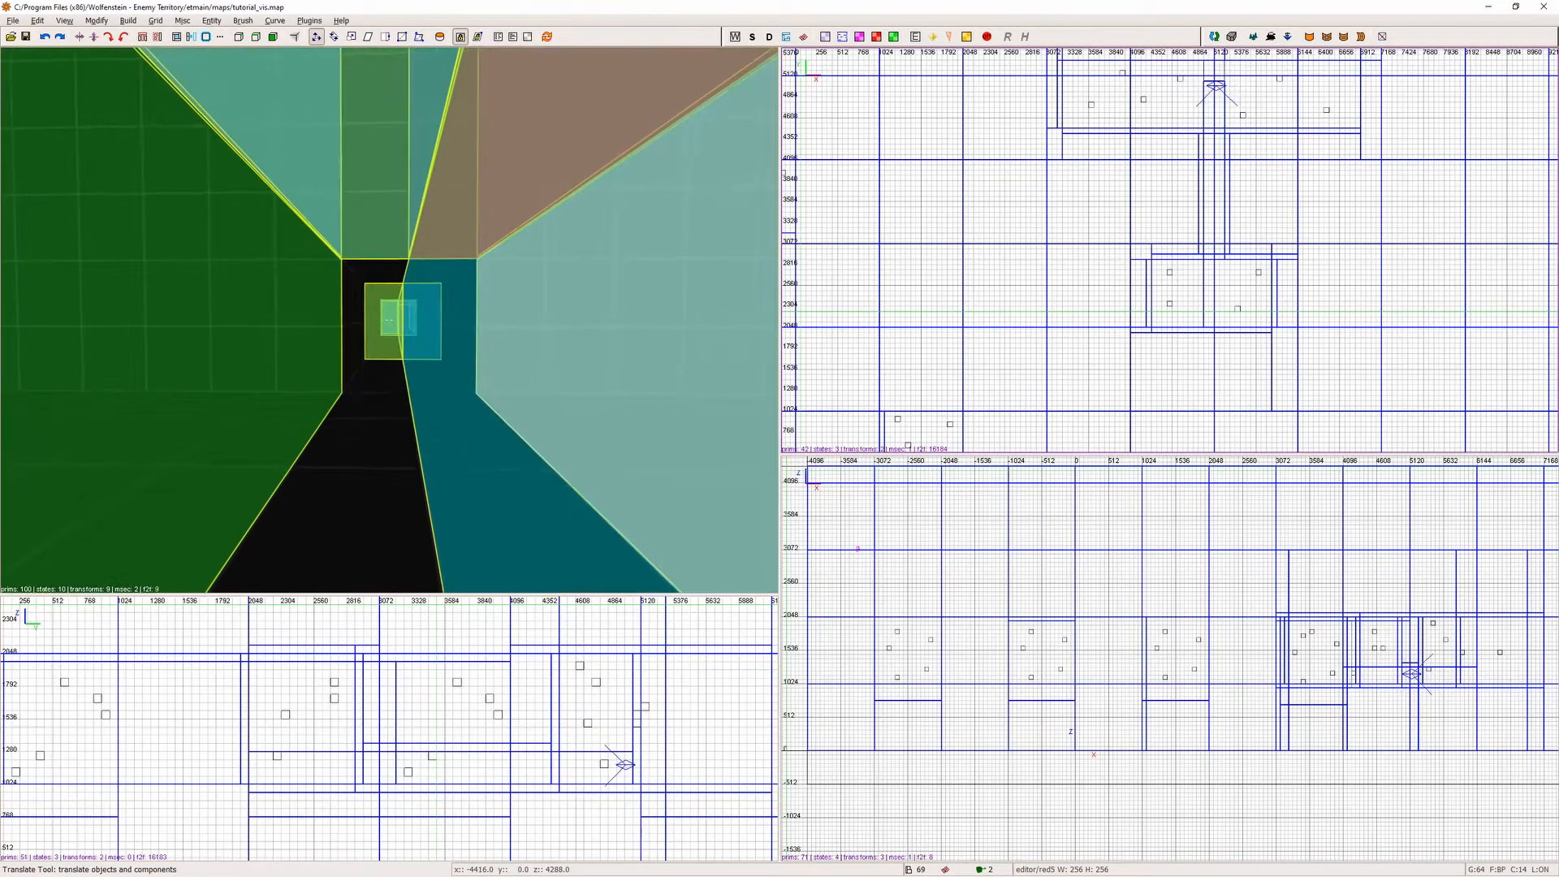
key(Left)
key(Up)
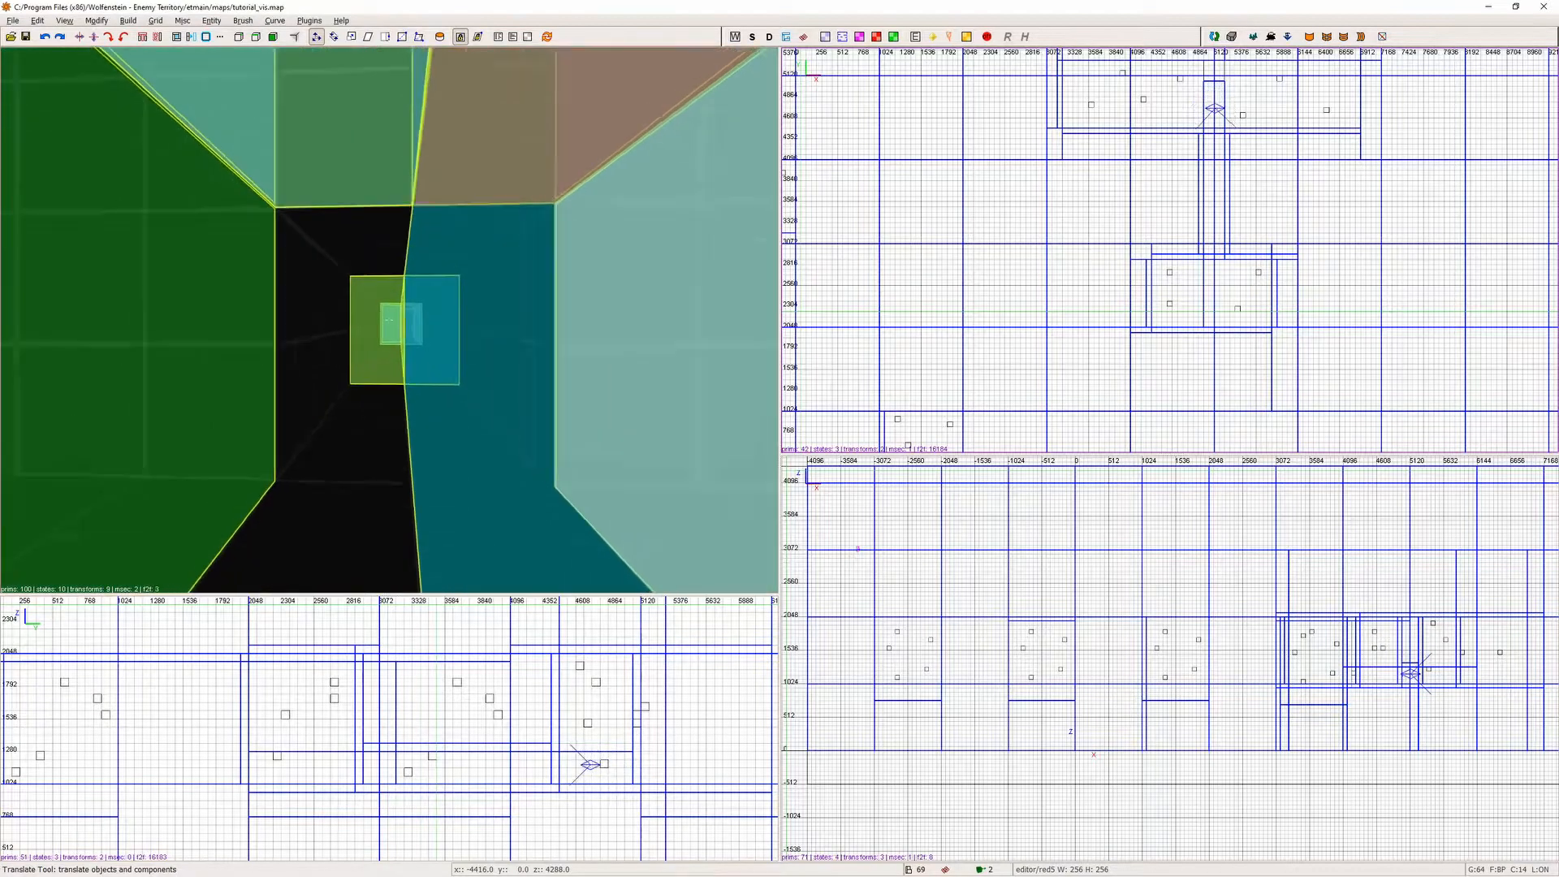
key(Left)
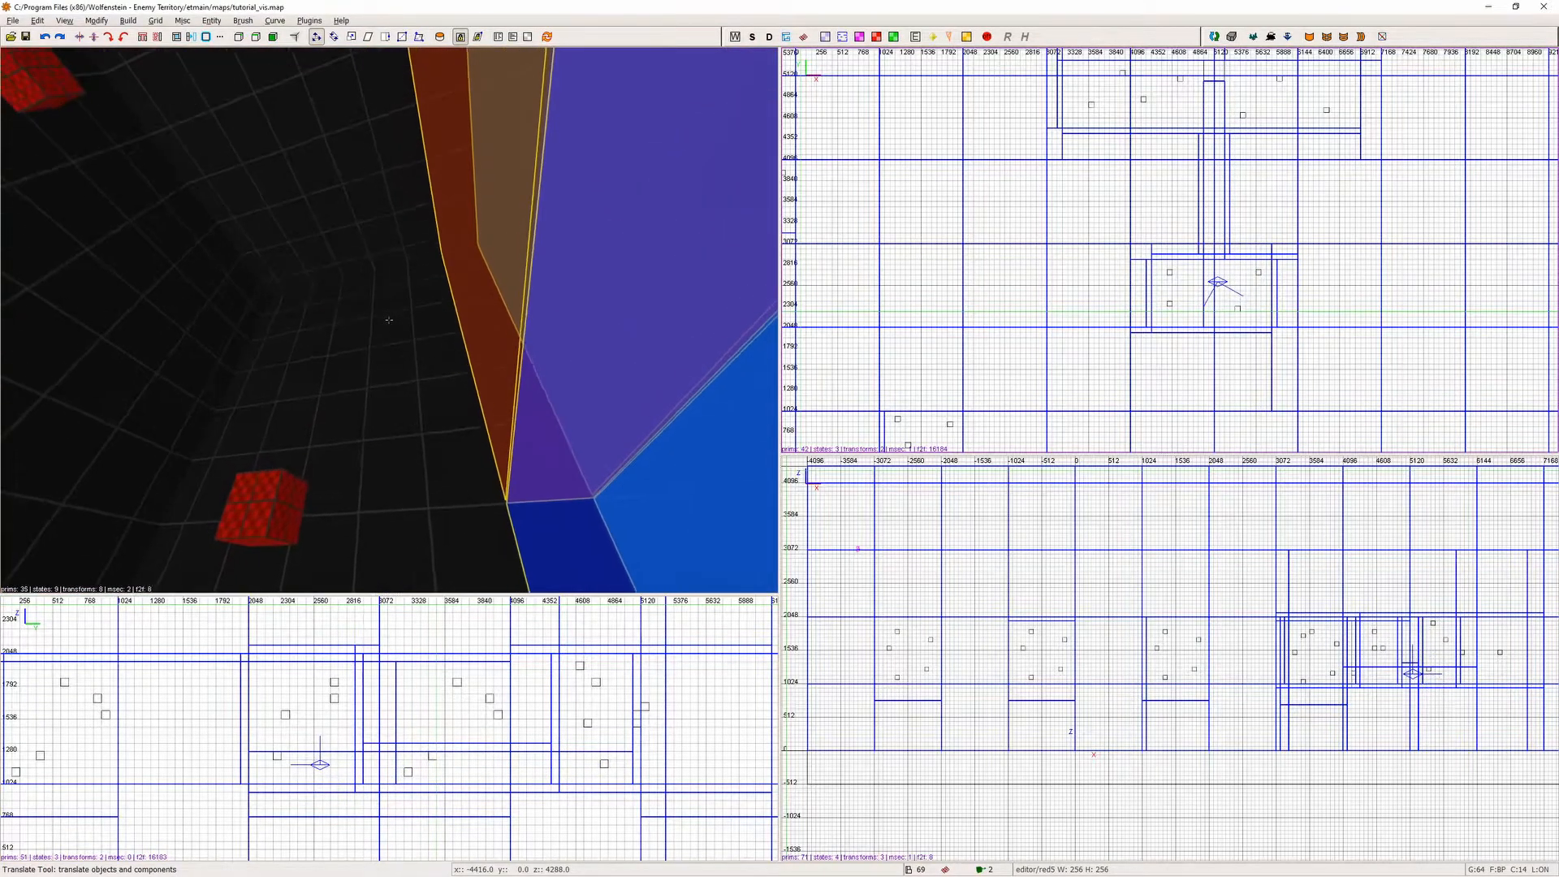
Examine the portals around the corridor's openings from inside both black rooms.
key(Right)
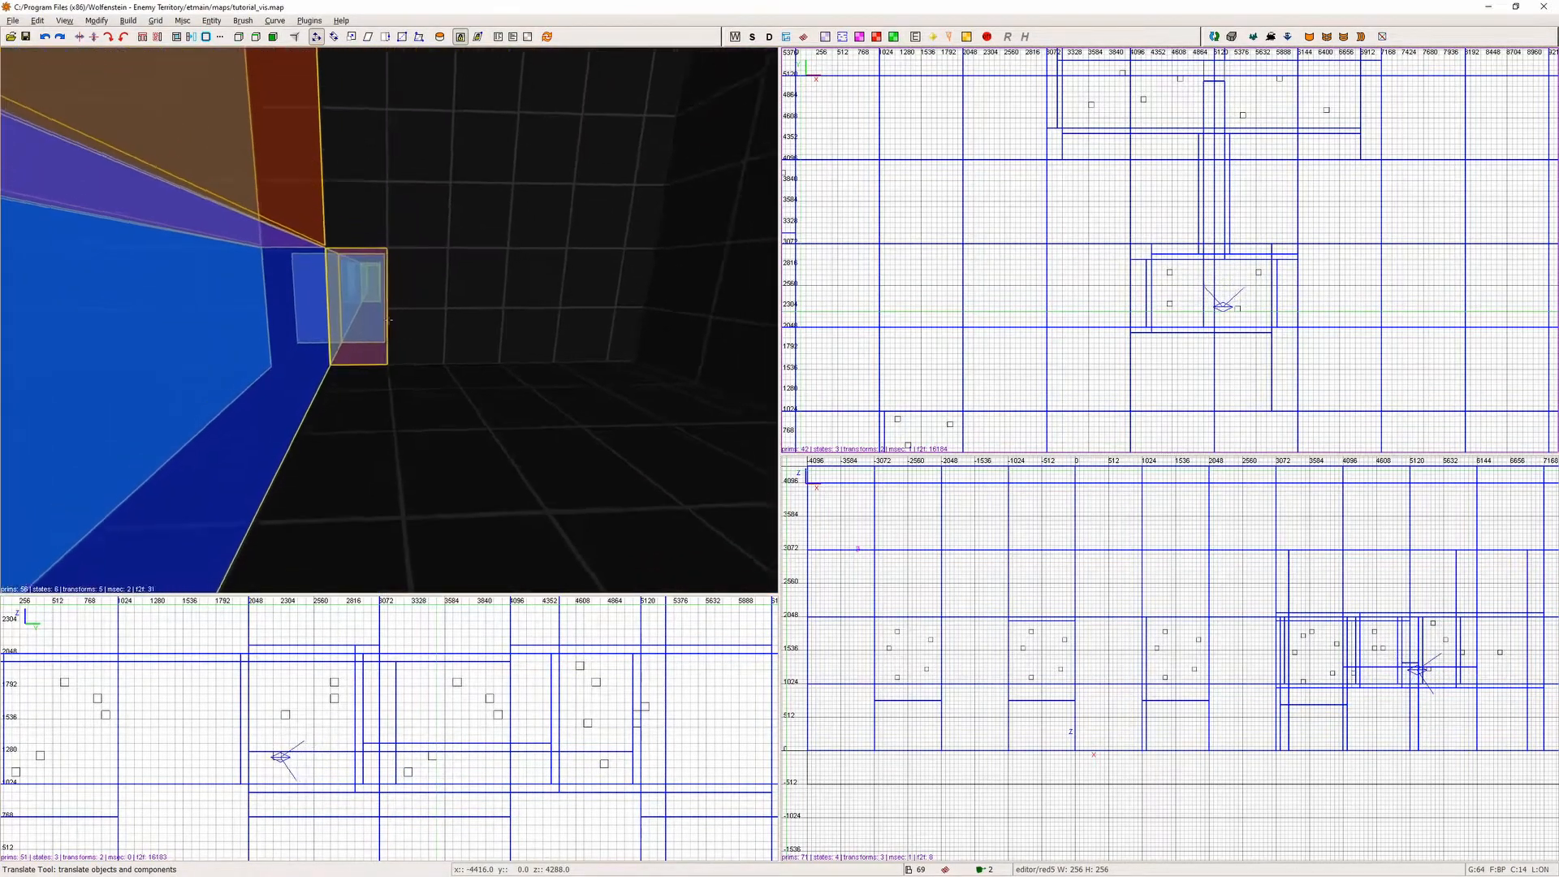
key(Left)
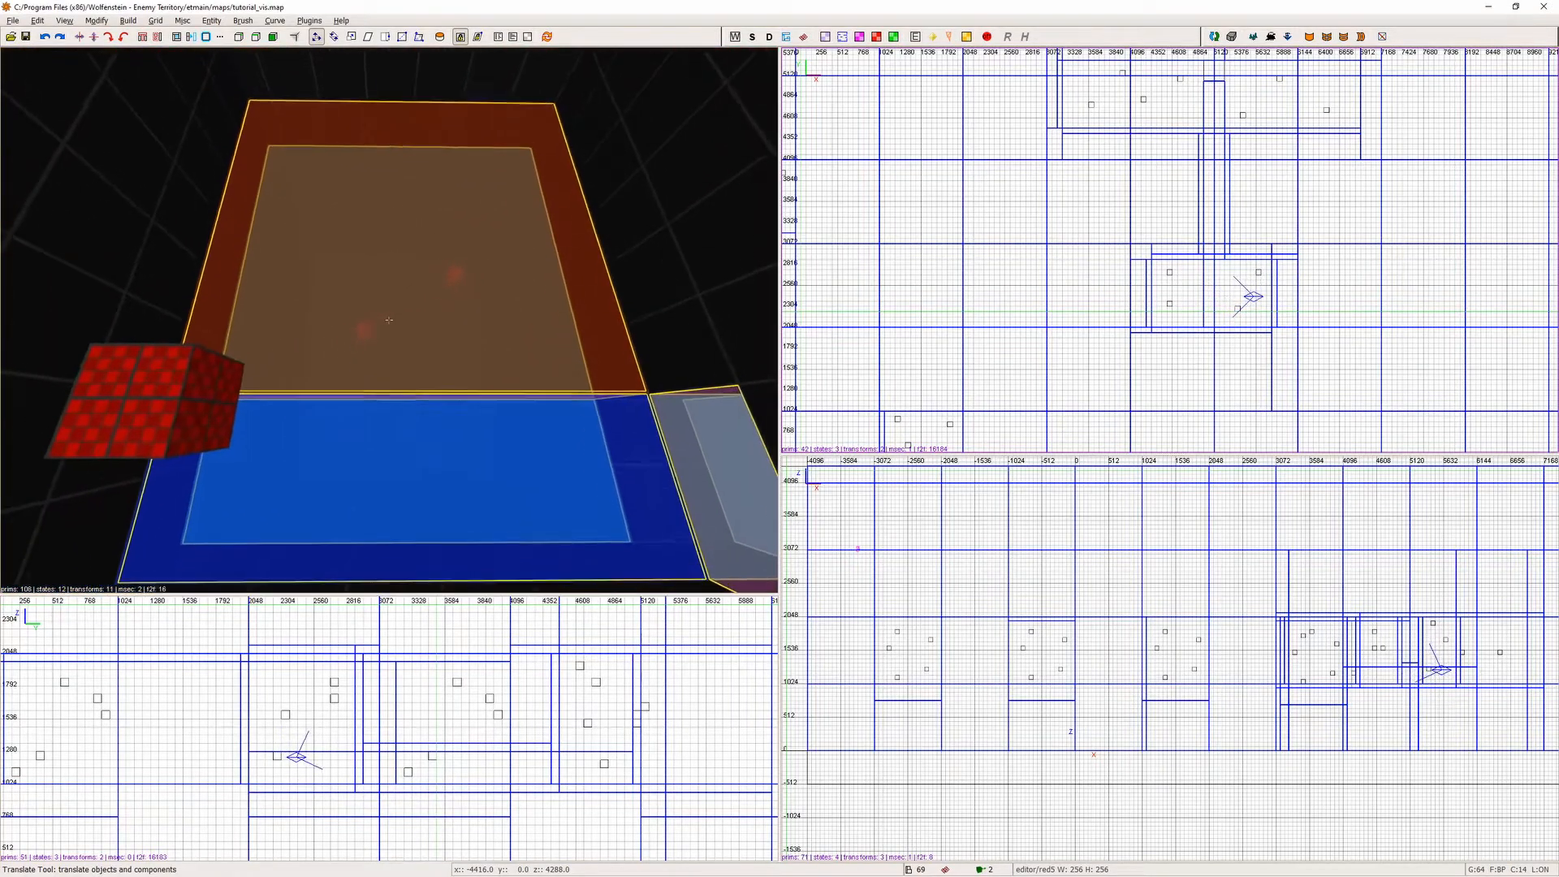
key(Up)
key(Up)
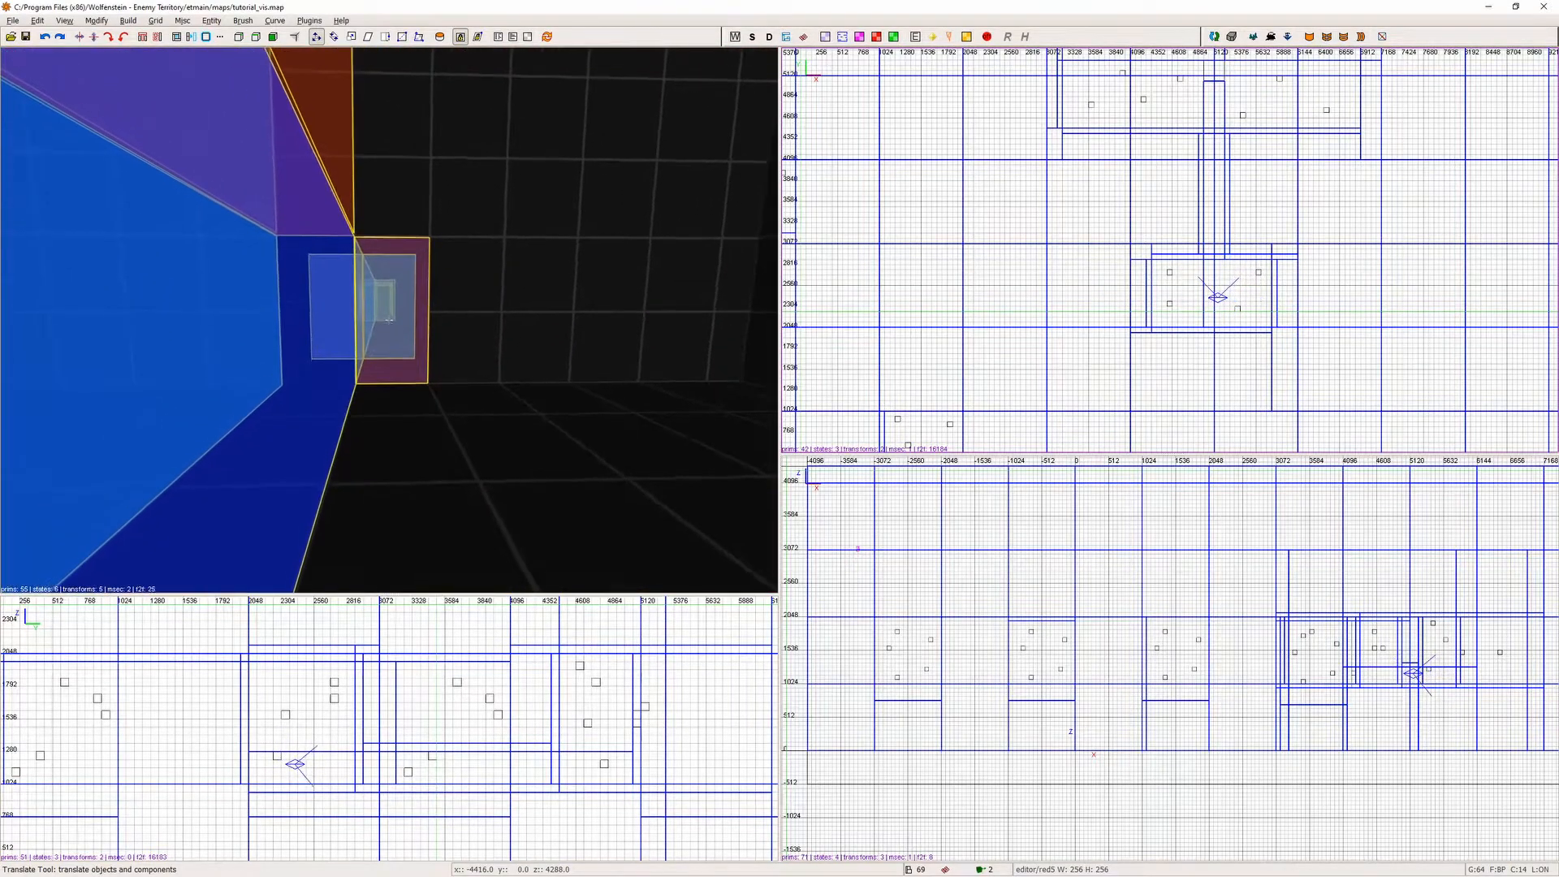
key(Up)
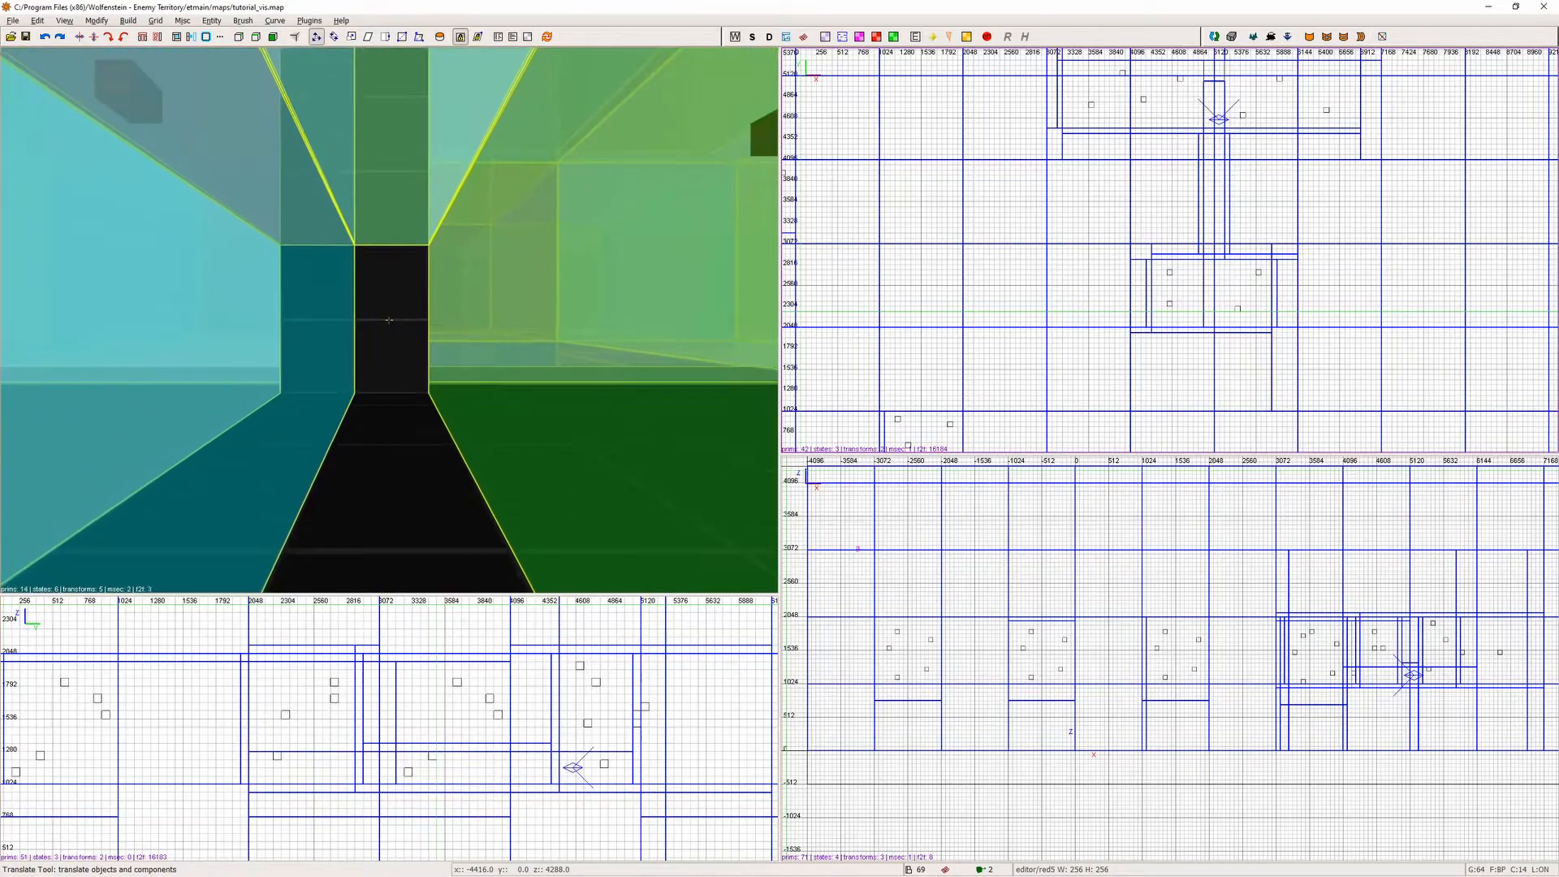
key(Up)
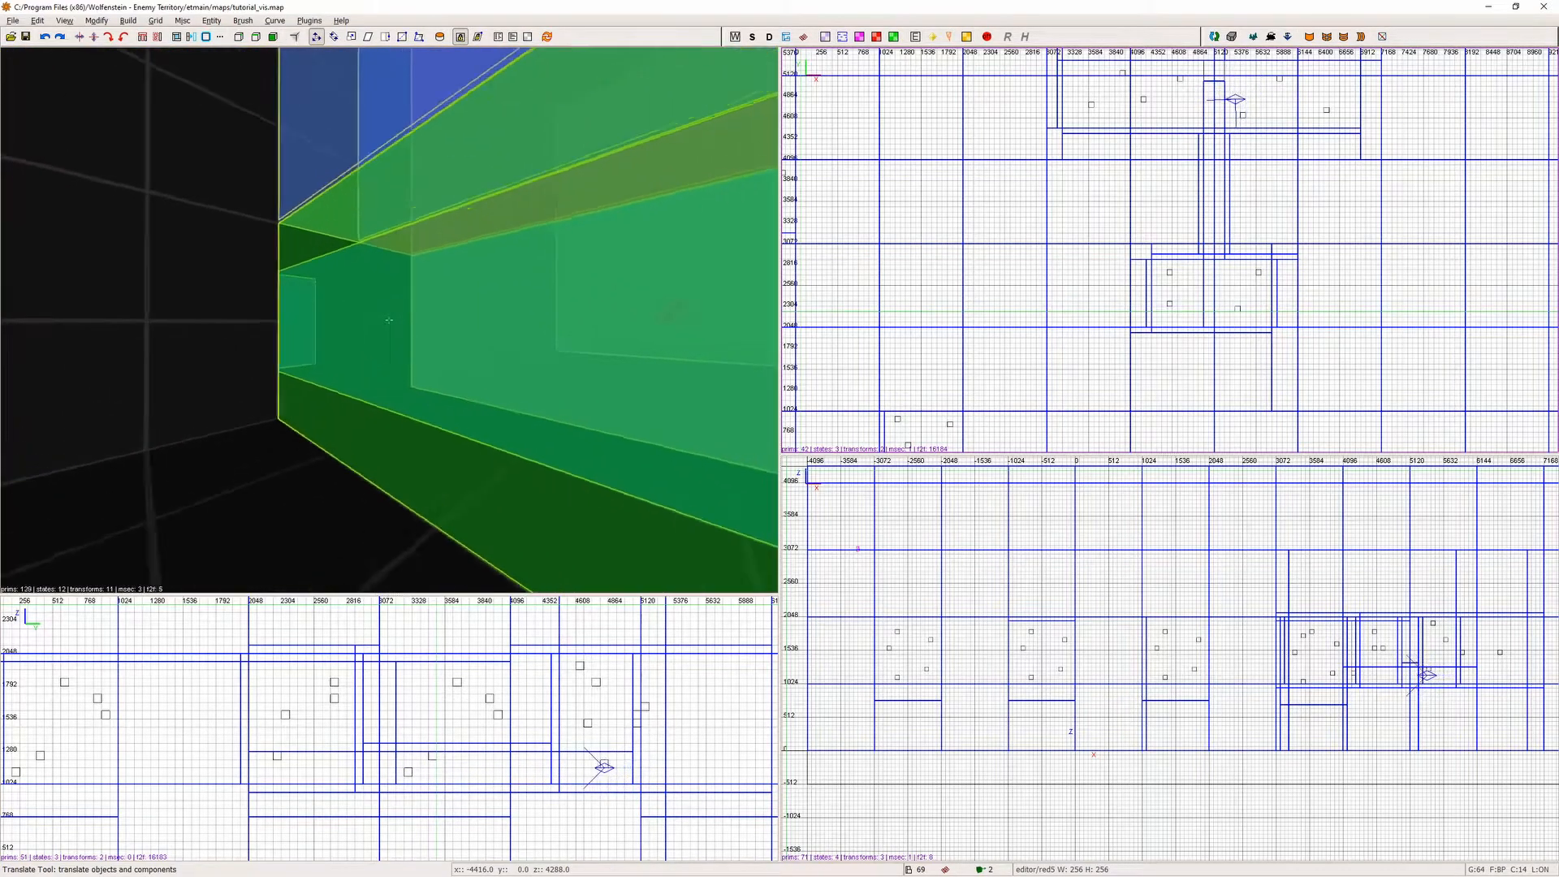
Hide the 3D portals and unload the loaded .prt file.
right_click(389, 320)
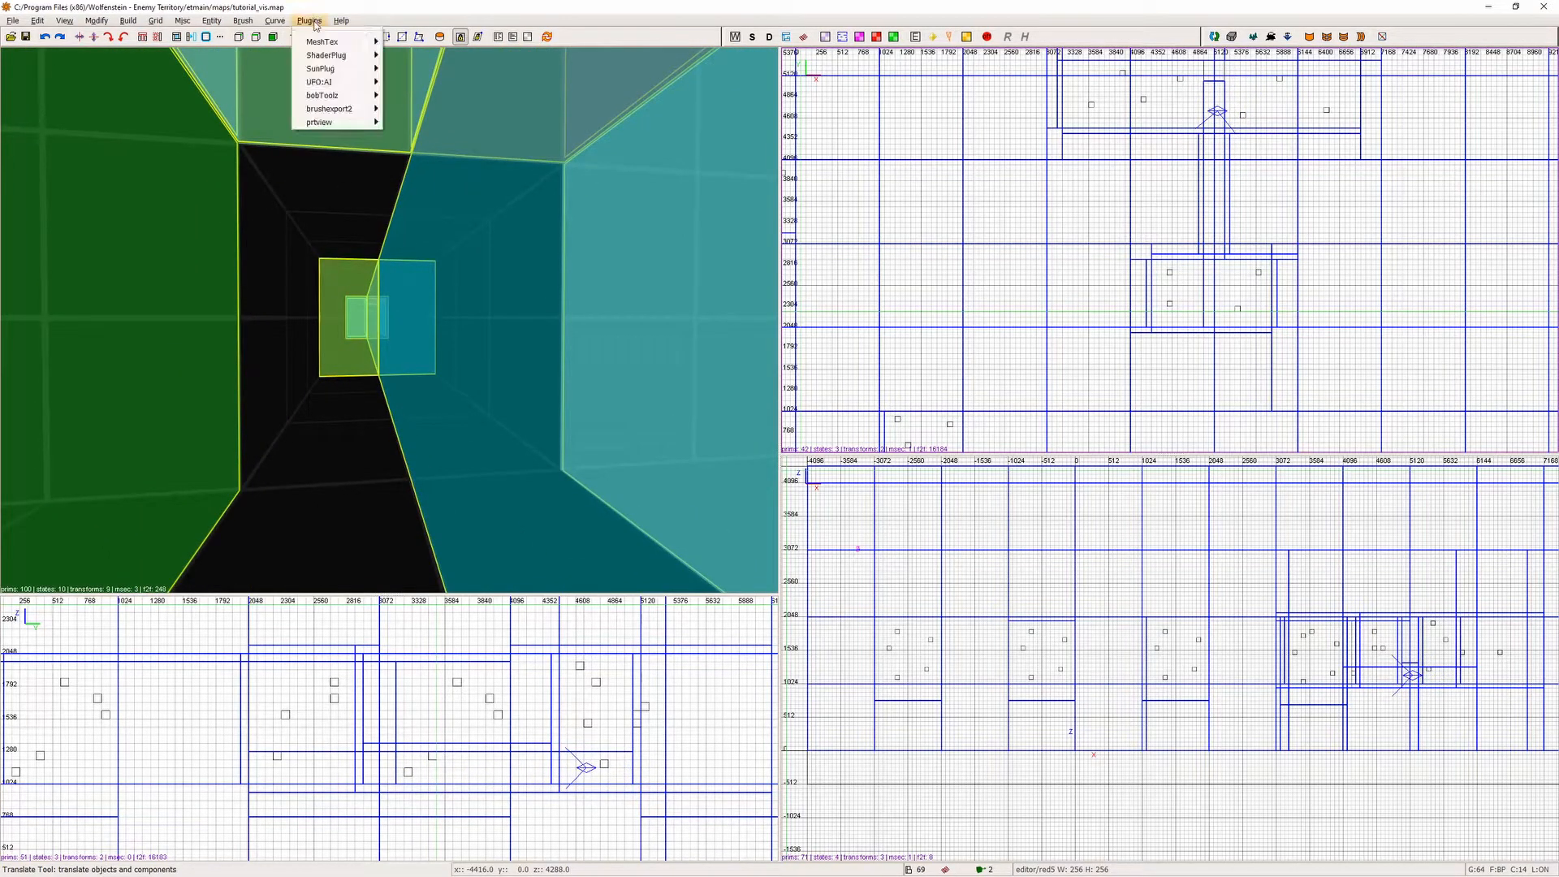
mouse_move(328, 122)
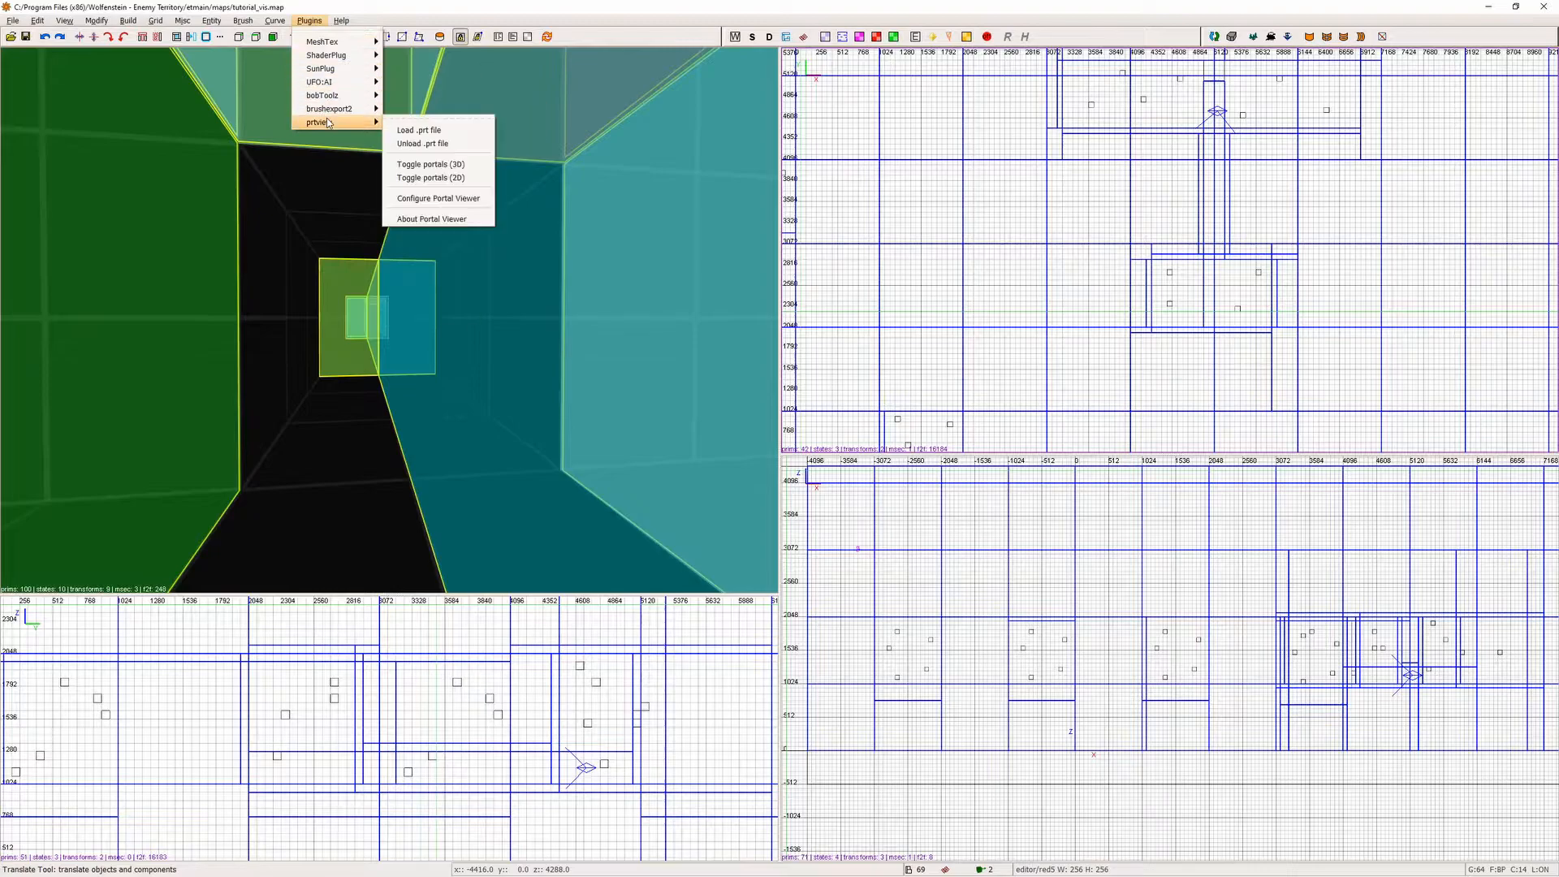
click(463, 165)
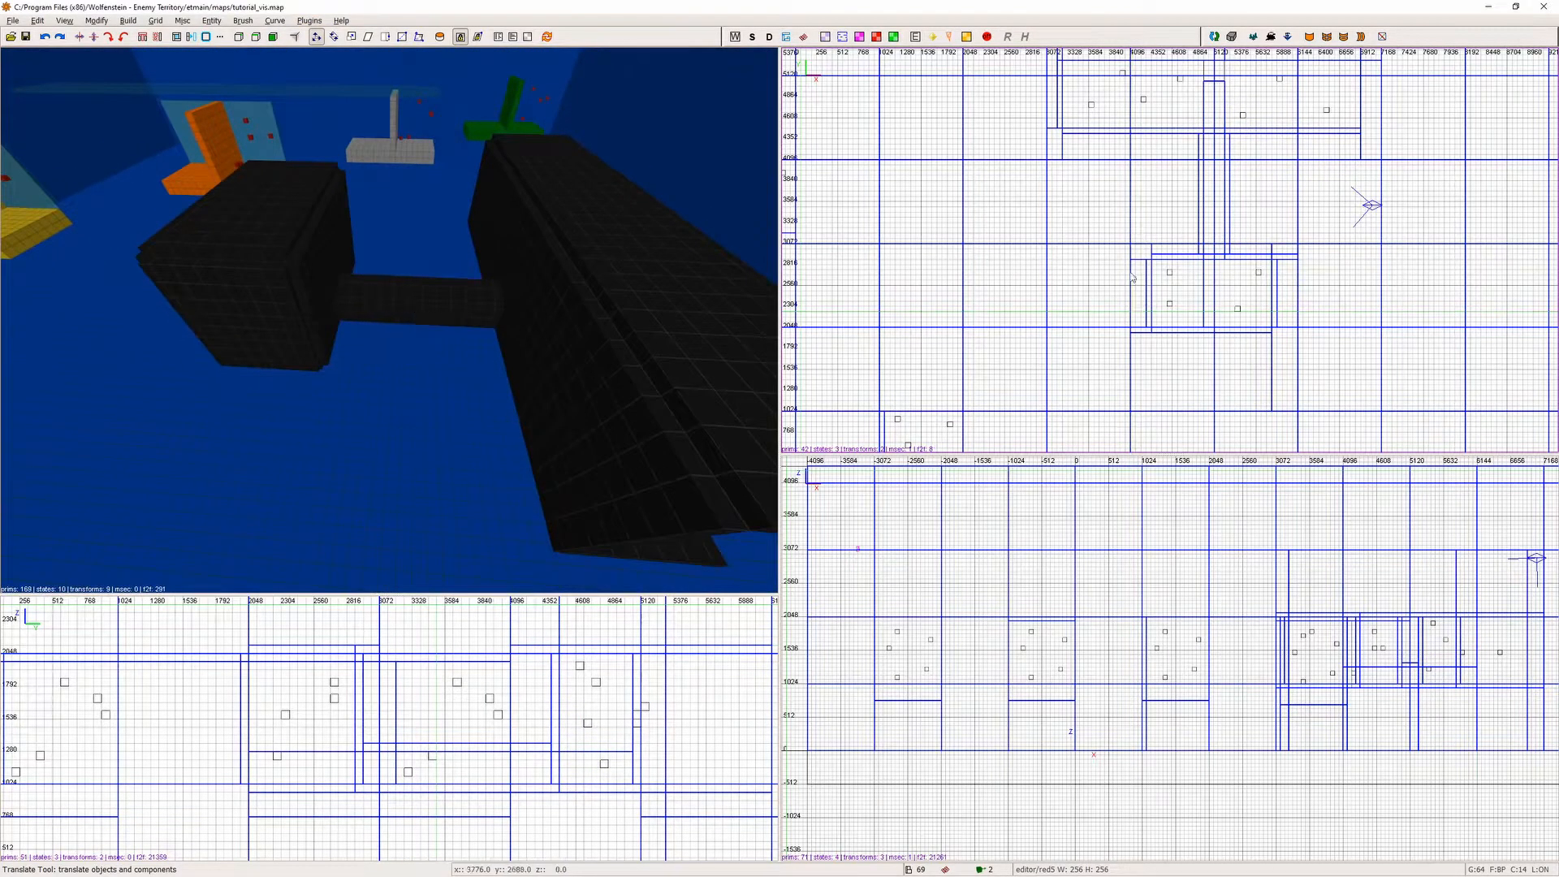
scroll(1133, 278, down, 2)
click(309, 21)
mouse_move(365, 122)
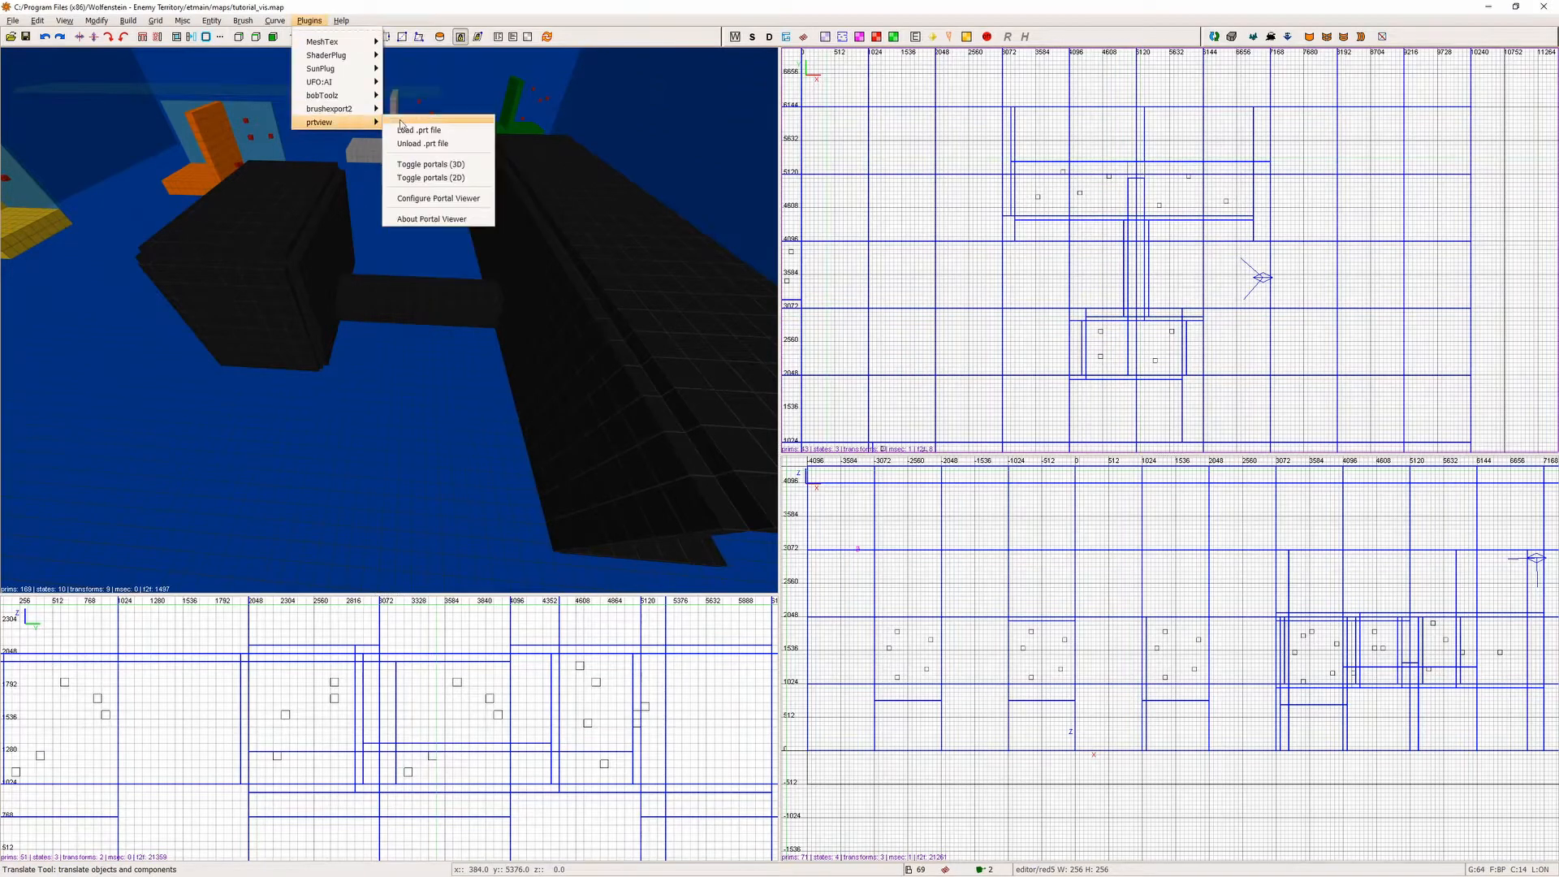
click(455, 144)
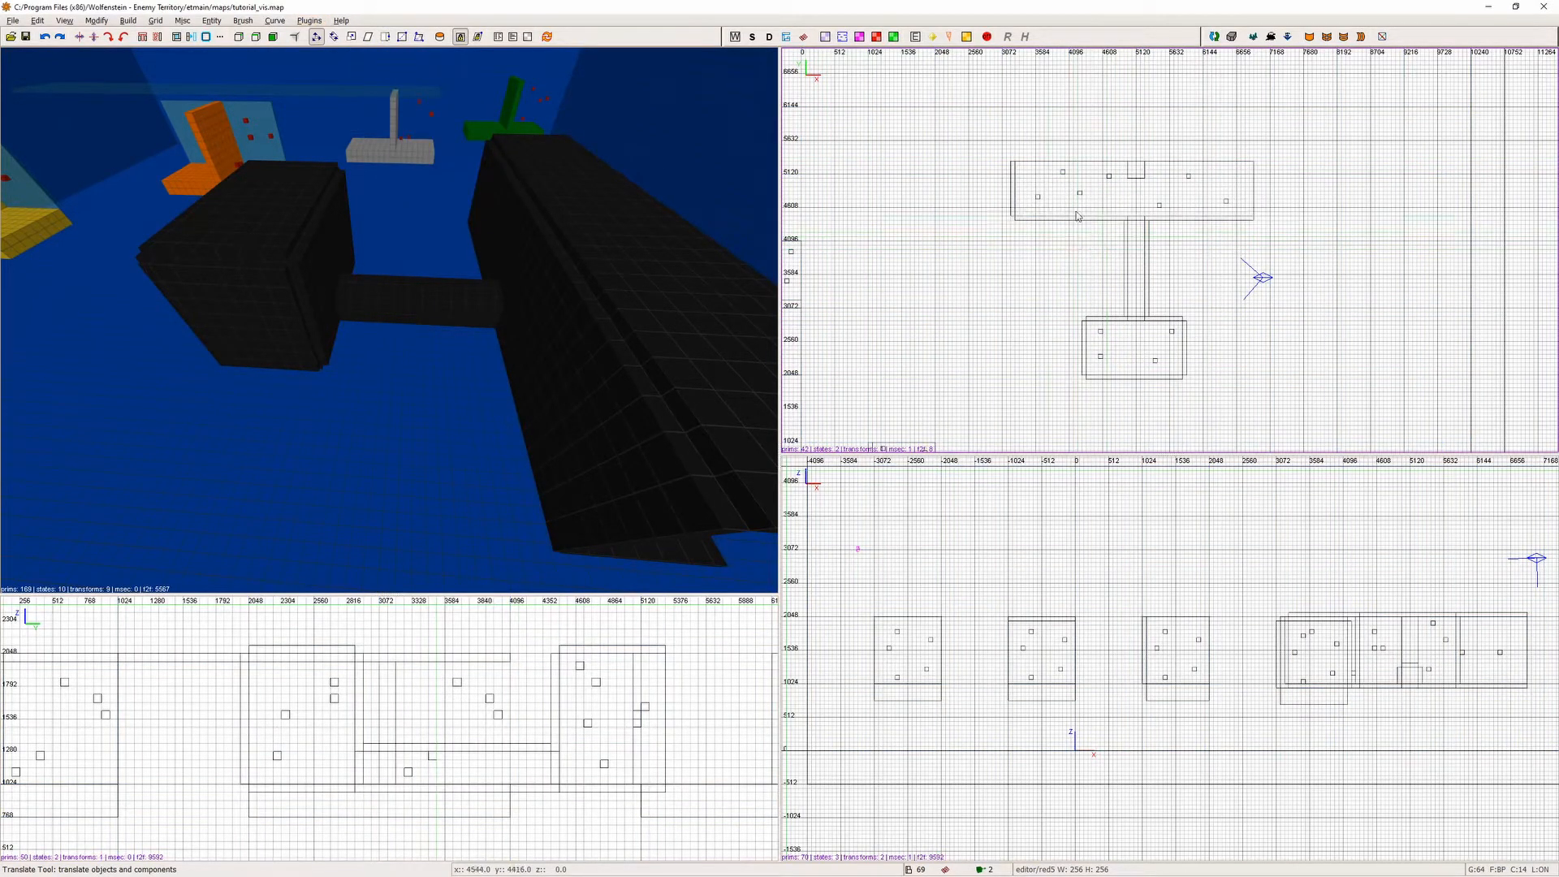
Shift the corridor between the black rooms sideways and shorten it to about half its length, keeping it attached to the larger room.
key(v)
mouse_move(1193, 307)
shift+mouse_down()
mouse_move(1116, 214)
mouse_move(1159, 328)
shift+mouse_up()
key(Escape)
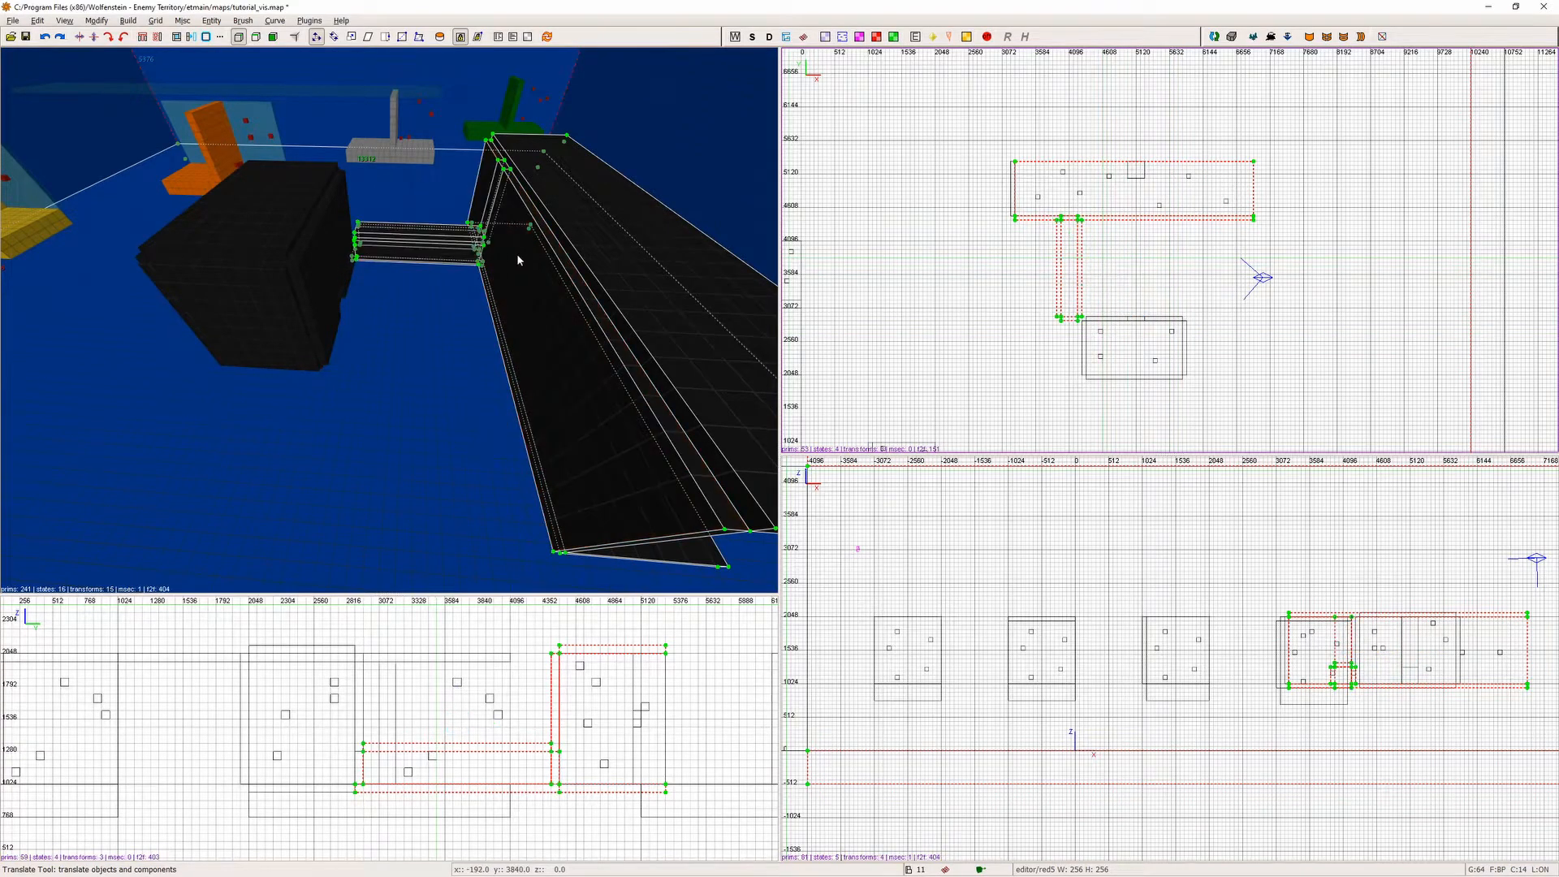
key(Escape)
scroll(1072, 247, up, 2)
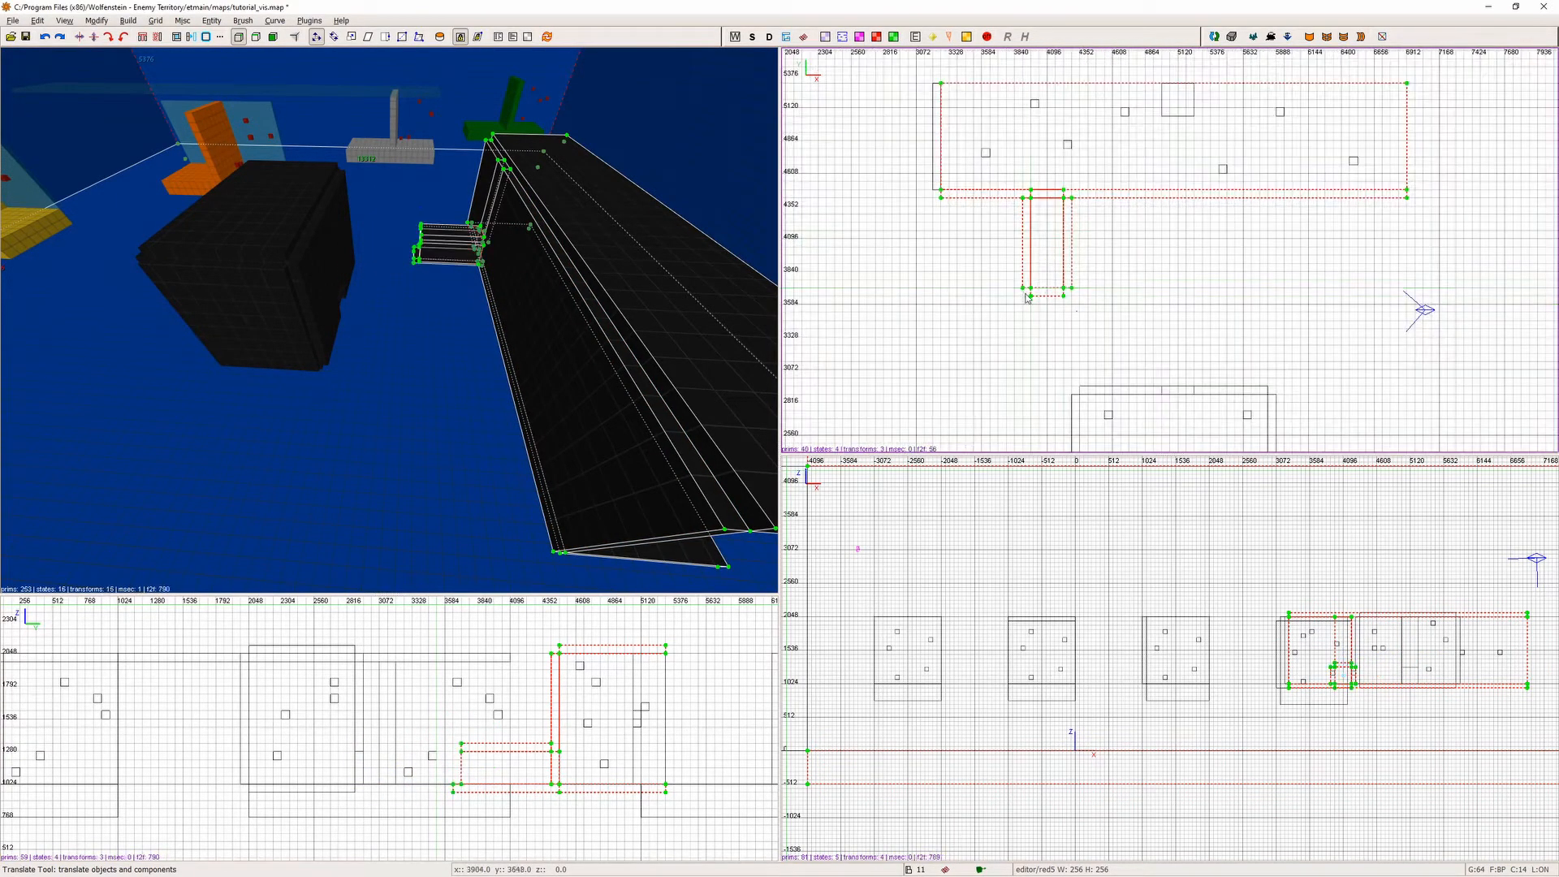
Add a perpendicular copy of the corridor segment at the shortened corridor's open end.
key(Escape)
key(Escape)
key(Escape)
shift+drag(1013, 247, 1084, 272)
shift+click(1089, 289)
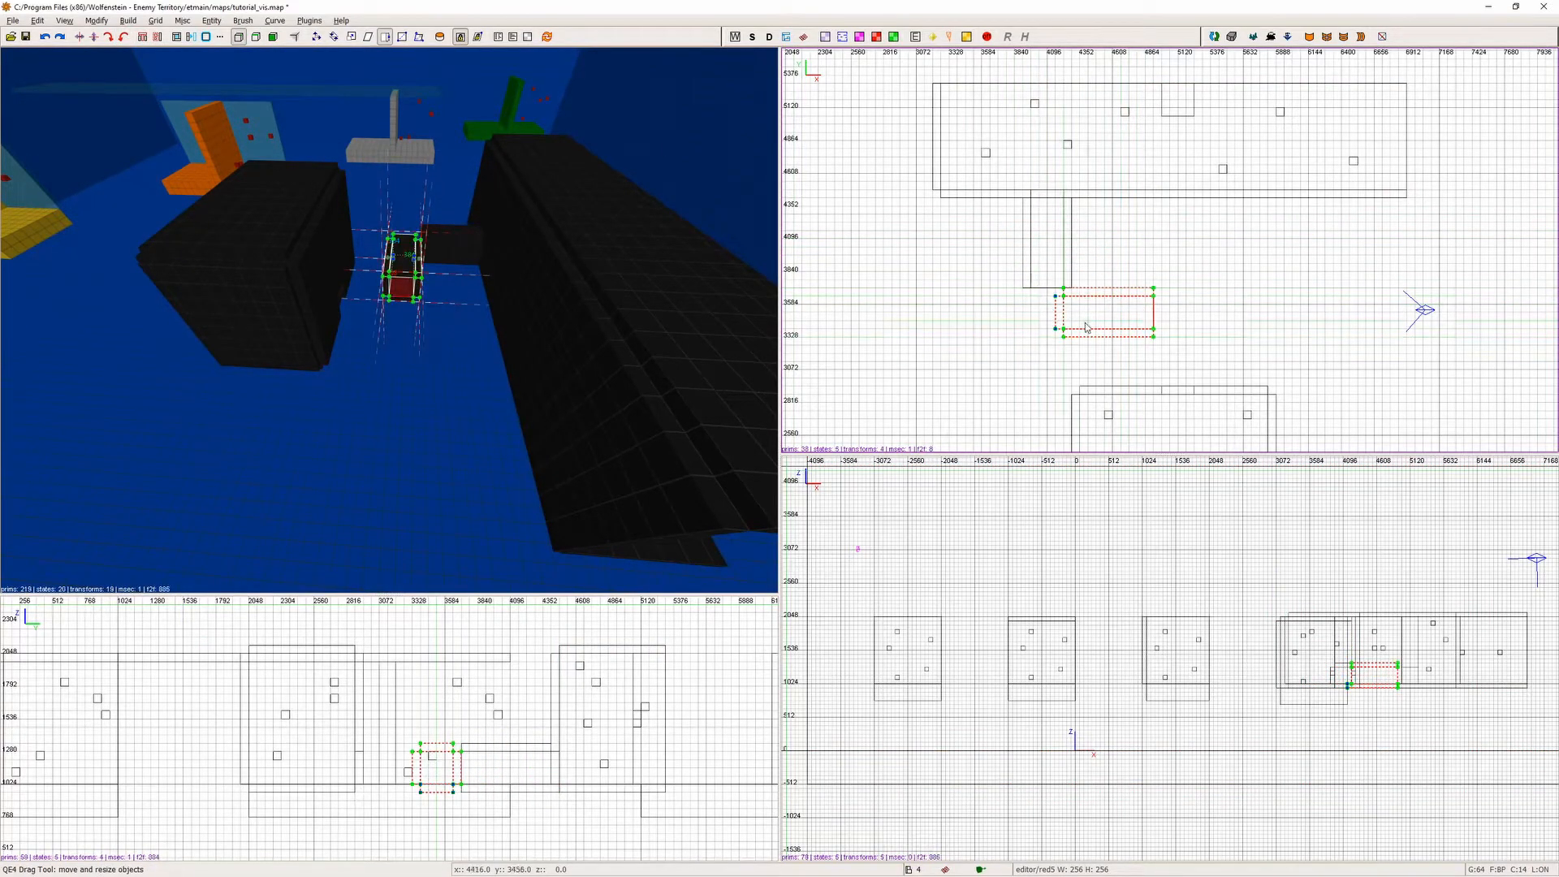
Extend the cross segment's brushes across the full width of the first corridor to cover the bend.
right_click(681, 279)
key(w)
right_click(682, 280)
key(Escape)
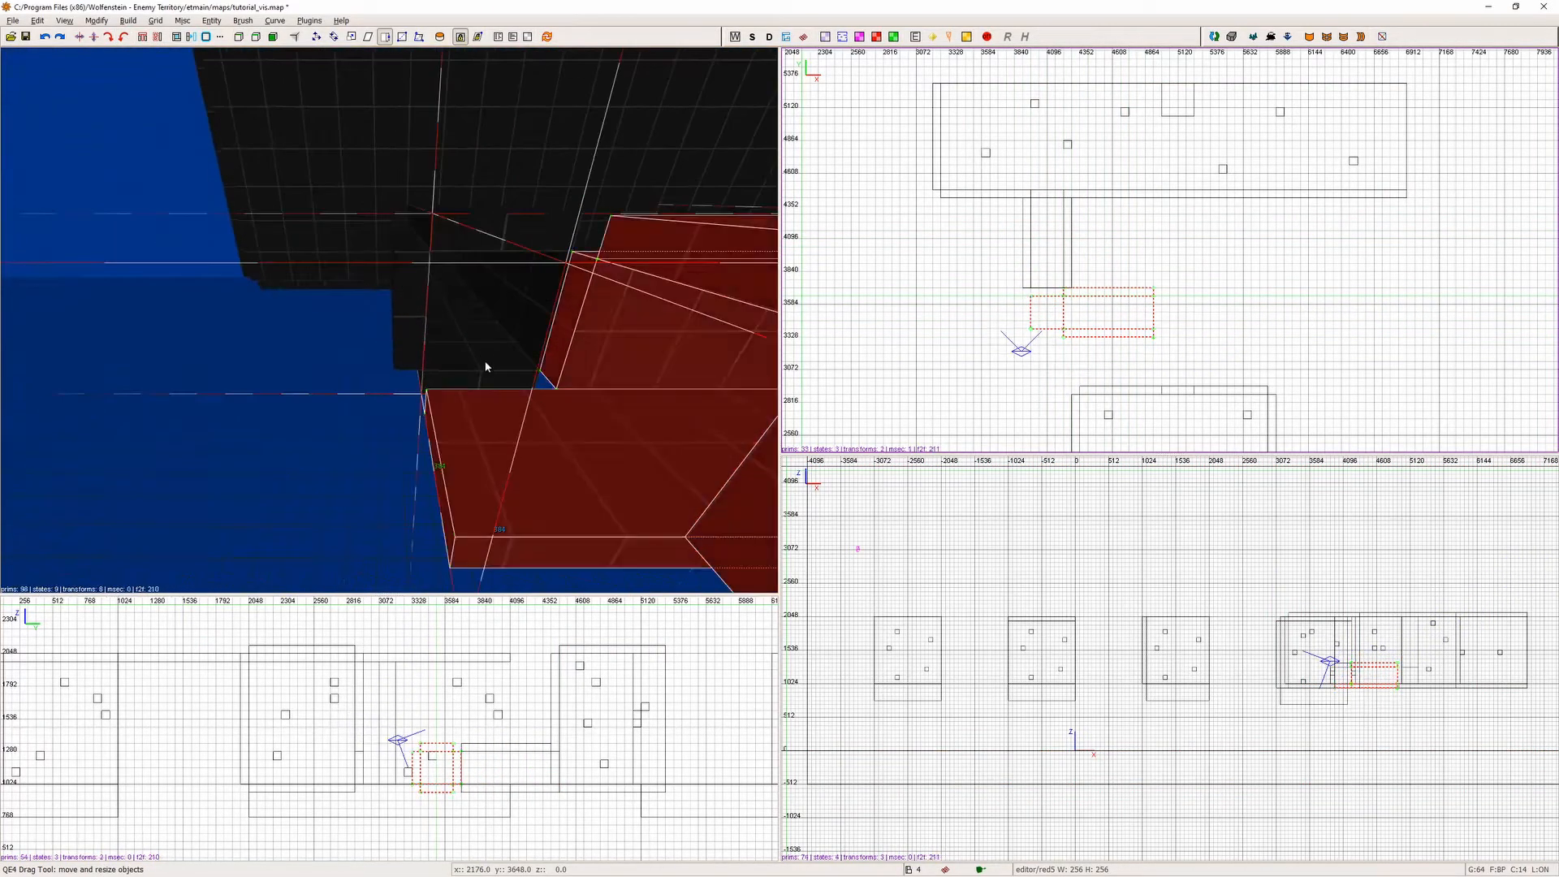
key(Escape)
Lengthen the first corridor's outer wall past the cross segment so the bend is closed off.
shift+click(487, 365)
key(Escape)
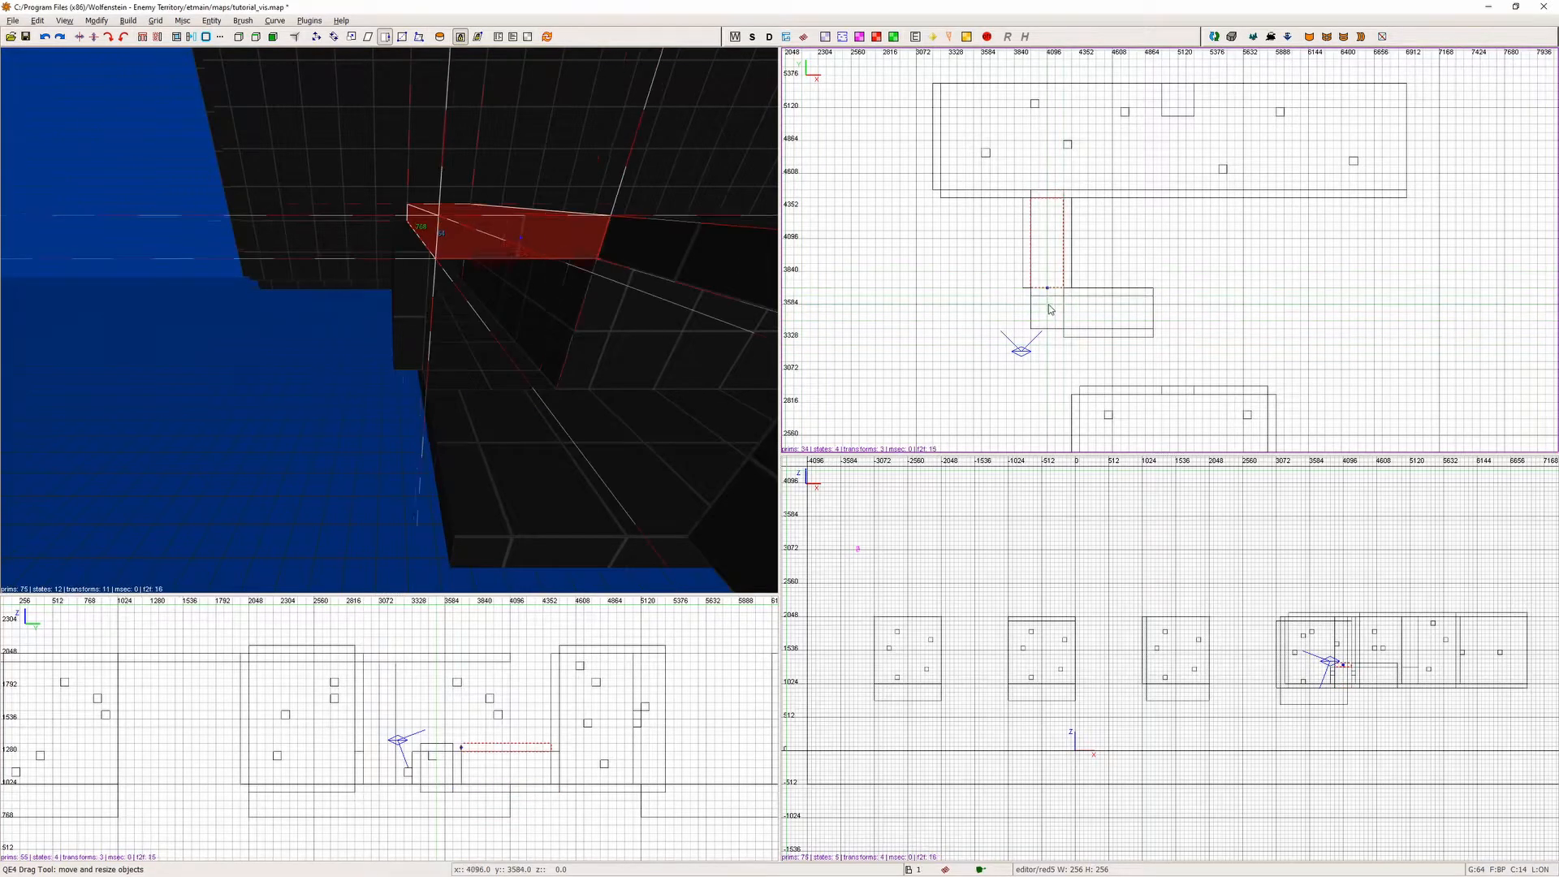
key(Escape)
shift+click(682, 268)
mouse_move(1048, 306)
mouse_down()
mouse_move(1010, 323)
mouse_move(1025, 333)
mouse_up()
key(Escape)
shift+click(557, 352)
shift+click(507, 341)
key(Escape)
key(Escape)
Fly into and around the new corridor bend and check its walls for gaps.
right_click(689, 418)
right_click(389, 319)
shift+click(650, 406)
key(Escape)
right_click(666, 357)
key(Up)
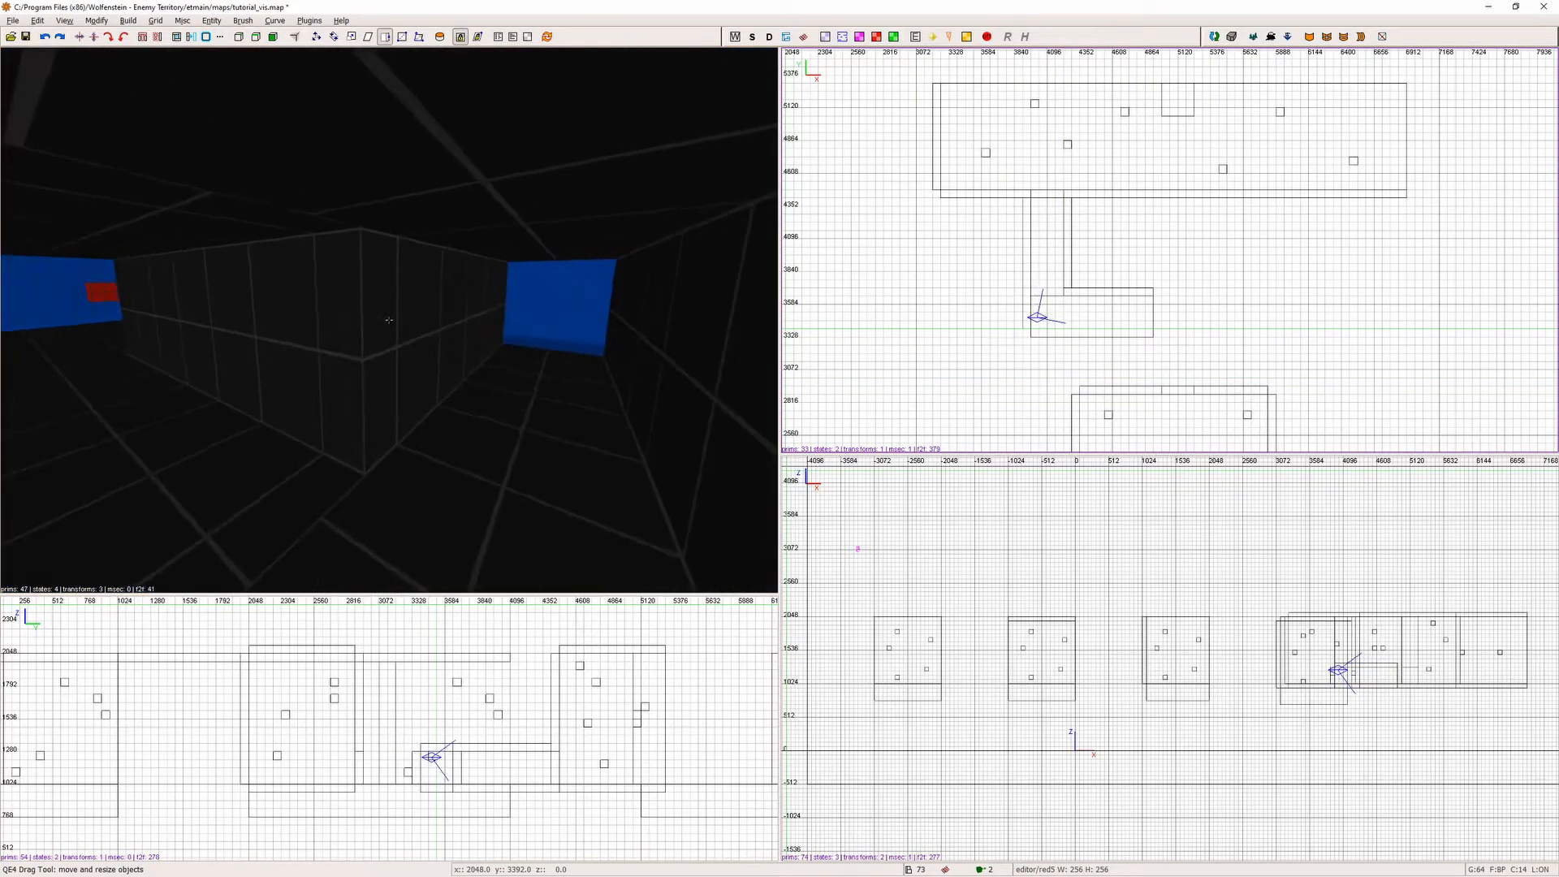
key(Down)
key(Right)
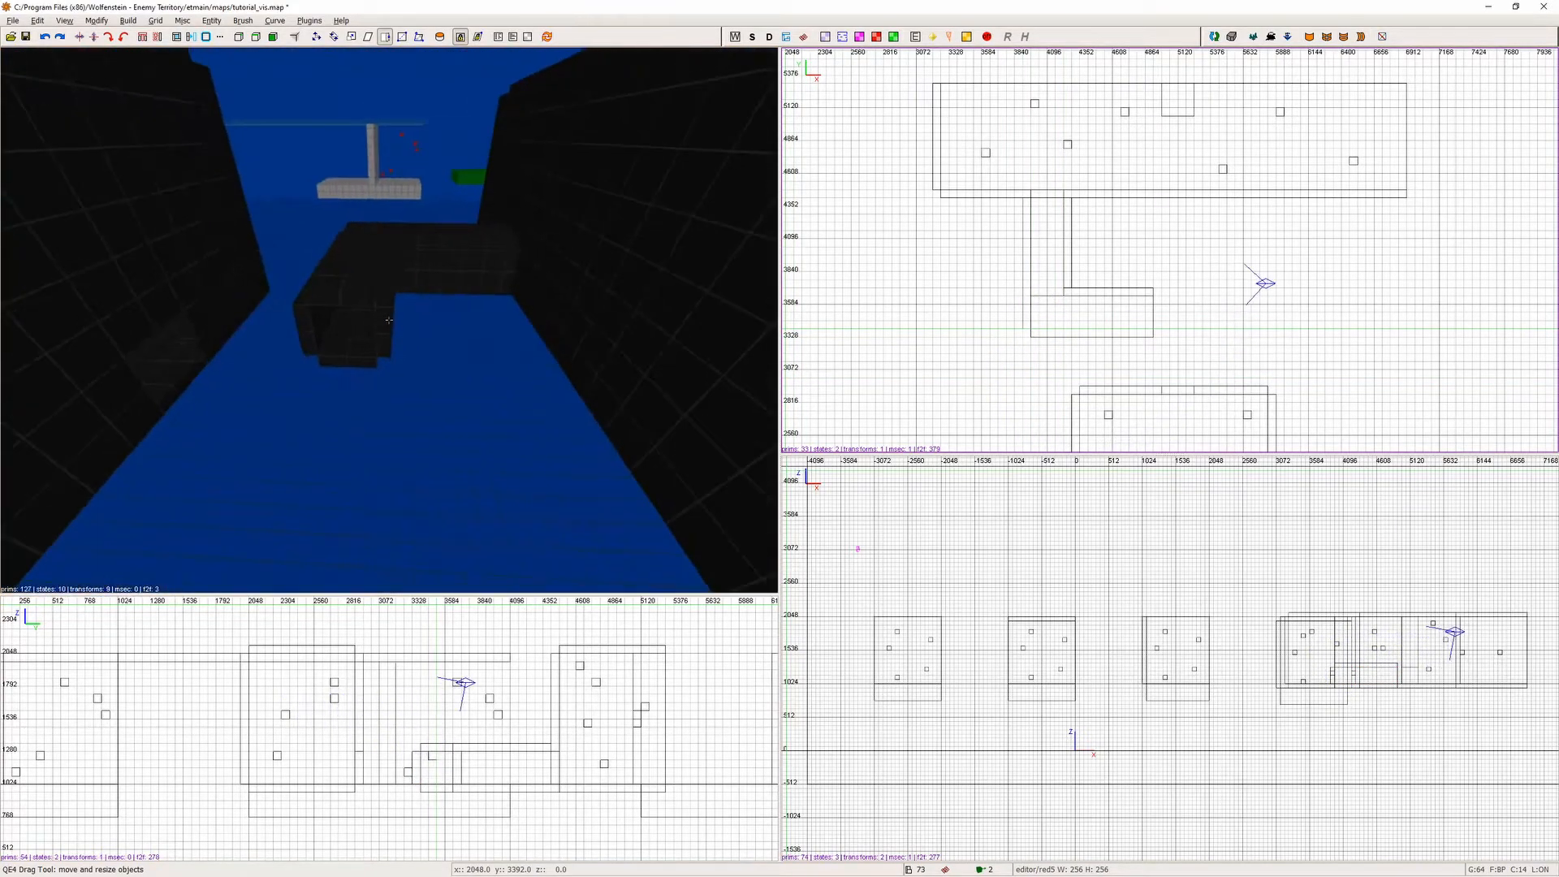
Duplicate the cross segment and rotate the copy to run toward the smaller black room.
key(space)
mouse_move(1100, 256)
shift+mouse_down()
mouse_move(1007, 243)
mouse_move(1185, 336)
shift+mouse_up()
click(123, 36)
click(123, 37)
right_drag(1185, 336, 1185, 289)
Fit the rotated corridor segment between the cross segment and the smaller black room's wall.
key(v)
shift+drag(1123, 190, 1218, 261)
key(w)
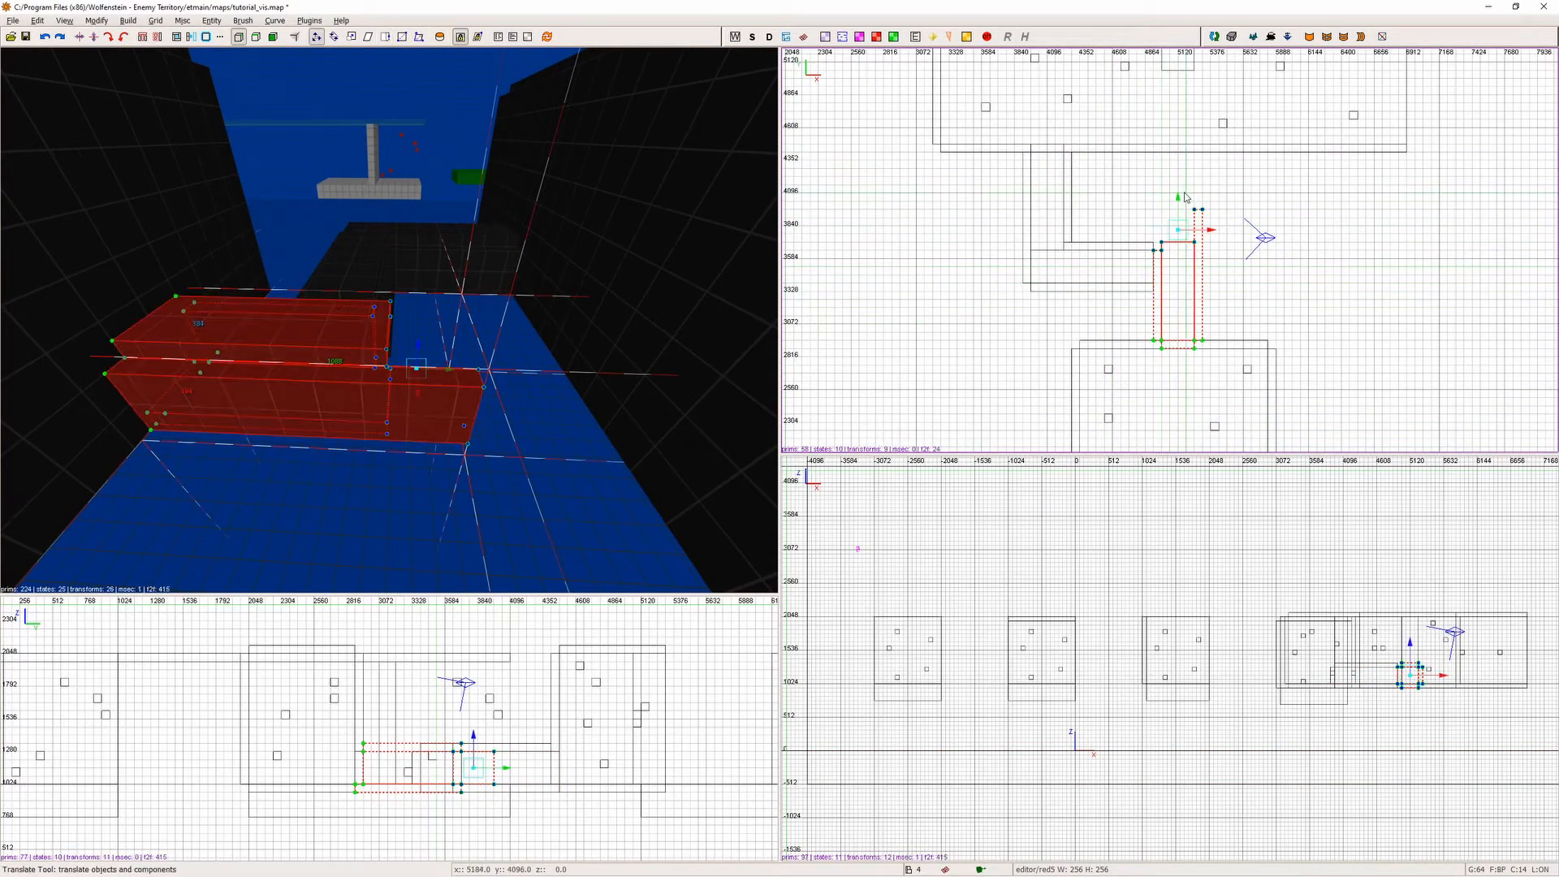
drag(1183, 198, 1185, 231)
right_drag(398, 293, 293, 293)
key(Right)
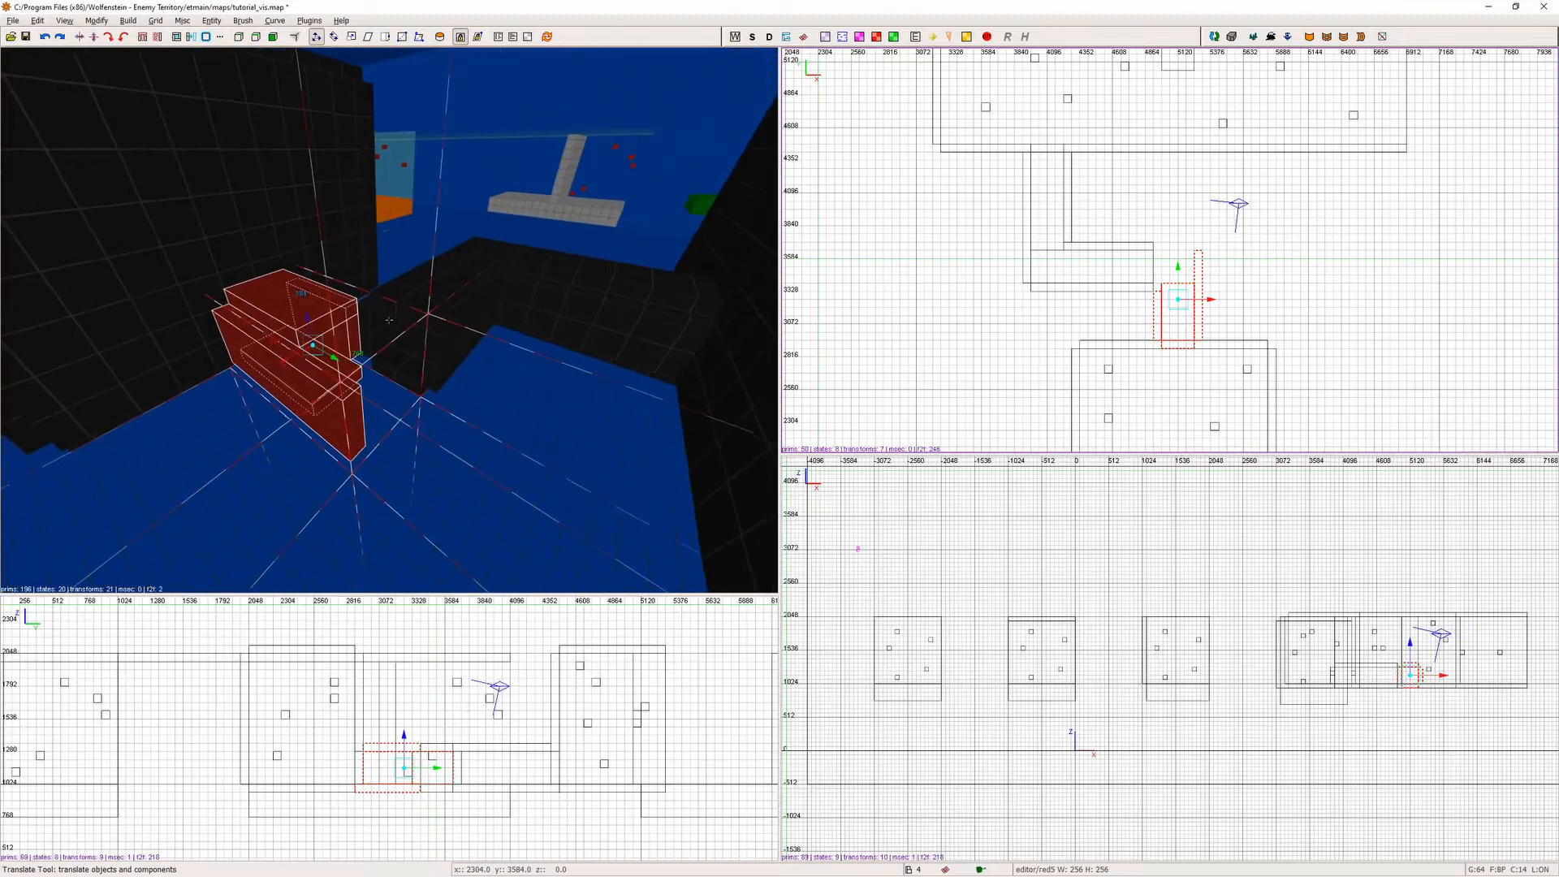
Extend the cross segment's floor, ceiling and inner wall to meet the last segment and close the second bend.
key(Escape)
mouse_move(398, 293)
shift+mouse_down()
mouse_move(394, 313)
mouse_move(455, 341)
shift+mouse_up()
key(v)
mouse_move(1121, 221)
shift+mouse_down()
mouse_move(1173, 302)
mouse_move(1194, 271)
mouse_move(1176, 273)
shift+mouse_up()
key(Escape)
key(Escape)
key(e)
drag(1186, 255, 1219, 254)
key(Escape)
key(Escape)
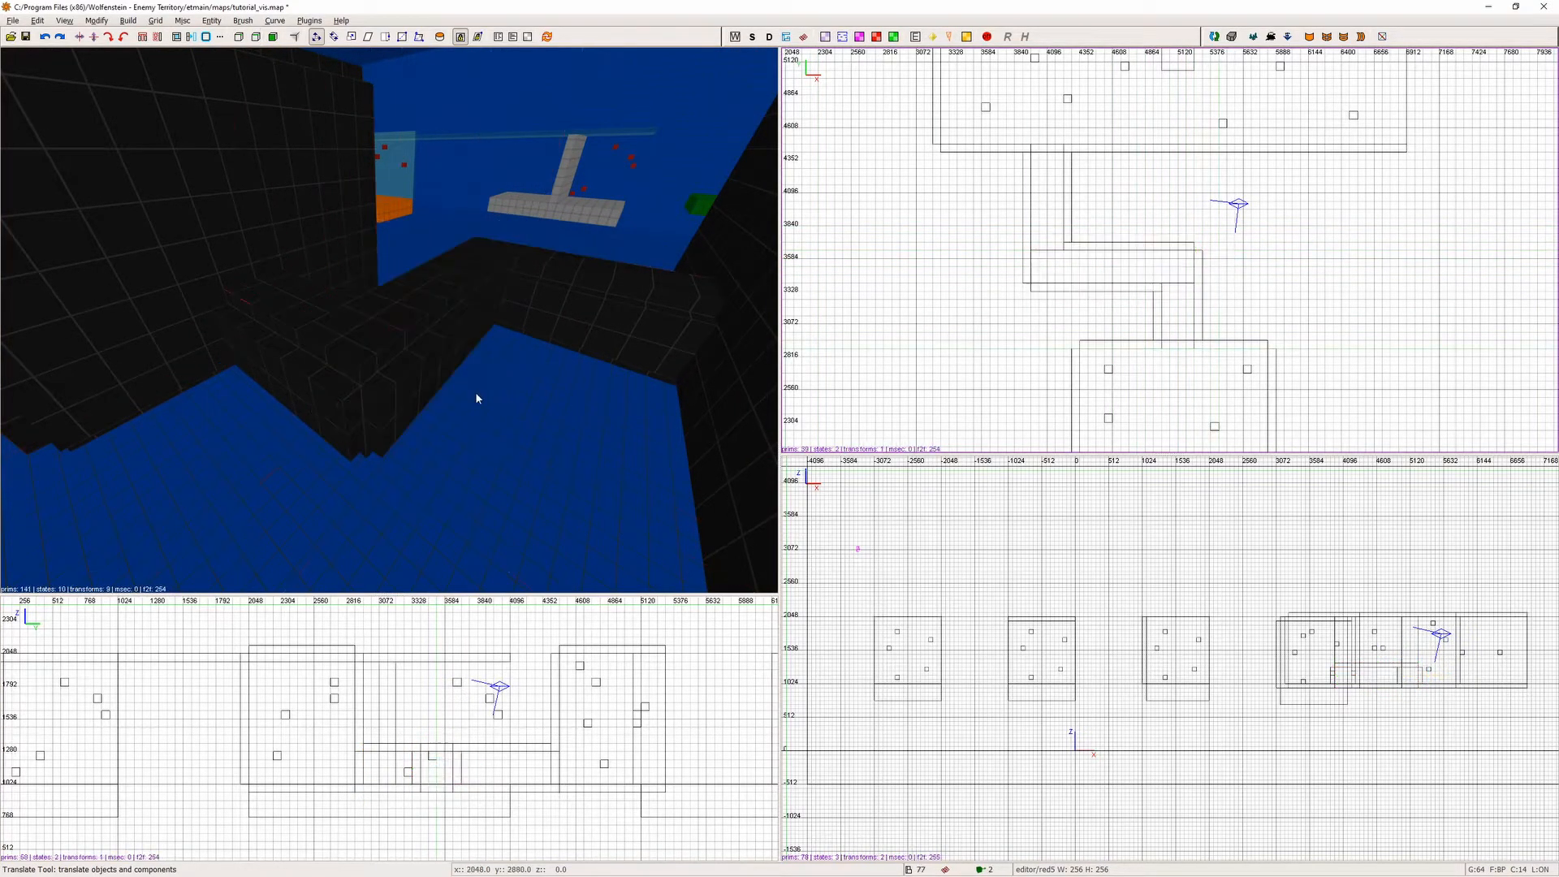
Check the bent corridor from inside and recompile the map's BSP and vis data.
right_click(476, 397)
key(Up)
right_click(389, 320)
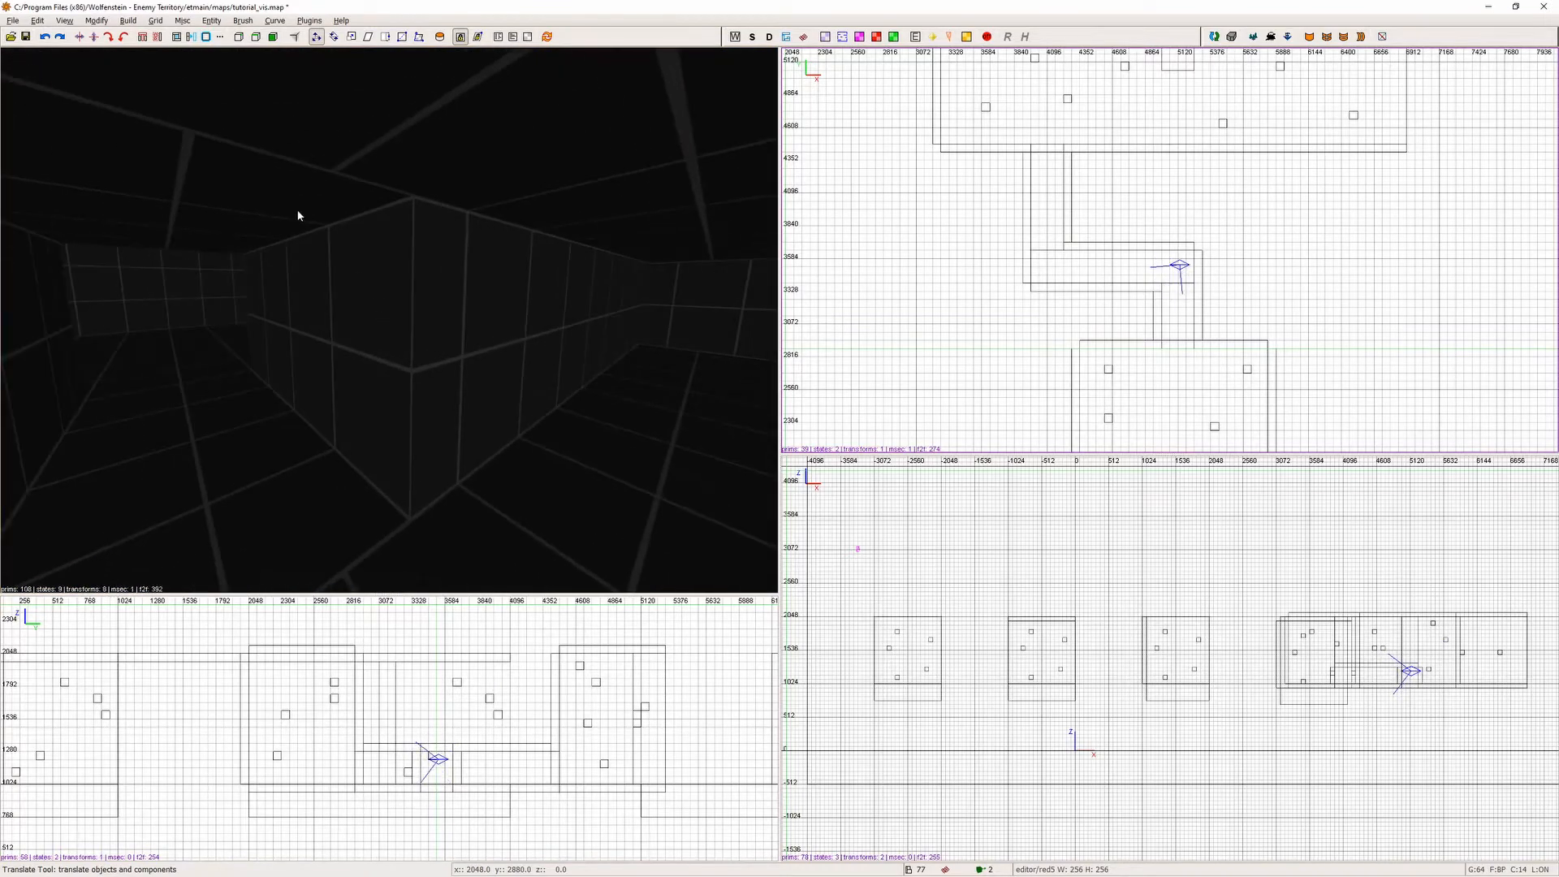
right_click(300, 214)
key(Down)
right_click(389, 320)
click(127, 21)
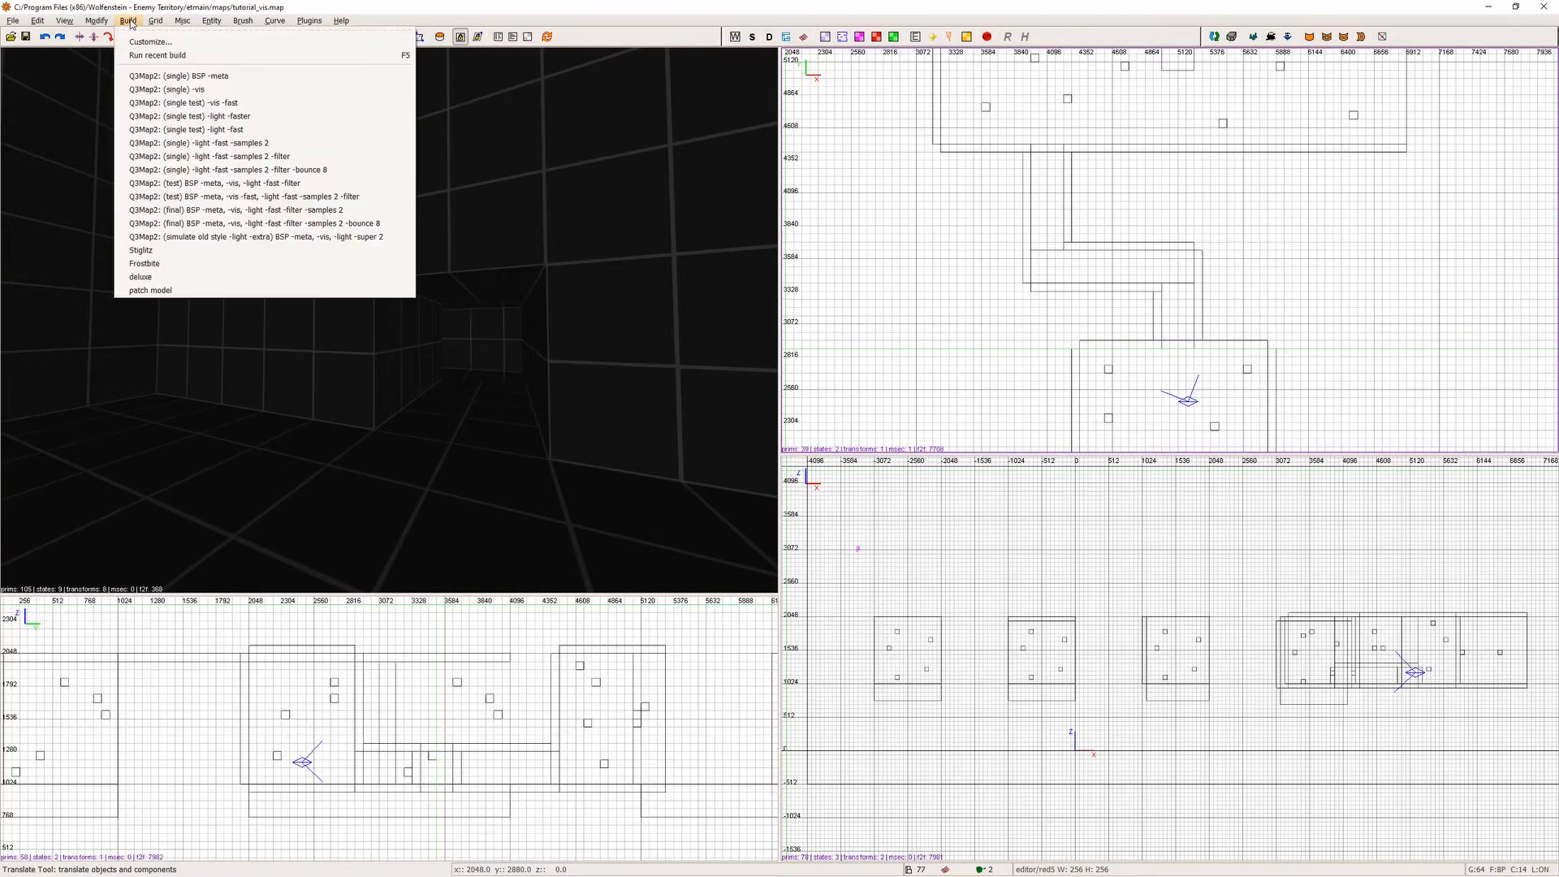
click(174, 91)
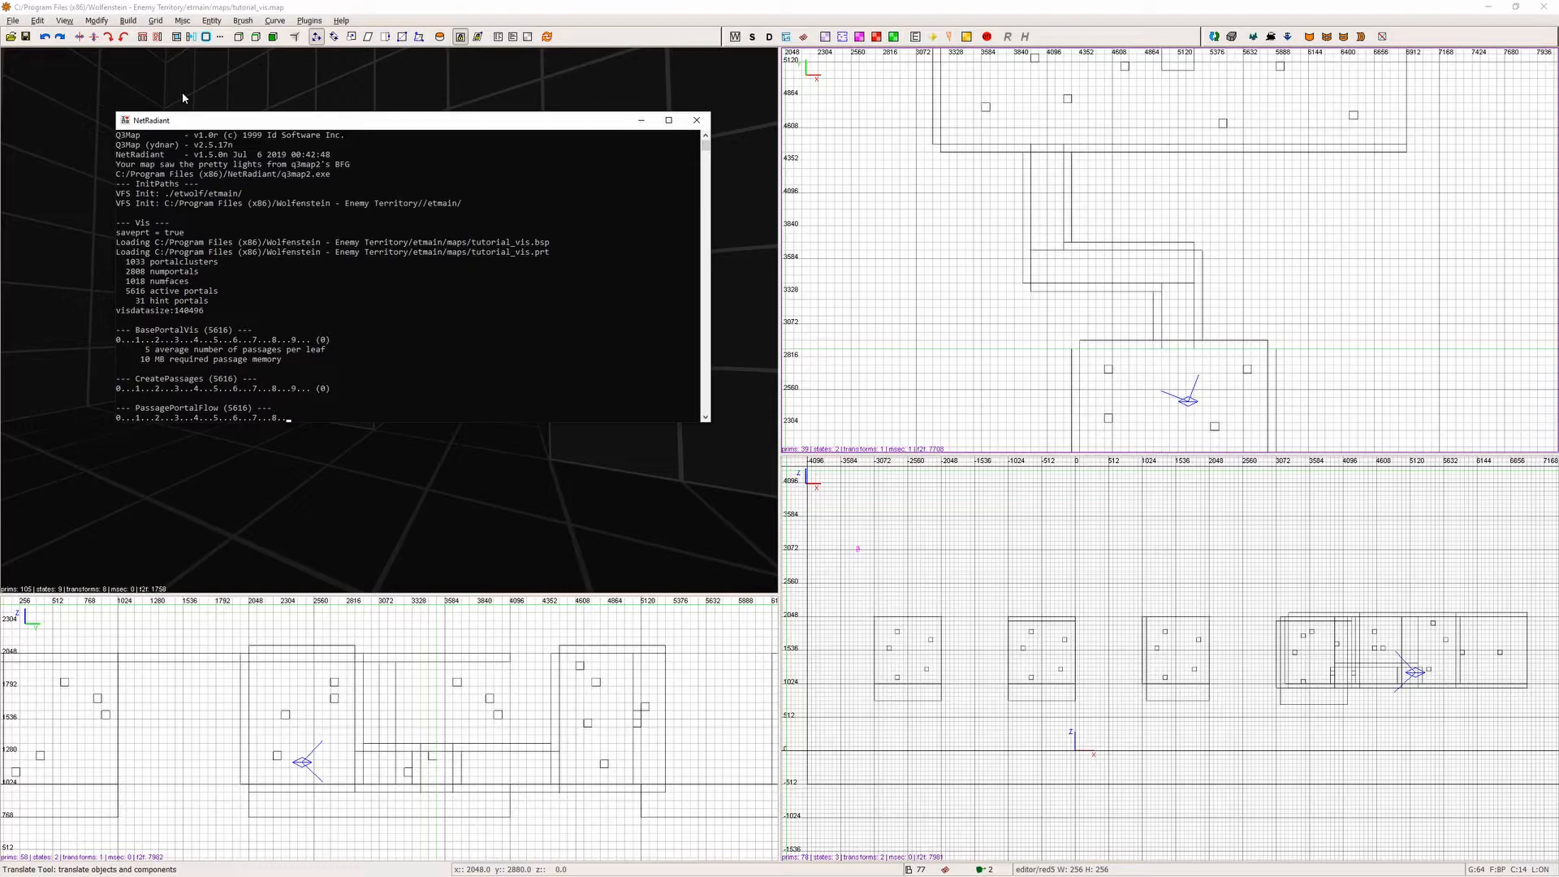
Load tutorial_vis.prt with both 3D and 2D portals shown.
click(310, 21)
click(419, 131)
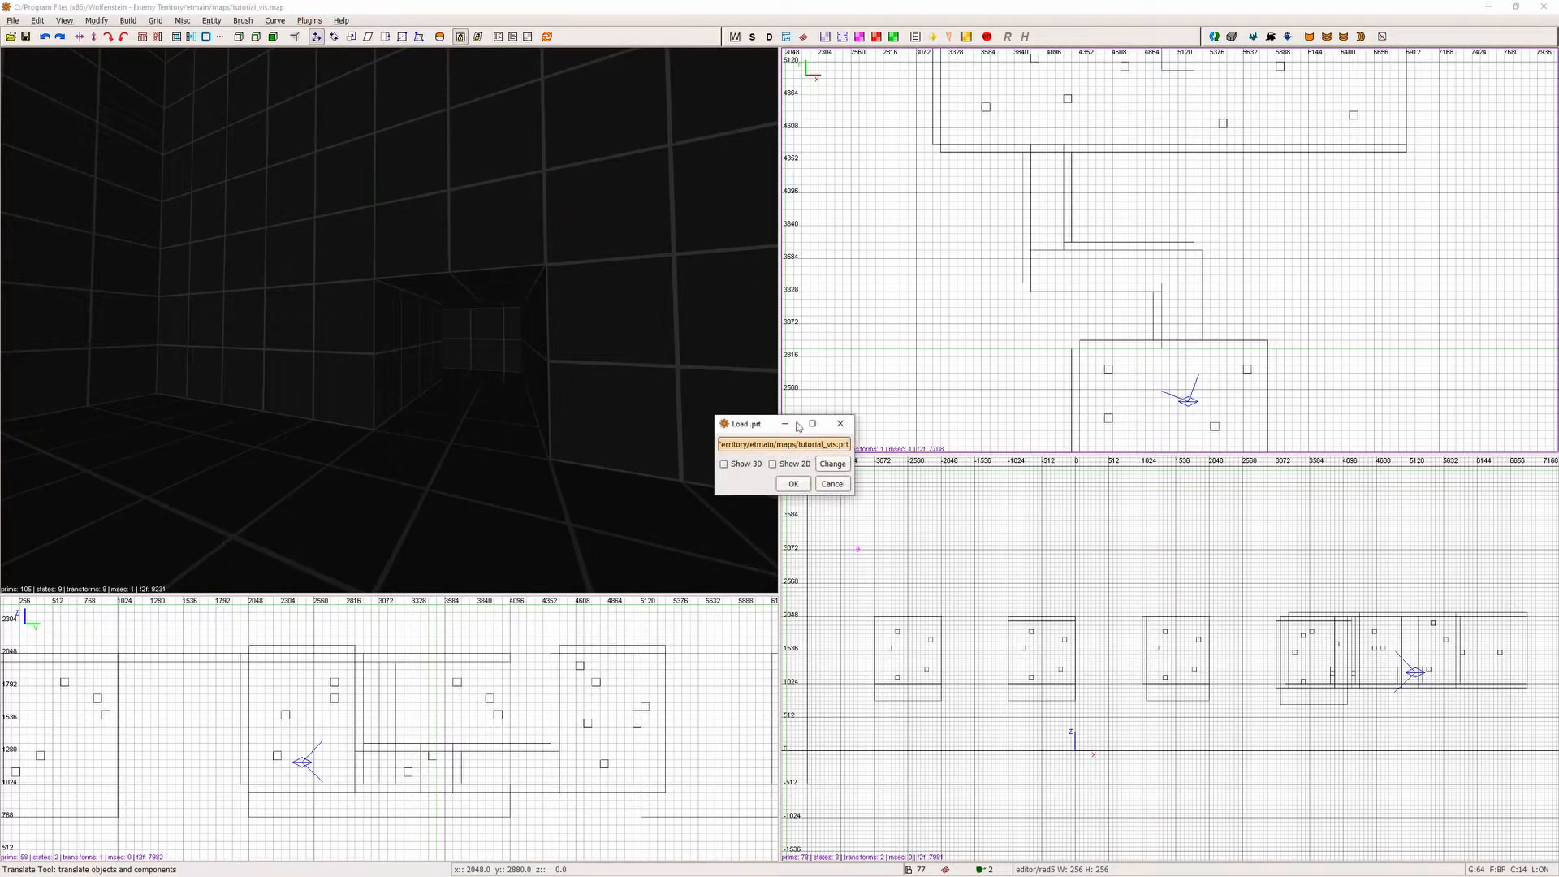
click(789, 468)
click(786, 485)
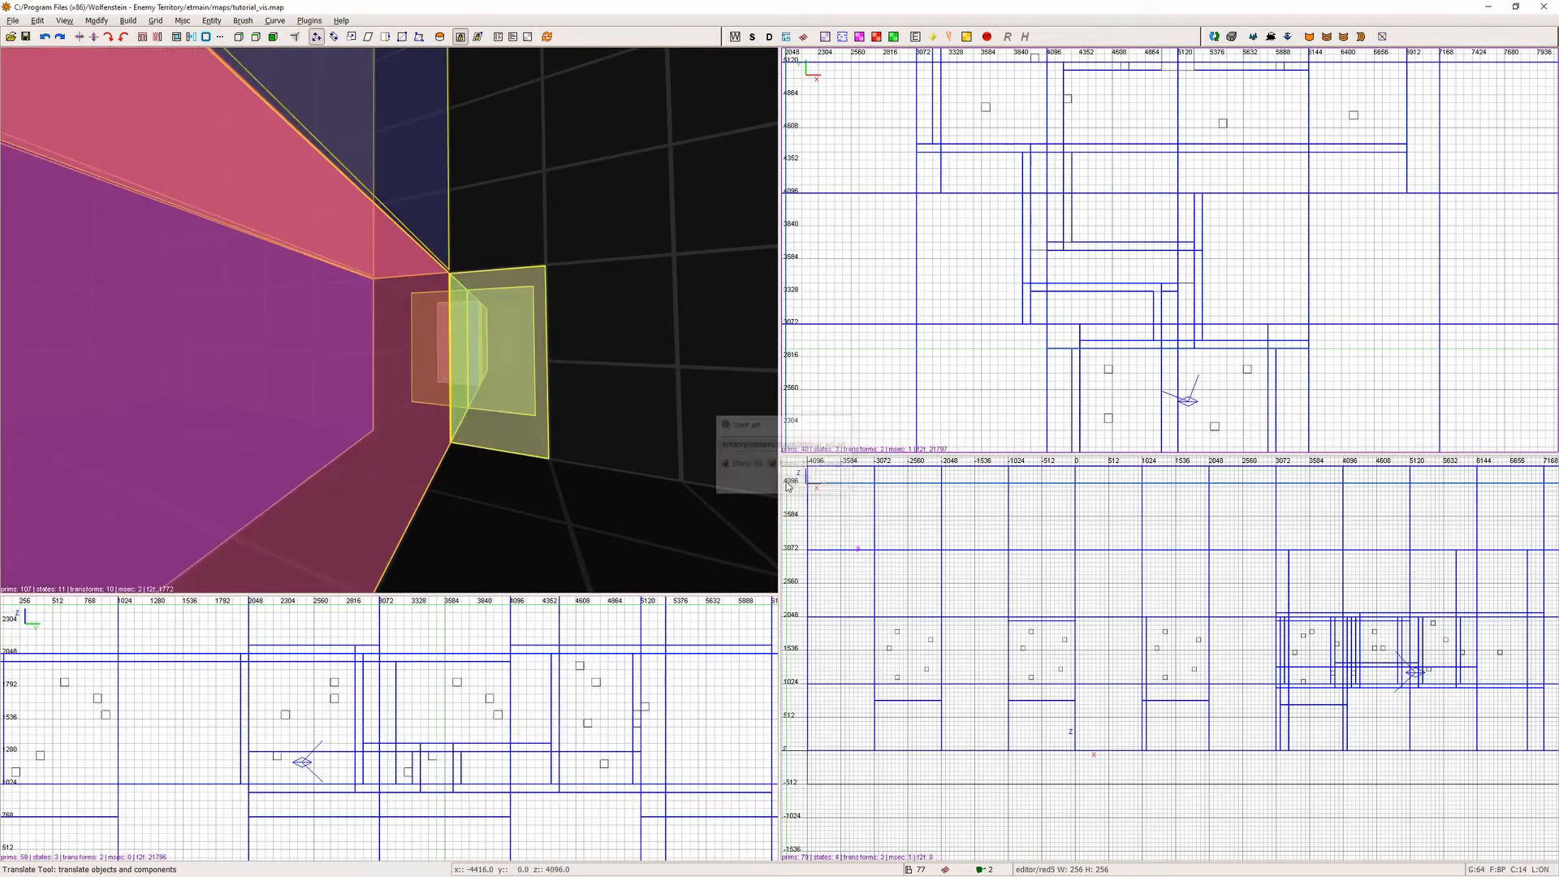
Fly through the bent corridor from the smaller room and examine how portals divide it at each bend.
right_click(598, 396)
key(Left)
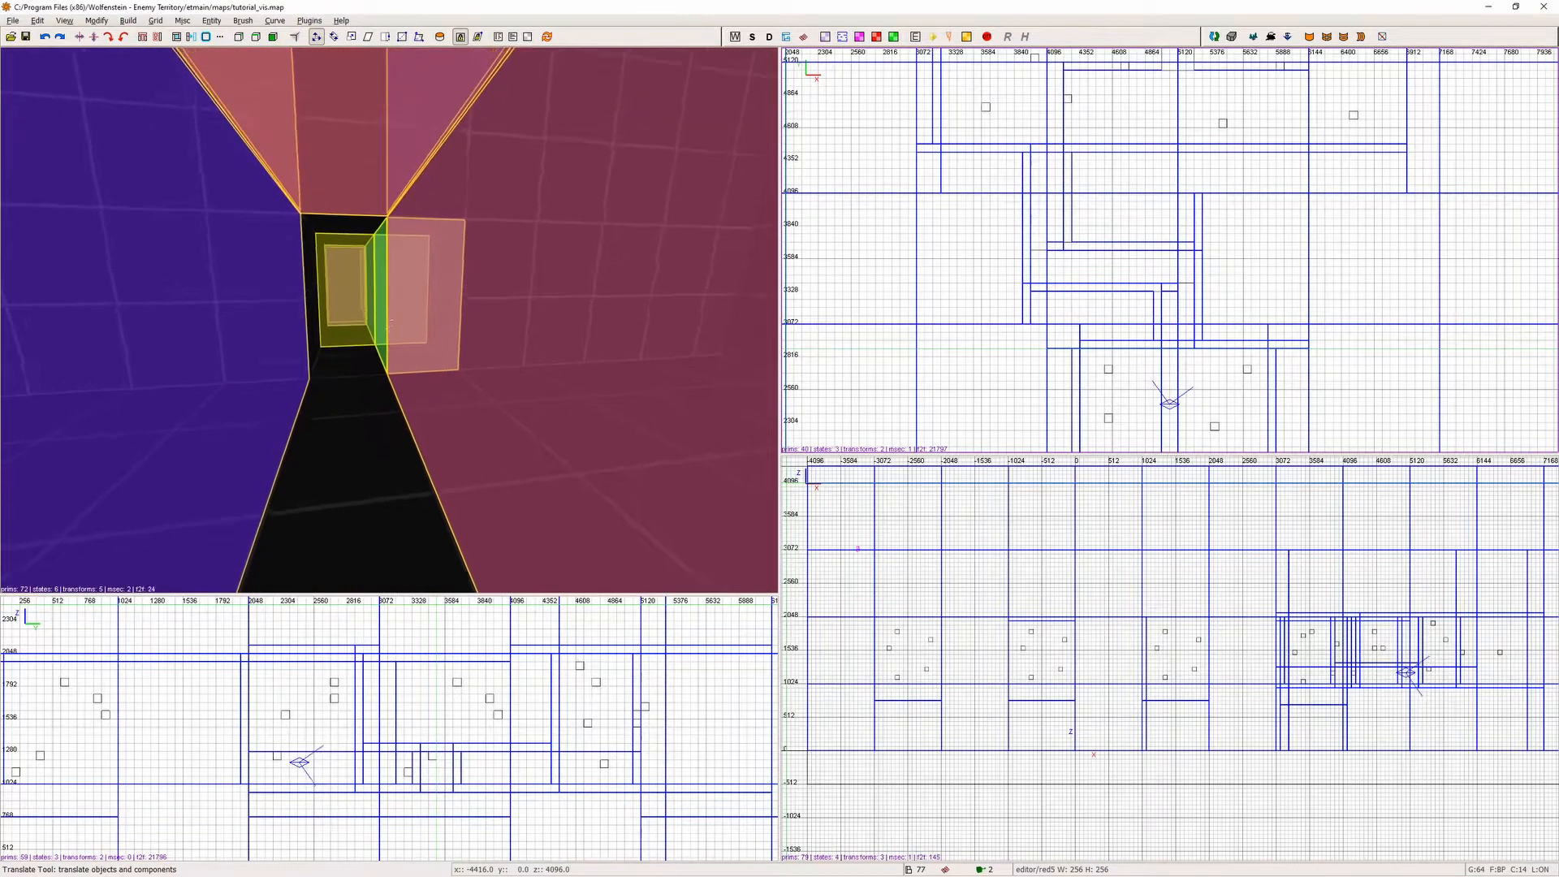
key(Up)
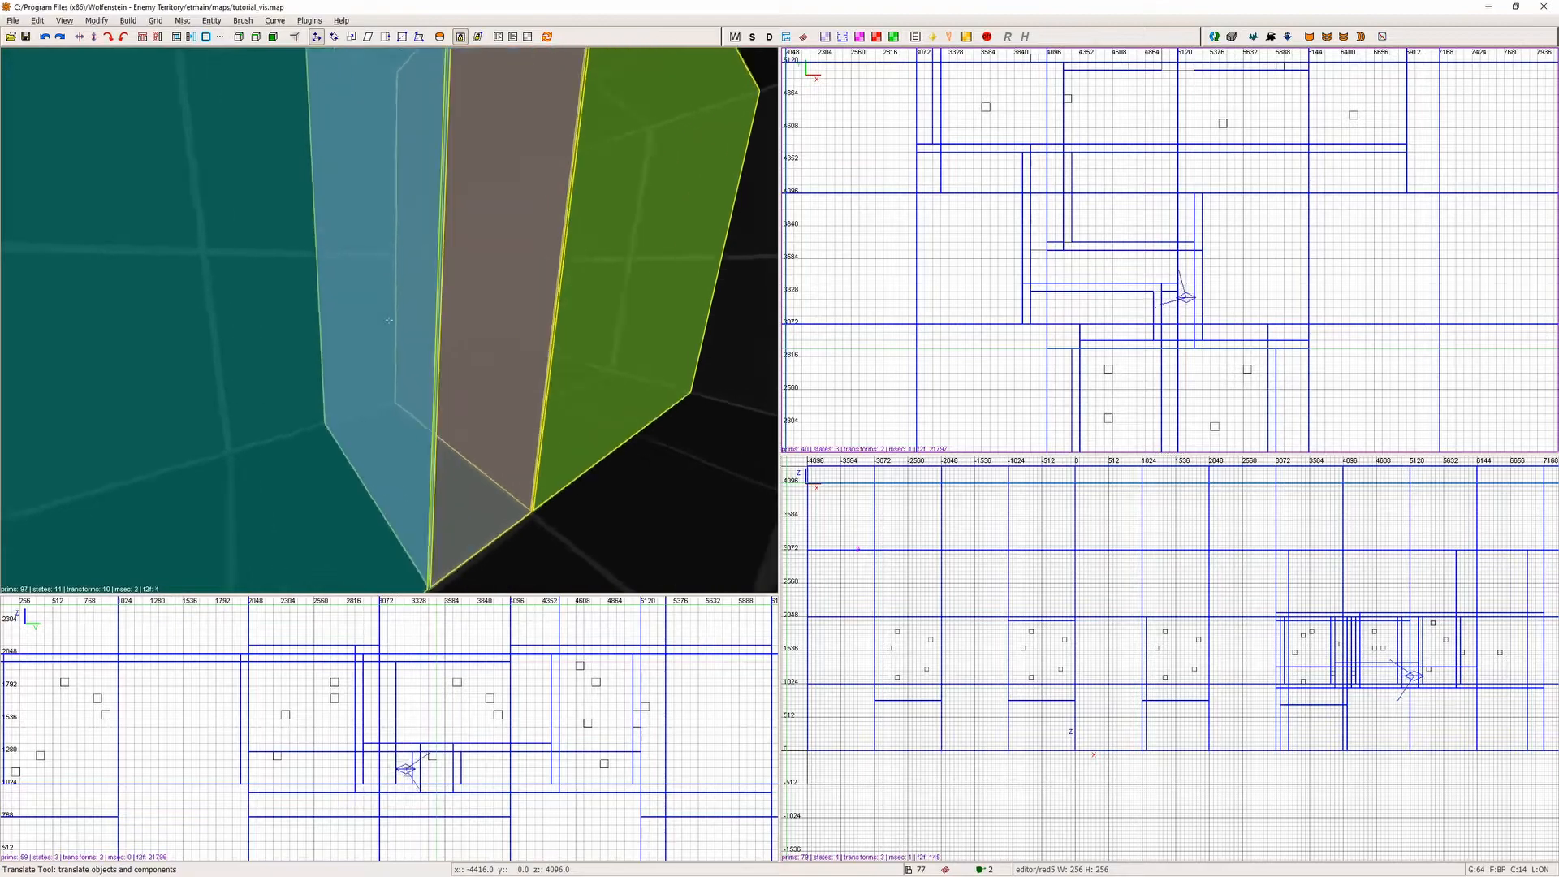
key(Up)
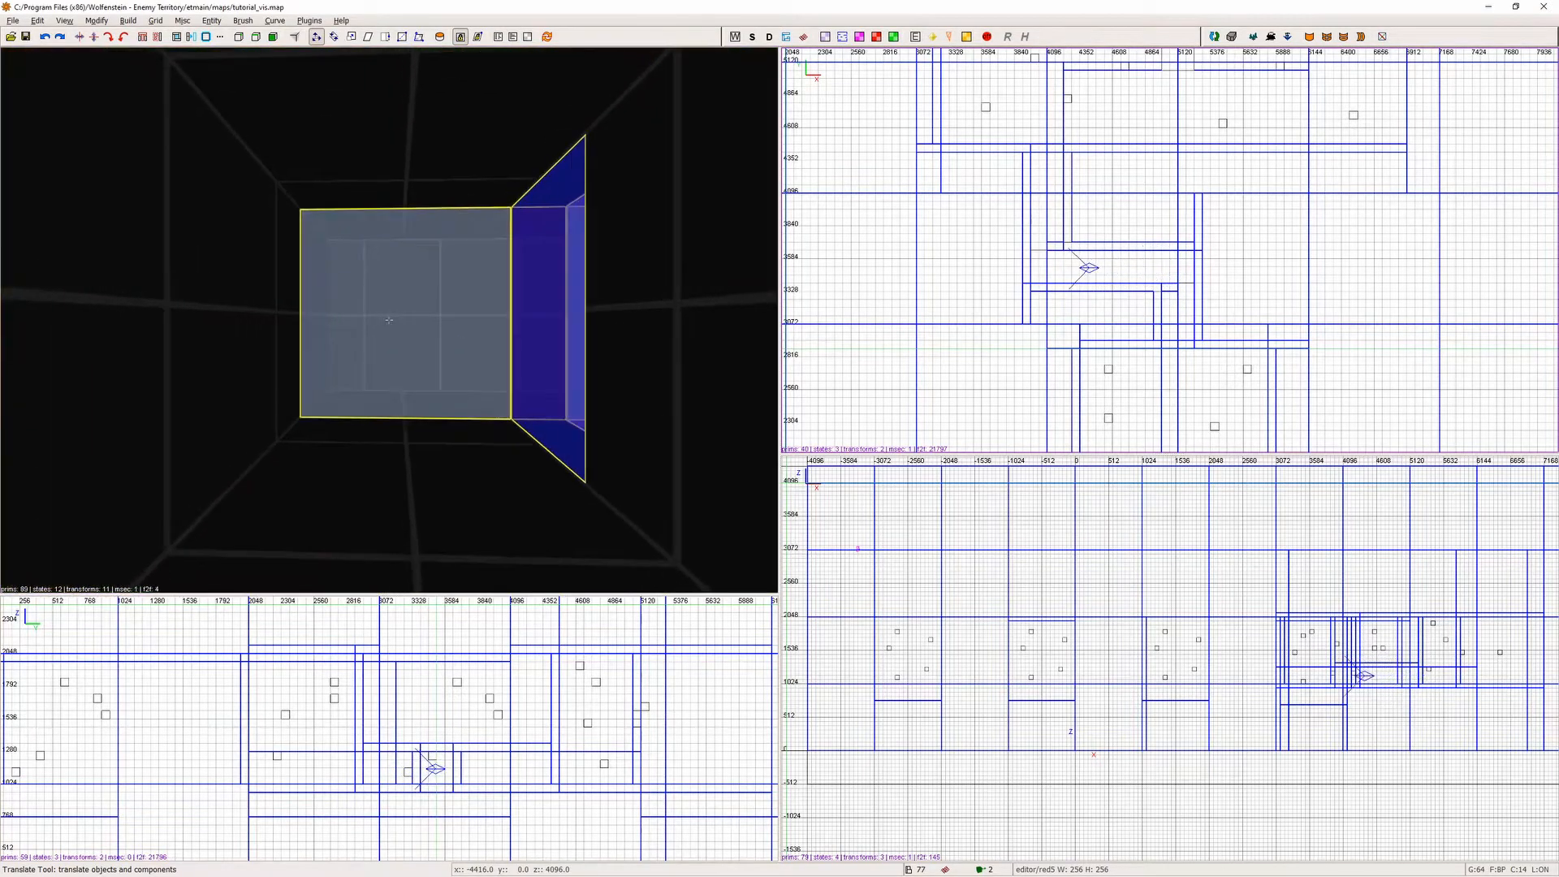
key(Up)
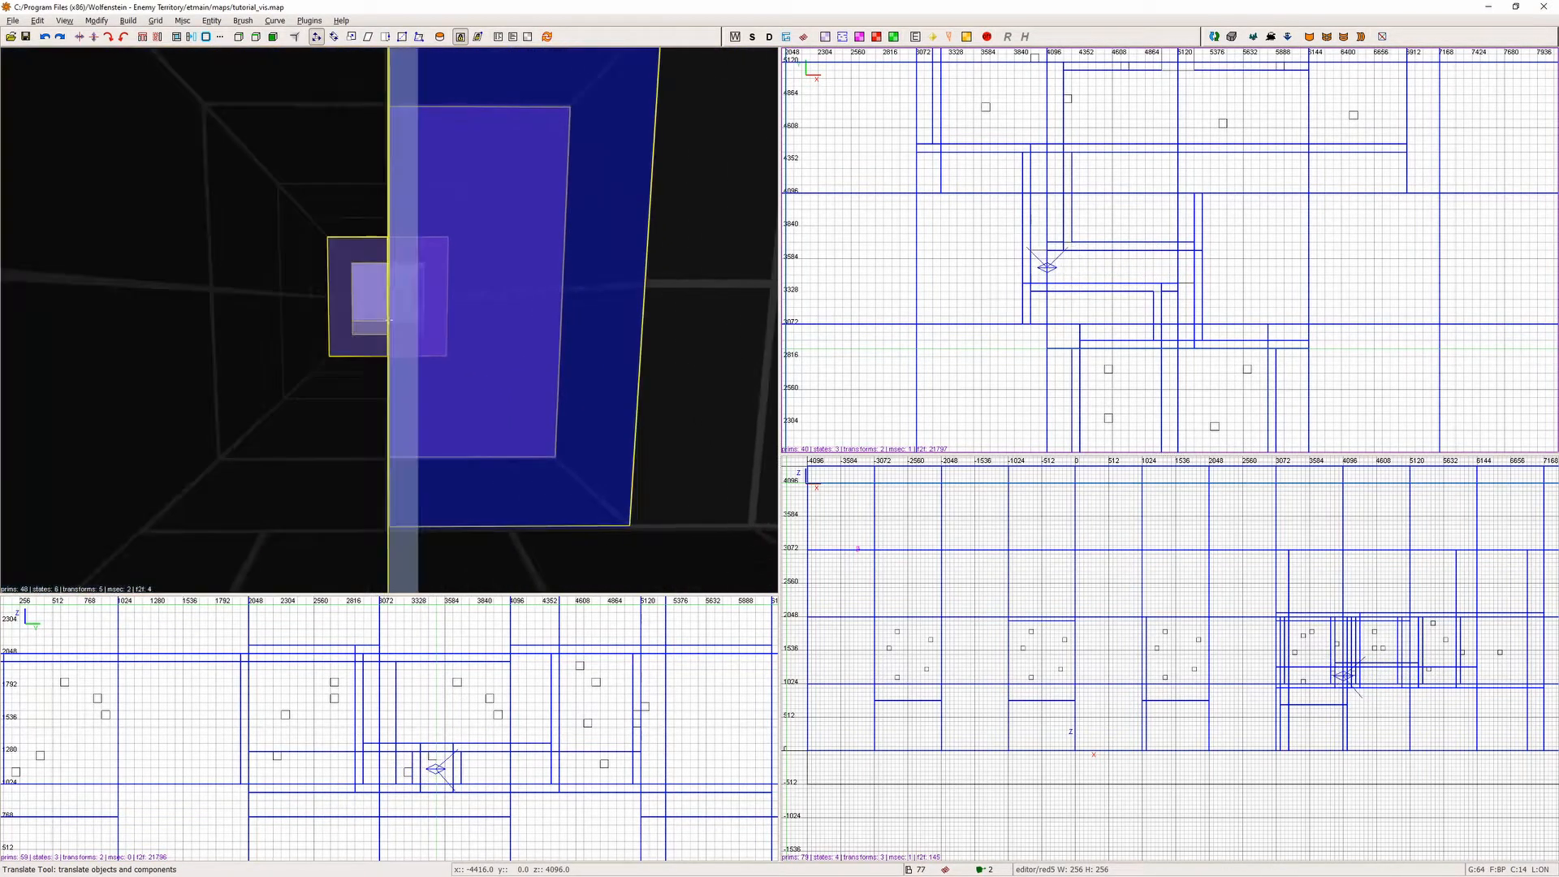
key(Right)
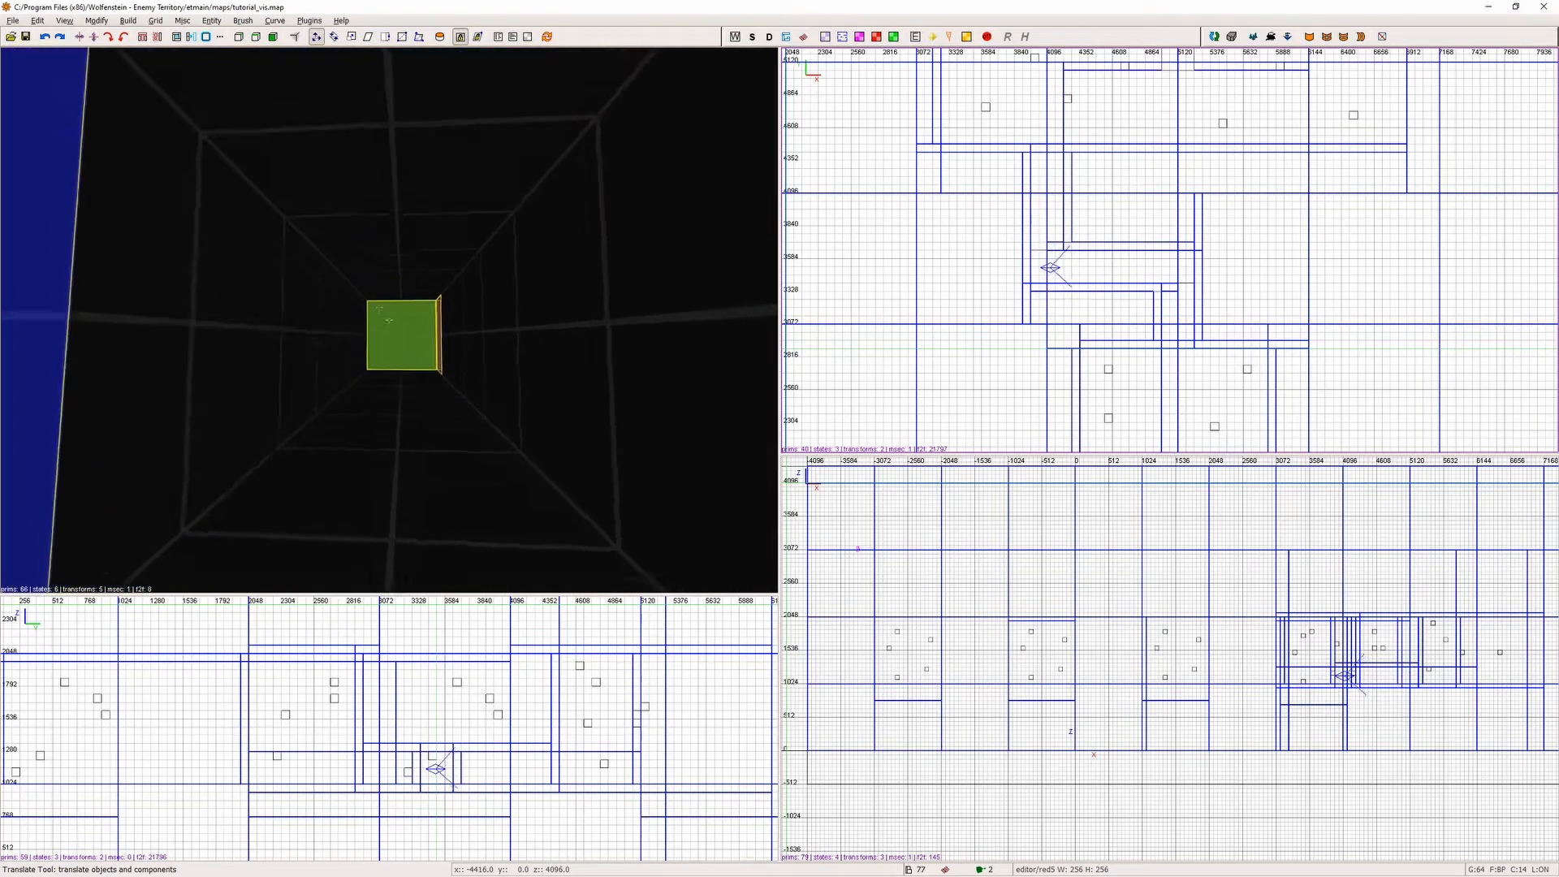
key(Right)
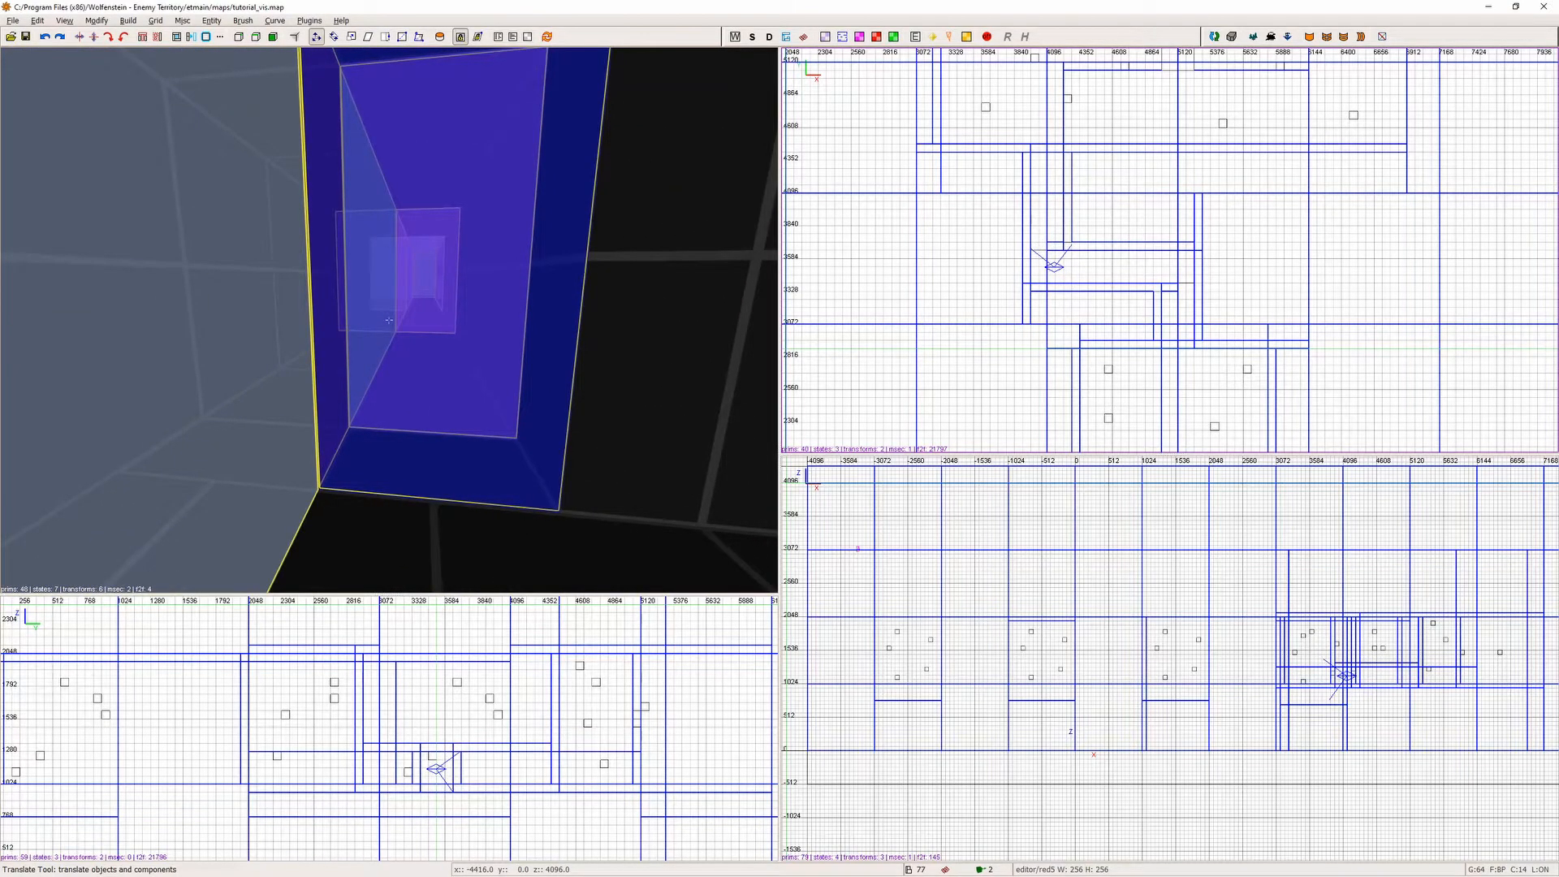
Hide the 3D portals and select all vertices of the bent corridor between the two rooms.
click(308, 21)
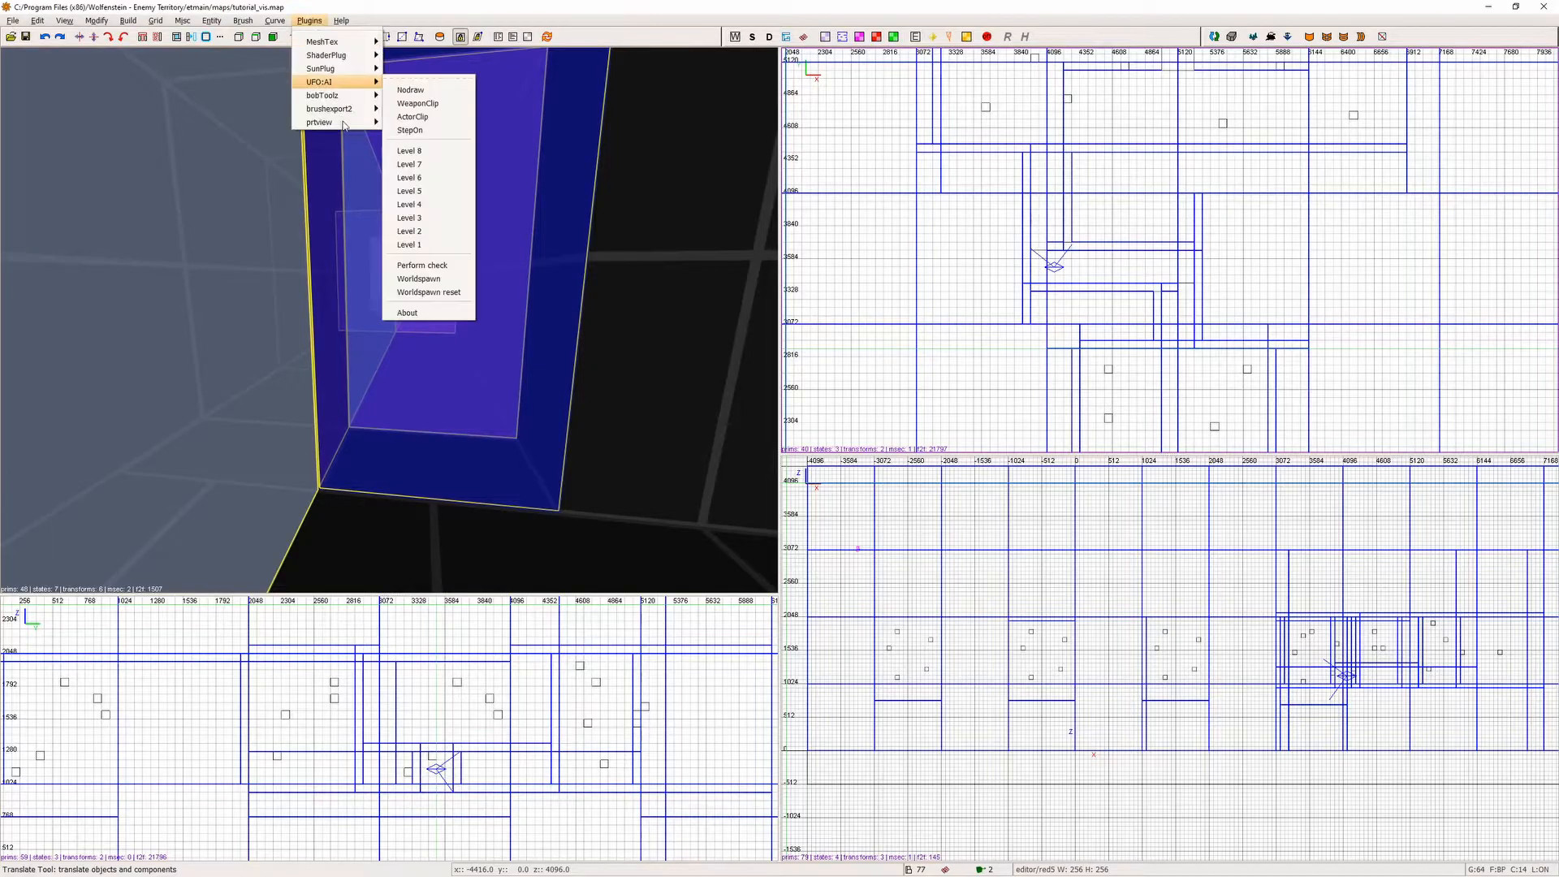
mouse_move(341, 121)
click(438, 162)
right_drag(1088, 169, 1072, 184)
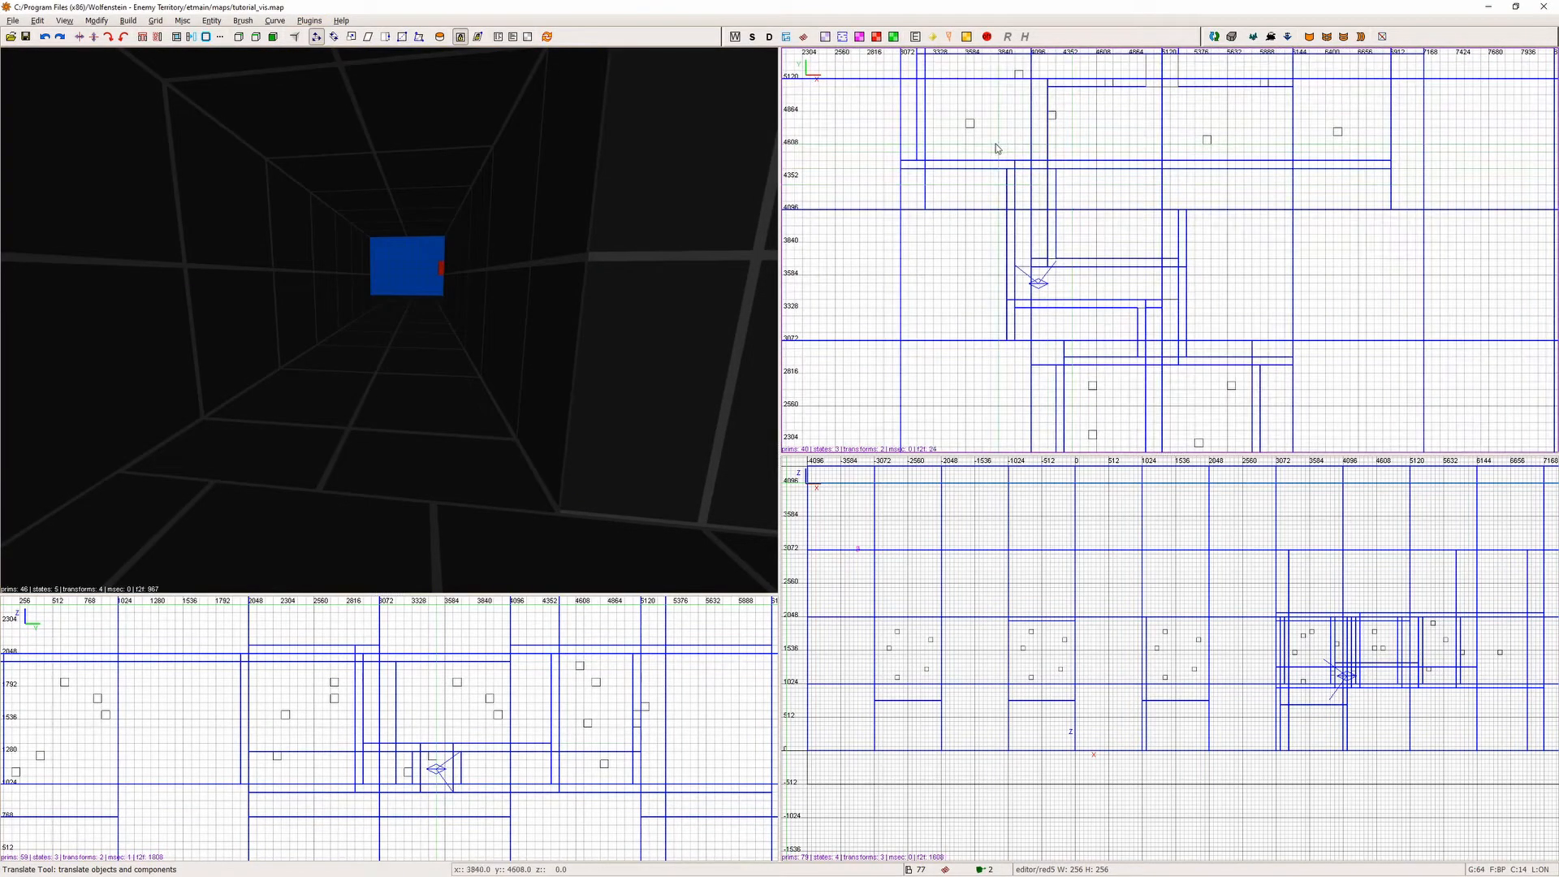
shift+click(1172, 294)
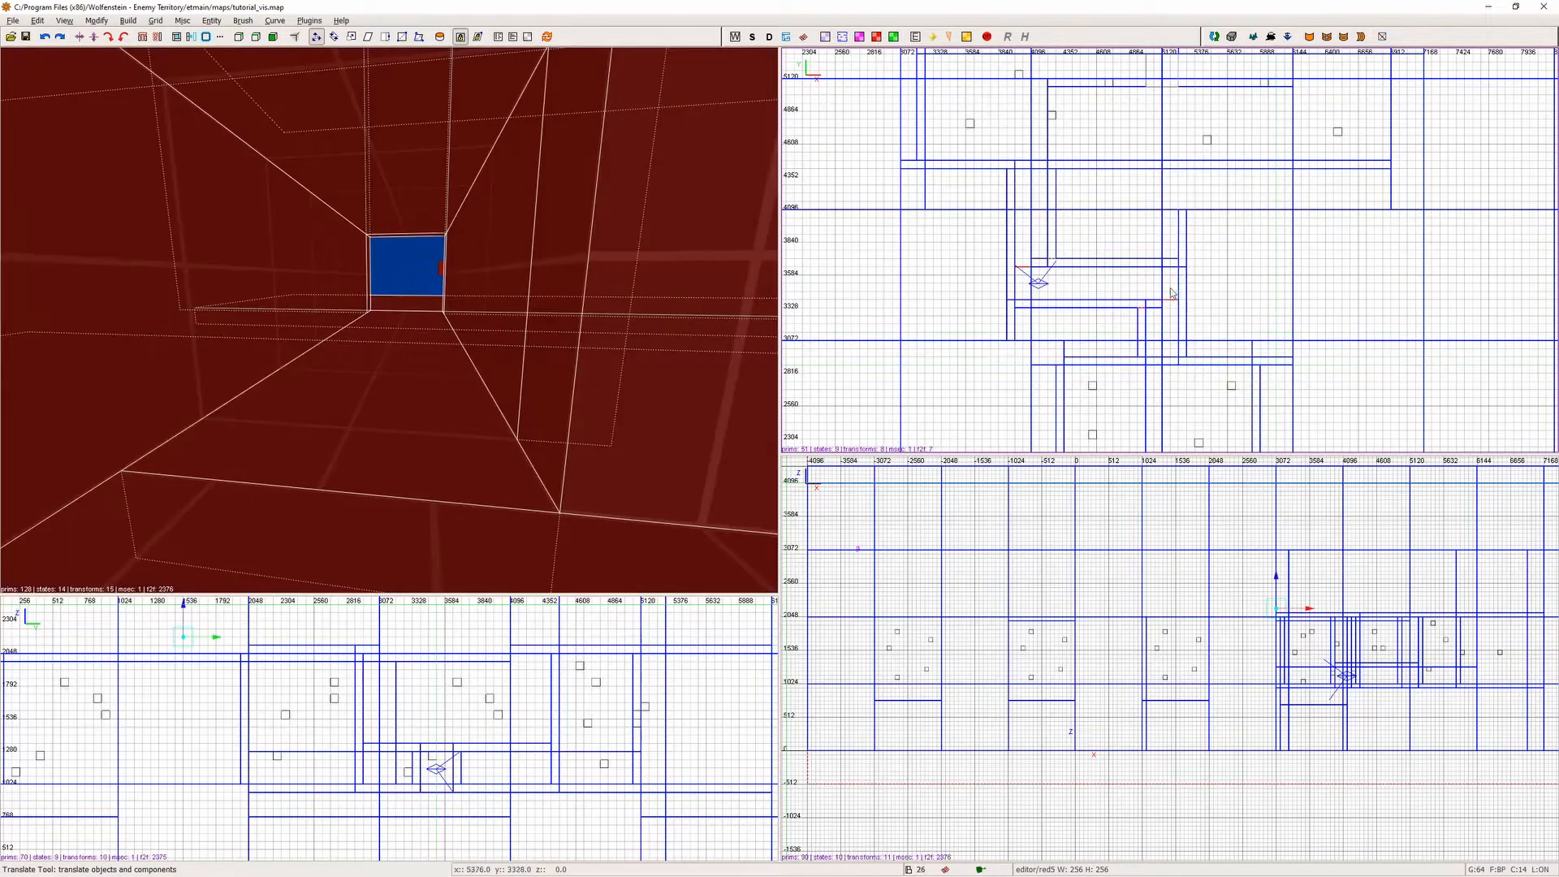
key(v)
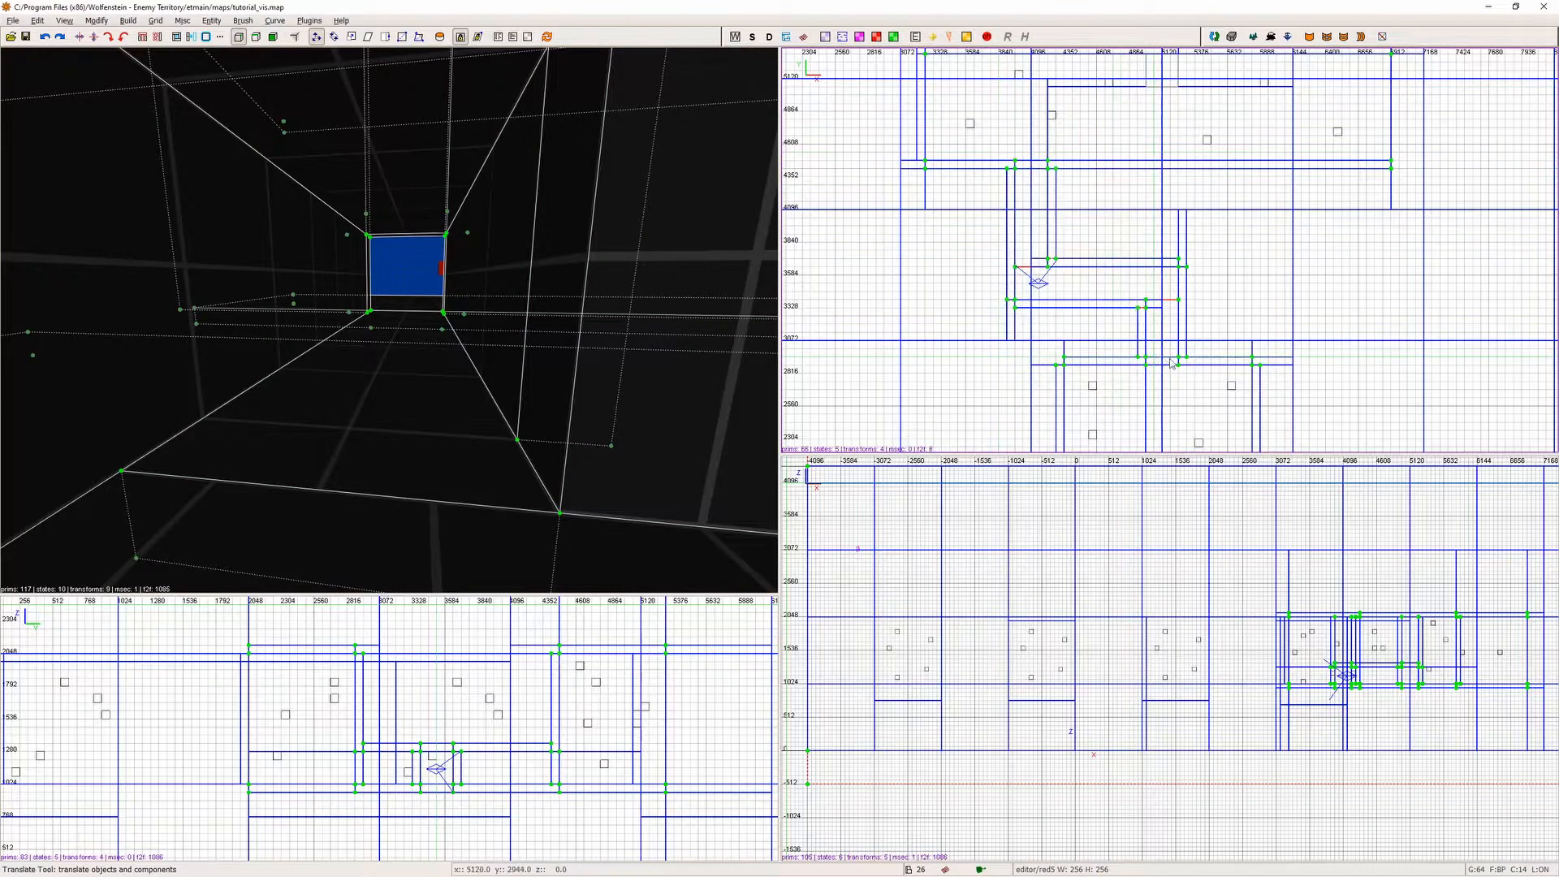
key(v)
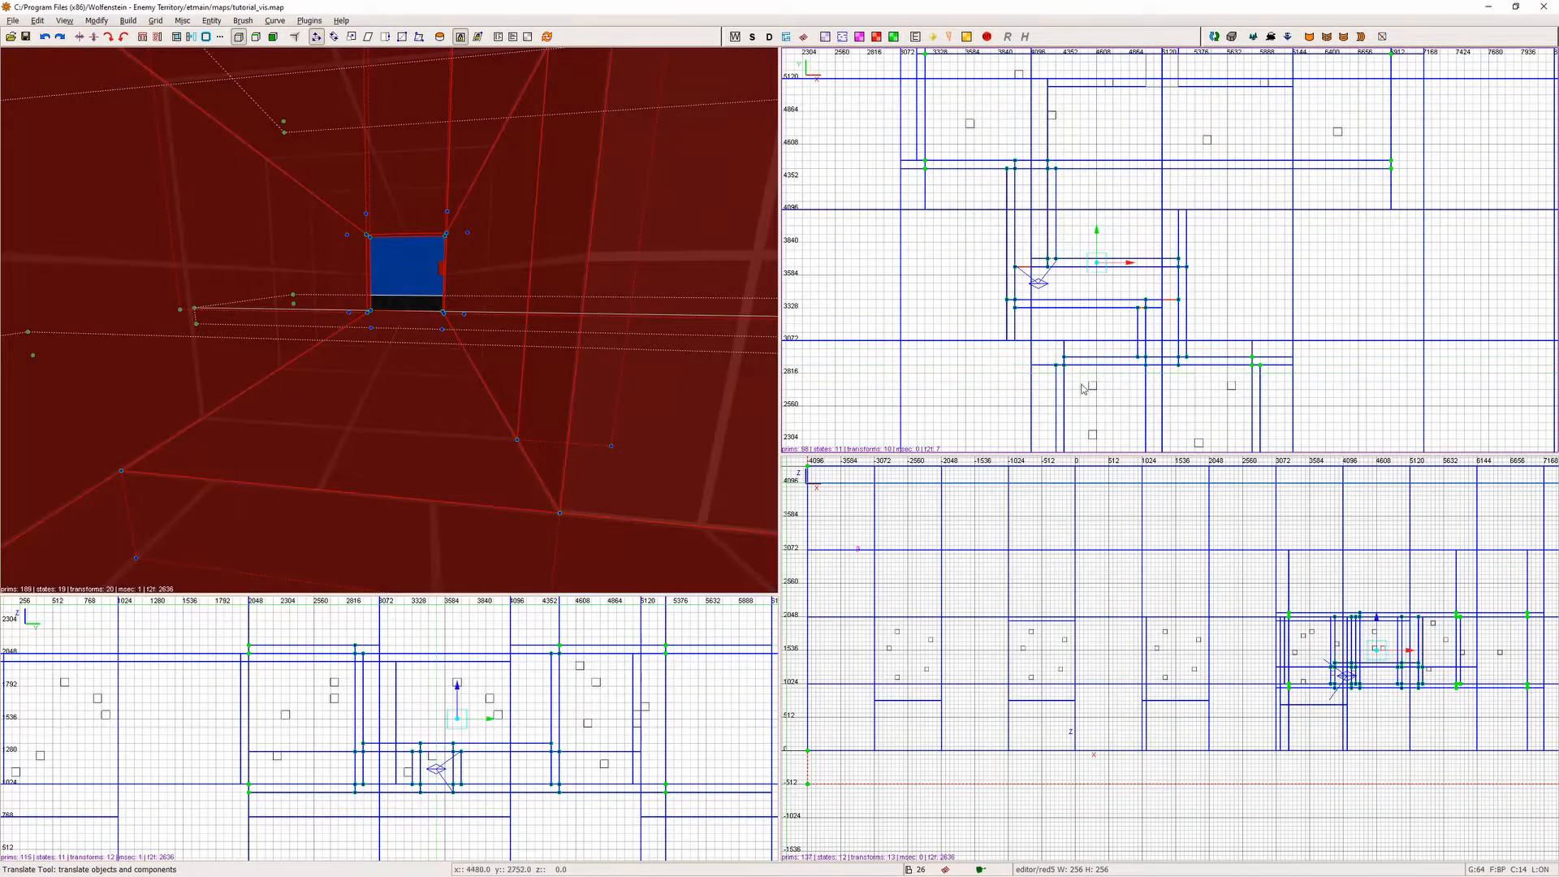
key(s)
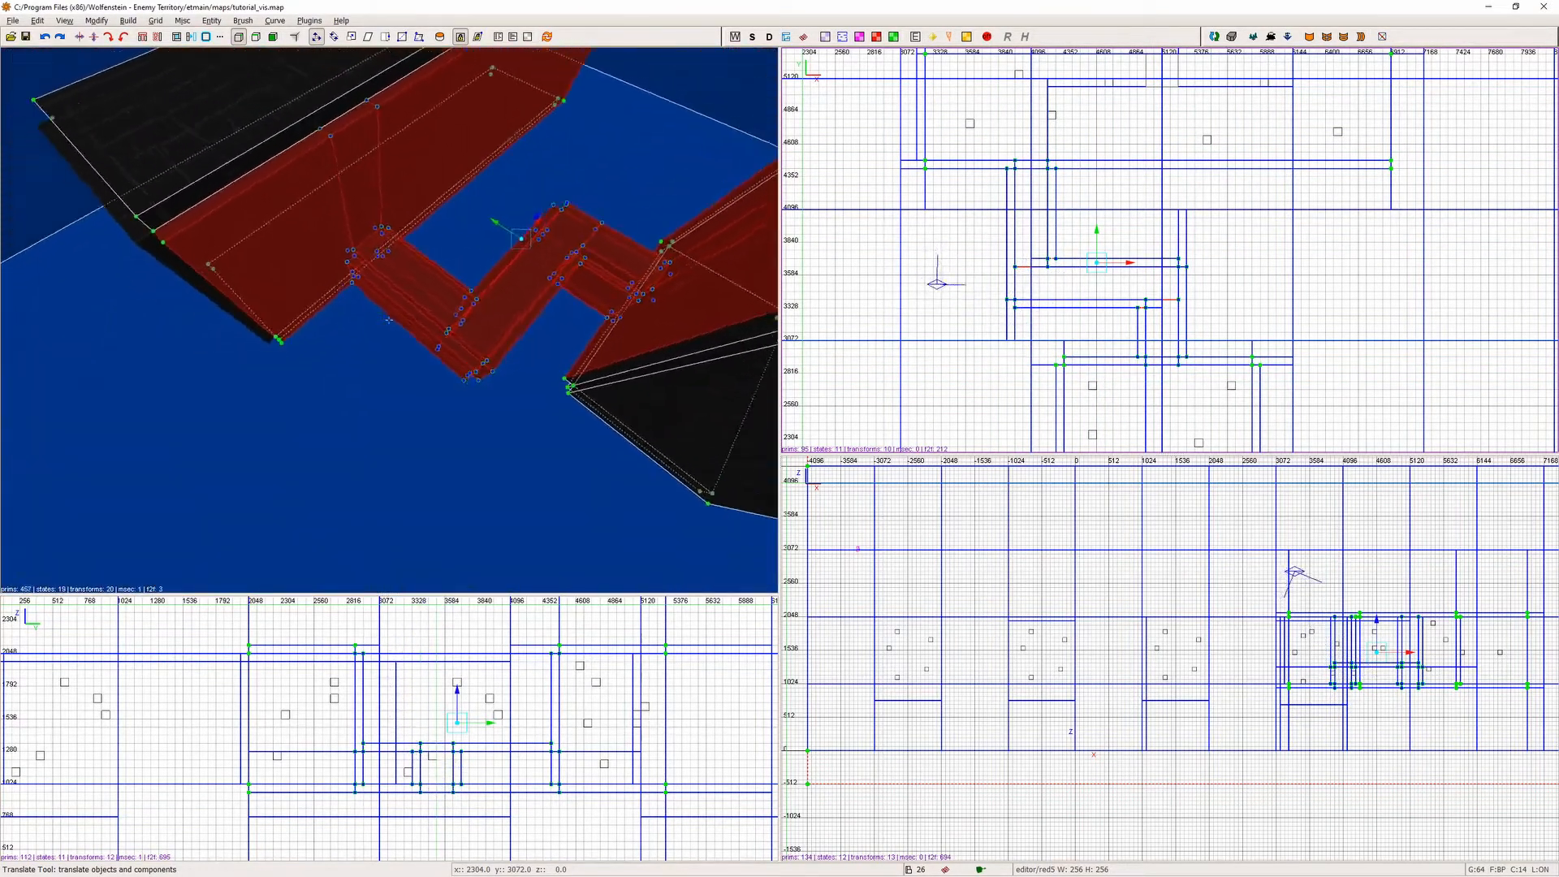
key(d)
key(d)
Show the 3D portals again and shift the selected corridor vertices about 256 units toward negative X.
click(312, 21)
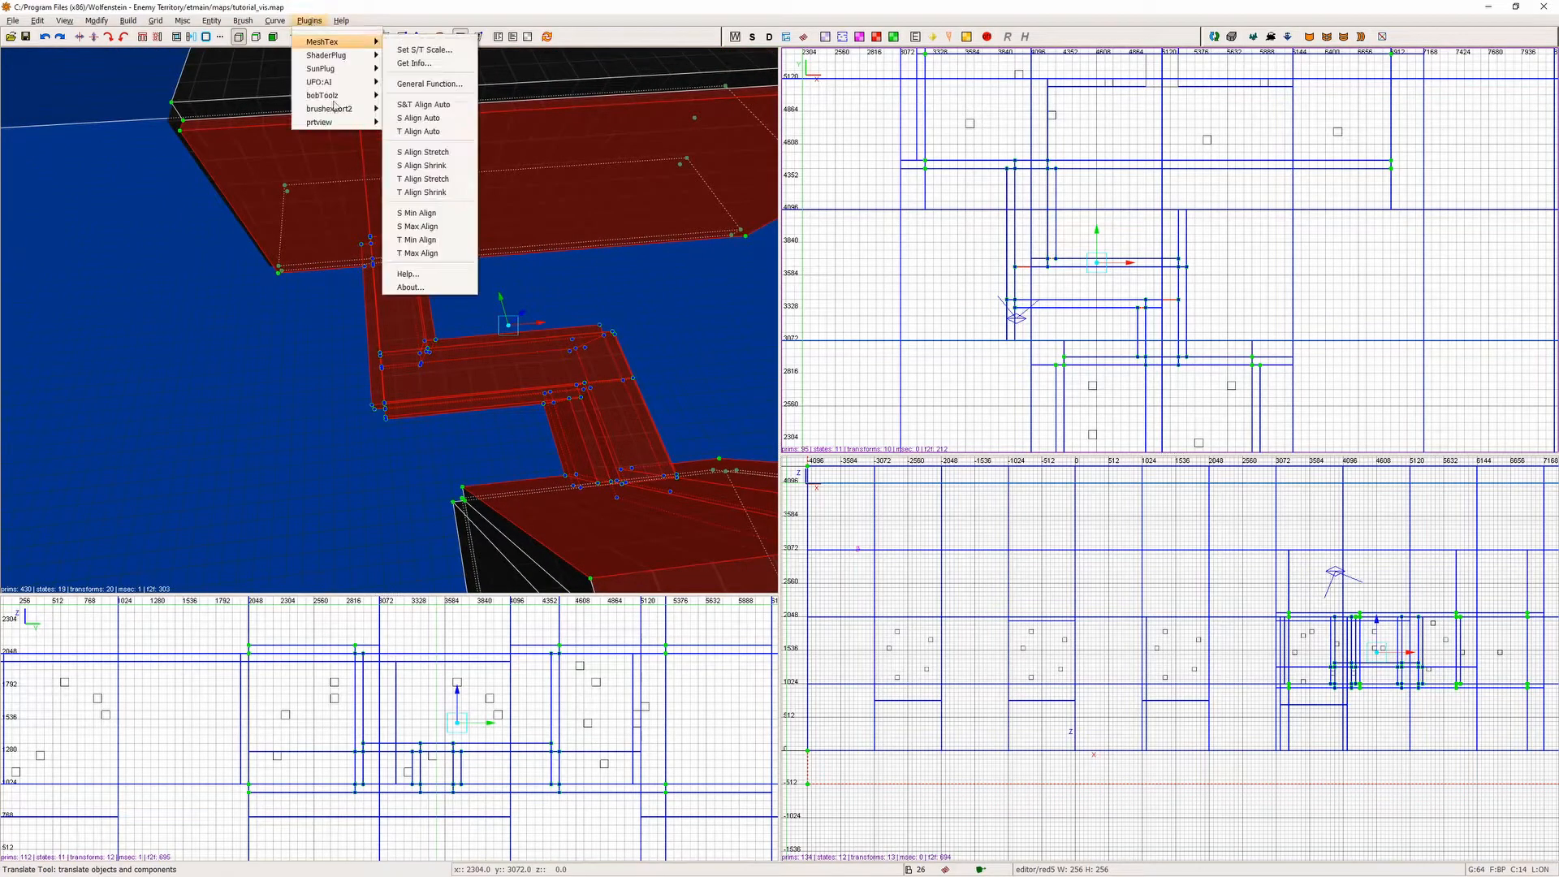
mouse_move(297, 125)
click(440, 164)
right_click(389, 320)
key(w)
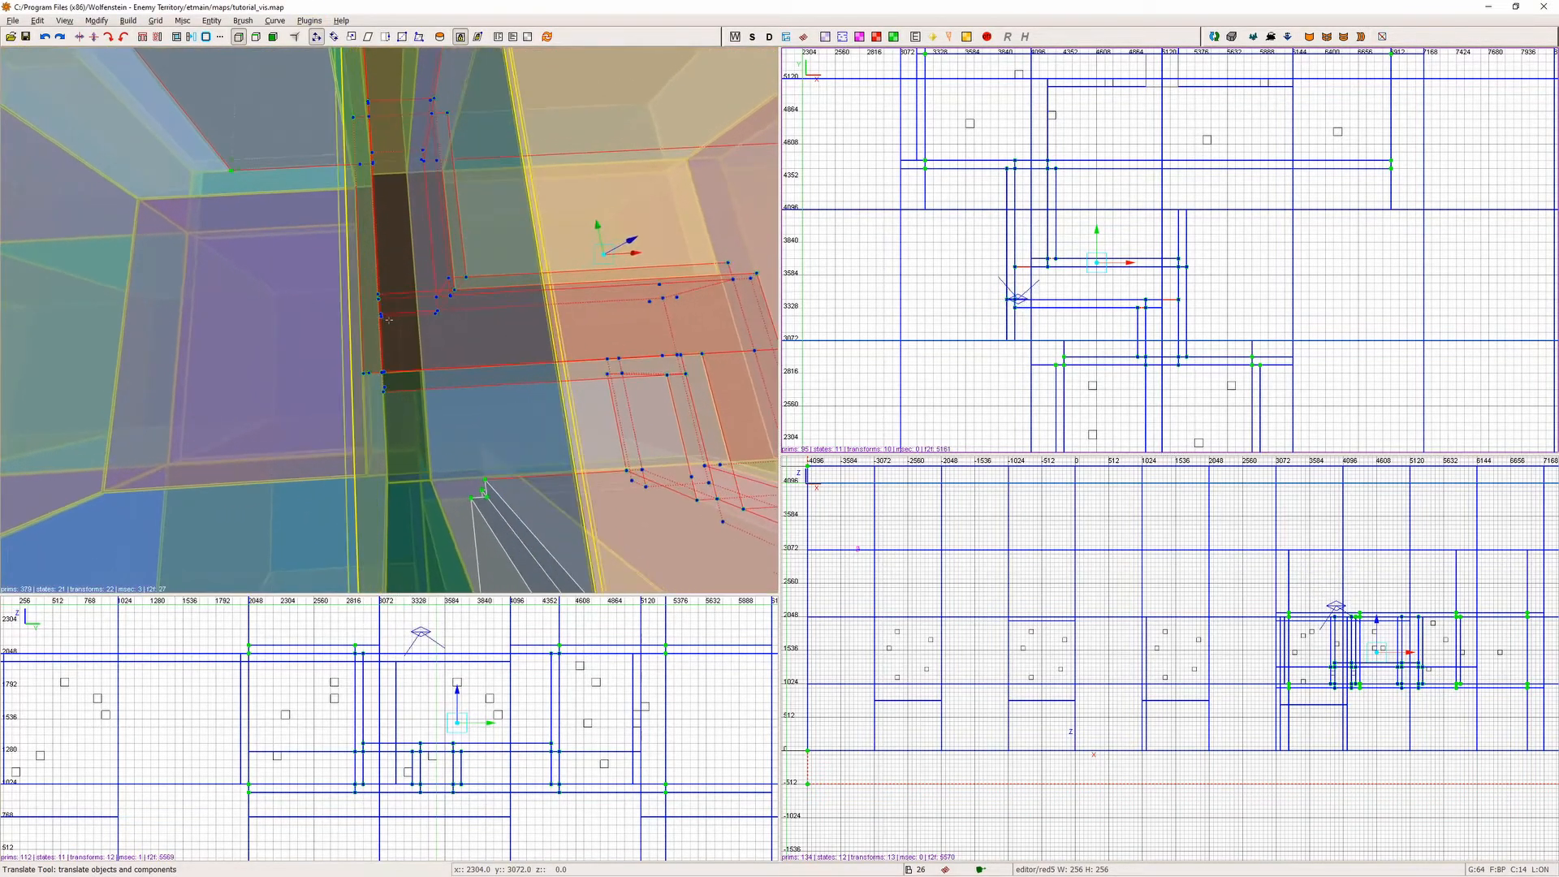
mouse_move(724, 262)
mouse_down()
mouse_move(625, 248)
mouse_move(597, 284)
mouse_up()
right_drag(377, 329, 403, 397)
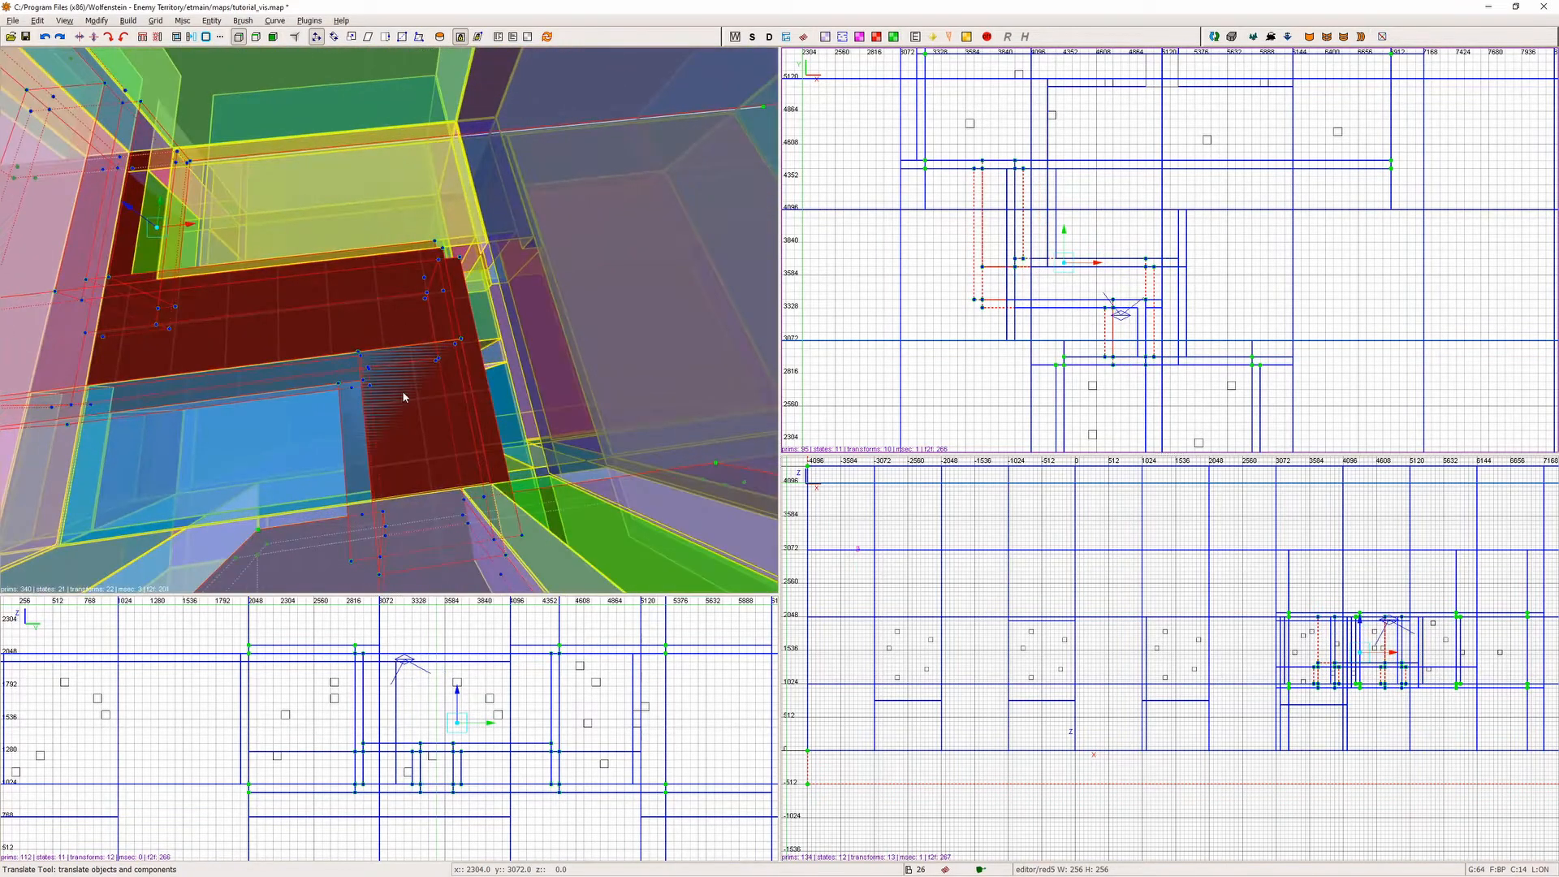
key(Escape)
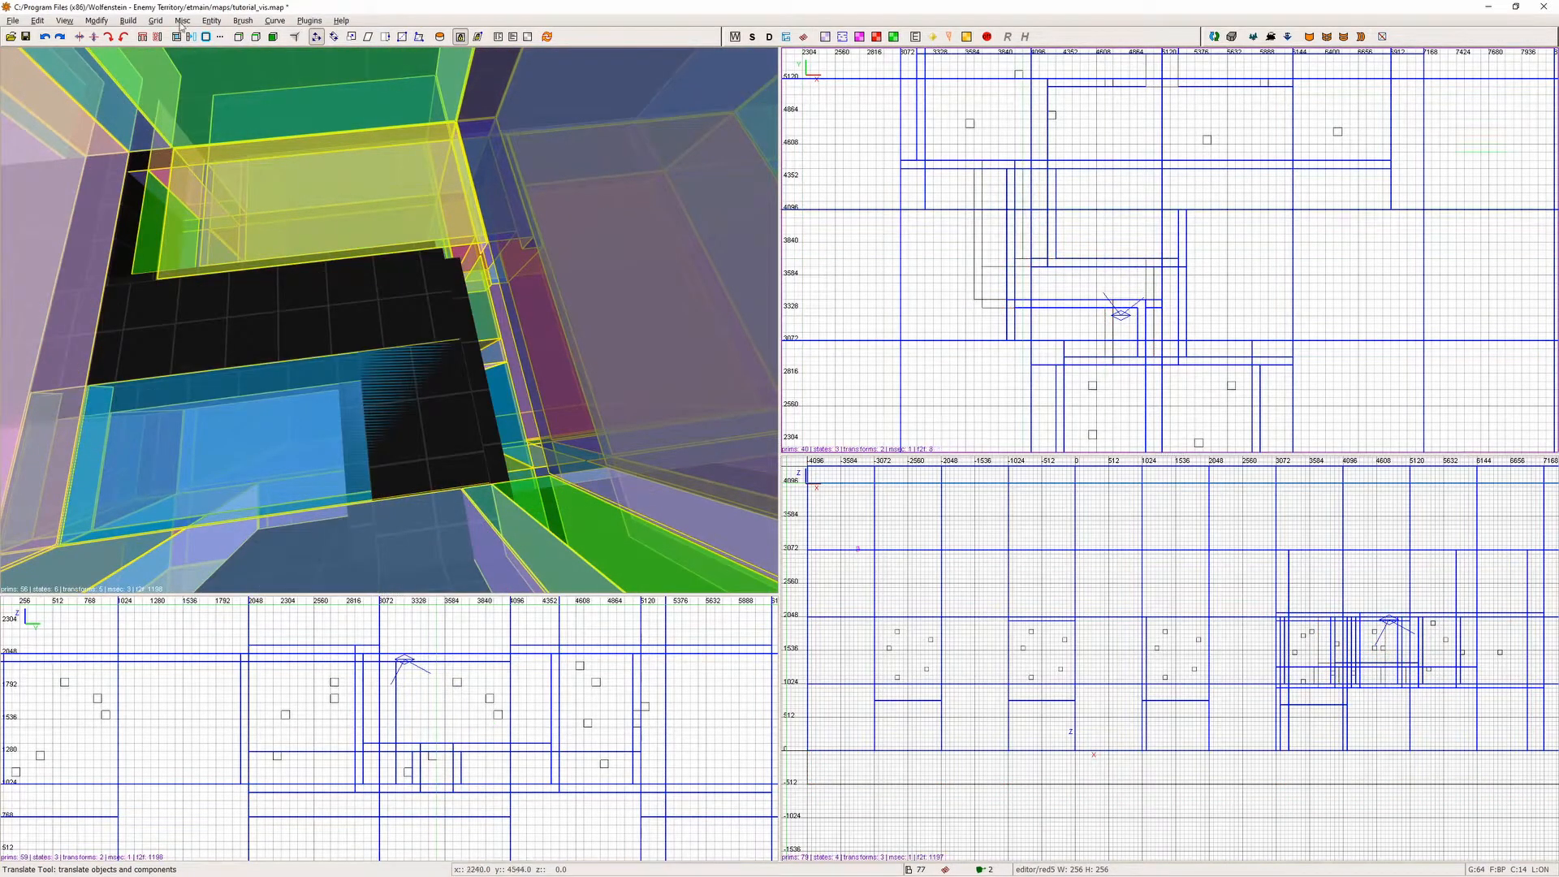
Recompile the map's BSP and vis data and reload its portal file.
click(127, 21)
click(128, 20)
click(128, 20)
click(146, 85)
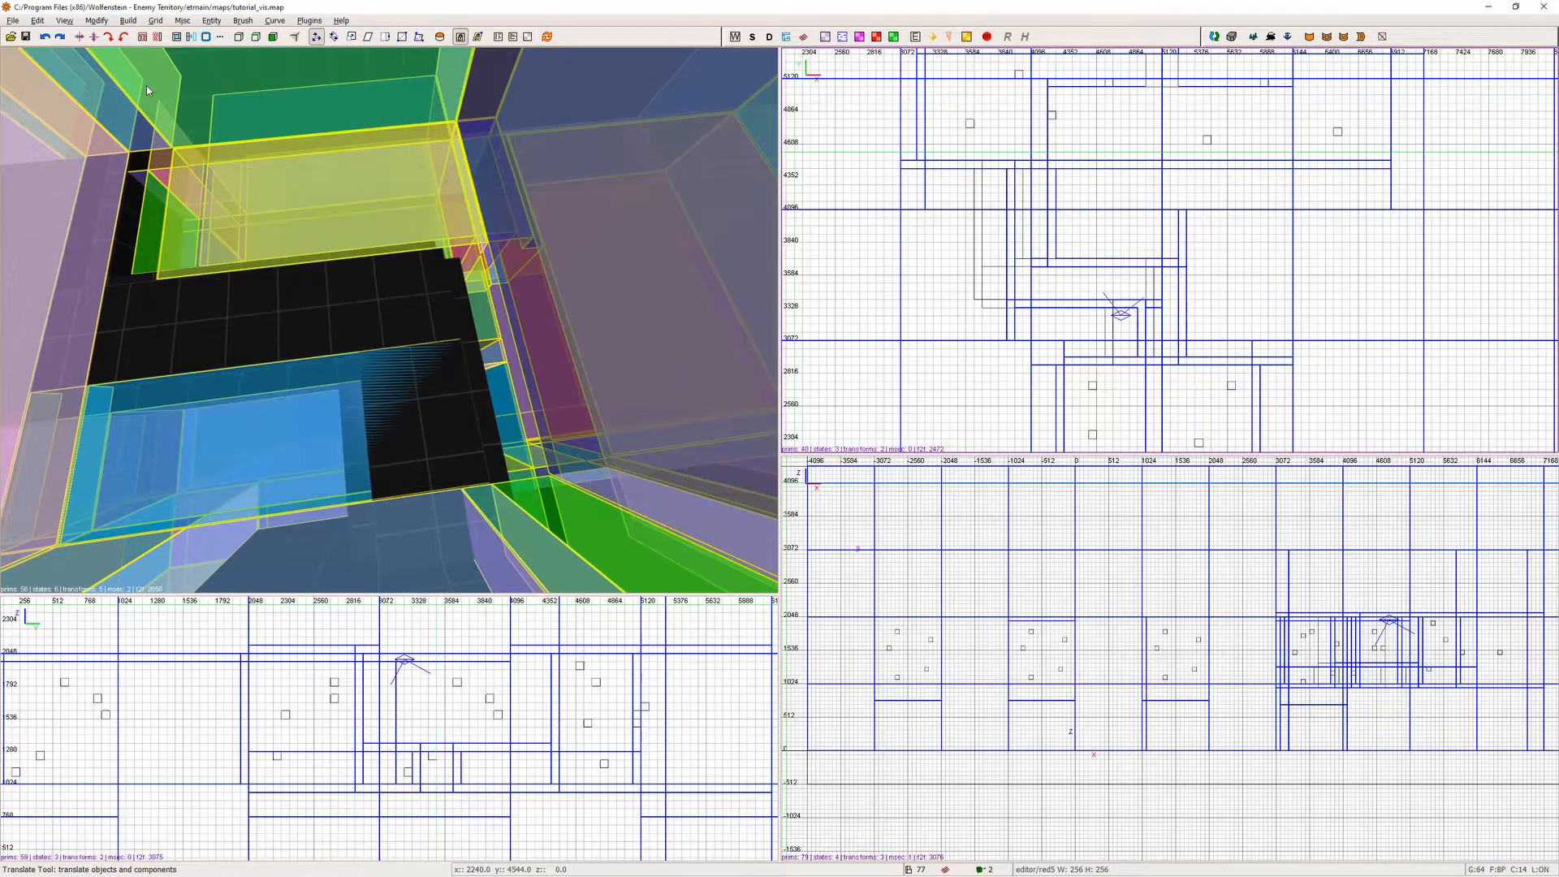
click(310, 20)
mouse_move(348, 121)
click(452, 121)
click(794, 484)
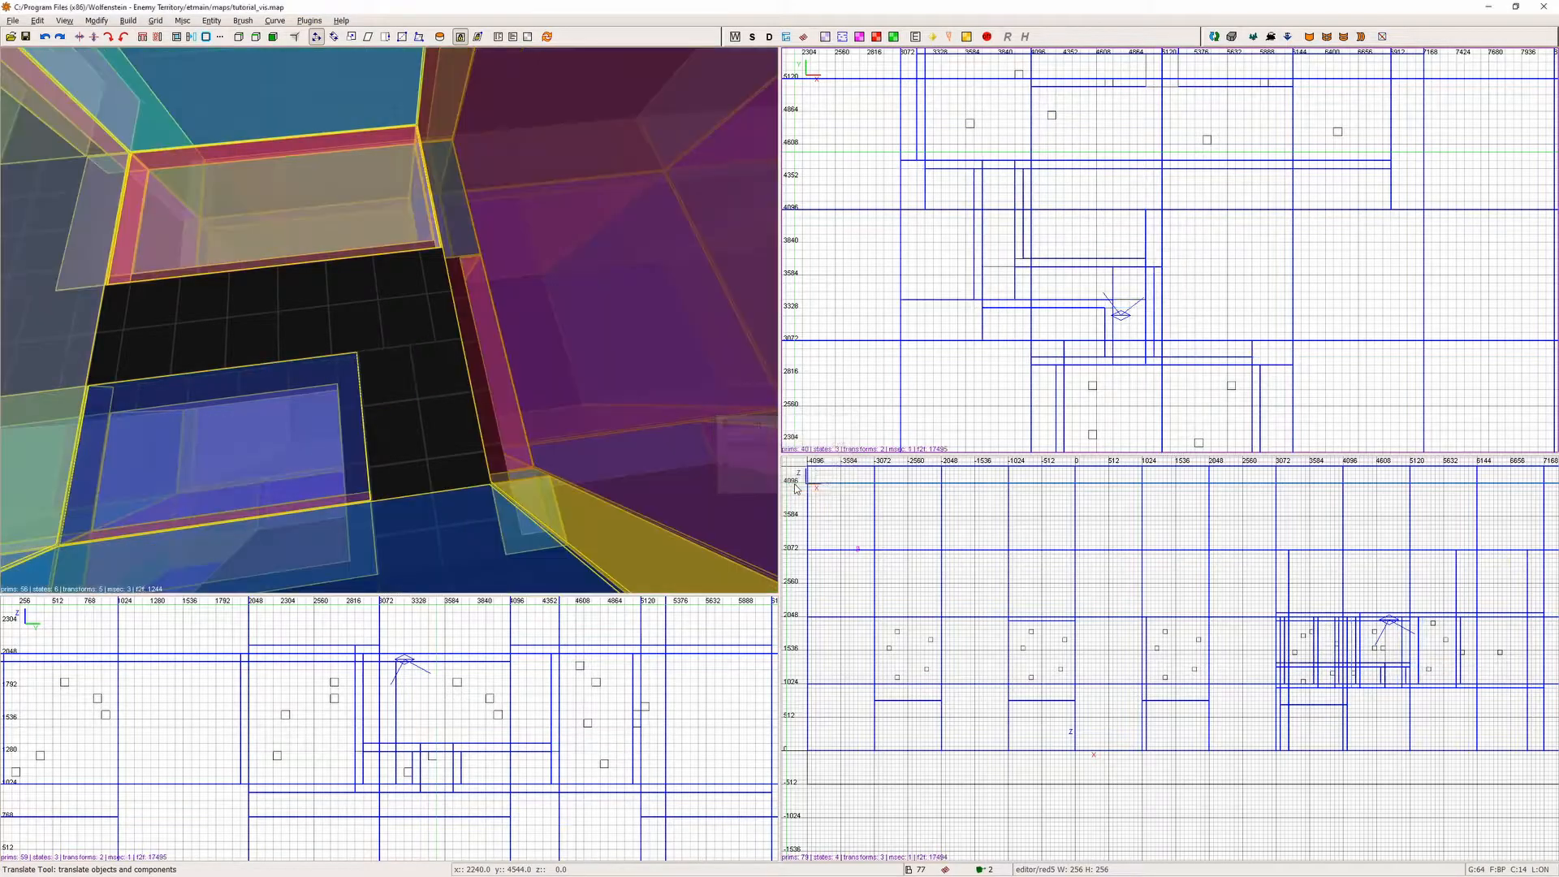
Fly through the shifted corridor and examine where portals split each bend and segment relative to the 1024 grid.
right_click(649, 438)
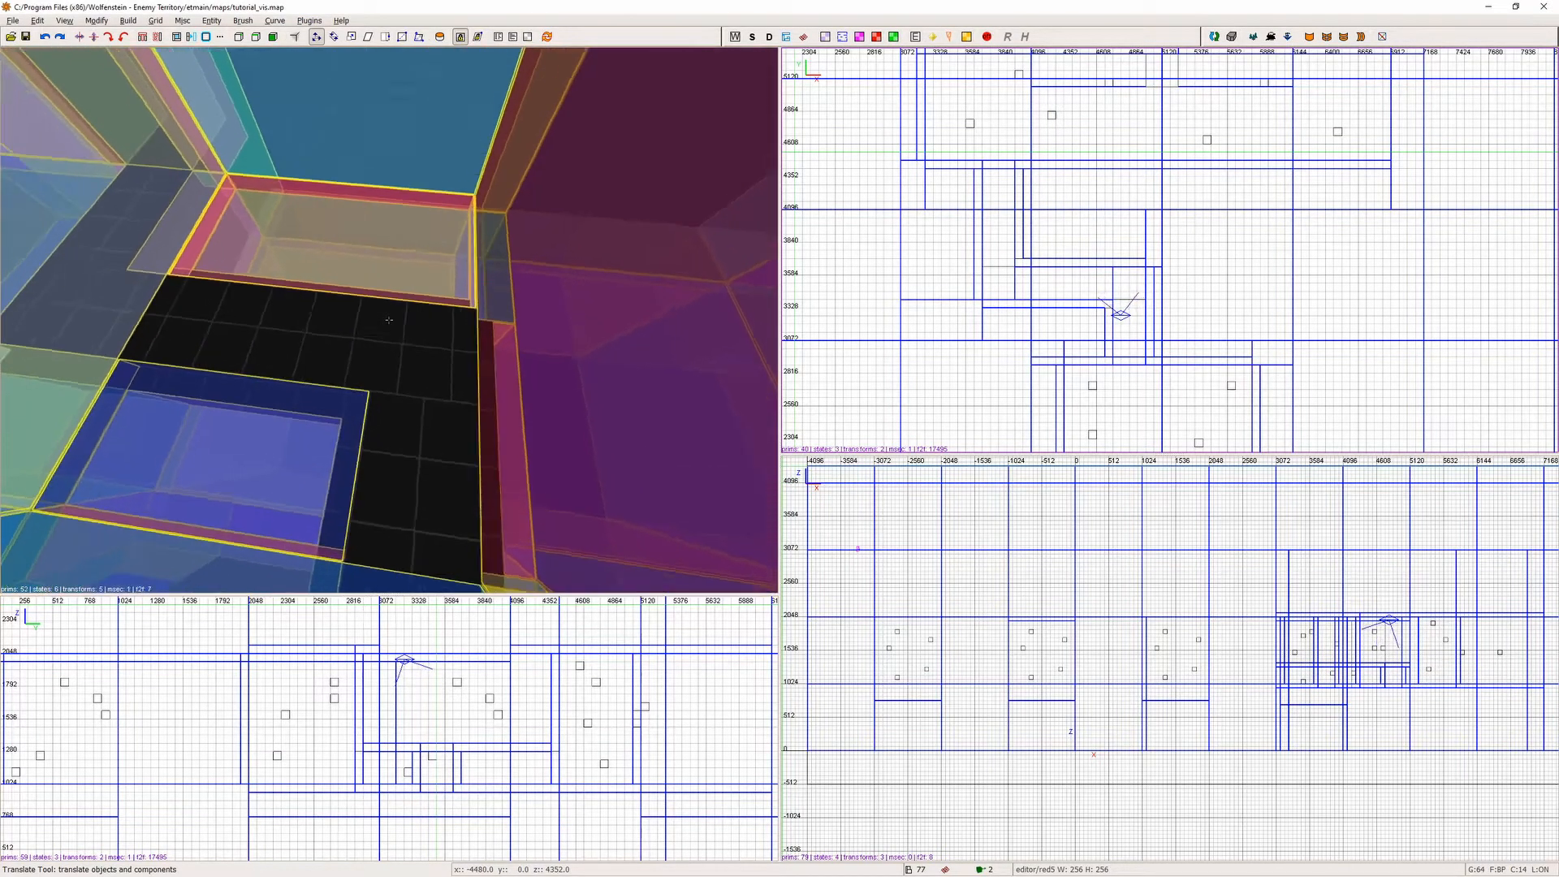
key(w)
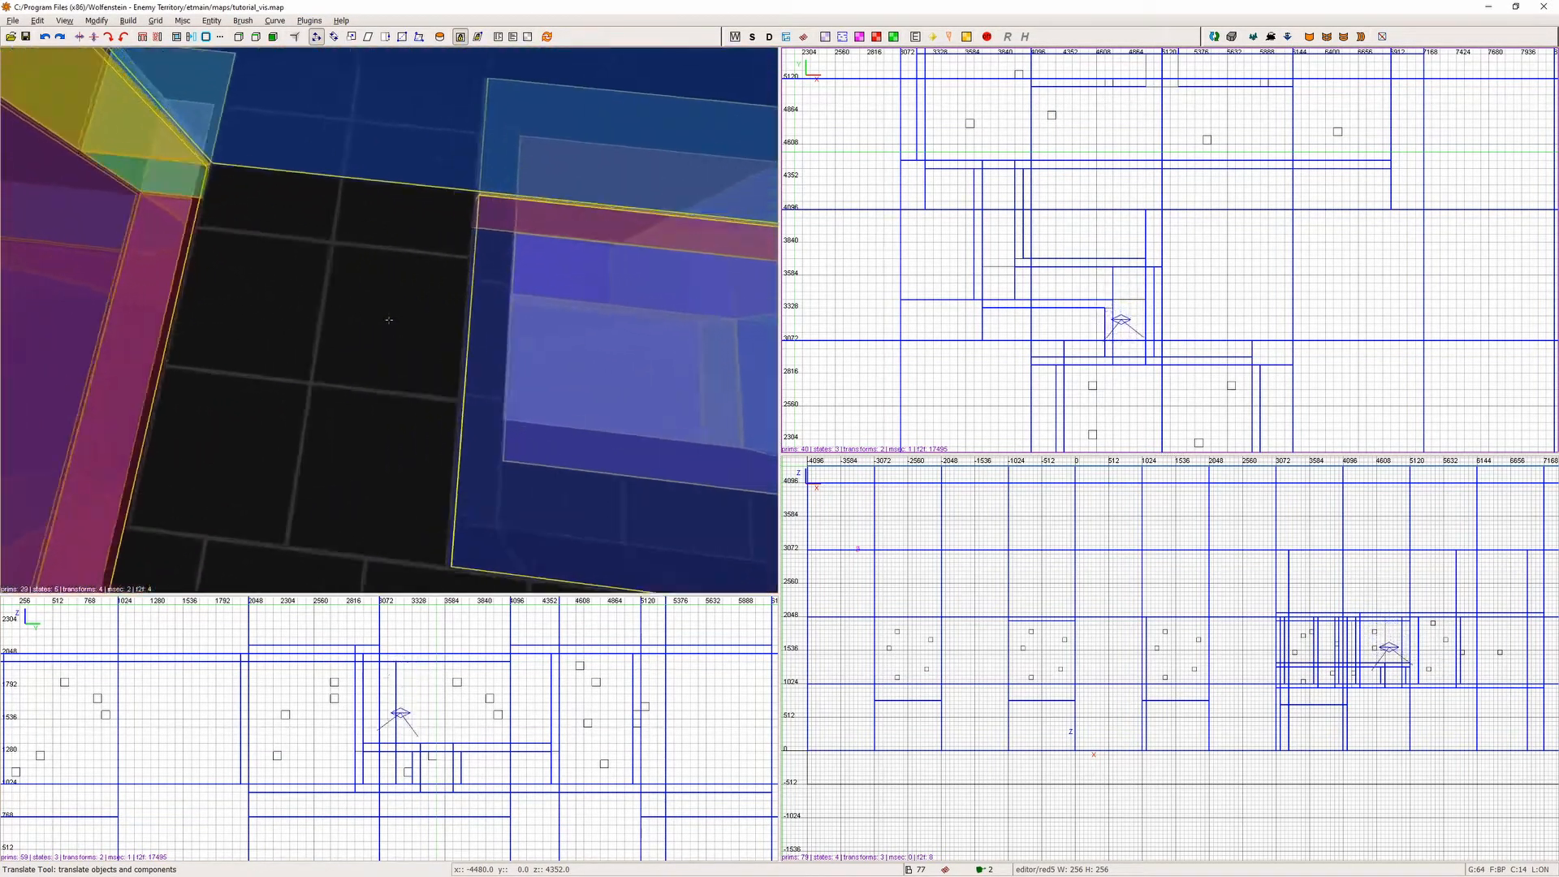
key(s)
key(s)
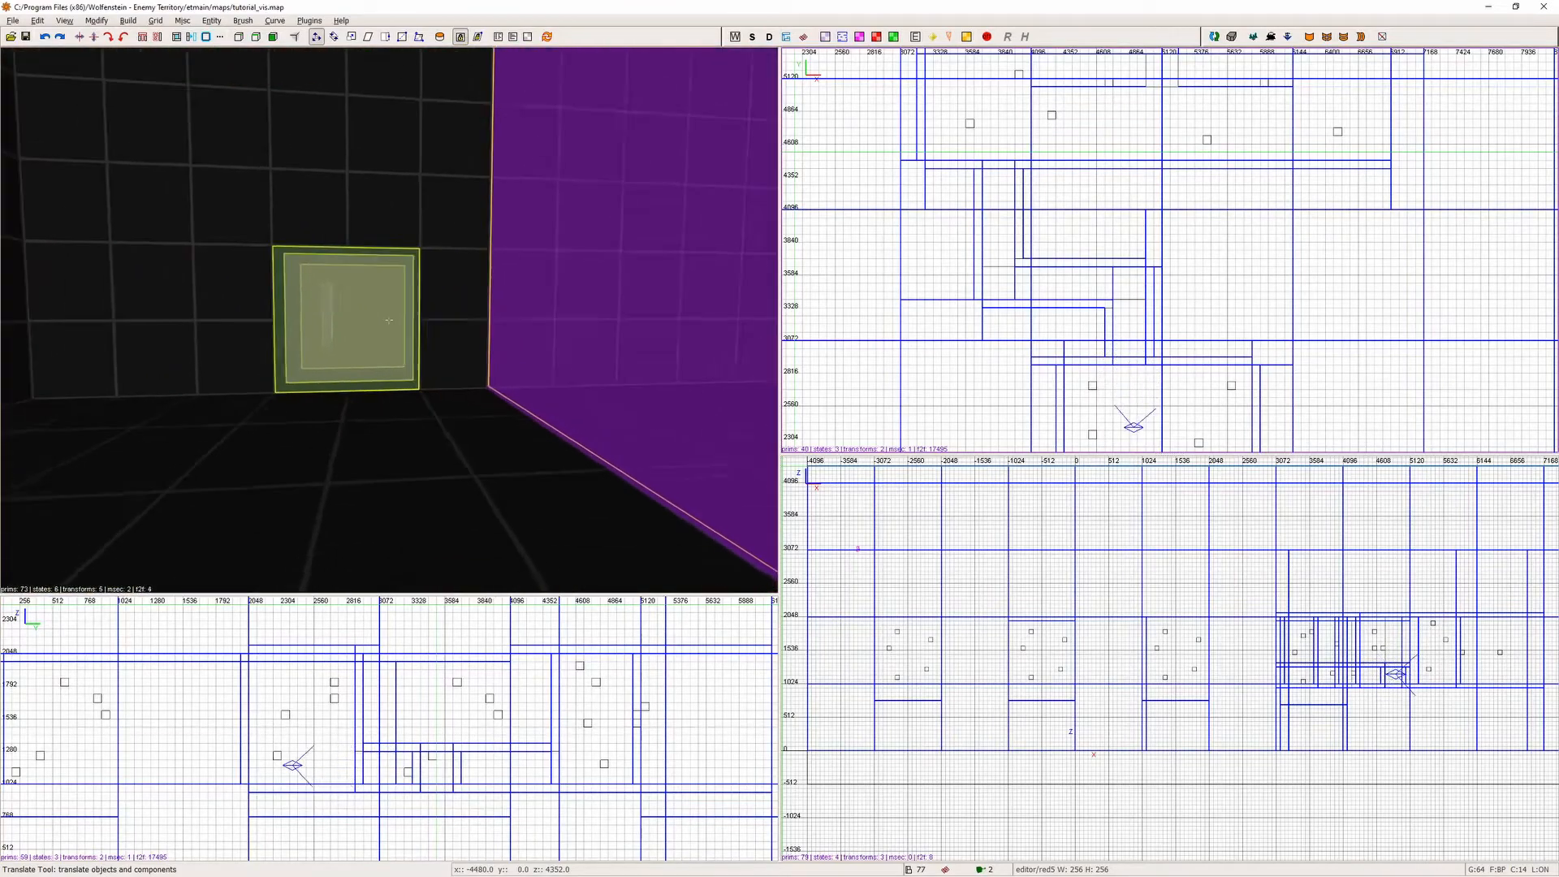
key(w)
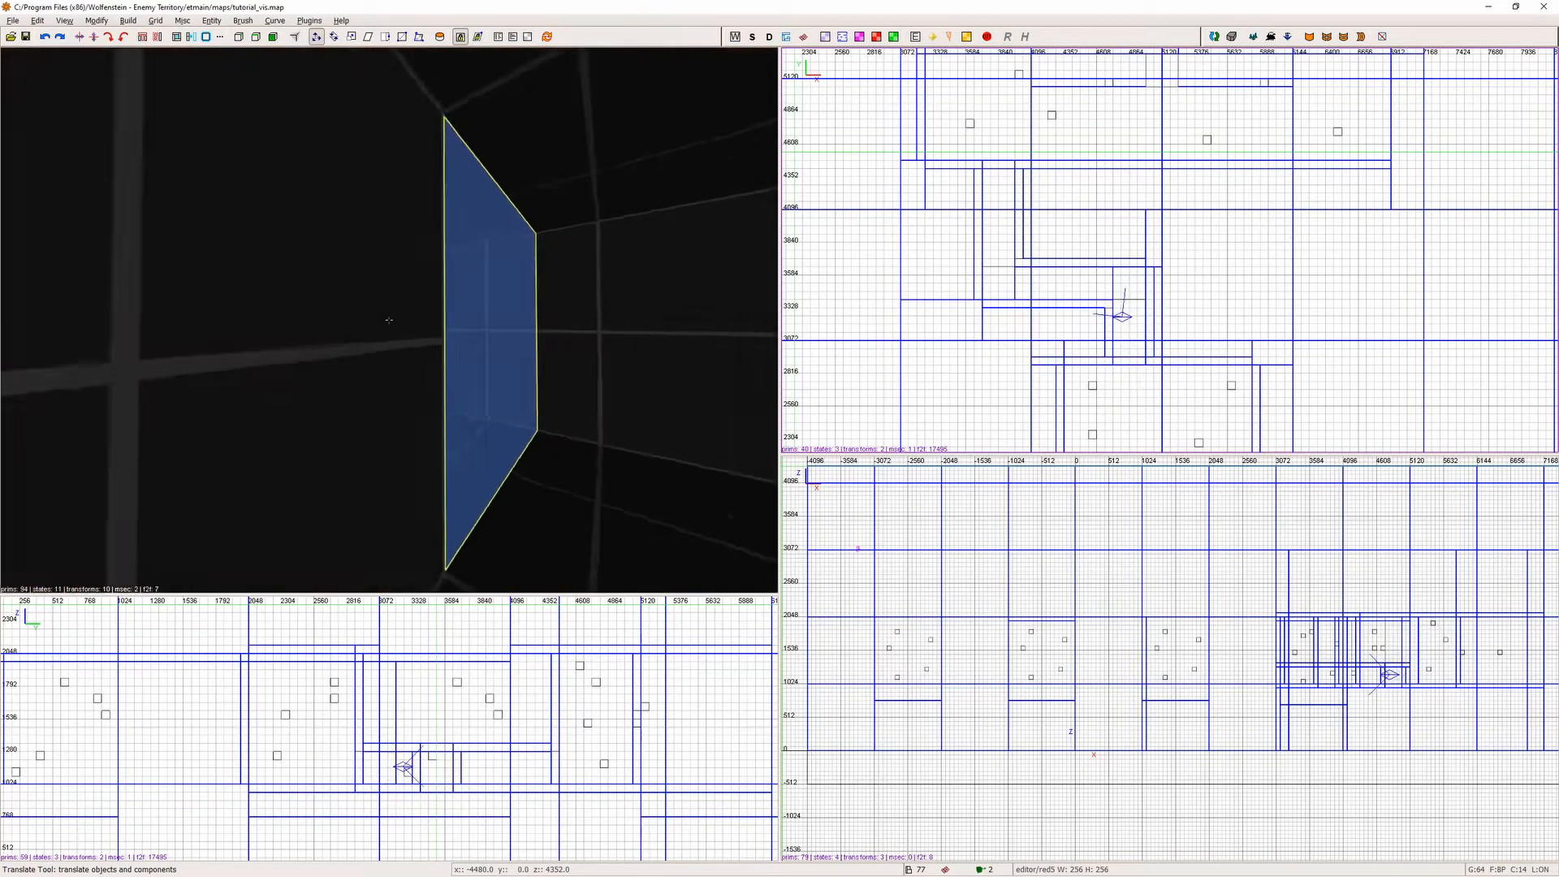
key(w)
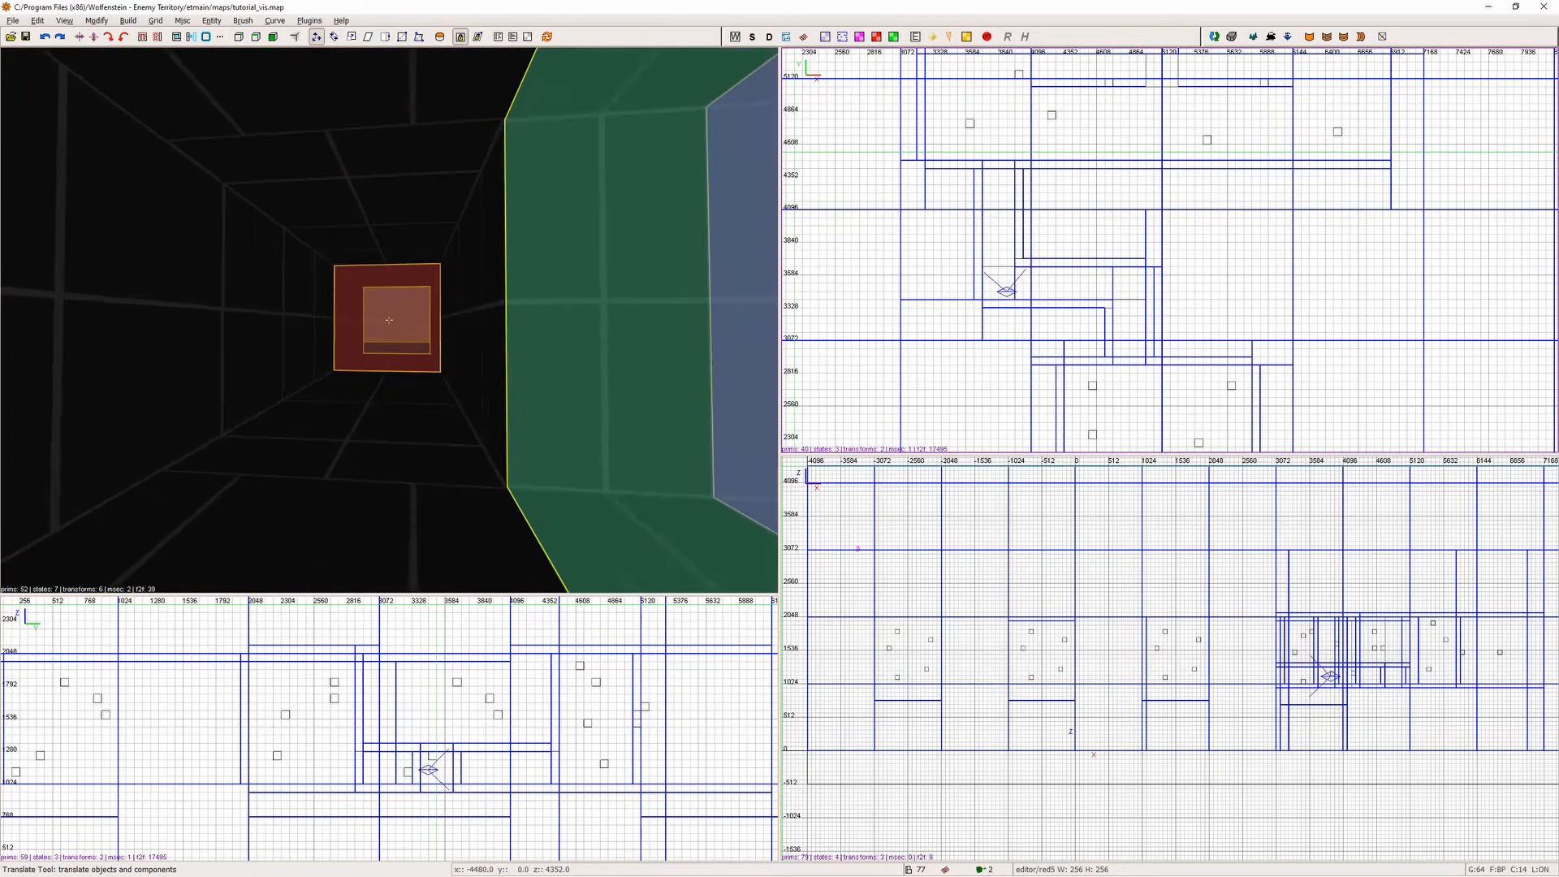
key(w)
key(w)
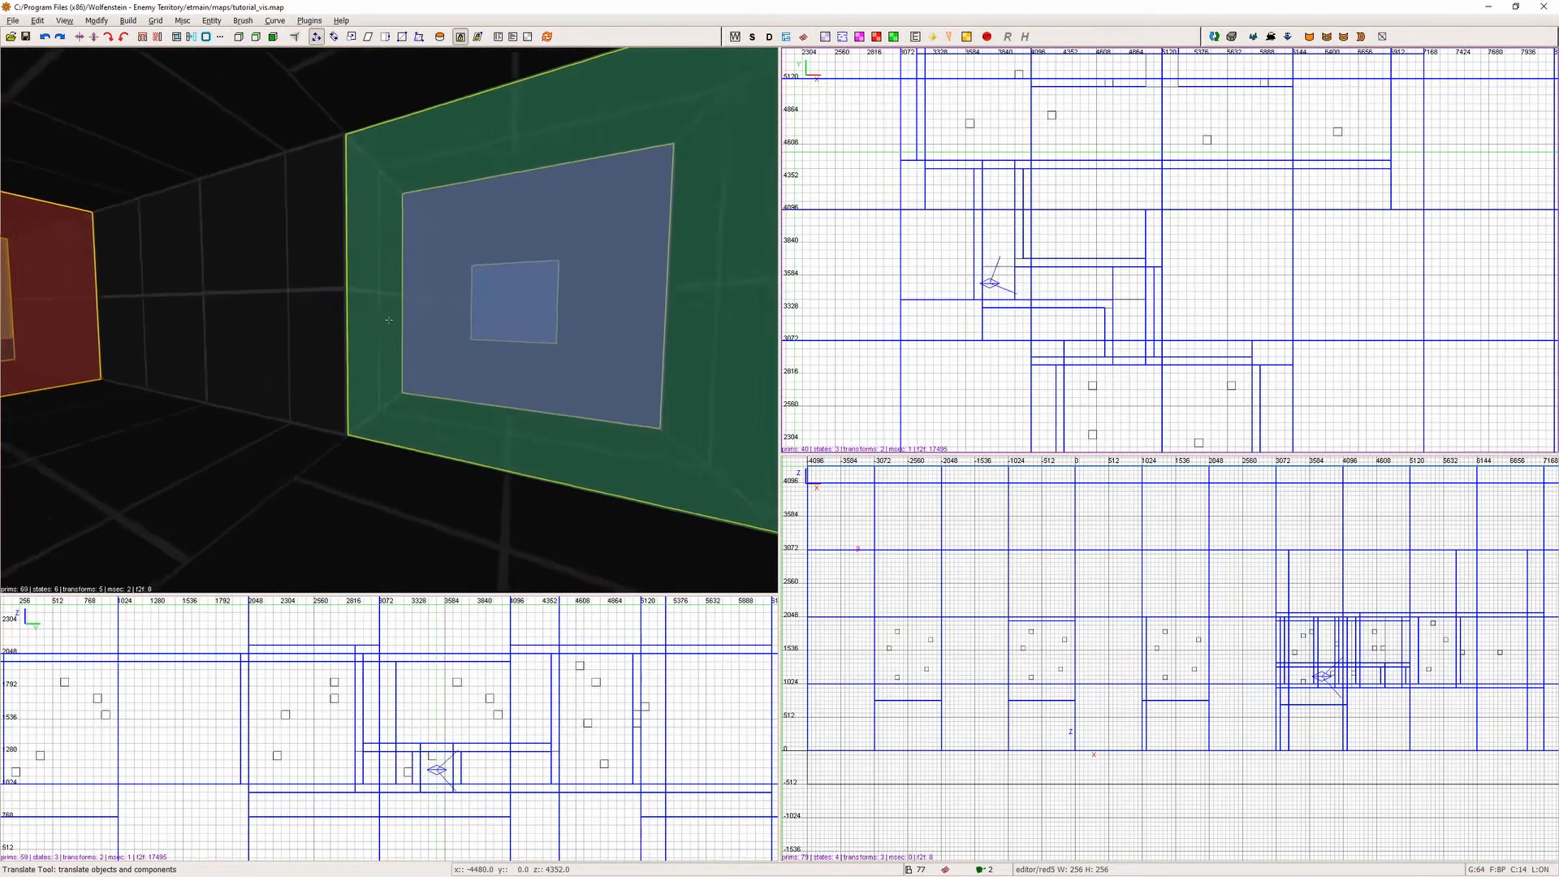
key(w)
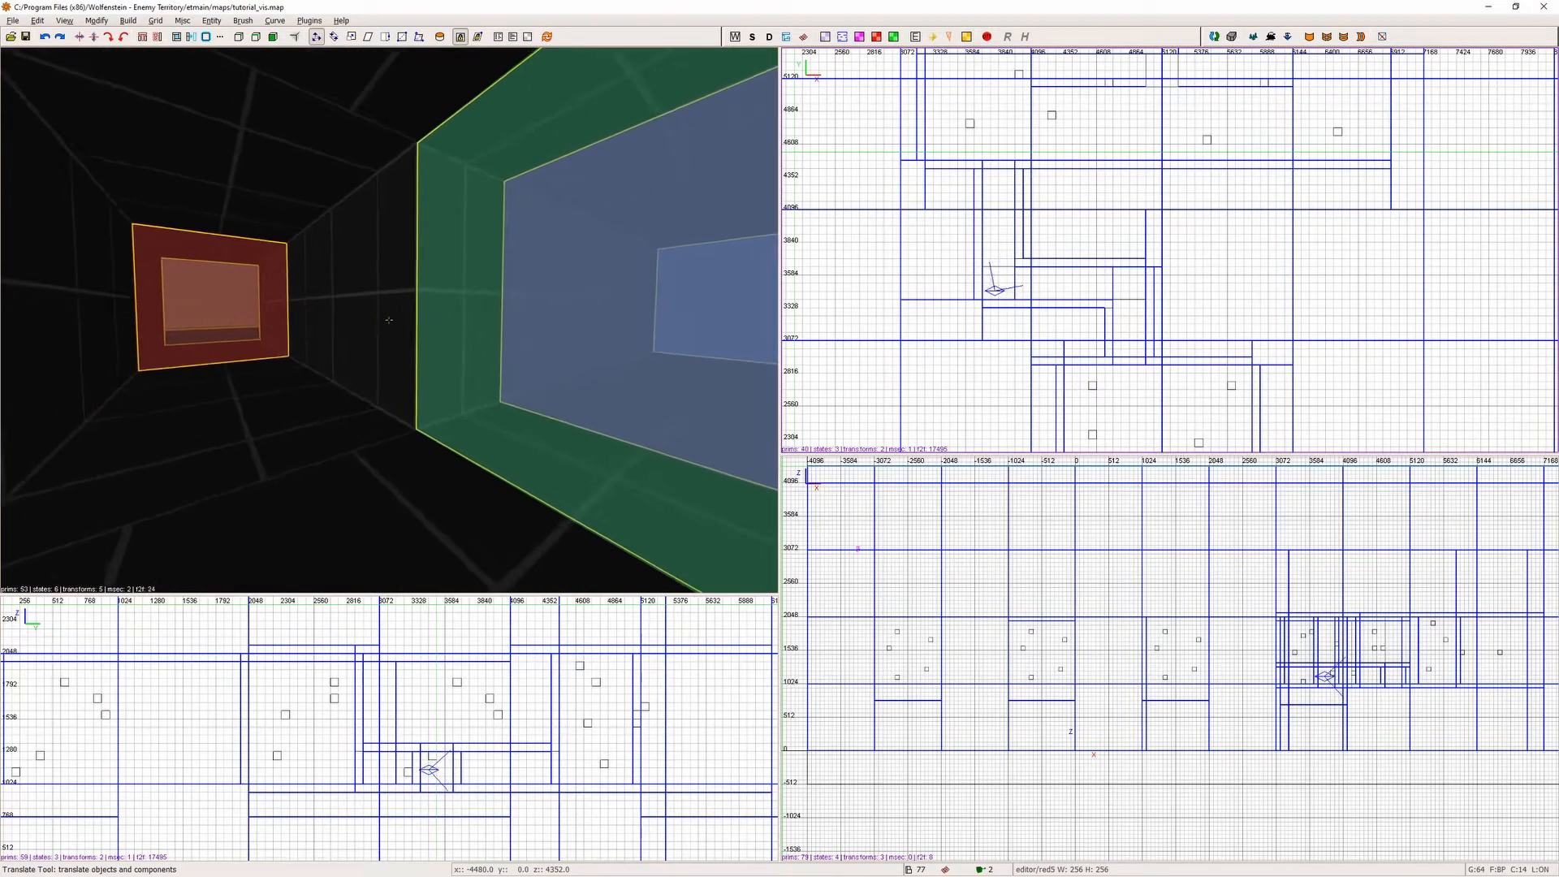
key(Left)
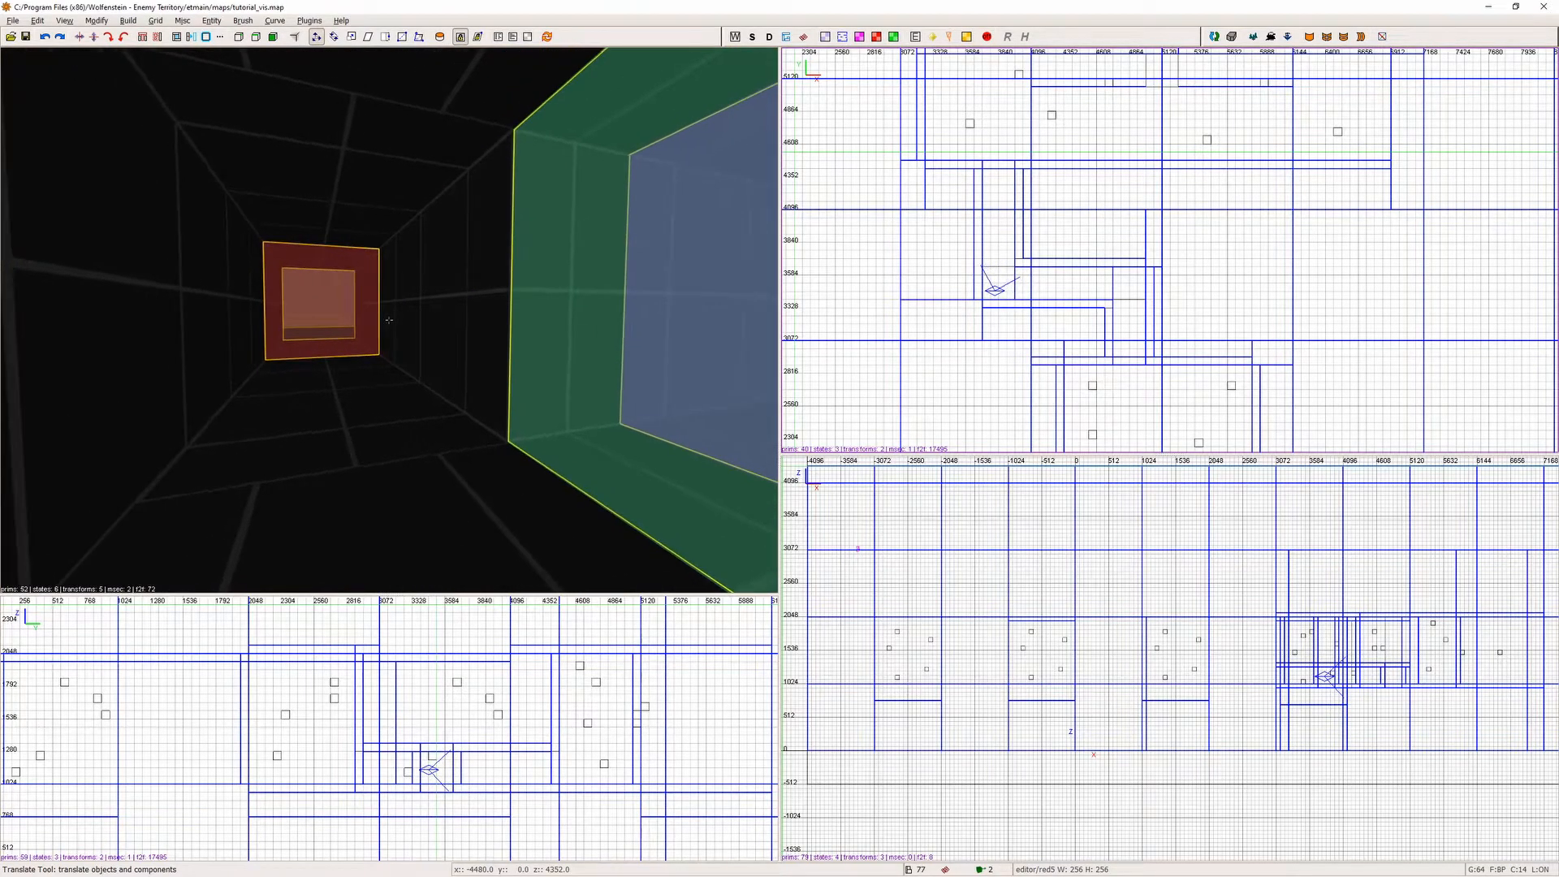
key(w)
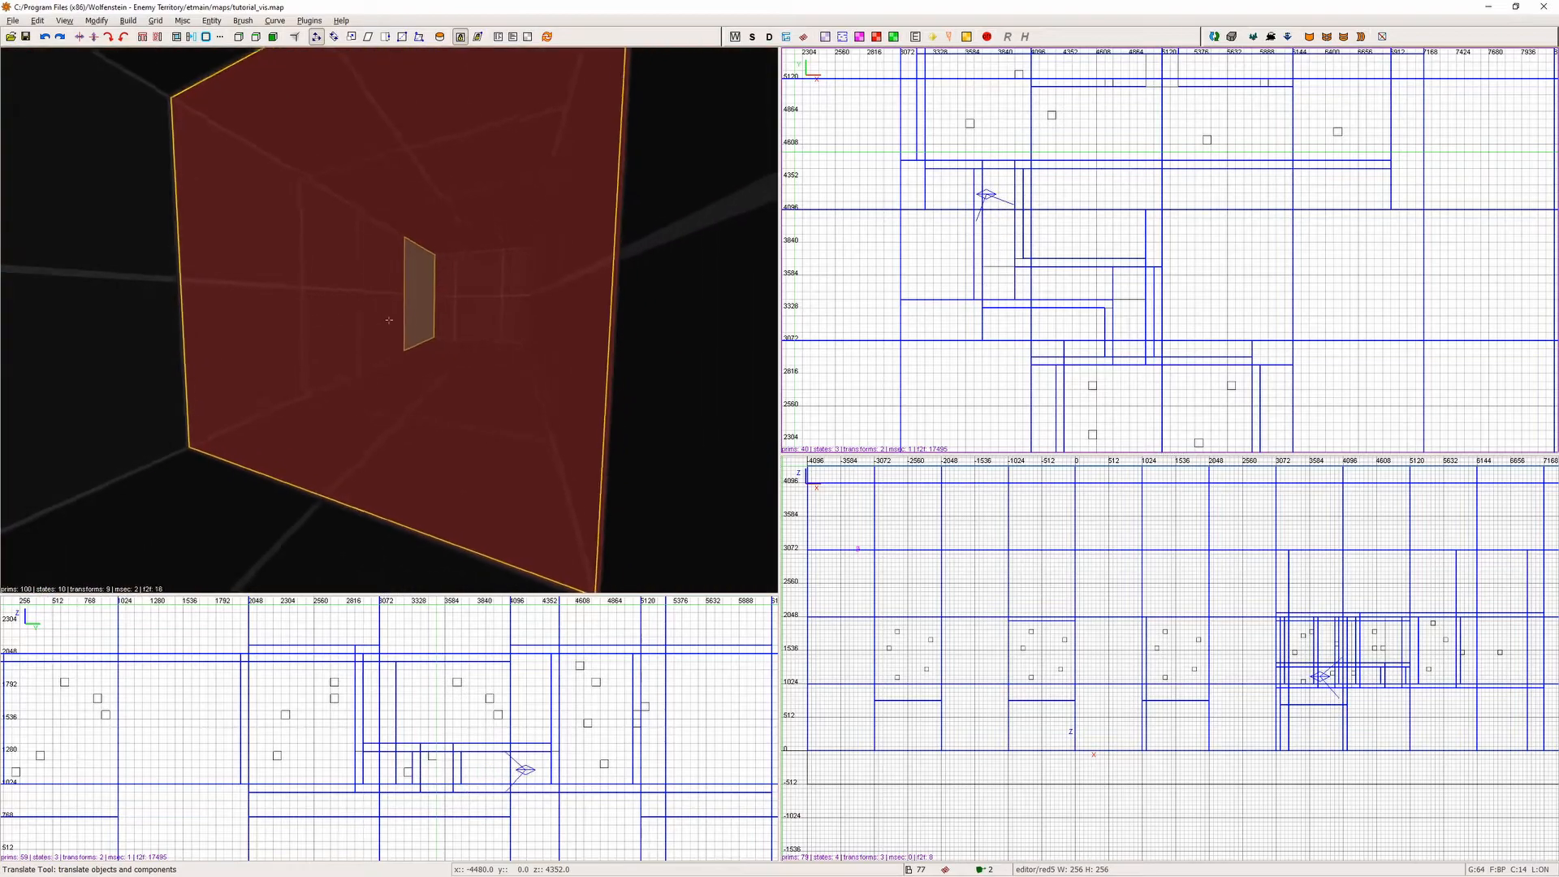
key(w)
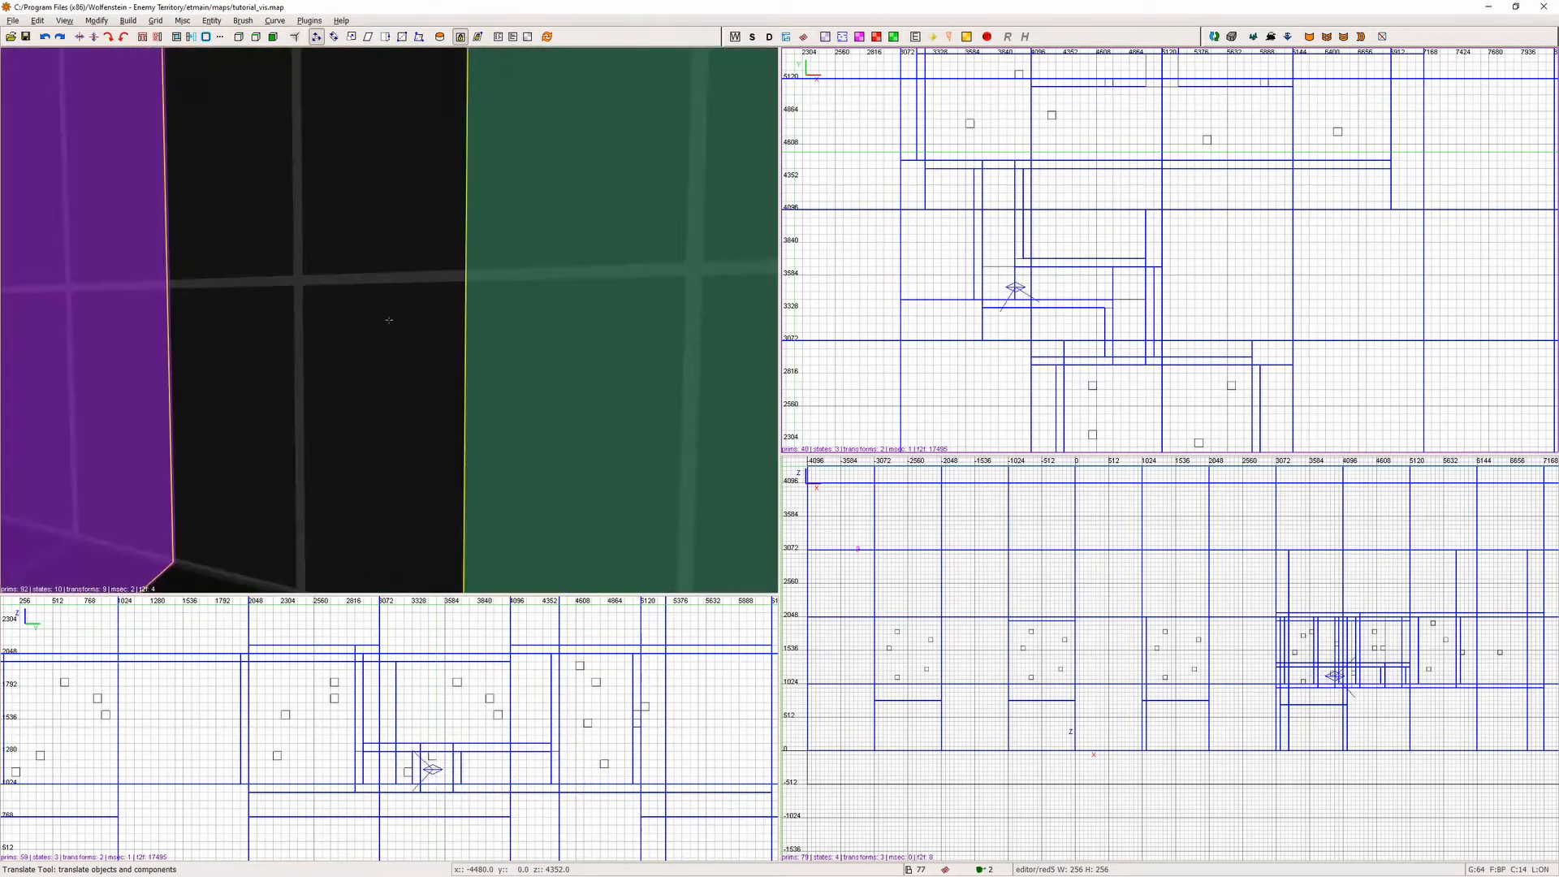
key(w)
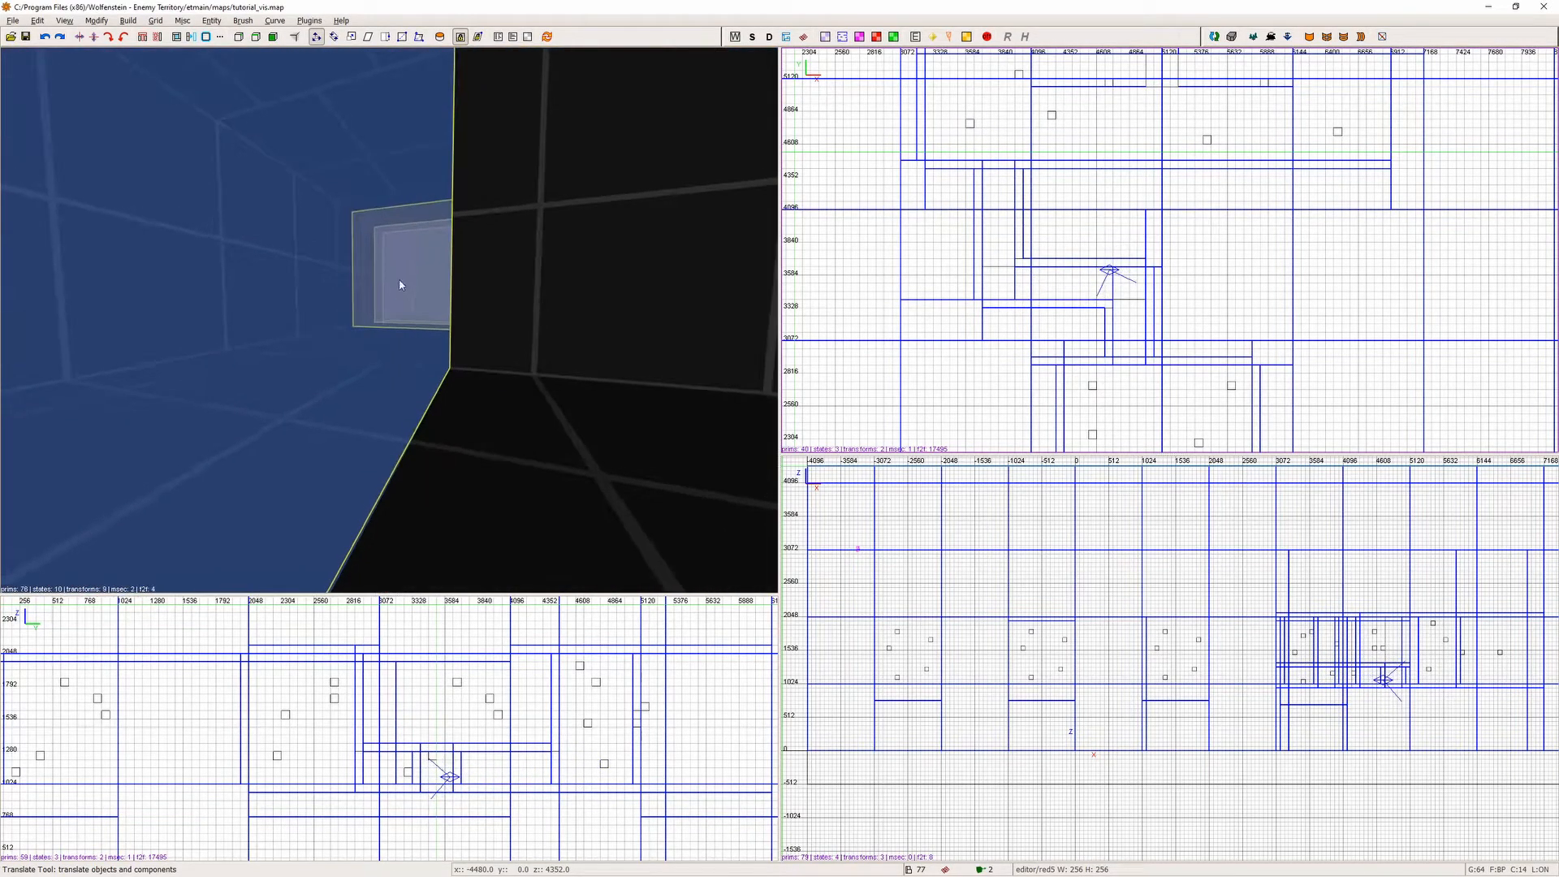
Unload the portal file to clear all portals from the views.
click(309, 21)
mouse_move(326, 123)
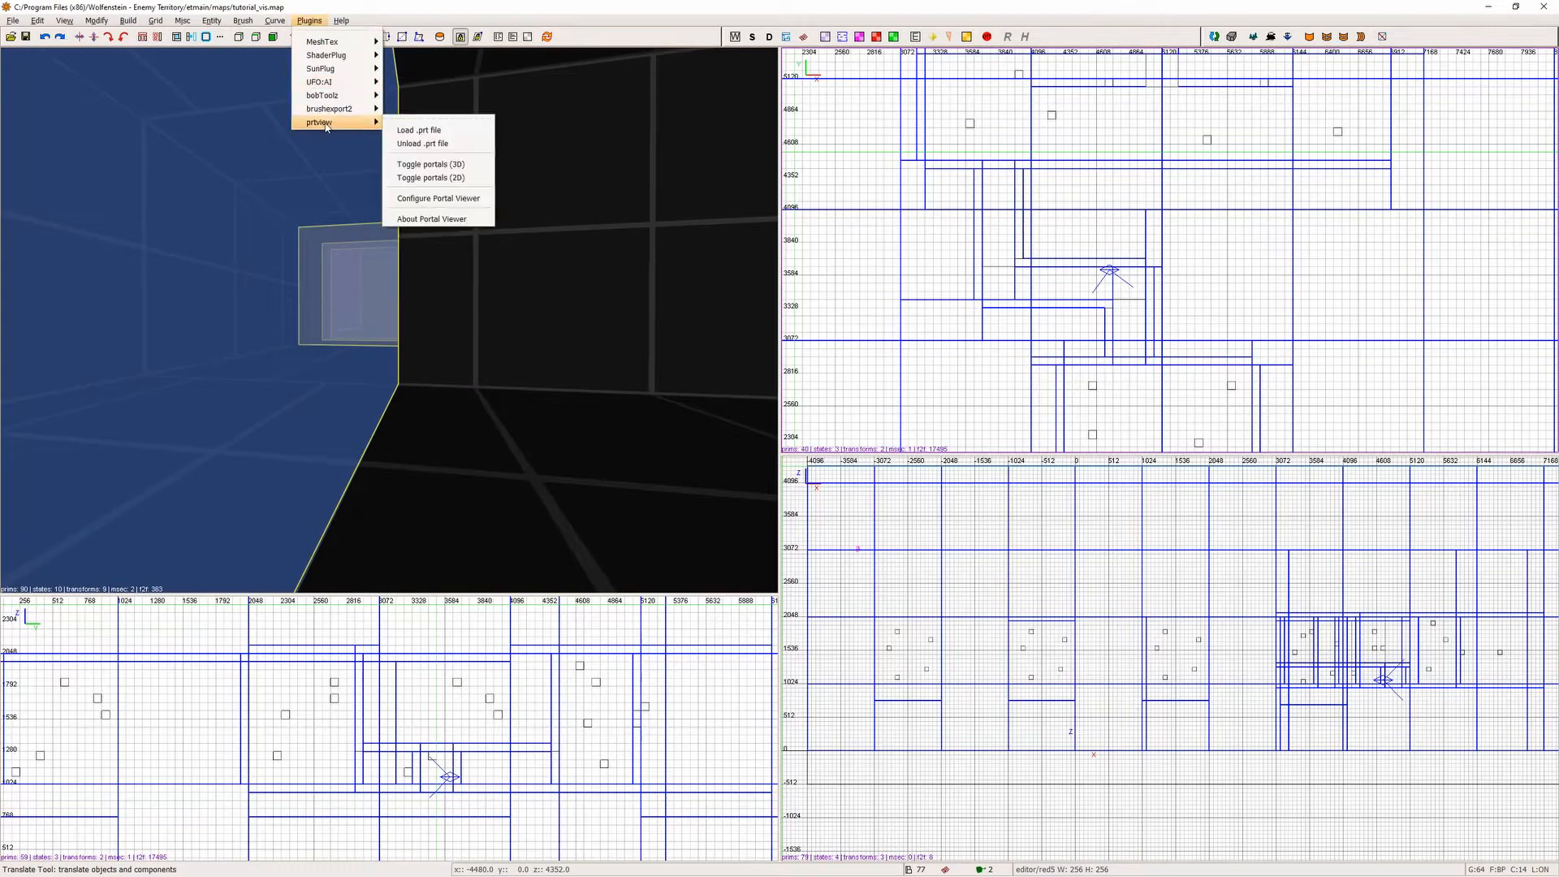
click(445, 142)
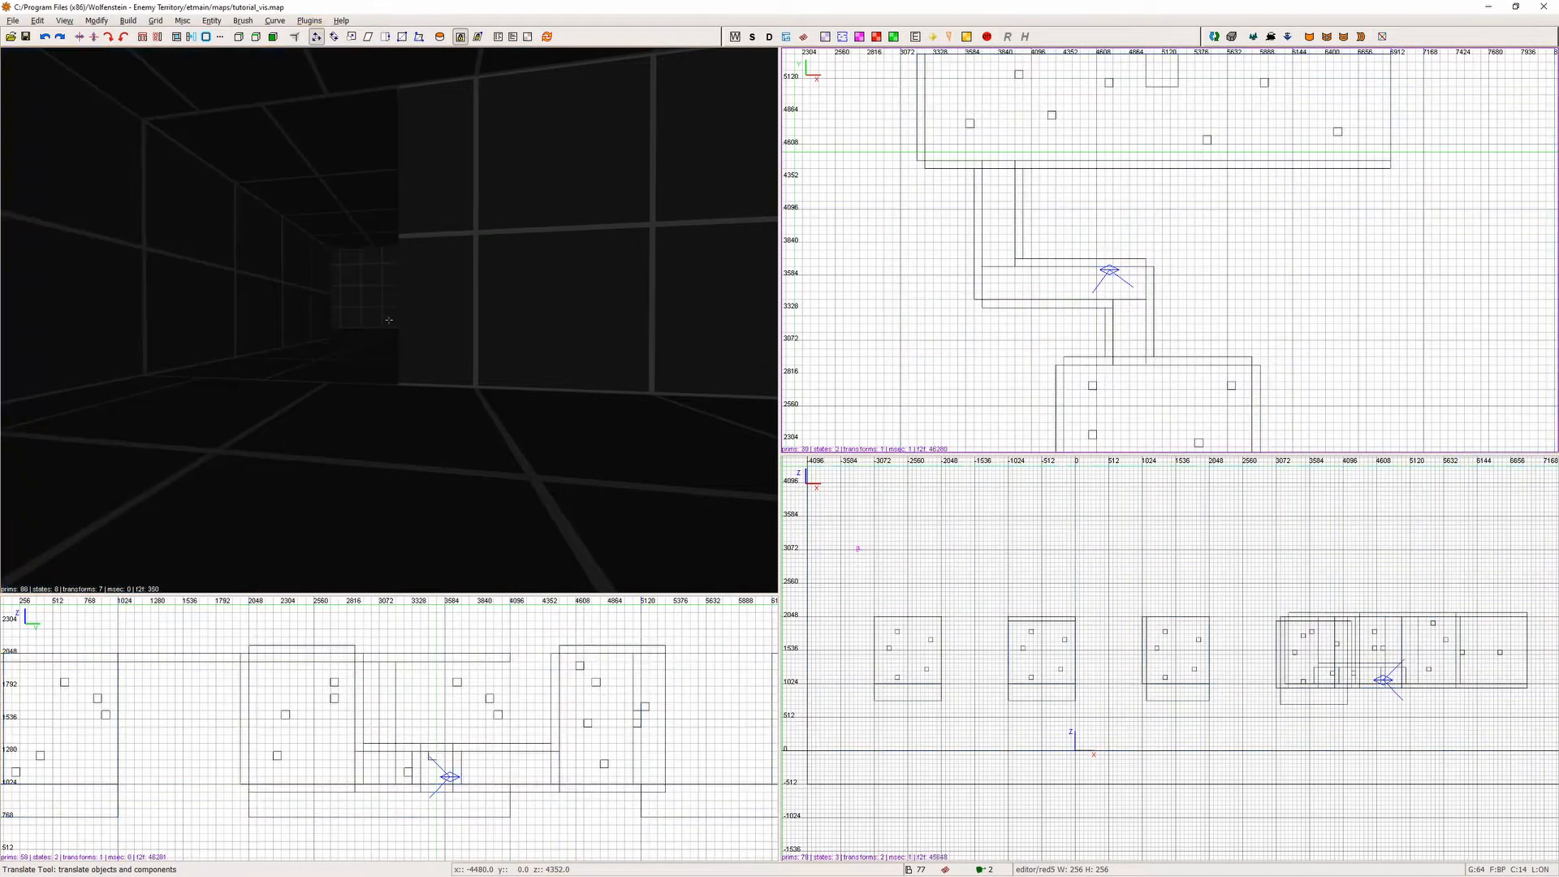
Create a 256 by 256 unit brush filling the corridor bend nearest the smaller room and clip it diagonally into a triangle.
shift+click(433, 315)
scroll(1084, 290, up, 3)
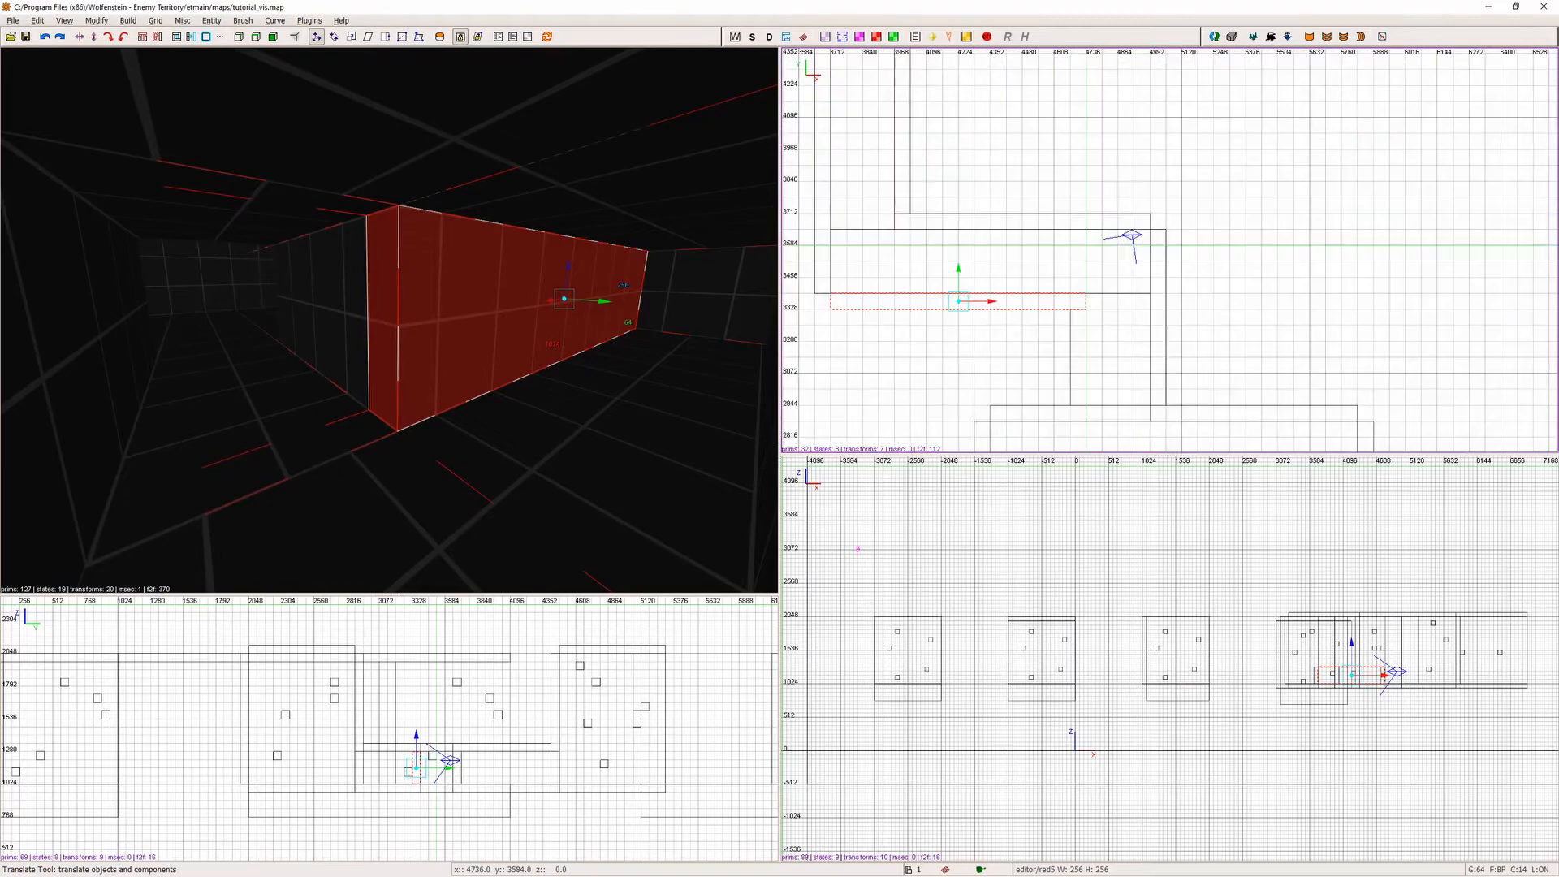
key(BackSpace)
drag(1089, 233, 1155, 298)
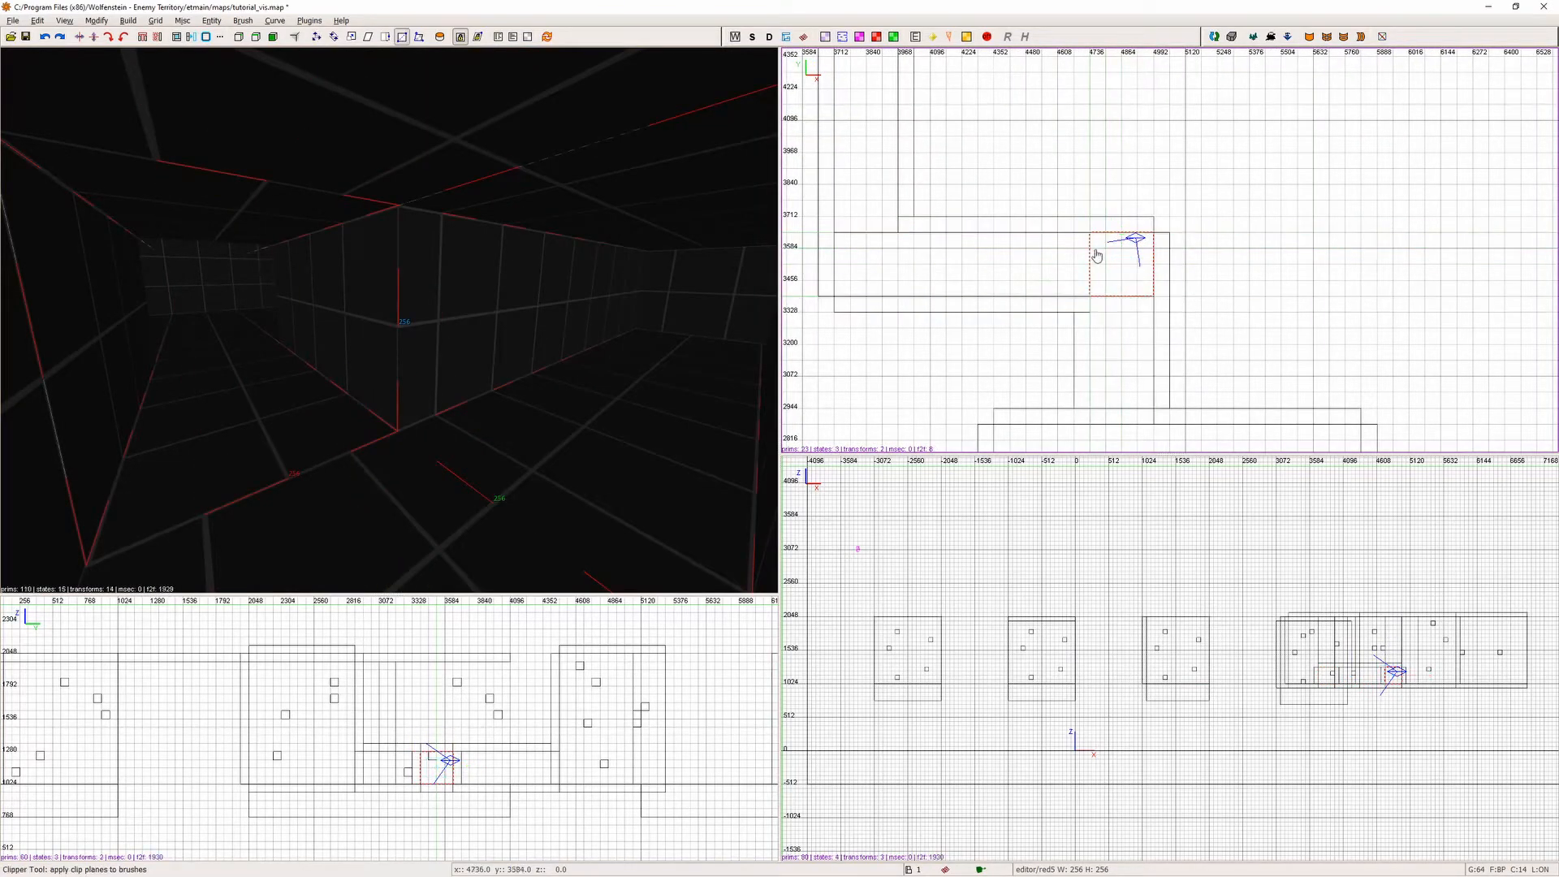
click(1156, 298)
key(Down)
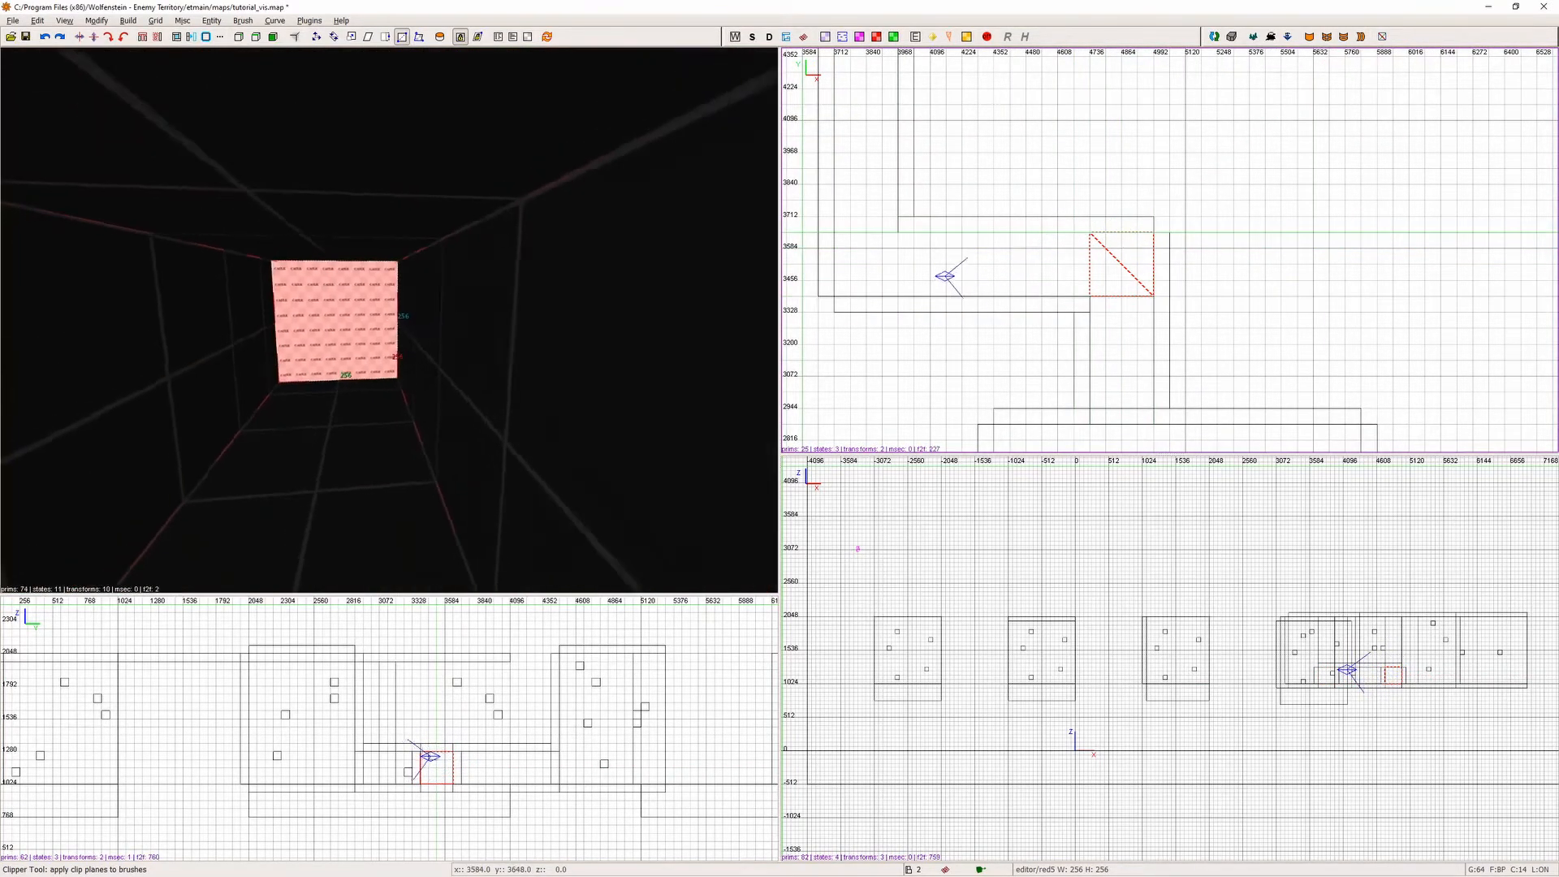
key(Return)
Stretch the triangular brush to about 512 by 512 units so its diagonal face meets the bend's inner corner.
key(w)
key(Up)
key(Up)
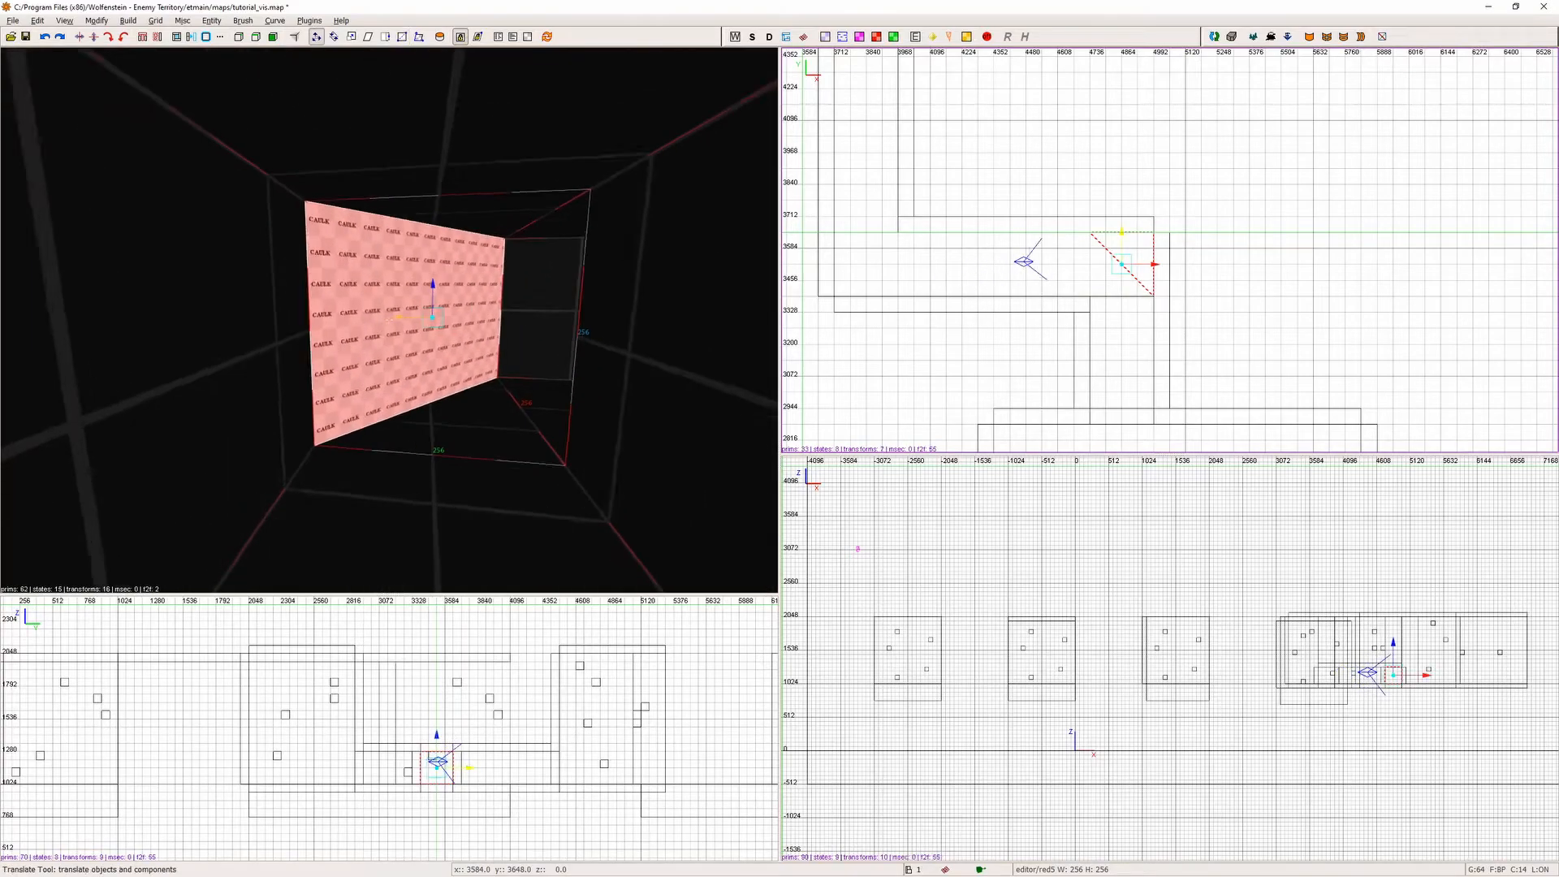
key(Up)
key(Up)
key(Up)
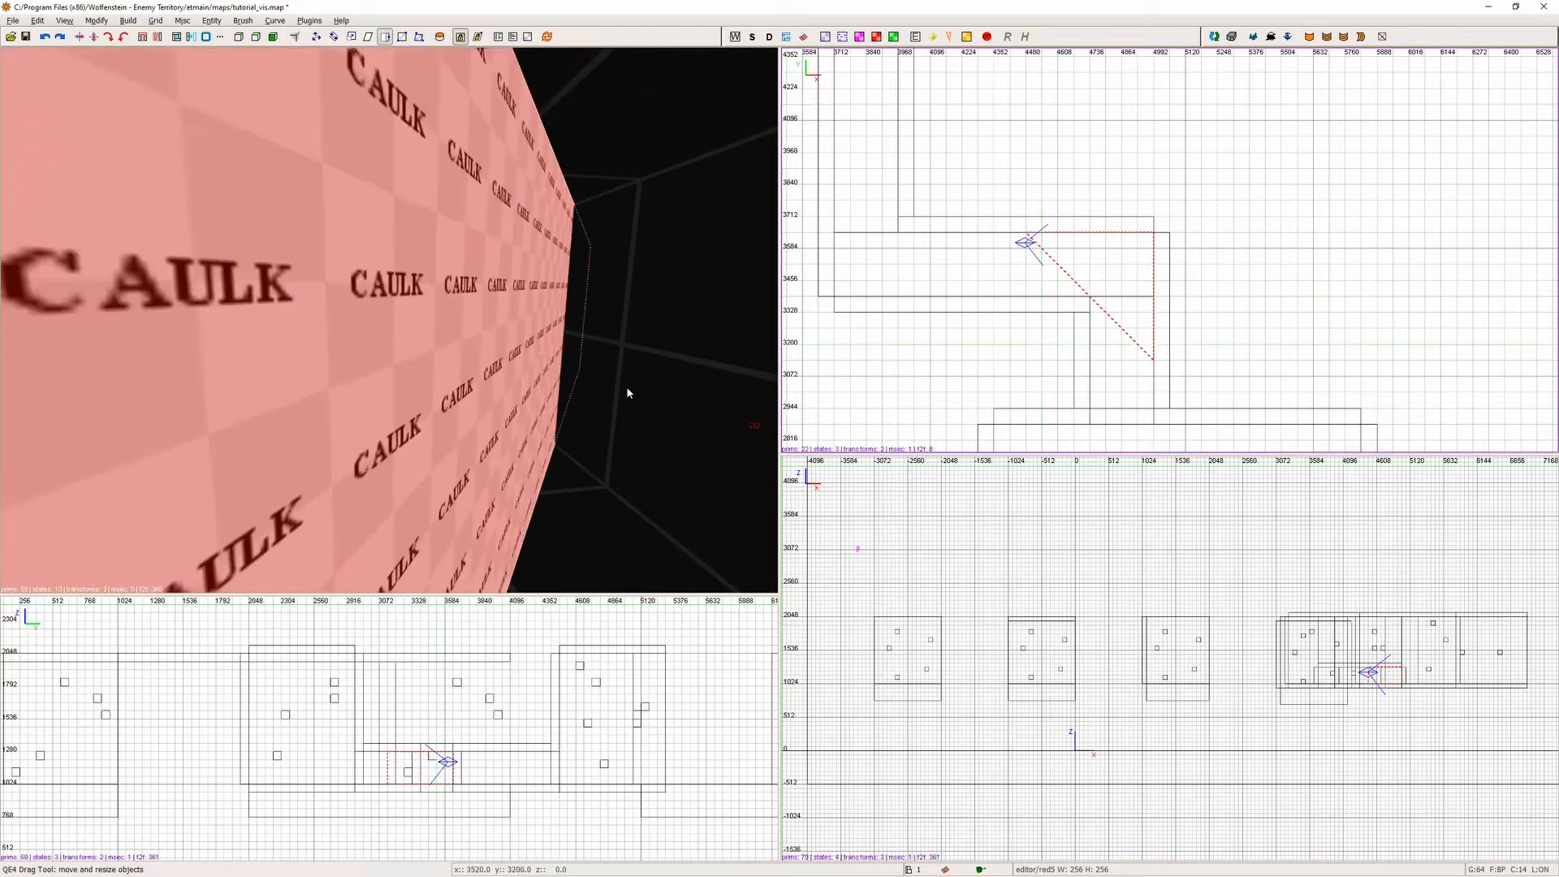
key(Right)
key(Right)
key(Page_Down)
right_click(429, 329)
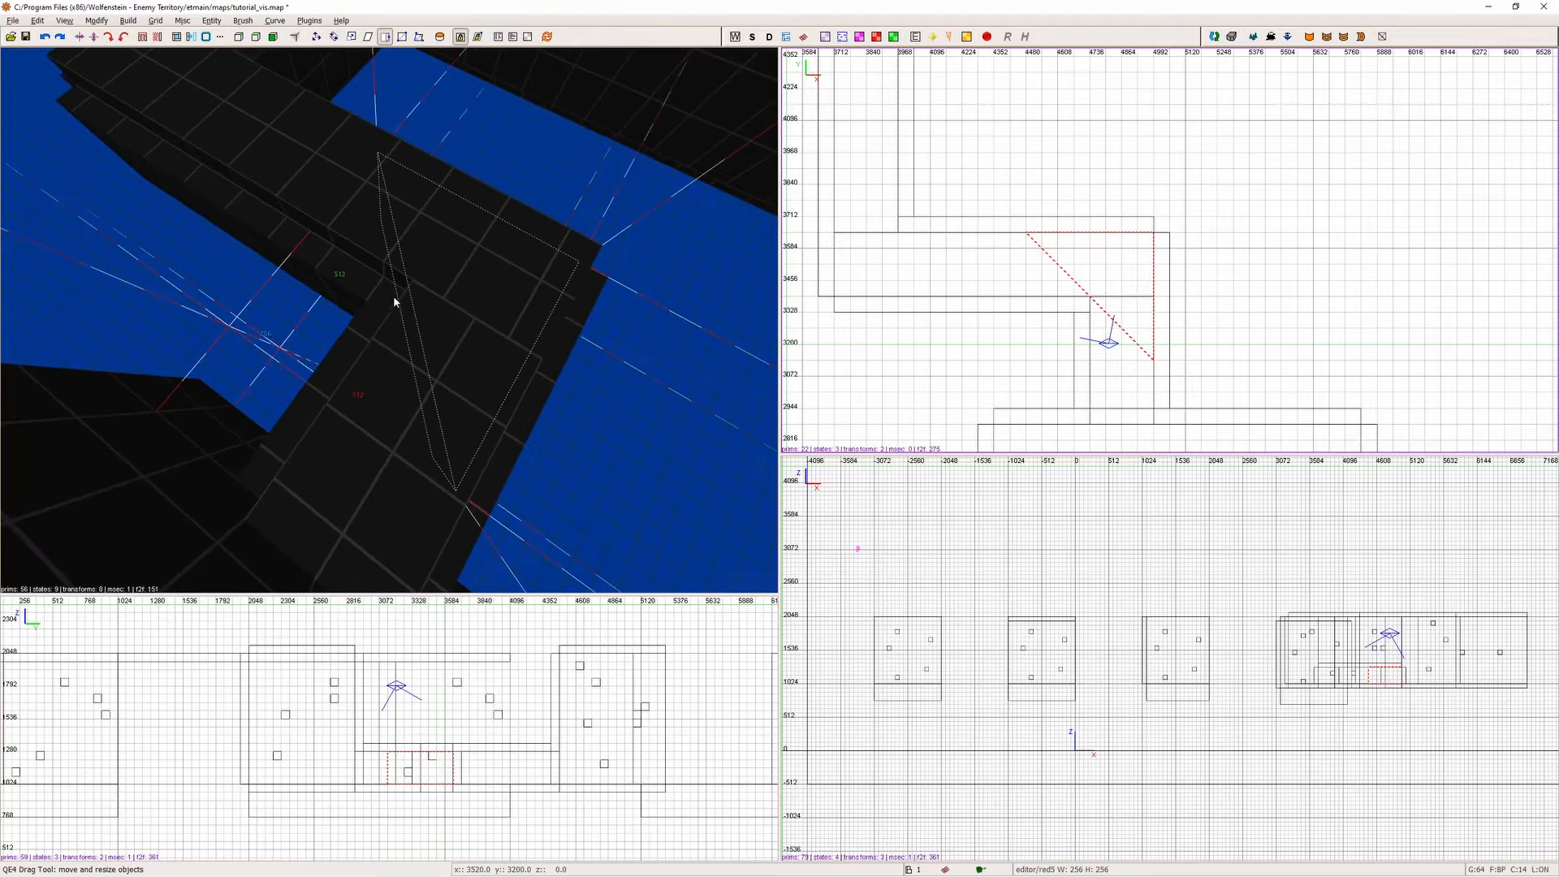
key(Escape)
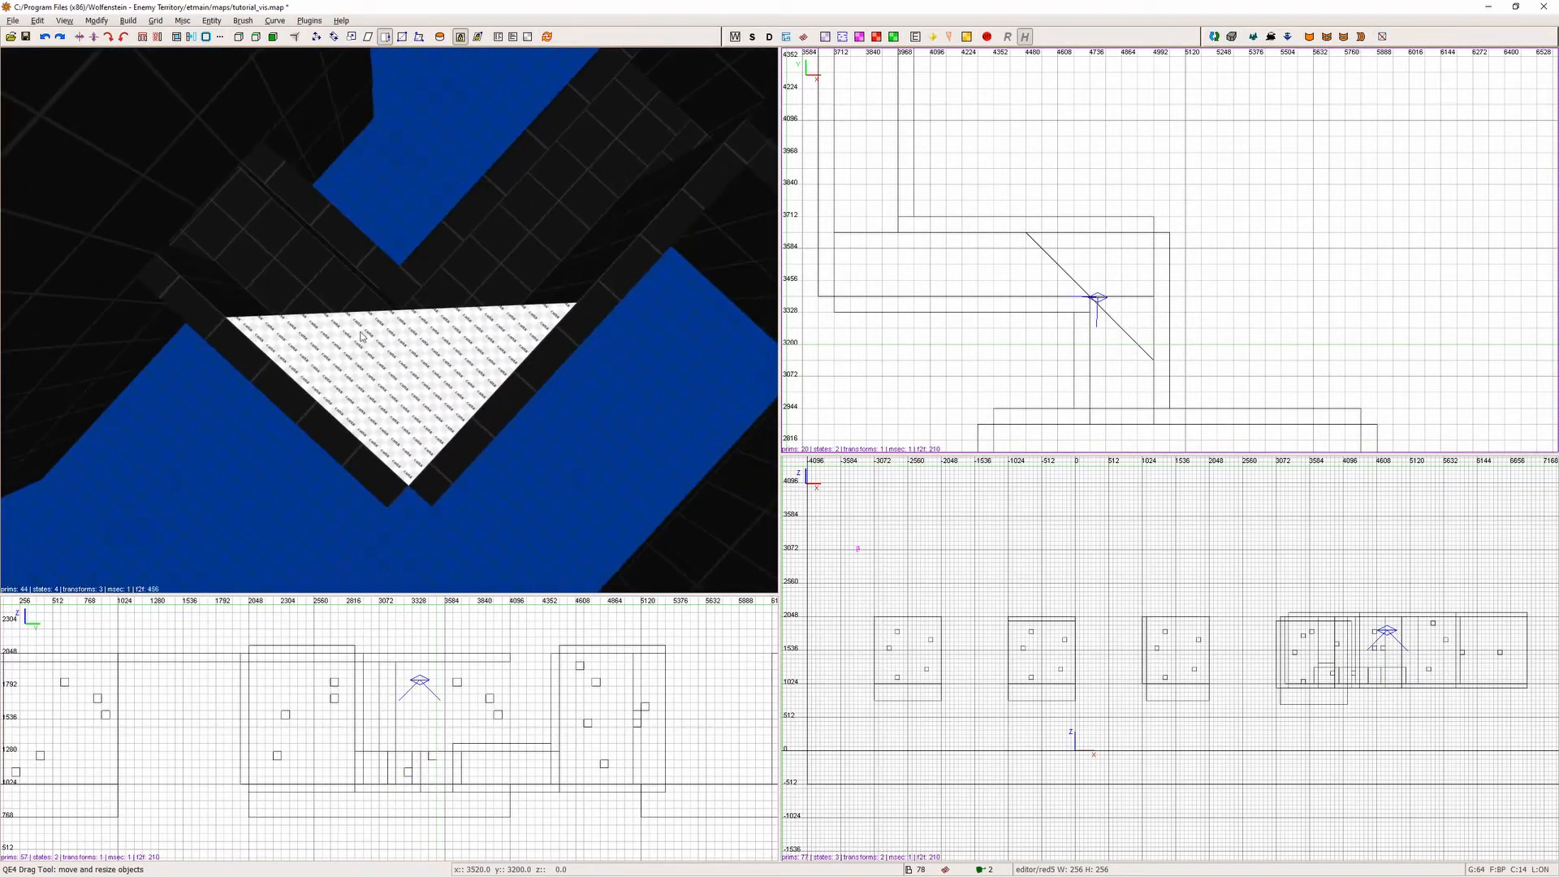
Apply the common/hintskip texture to the whole triangular brush at the bend.
right_click(389, 320)
shift+click(361, 337)
key(t)
click(1372, 207)
key(Escape)
key(t)
key(Up)
key(Up)
key(Left)
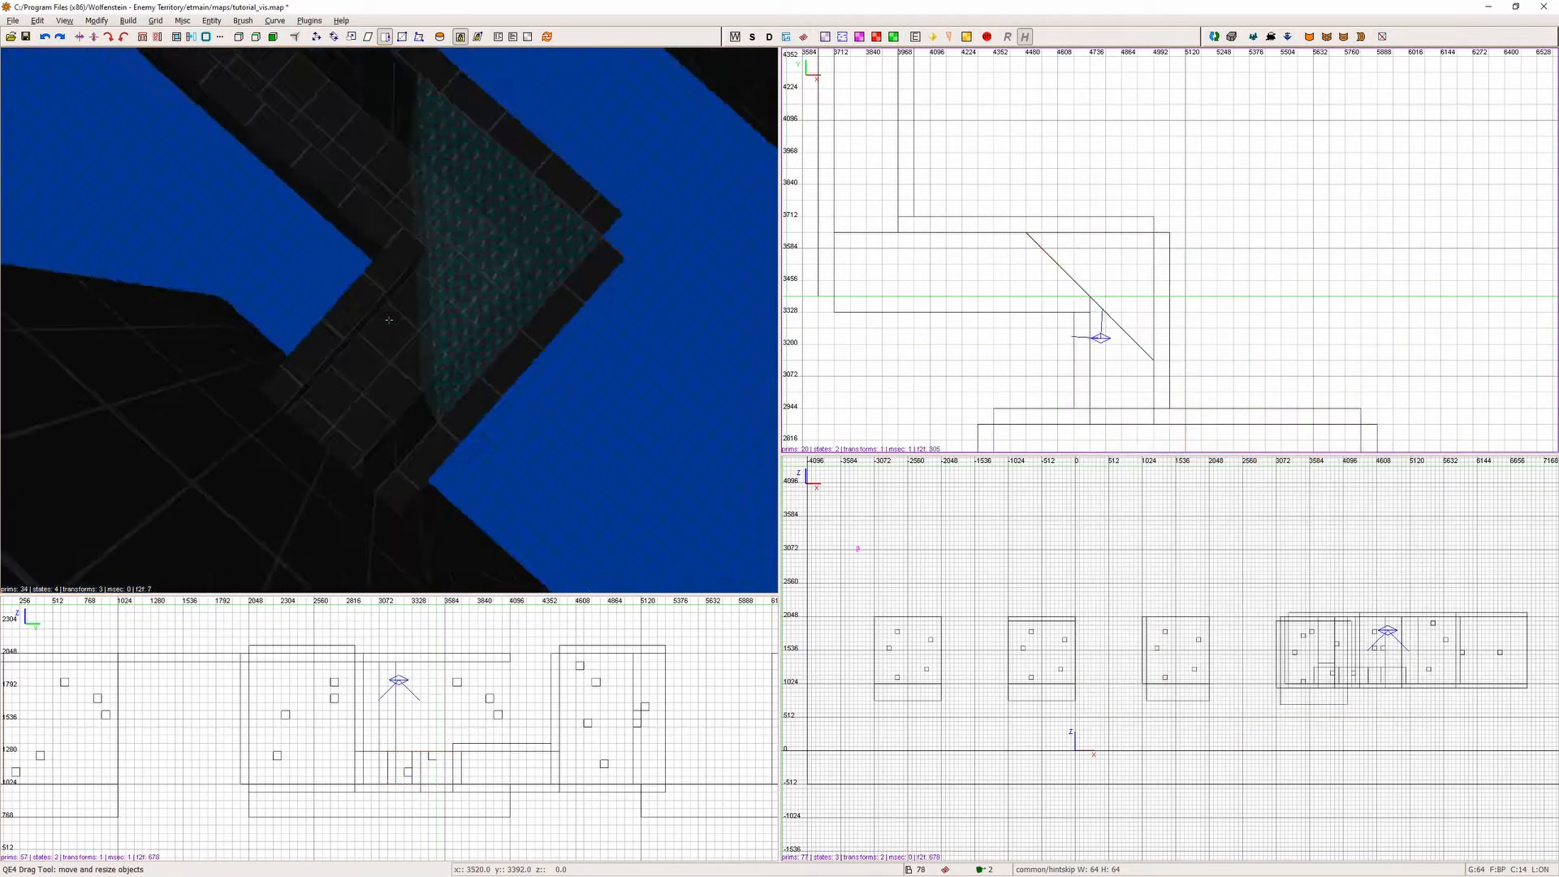
Apply the common/hint texture to the triangular brush's diagonal face.
shift+click(449, 316)
key(t)
click(1309, 206)
click(1409, 171)
key(Escape)
key(Left)
key(Left)
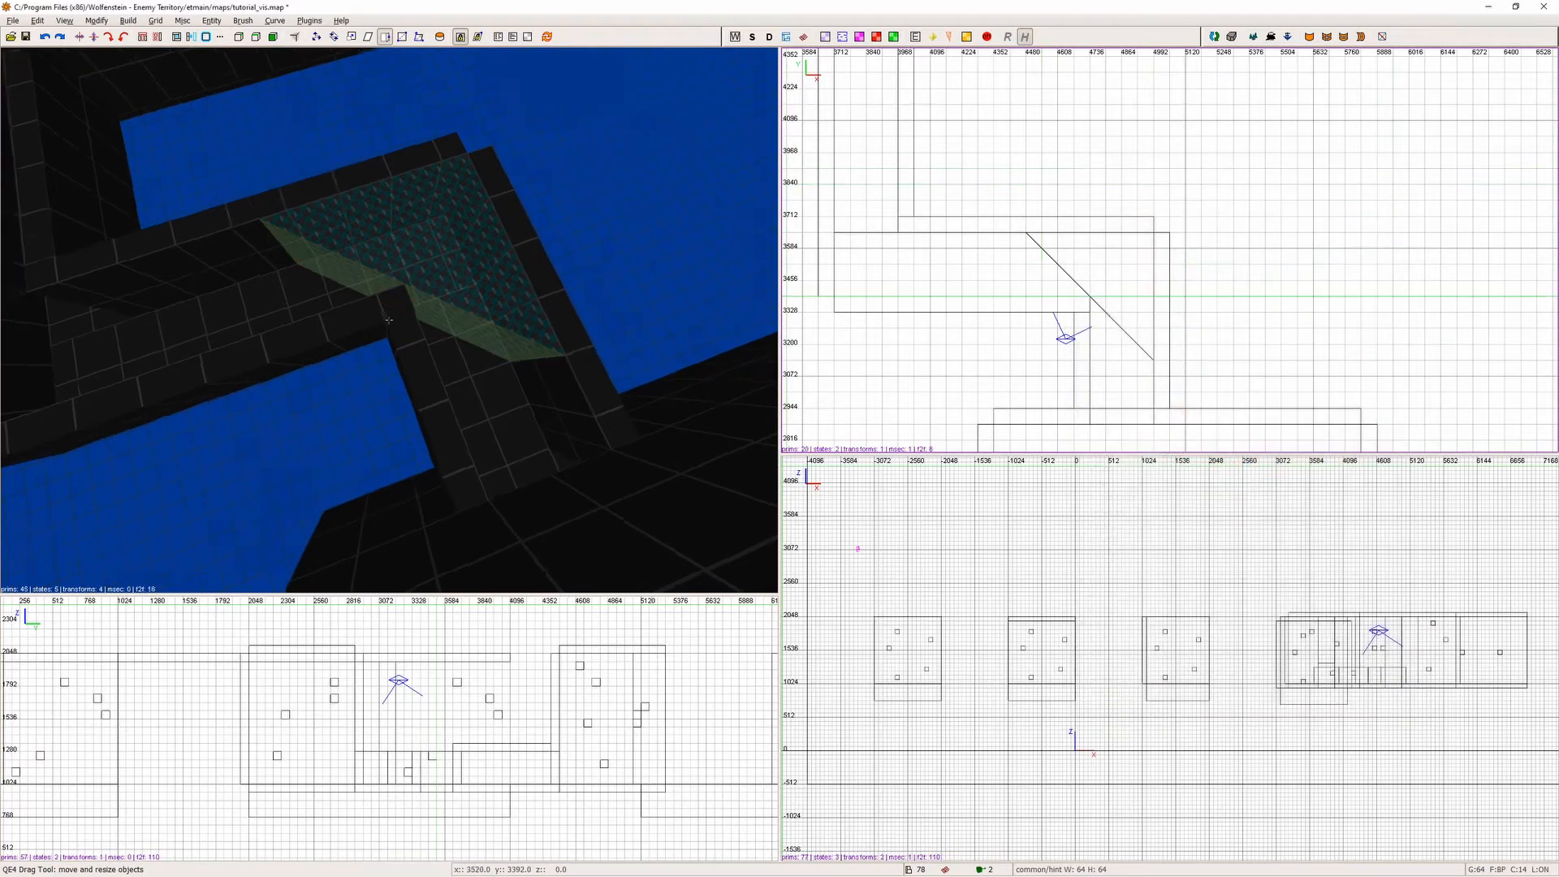
Duplicate the triangular hint brush, turn the copy to face the opposite way and place it across the corridor's other bend.
shift+click(490, 373)
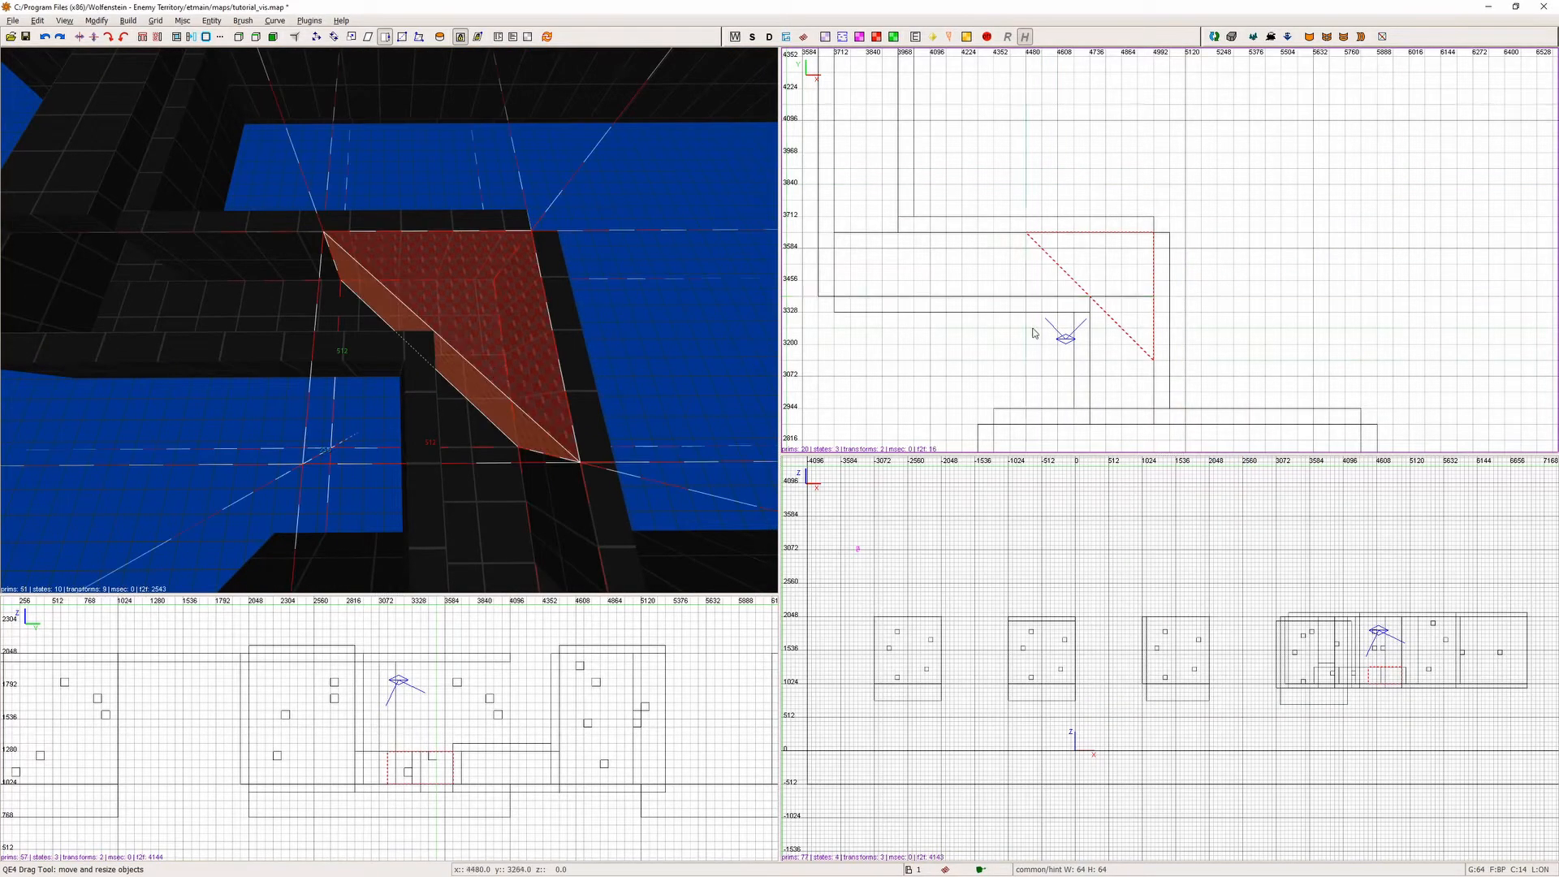
right_drag(931, 315, 1034, 333)
click(124, 37)
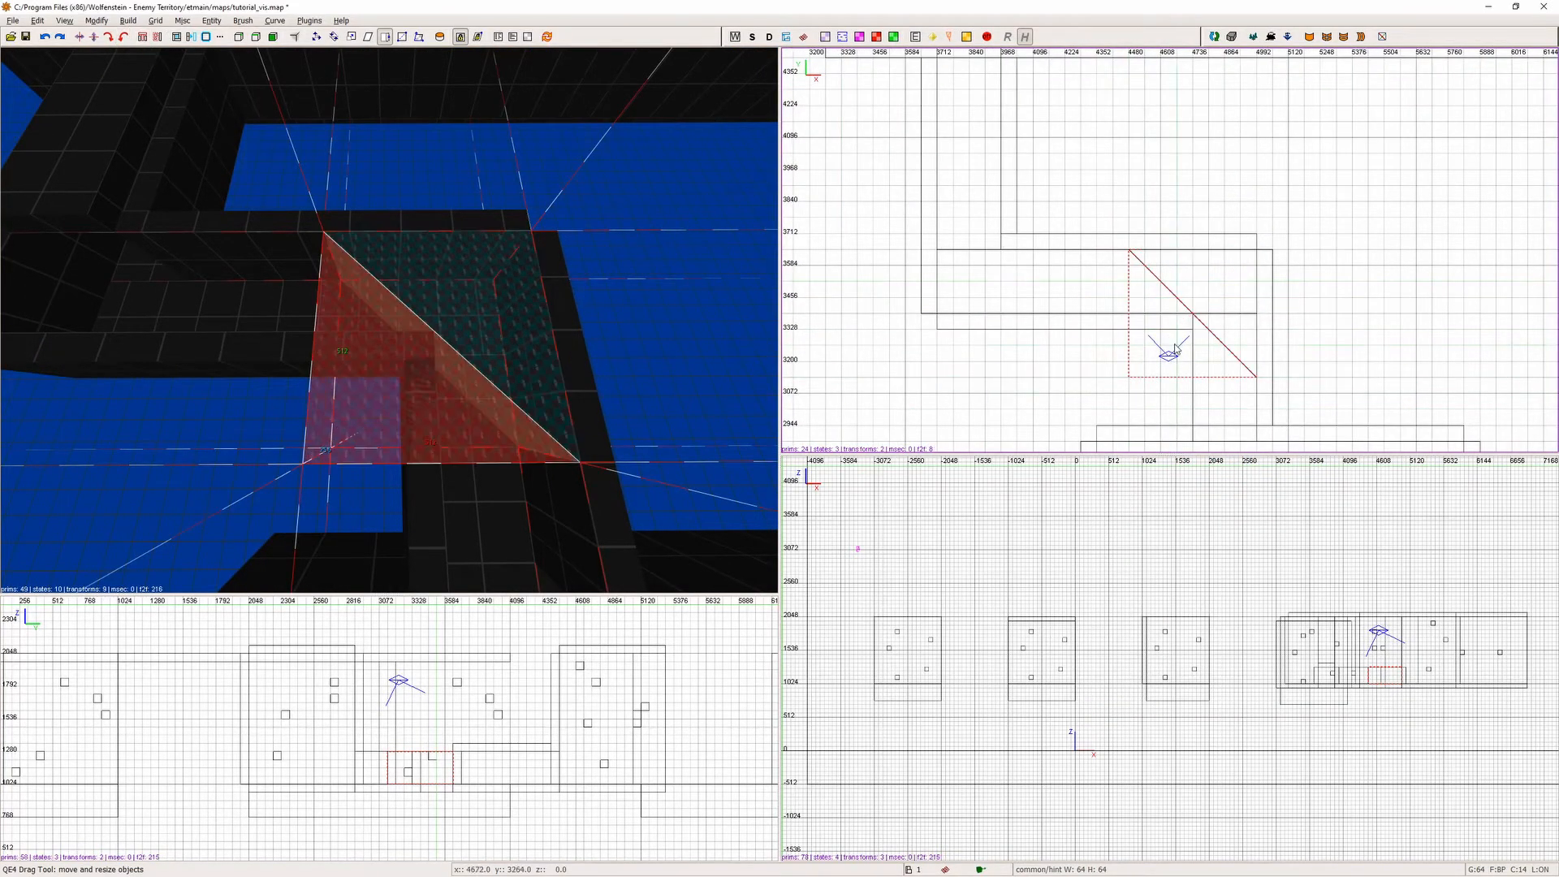
key(space)
drag(1175, 347, 990, 280)
key(Escape)
right_drag(544, 370, 388, 325)
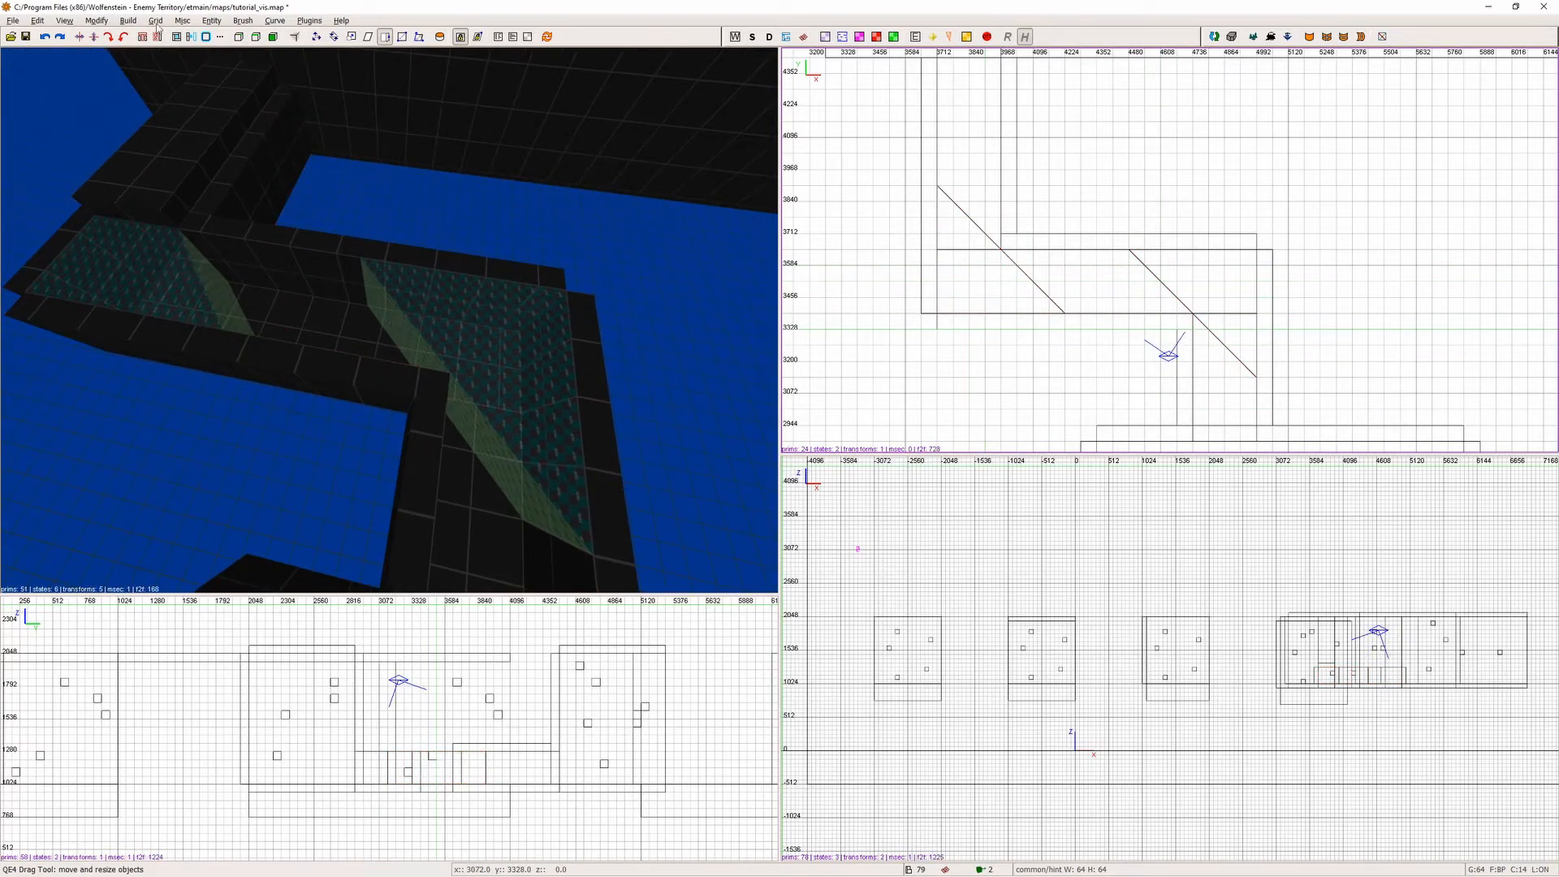
Rebuild the map and load tutorial_vis.prt with portals shown in both 3D and 2D.
click(128, 20)
click(163, 114)
click(419, 130)
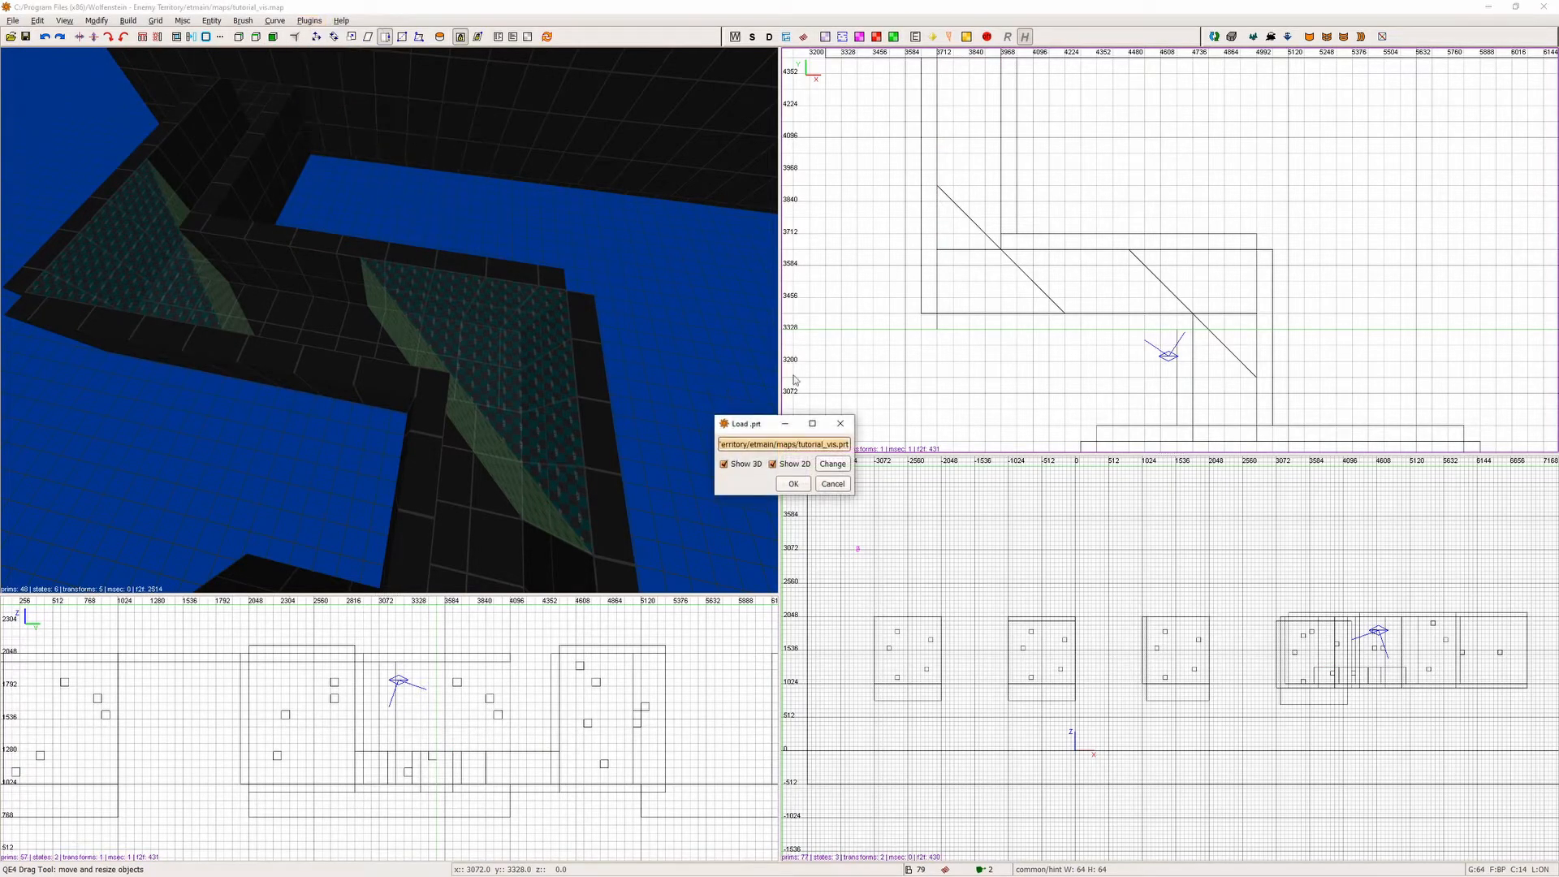
click(794, 484)
Examine from inside the corridor how the diagonal hint portals divide the first bend and the passage behind it.
key(Up)
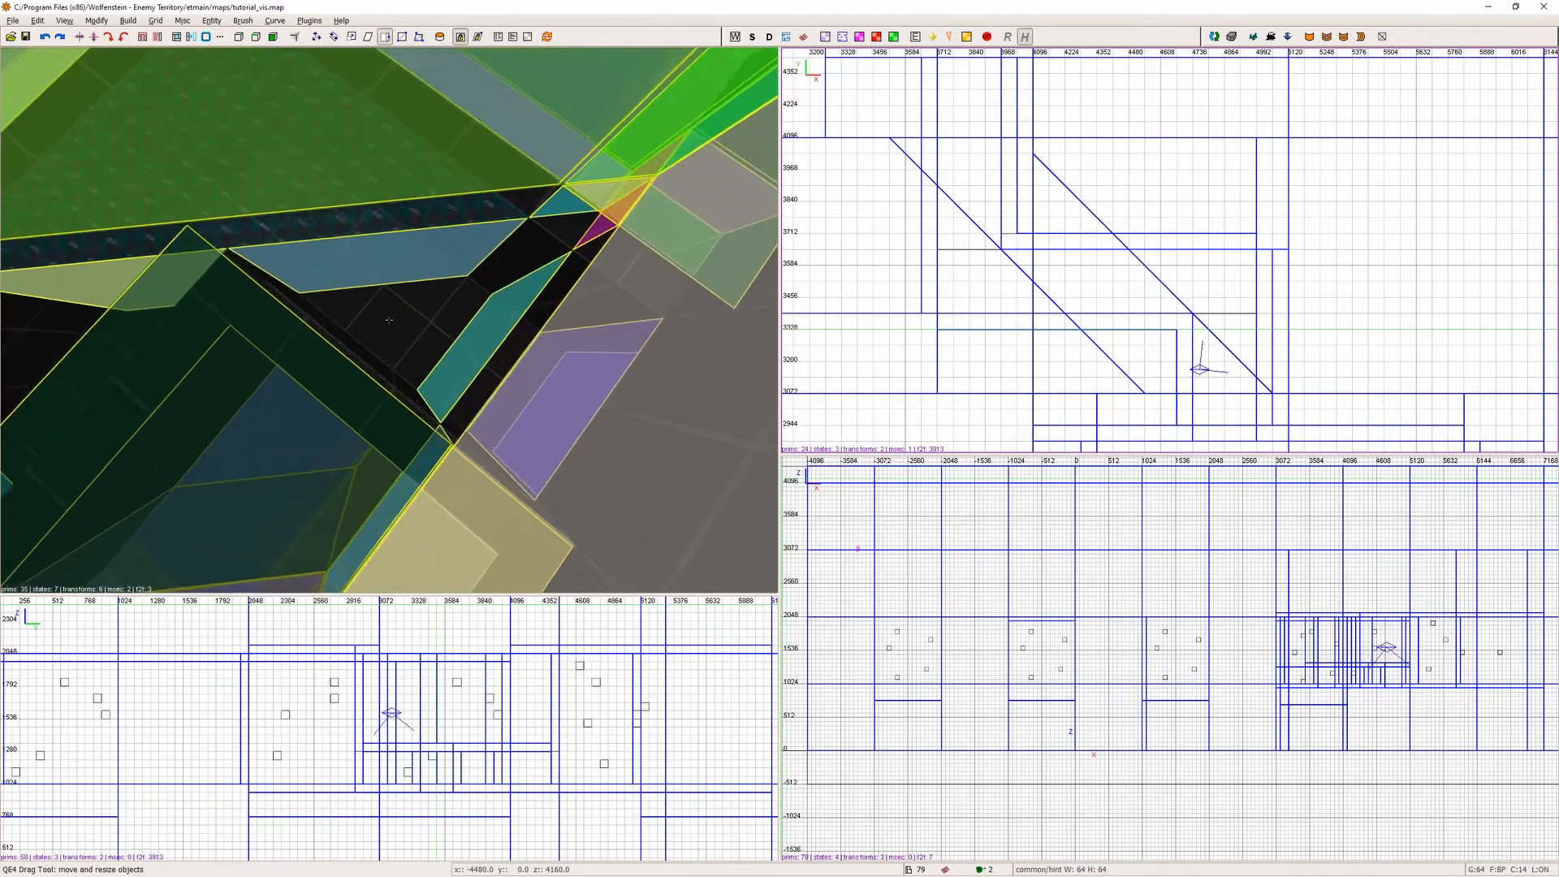
key(Down)
right_click(390, 324)
right_click(390, 325)
key(Down)
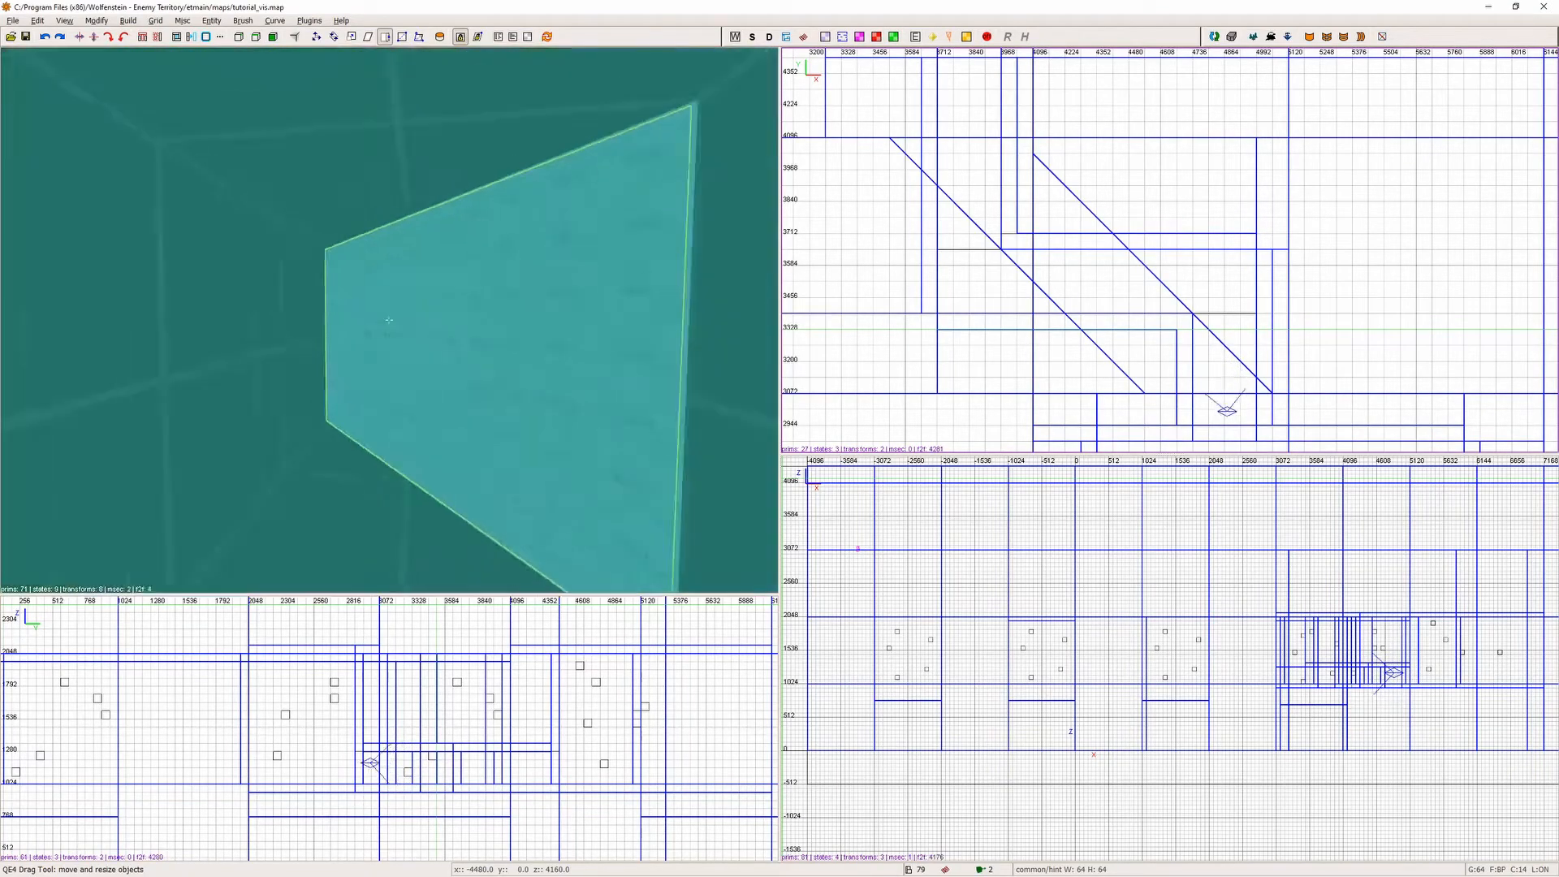
key(Up)
key(Up)
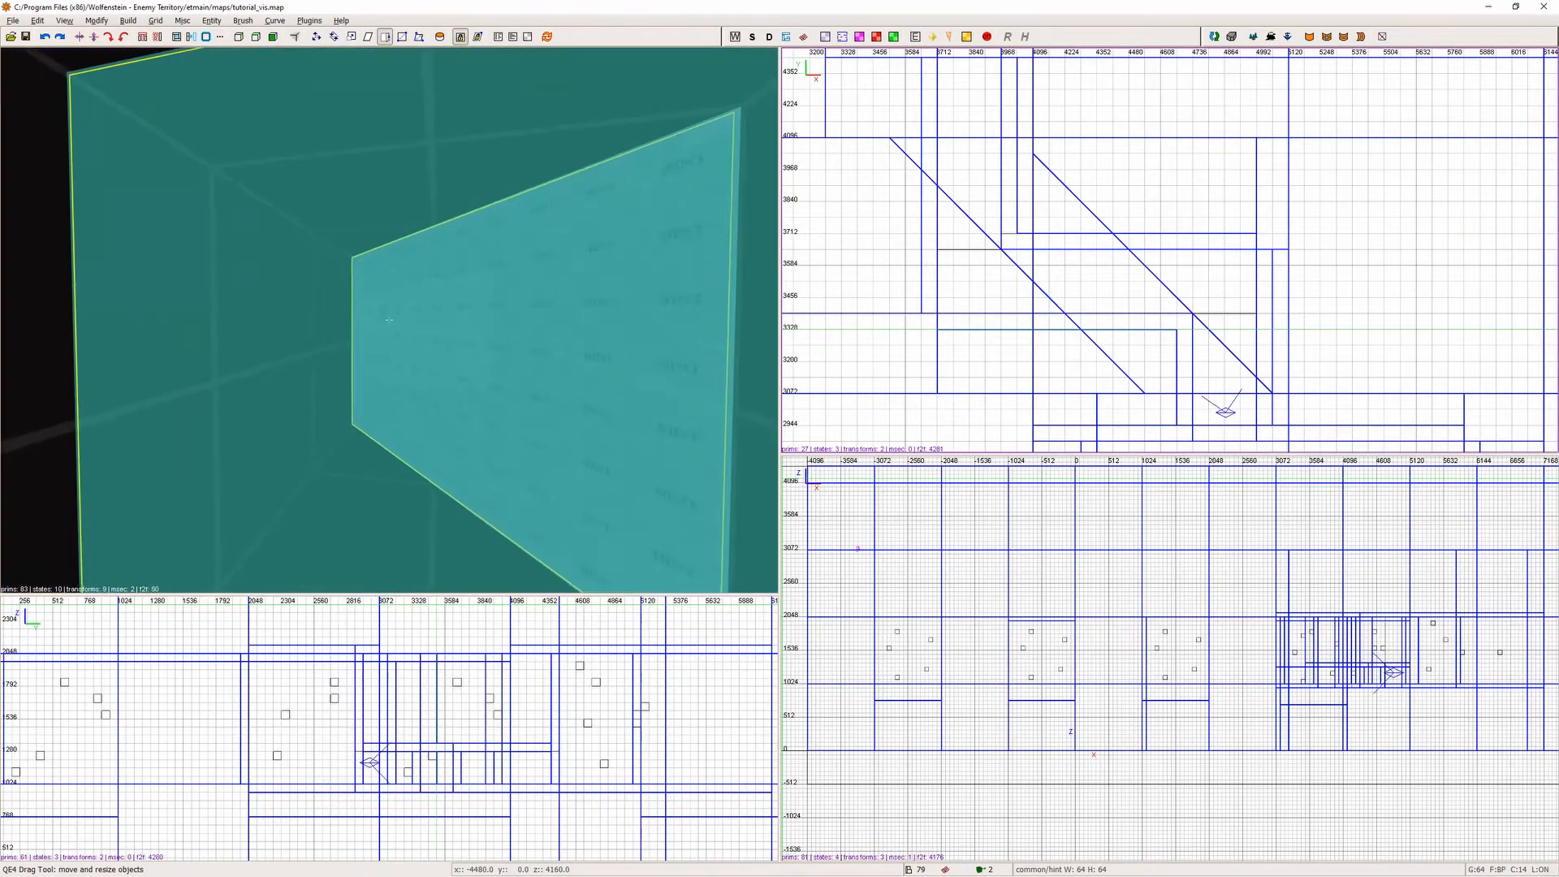
key(Up)
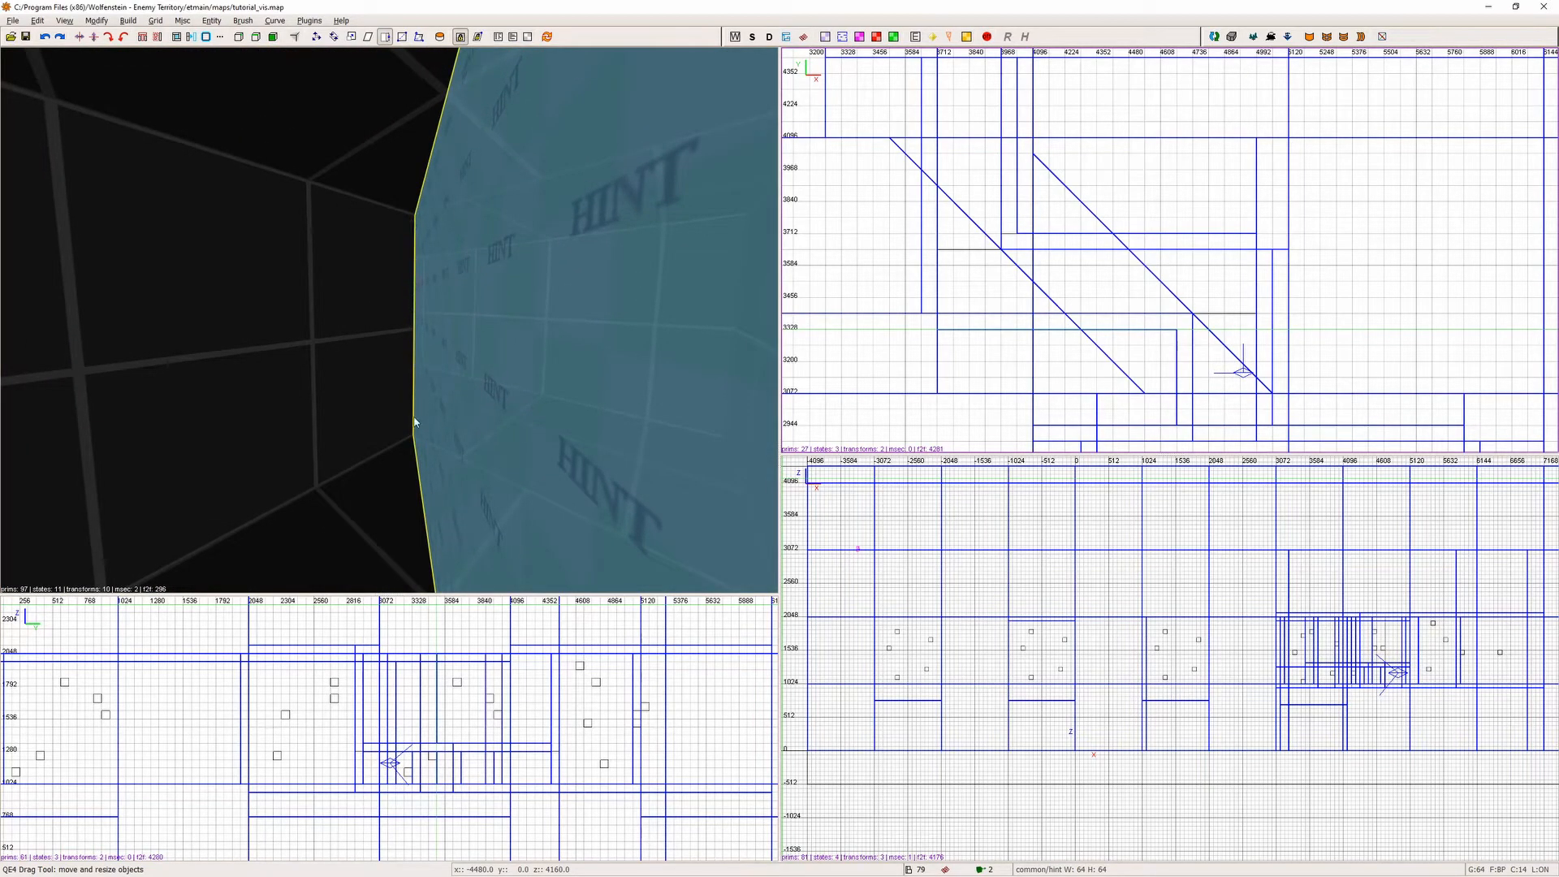
key(Up)
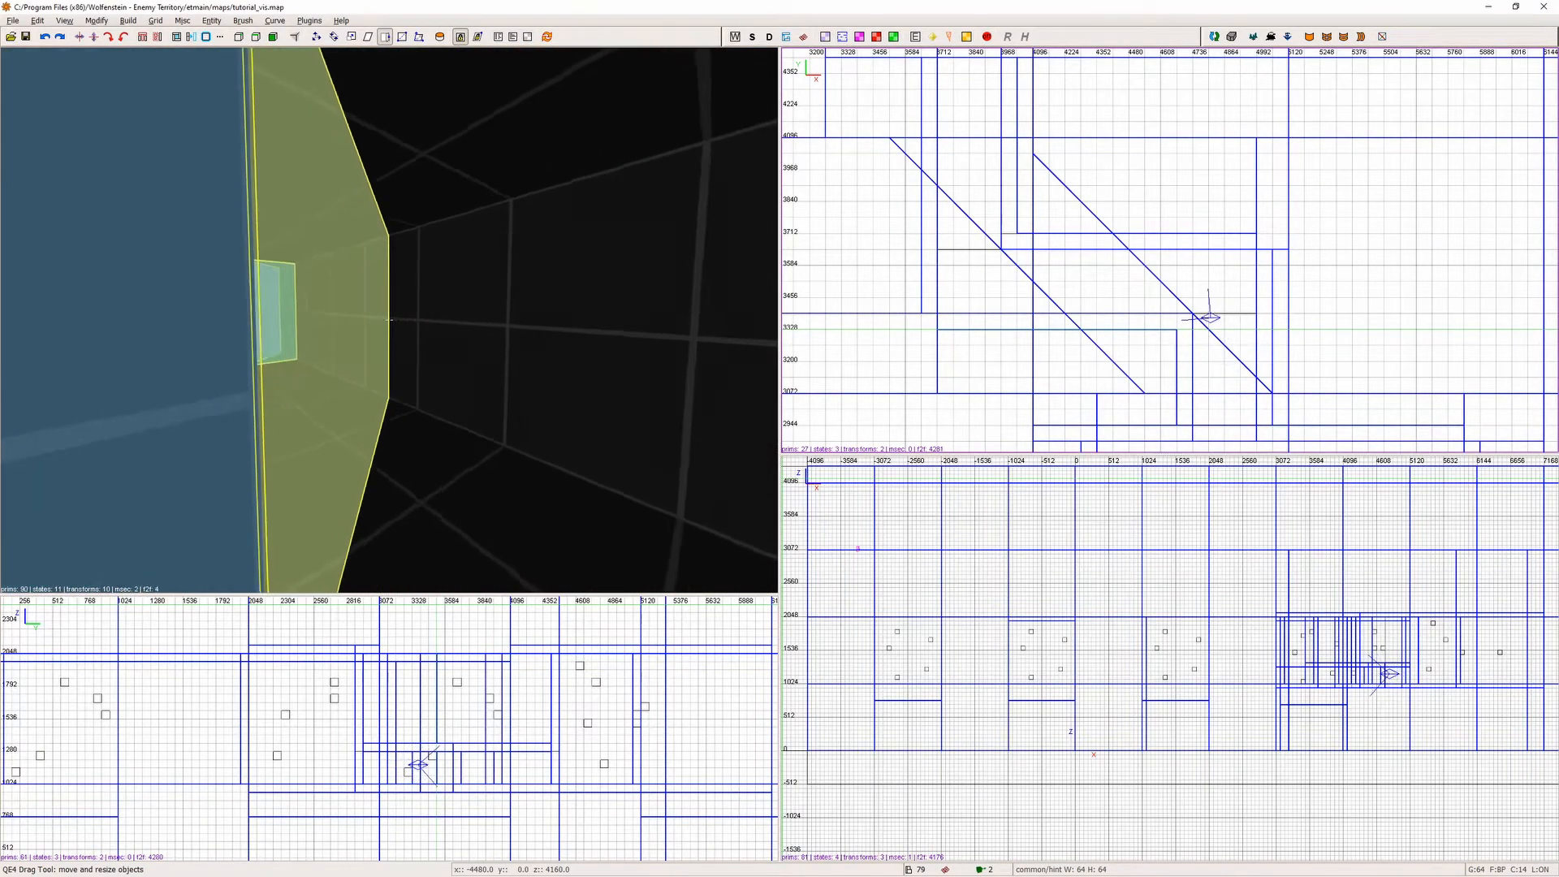
key(Up)
key(Up)
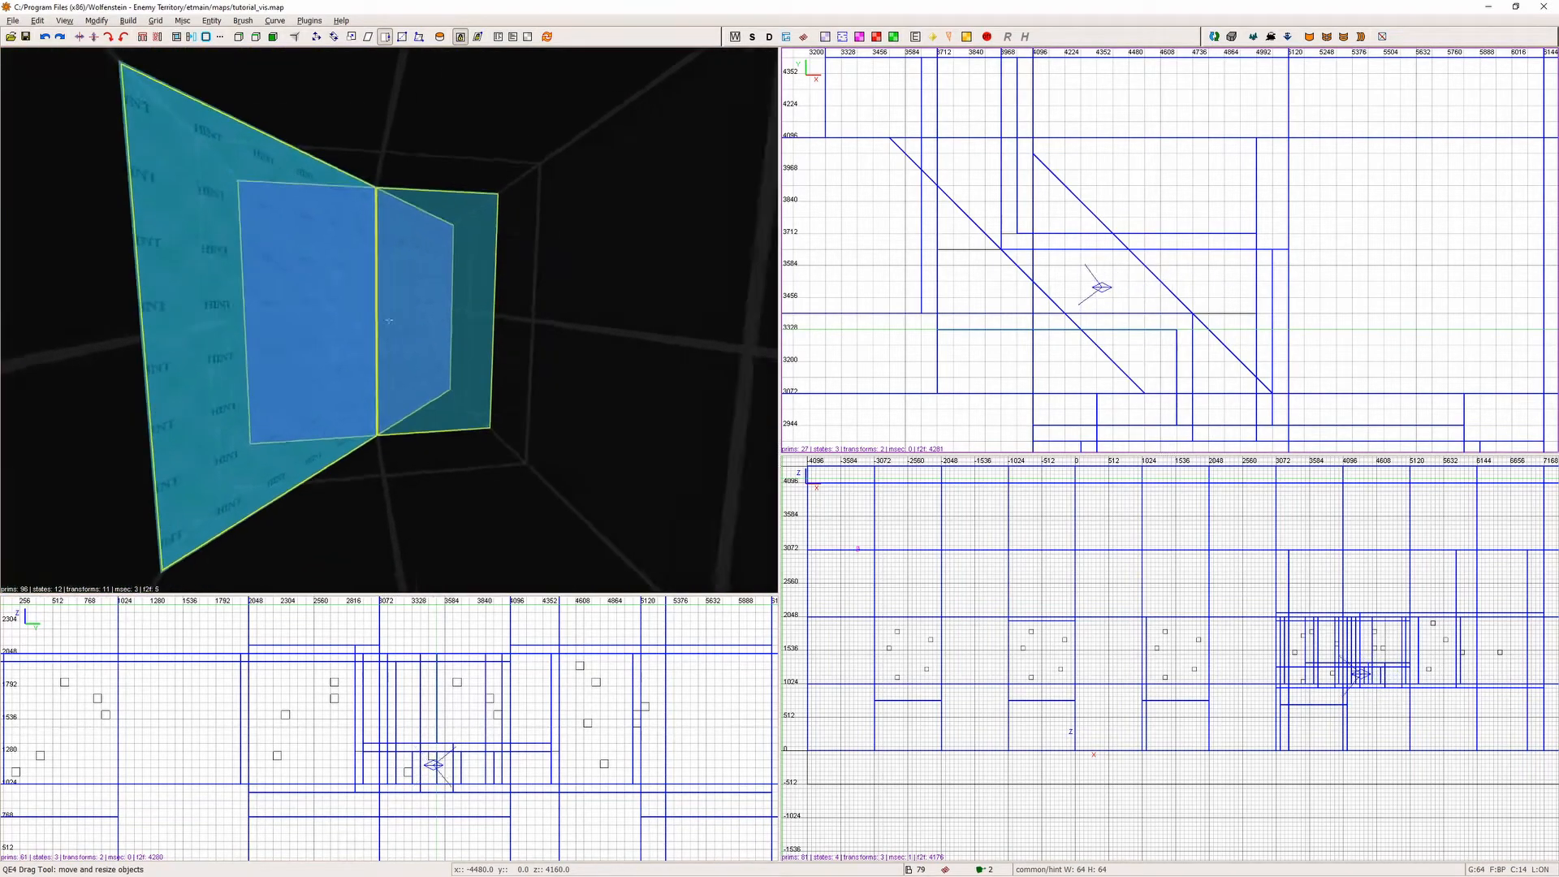
key(Up)
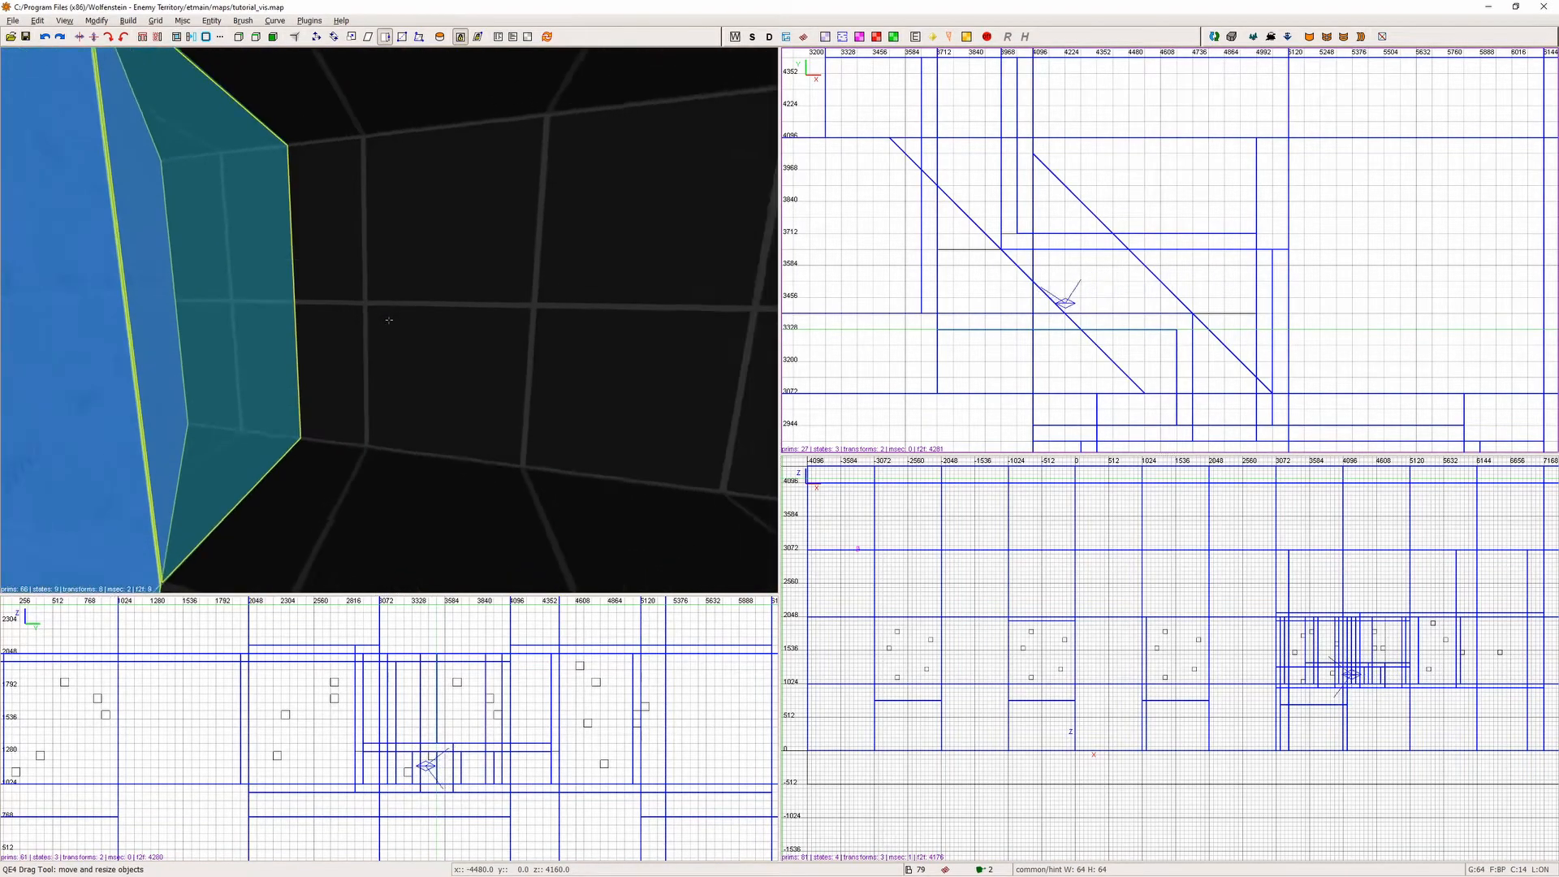
Examine the portals at the second bend and how the hint planes continue beyond the corridor.
key(Right)
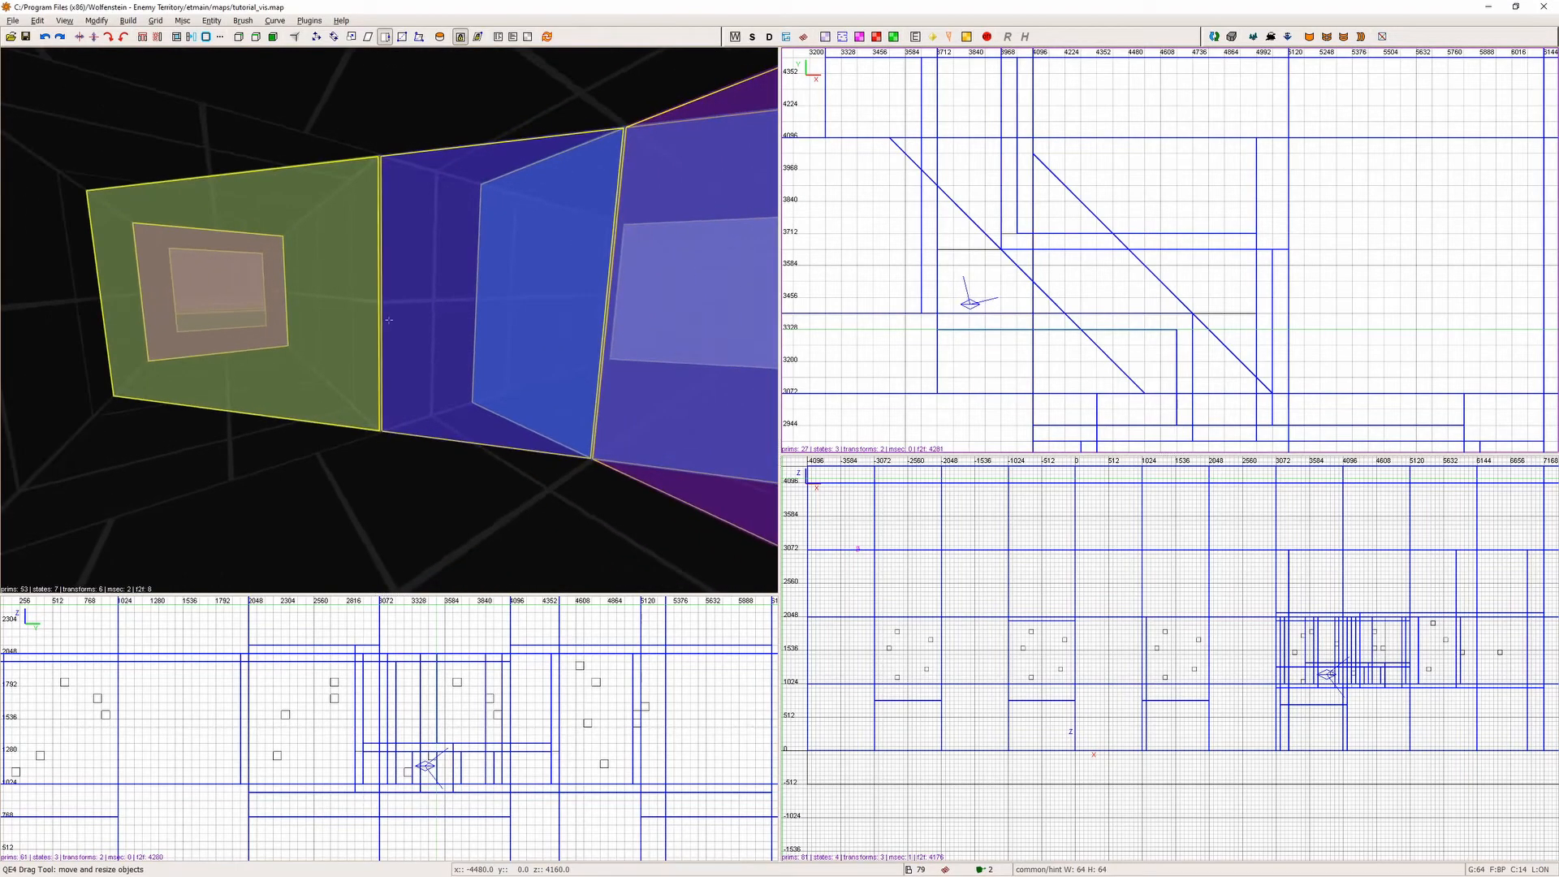
key(Up)
key(Left)
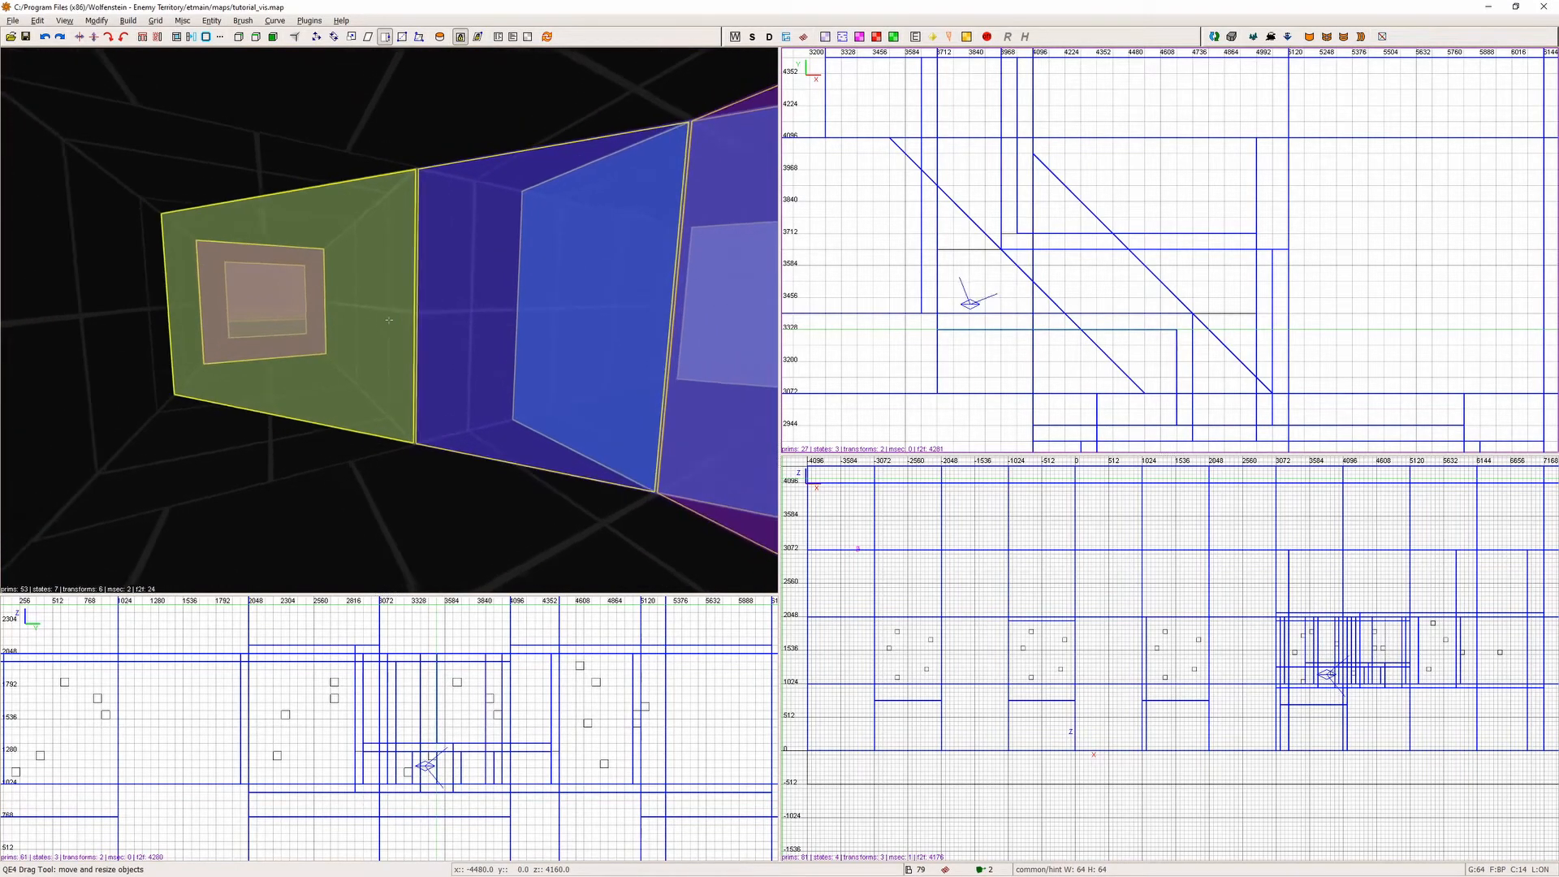
key(Up)
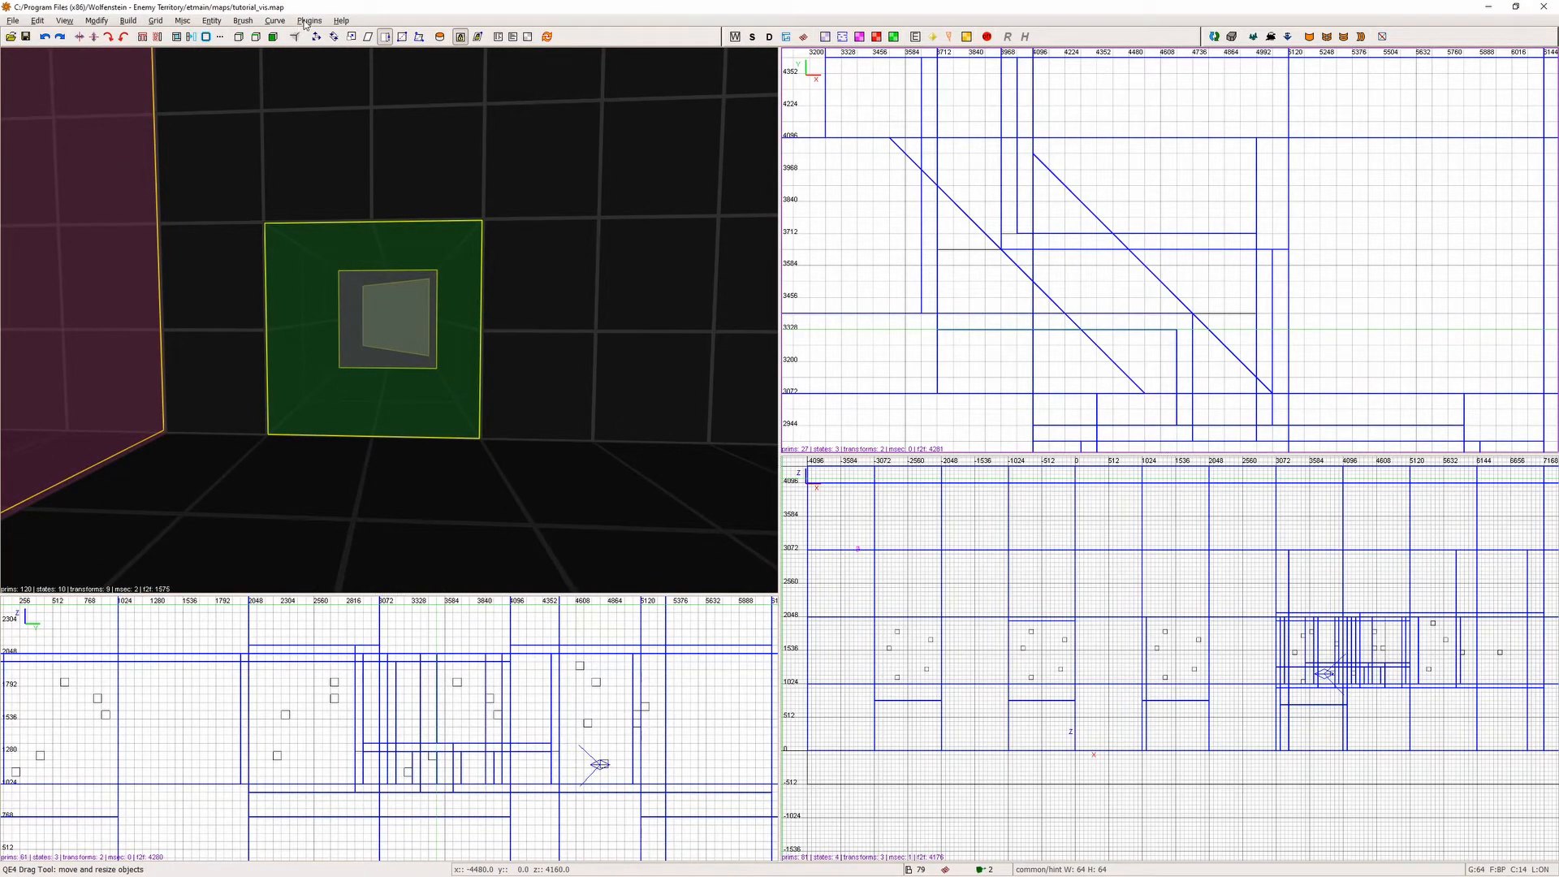
right_click(389, 319)
key(Up)
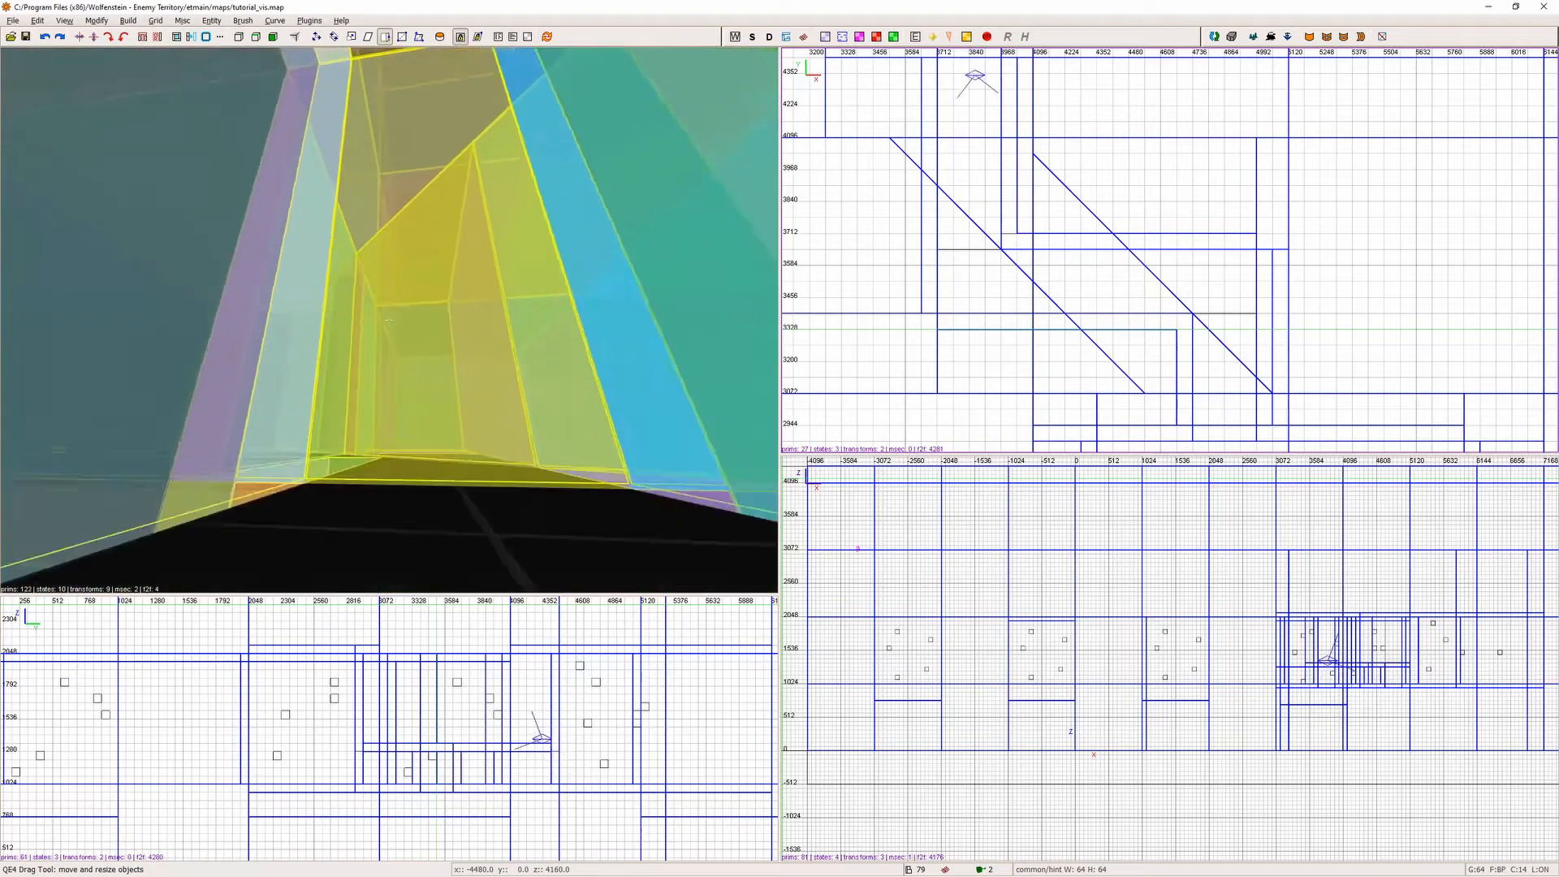
key(Up)
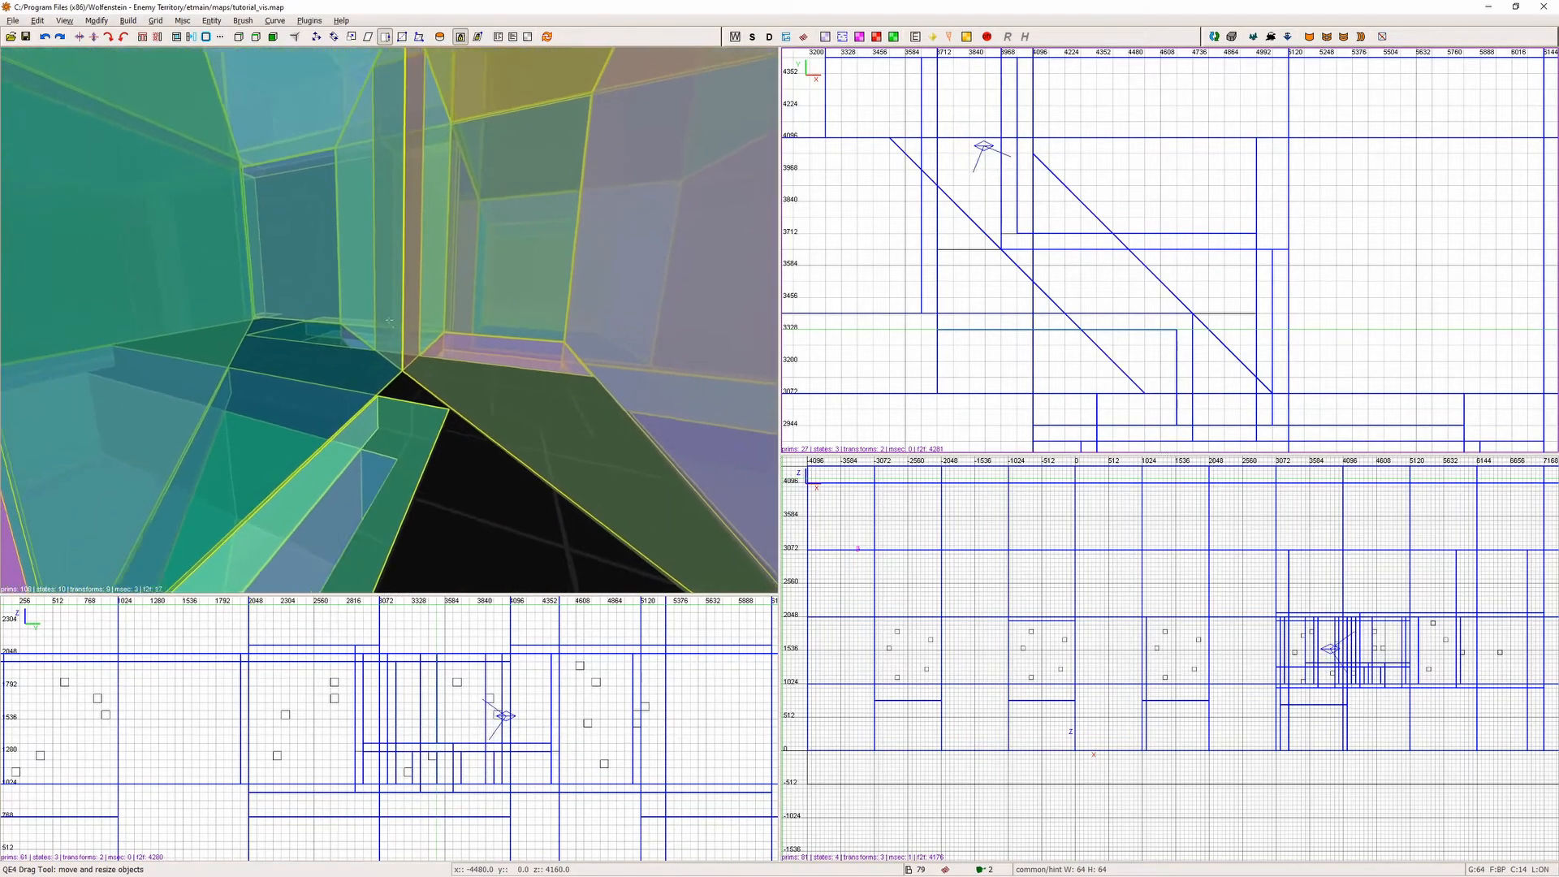
key(Up)
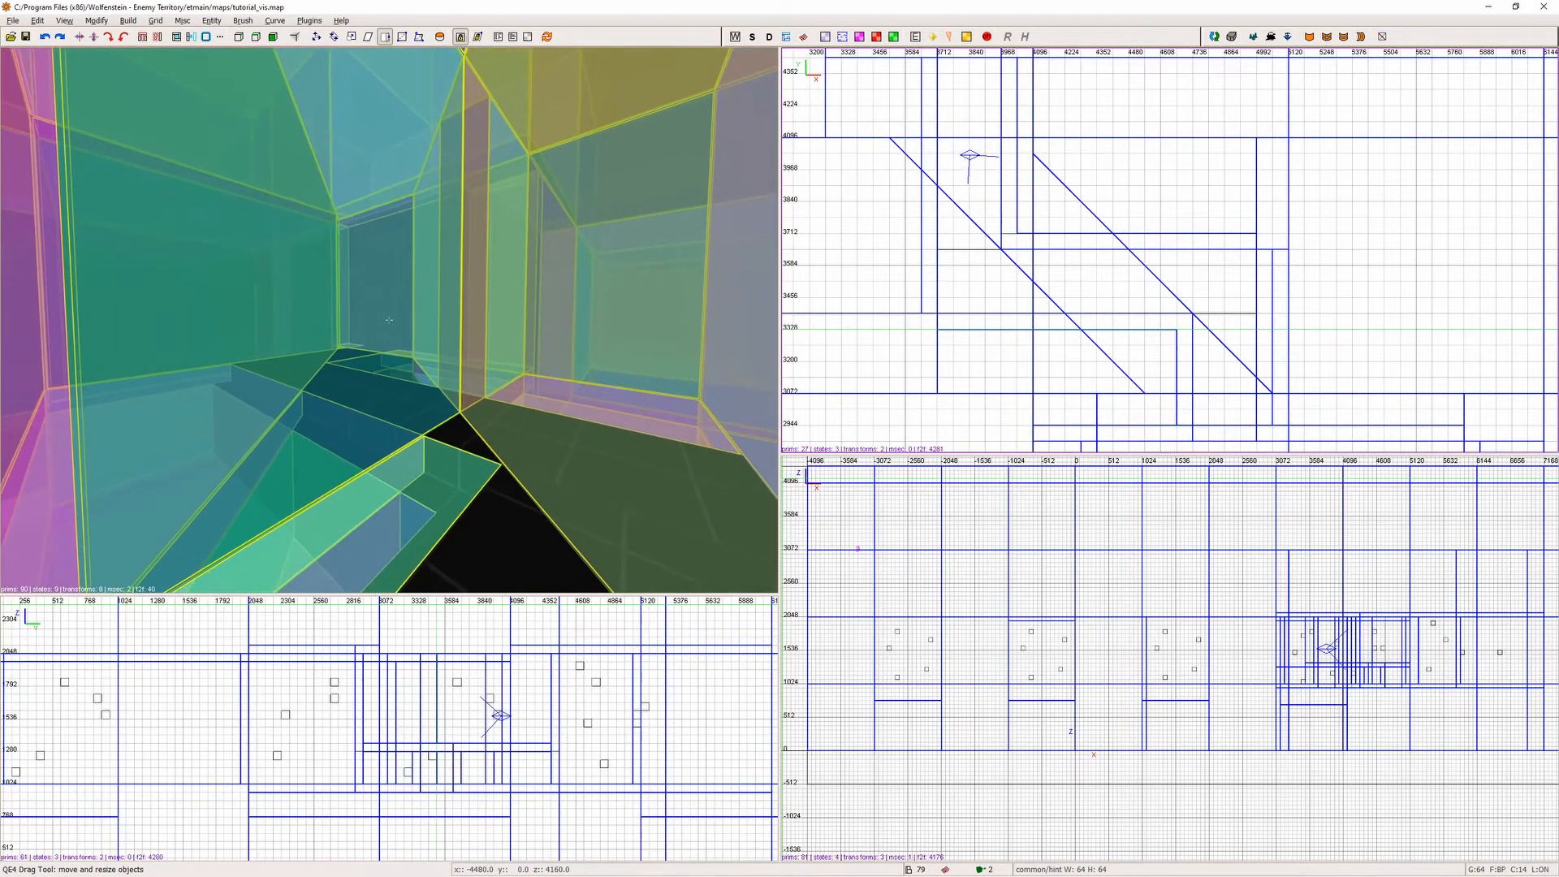
key(Up)
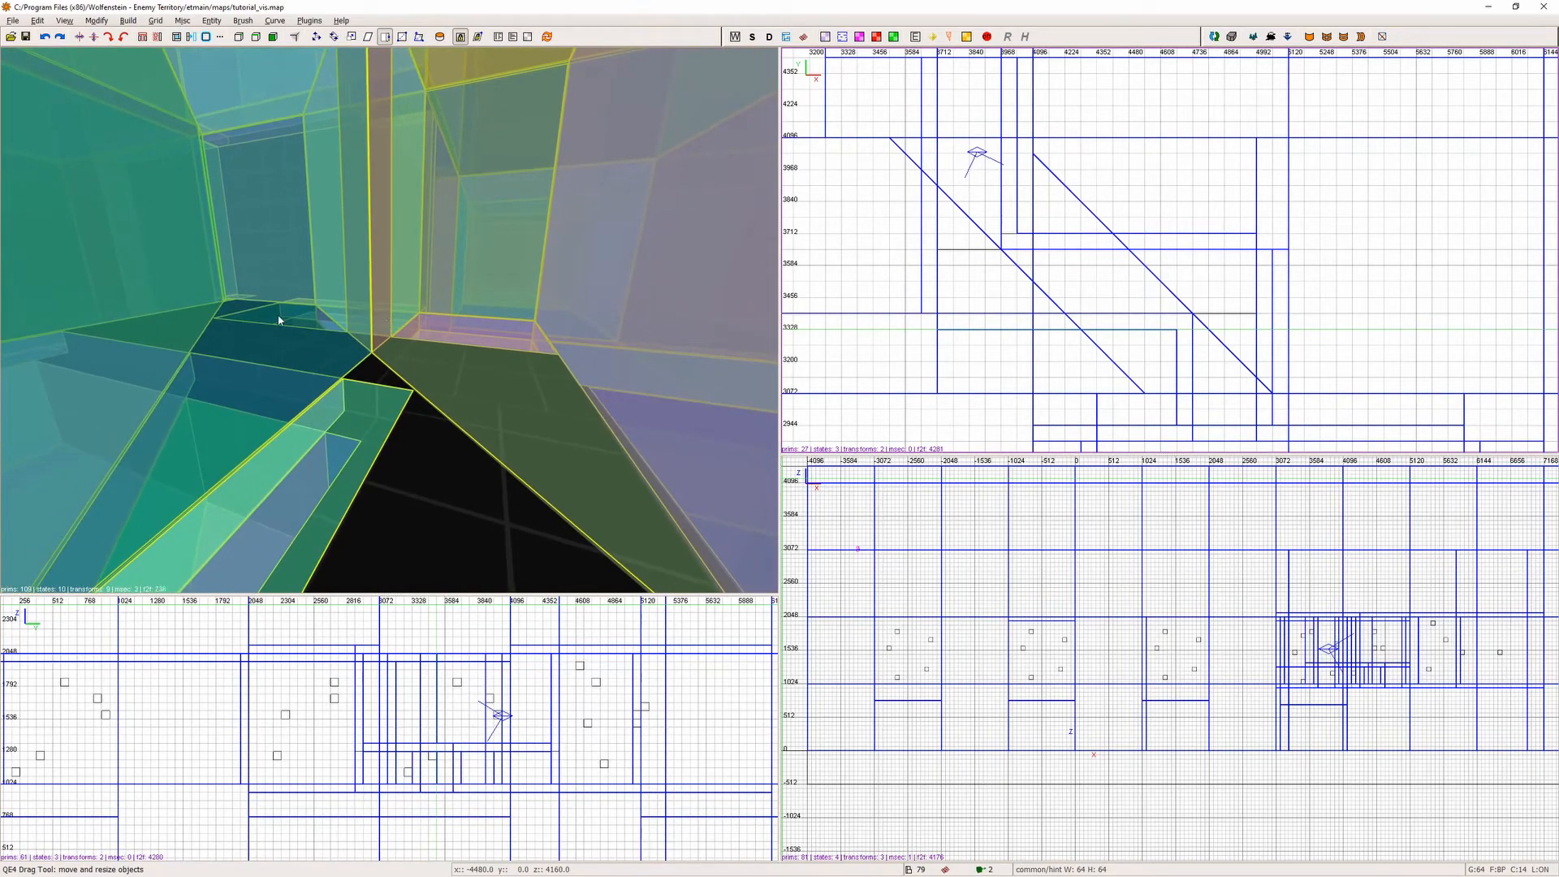
Apply the common/subtlehint texture to the diagonal faces of both triangular hint brushes.
shift+click(443, 452)
key(h)
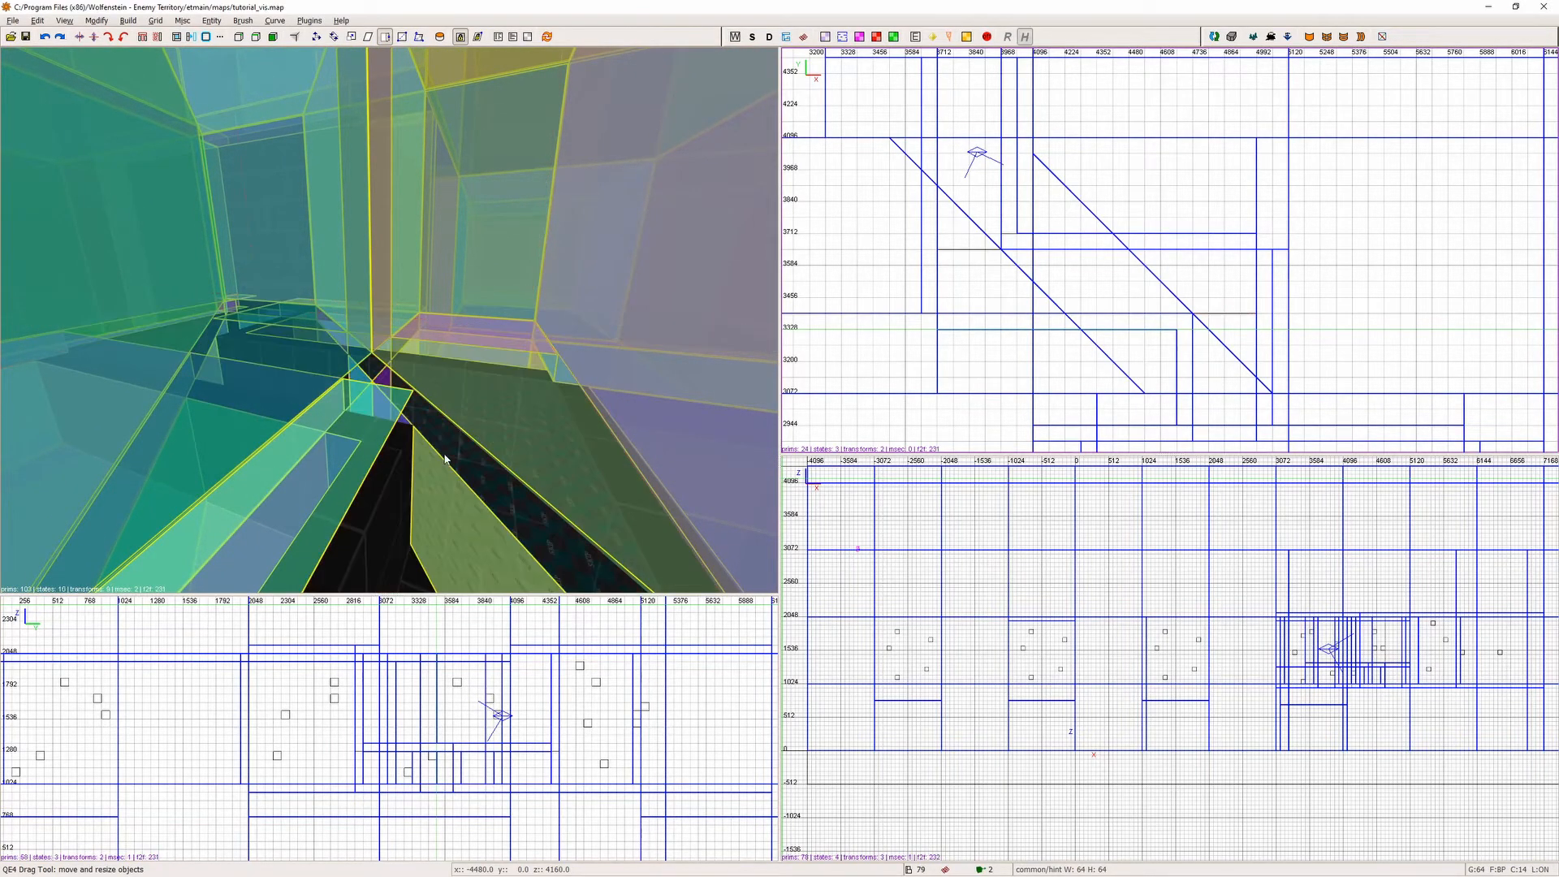
ctrl+shift+click(464, 503)
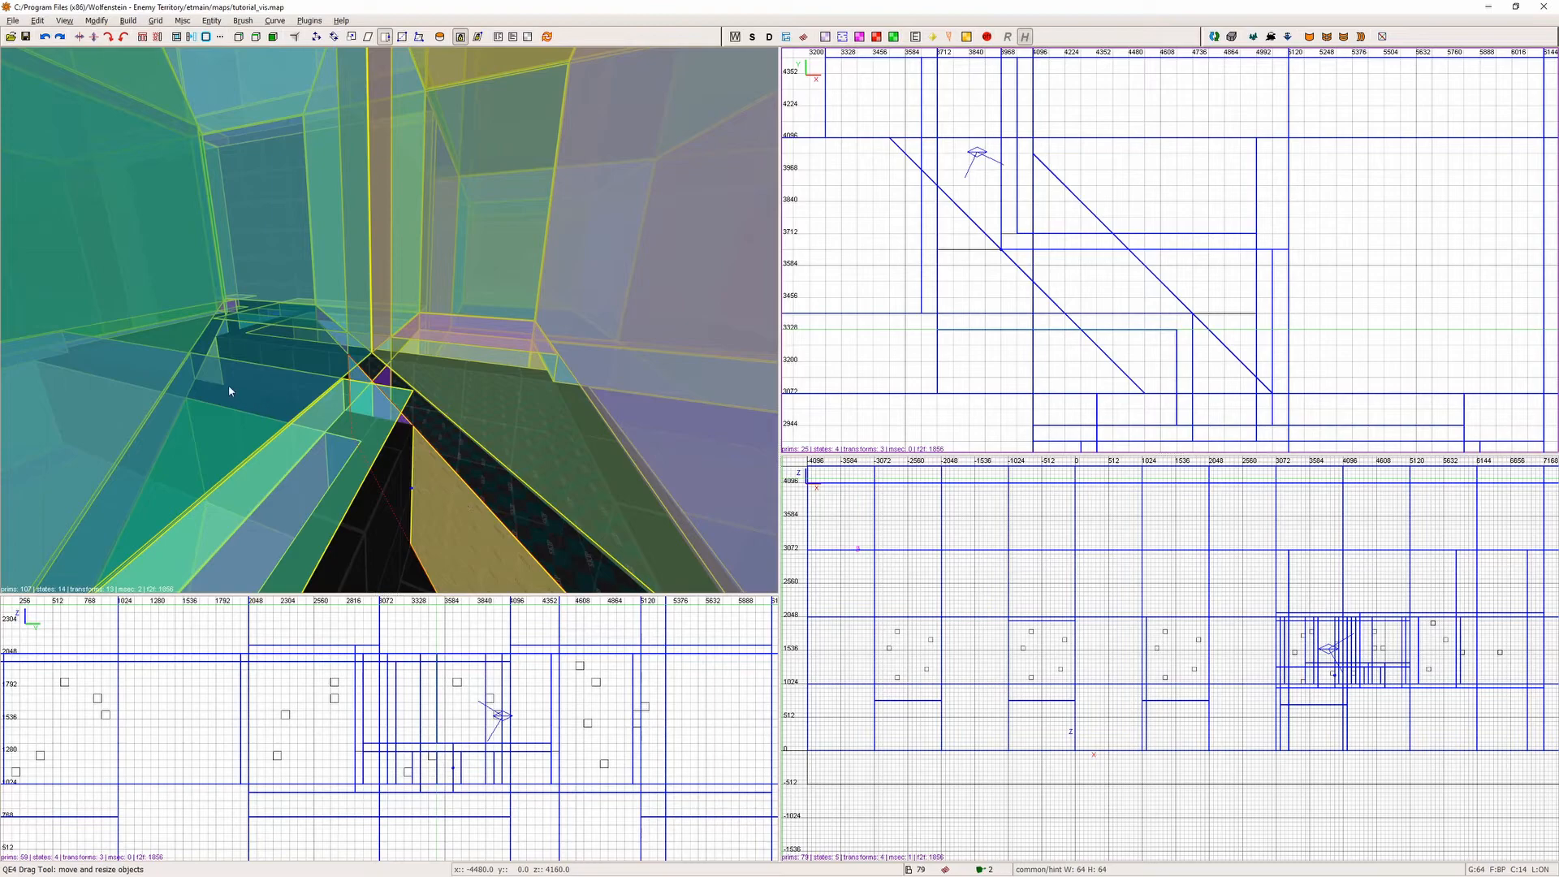
ctrl+shift+click(217, 364)
key(t)
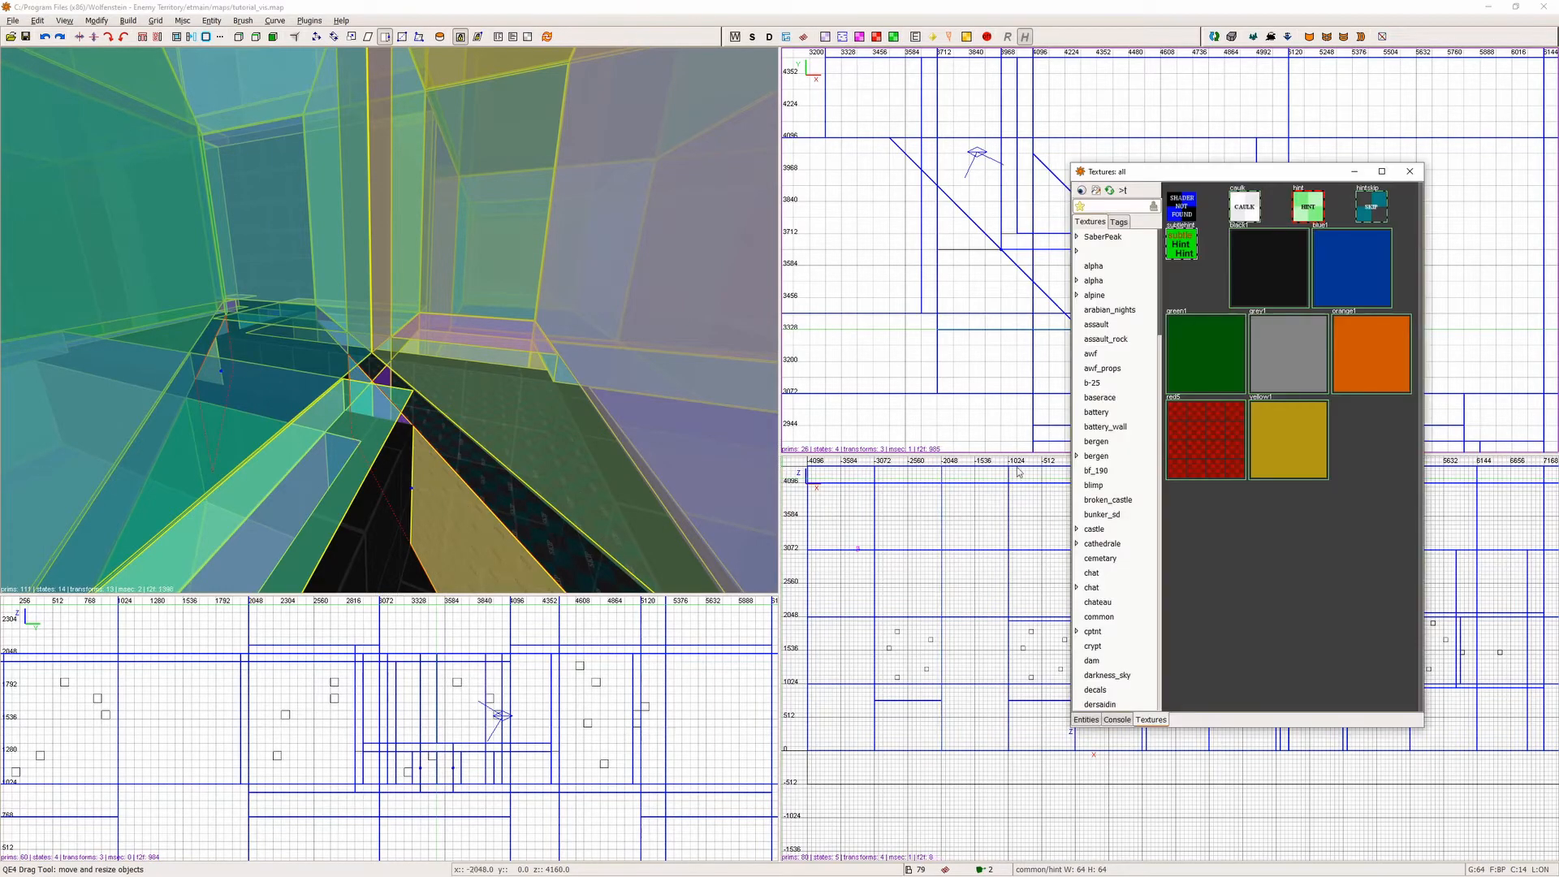
click(1189, 250)
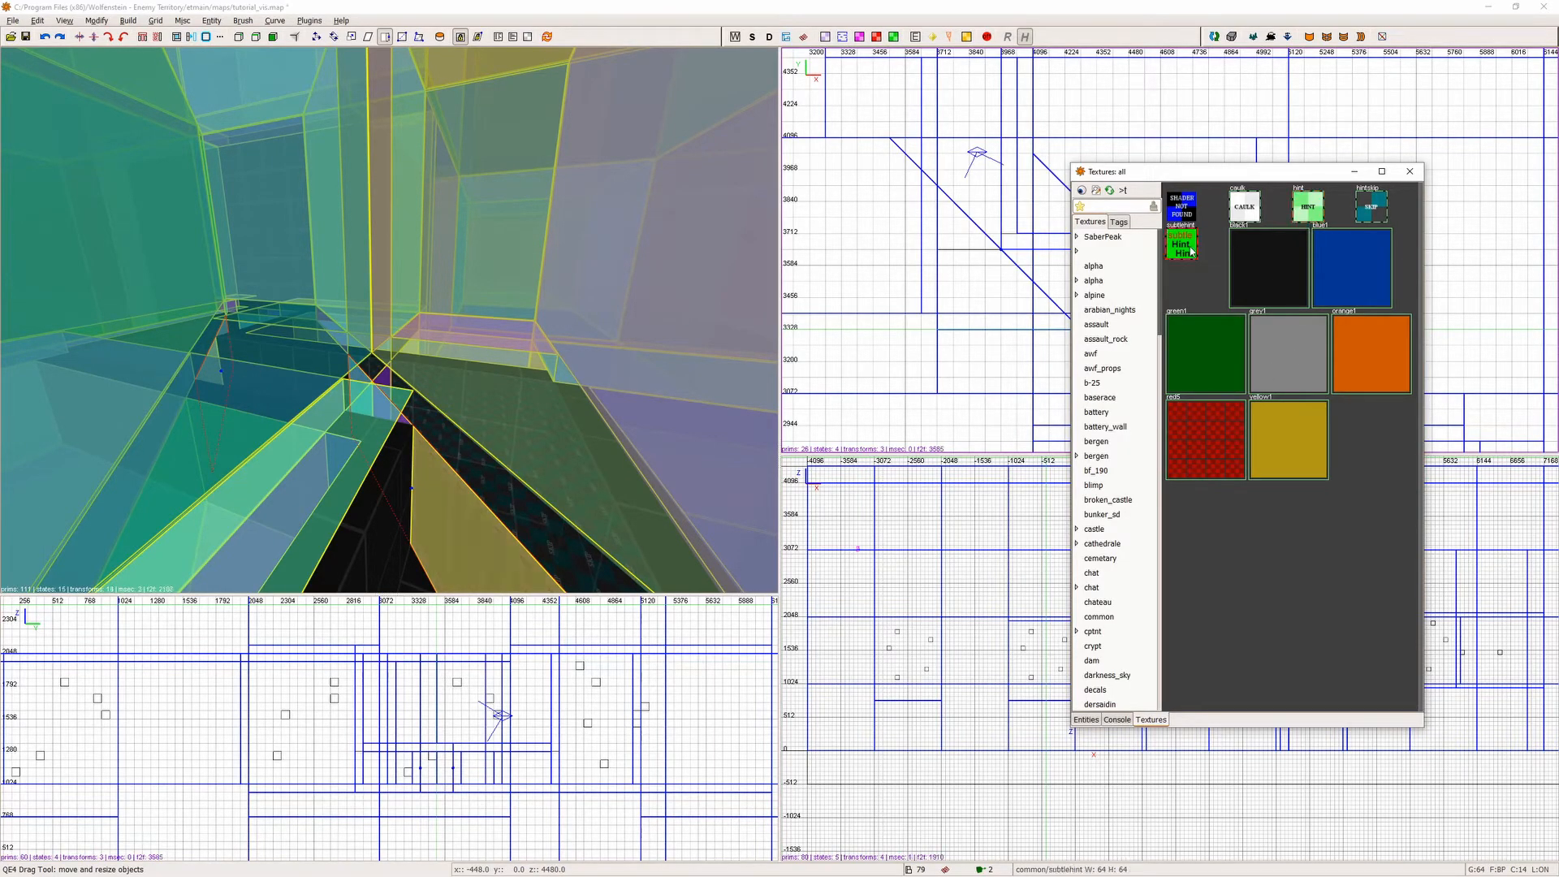
click(1417, 175)
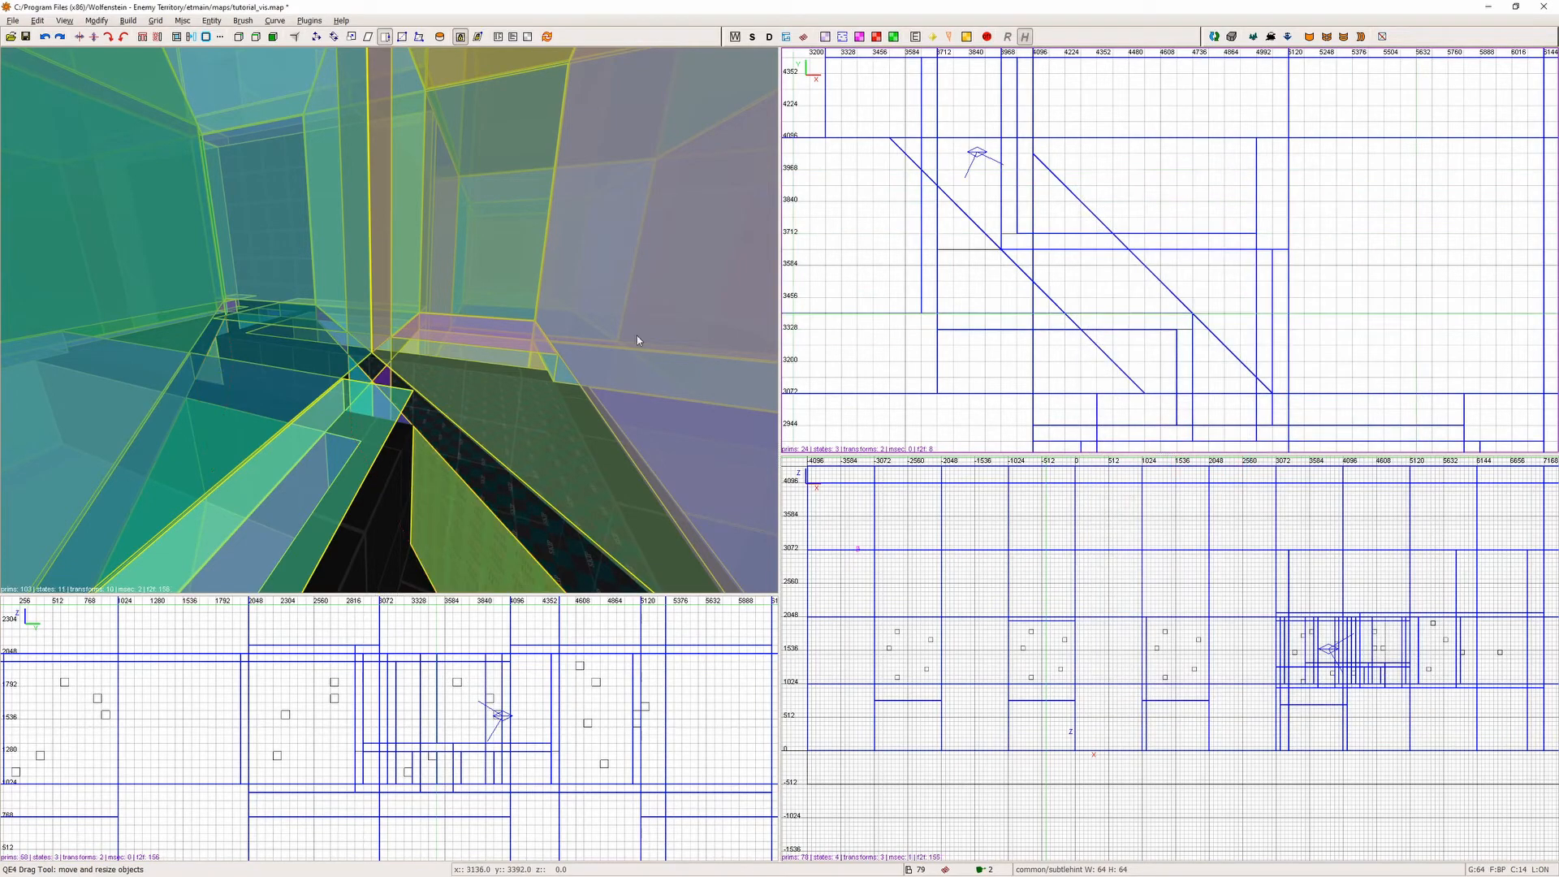
Compile the map with the single BSP -meta build followed by the single -vis build.
click(128, 21)
click(180, 77)
click(128, 21)
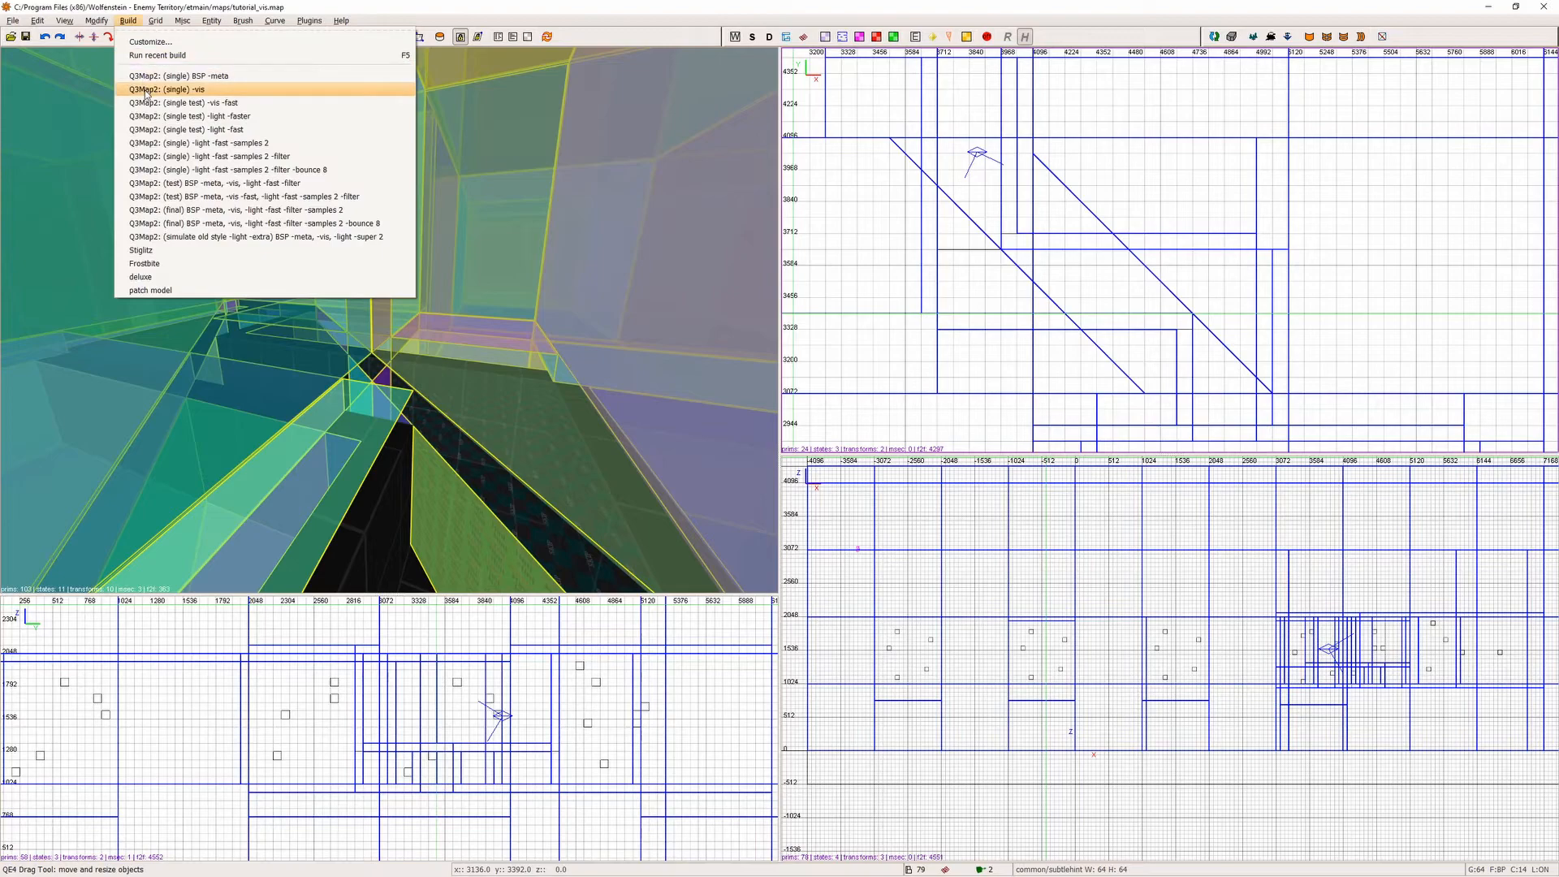
click(163, 89)
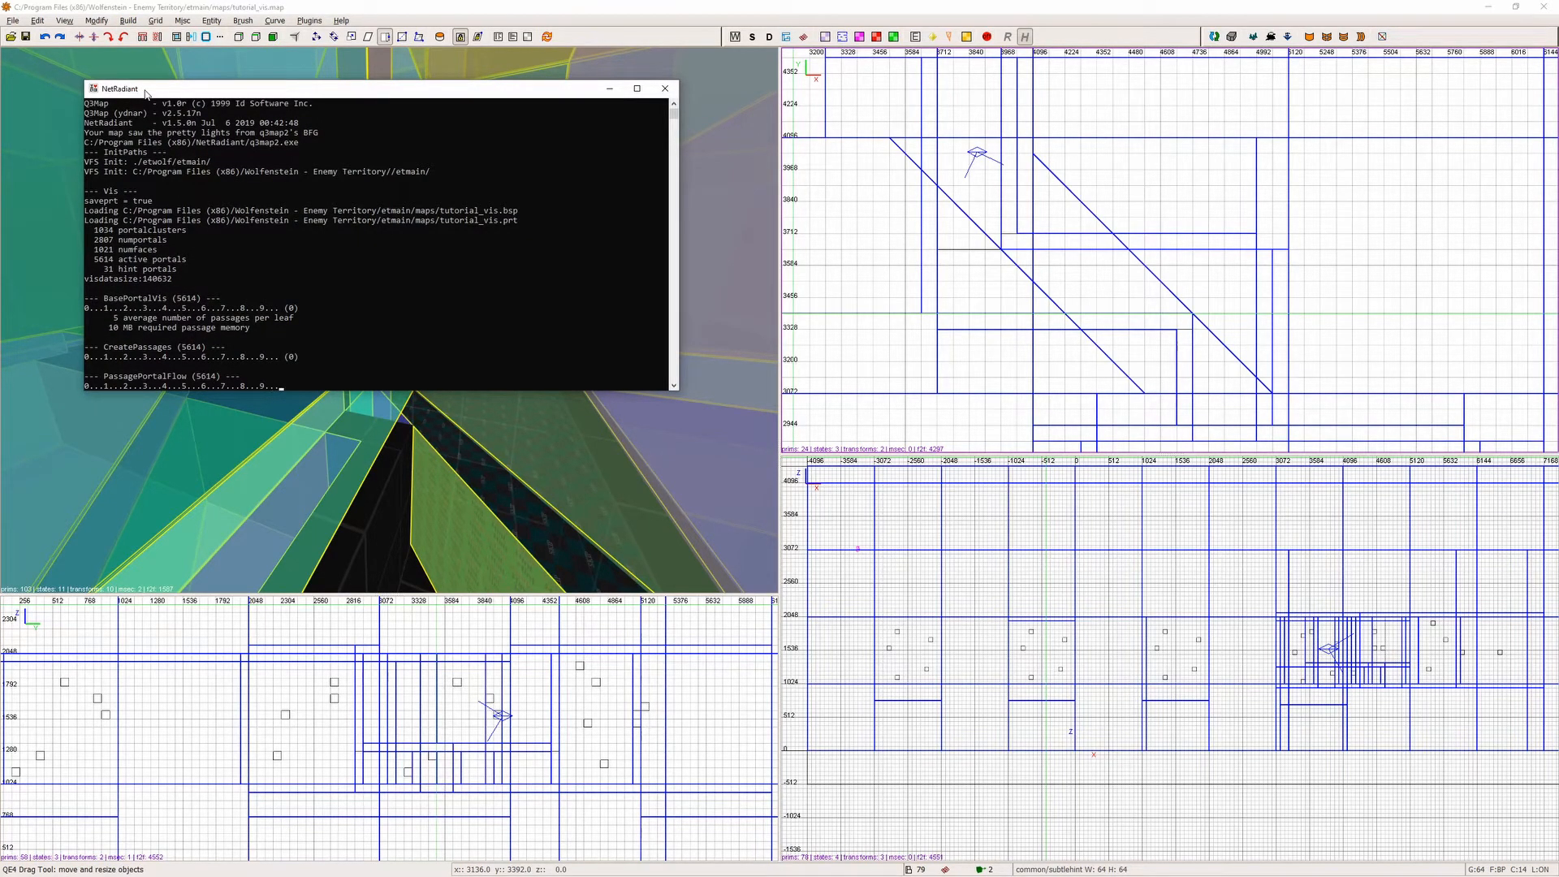
Reload the portals from tutorial_vis.prt with both 3D and 2D display enabled.
click(310, 20)
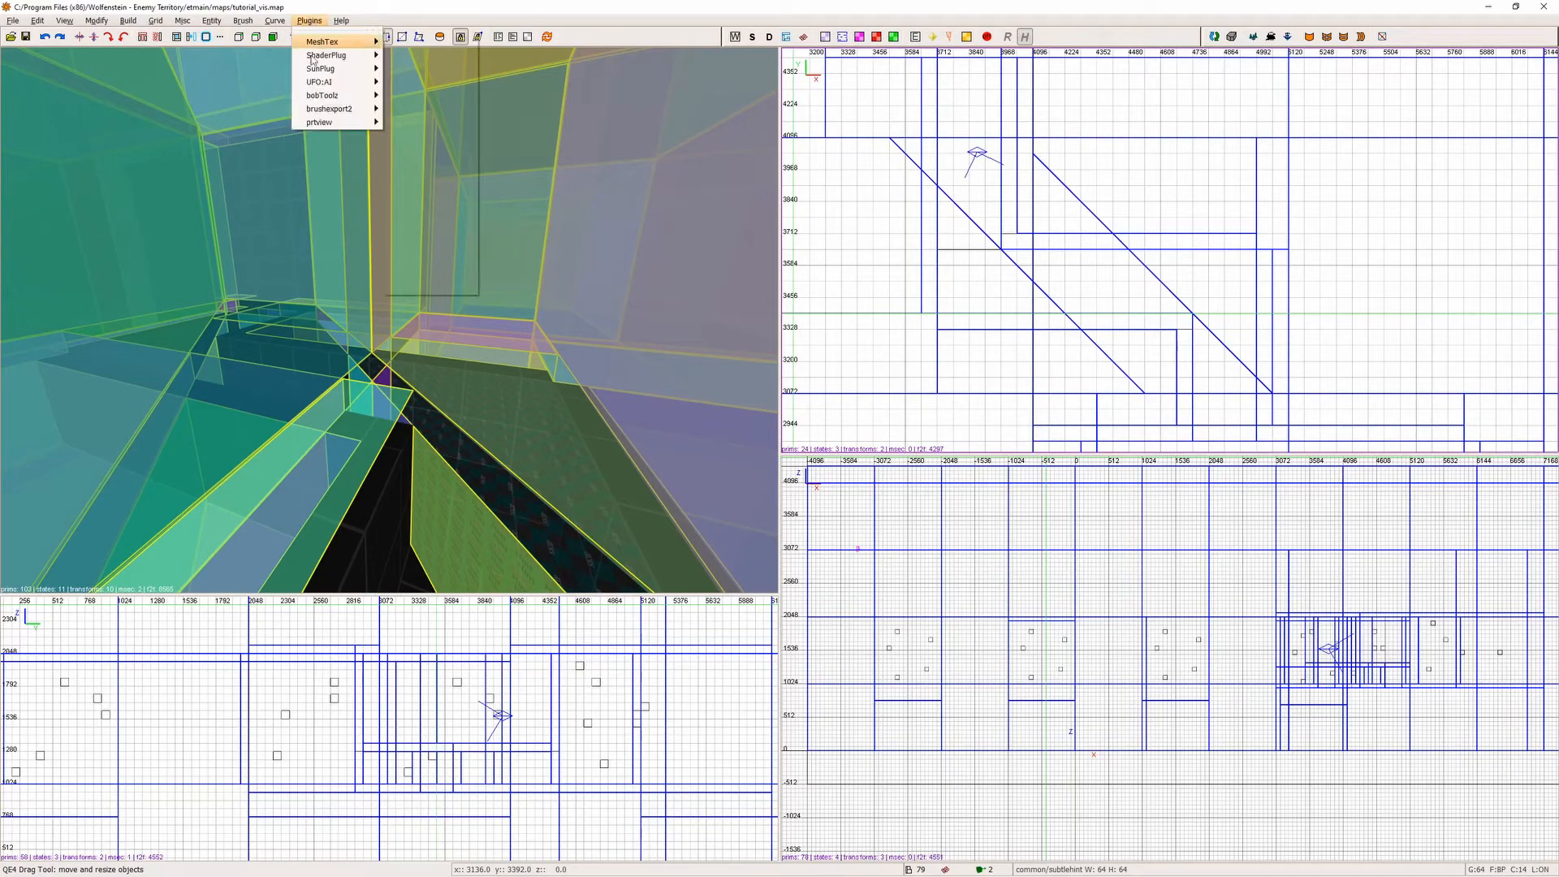
mouse_move(325, 122)
click(403, 136)
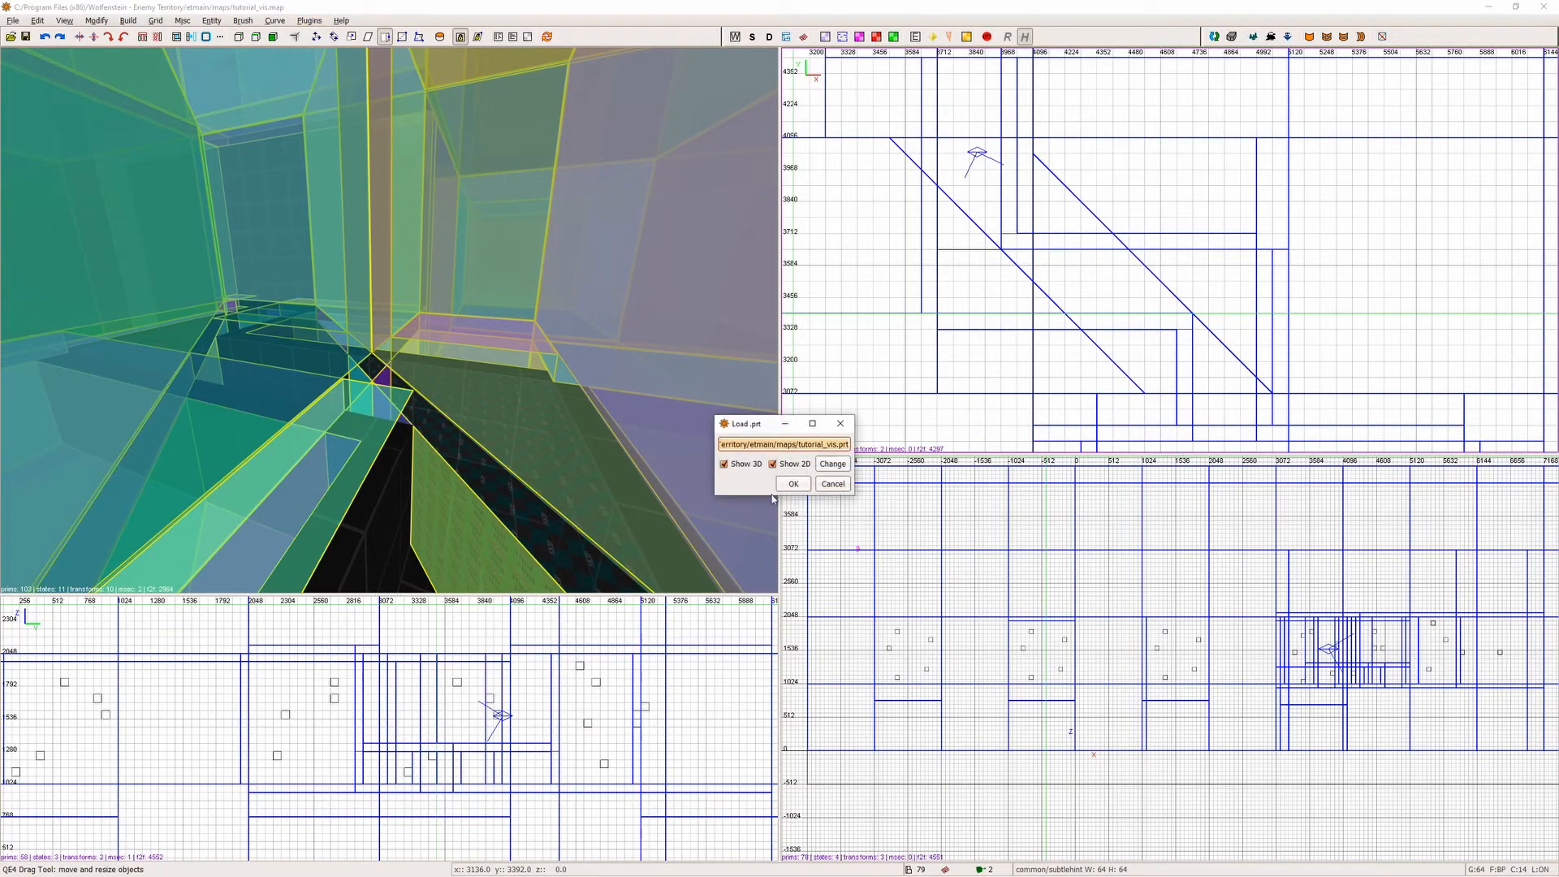
click(749, 479)
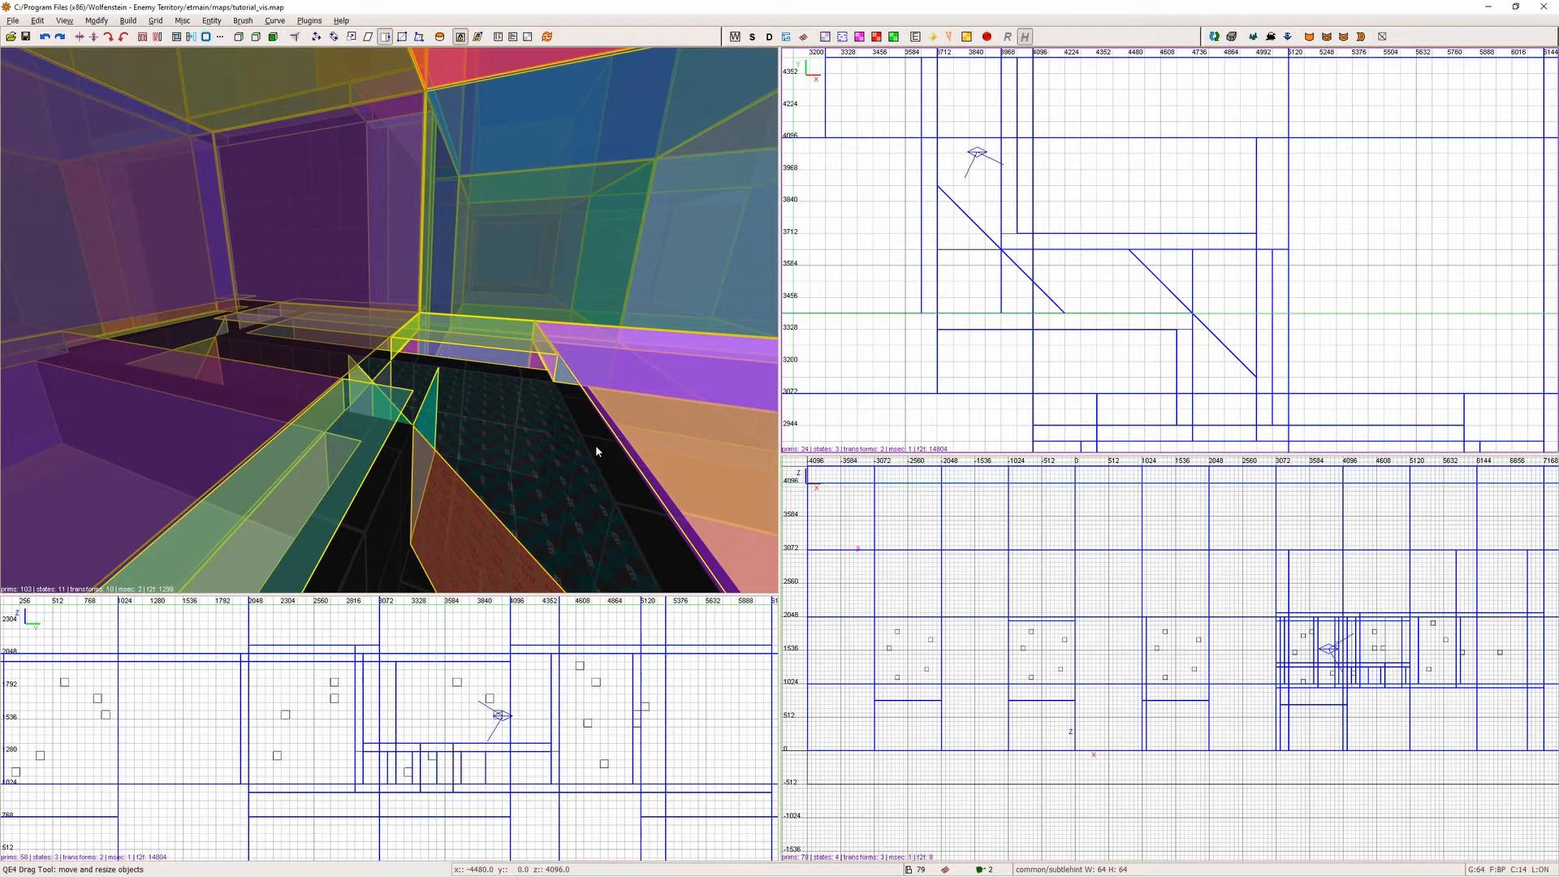
Examine from above and inside the corridor how the subtlehint portals divide each of the two bends.
key(Up)
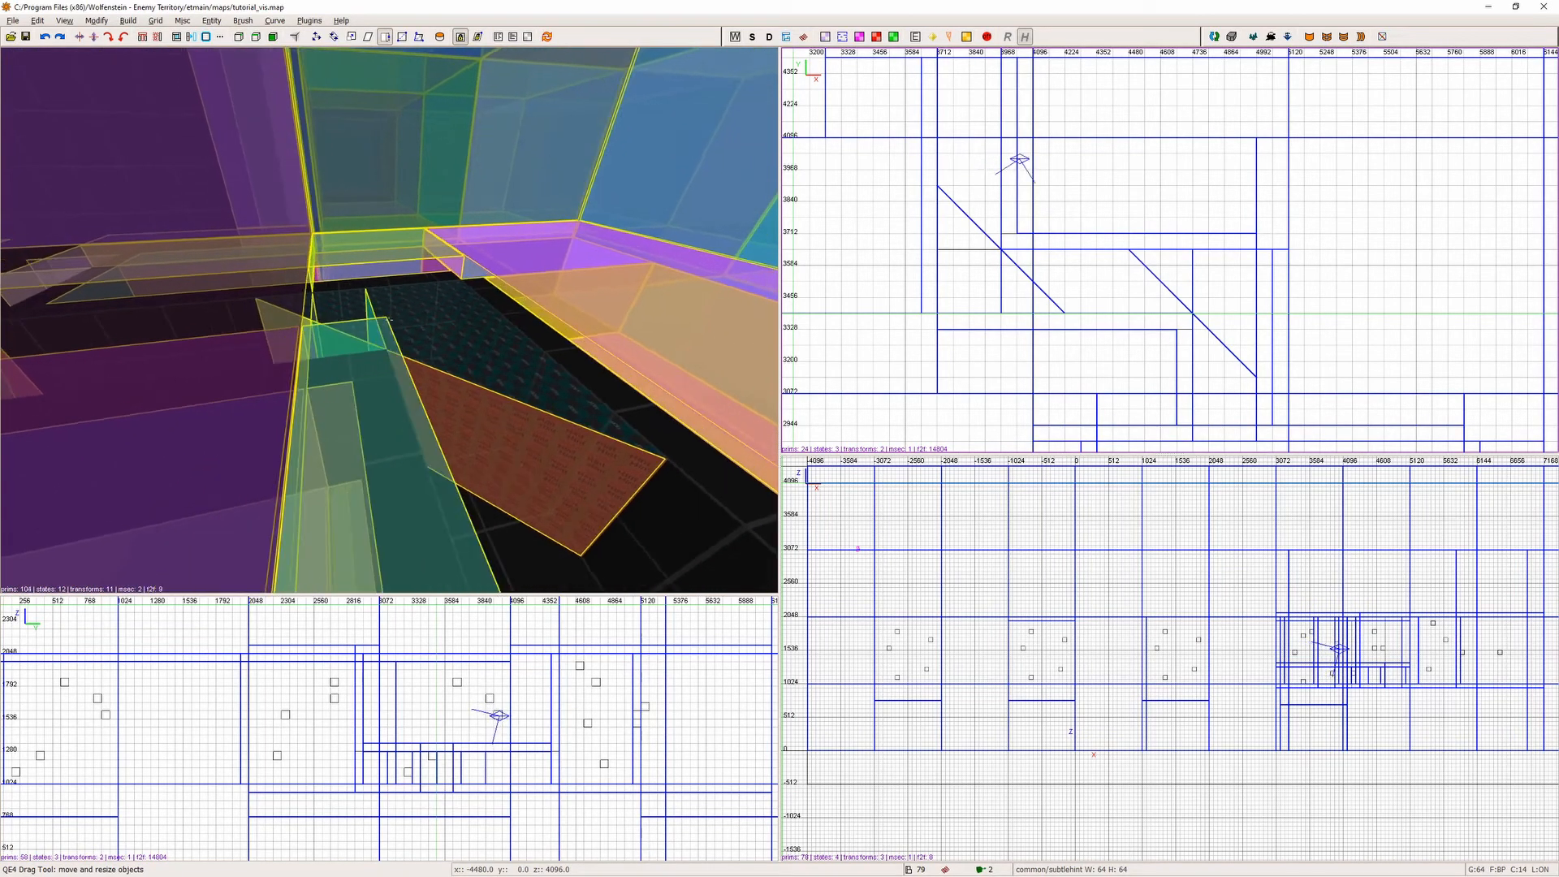
key(Up)
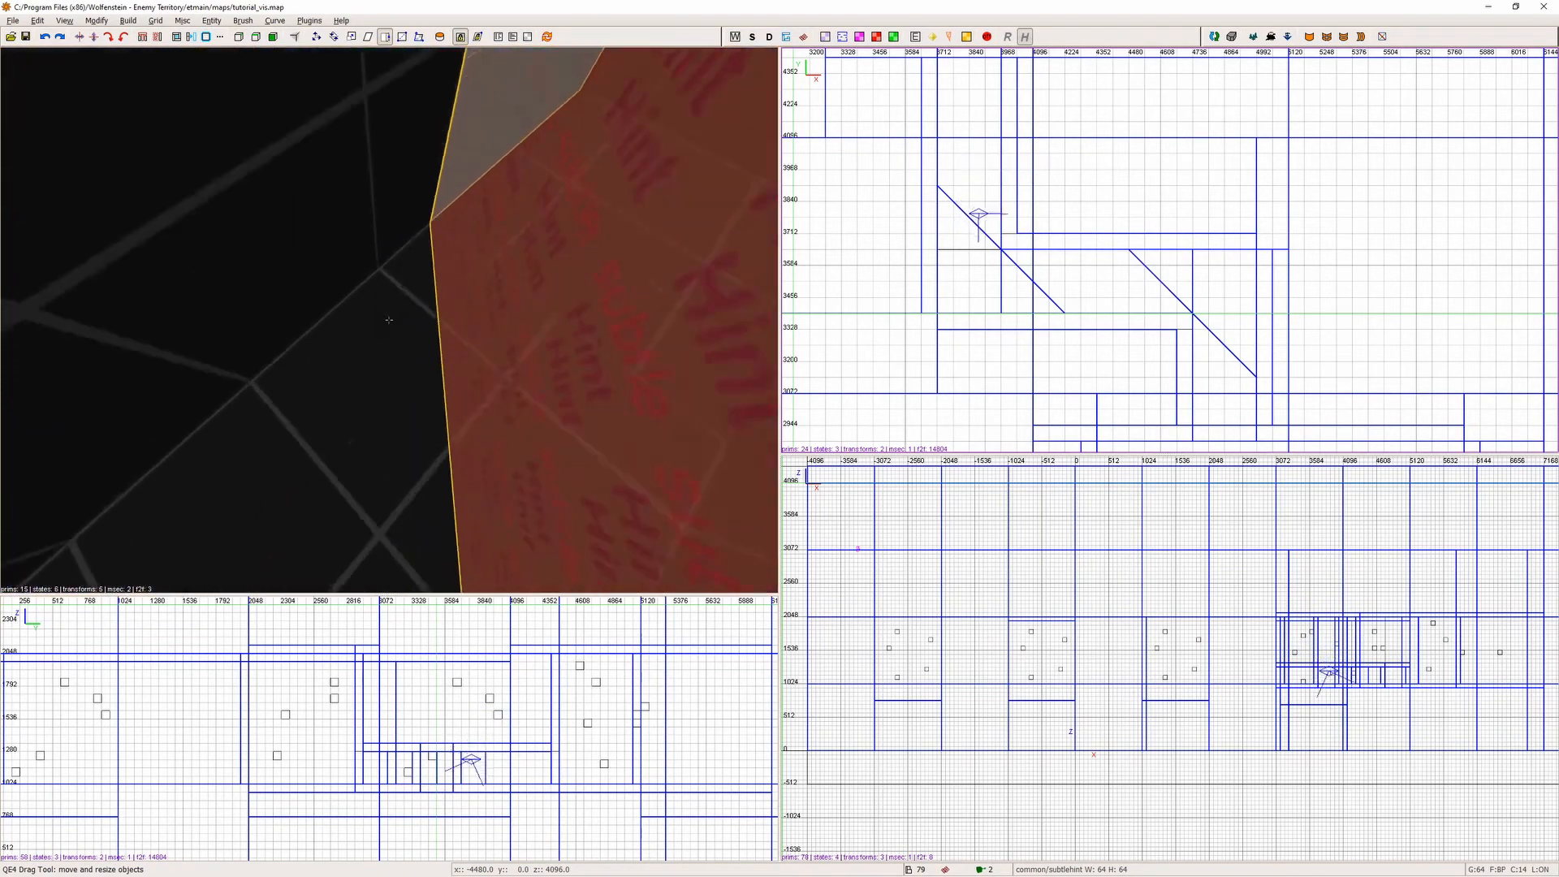
key(Down)
key(Left)
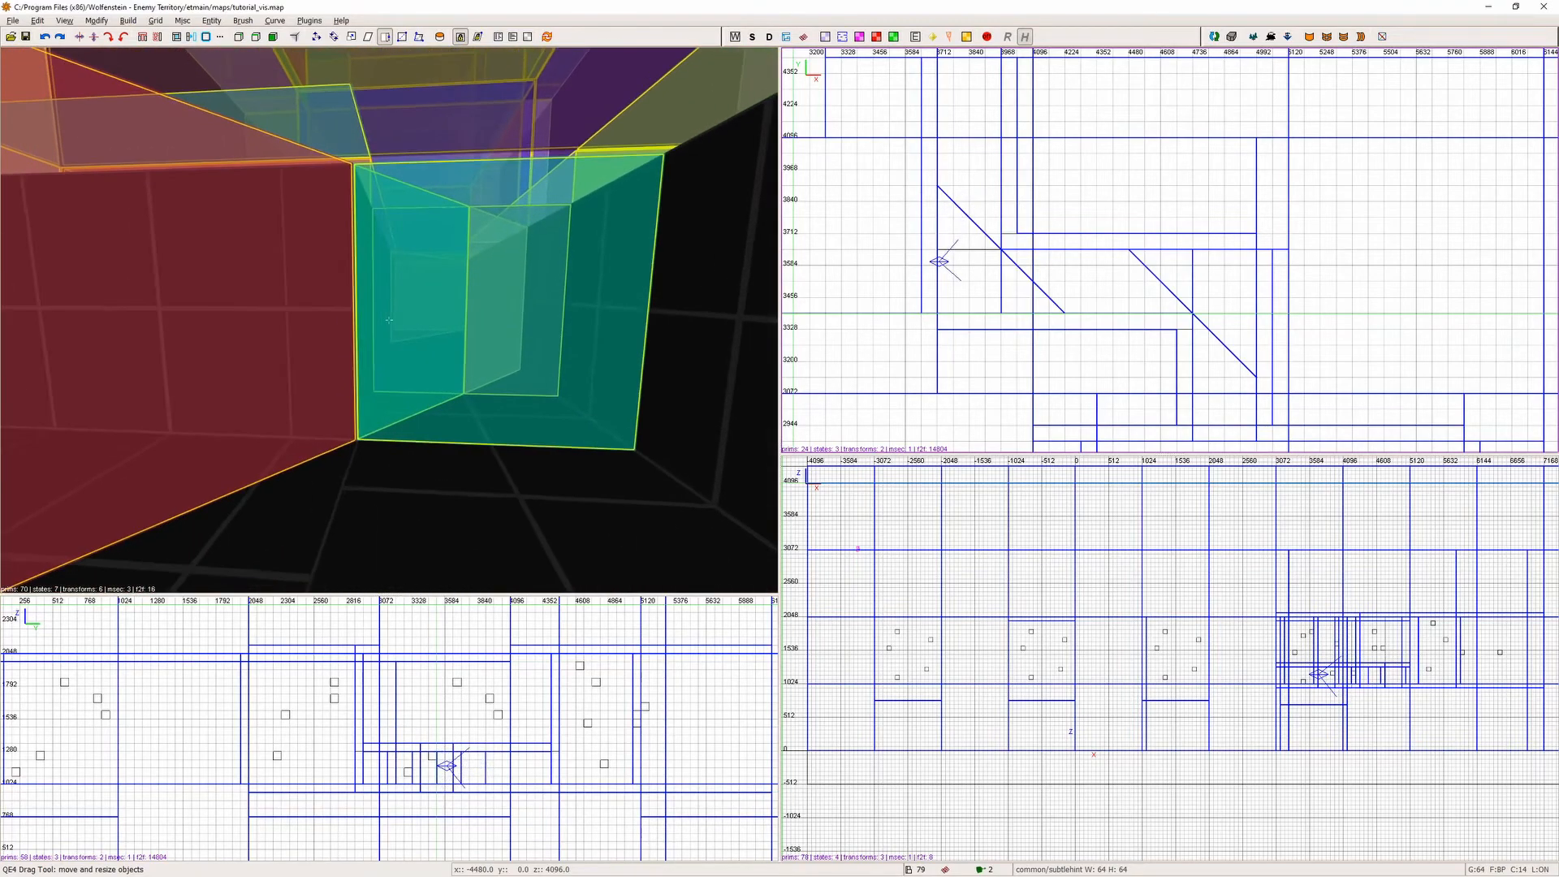
key(Left)
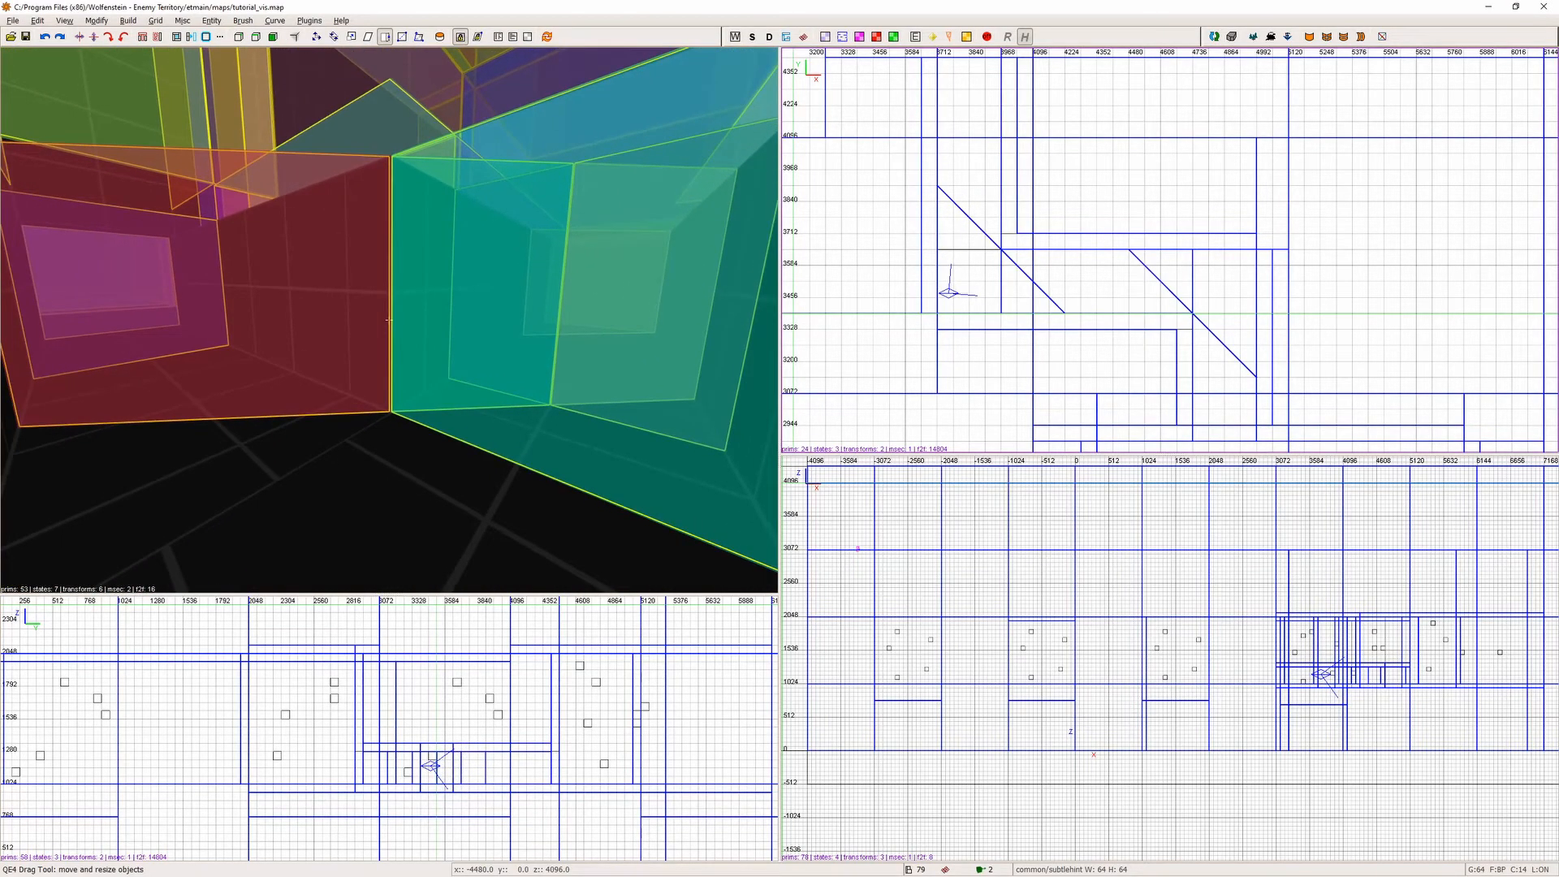
key(Right)
key(Up)
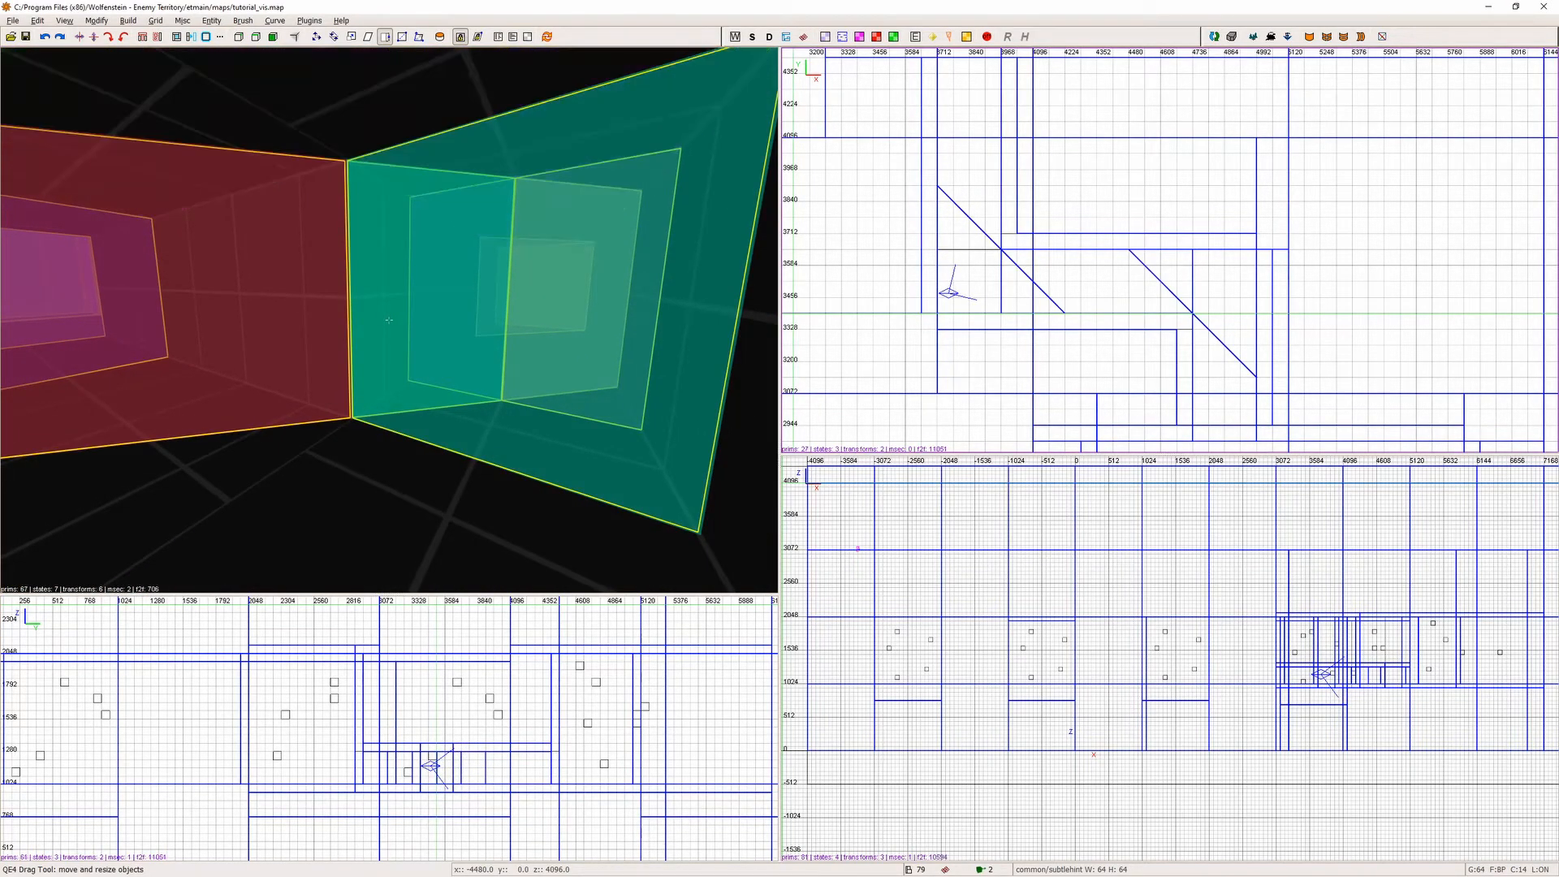
key(Up)
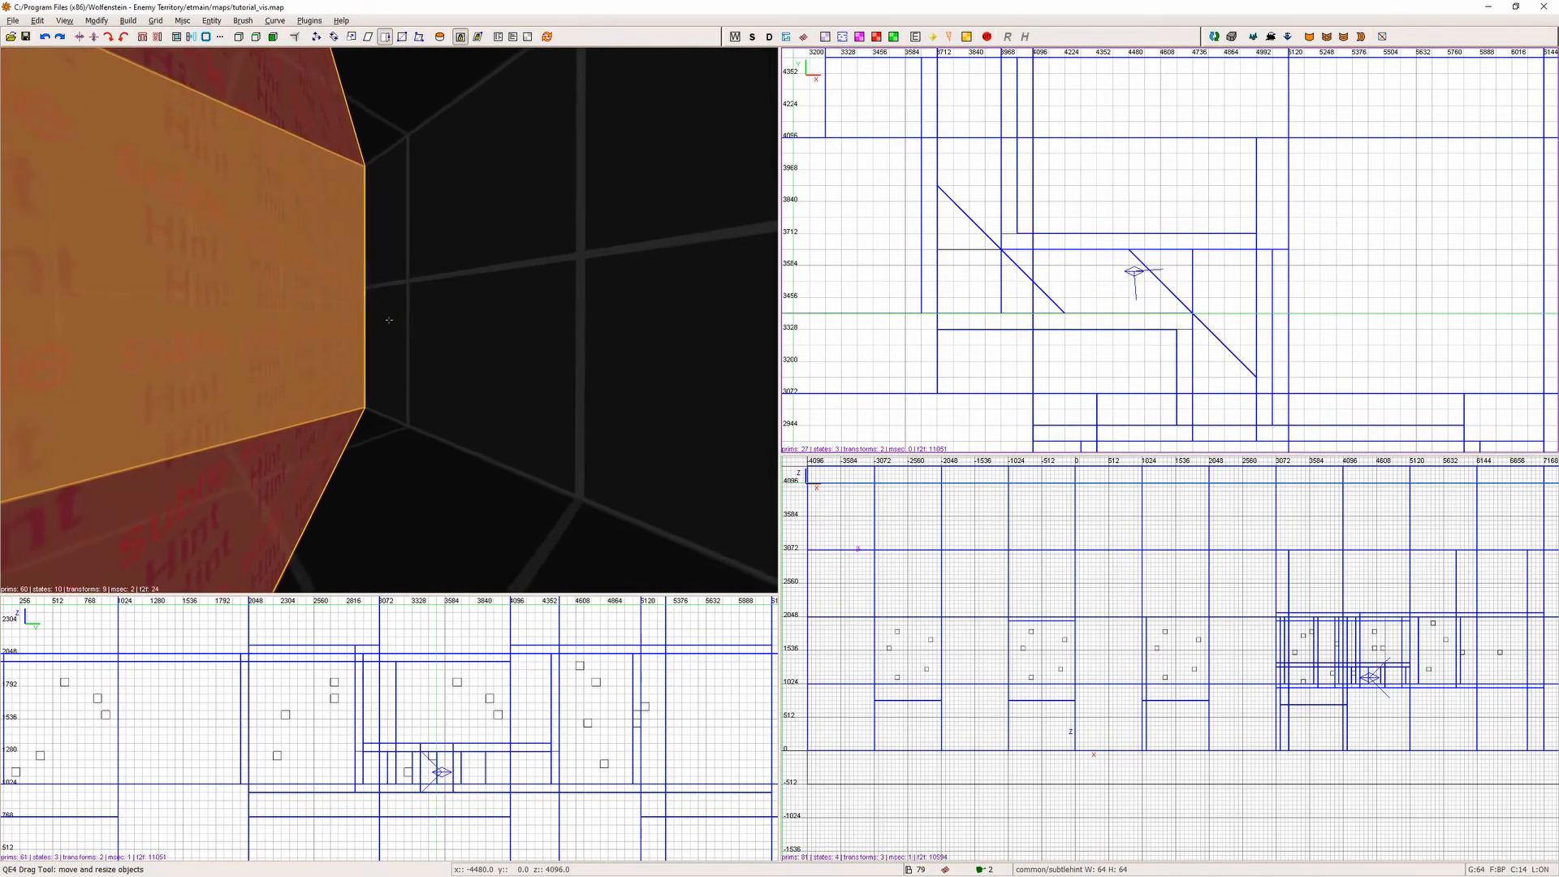
key(Up)
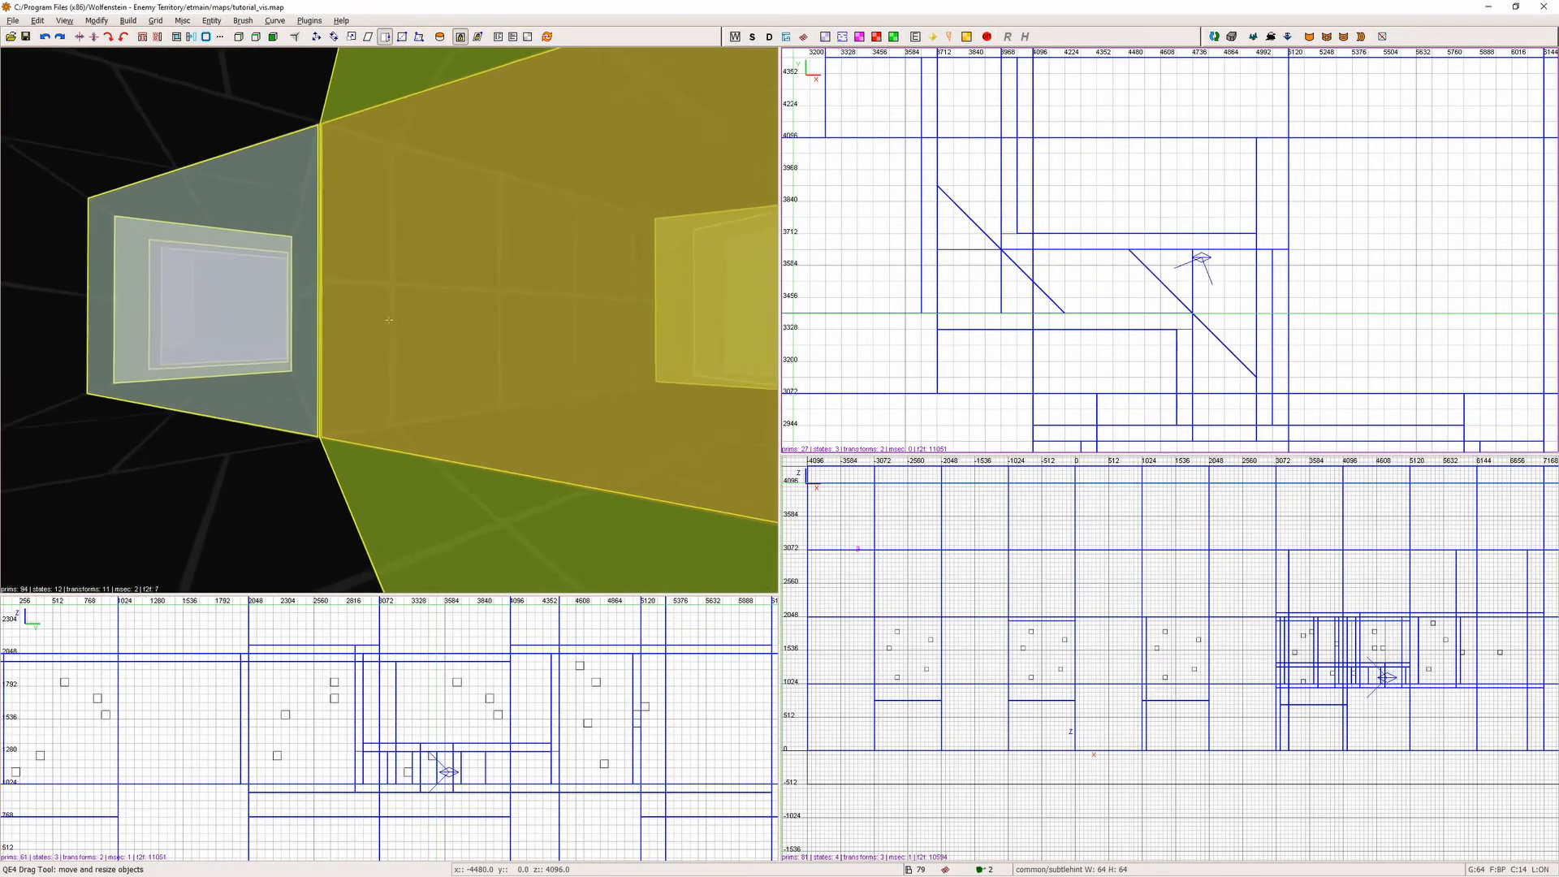
key(Right)
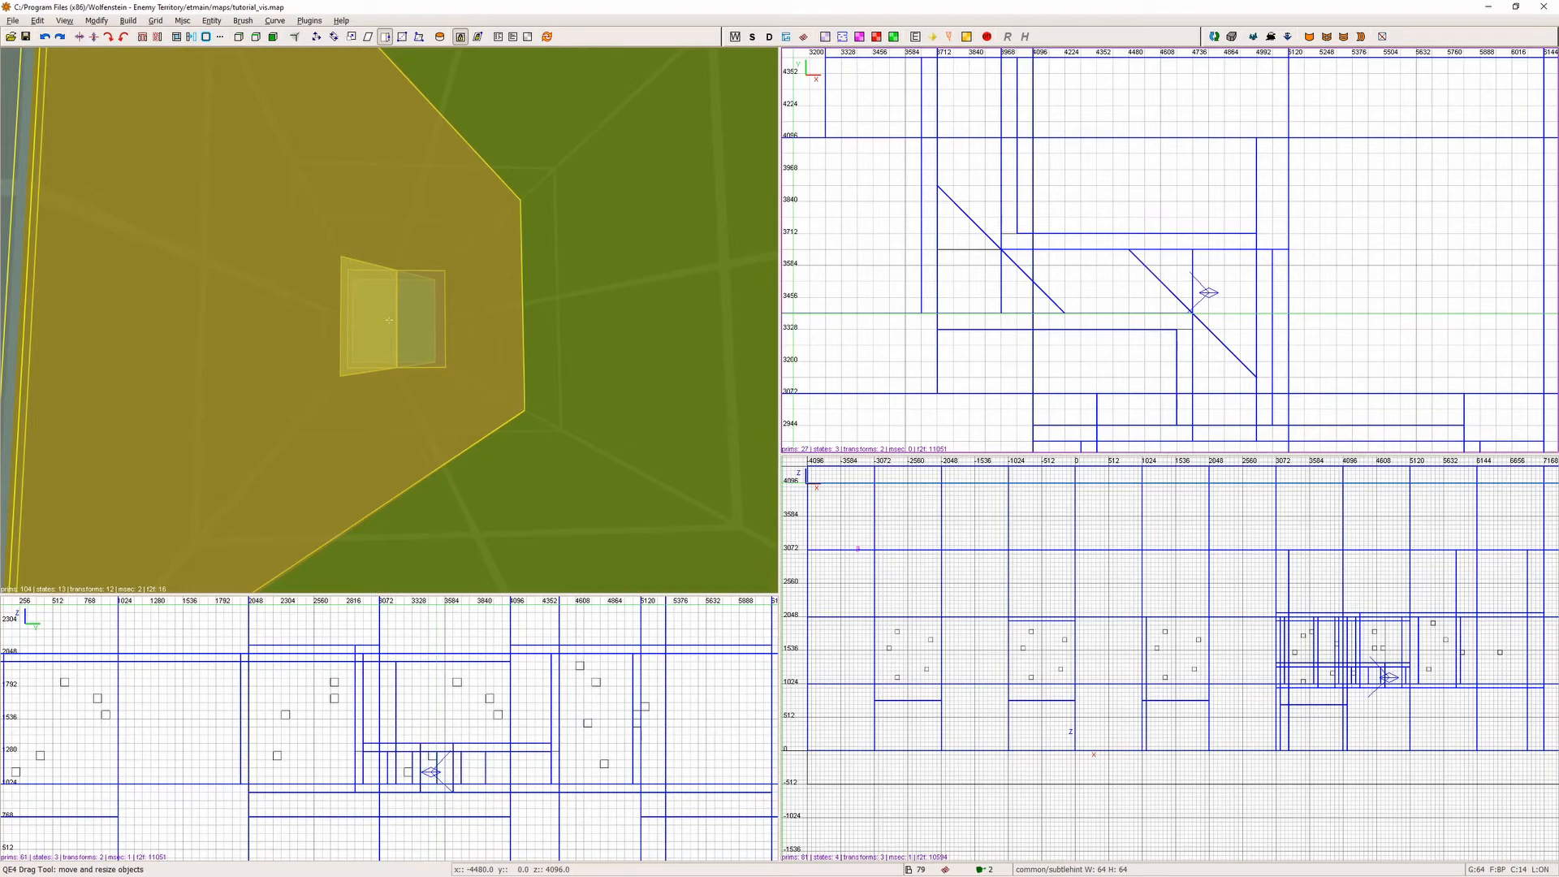
key(Left)
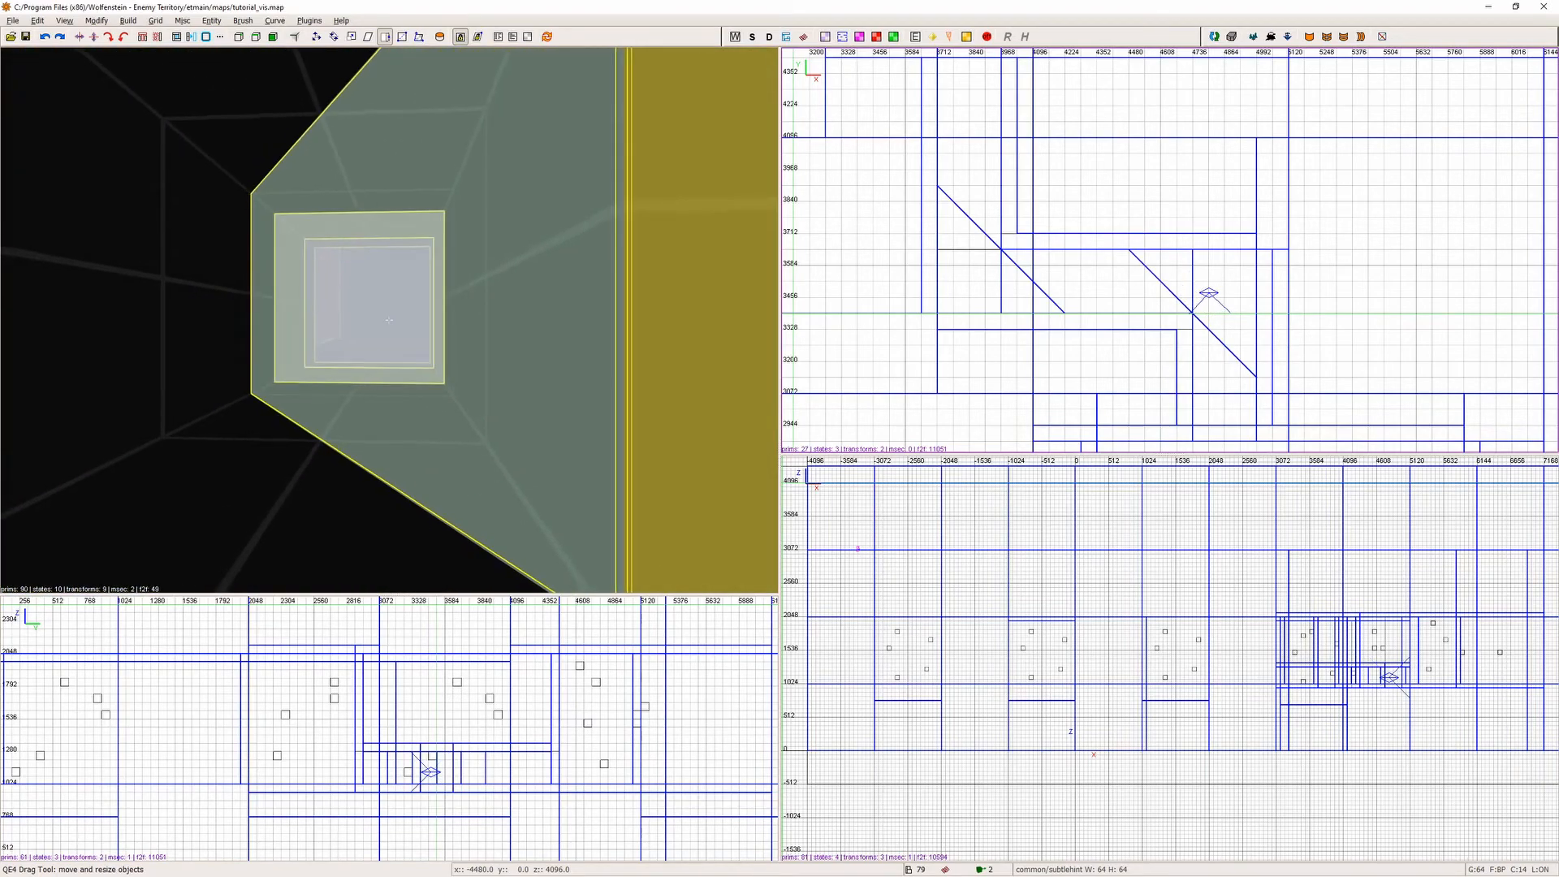
key(Up)
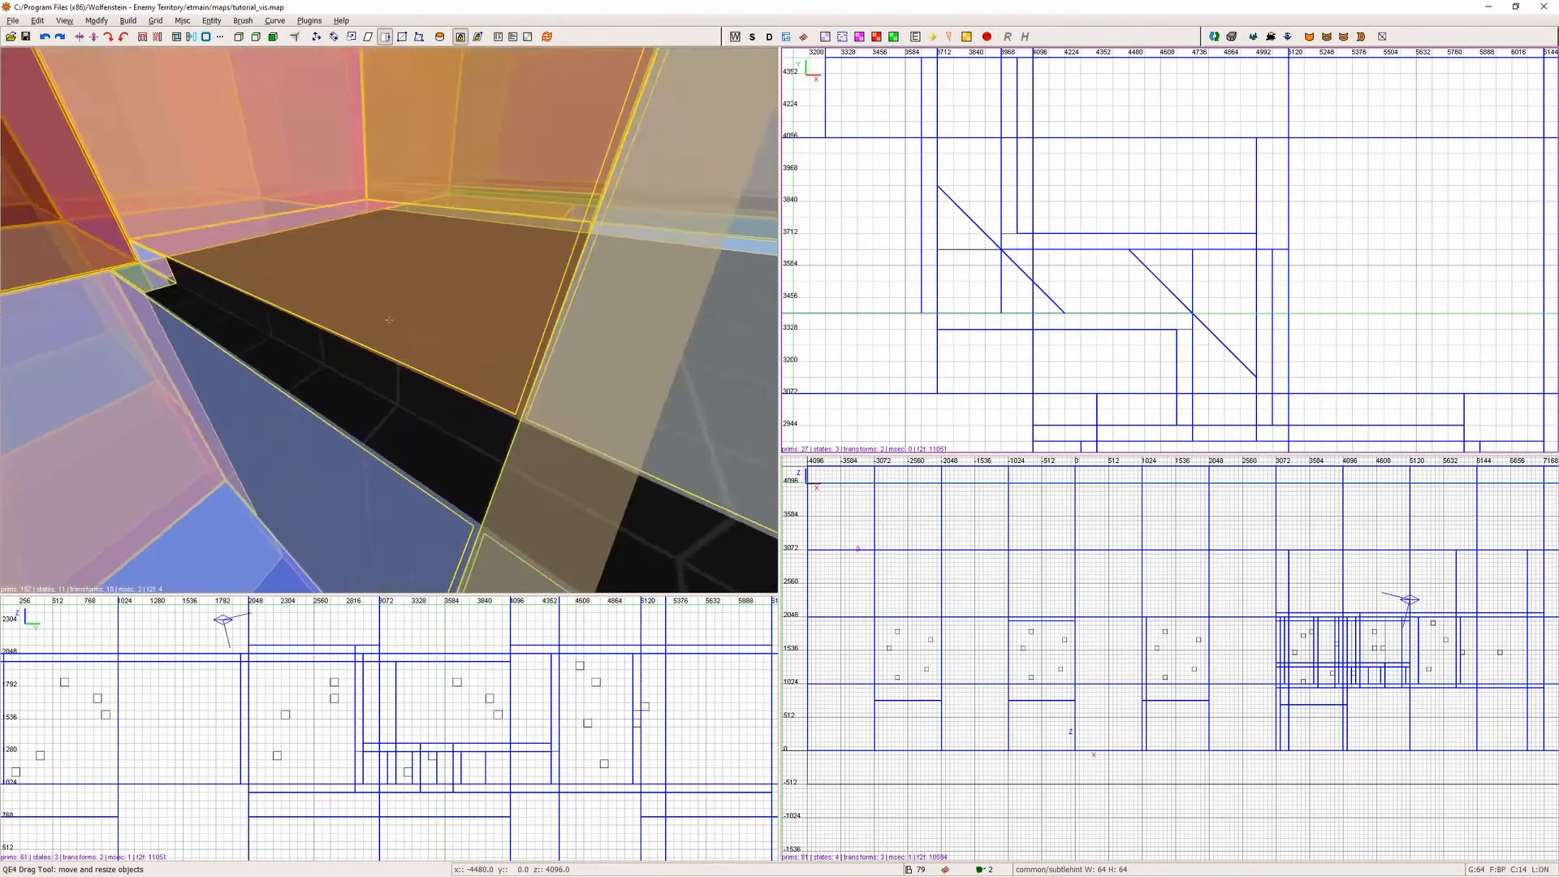
Turn off the portal display in the 3D and 2D views and look over the whole map.
key(ctrl+h)
key(Left)
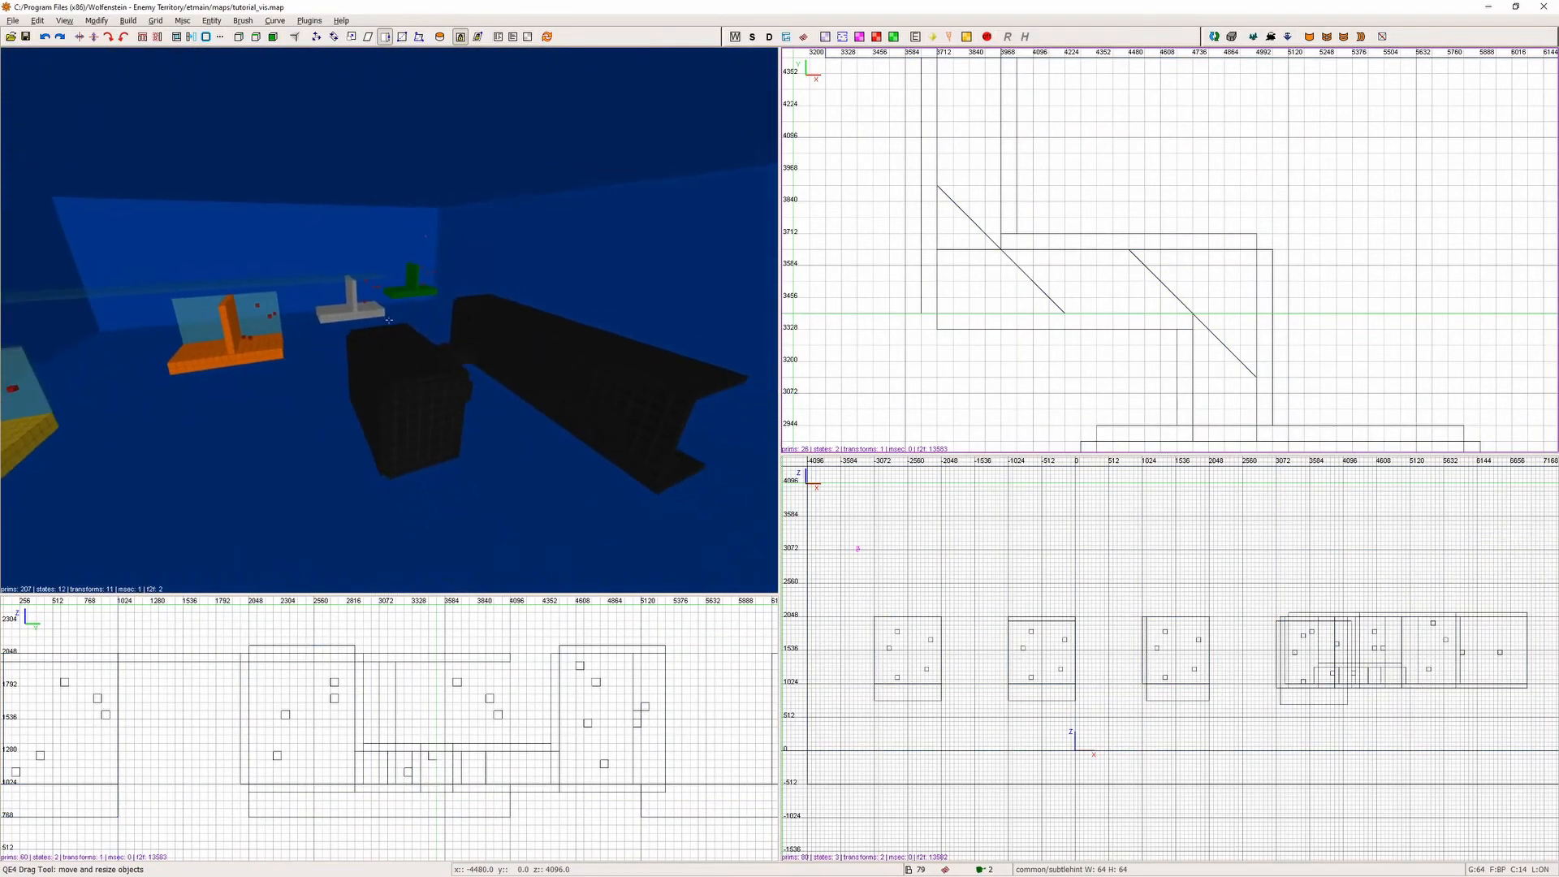
key(Left)
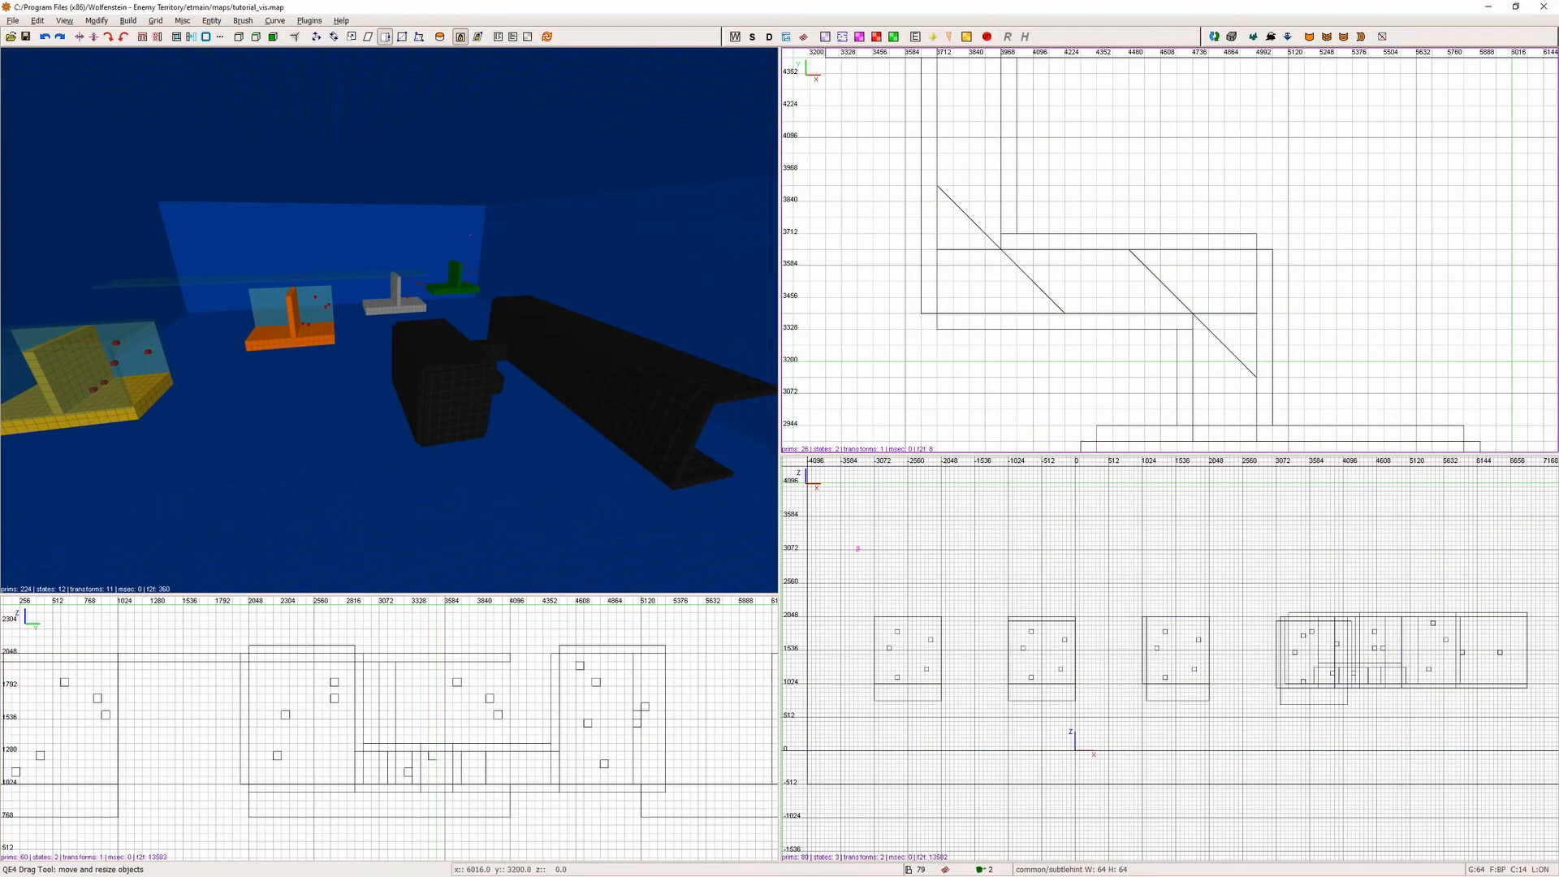